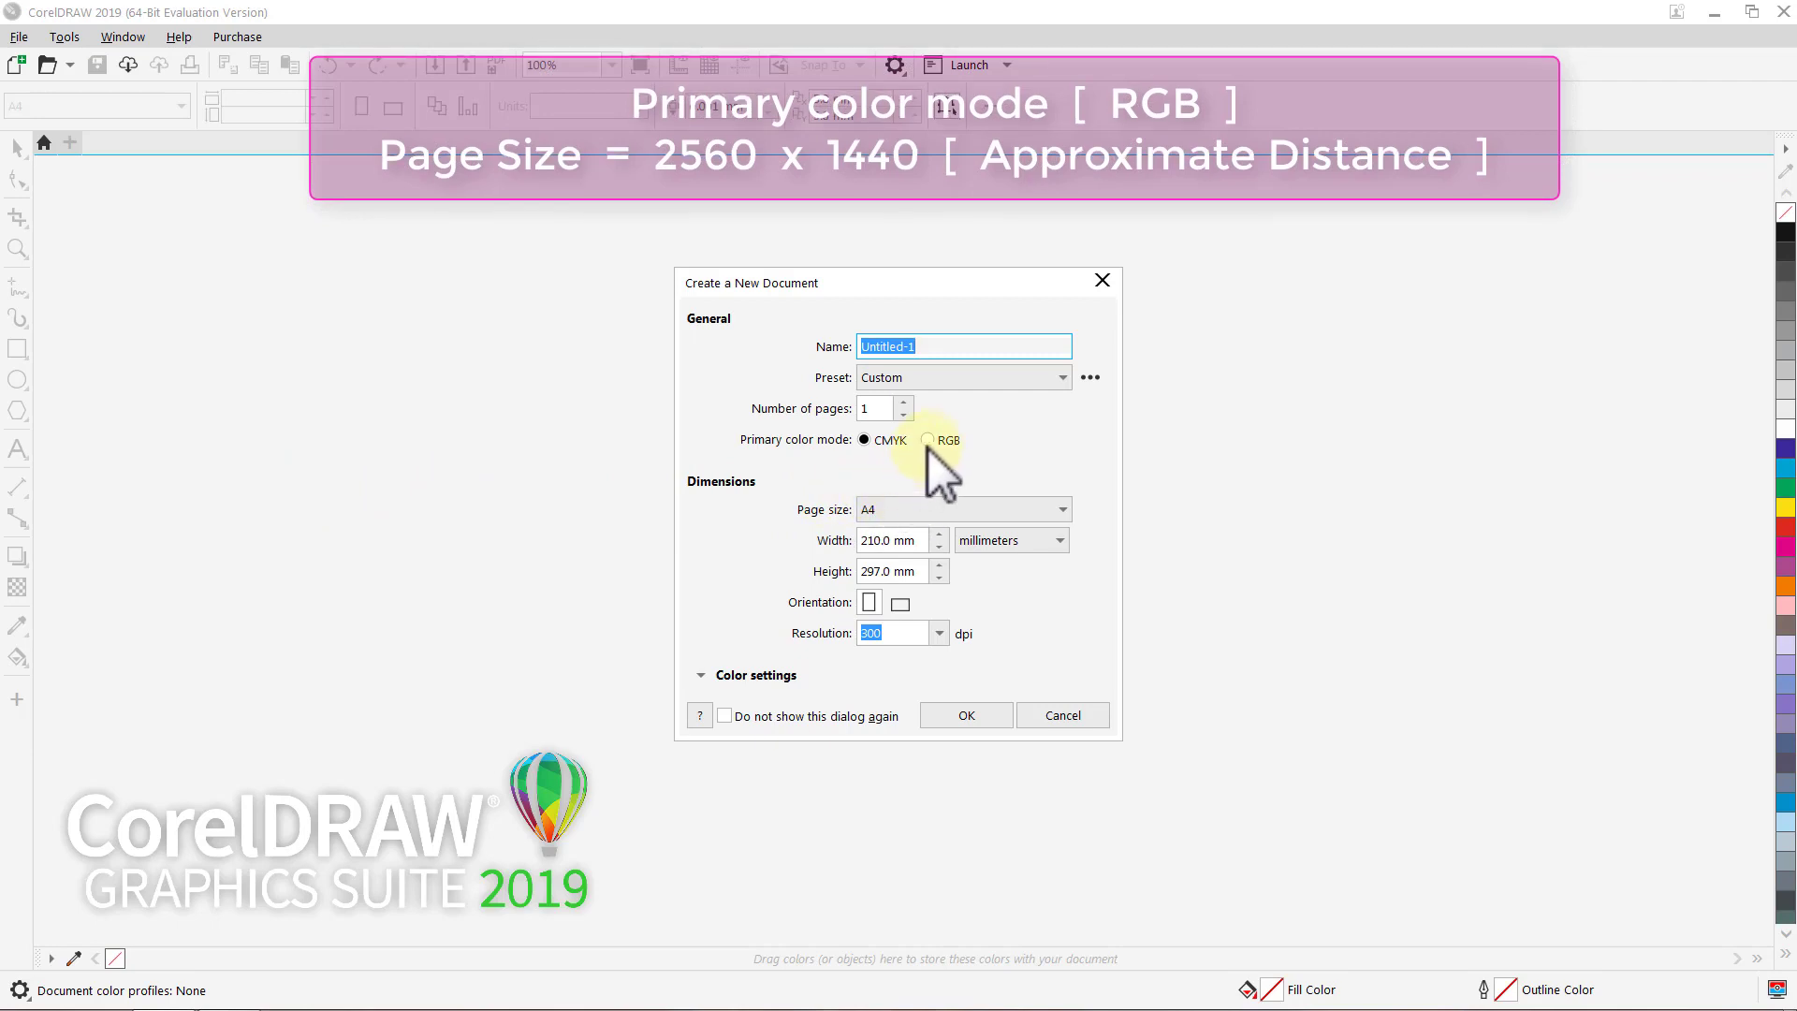
Step: Create a new document in RGB colour mode, 2560 mm wide and 1440 mm high
click(928, 441)
drag(926, 542, 807, 540)
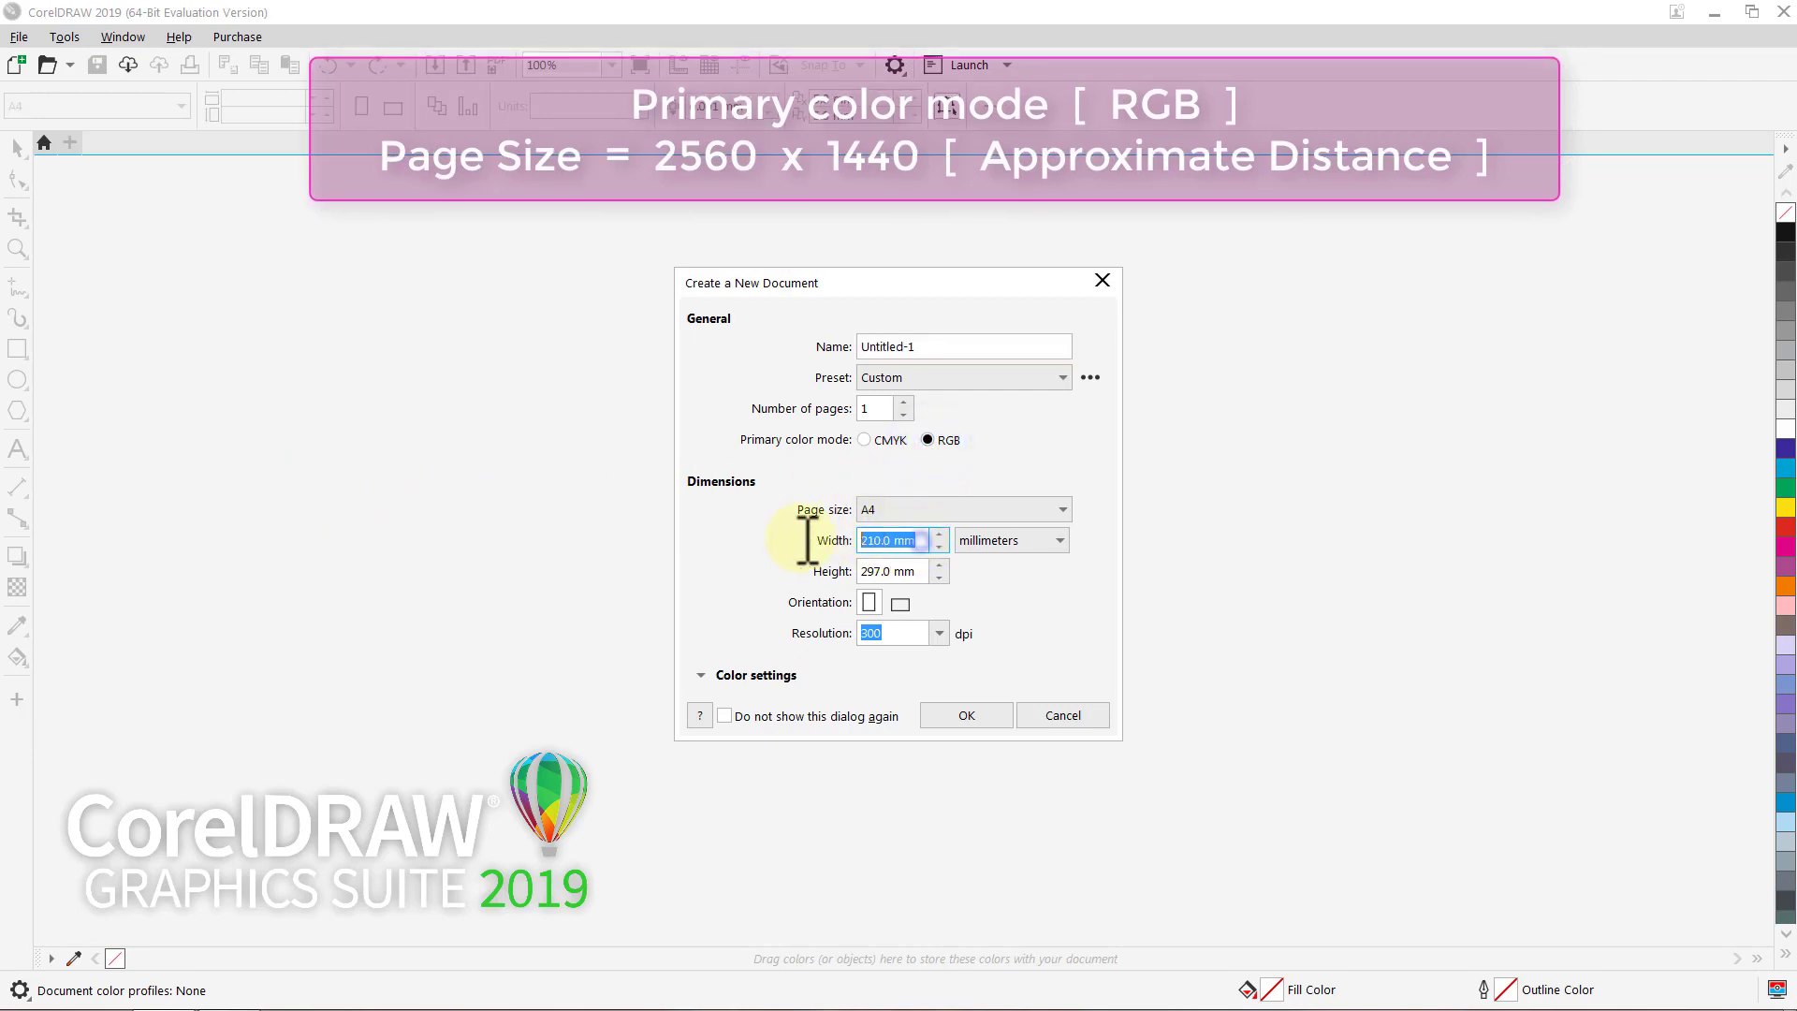
text(2560)
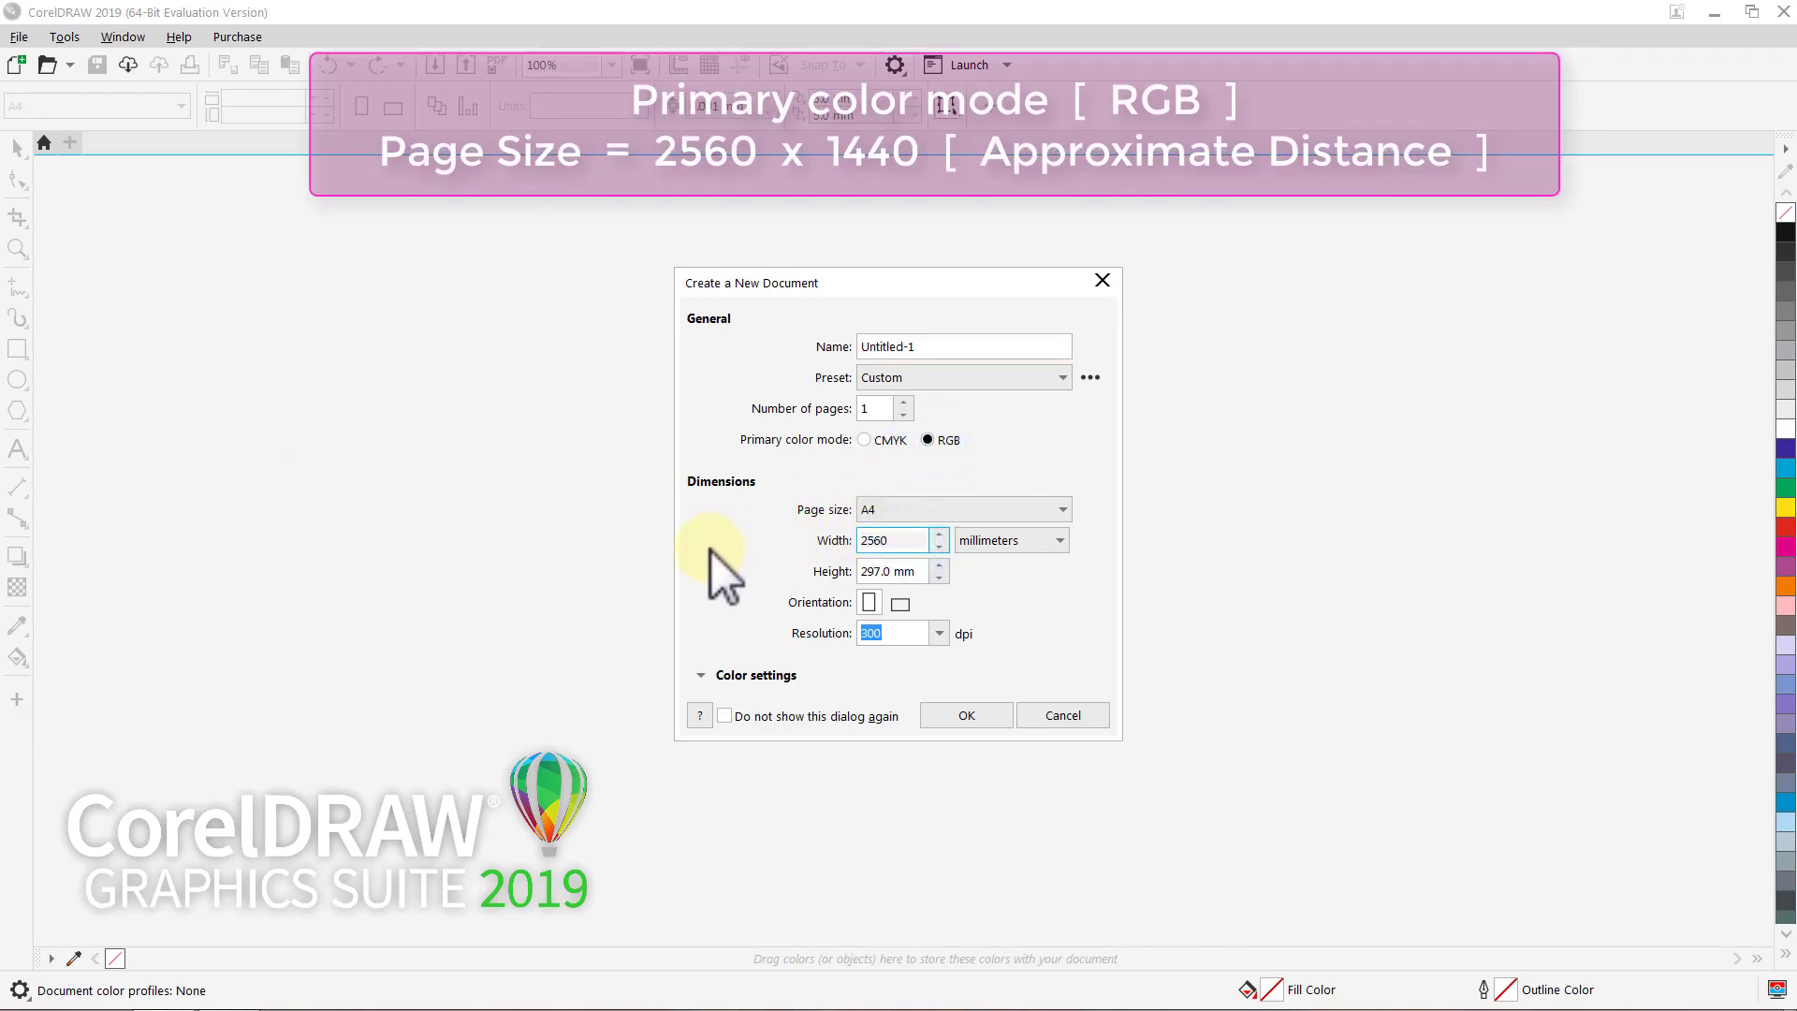
drag(919, 573, 802, 572)
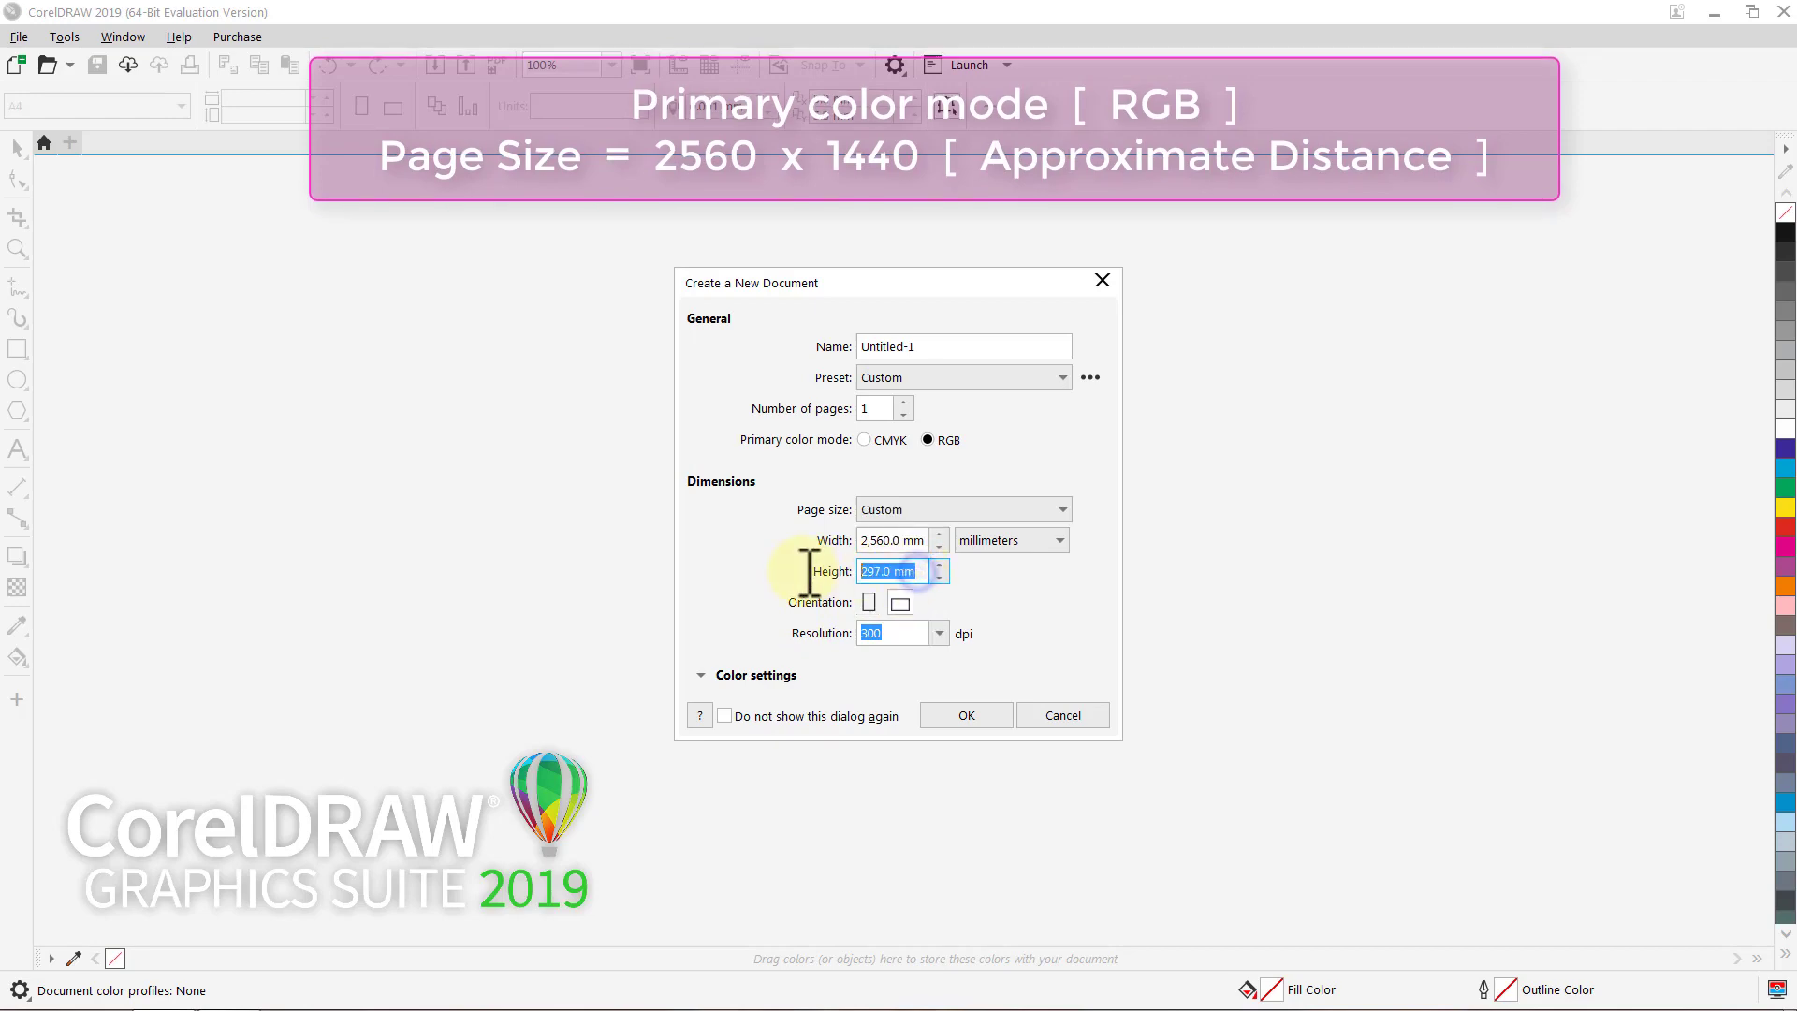
text(1440)
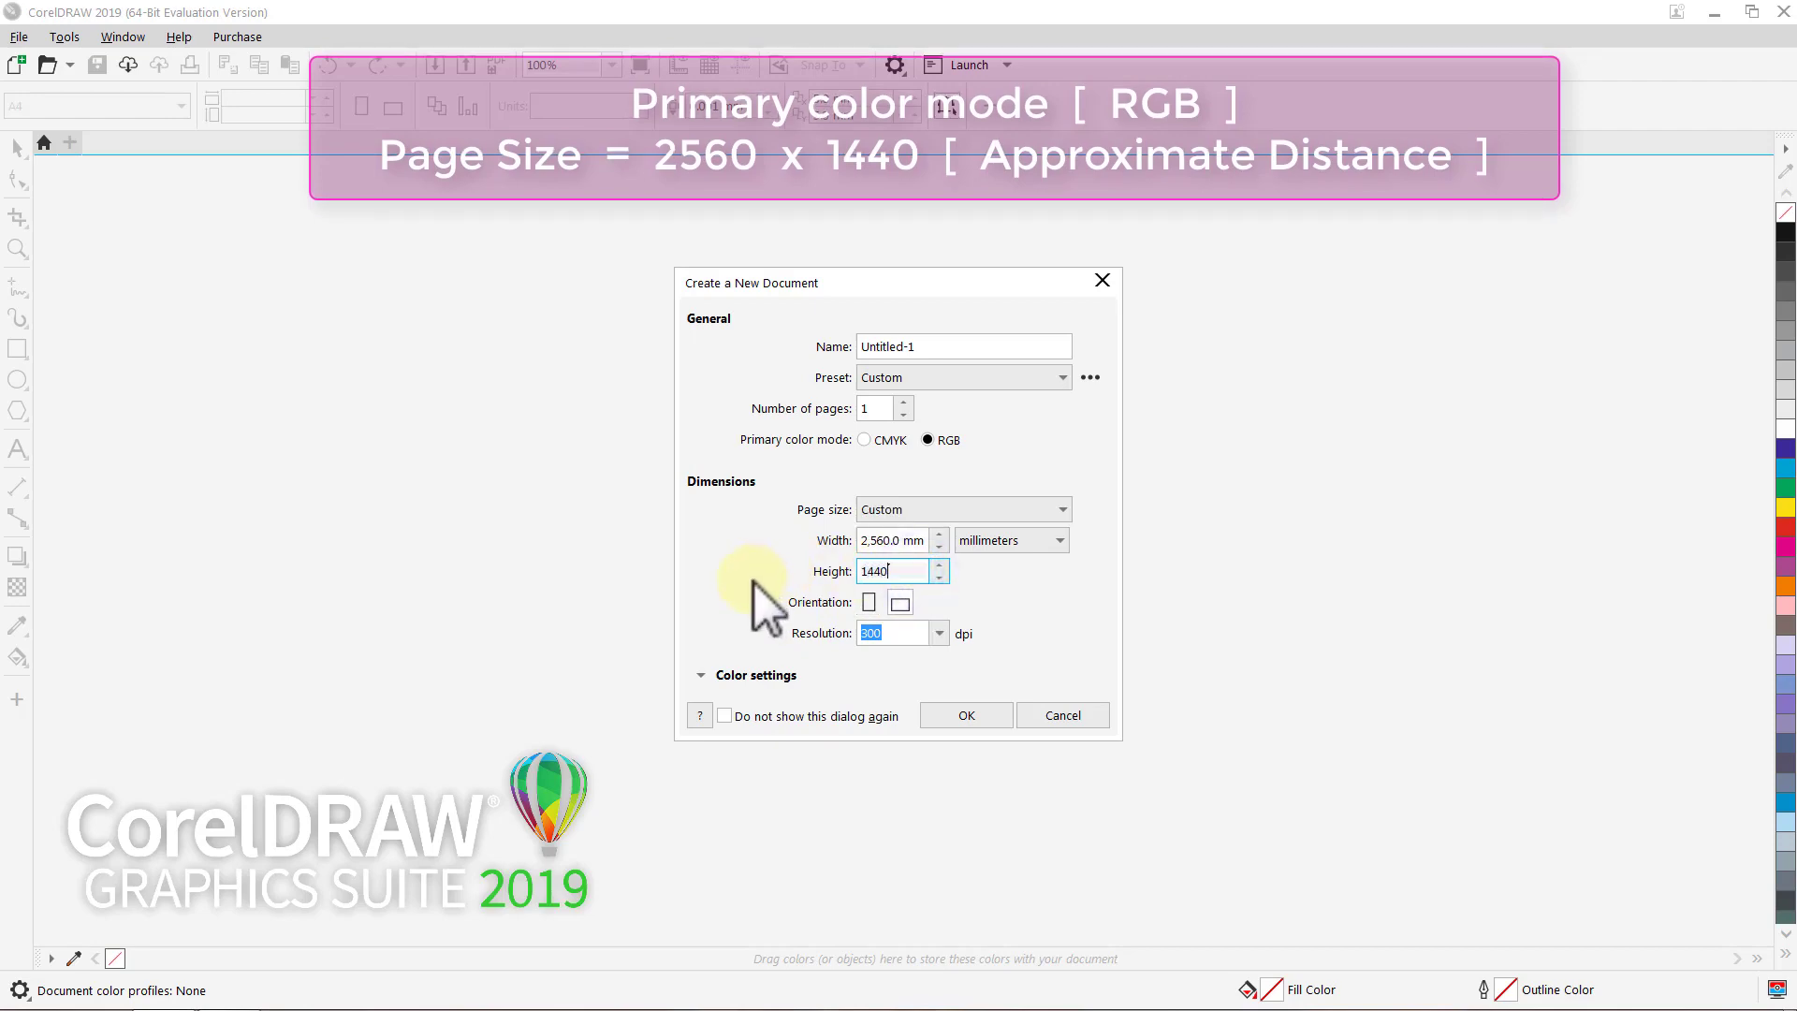
click(947, 721)
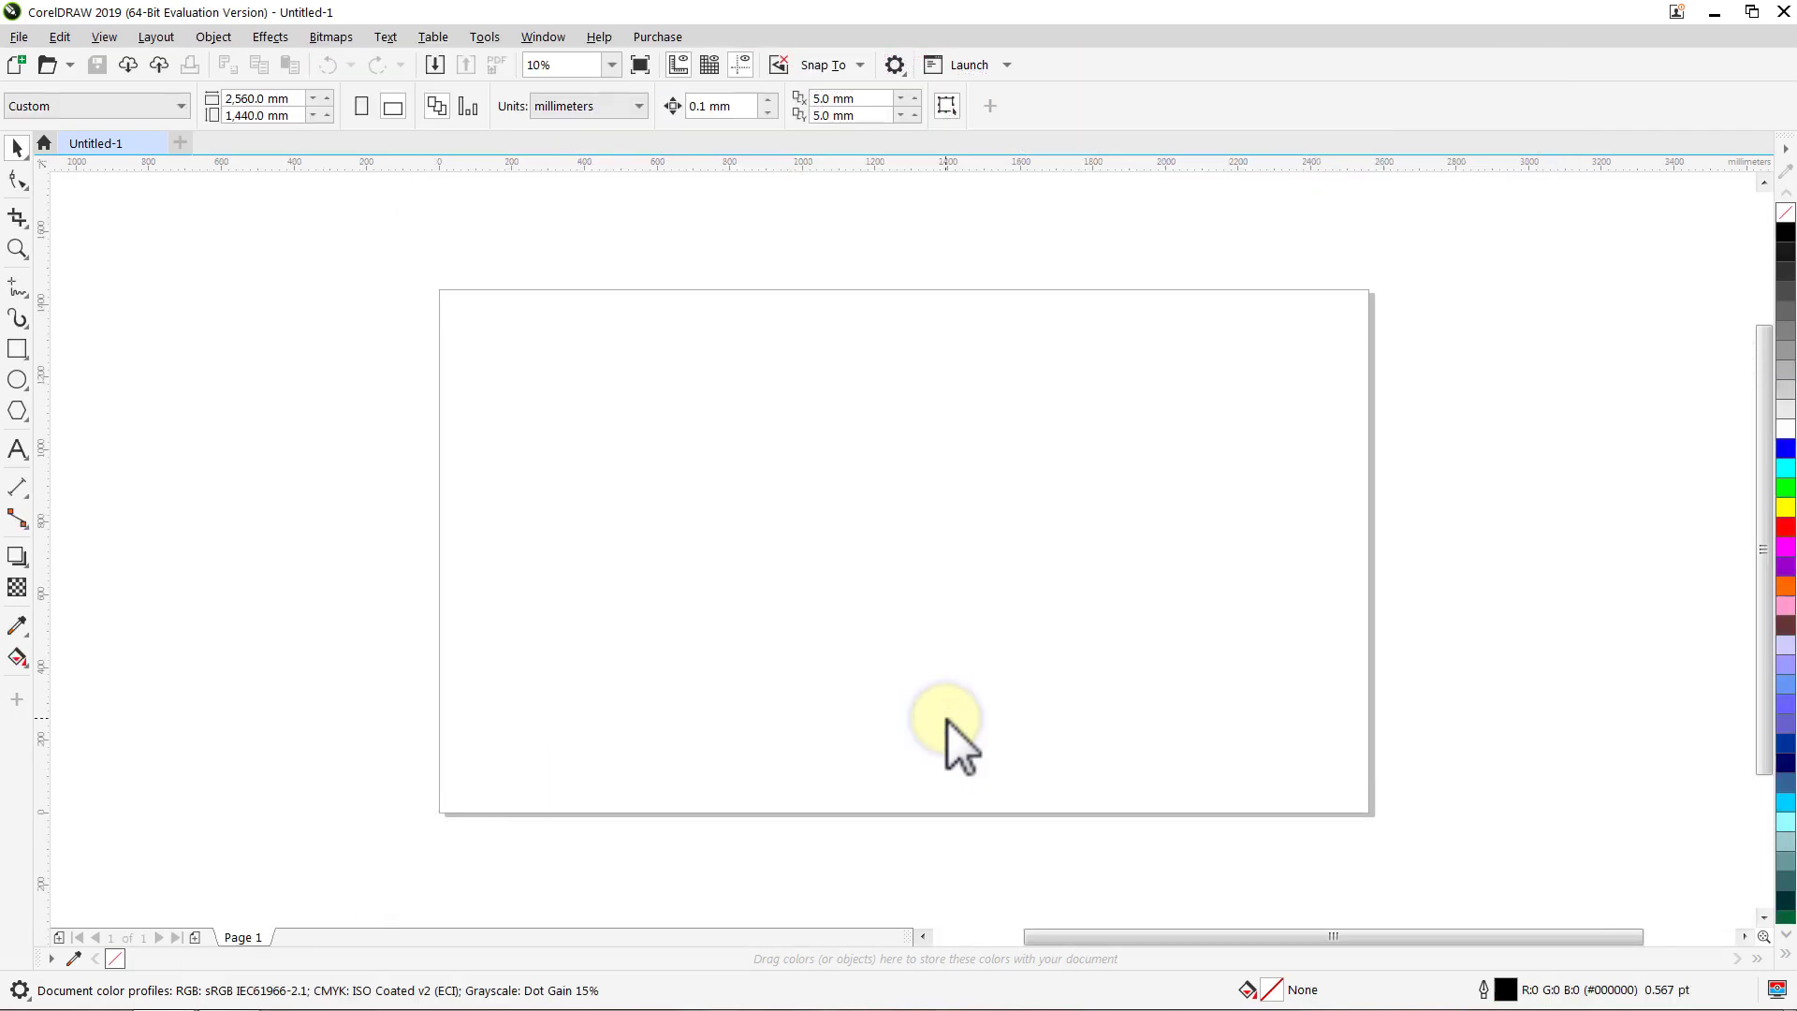
Step: Set the default button size of the toolbars to Medium
click(560, 32)
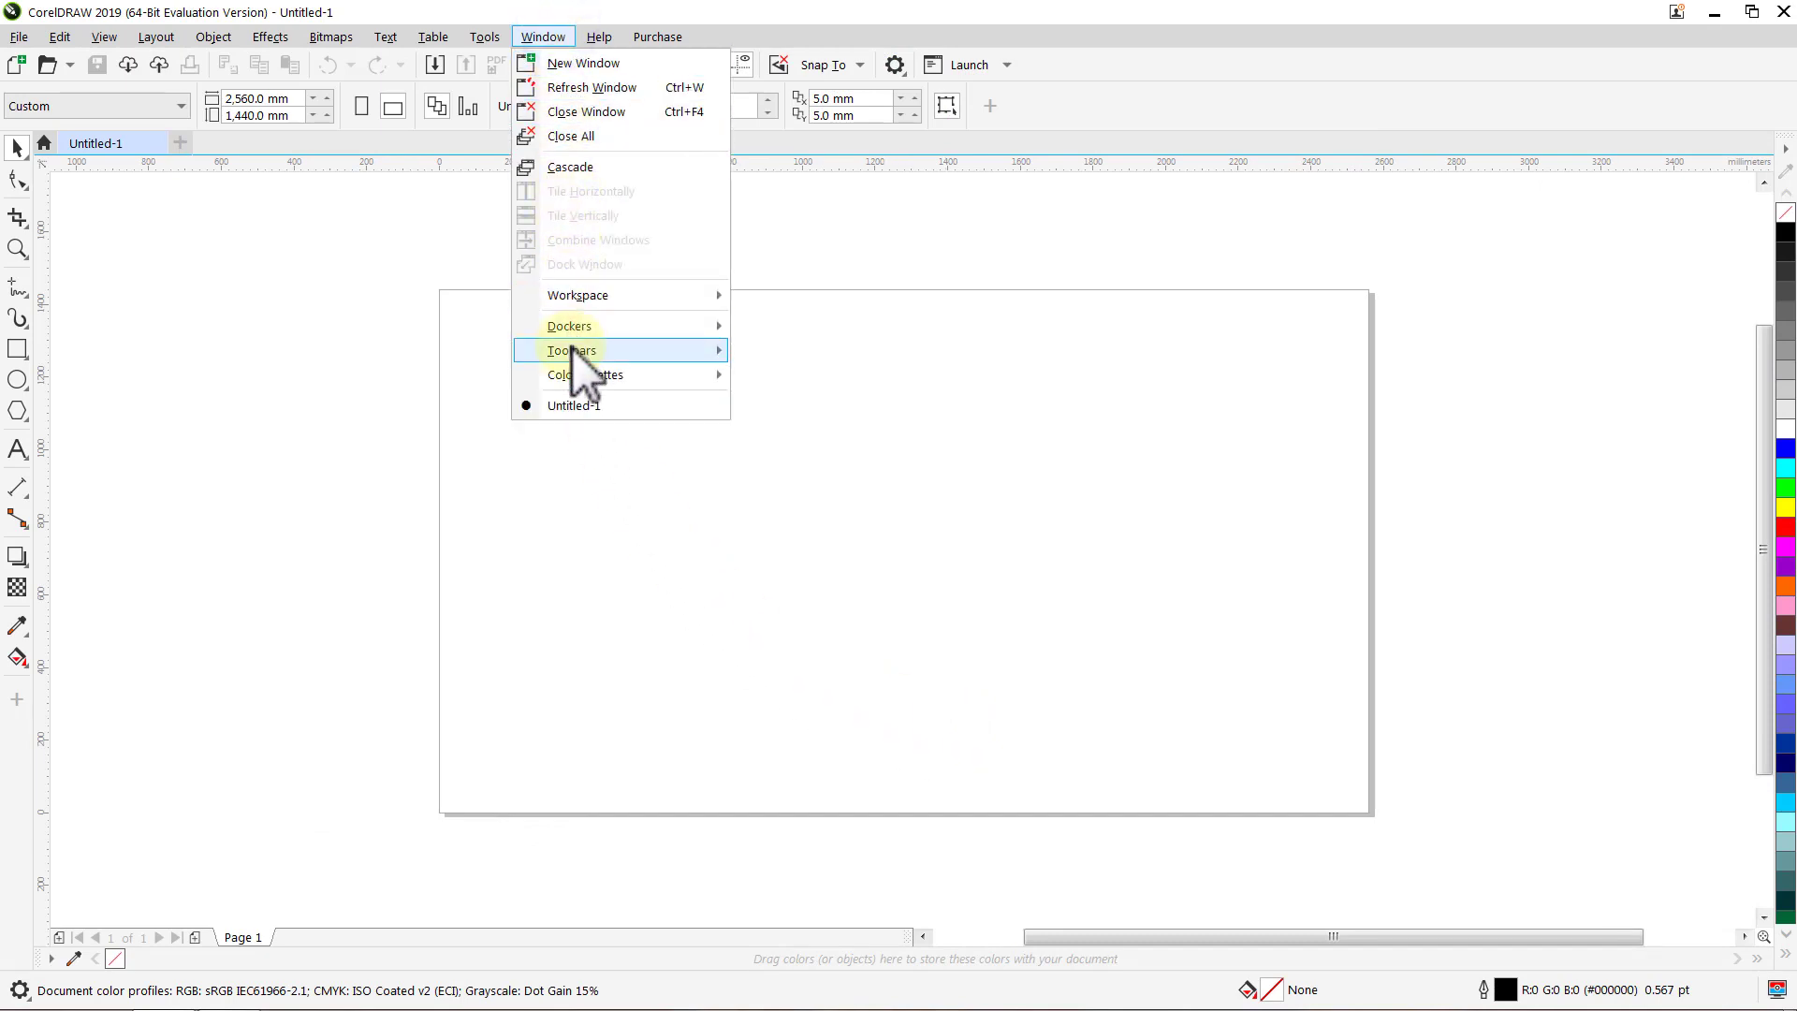
mouse_move(623, 350)
mouse_move(835, 351)
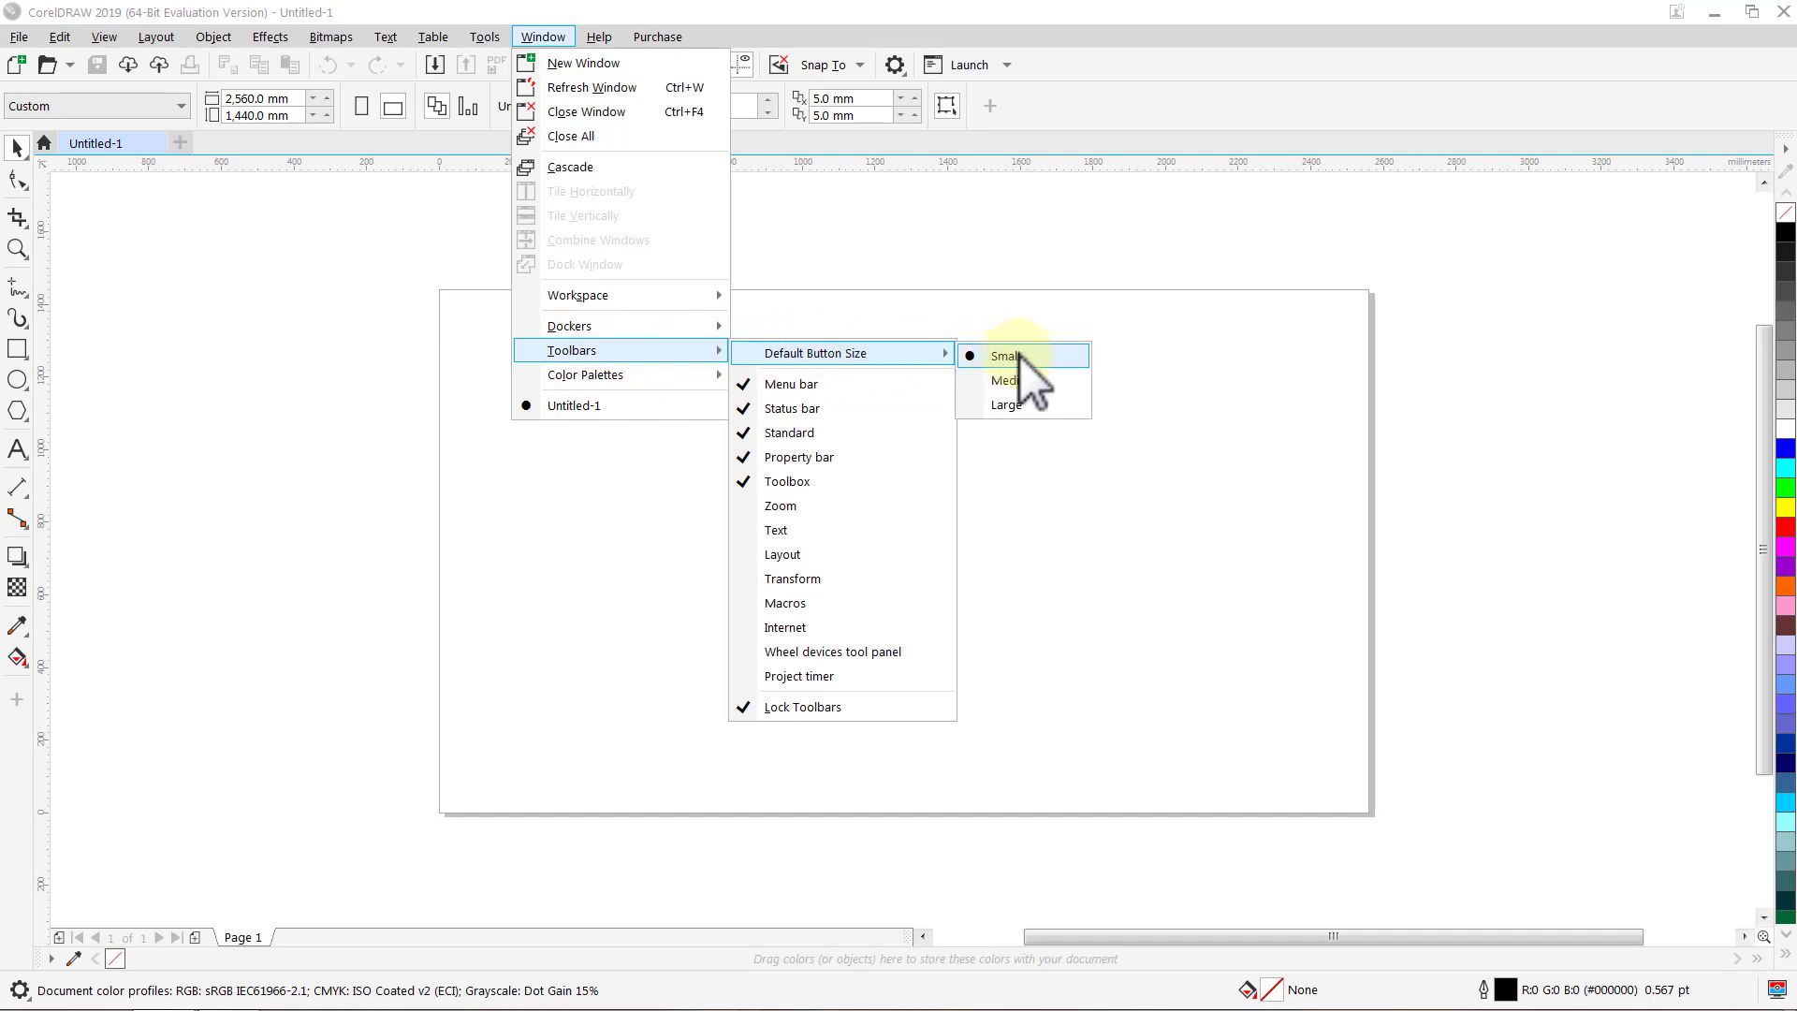
click(1068, 384)
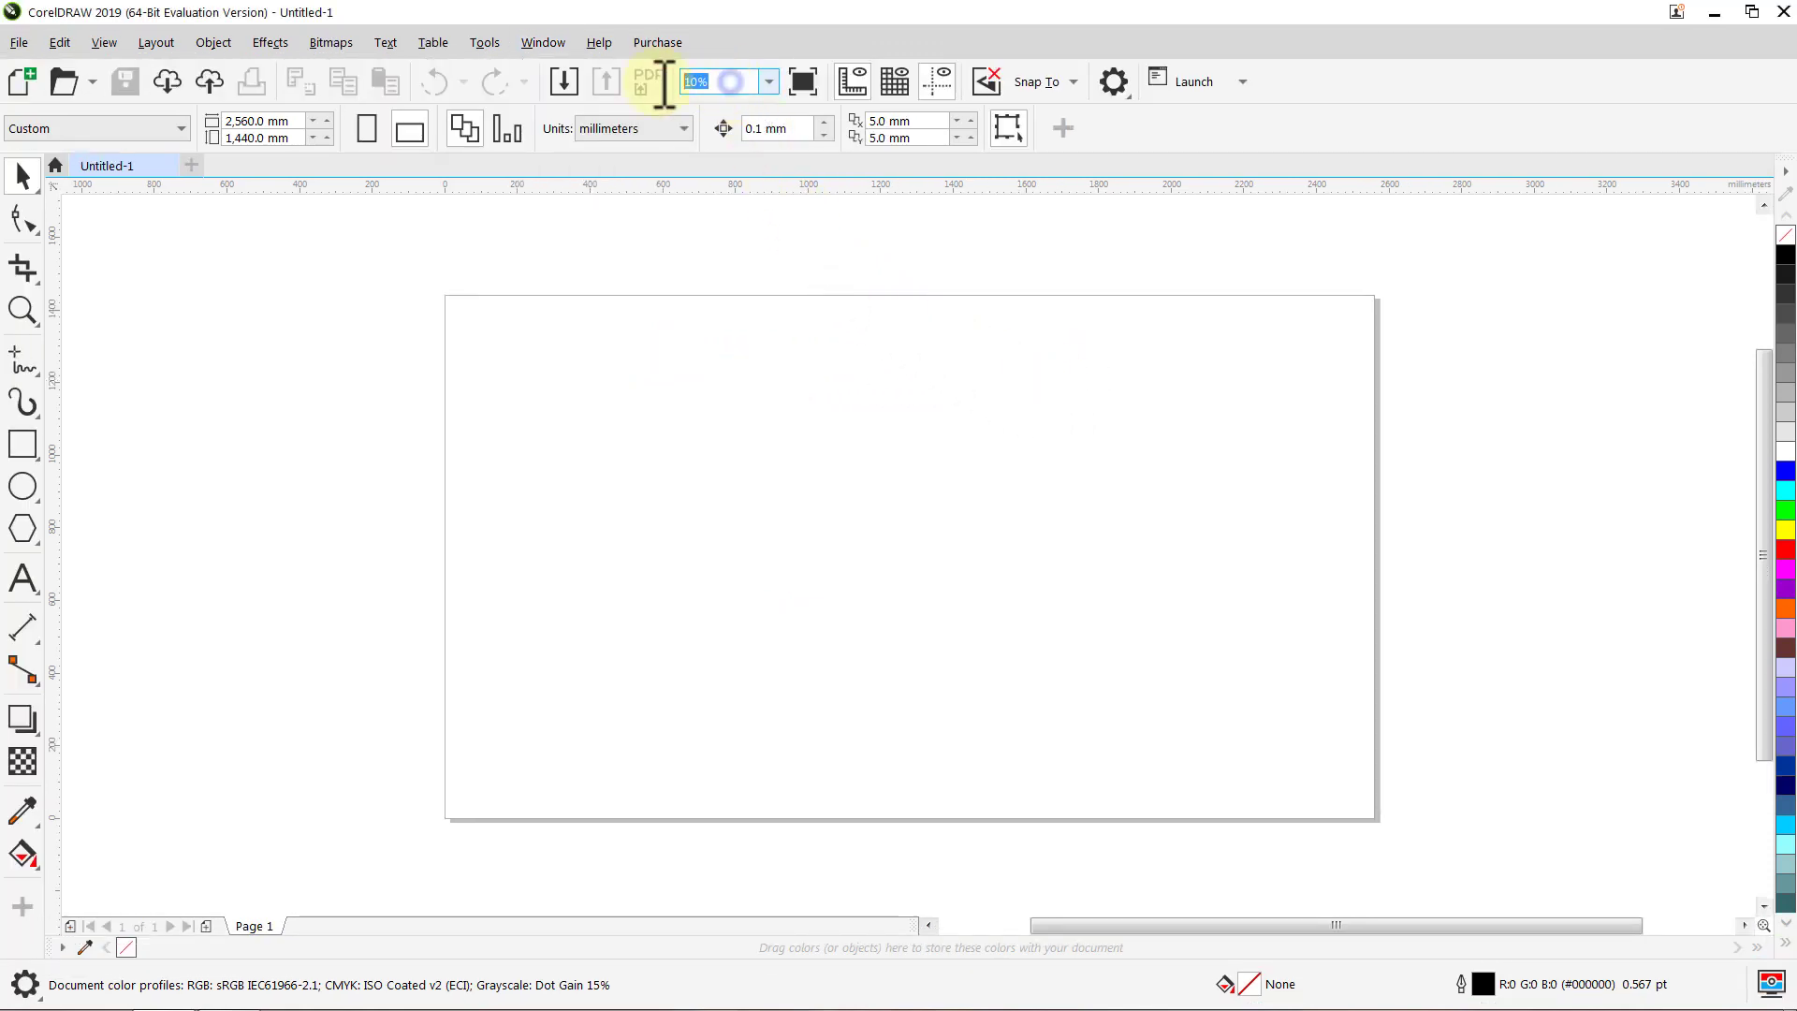
Step: Set the Polygon tool to 3 sides and the default outline width for graphic objects to 2.0 pt
key(Return)
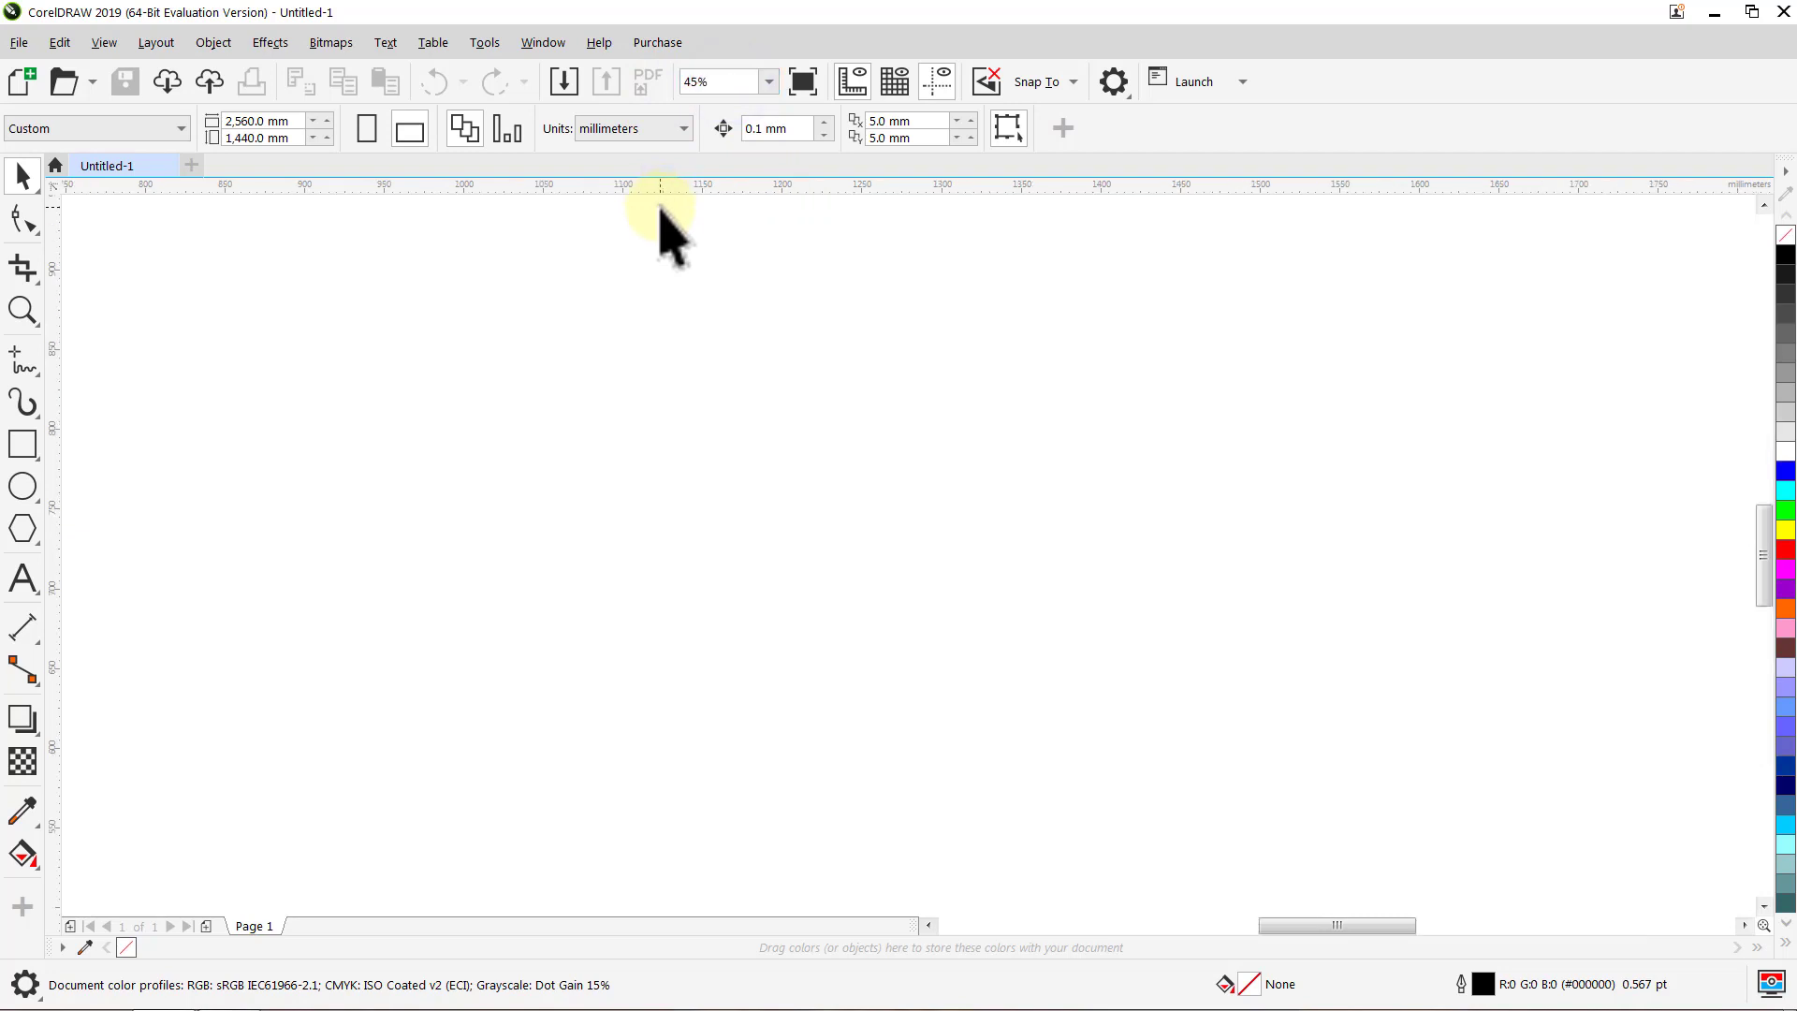
click(23, 530)
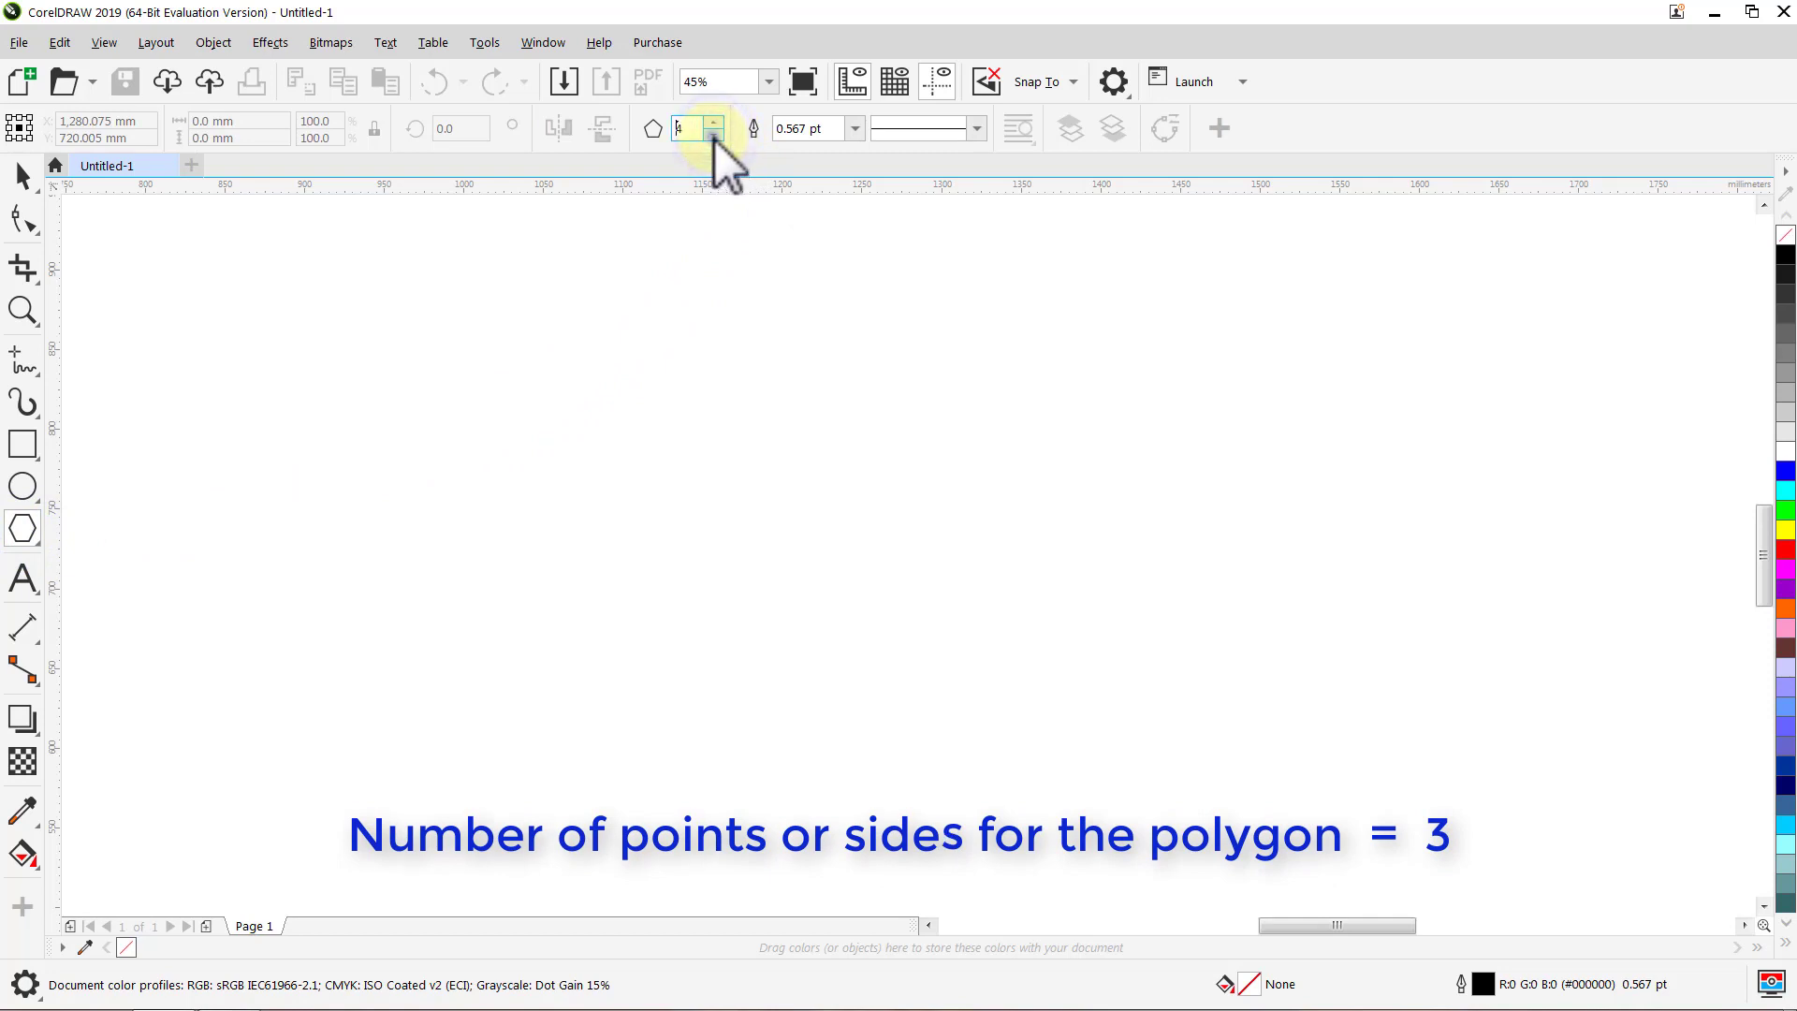
click(713, 134)
click(714, 135)
click(855, 129)
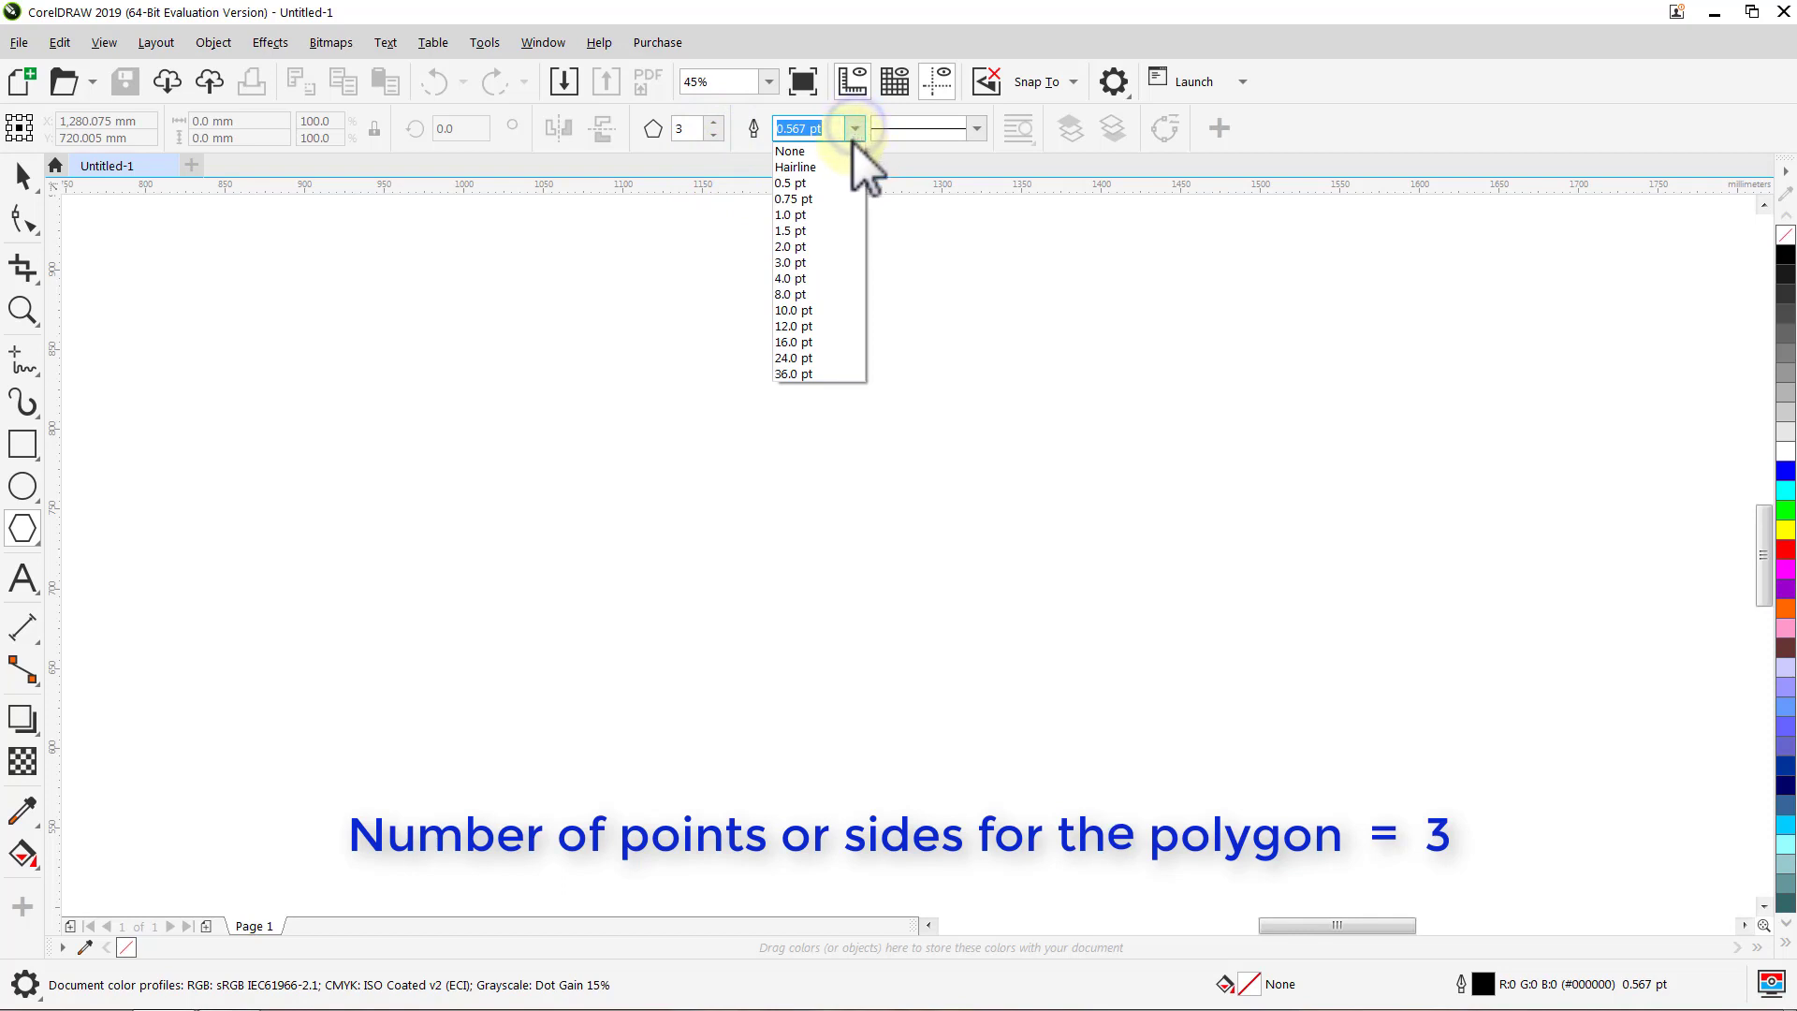
click(813, 246)
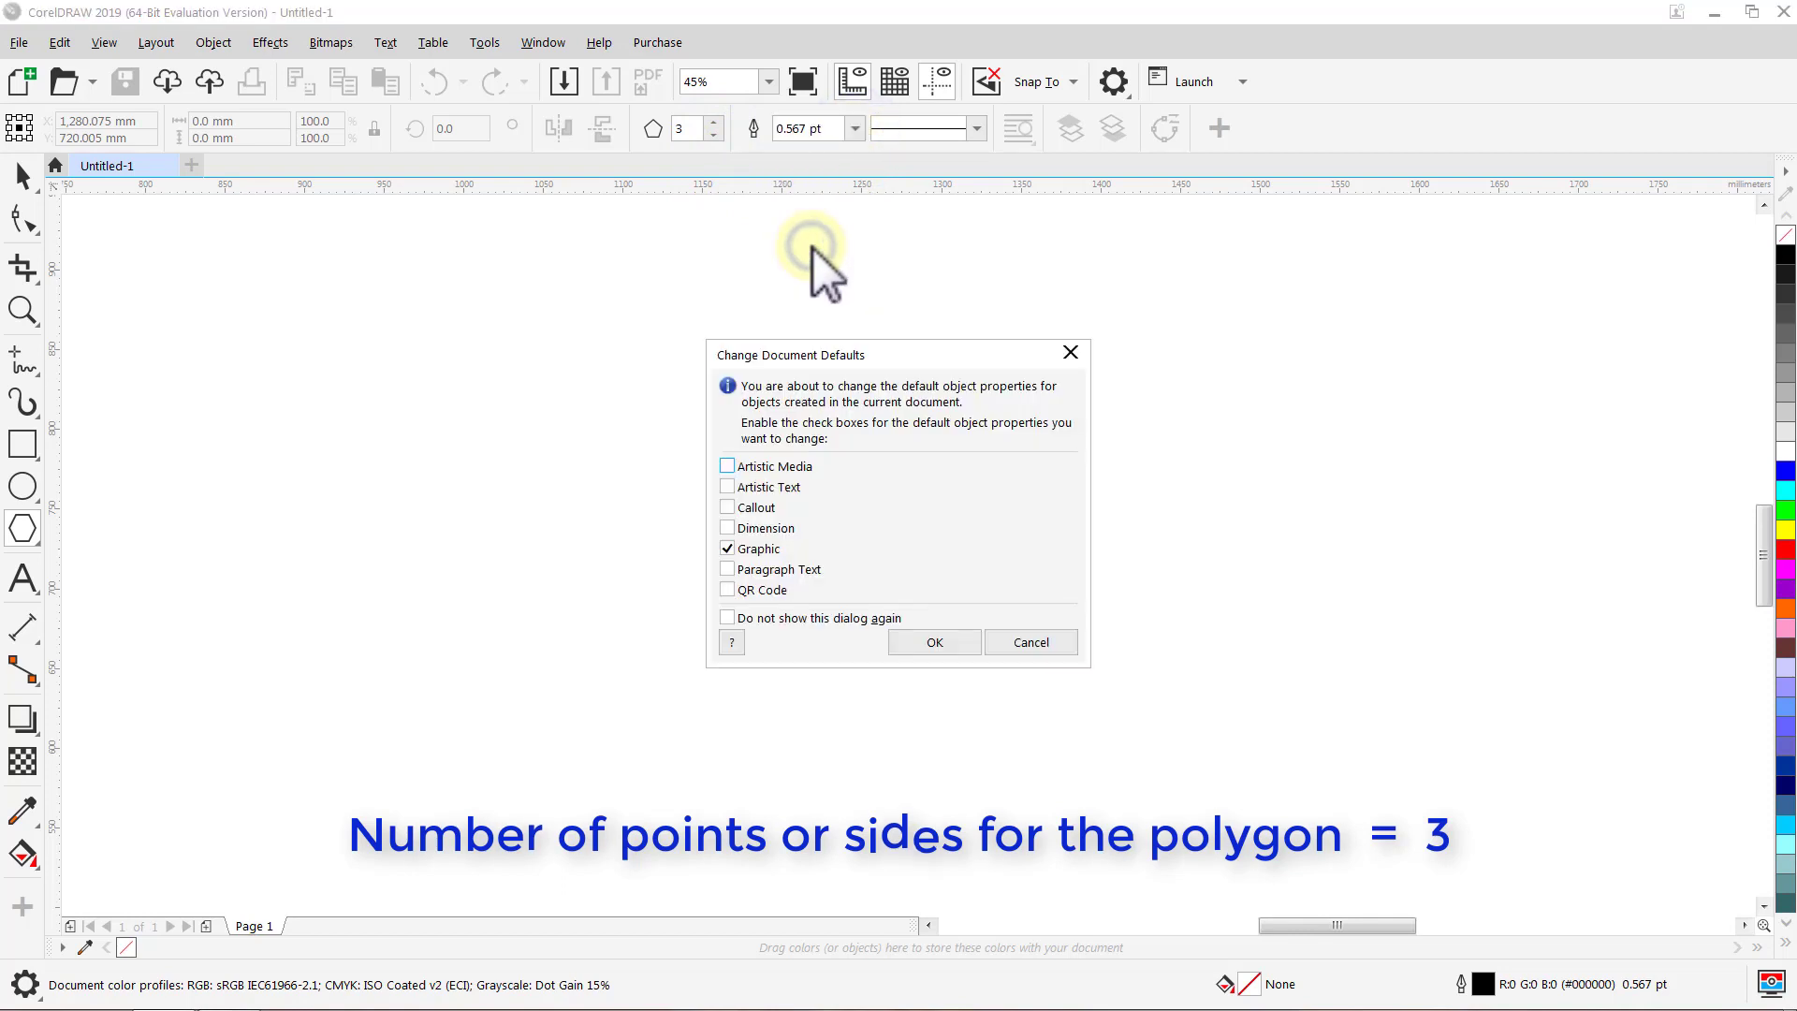
click(926, 642)
Step: Draw an equilateral triangle about 220 mm wide and 190.5 mm high near the middle of the page
key(ctrl+shift)
drag(896, 667, 1102, 681)
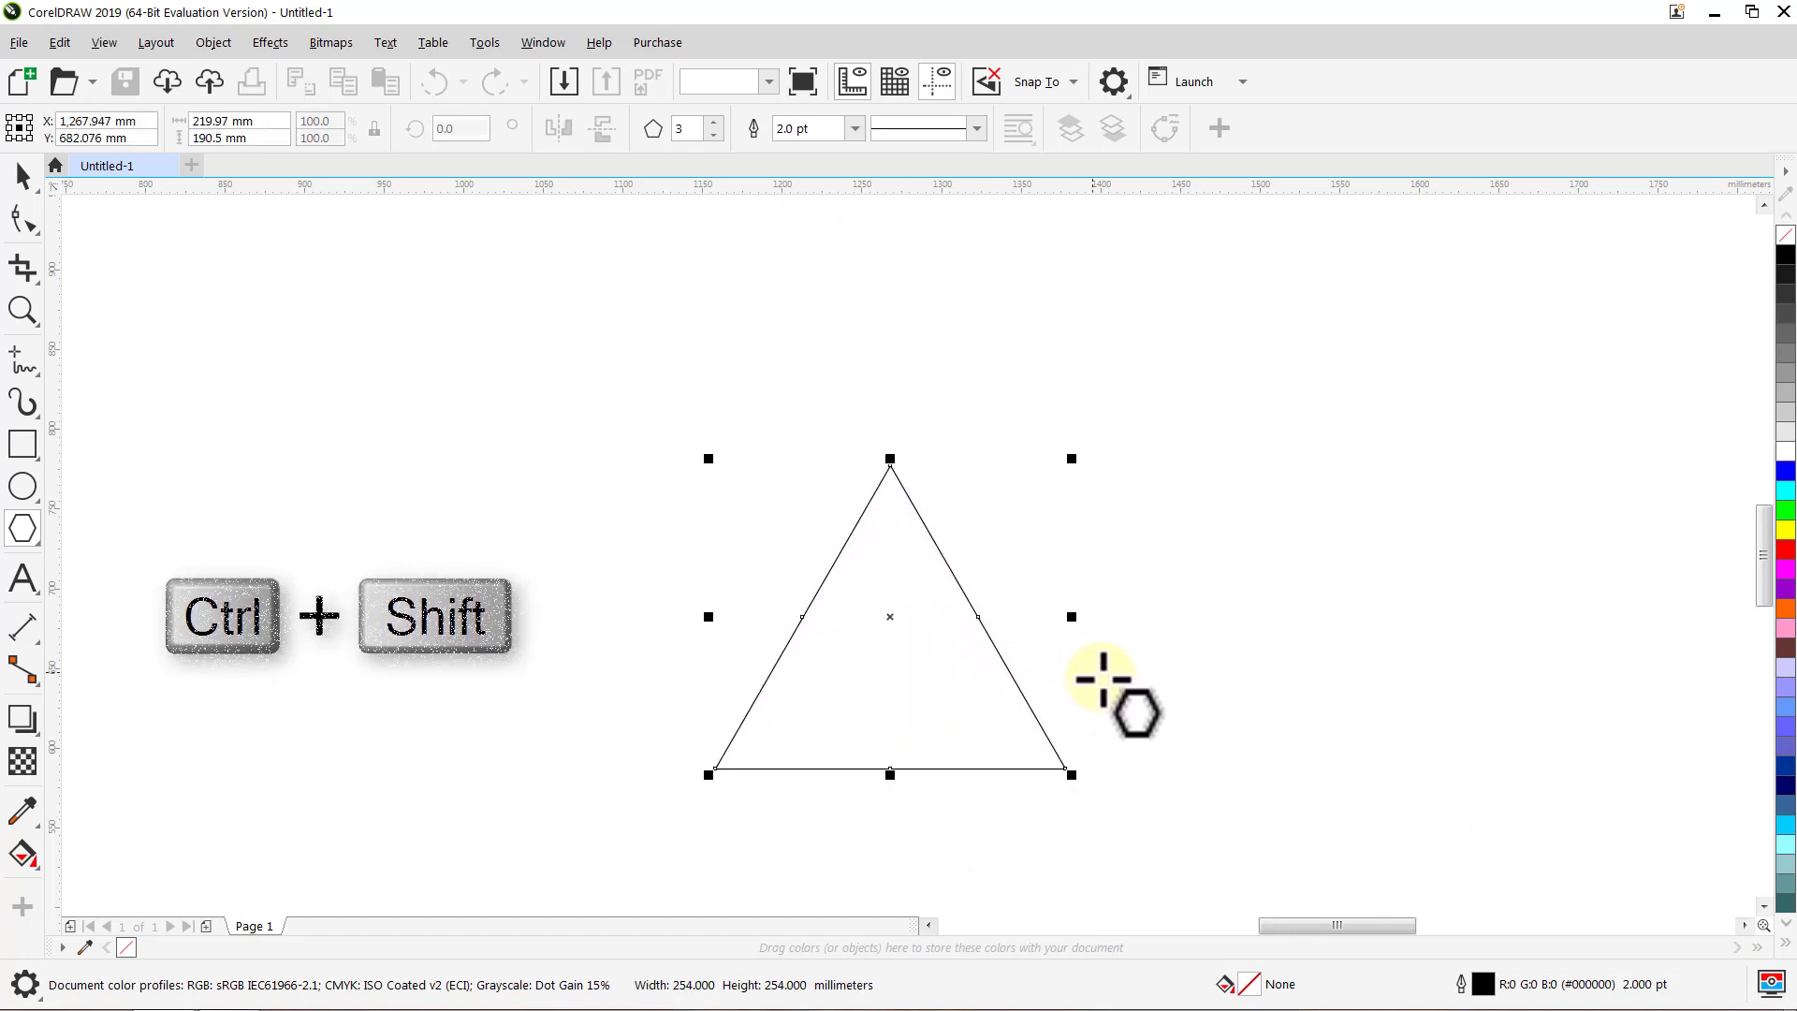
key(space)
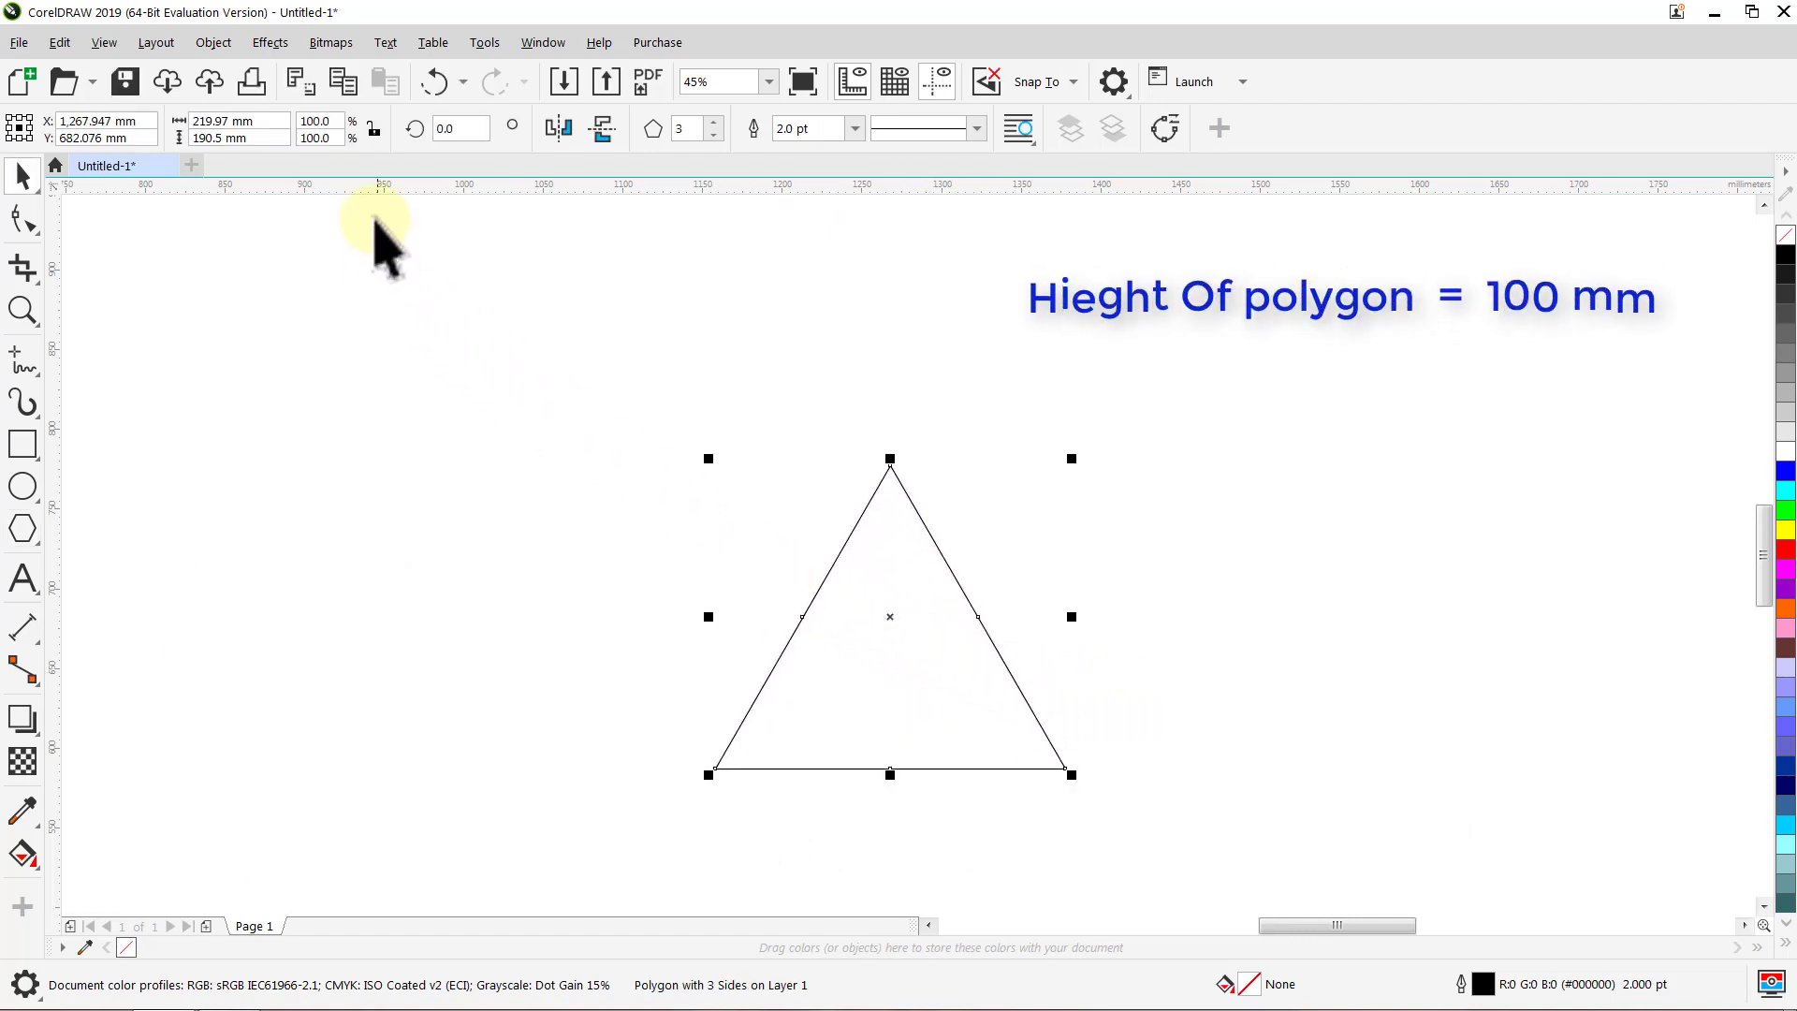
Step: Lock the triangle's proportions and set its height to 100 mm
click(373, 128)
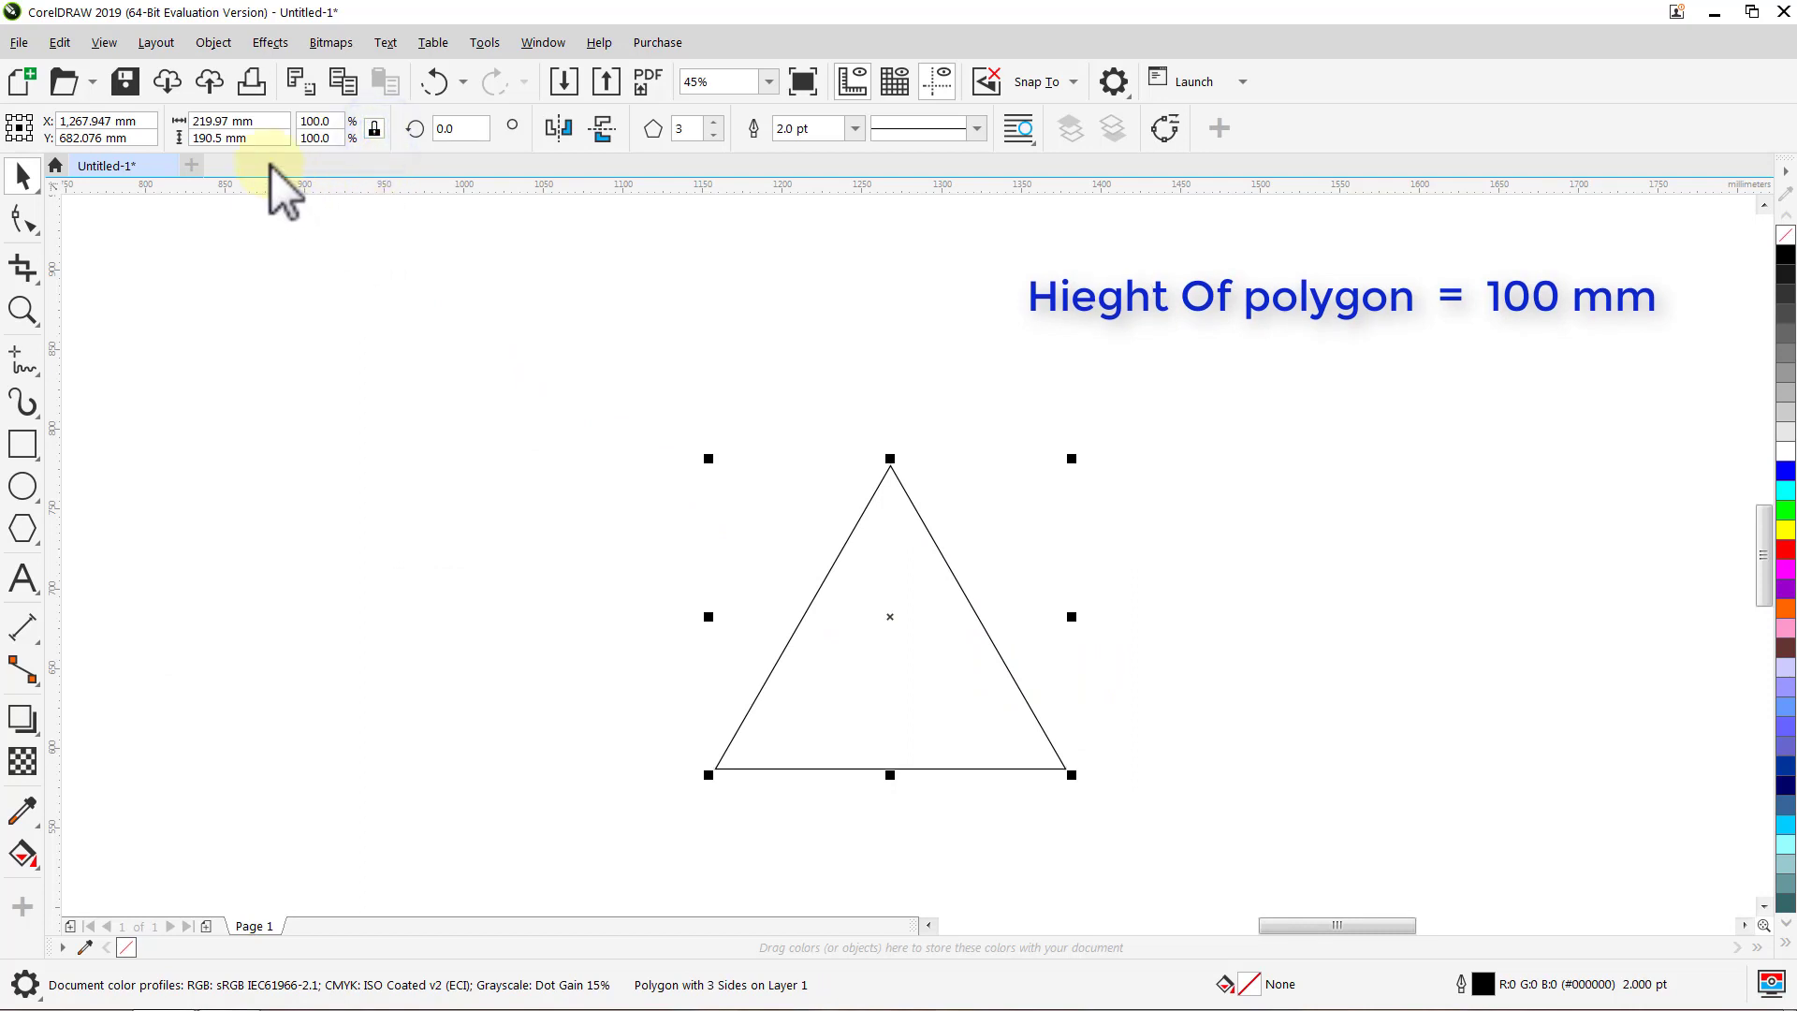
click(197, 138)
text(1)
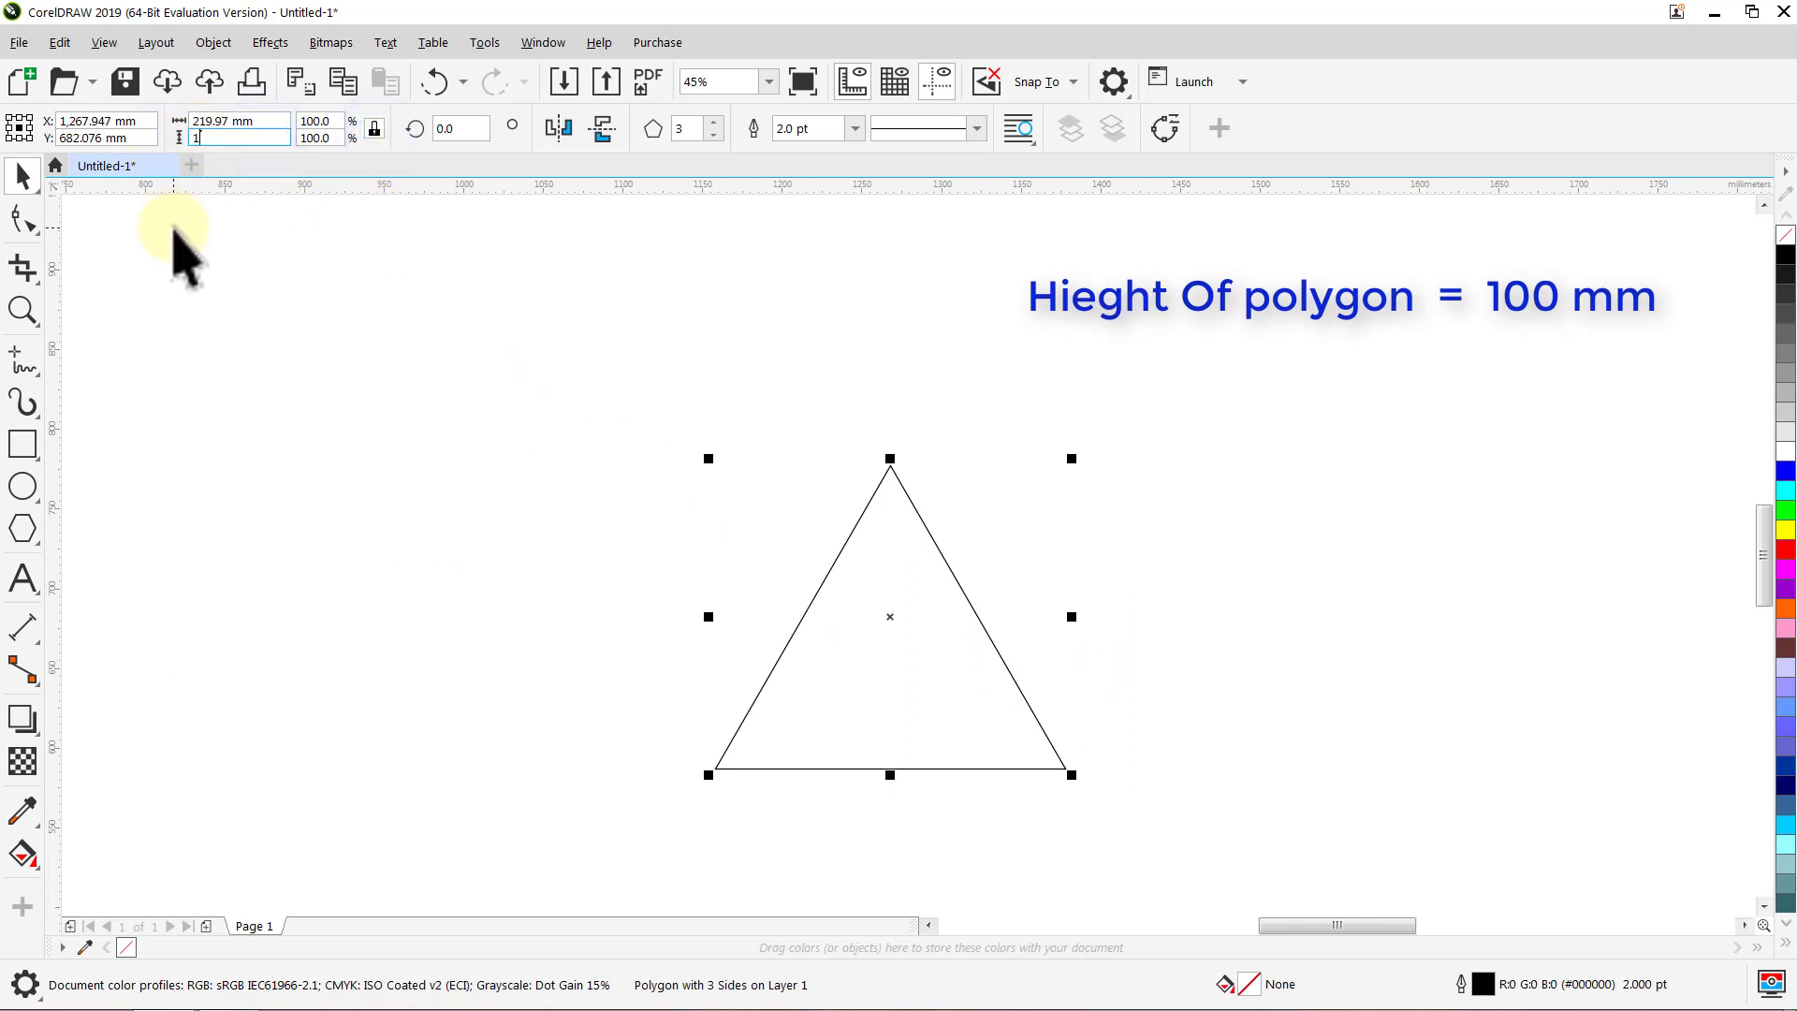
text(00)
key(Return)
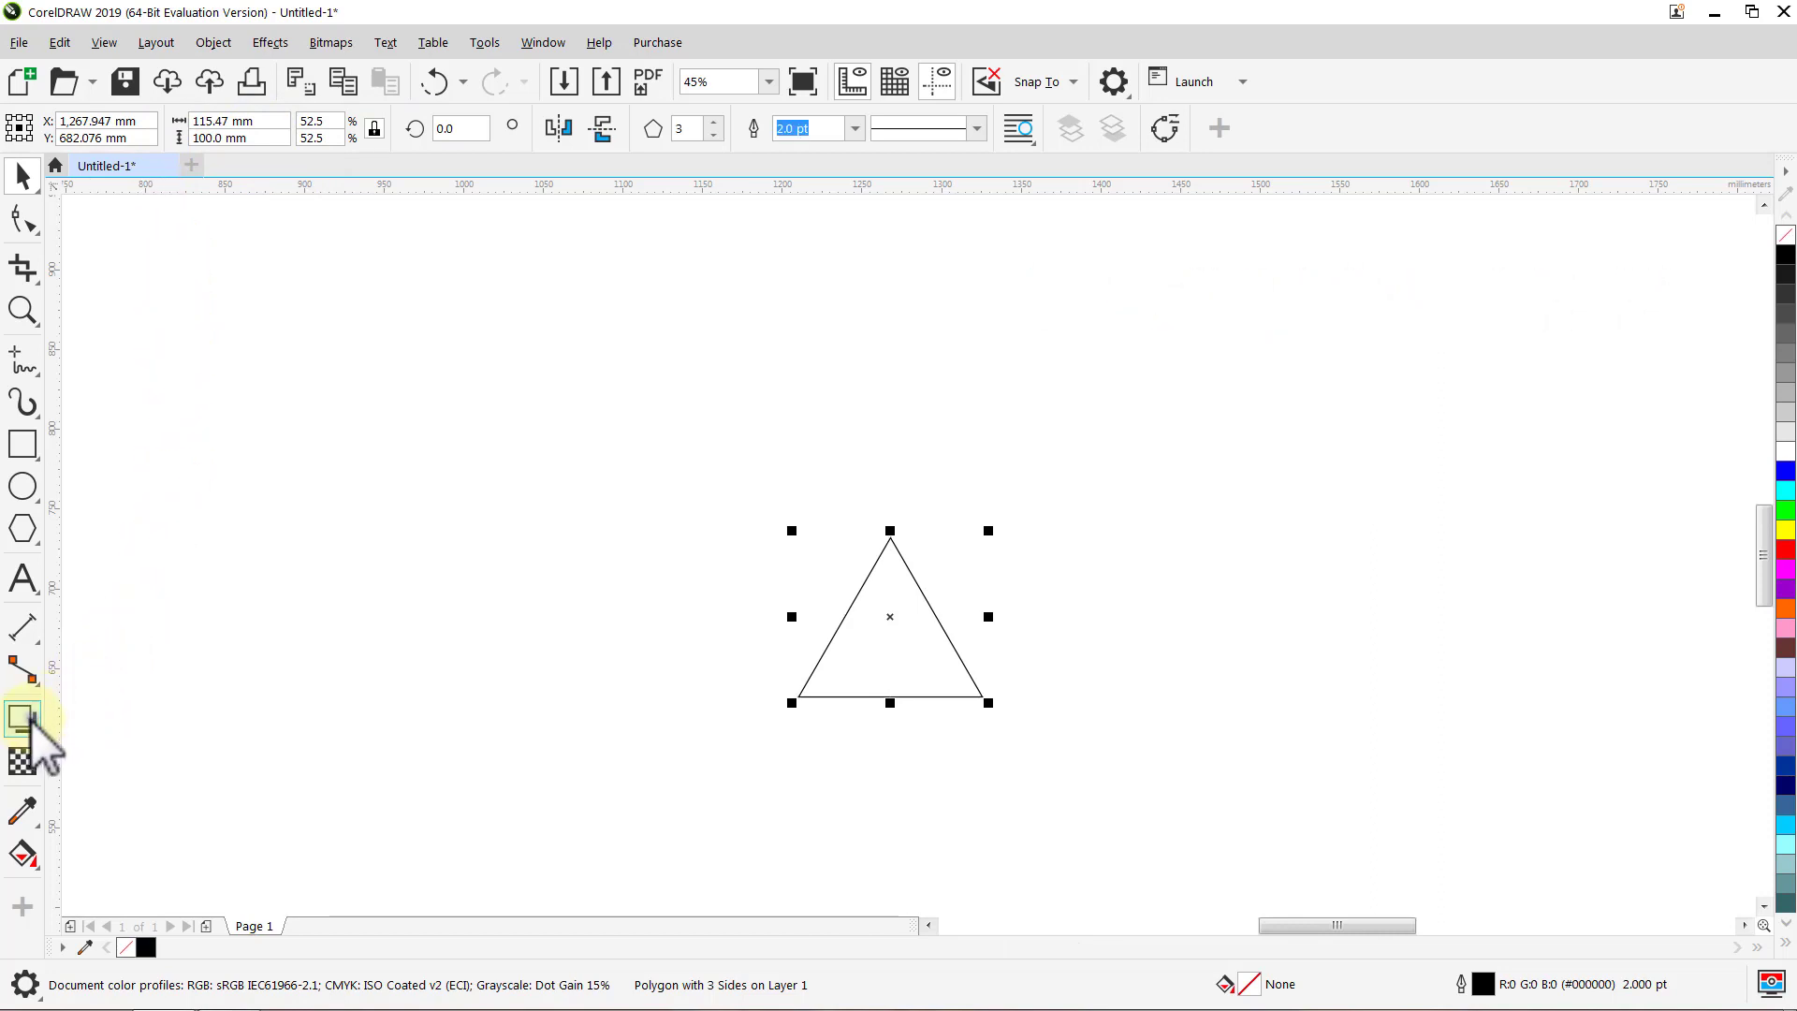
Step: Apply an outside contour to the triangle with 2 steps and a 50 mm offset
drag(25, 725, 152, 762)
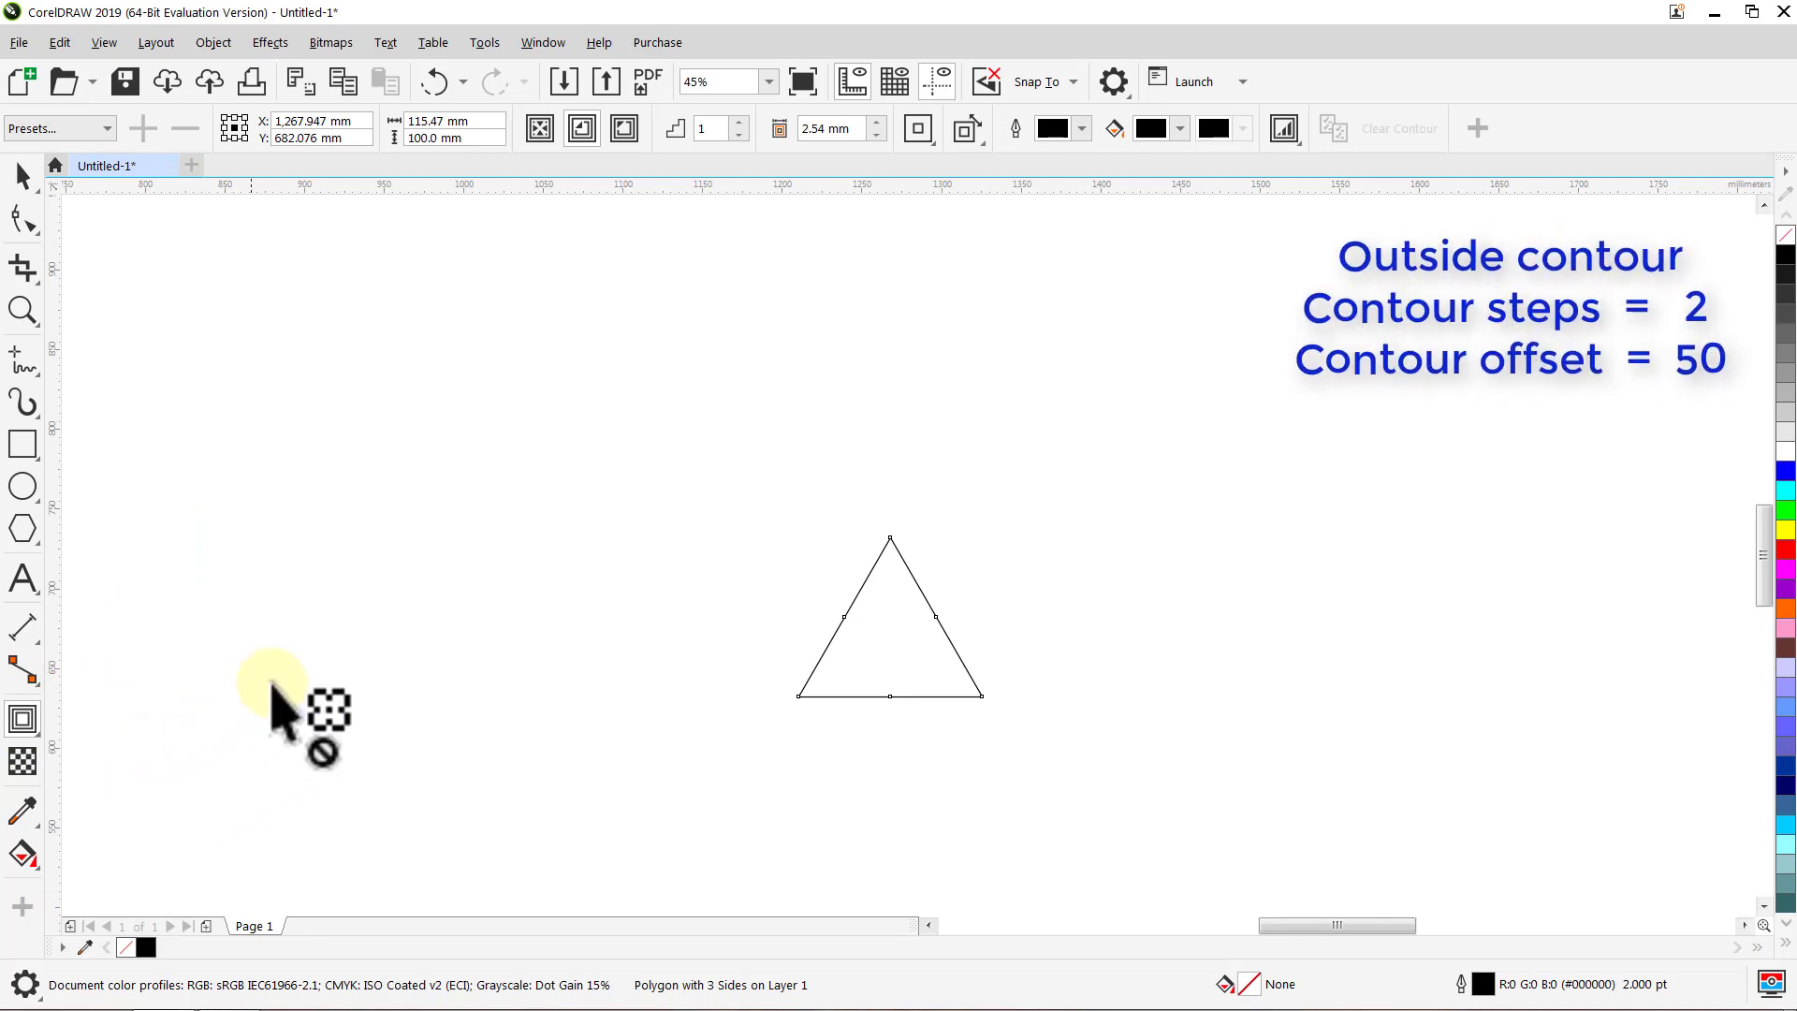
click(624, 128)
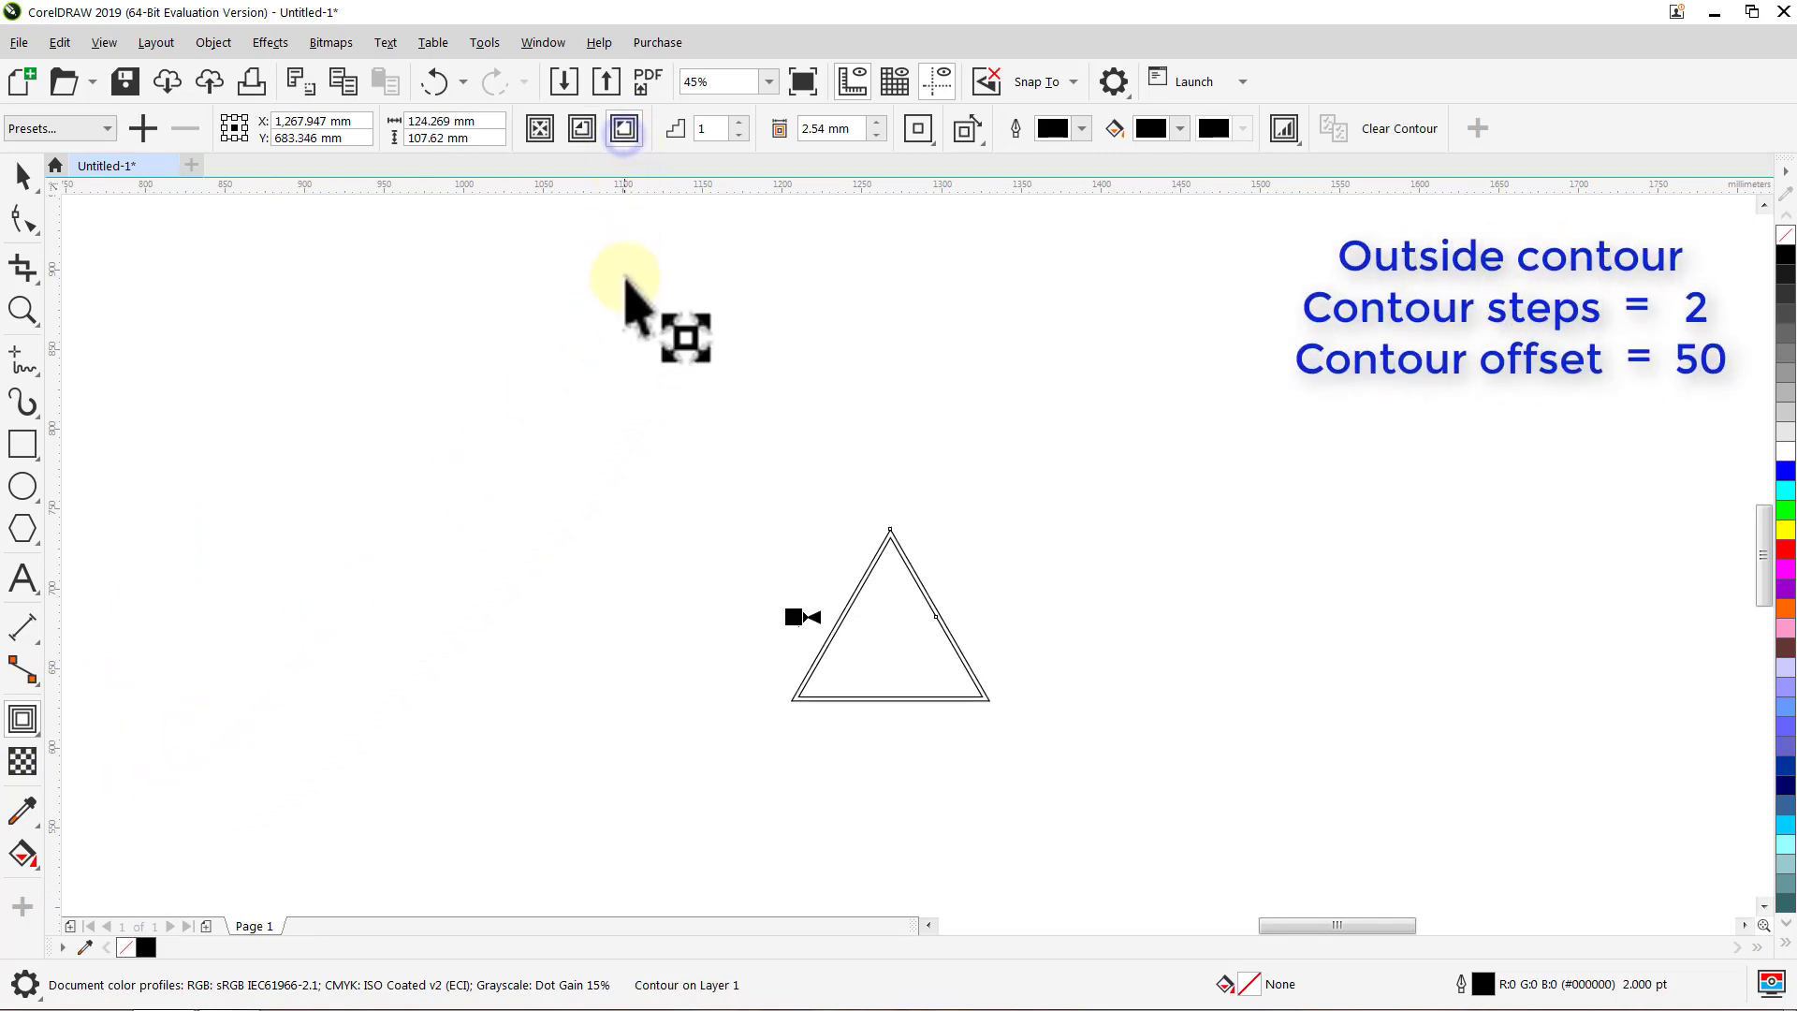
click(740, 121)
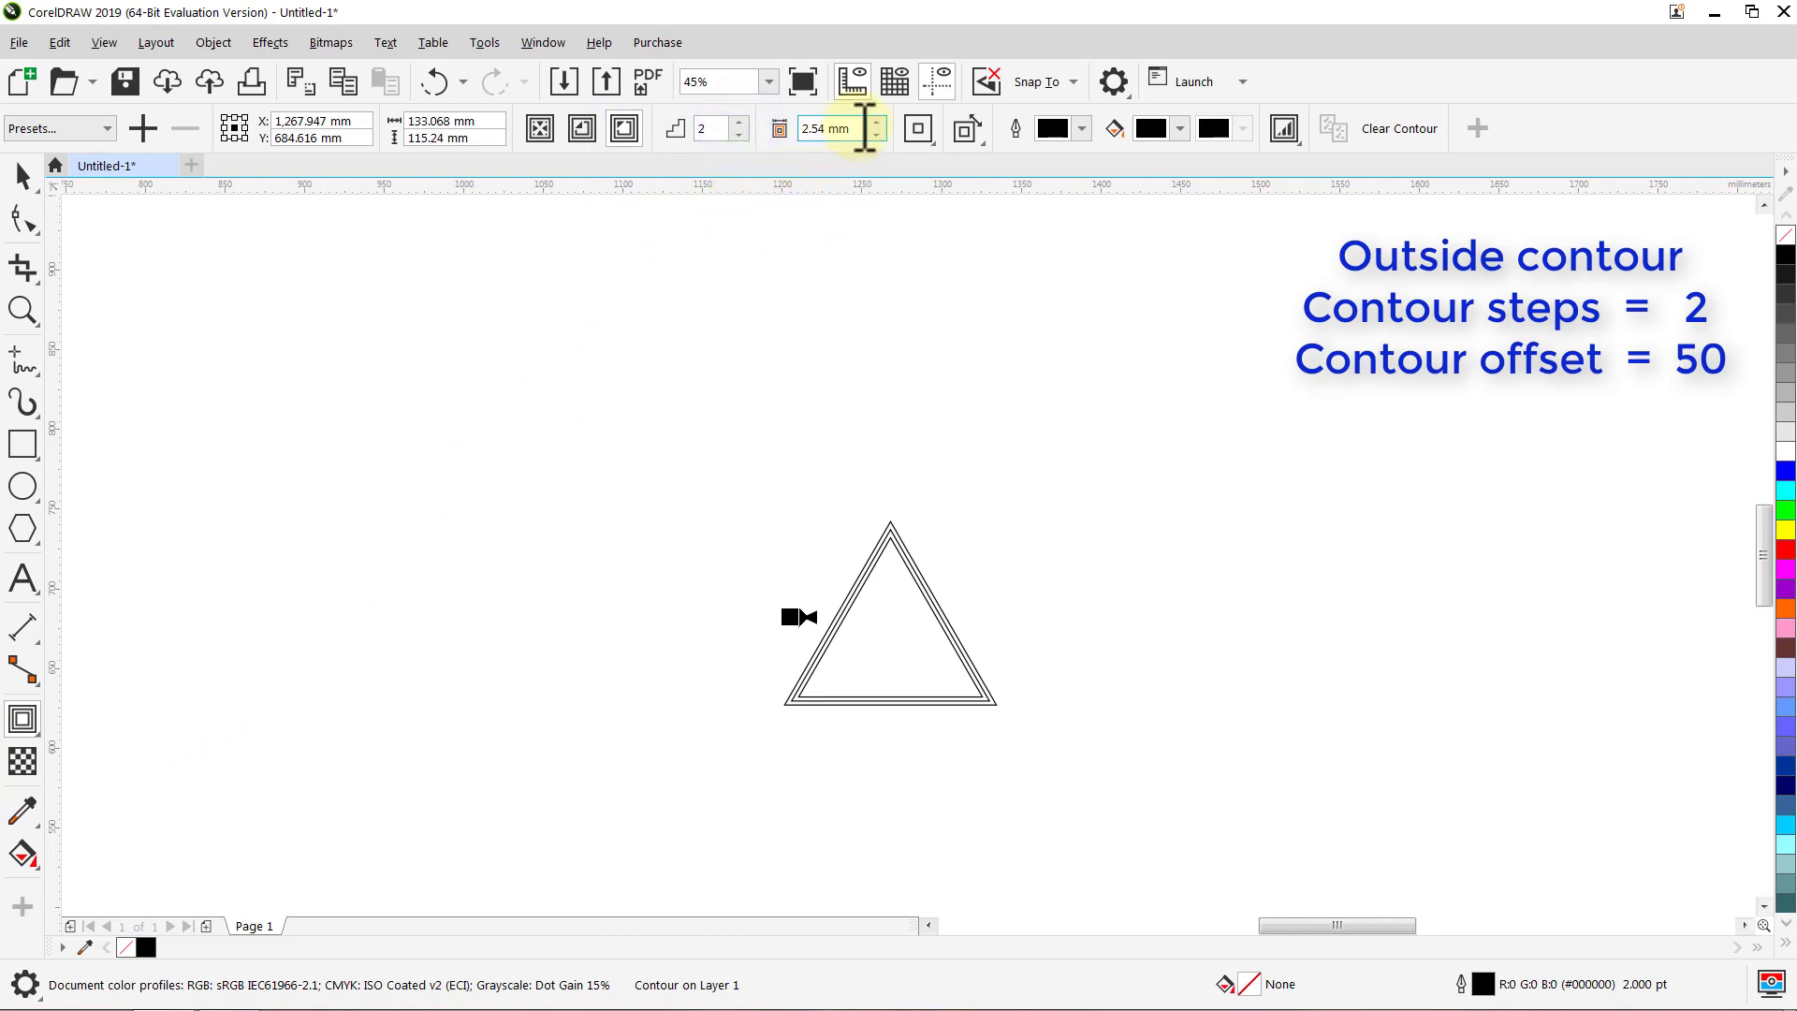
text(5)
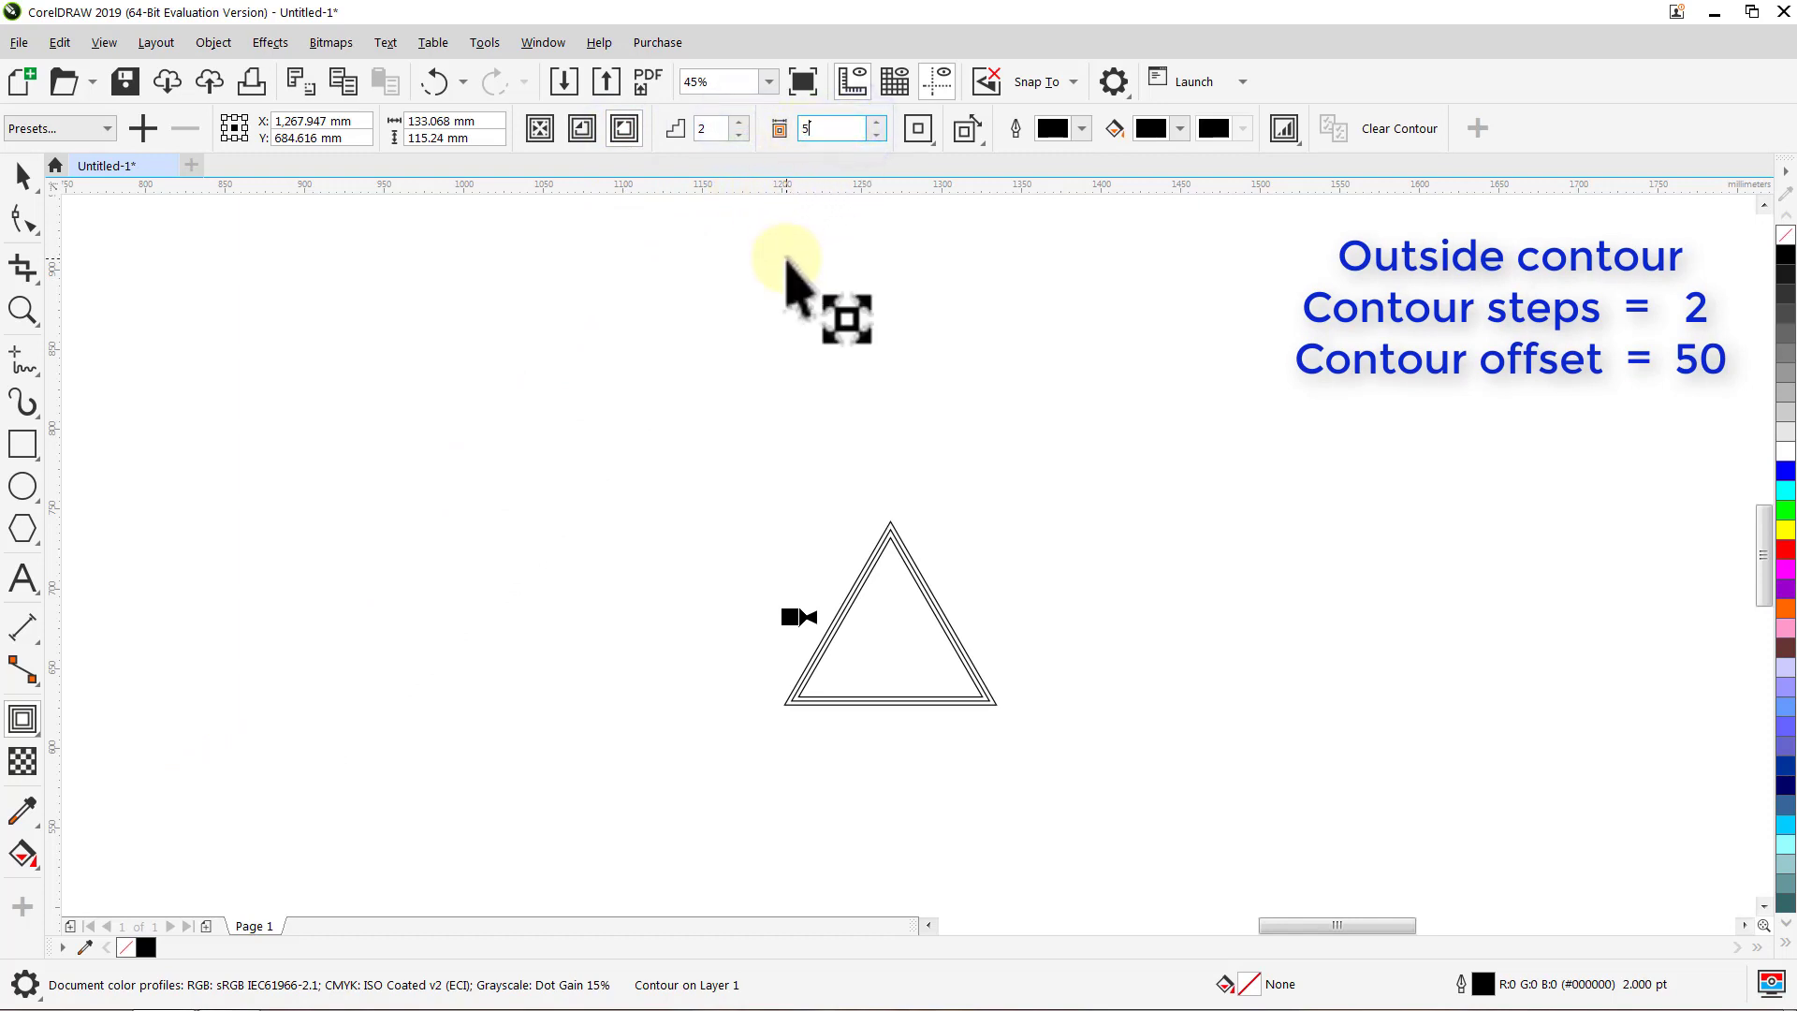
text(0)
key(Return)
key(space)
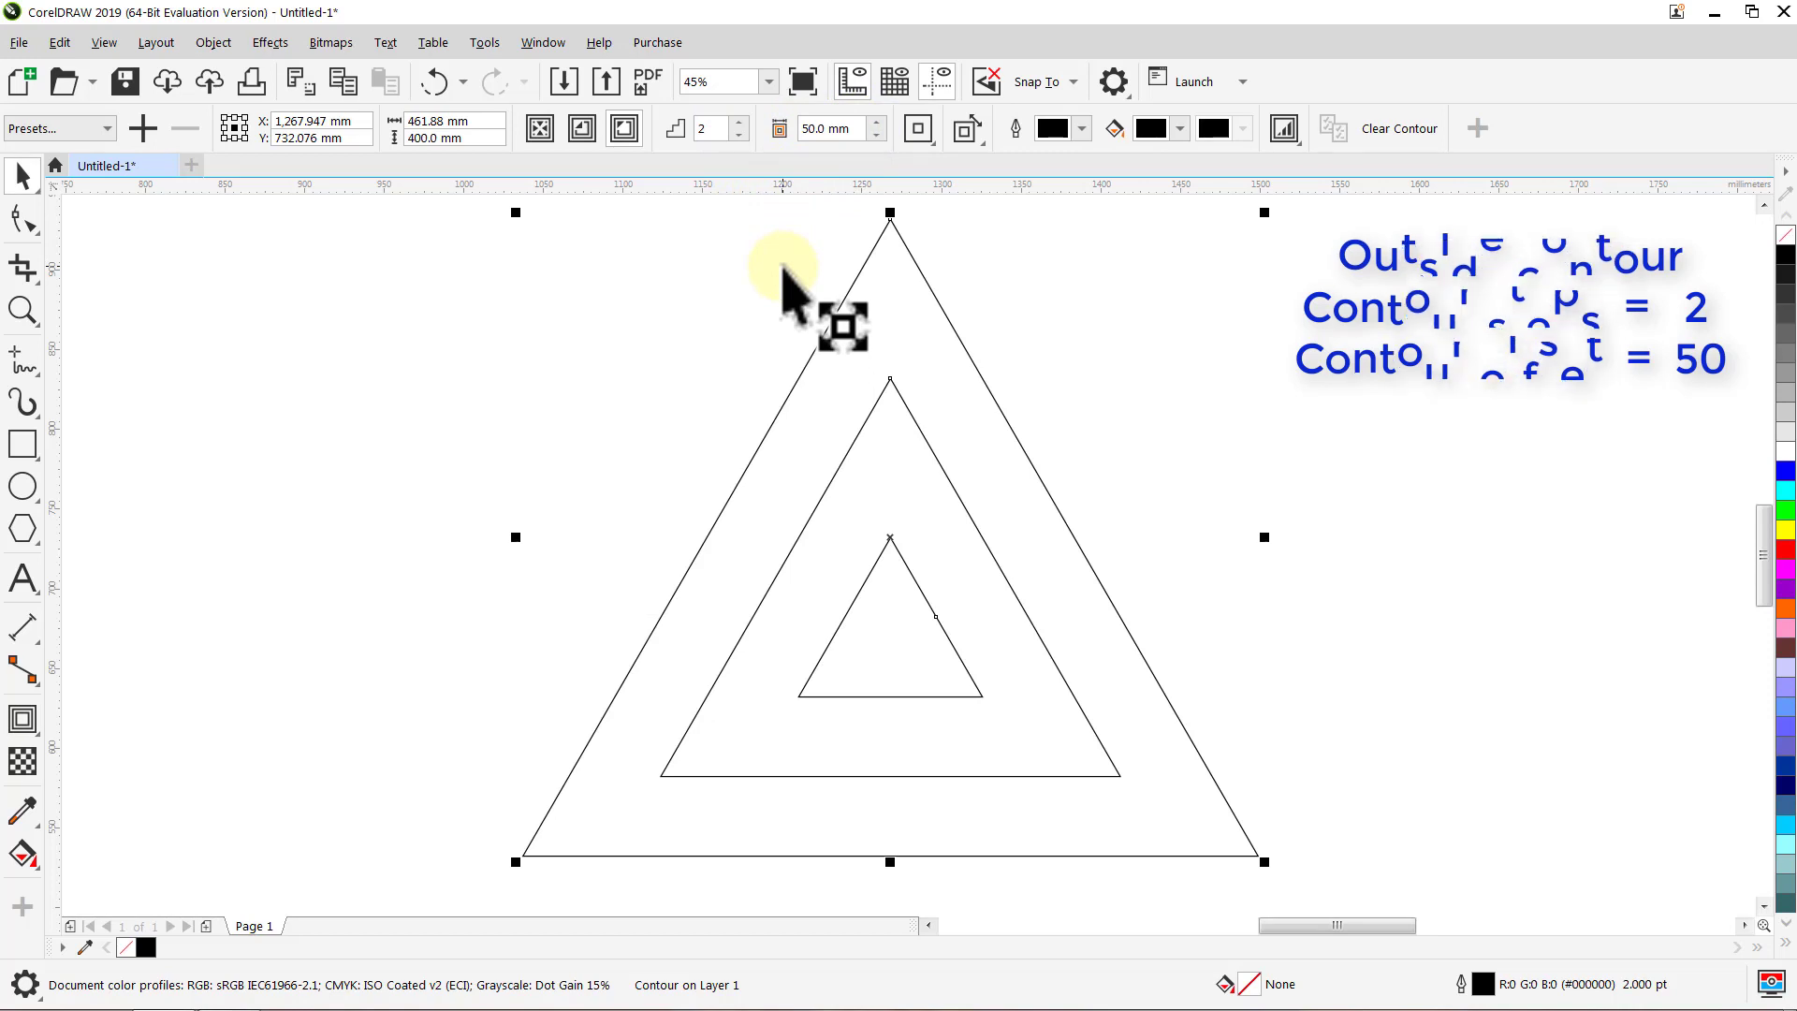
click(782, 267)
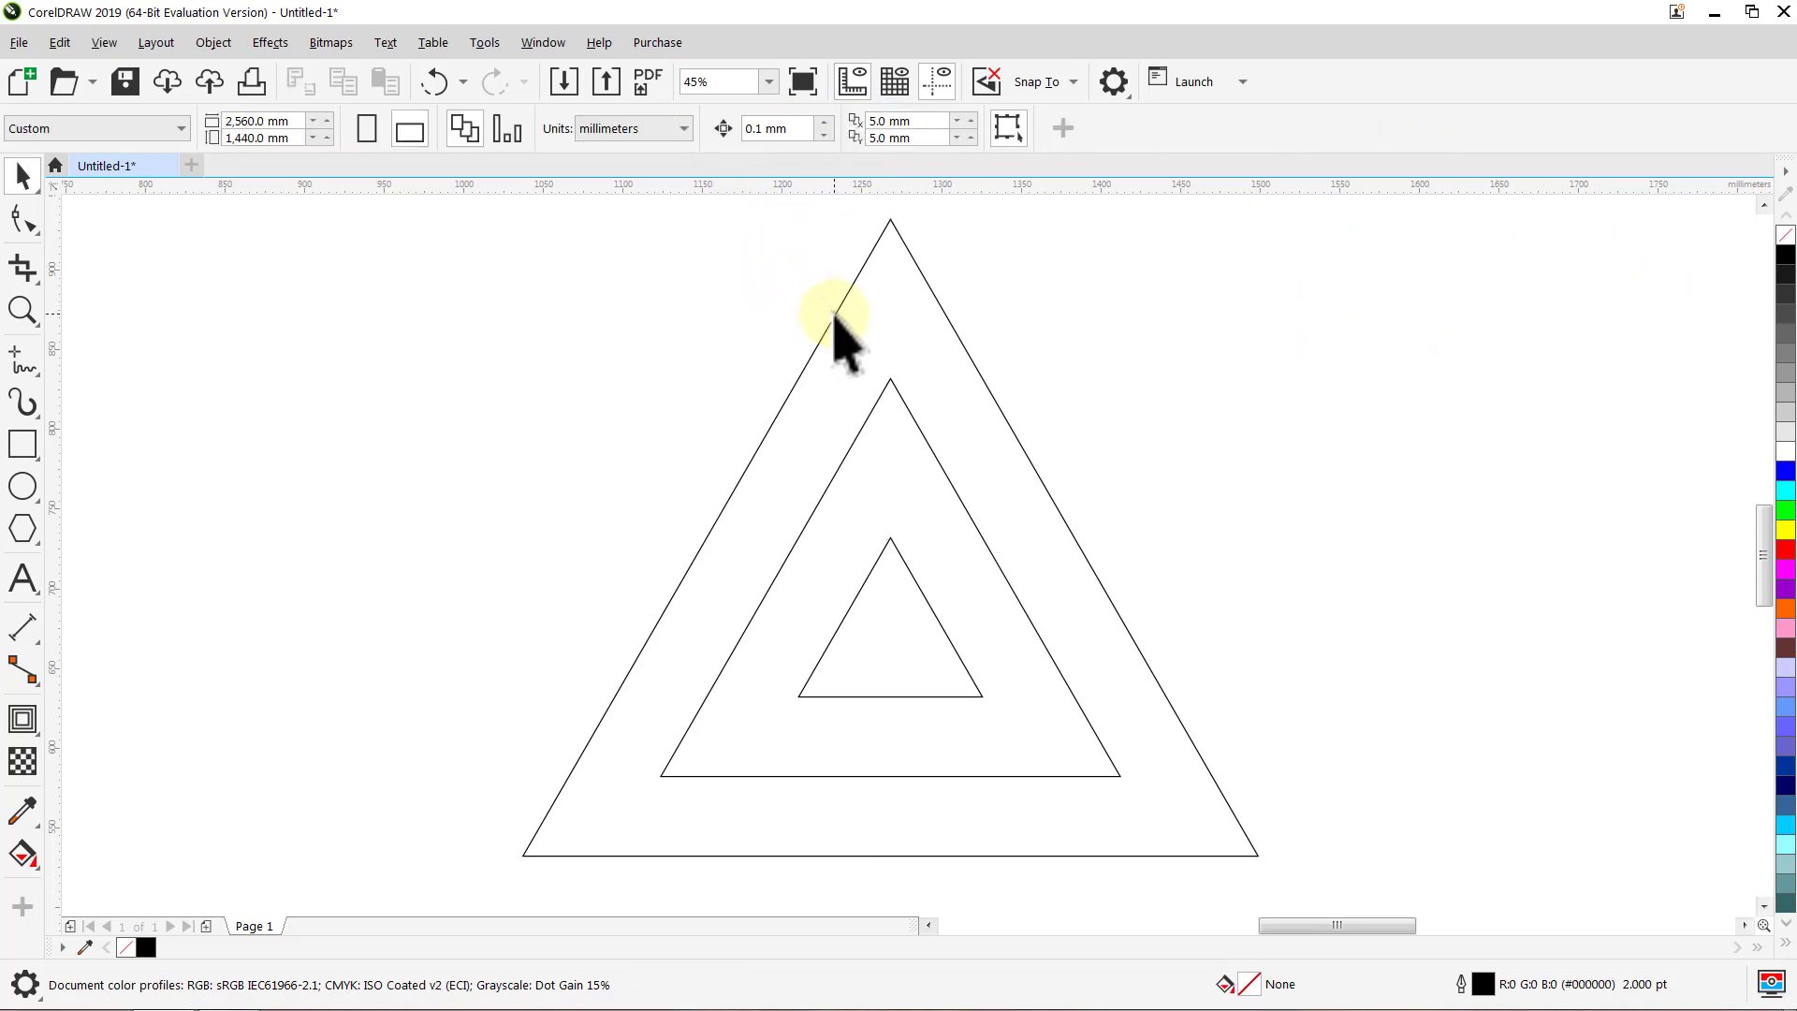
Step: Break the contour apart from the triangle and deselect the resulting objects
right_click(833, 312)
right_click(833, 312)
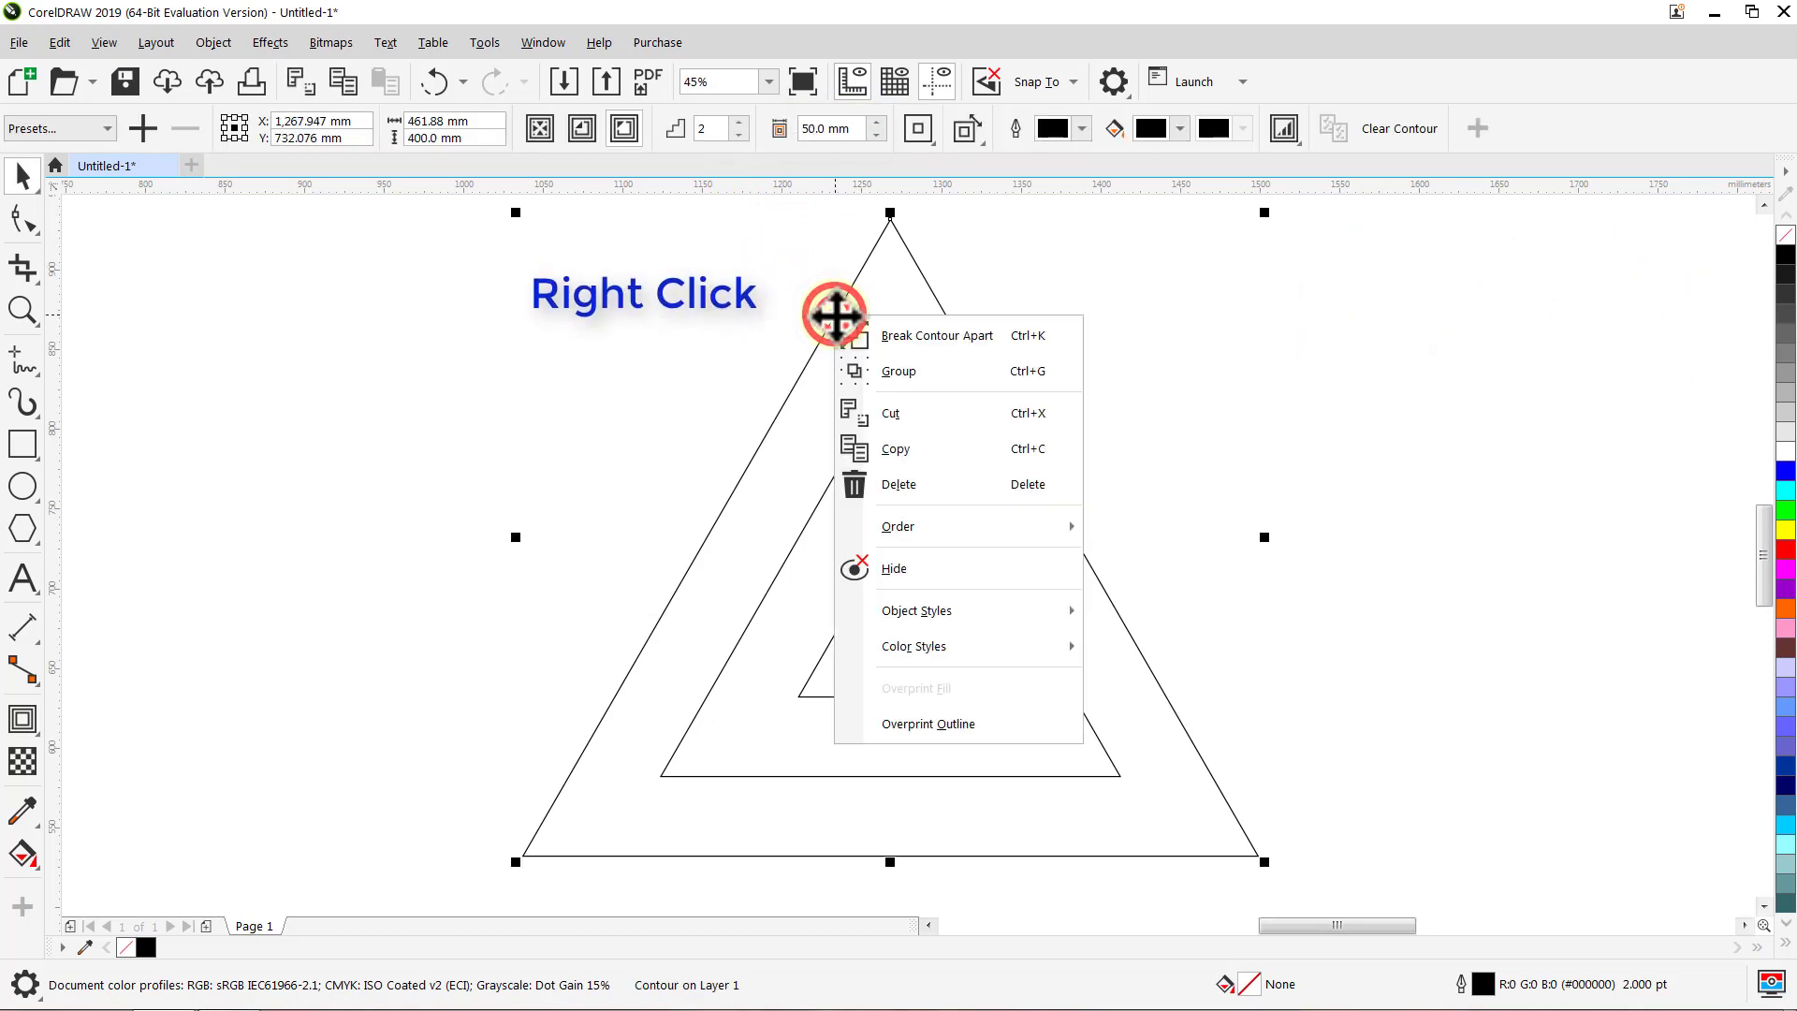
click(889, 337)
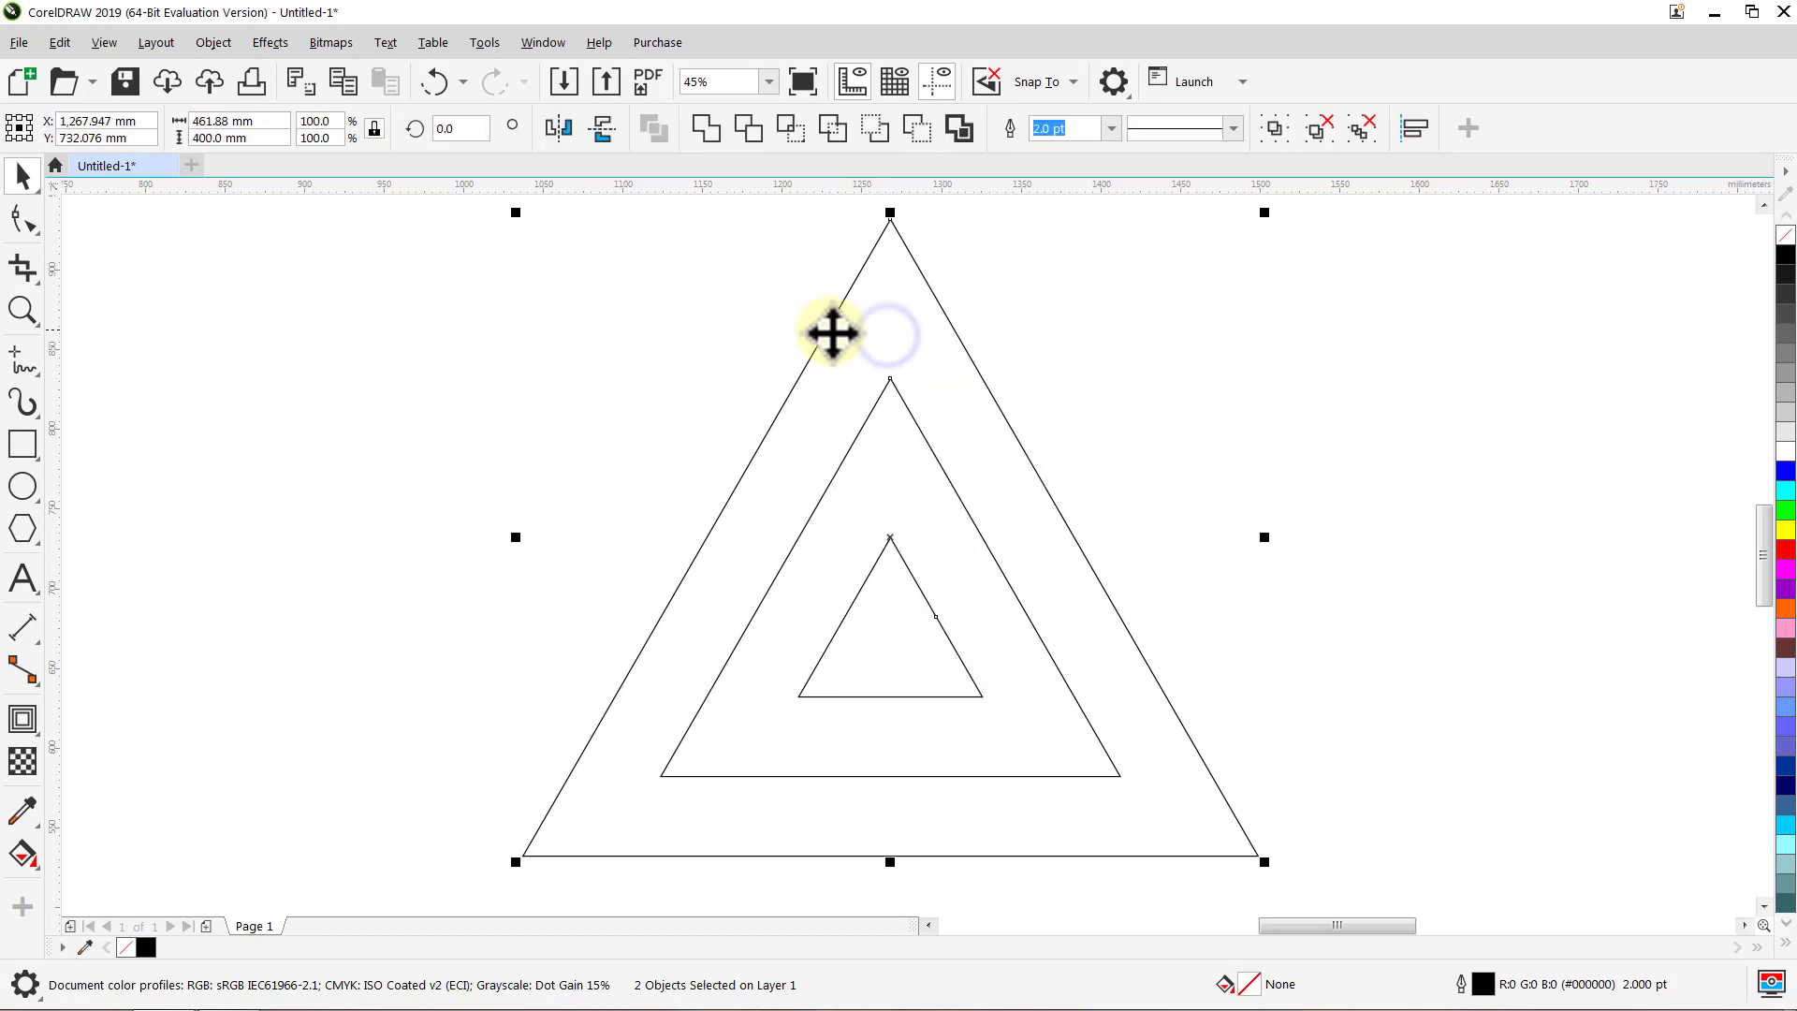
click(514, 312)
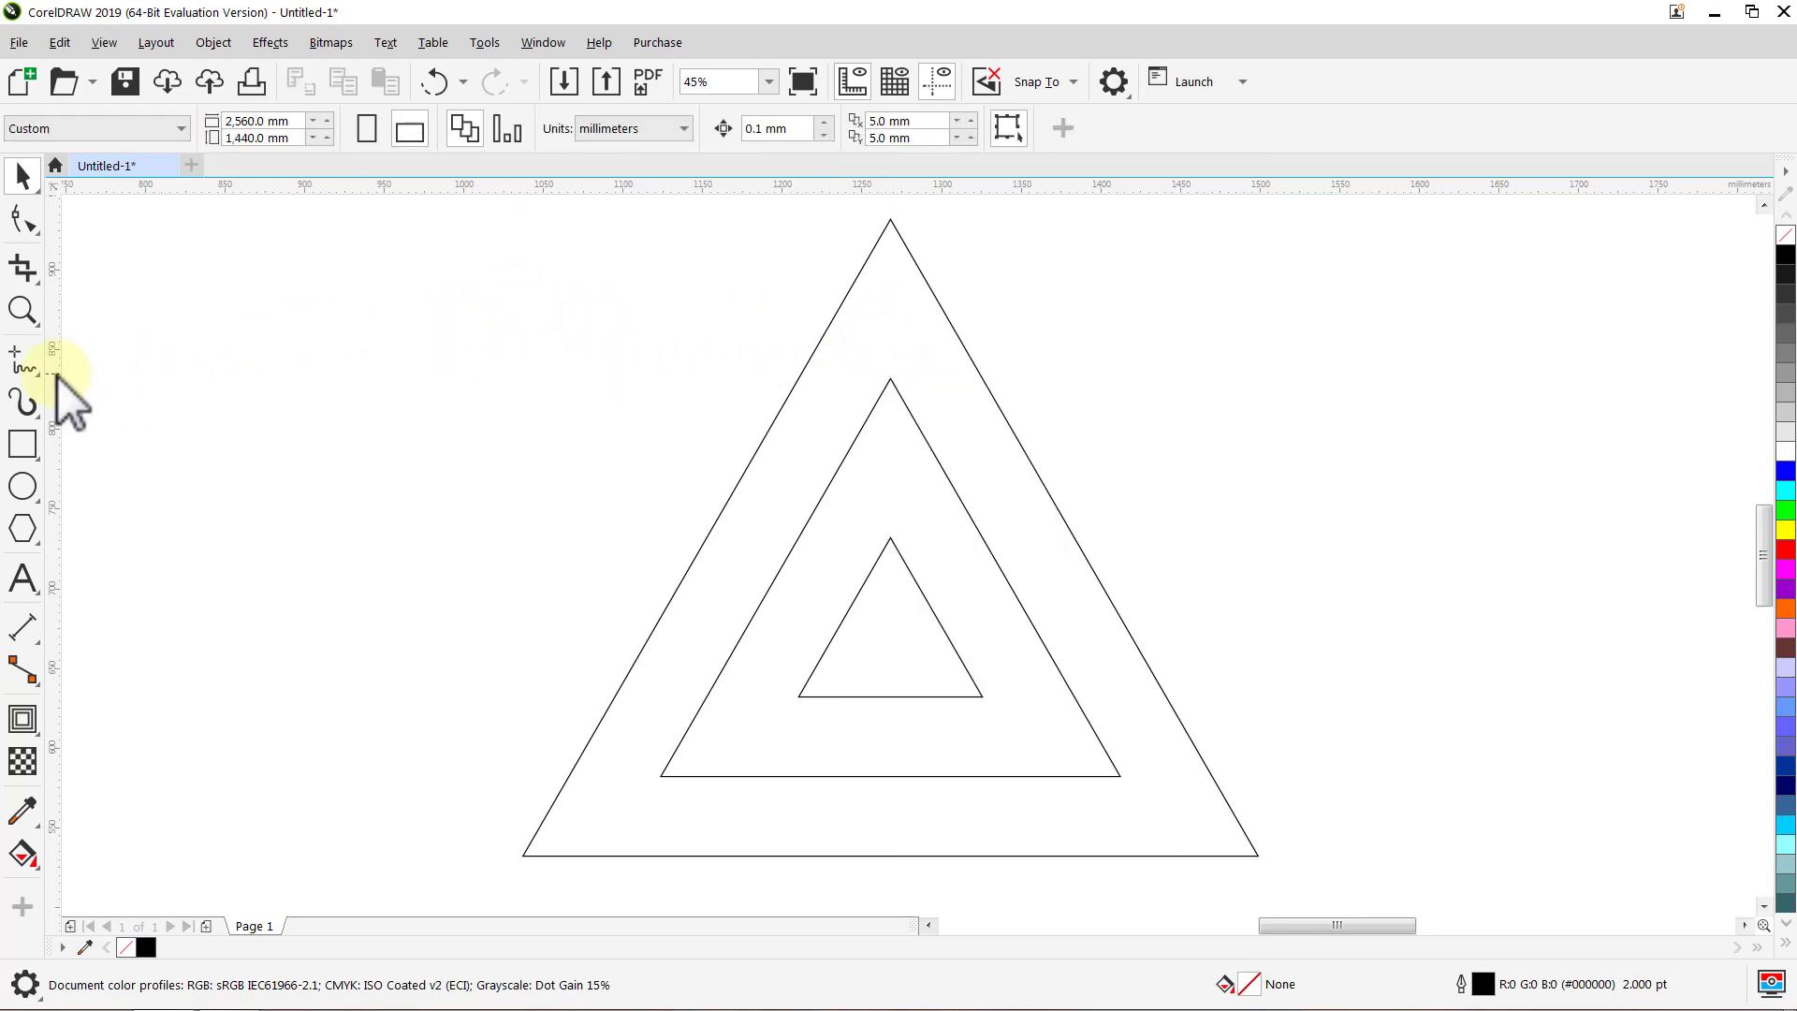
Step: Draw a horizontal 2-point line from the smallest triangle's centre to the right, ending beyond the outer triangle's side
click(18, 361)
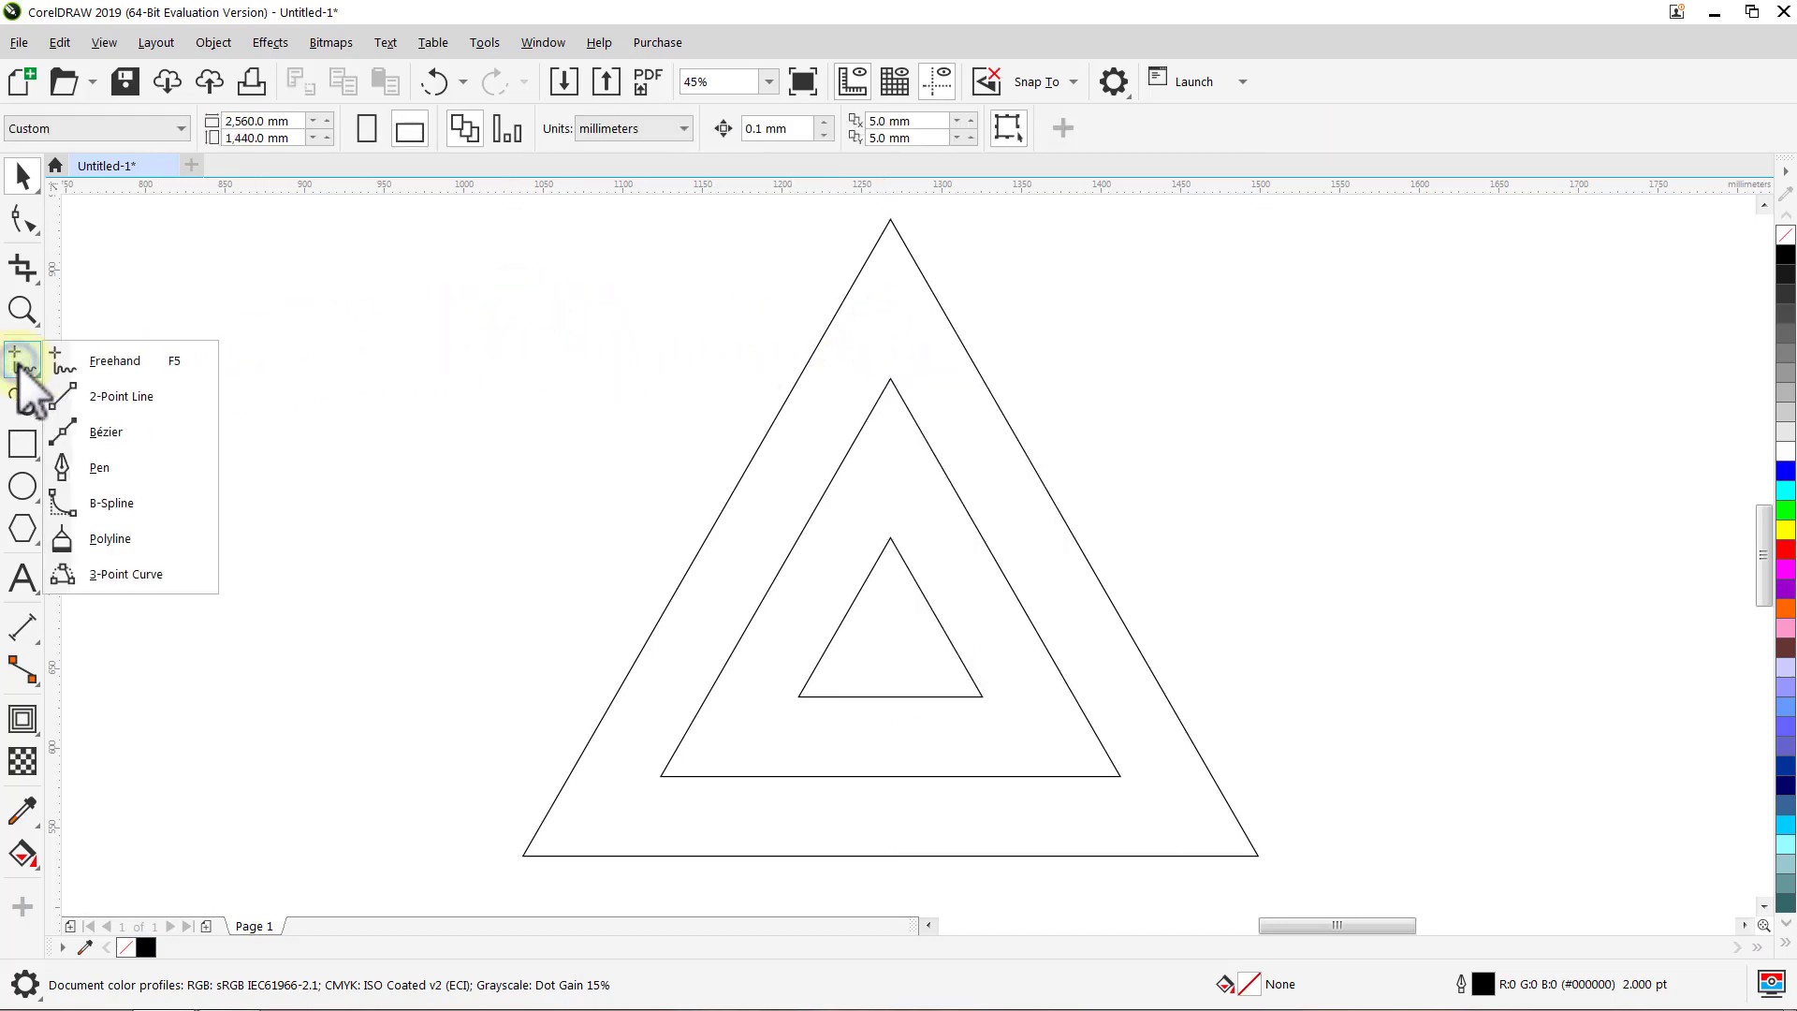
click(129, 397)
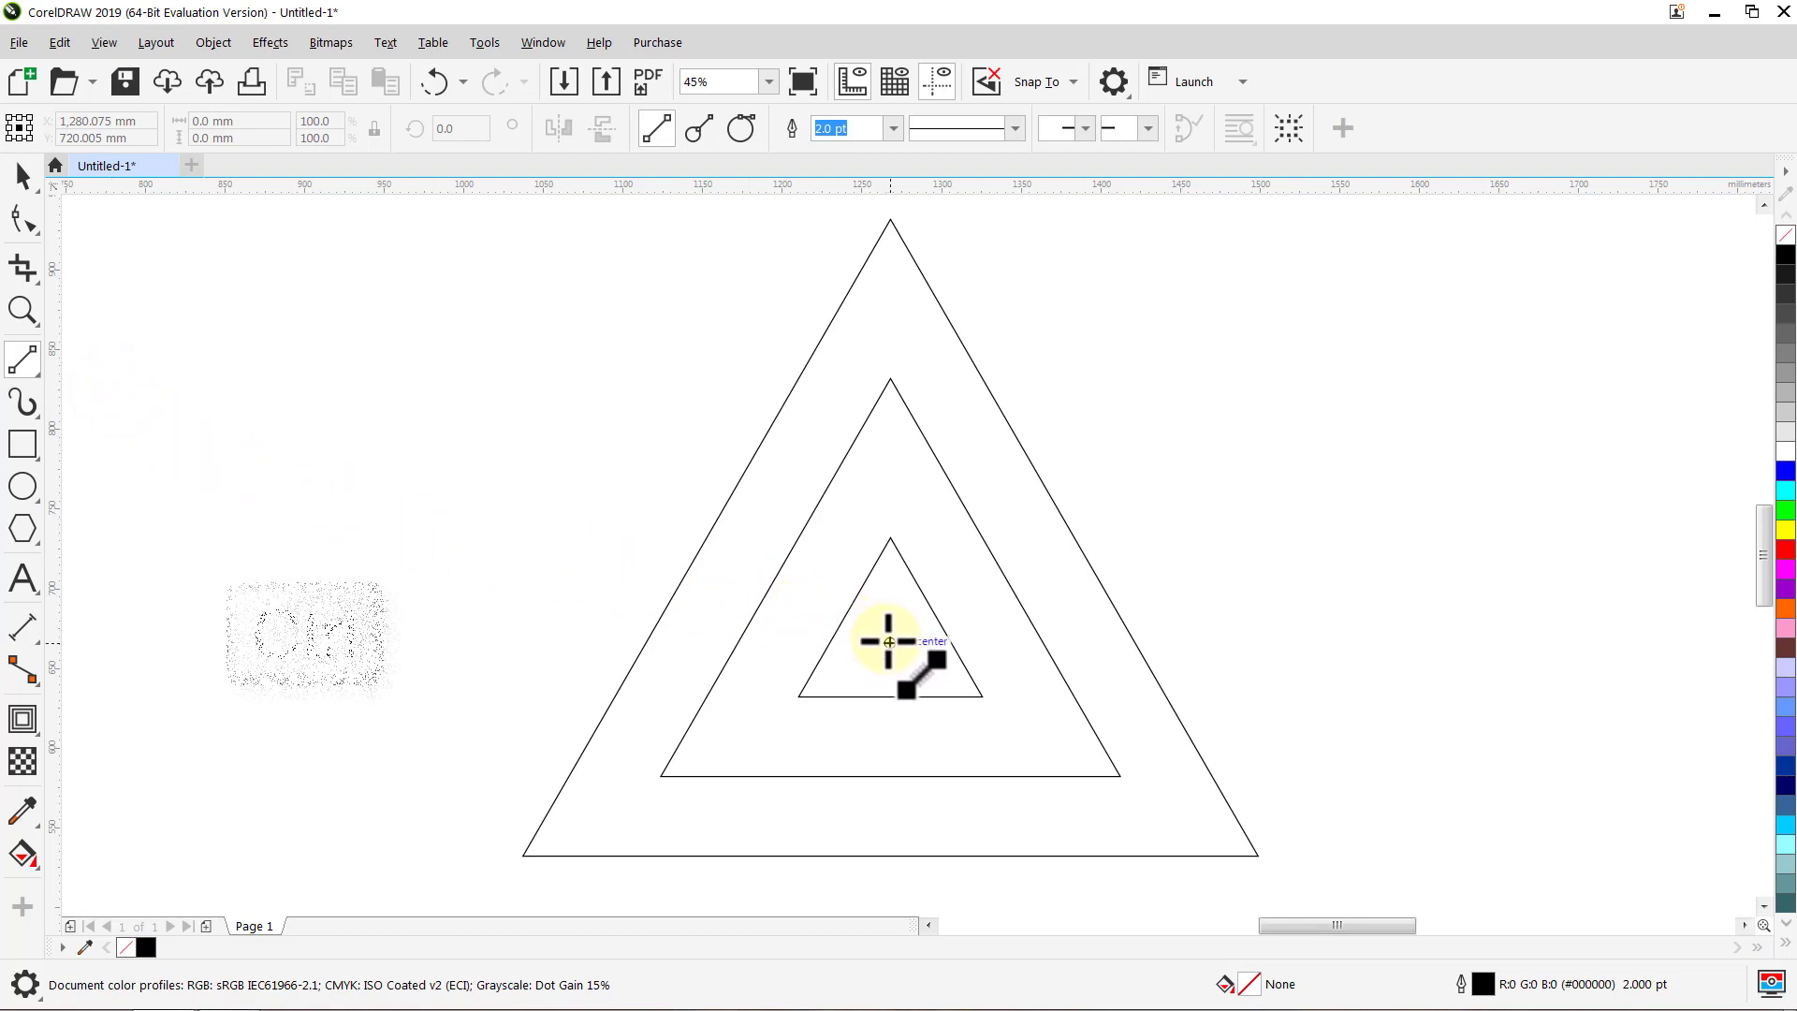
key(ctrl)
drag(887, 644, 1291, 643)
key(space)
click(1300, 688)
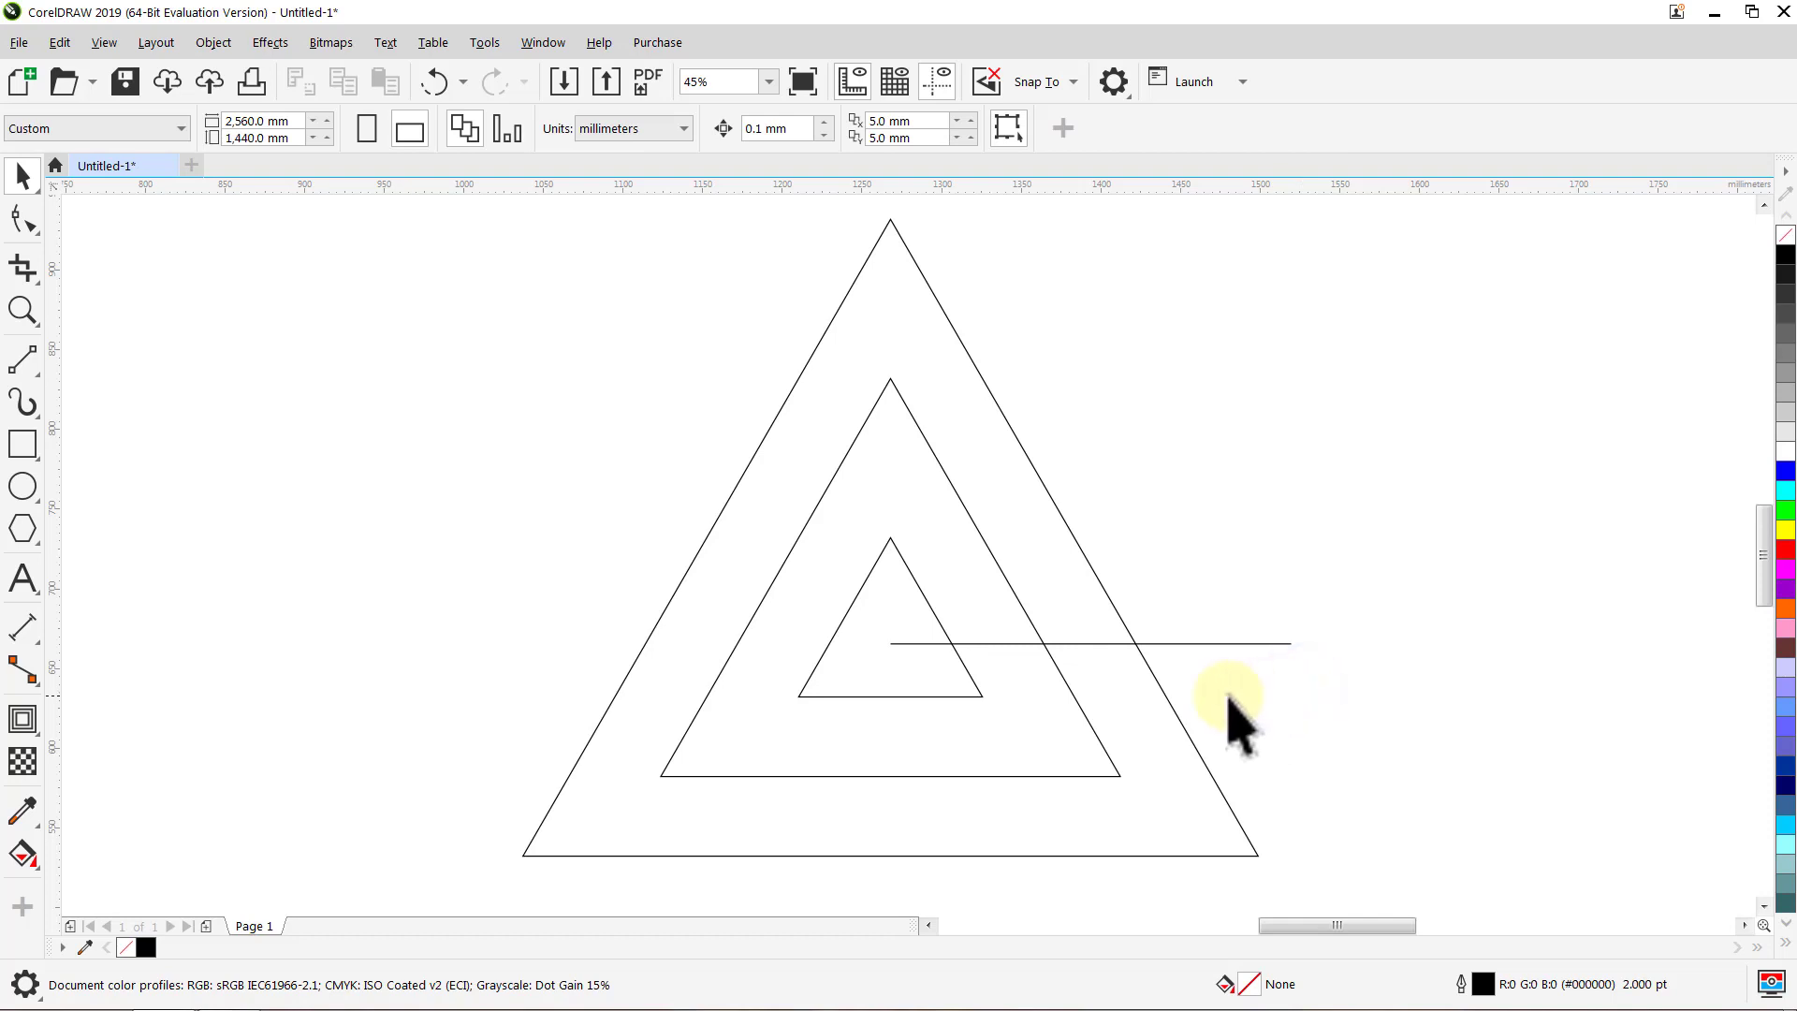
Step: Draw a circle centred on the line's left end and reaching the base of the smallest triangle
click(22, 486)
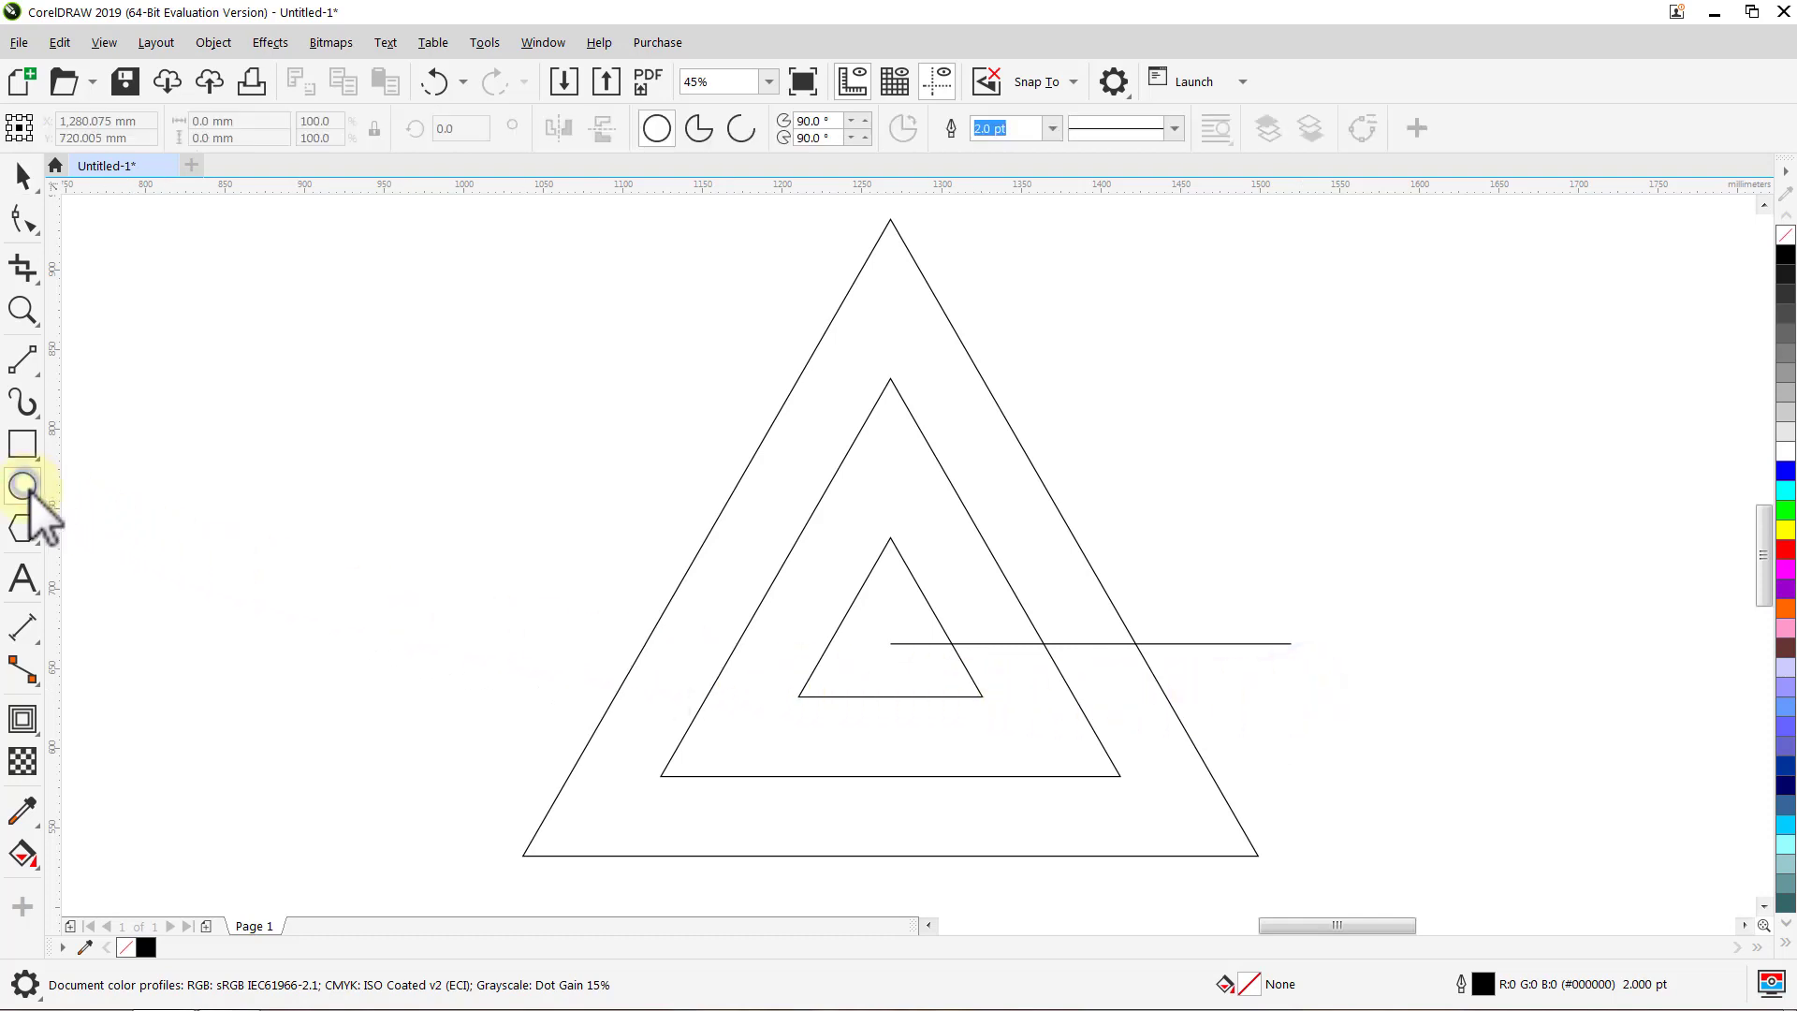
key(ctrl+shift)
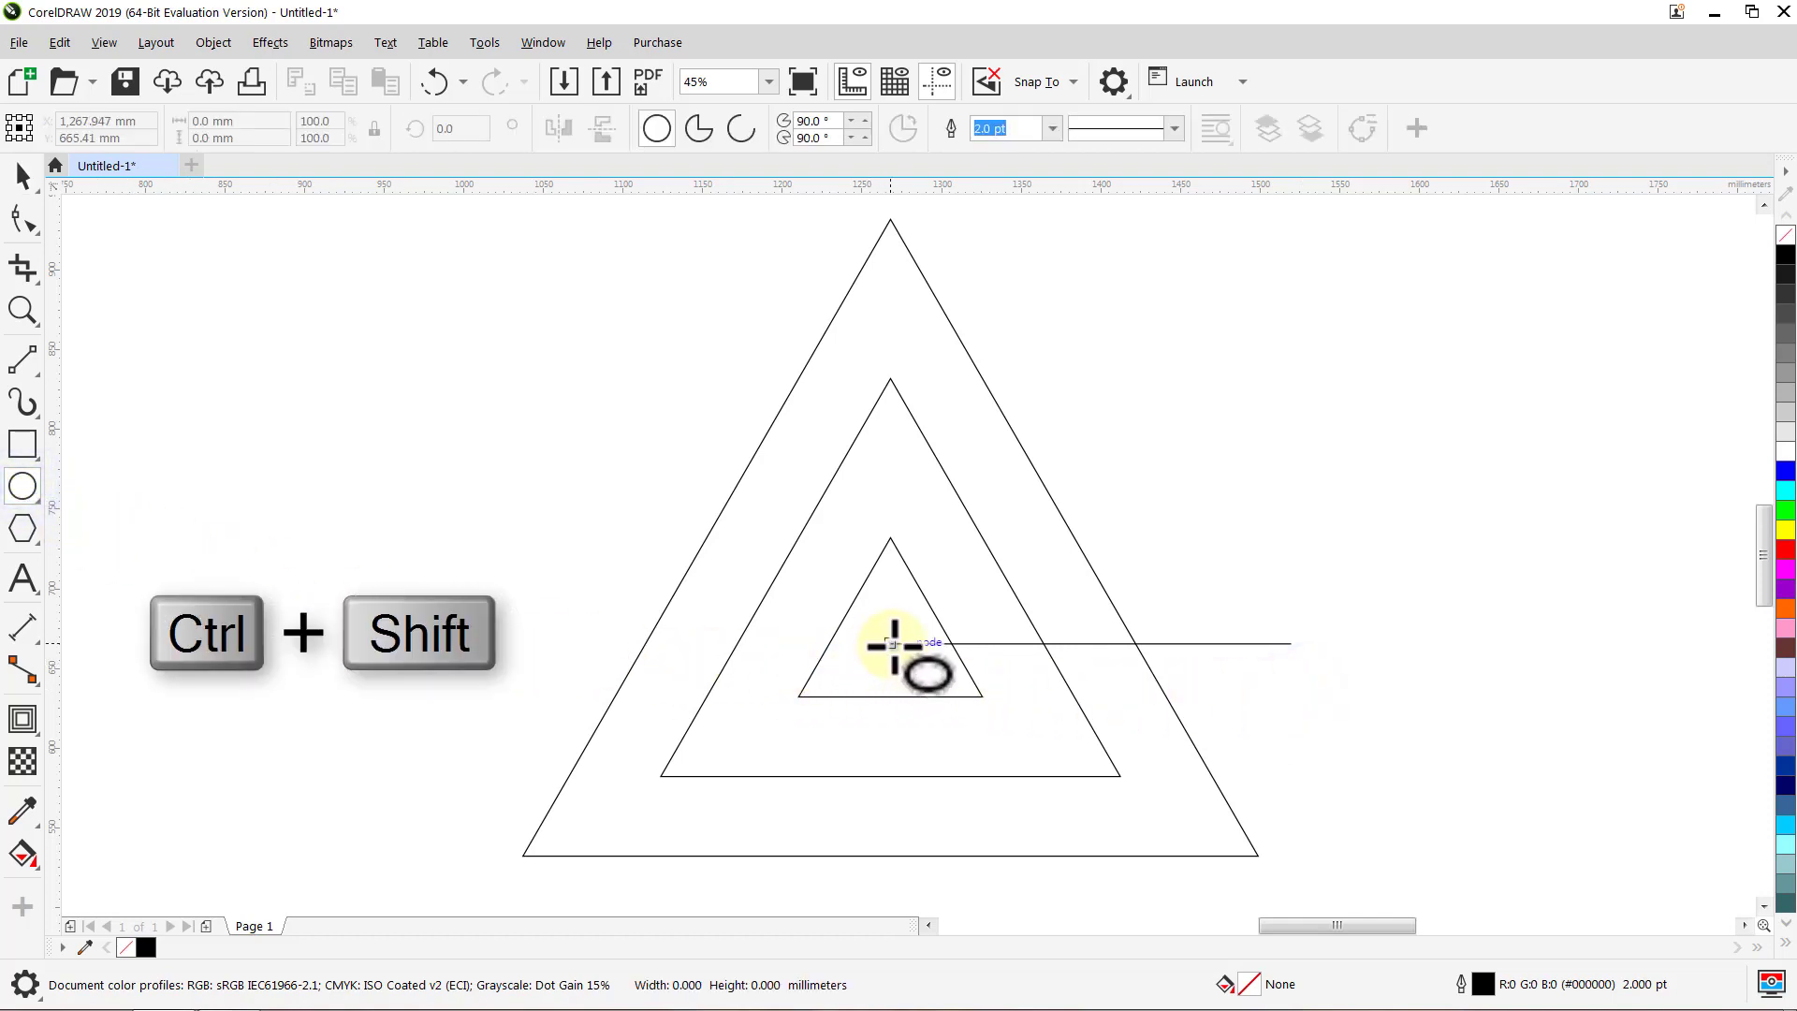
drag(891, 643, 891, 695)
key(space)
click(581, 603)
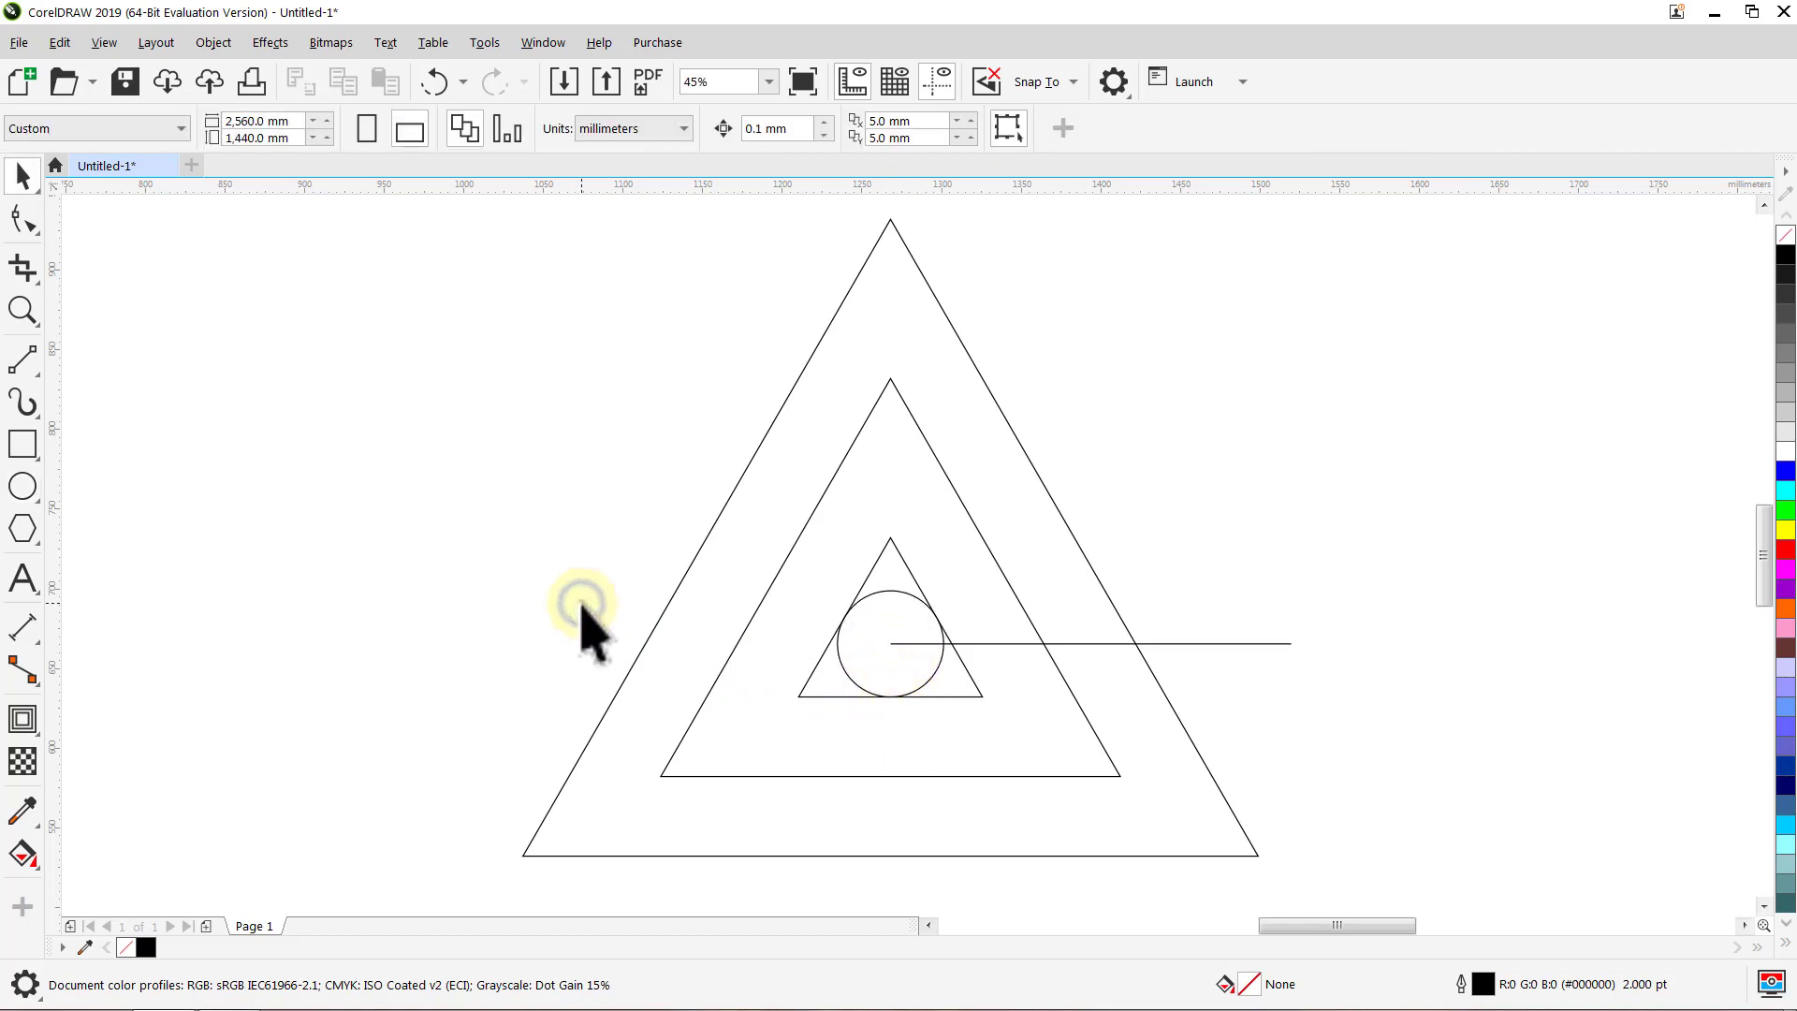
Step: Set the nudge distance to 49.95 mm and nudge the circle inside the smallest triangle upward once
double_click(726, 82)
text(60)
key(Return)
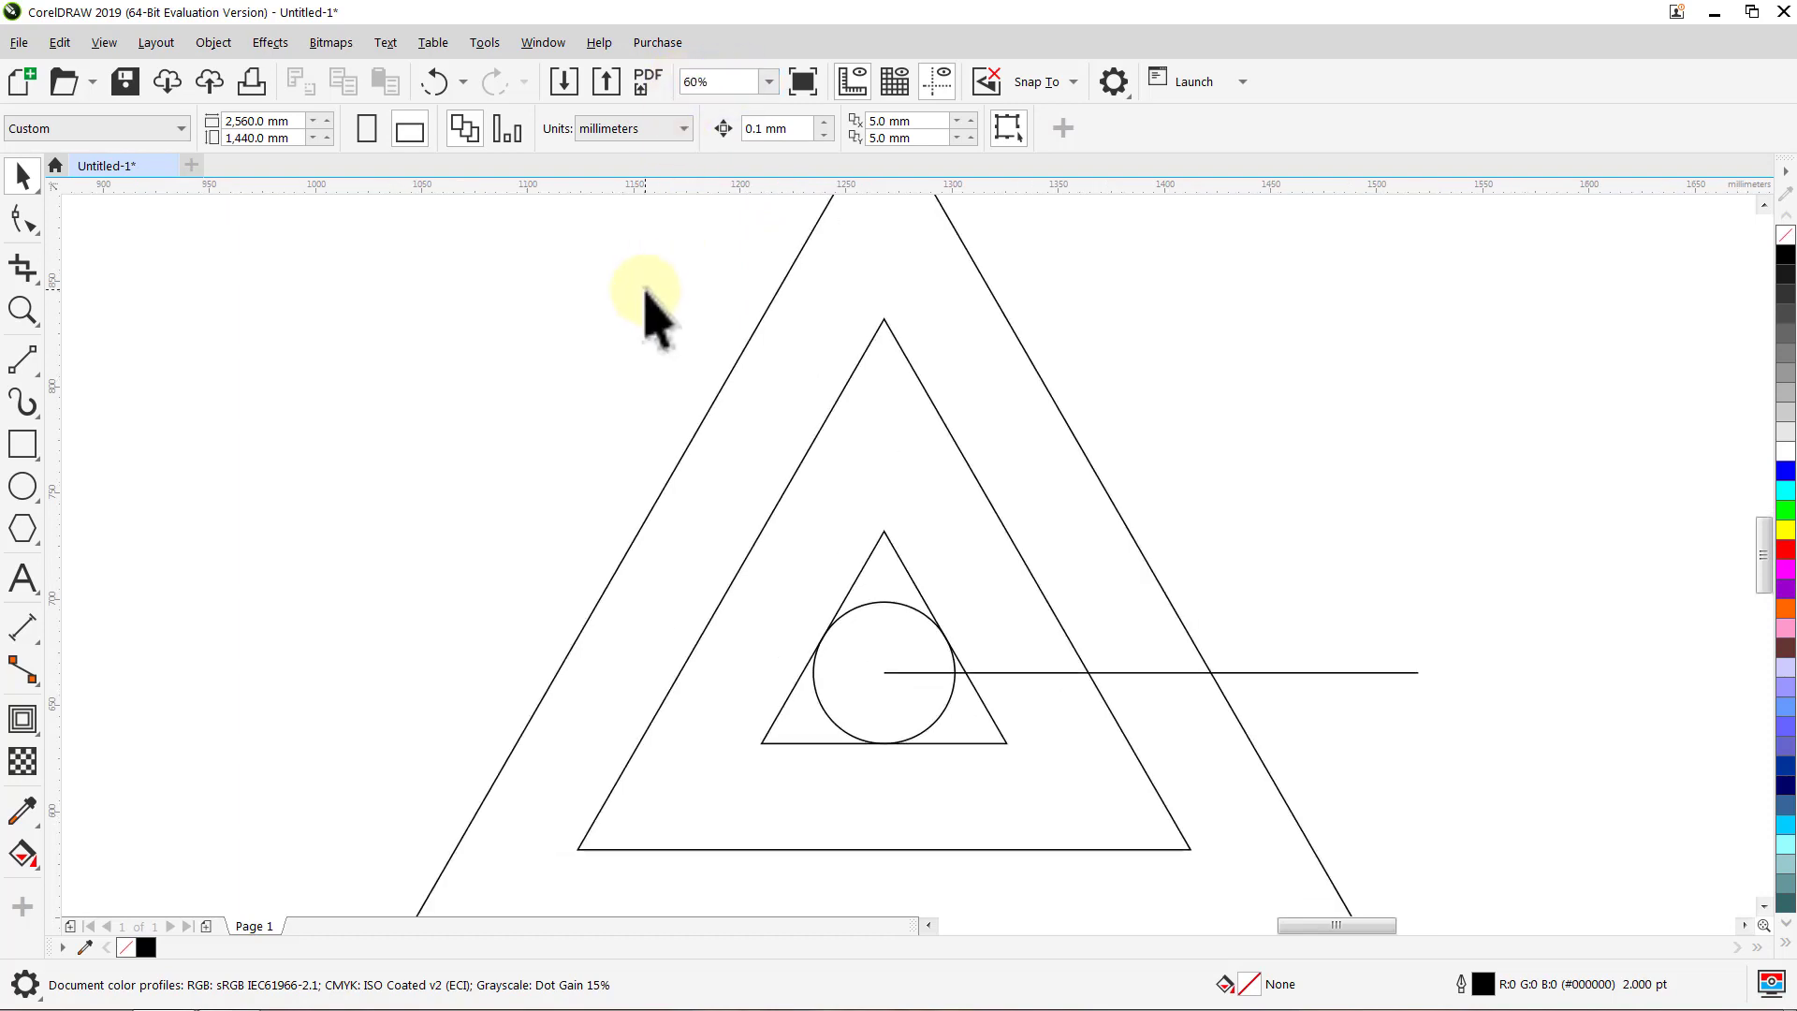
scroll(642, 430, down, 2)
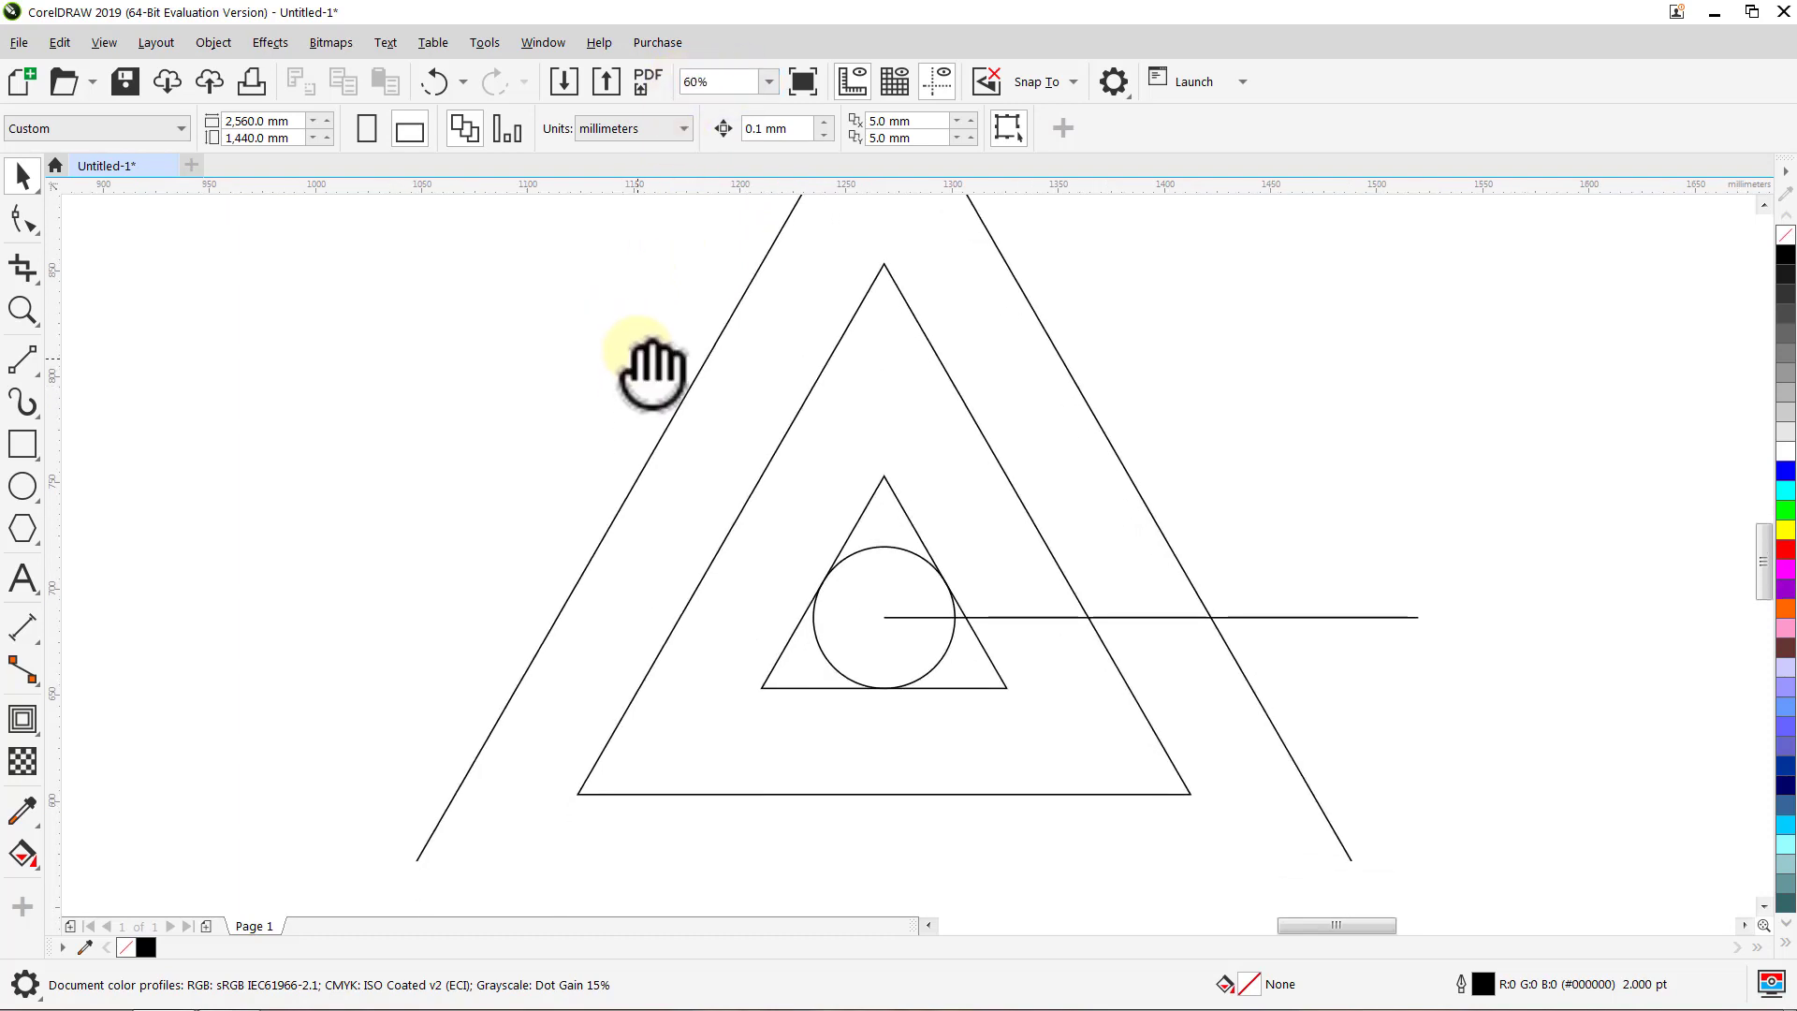
drag(636, 402, 633, 385)
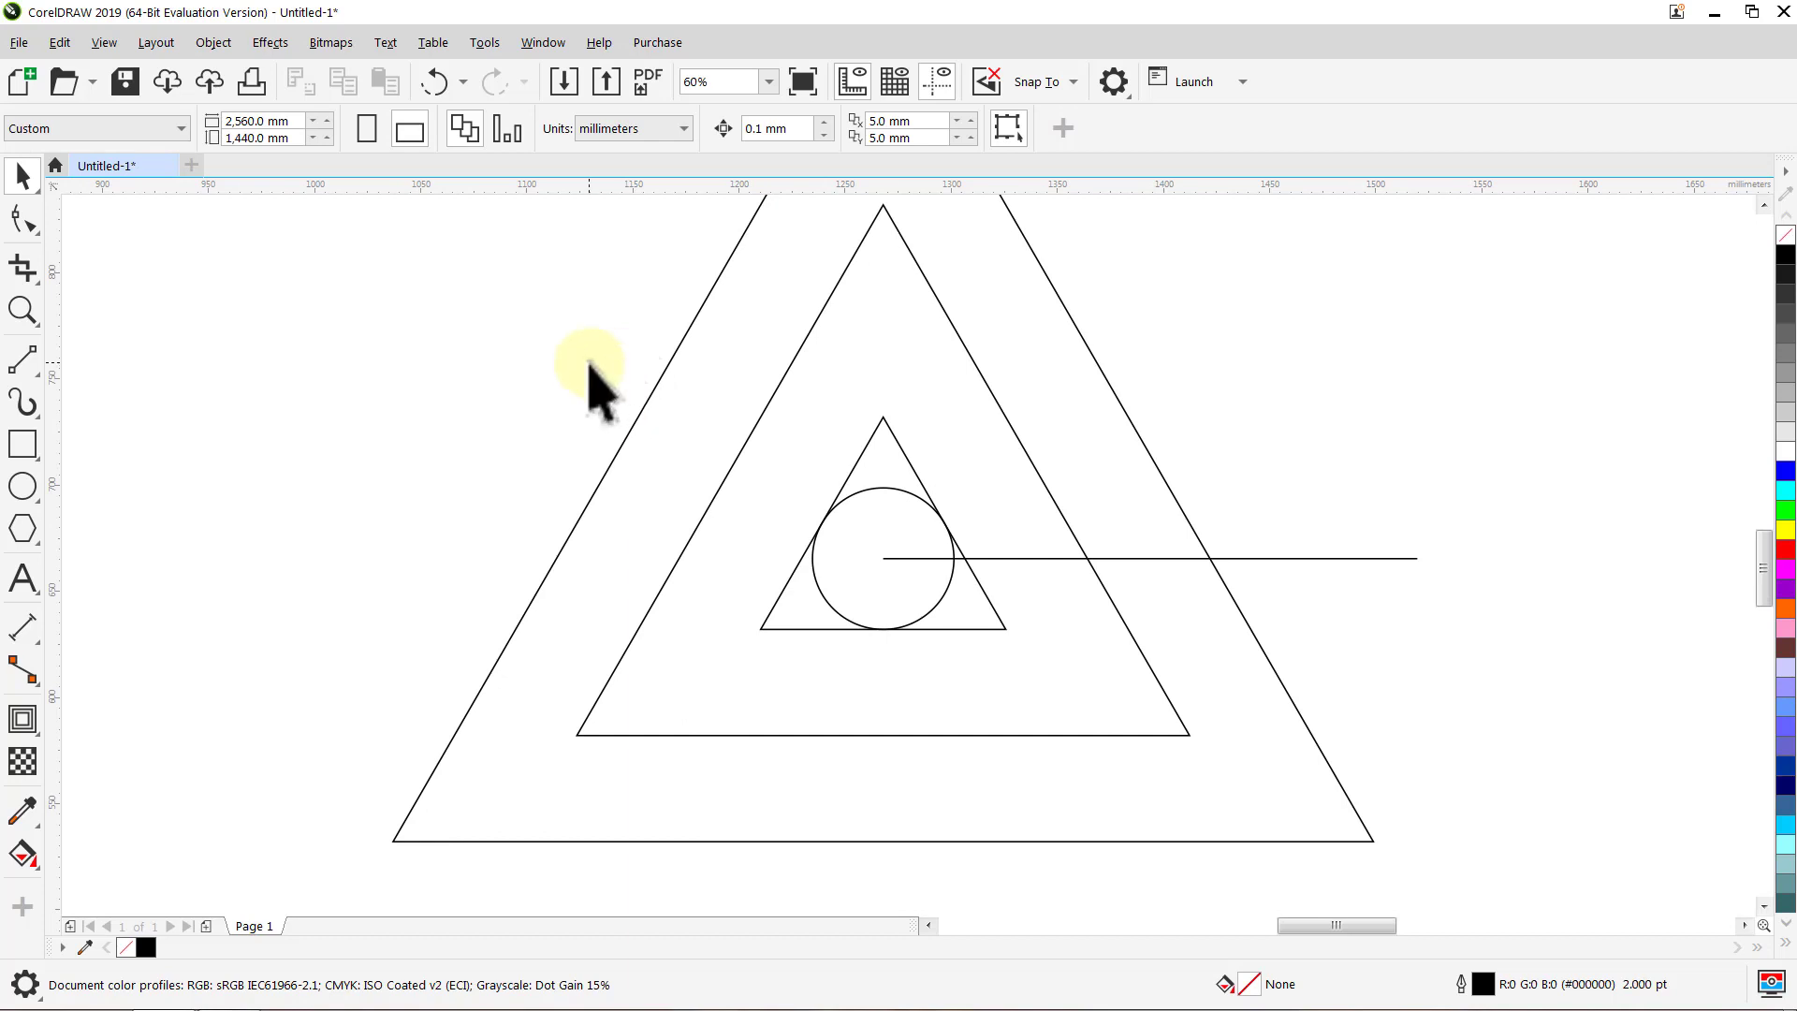
drag(795, 128, 763, 128)
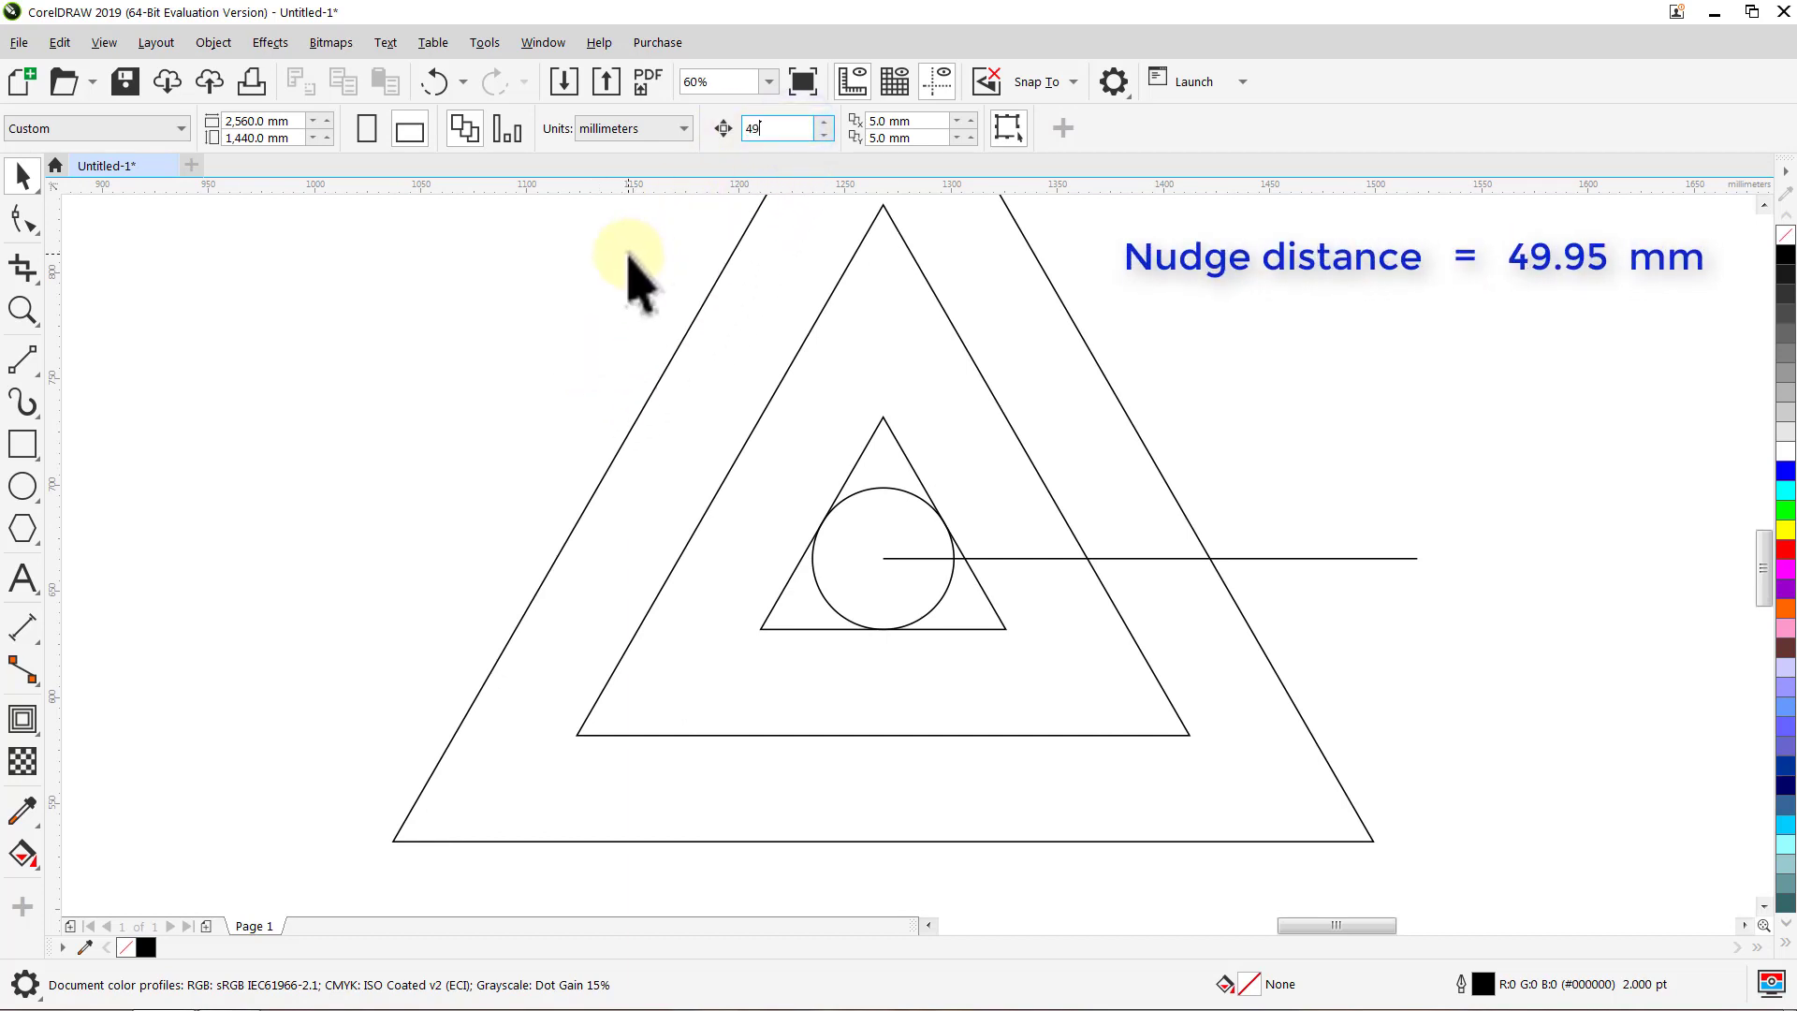
text(49.95)
key(Return)
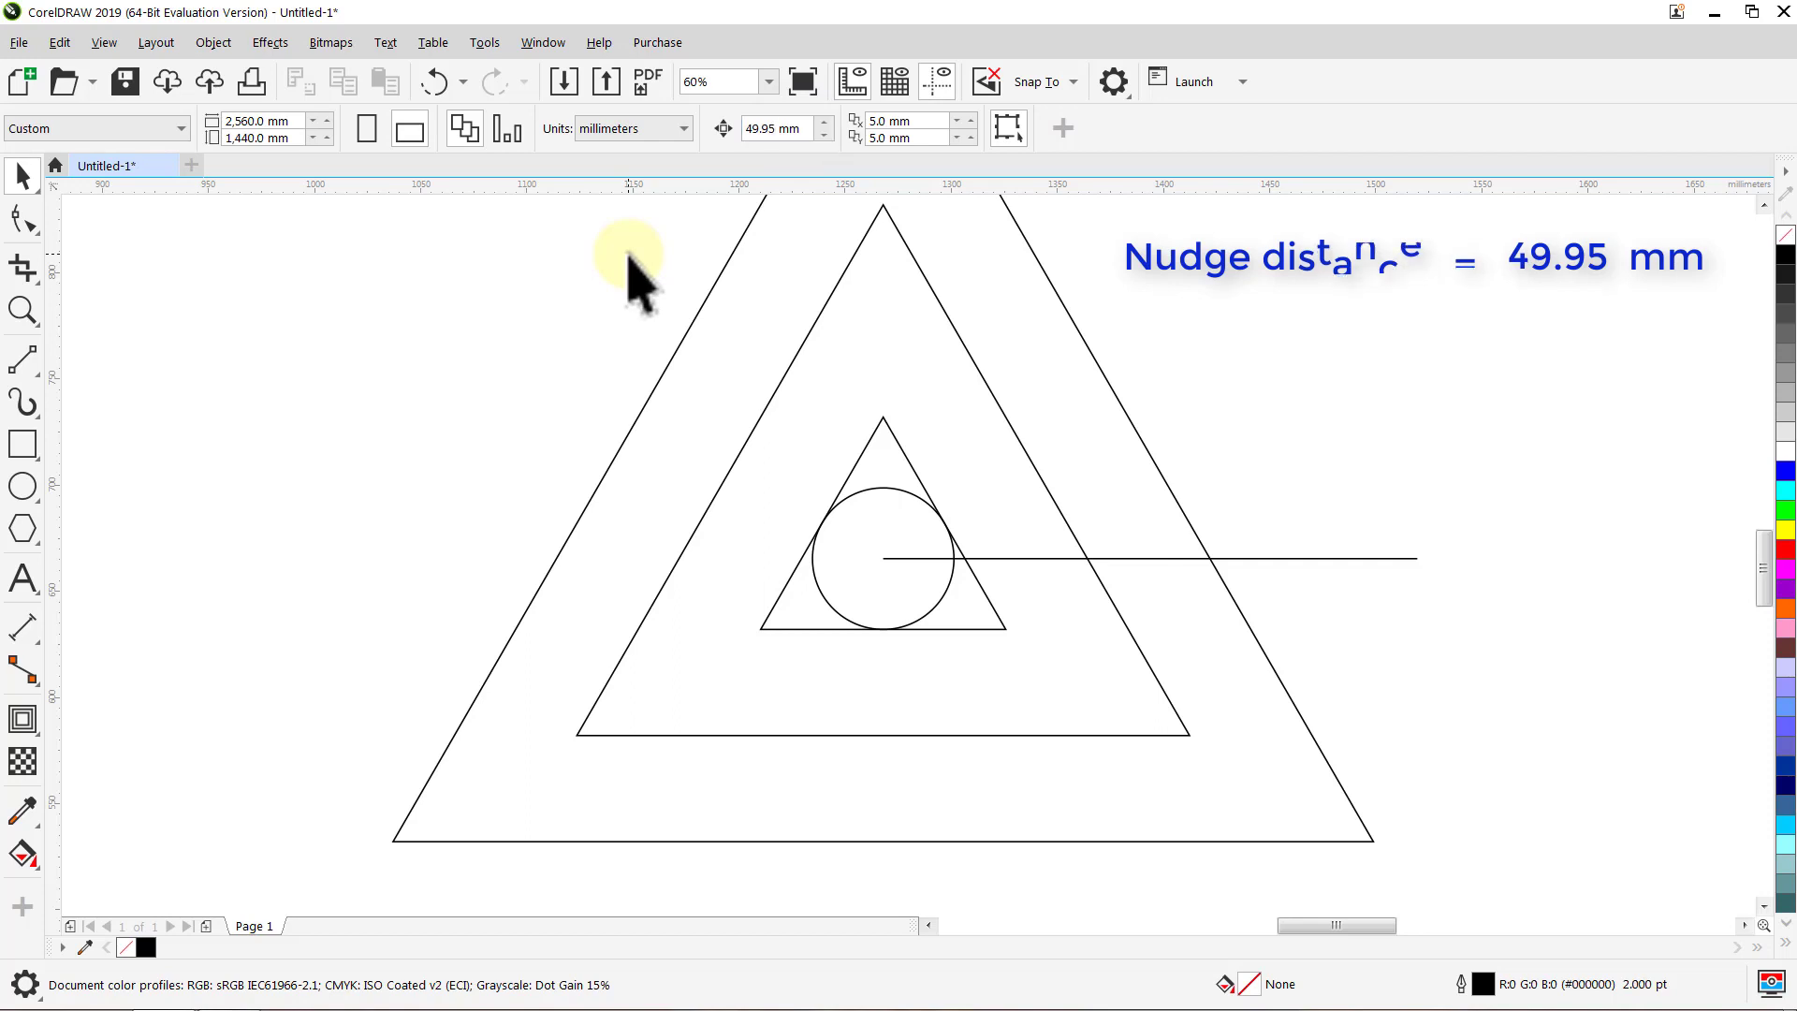
click(816, 592)
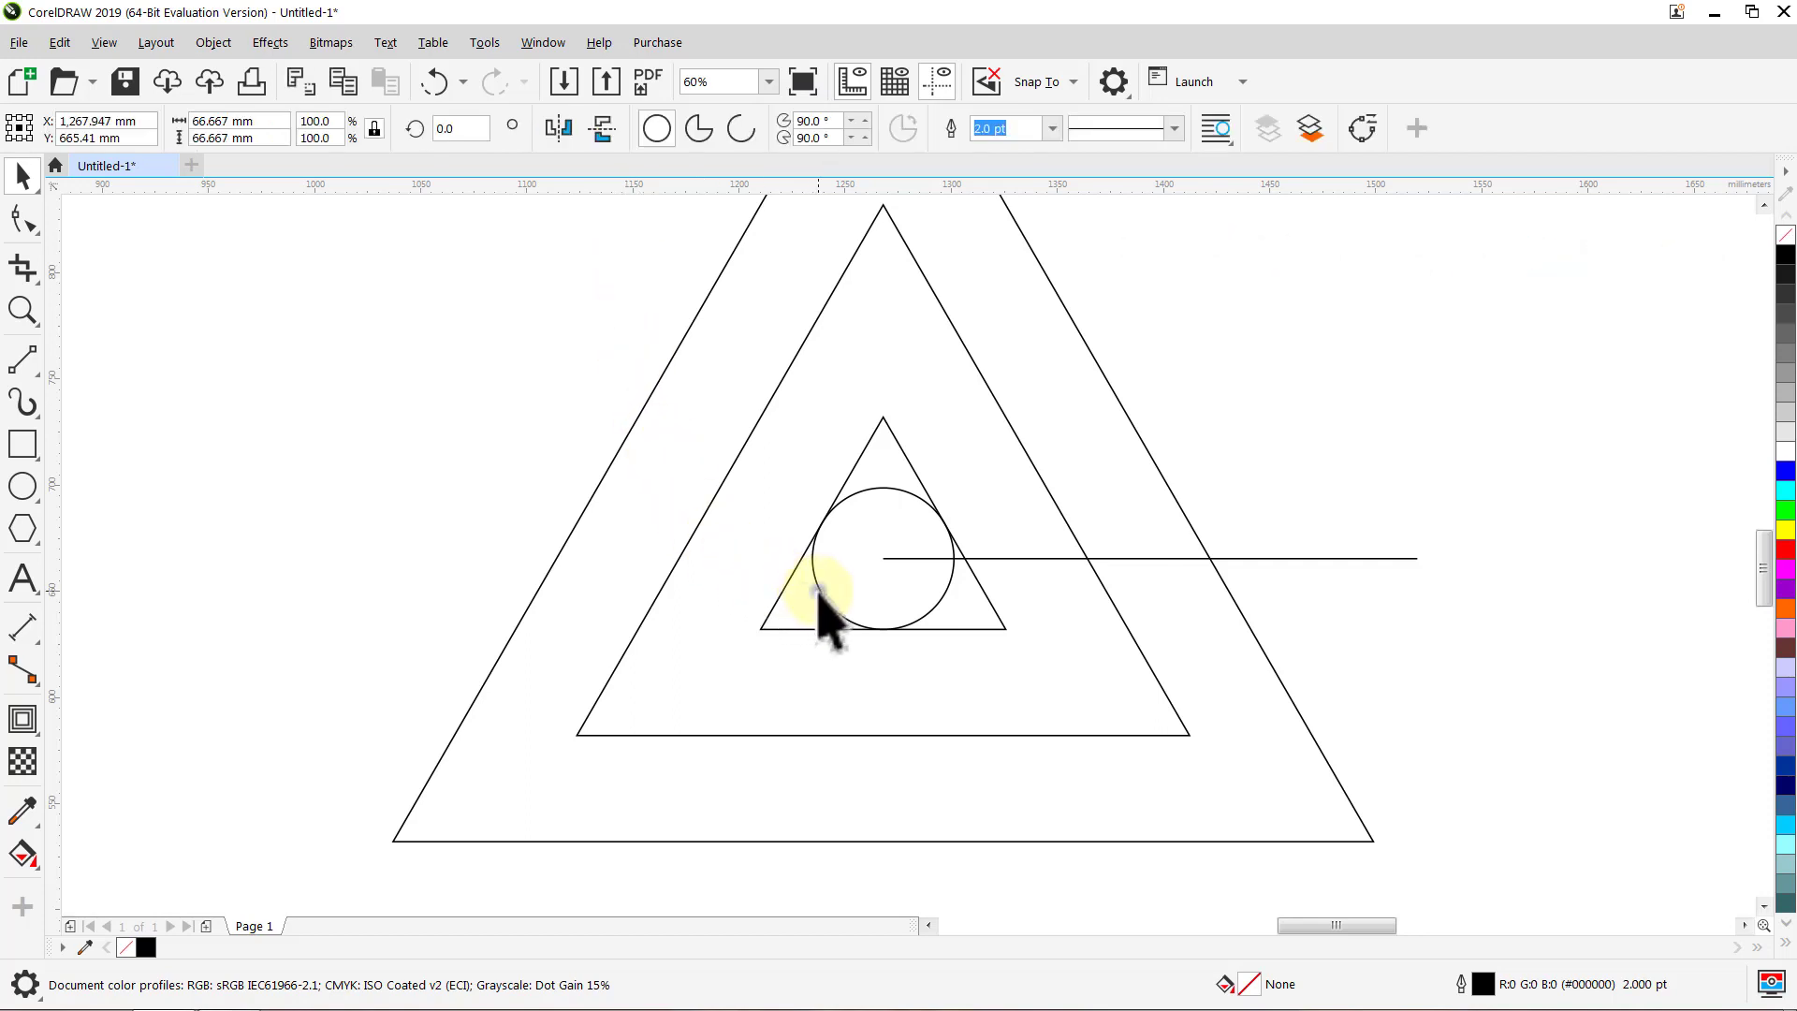
key(Up)
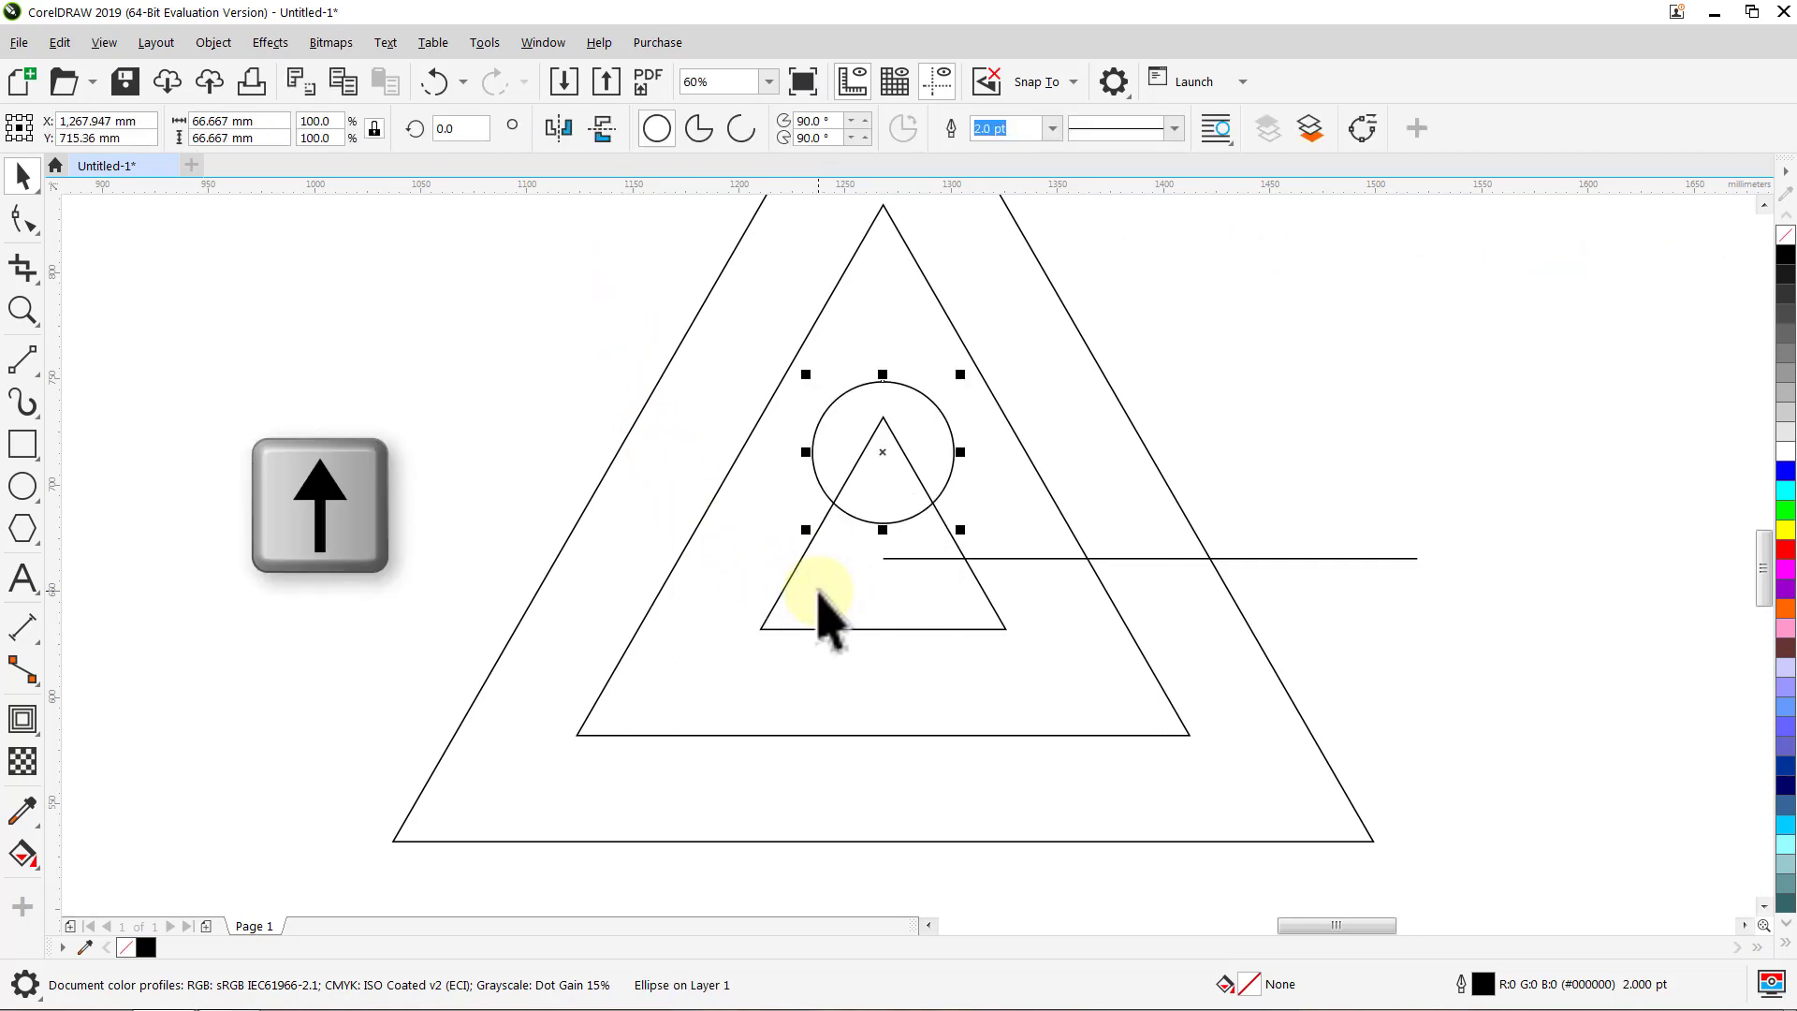
click(566, 440)
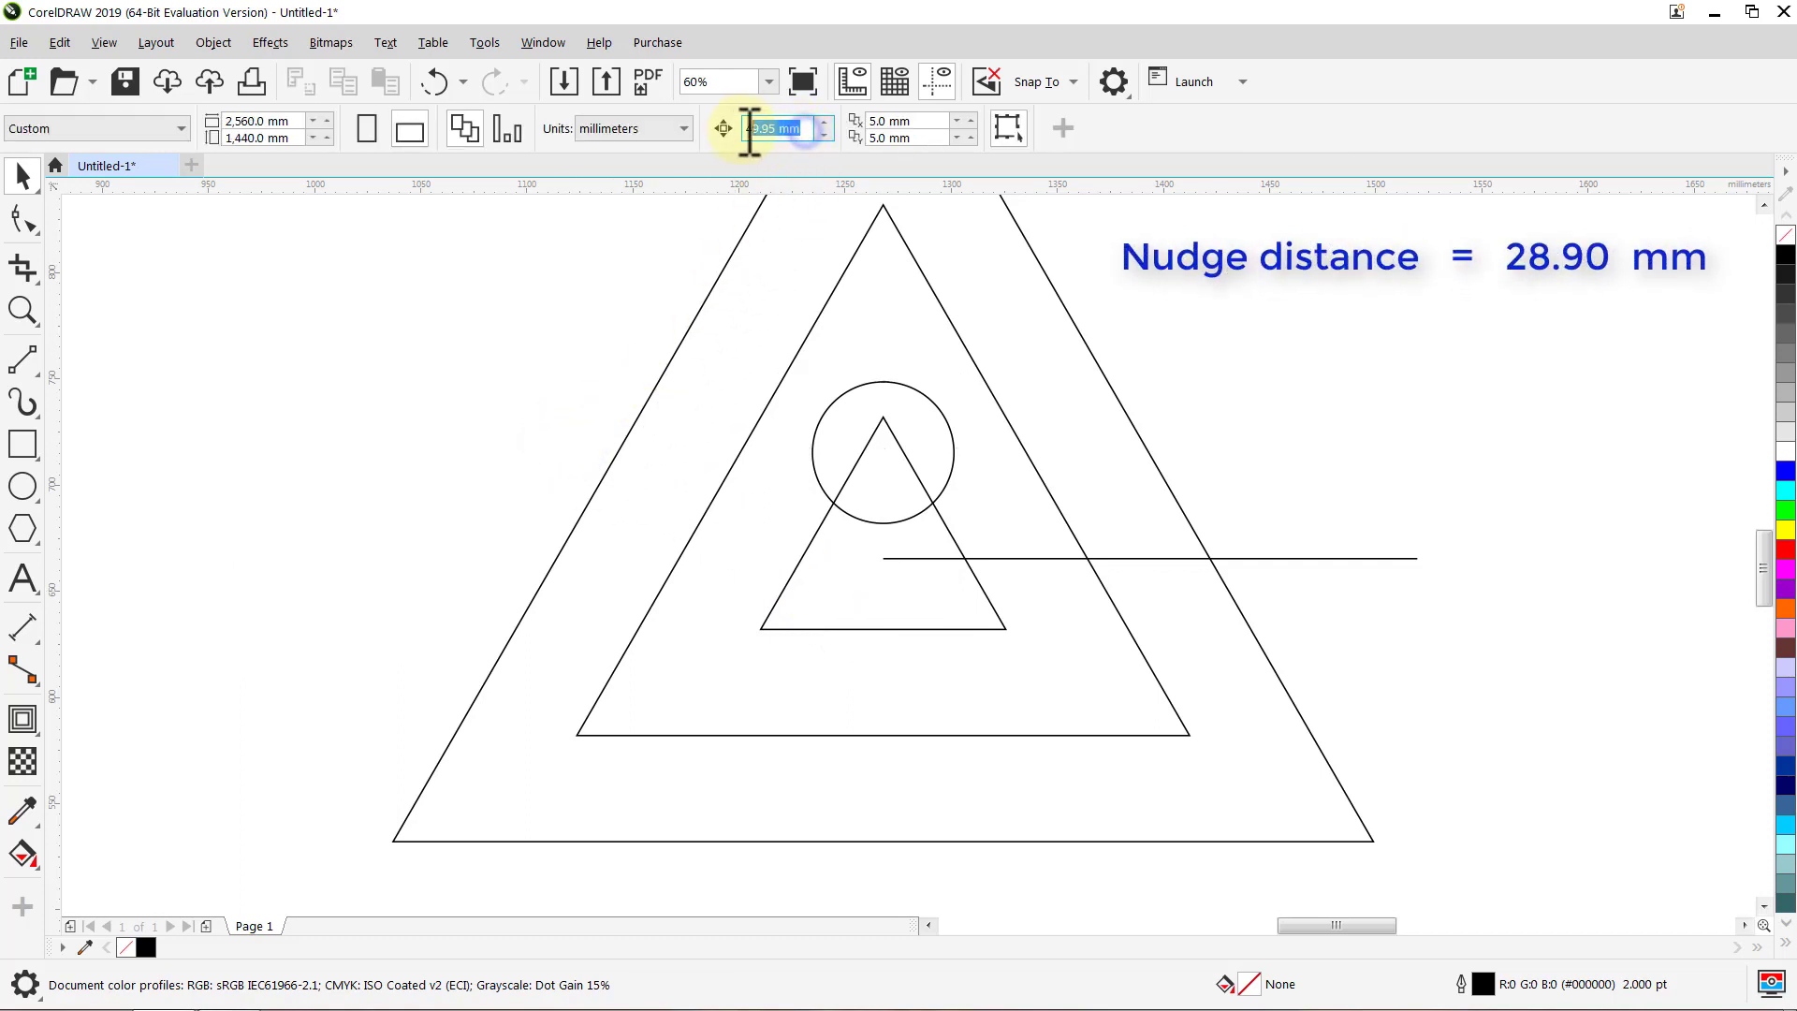
Step: Set the nudge distance to 28.9 mm and nudge the small circle once to the left
text(28.)
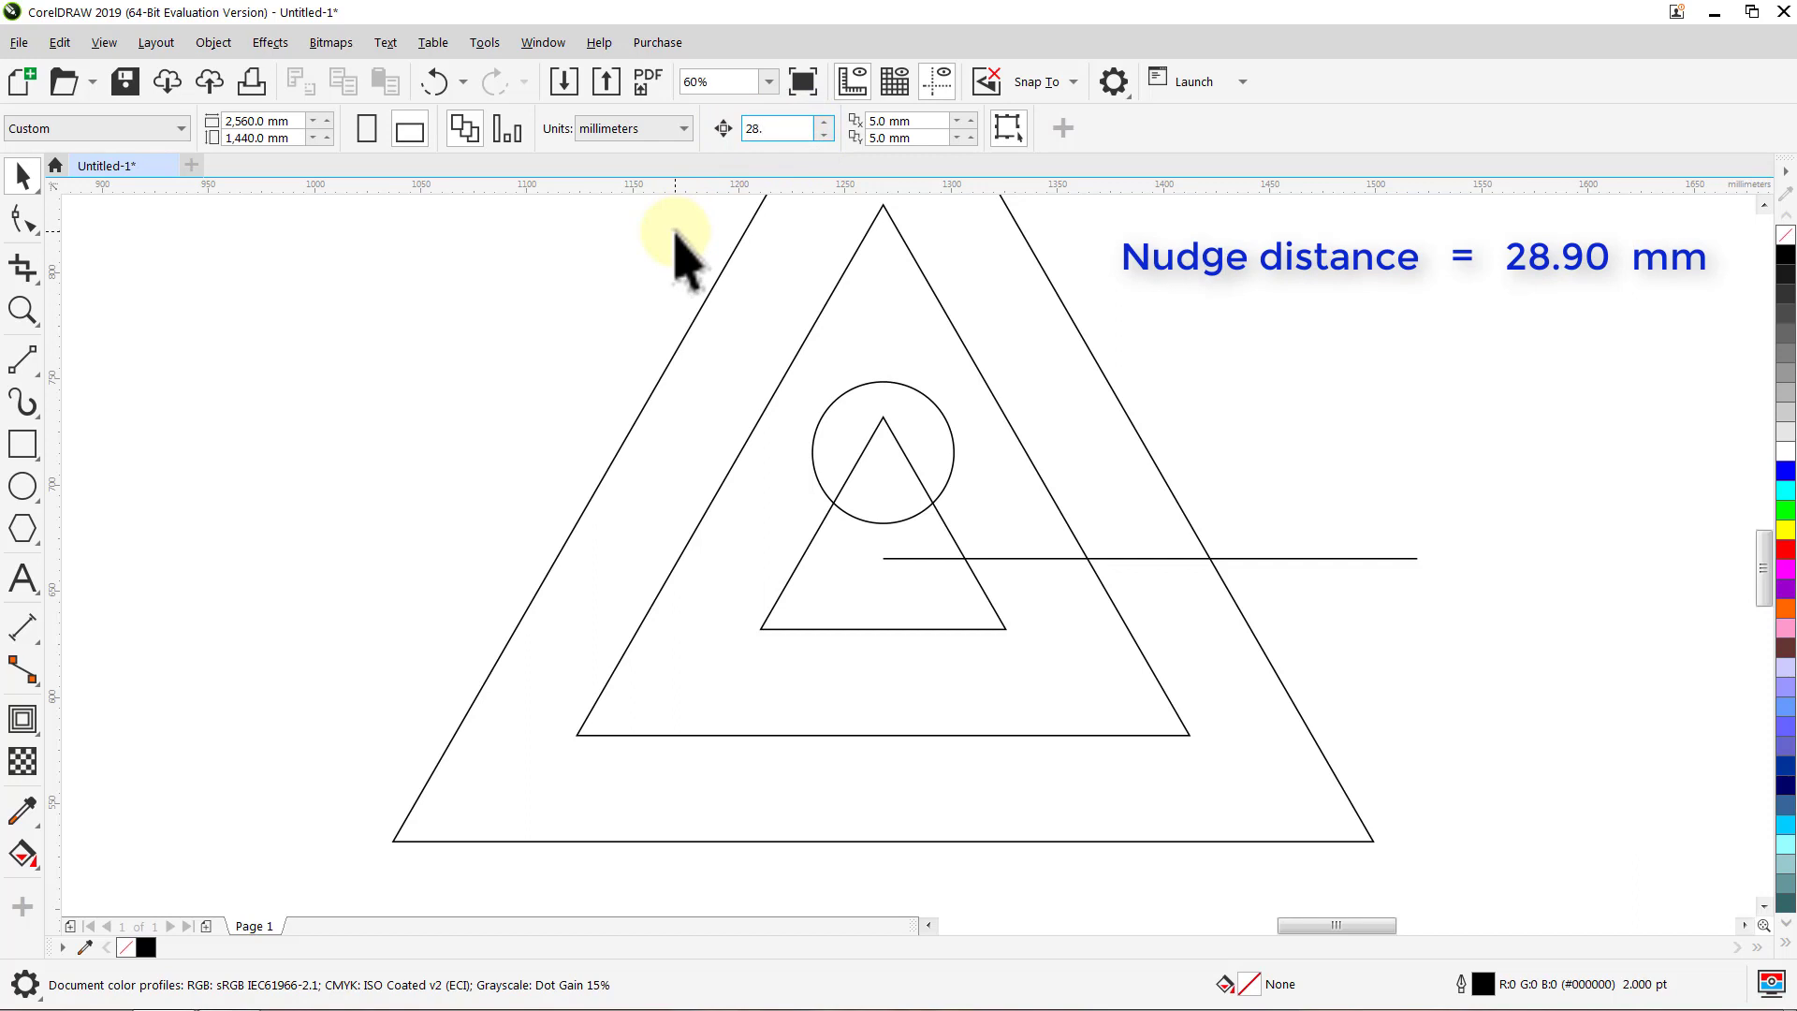
text(90)
key(Return)
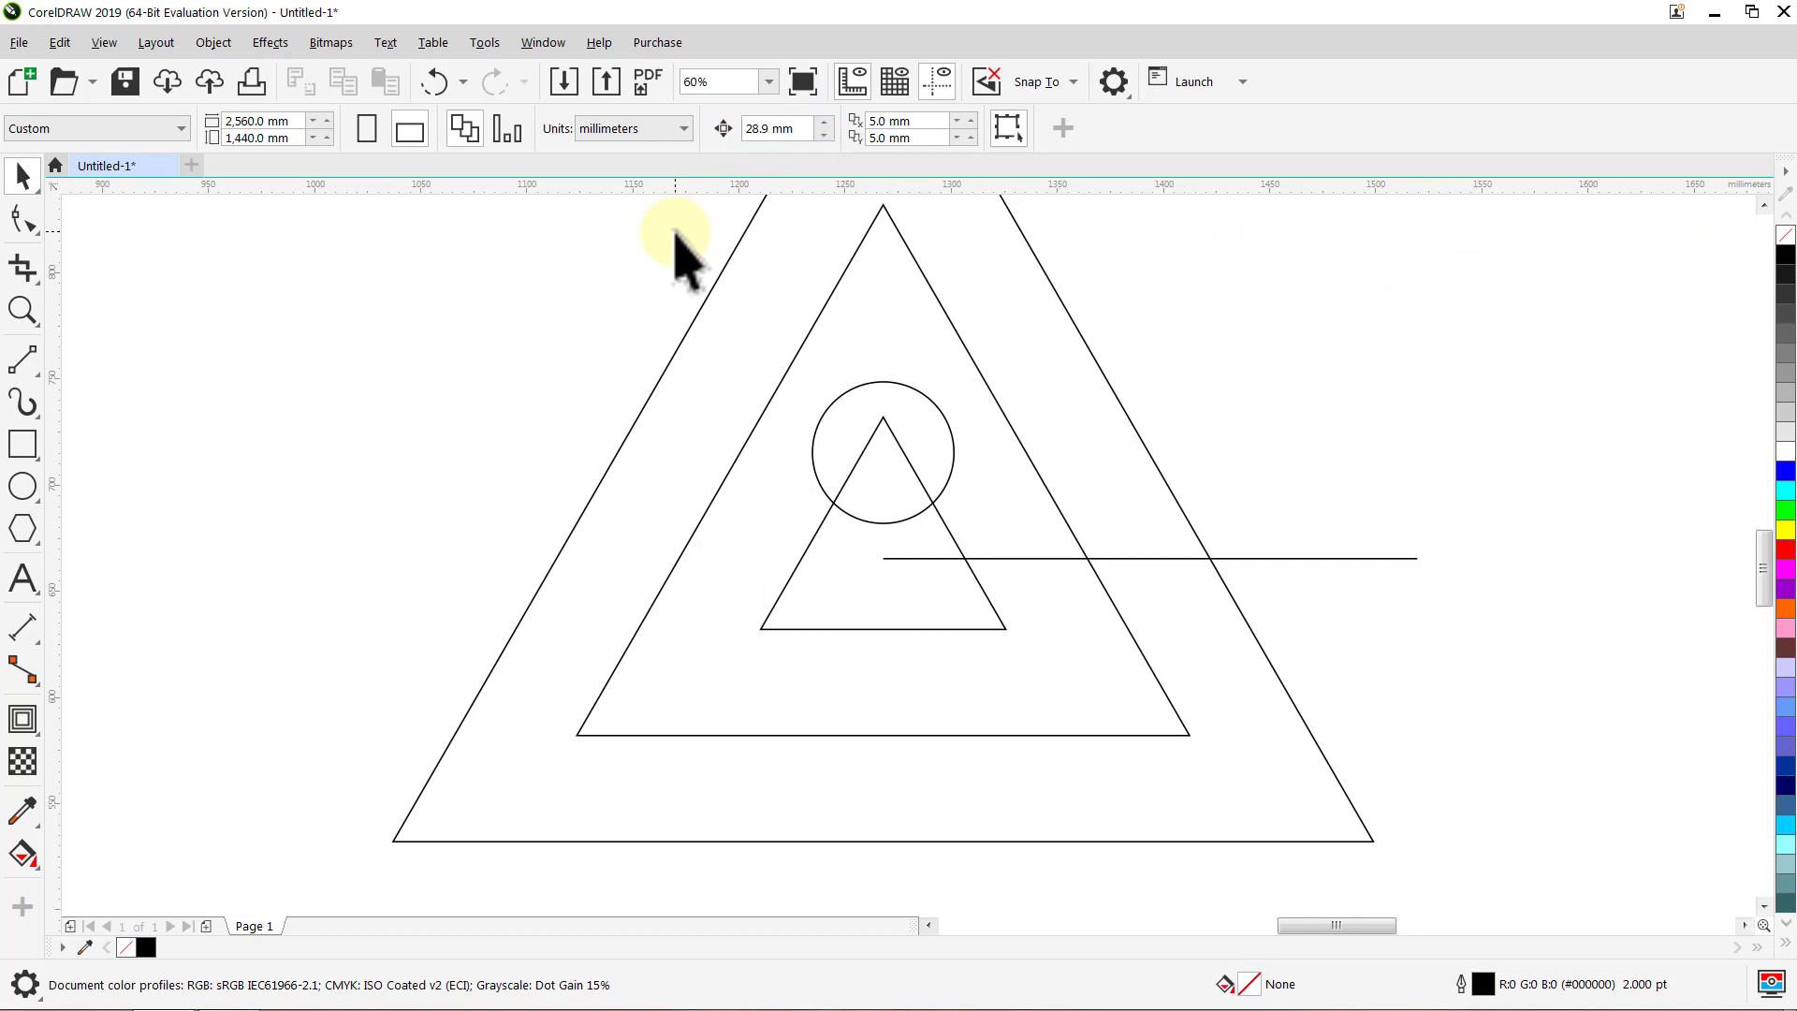
click(829, 401)
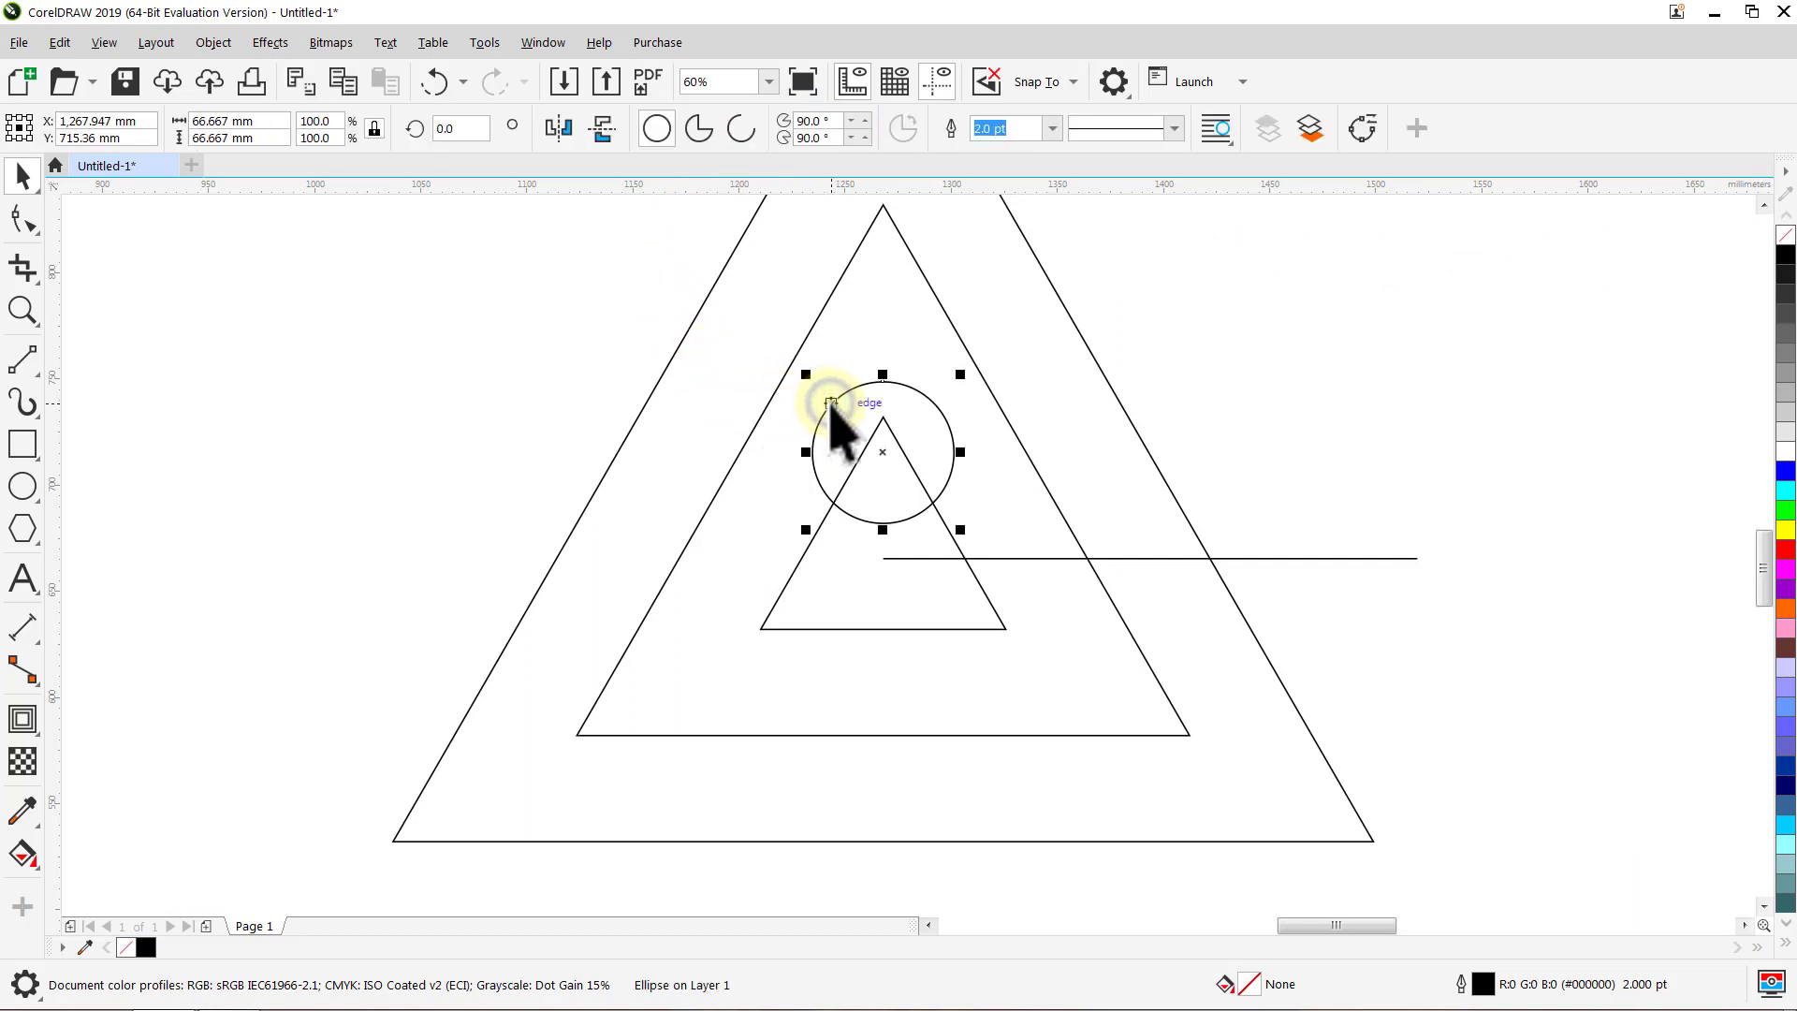
key(Left)
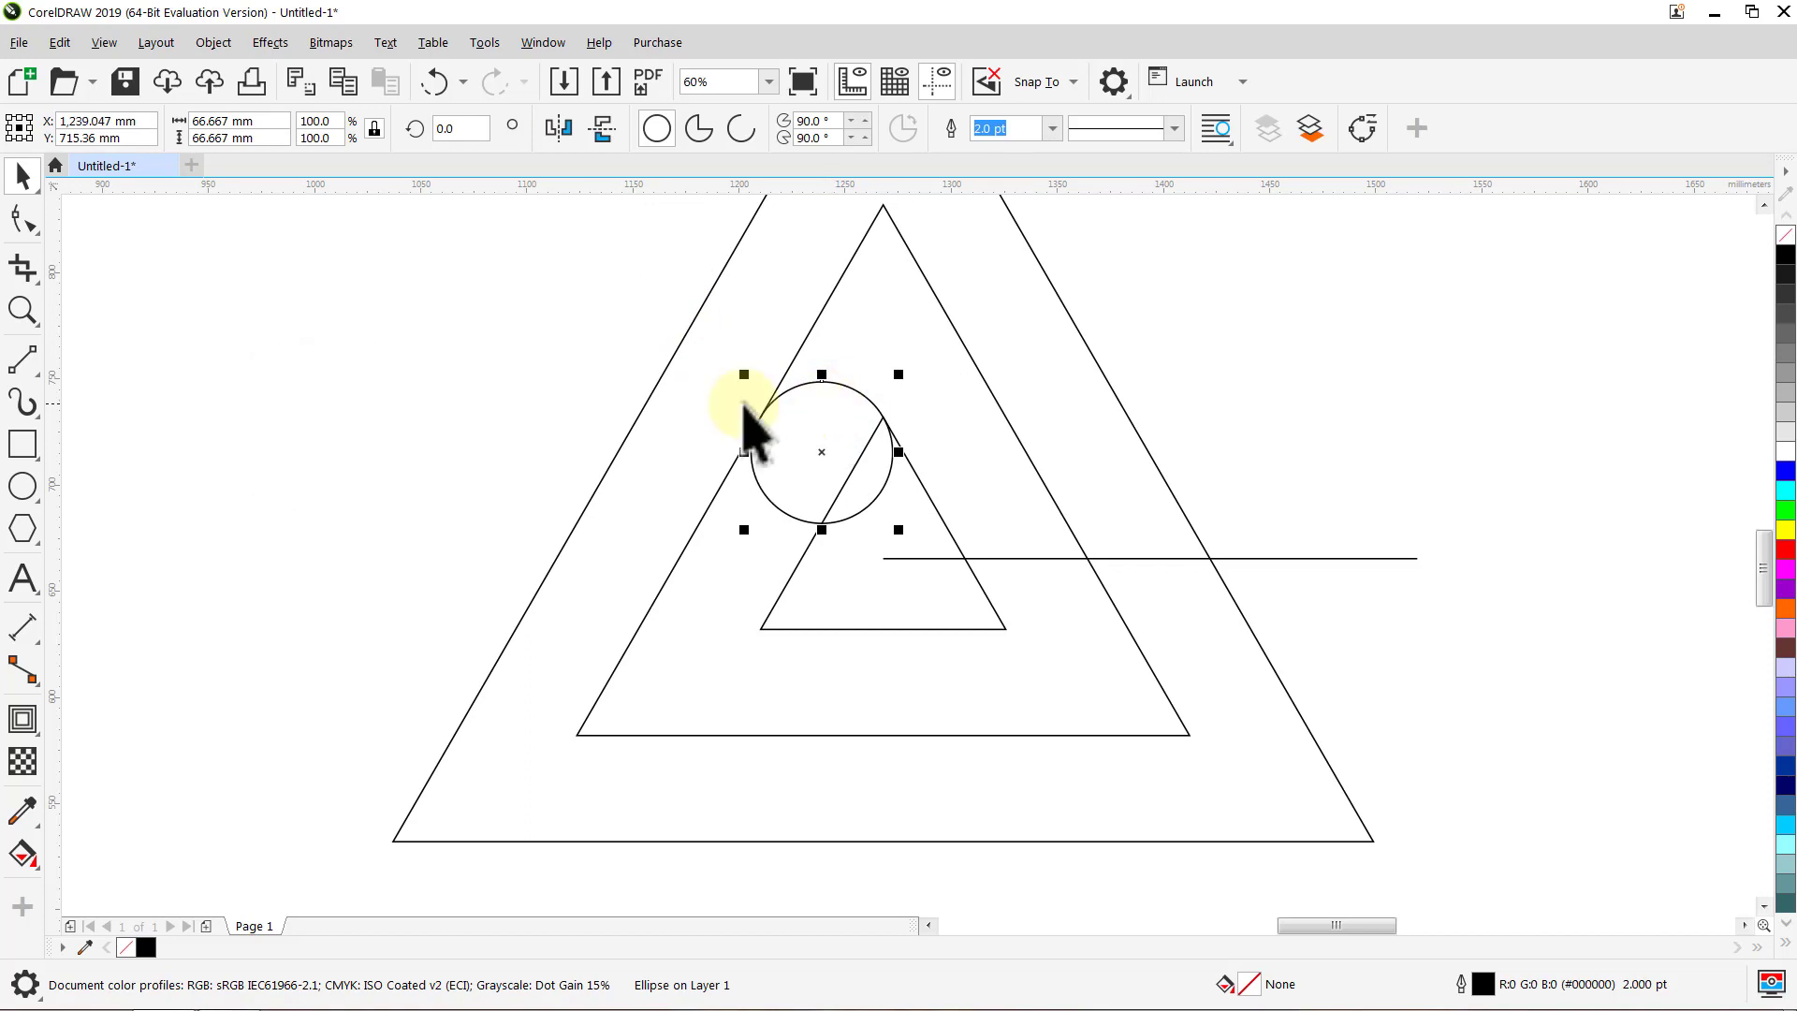
click(536, 382)
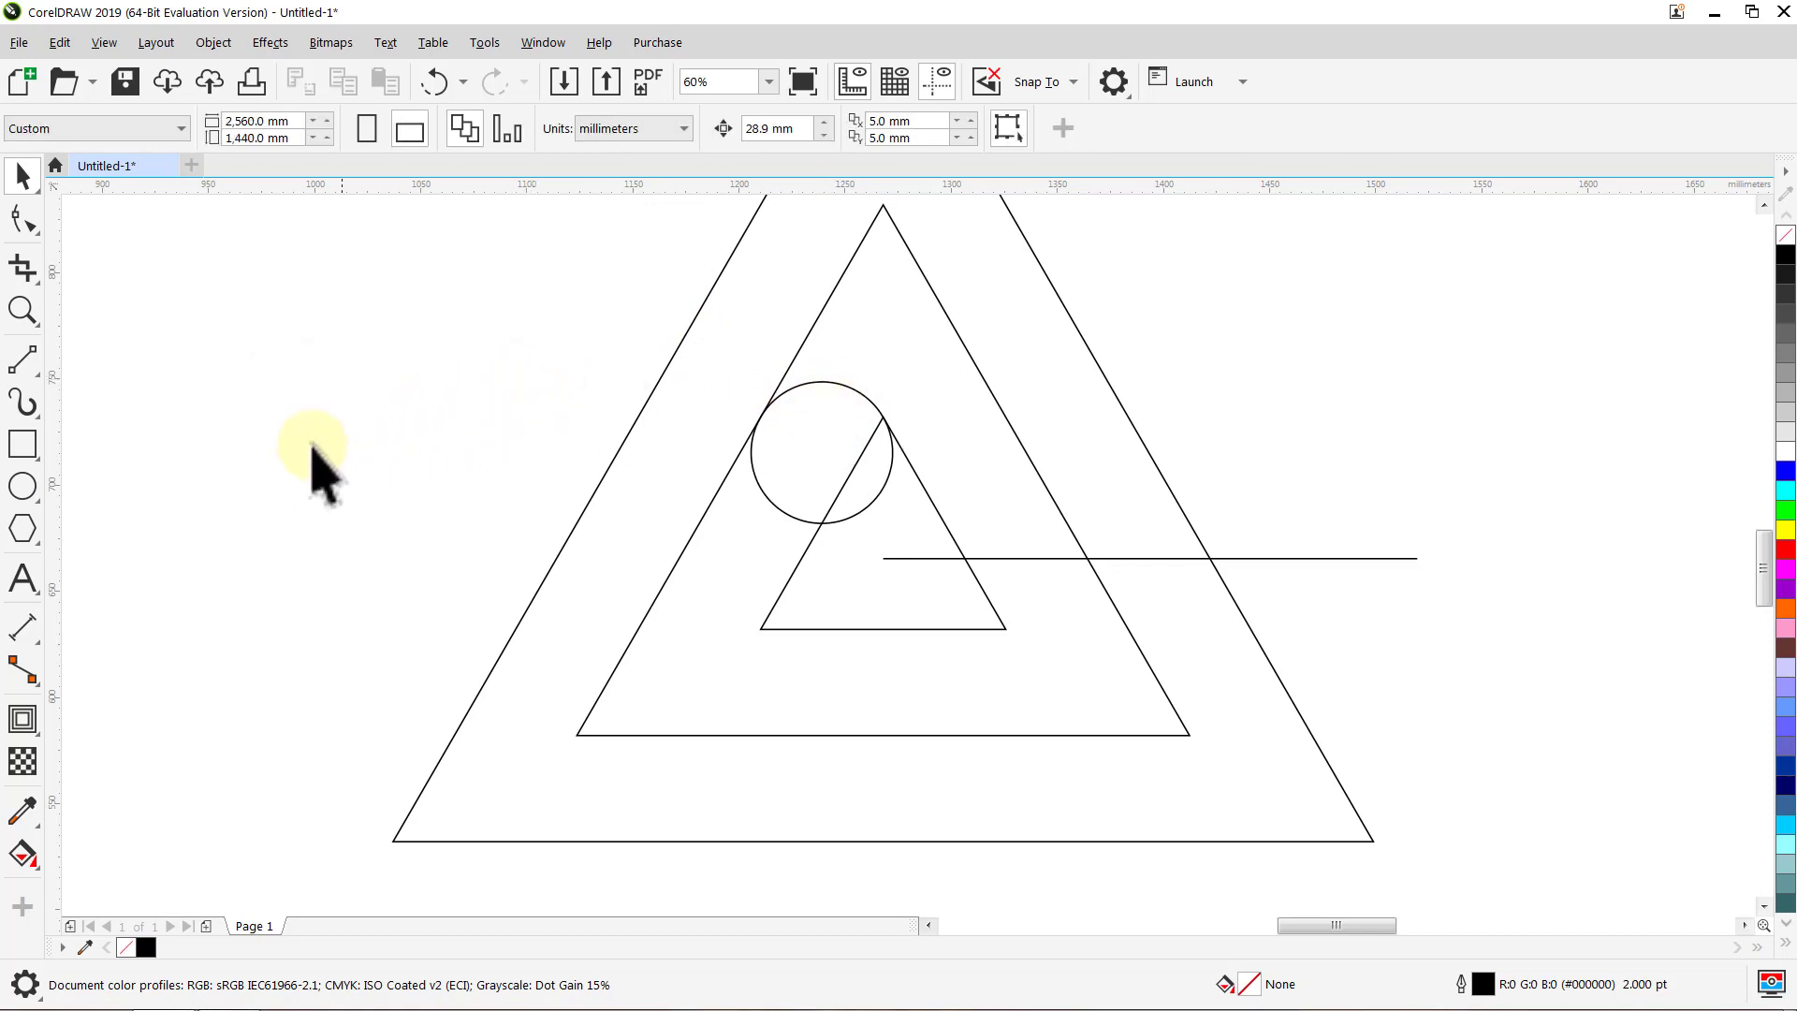
Step: Draw a second circle centred on the horizontal line's left end and set its diameter to 128 mm
click(24, 487)
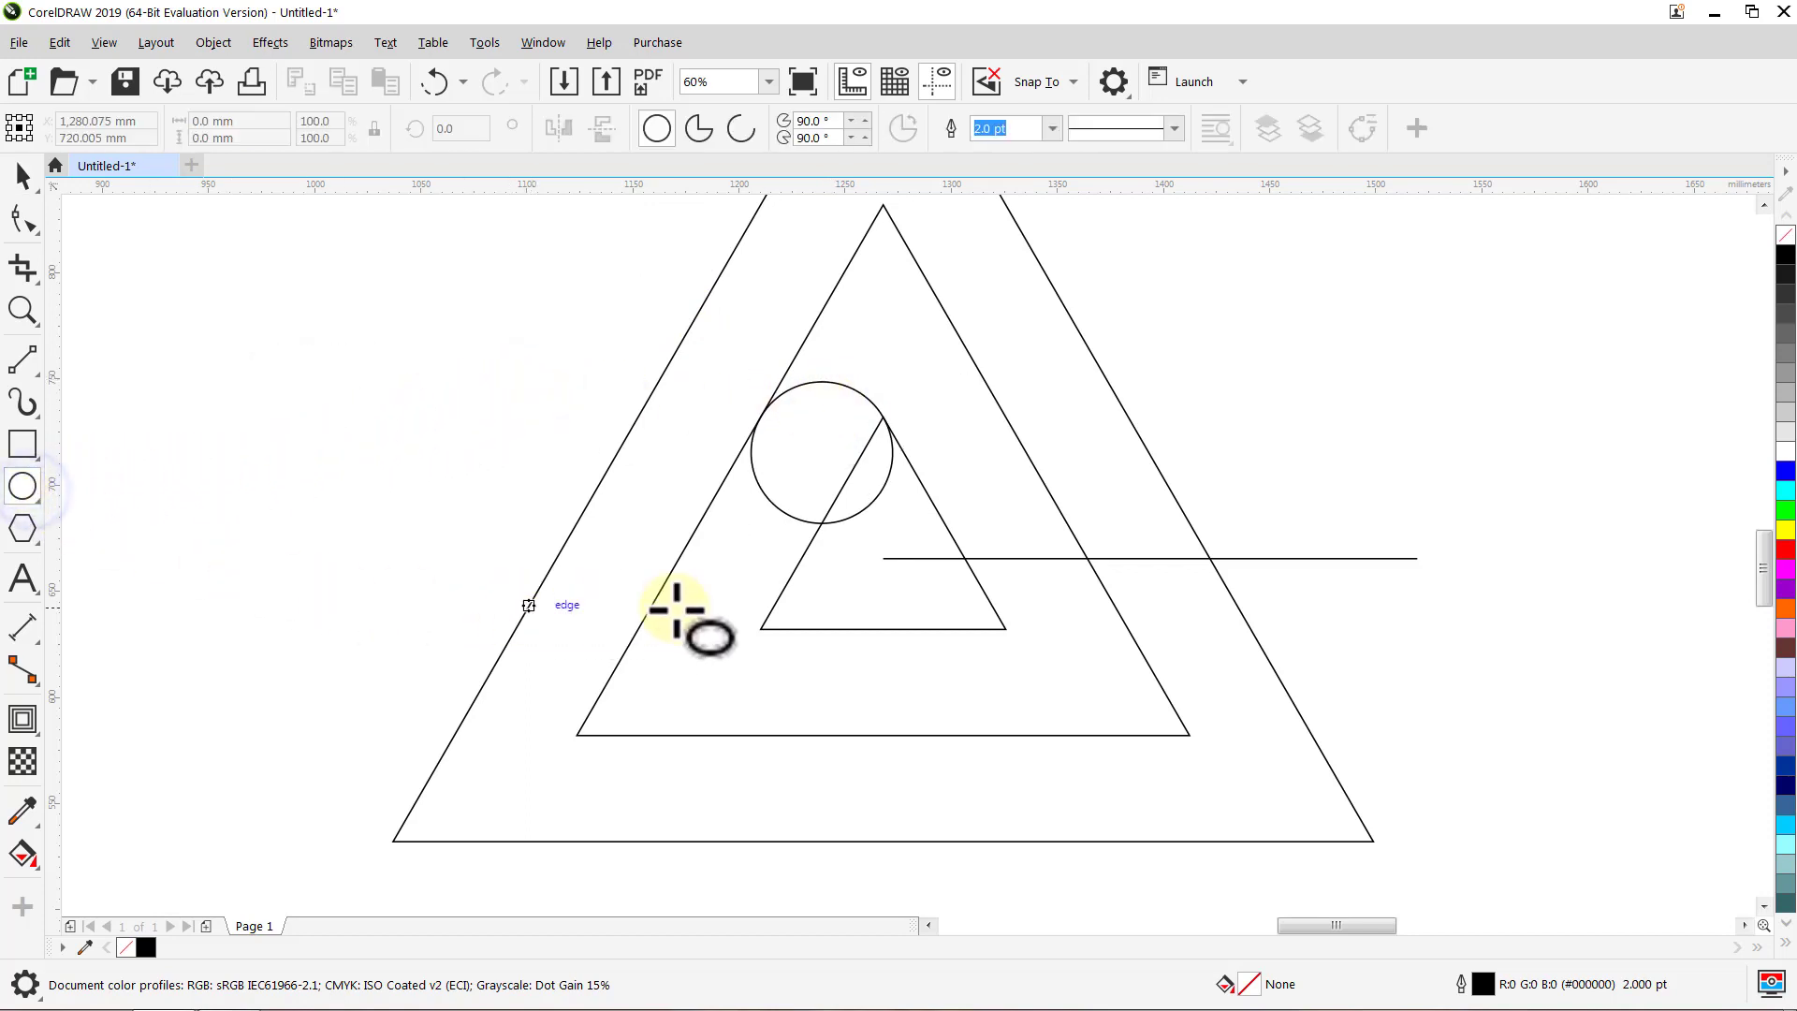
drag(883, 559, 1030, 602)
key(space)
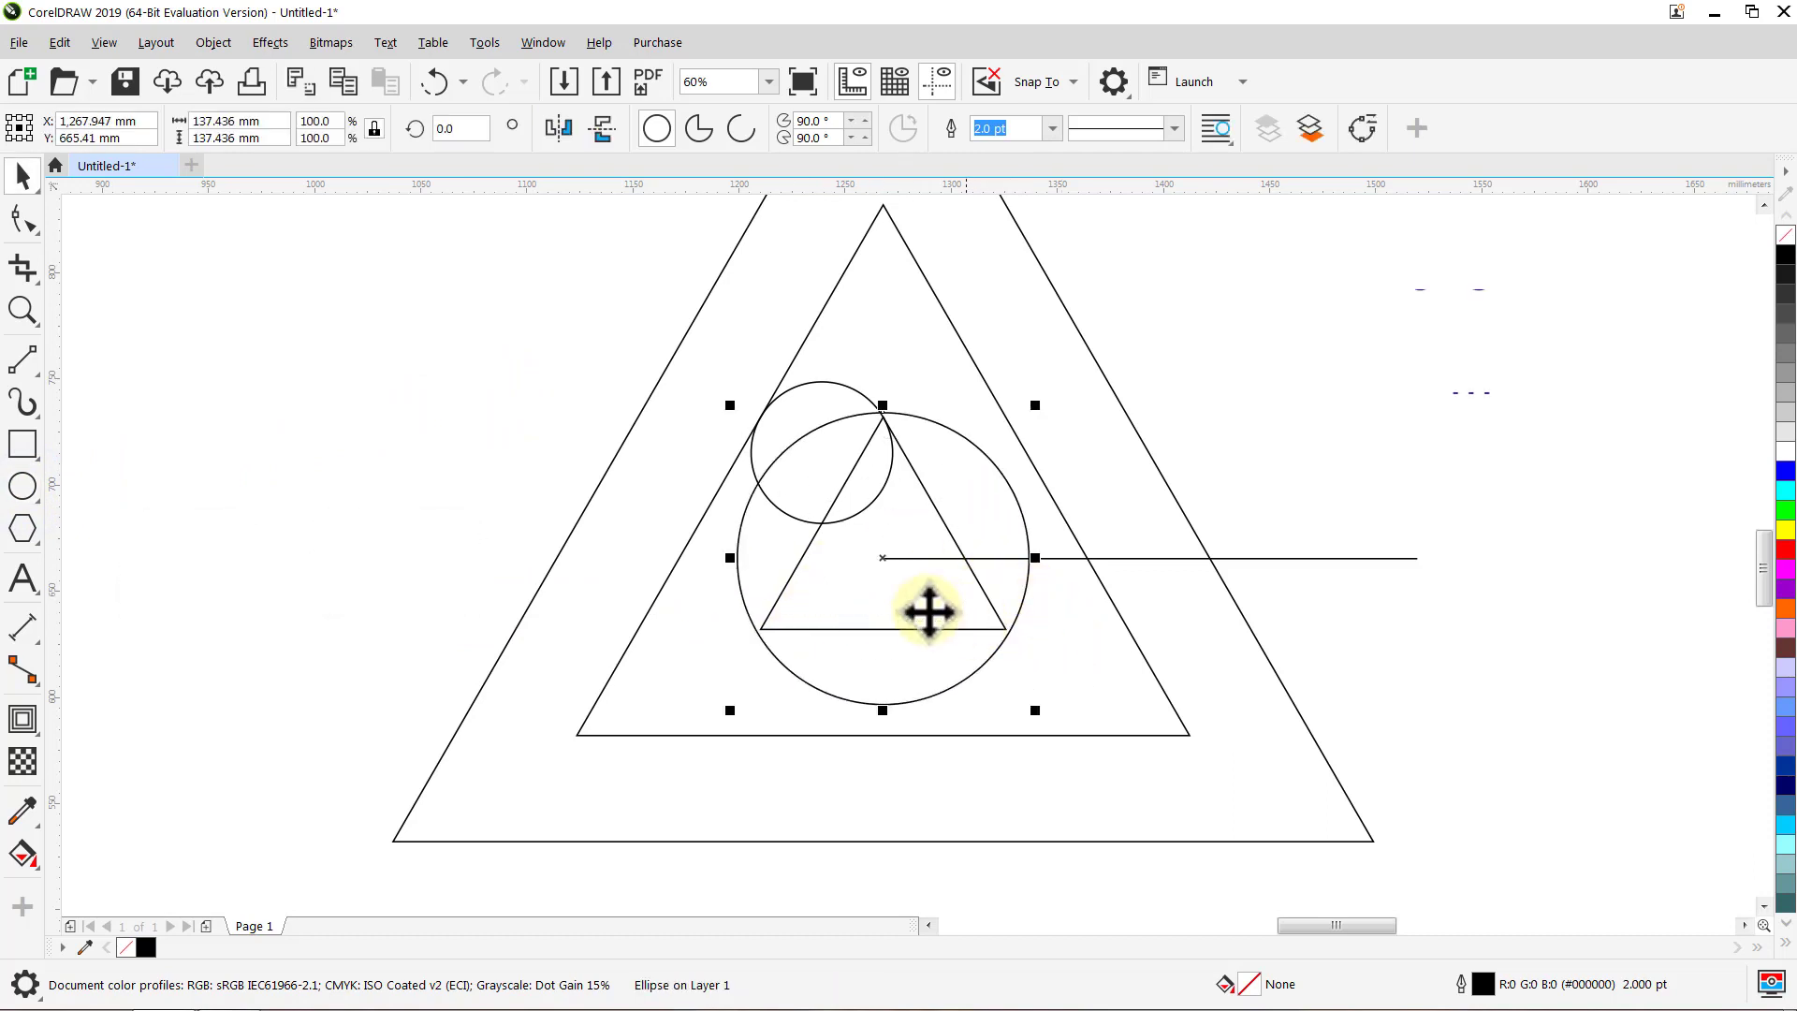
drag(274, 139, 192, 138)
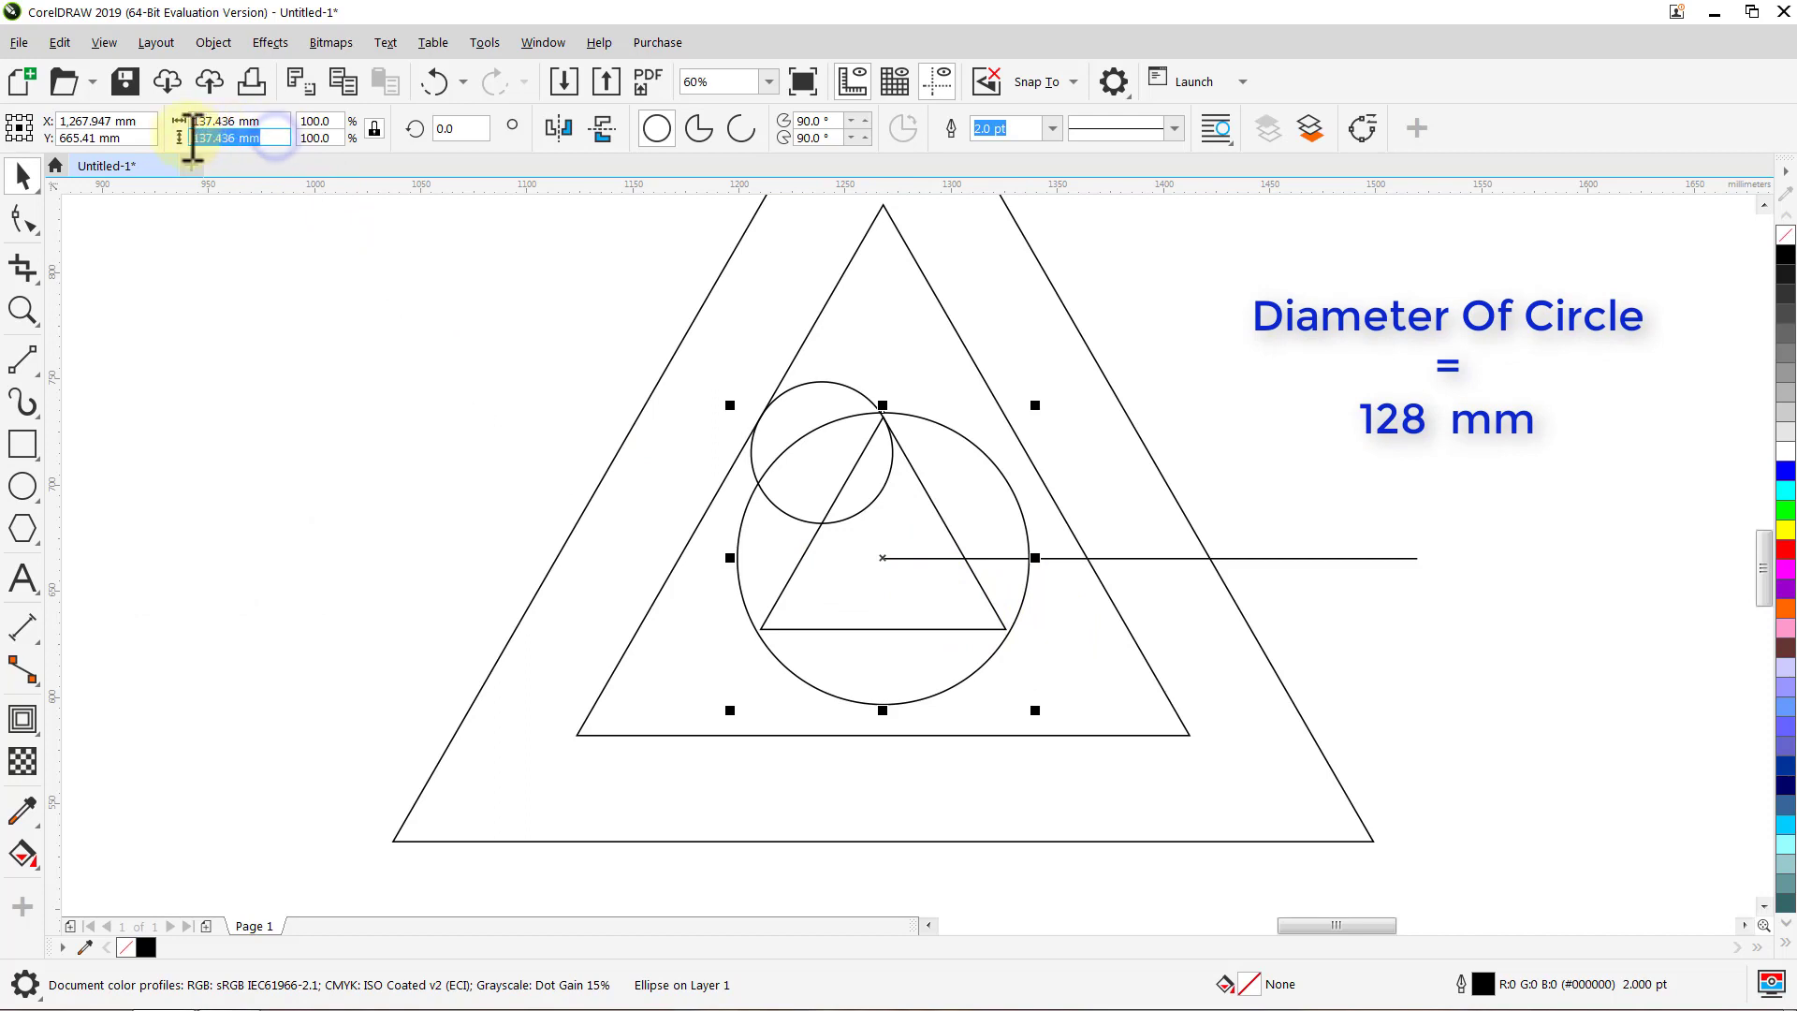
text(128)
key(Return)
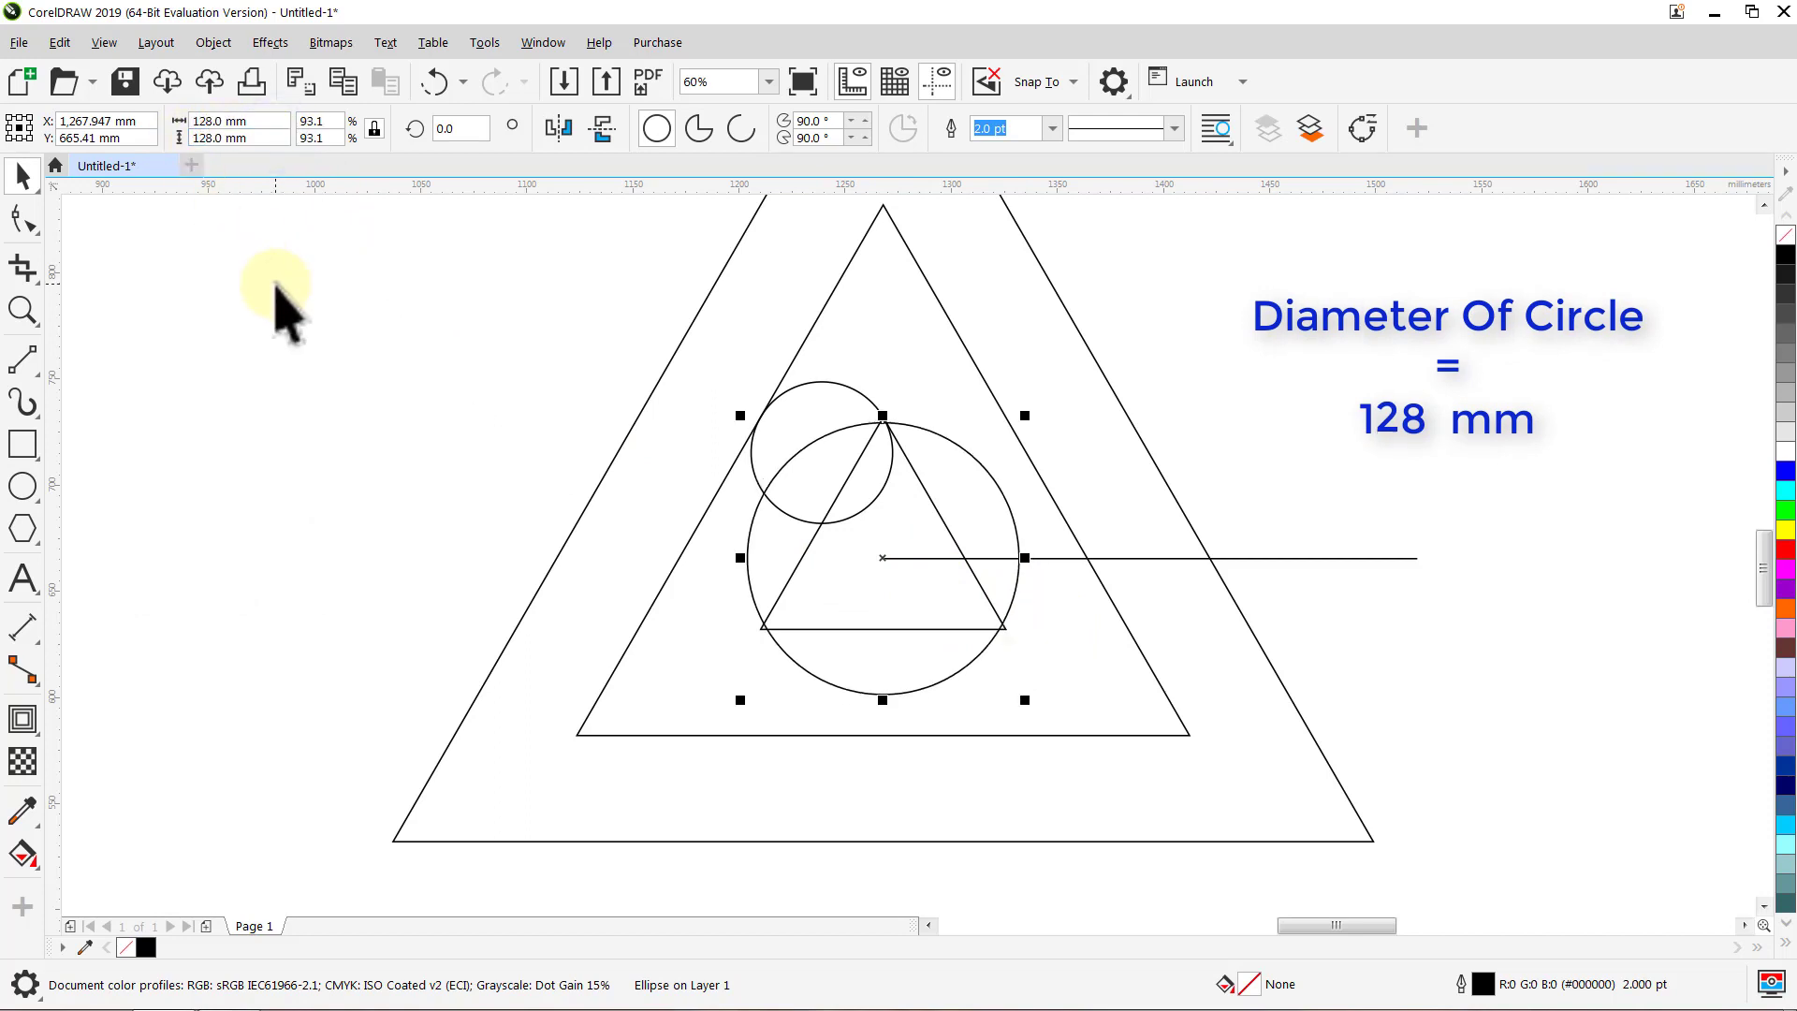
click(274, 283)
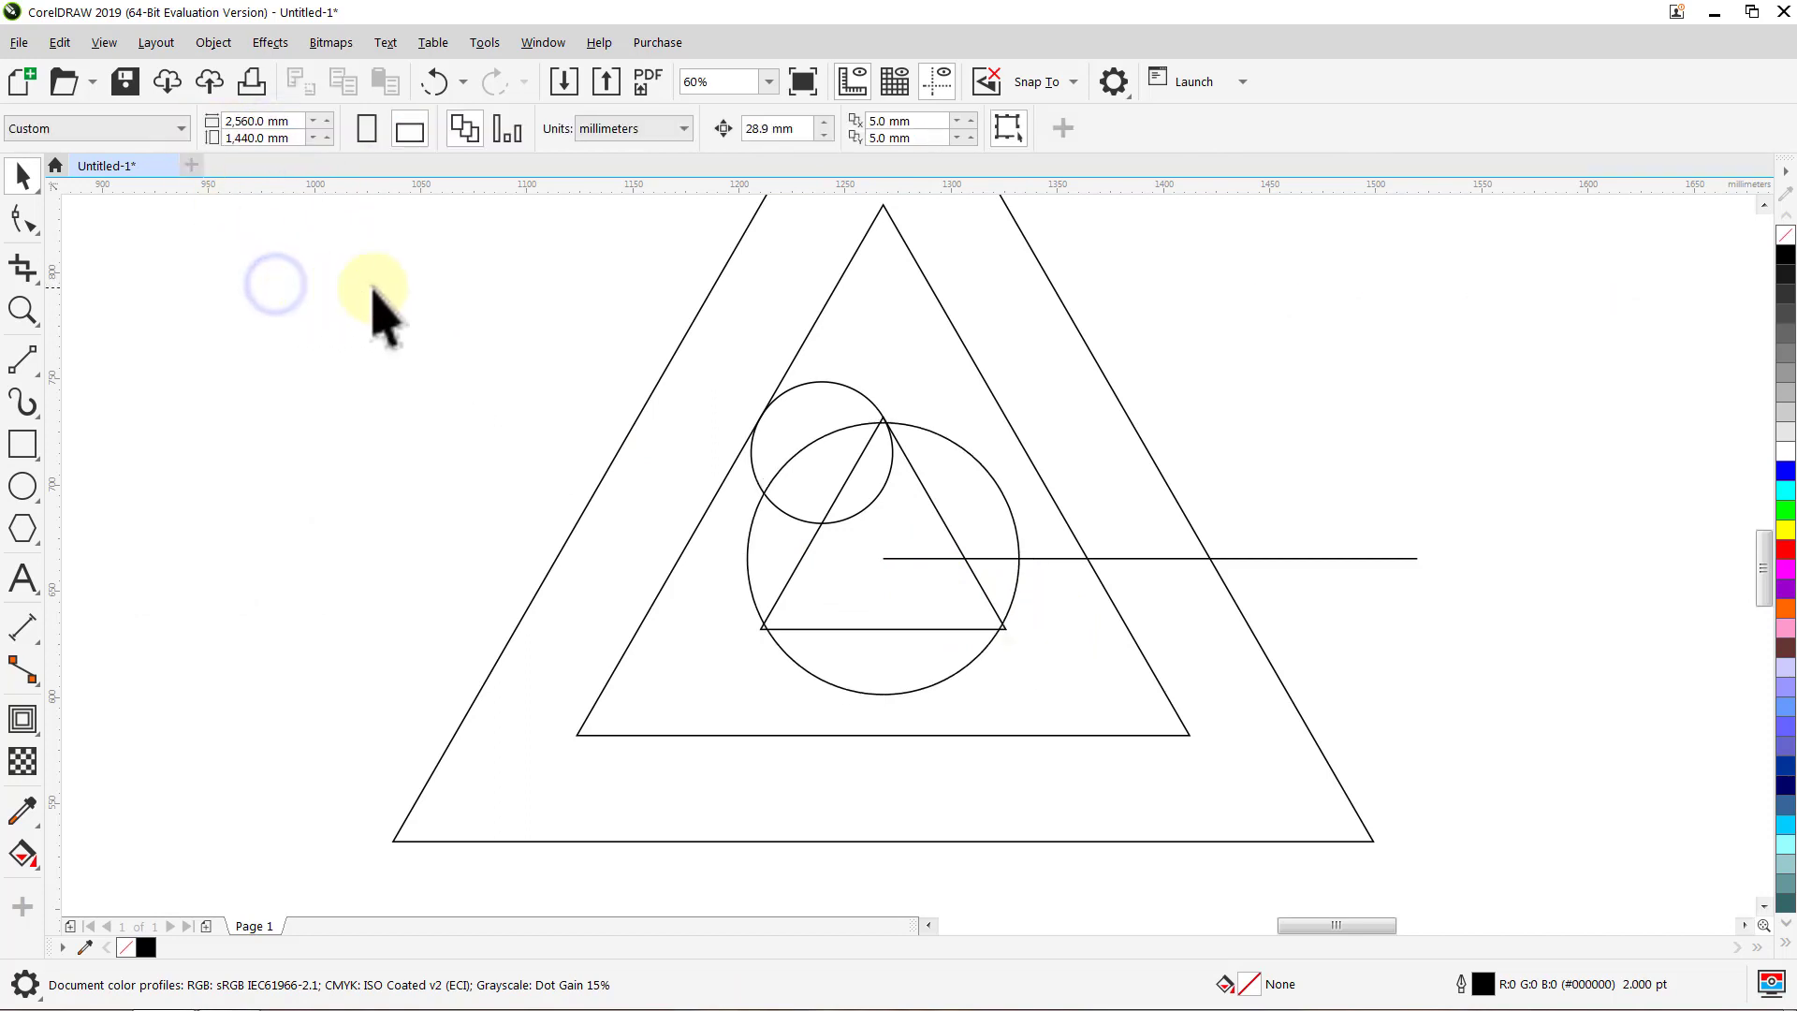
Step: Set the nudge distance to 88.7 mm and nudge the 128 mm circle upward once
drag(807, 128, 735, 128)
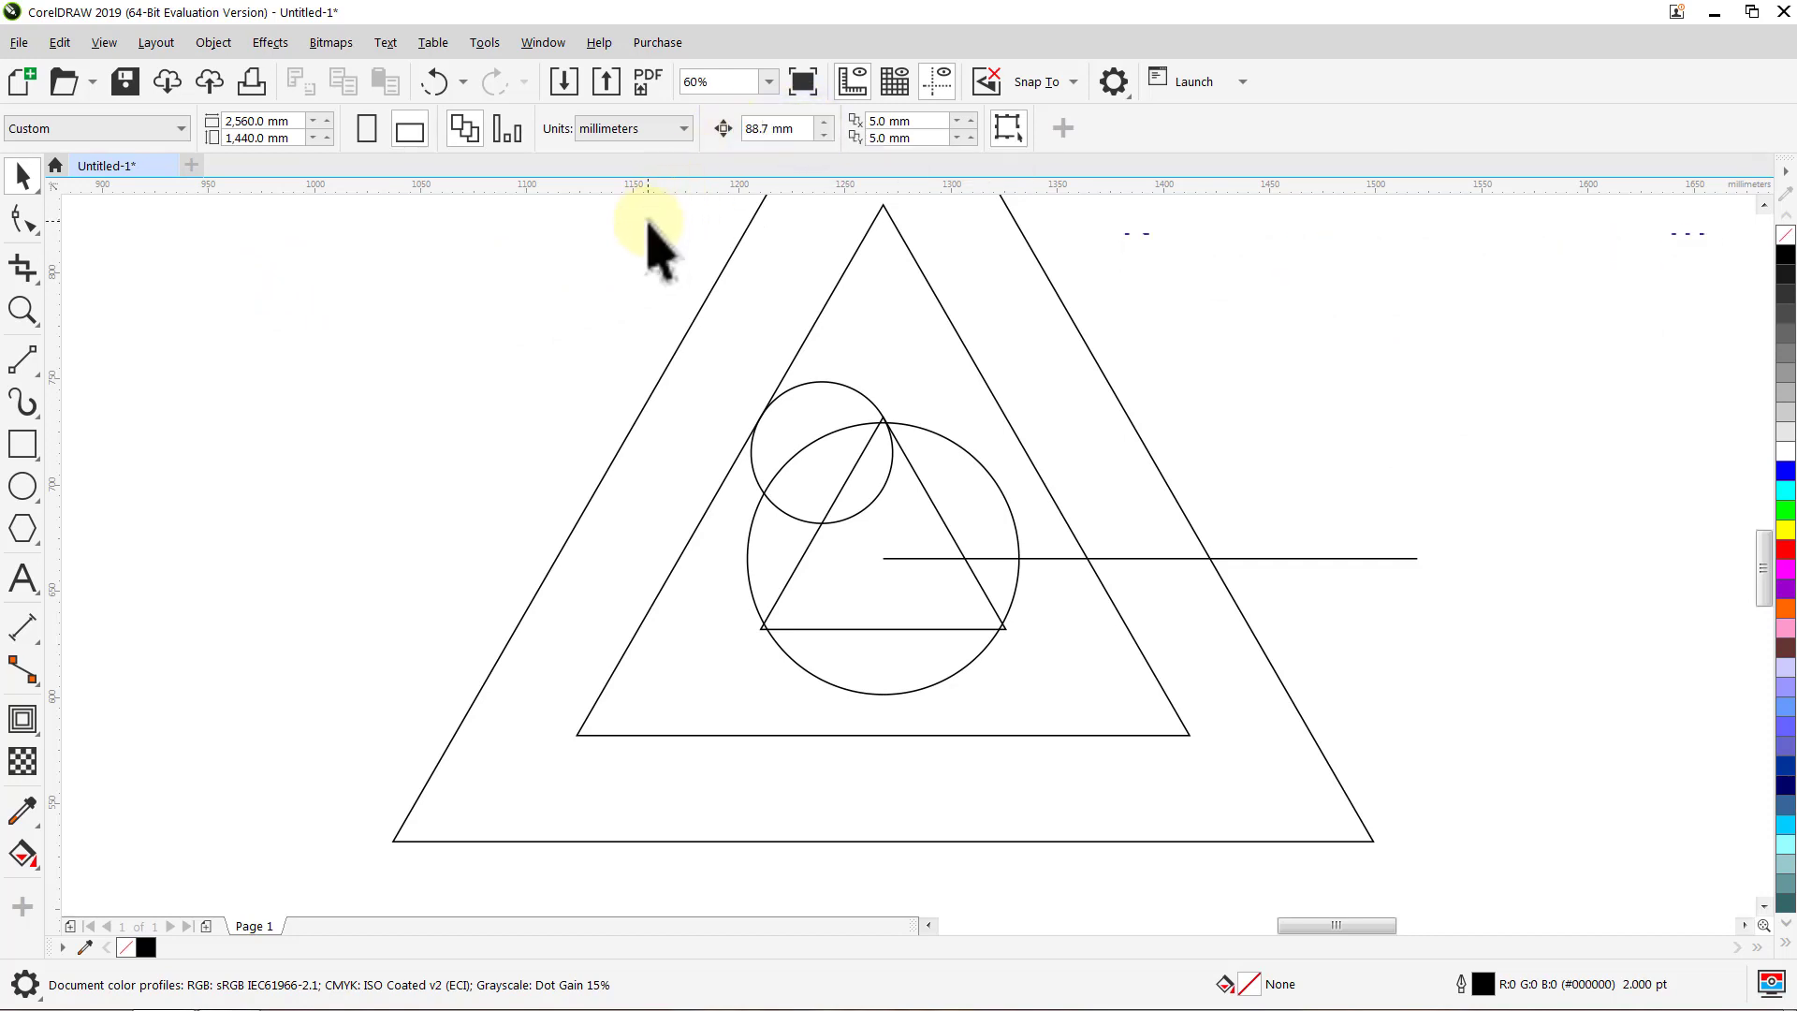
click(955, 437)
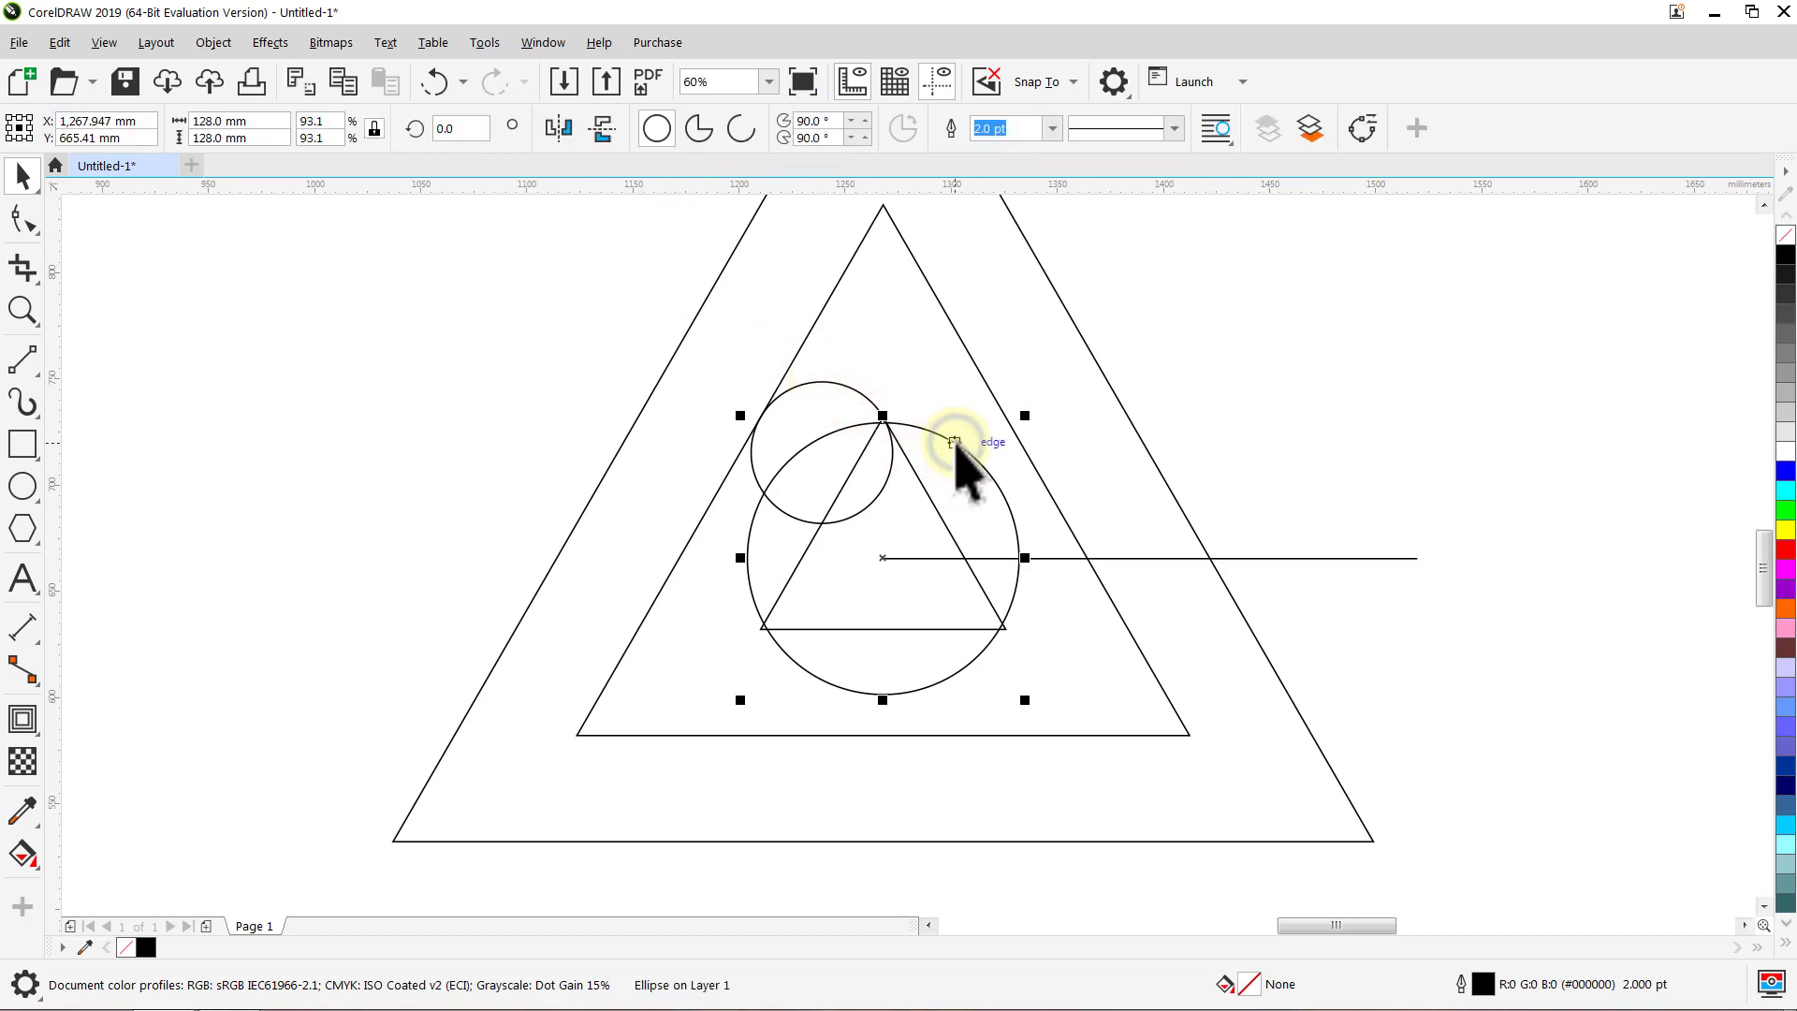
key(Up)
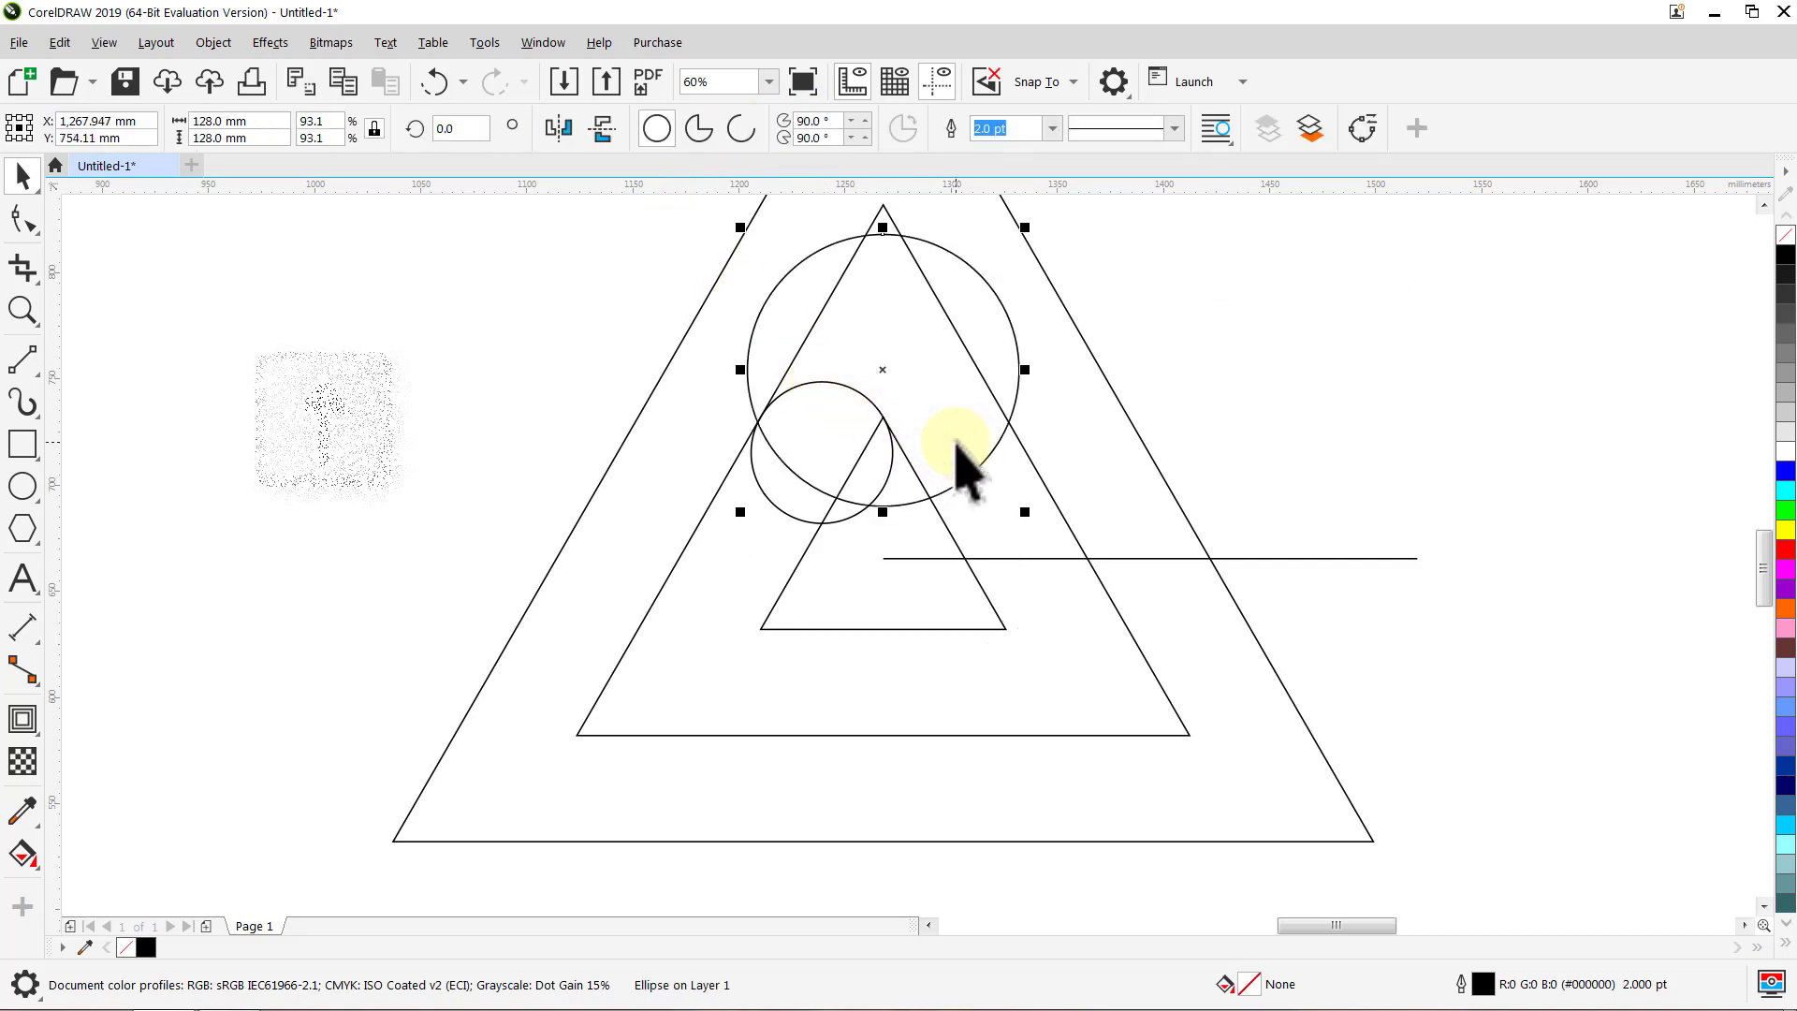
click(595, 405)
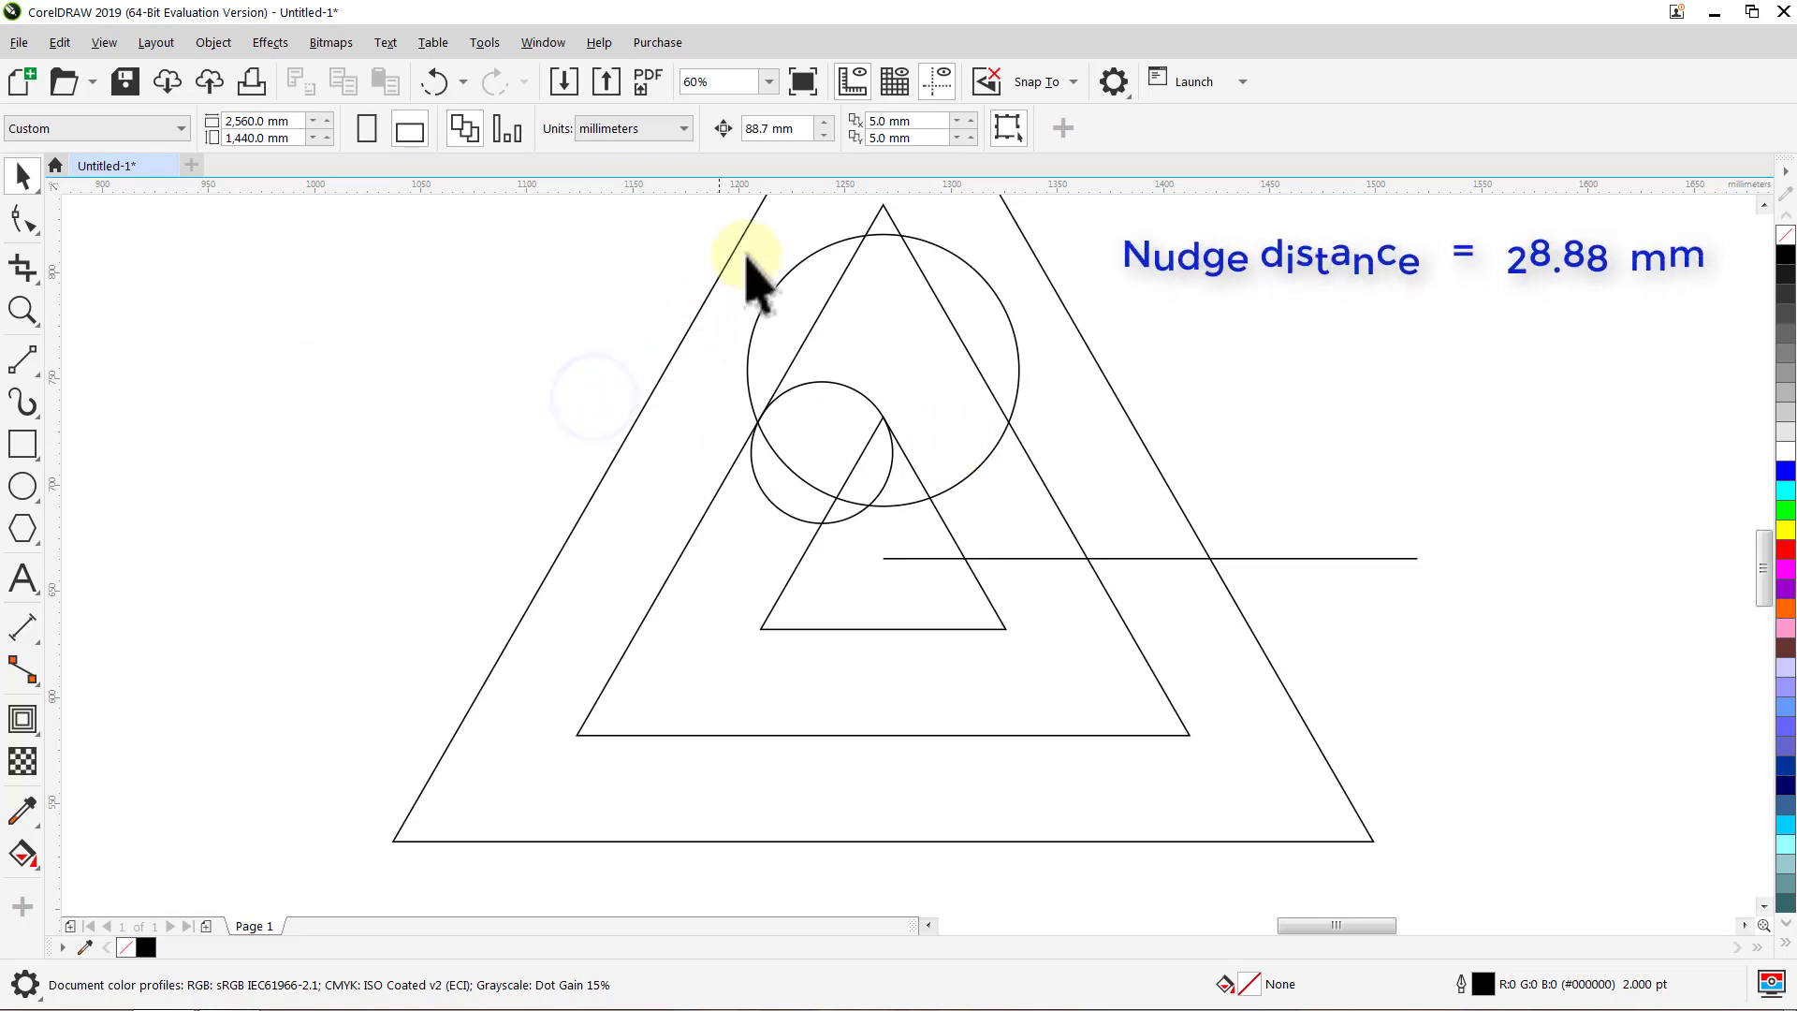
Step: Set the nudge distance to 28.88 mm and nudge the 128 mm circle once to the left
click(803, 128)
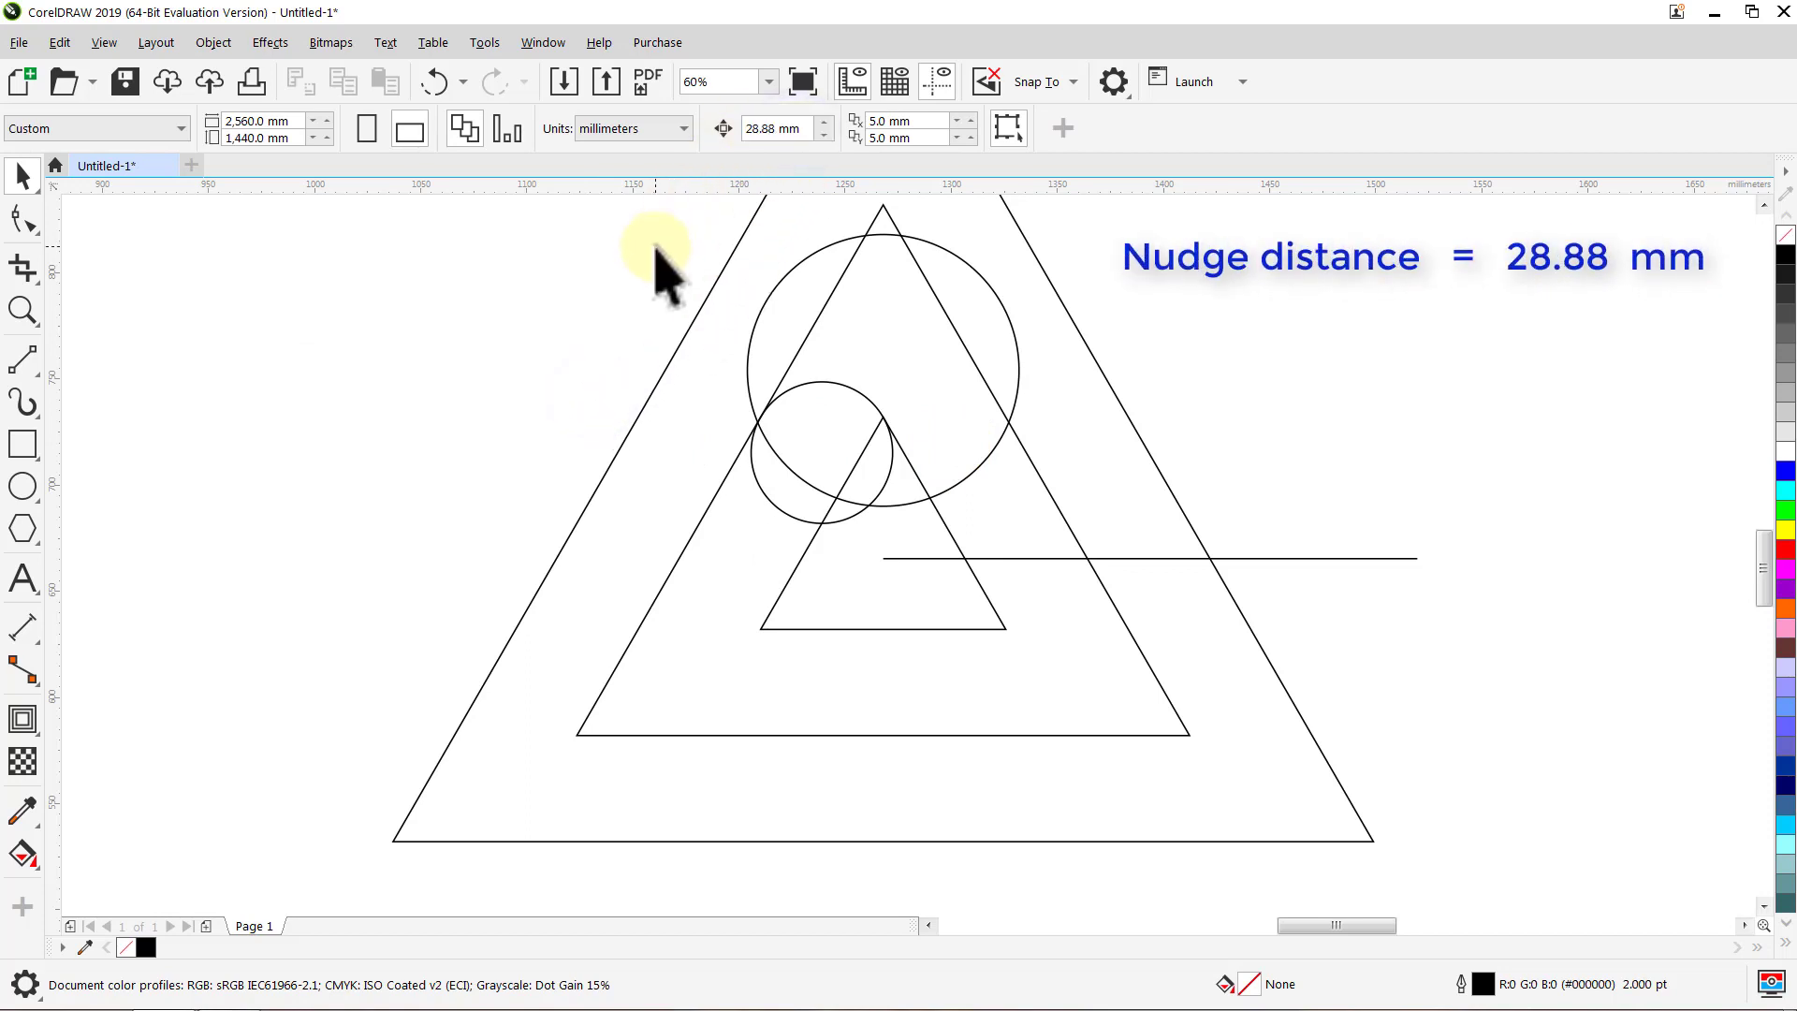
click(769, 299)
key(Left)
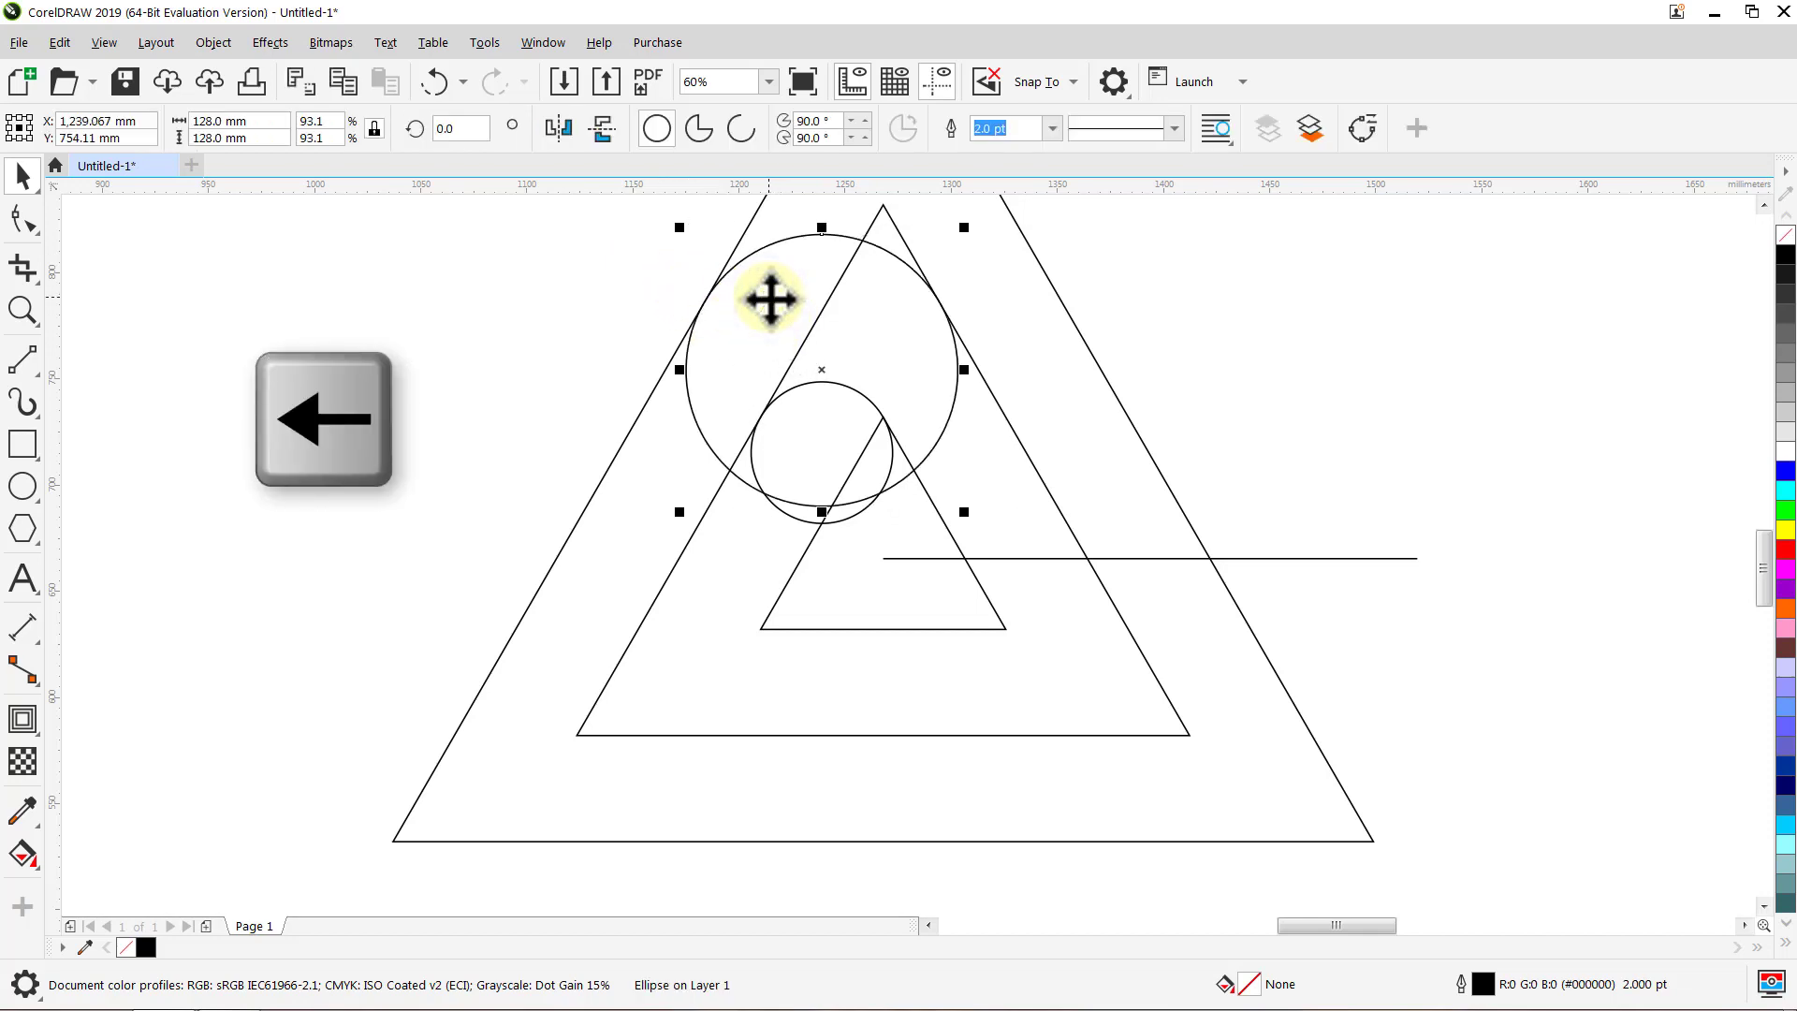
click(537, 279)
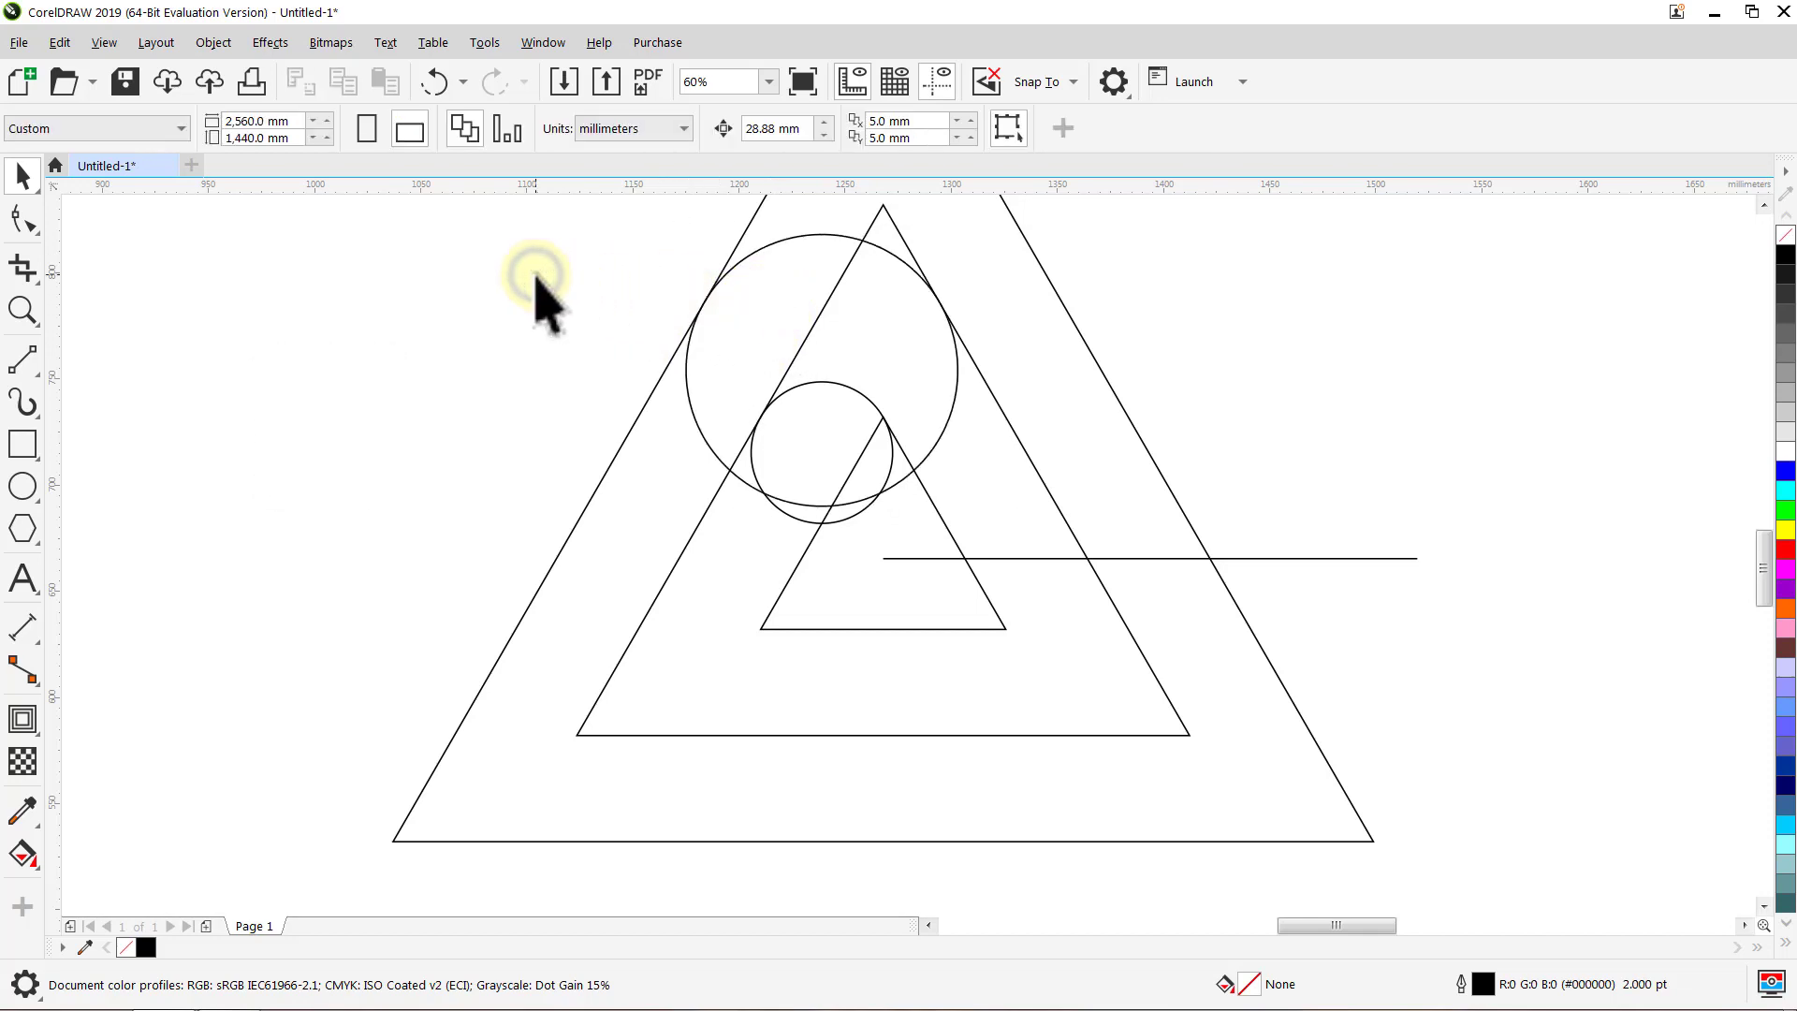
Step: Set the nudge distance to 57.75 mm, duplicate the large circle in place and nudge the copy once to the right
click(814, 128)
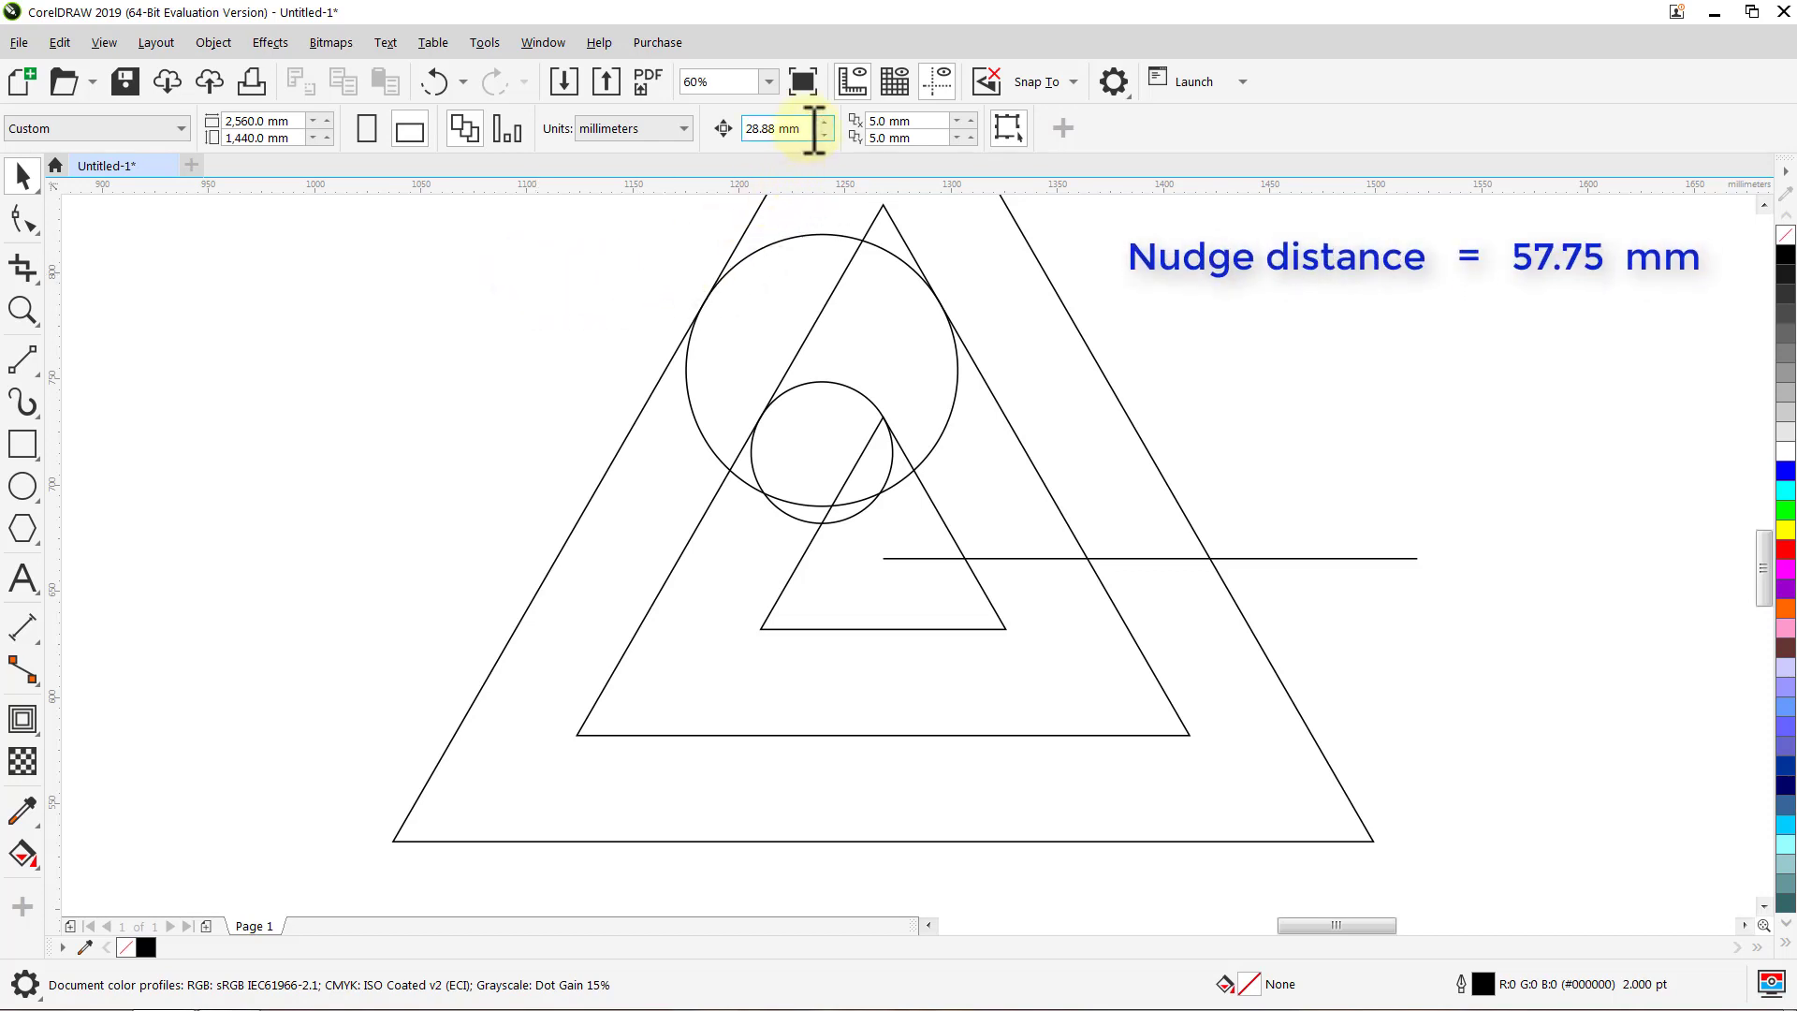
drag(767, 128, 742, 149)
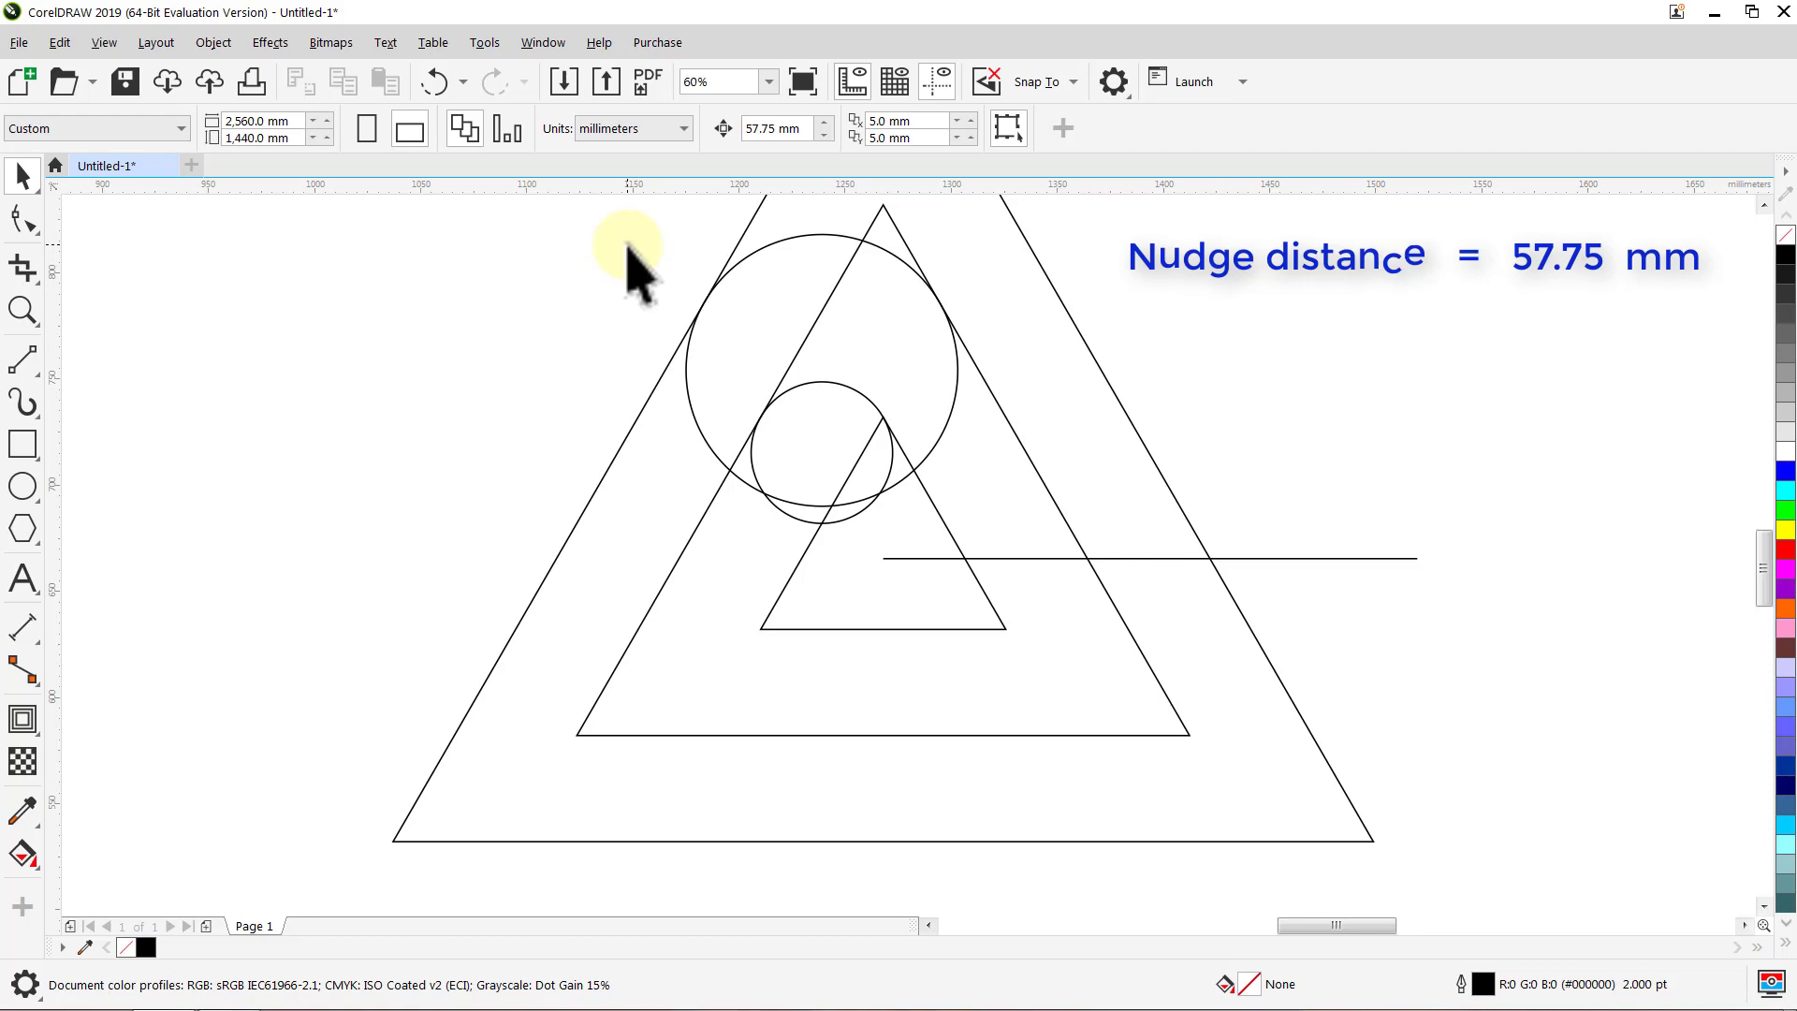
click(786, 262)
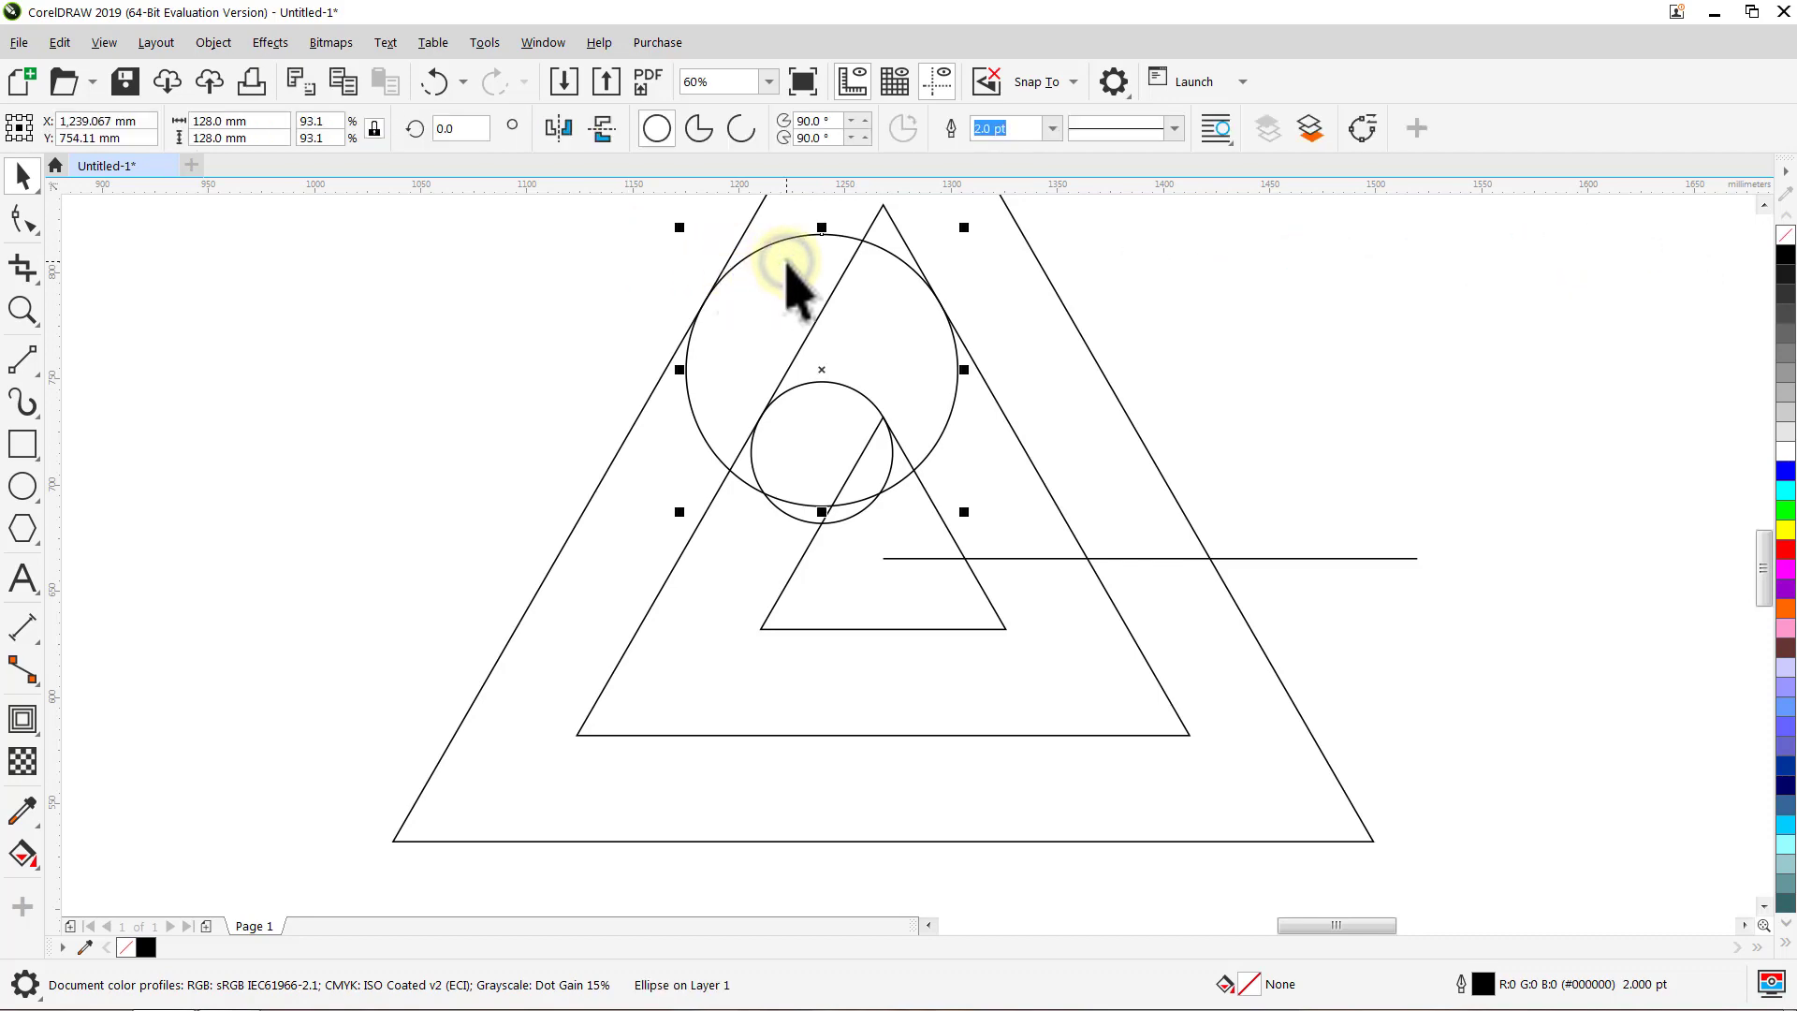
key(KP_Add)
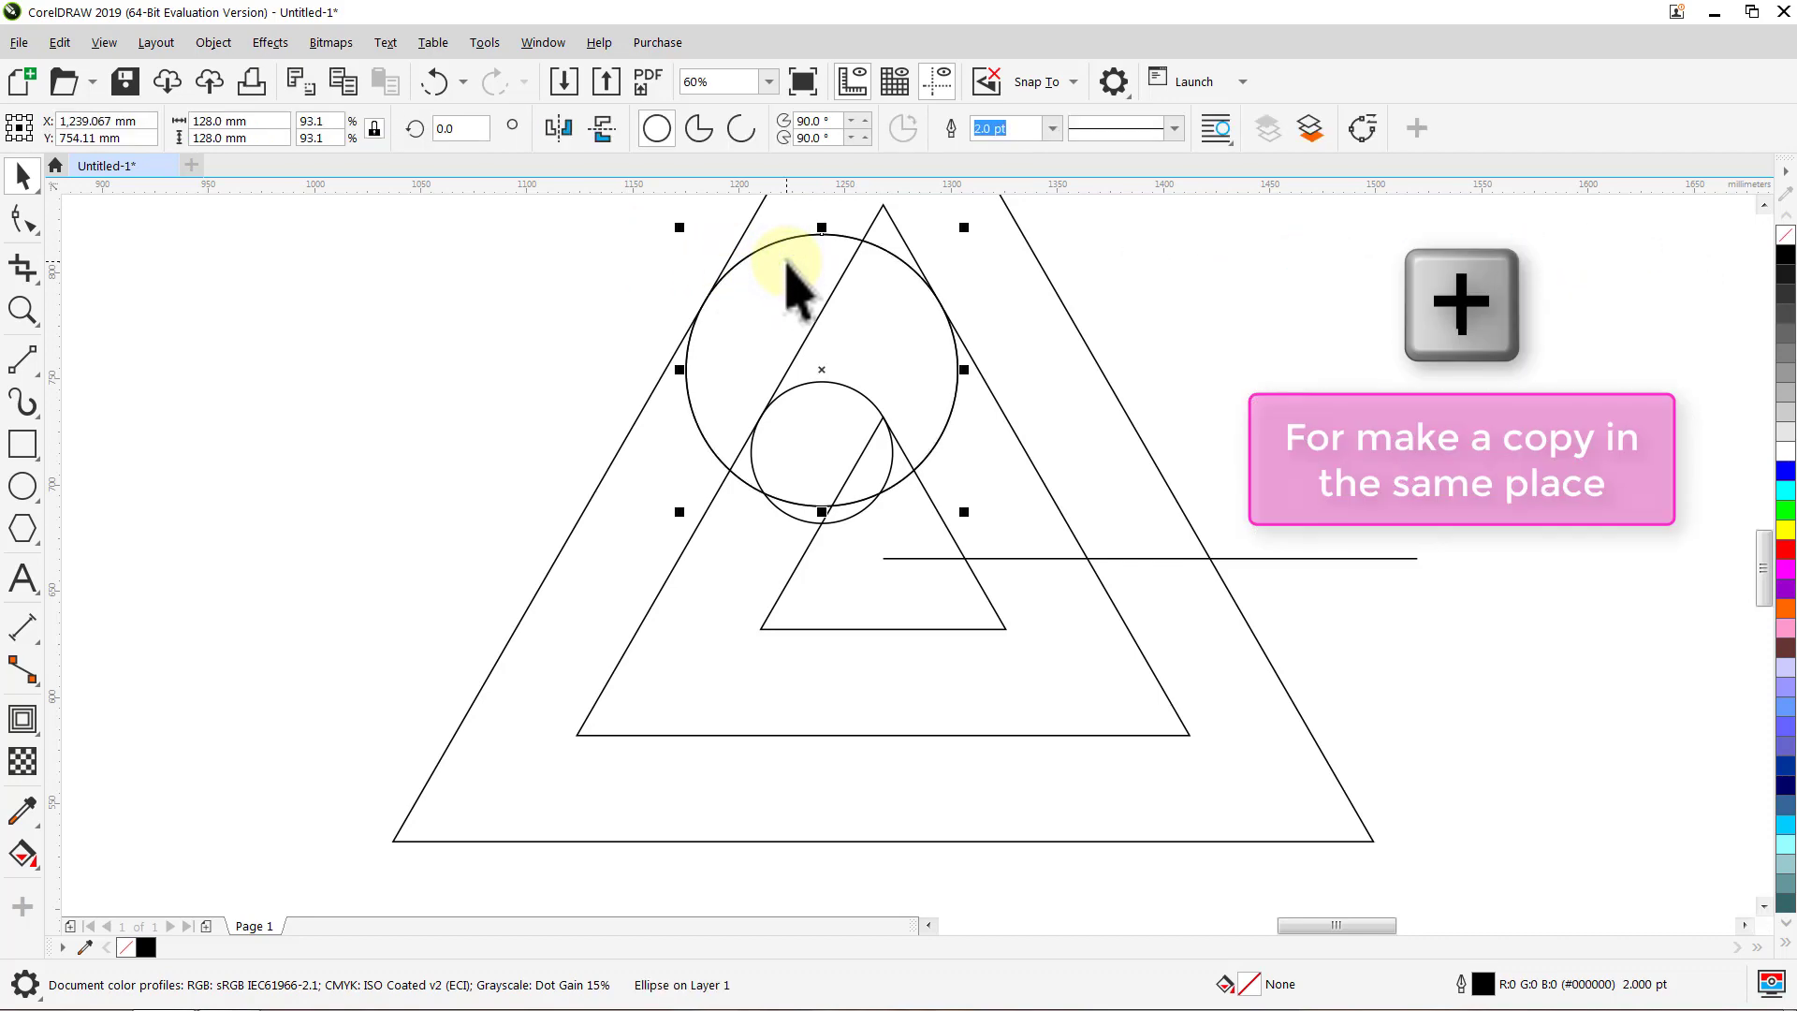
key(Right)
key(Right)
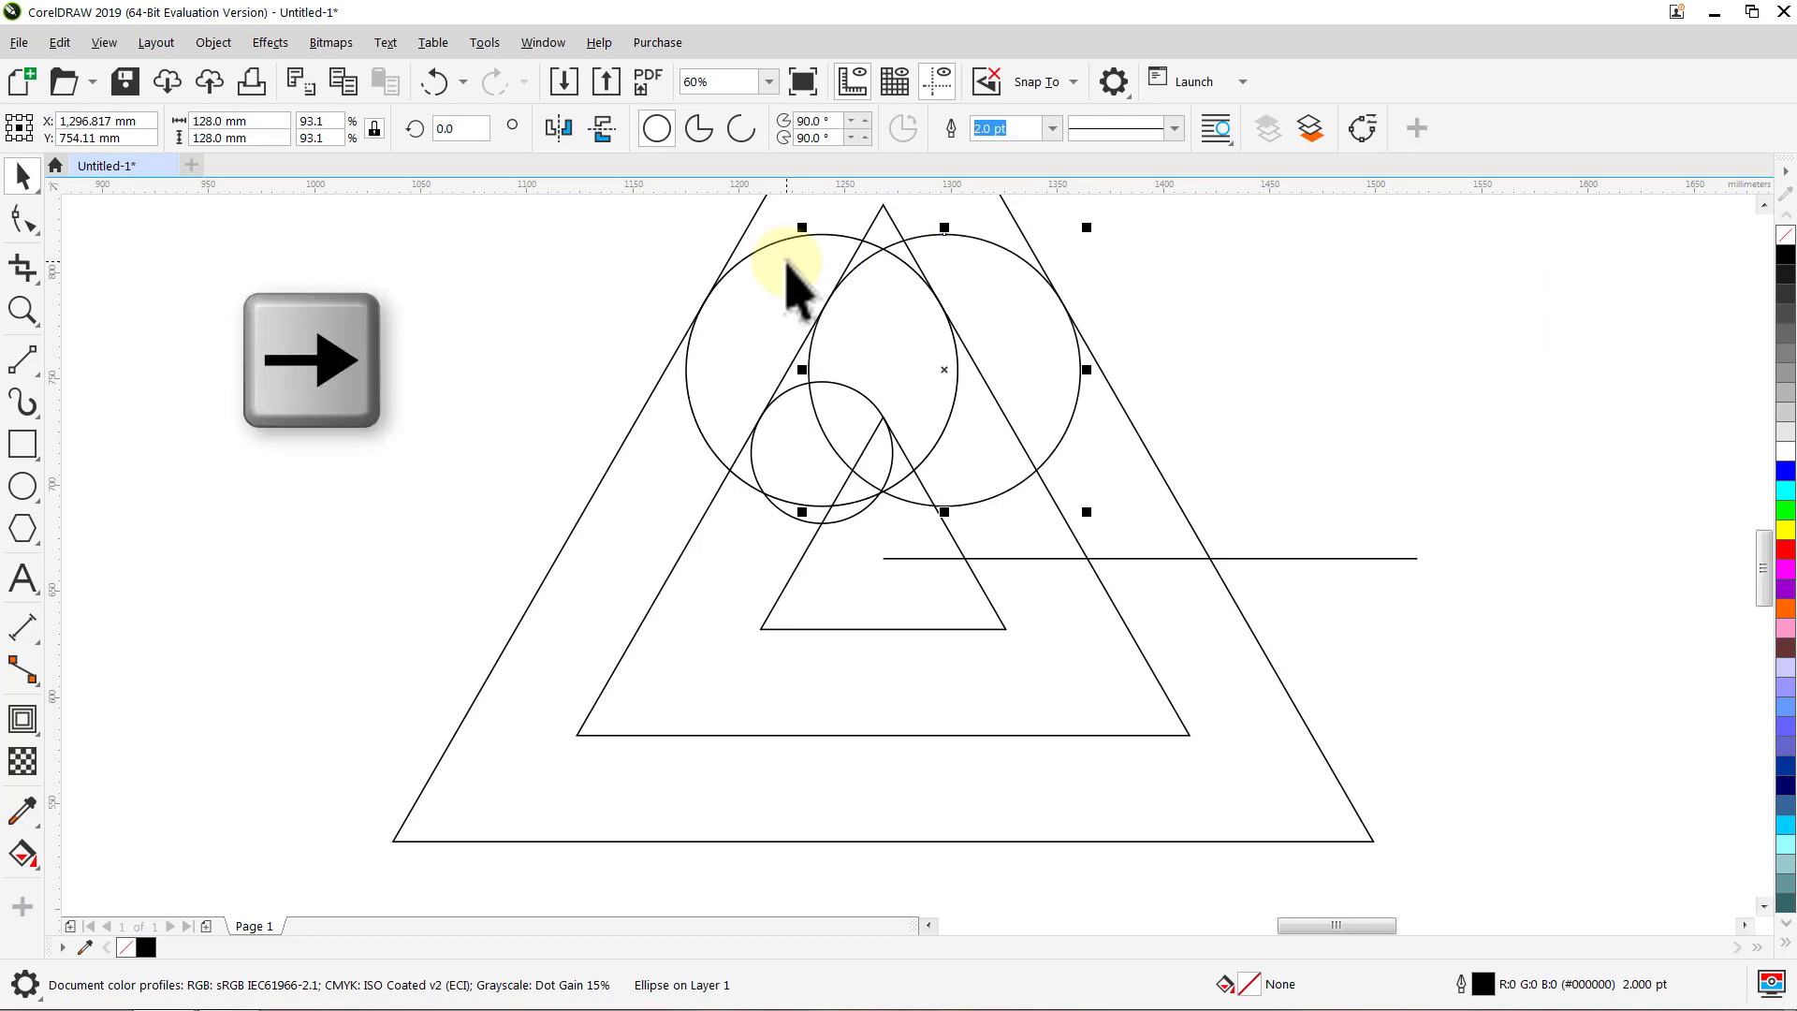
click(574, 266)
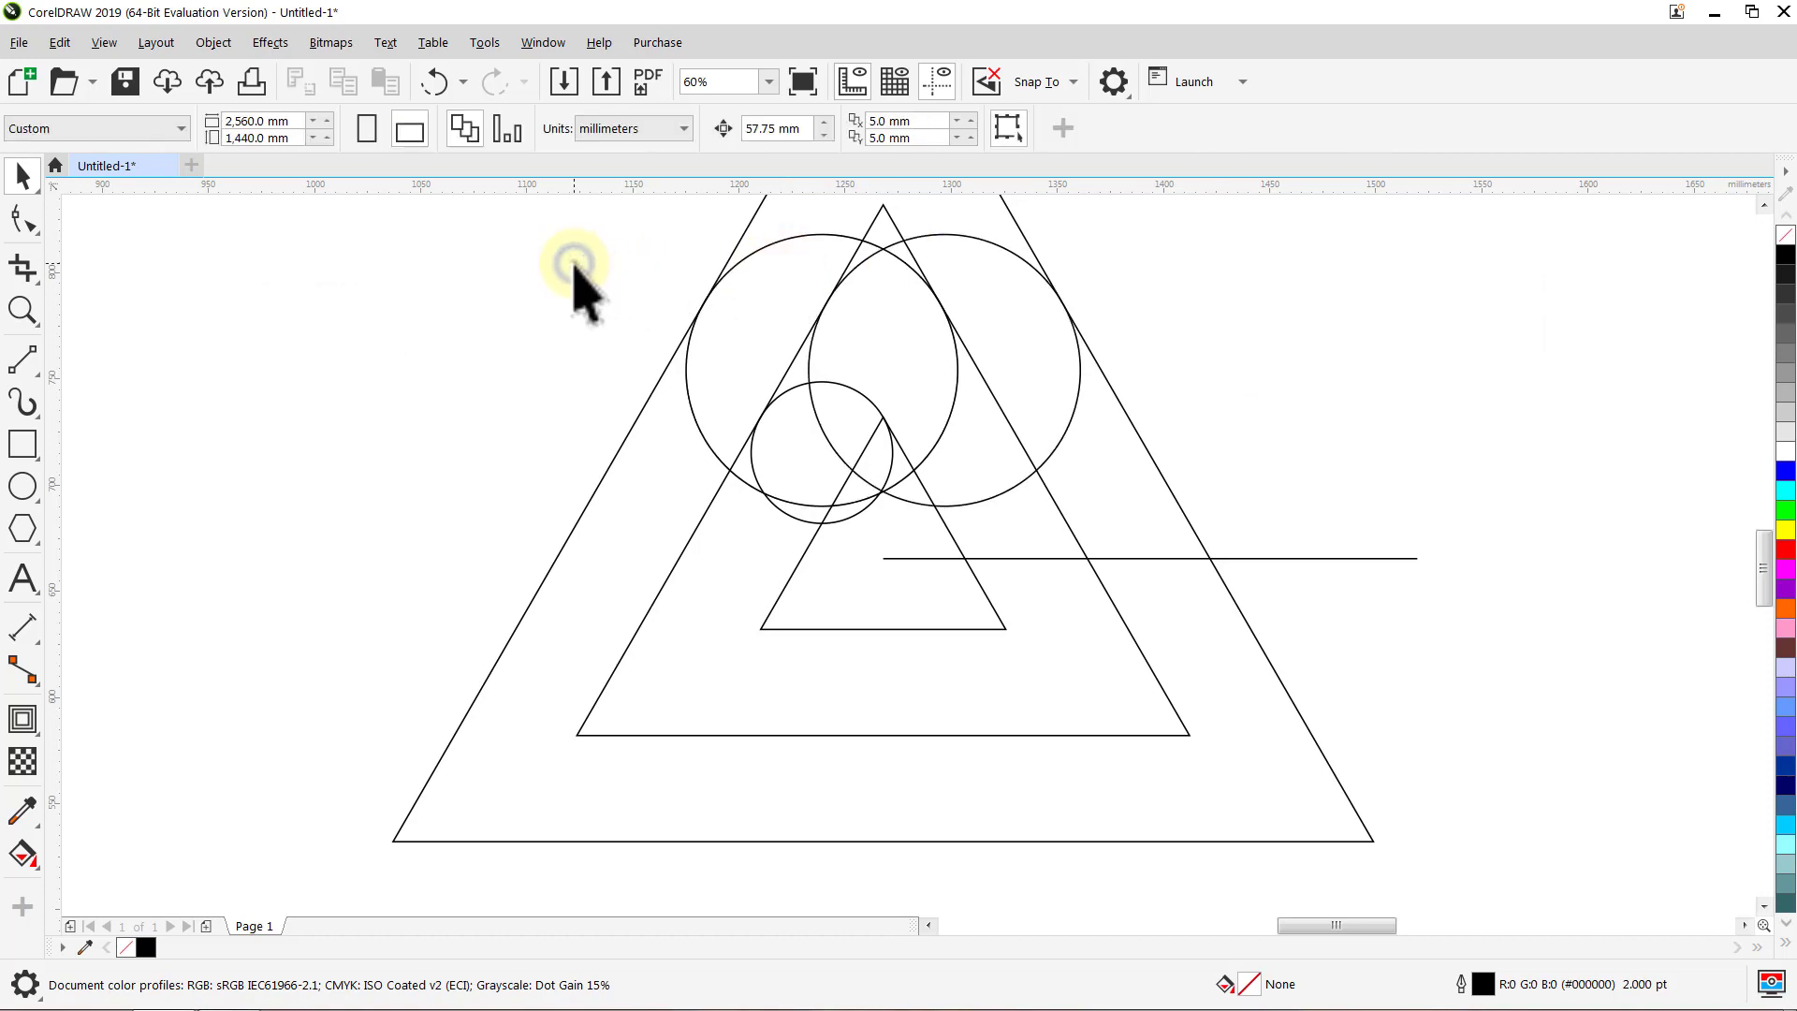
Step: Draw a horizontal 2-point line 57.75 mm long joining the top quadrant points of the two large circles
click(23, 359)
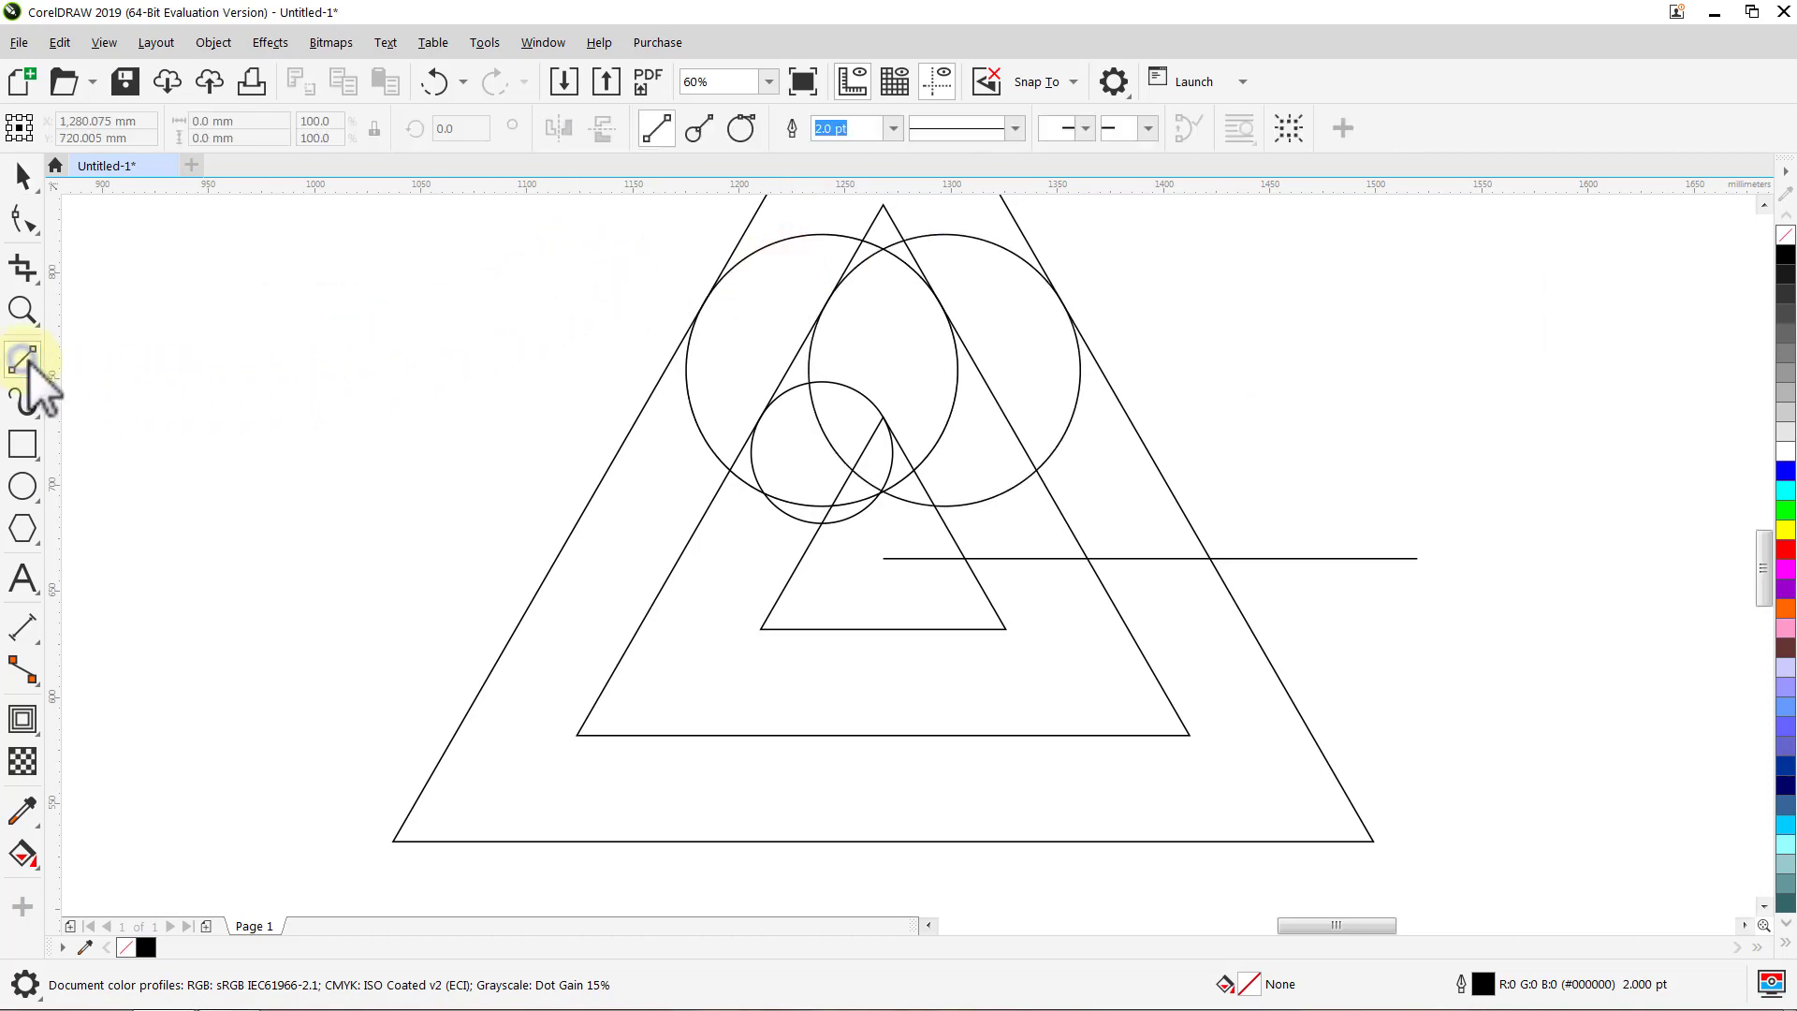
key(ctrl)
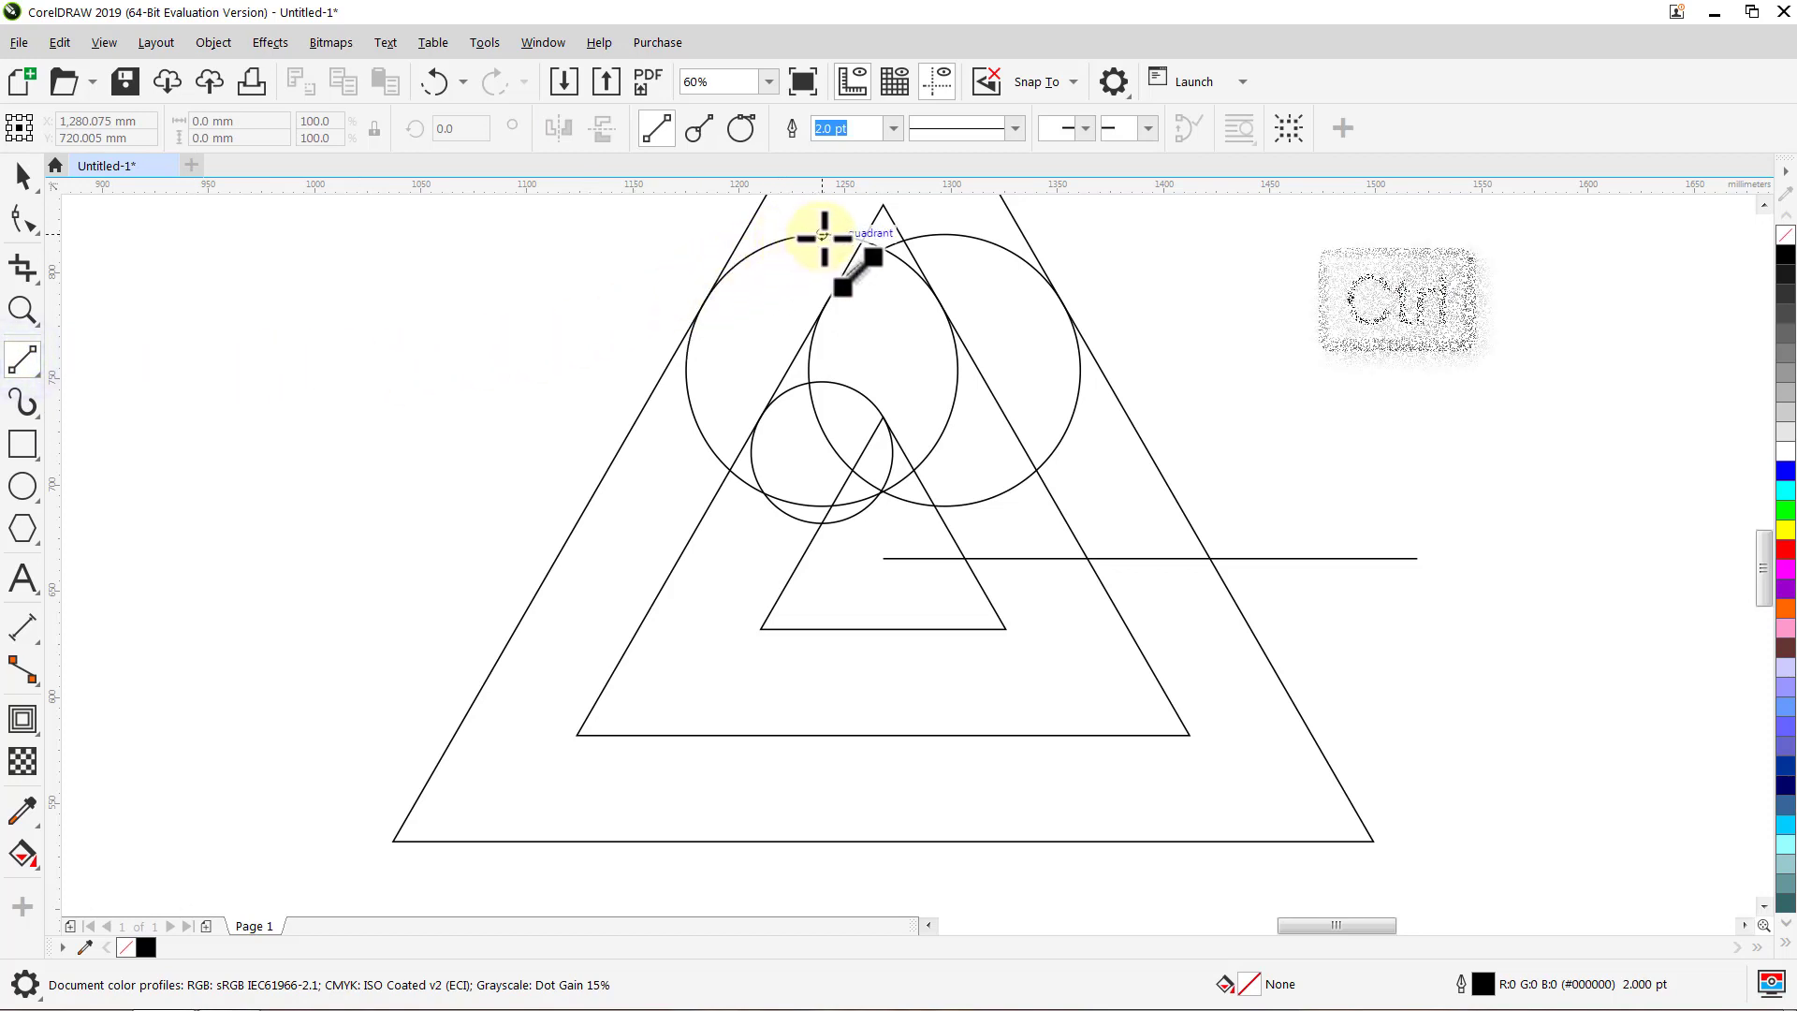
drag(820, 238, 943, 233)
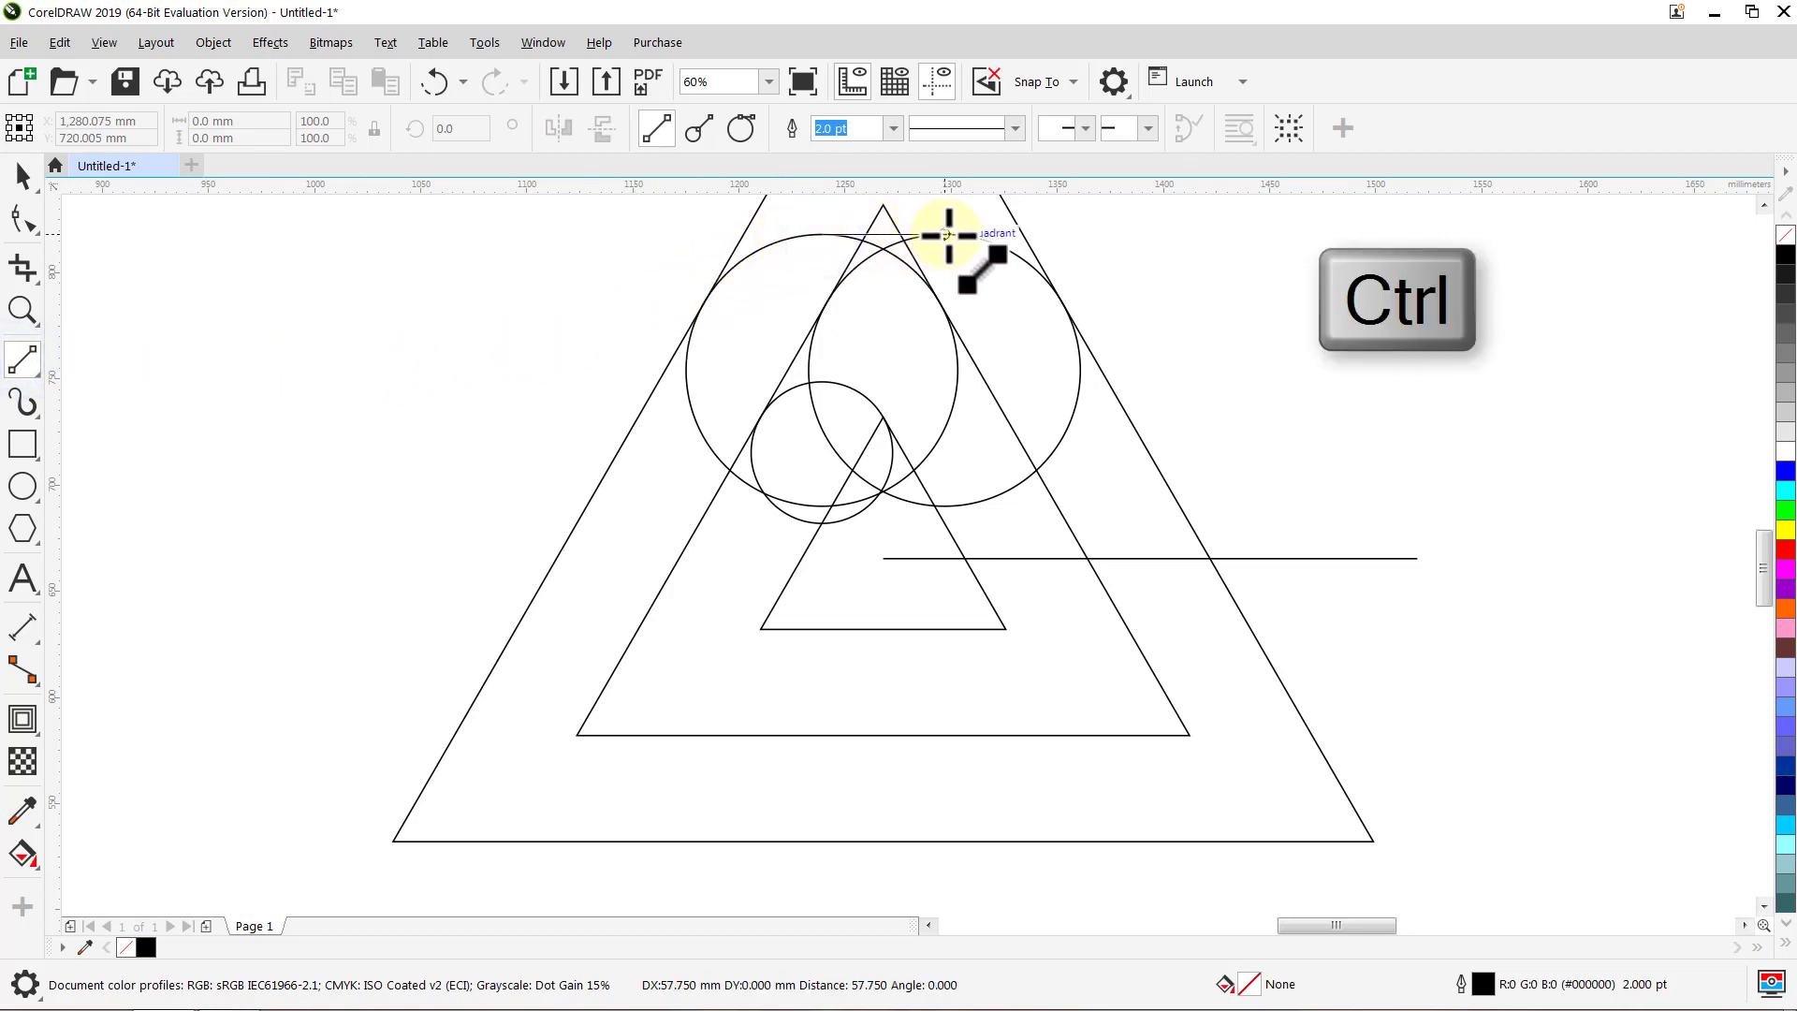
key(space)
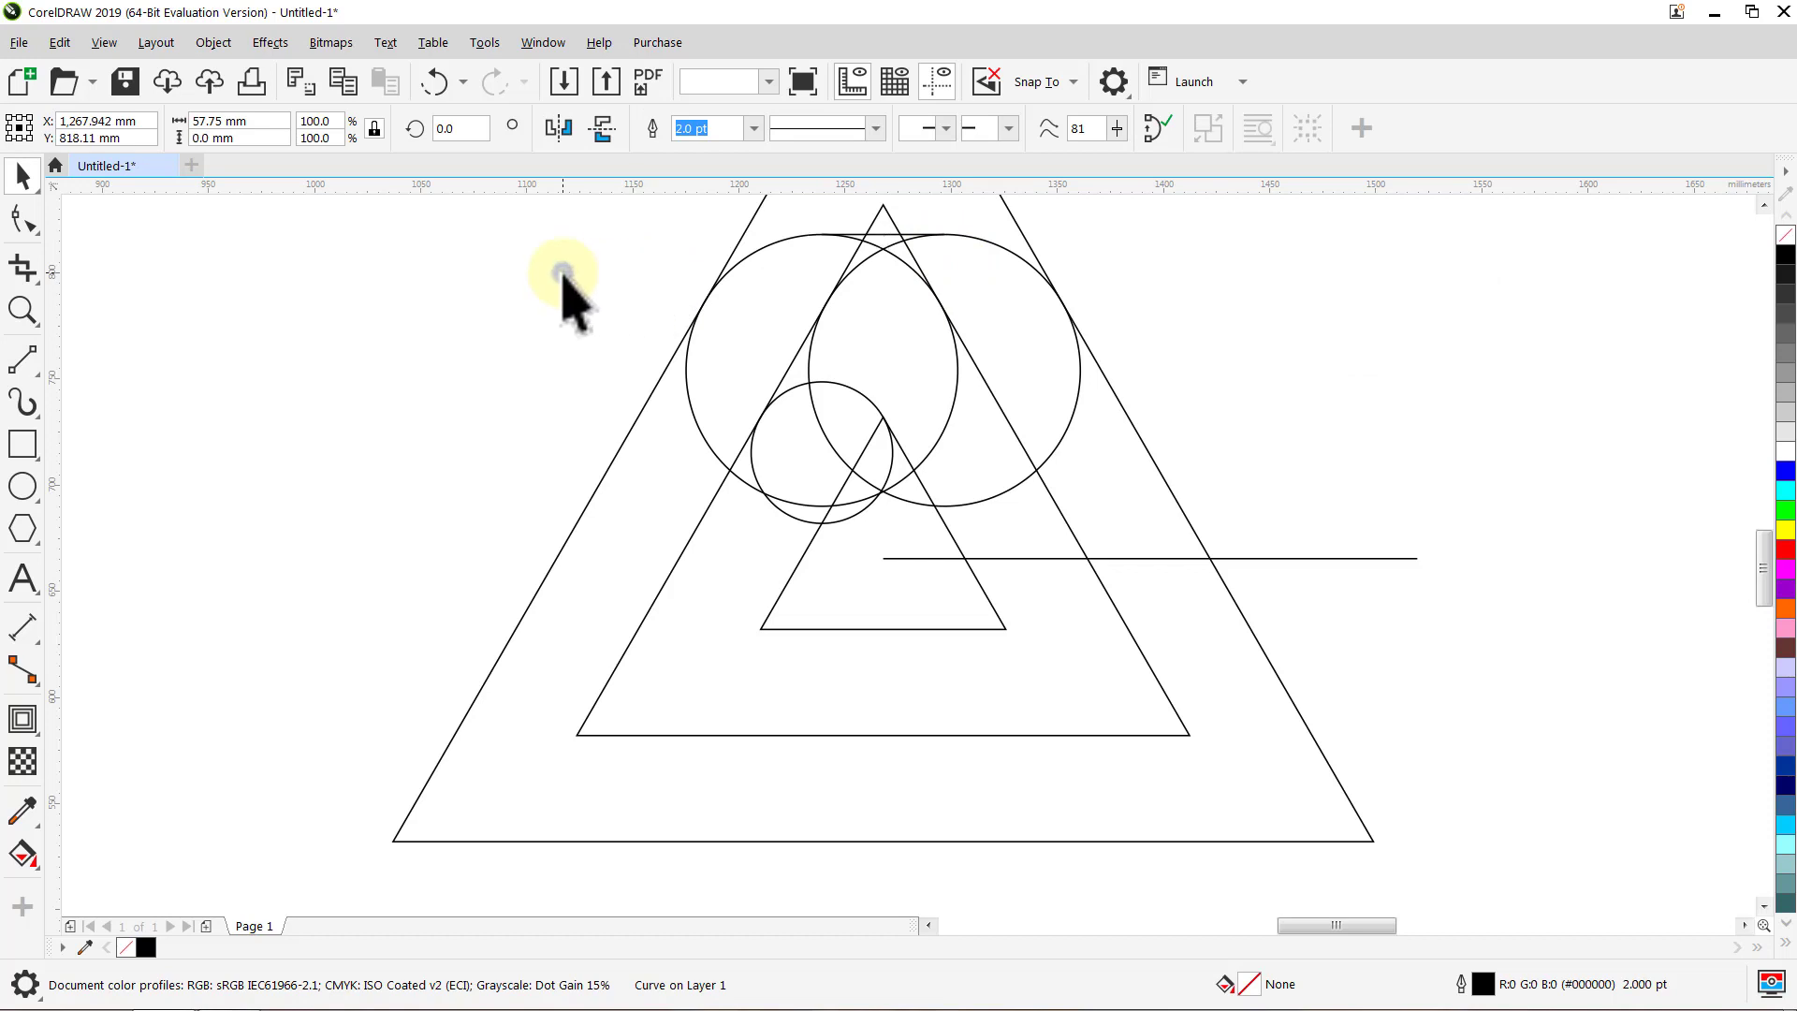
Step: Move the small circle's center of rotation onto the left end of the long horizontal line
click(557, 273)
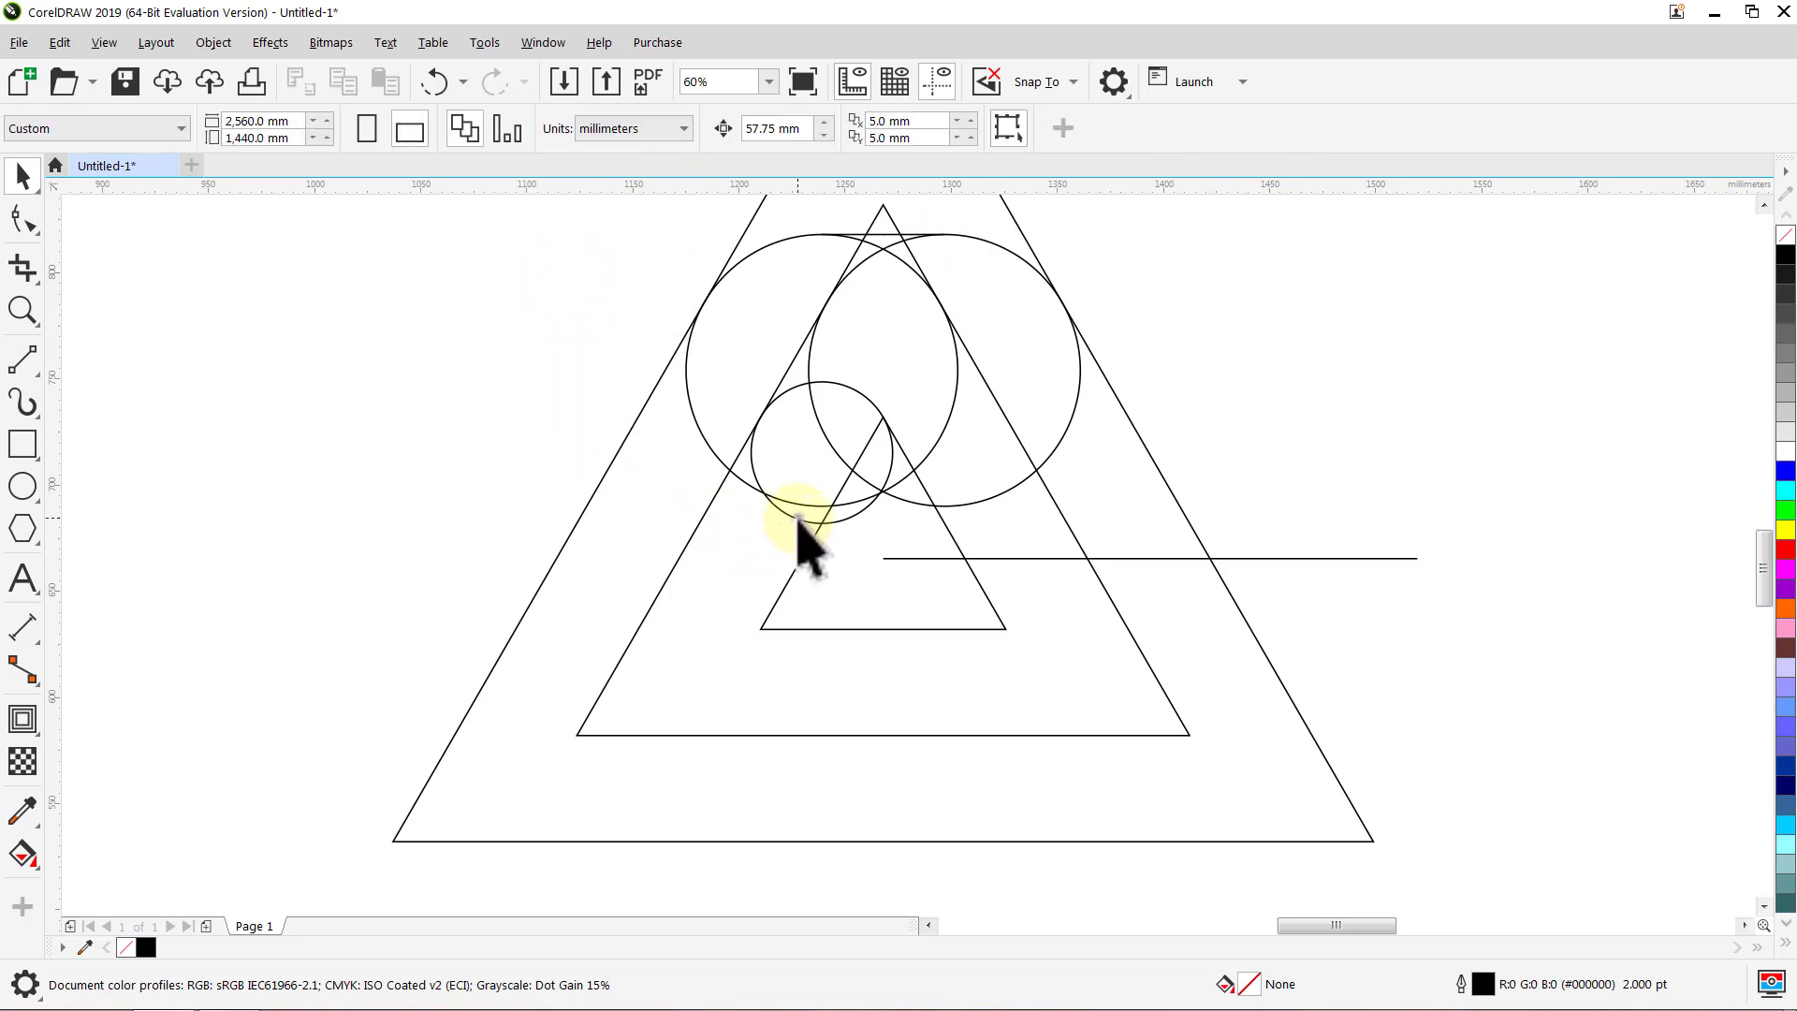
click(805, 521)
click(810, 513)
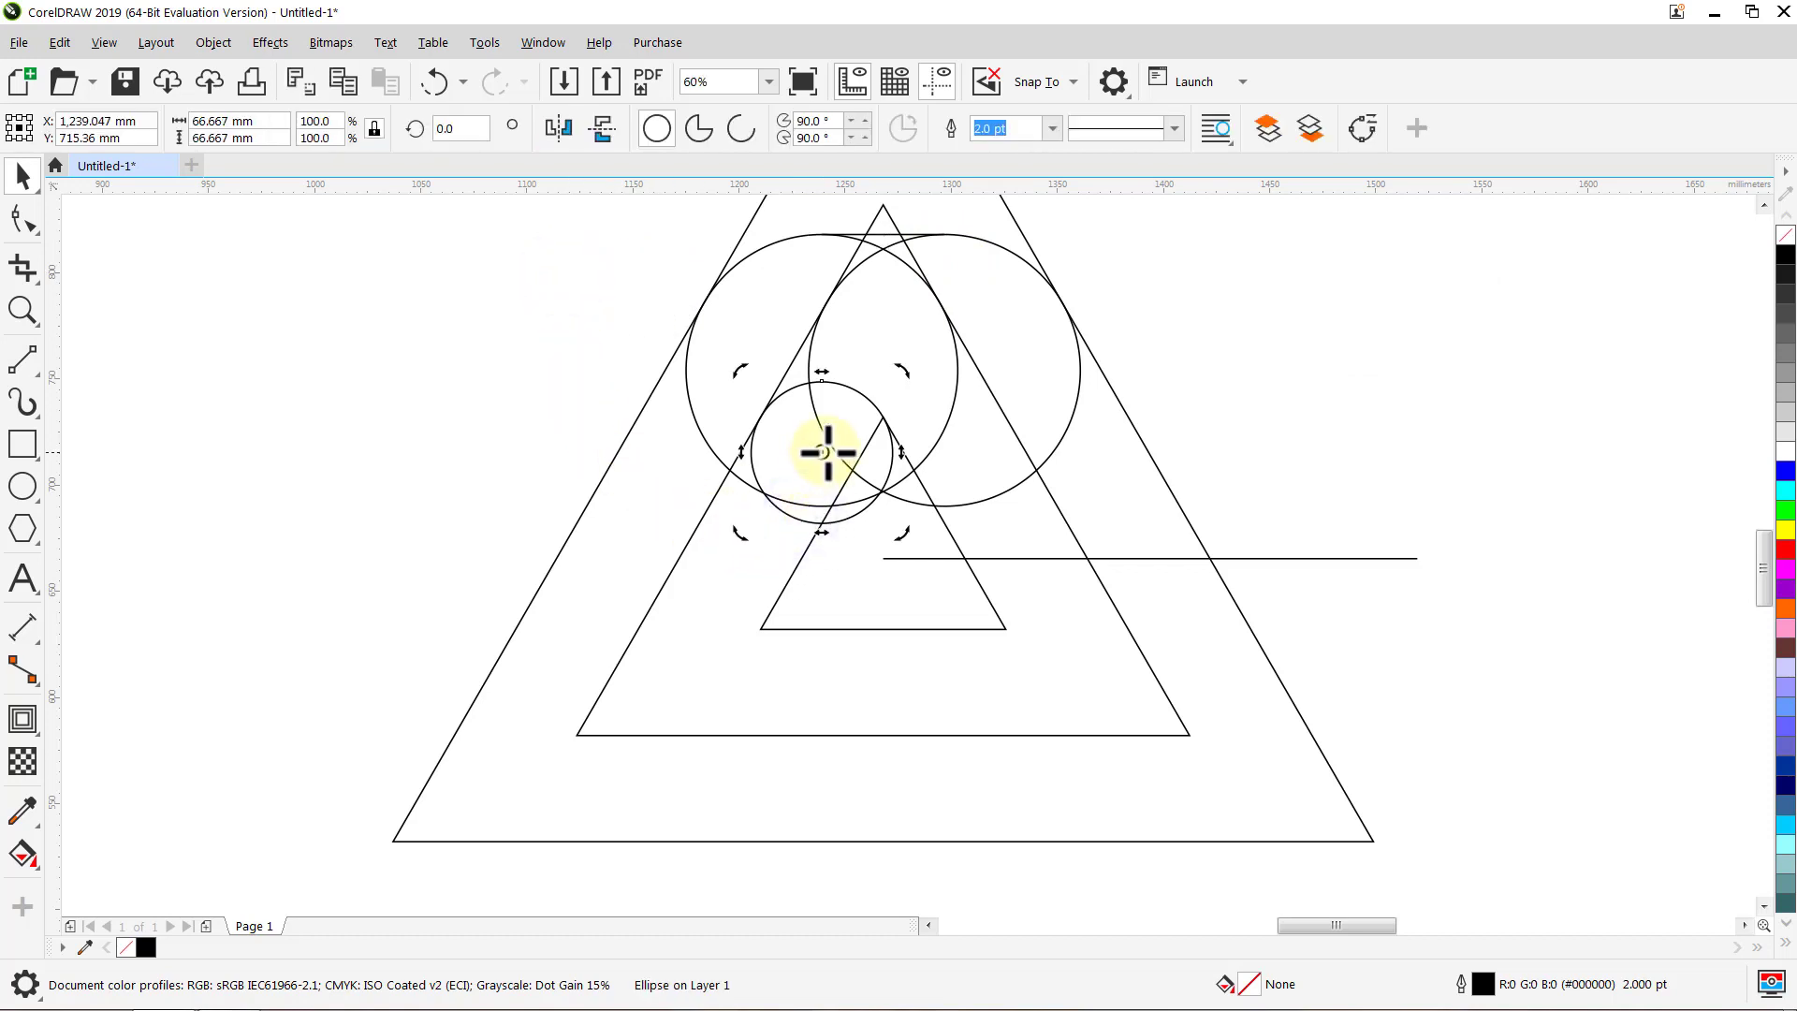
drag(828, 479, 879, 561)
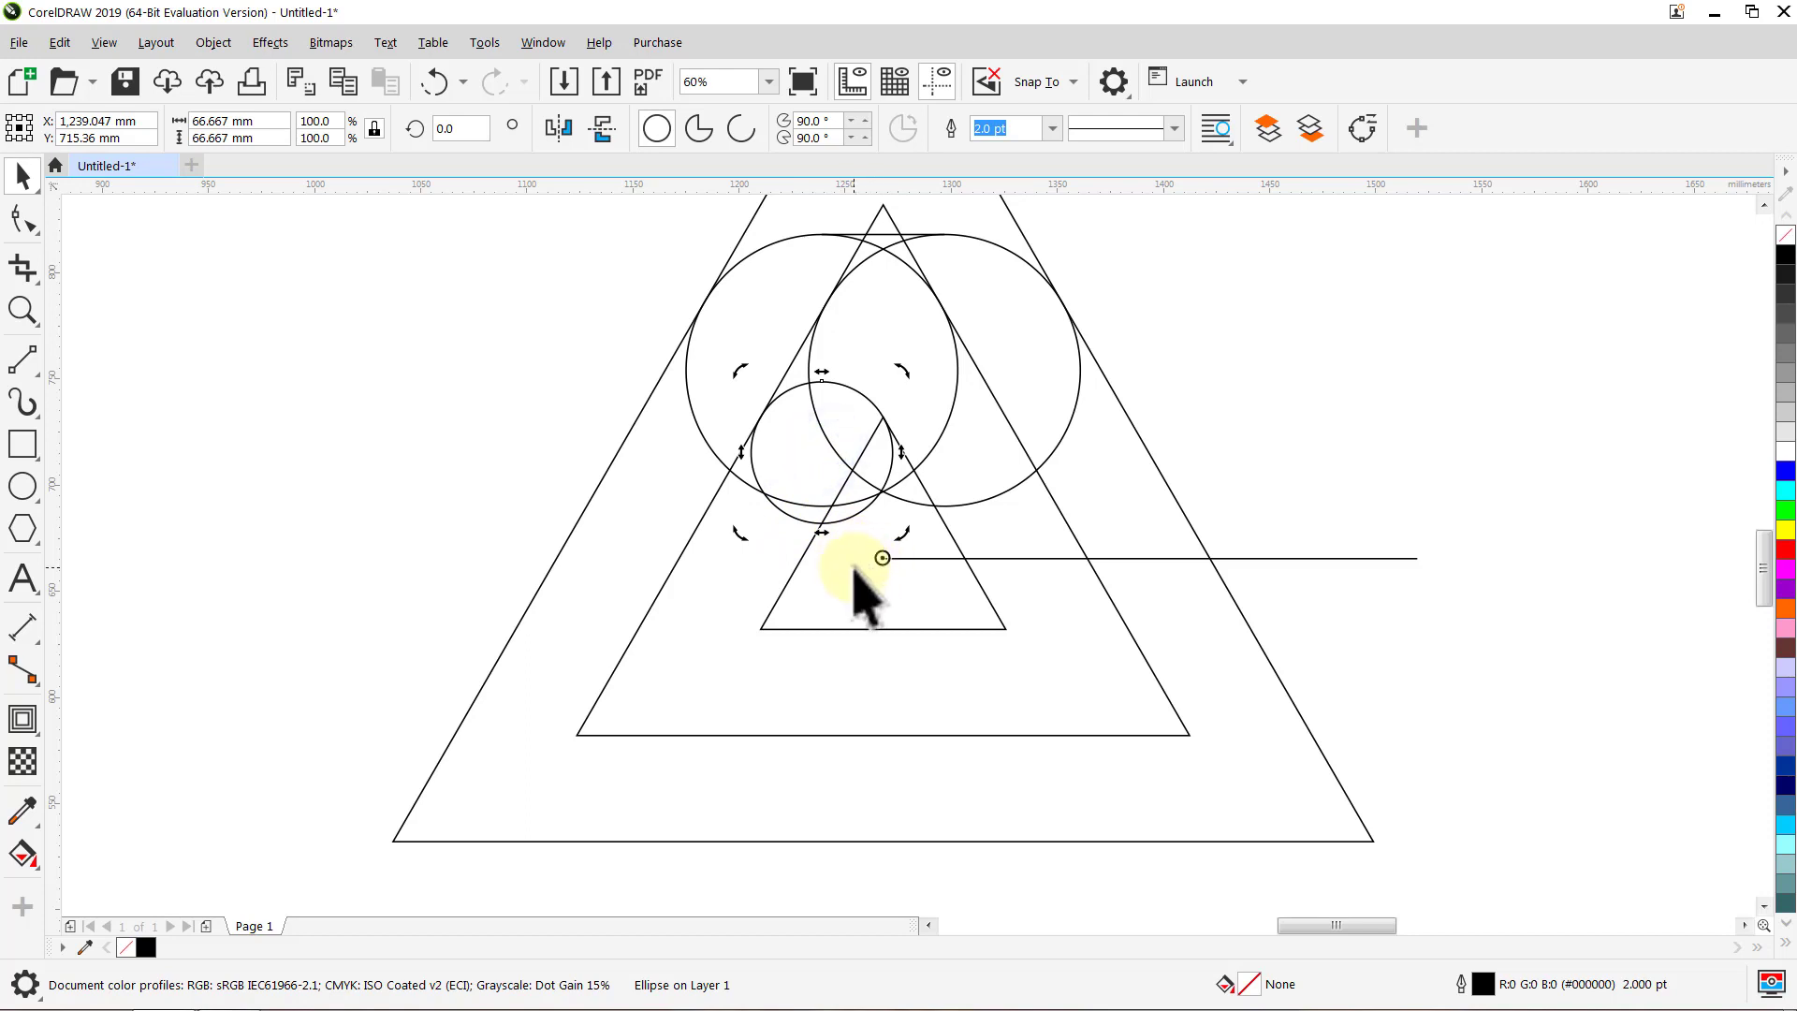
click(564, 461)
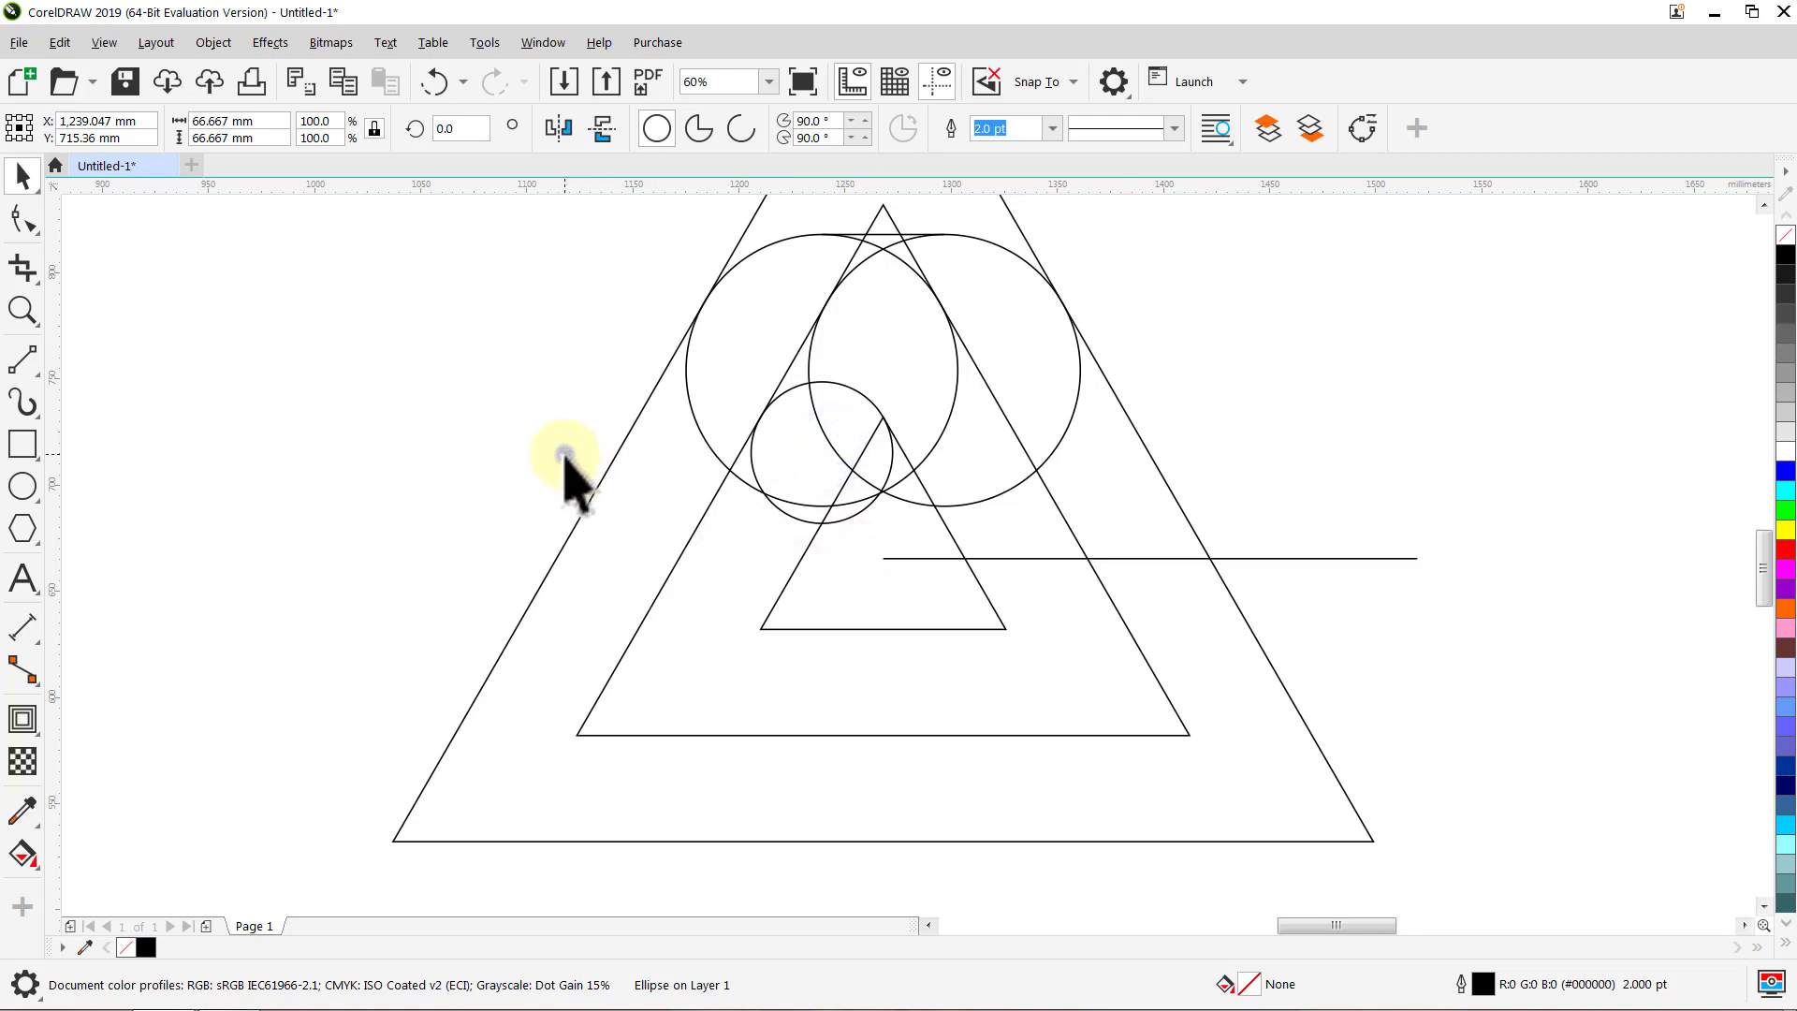
Step: Move the left large circle's center of rotation onto the left end of the long horizontal line
click(707, 442)
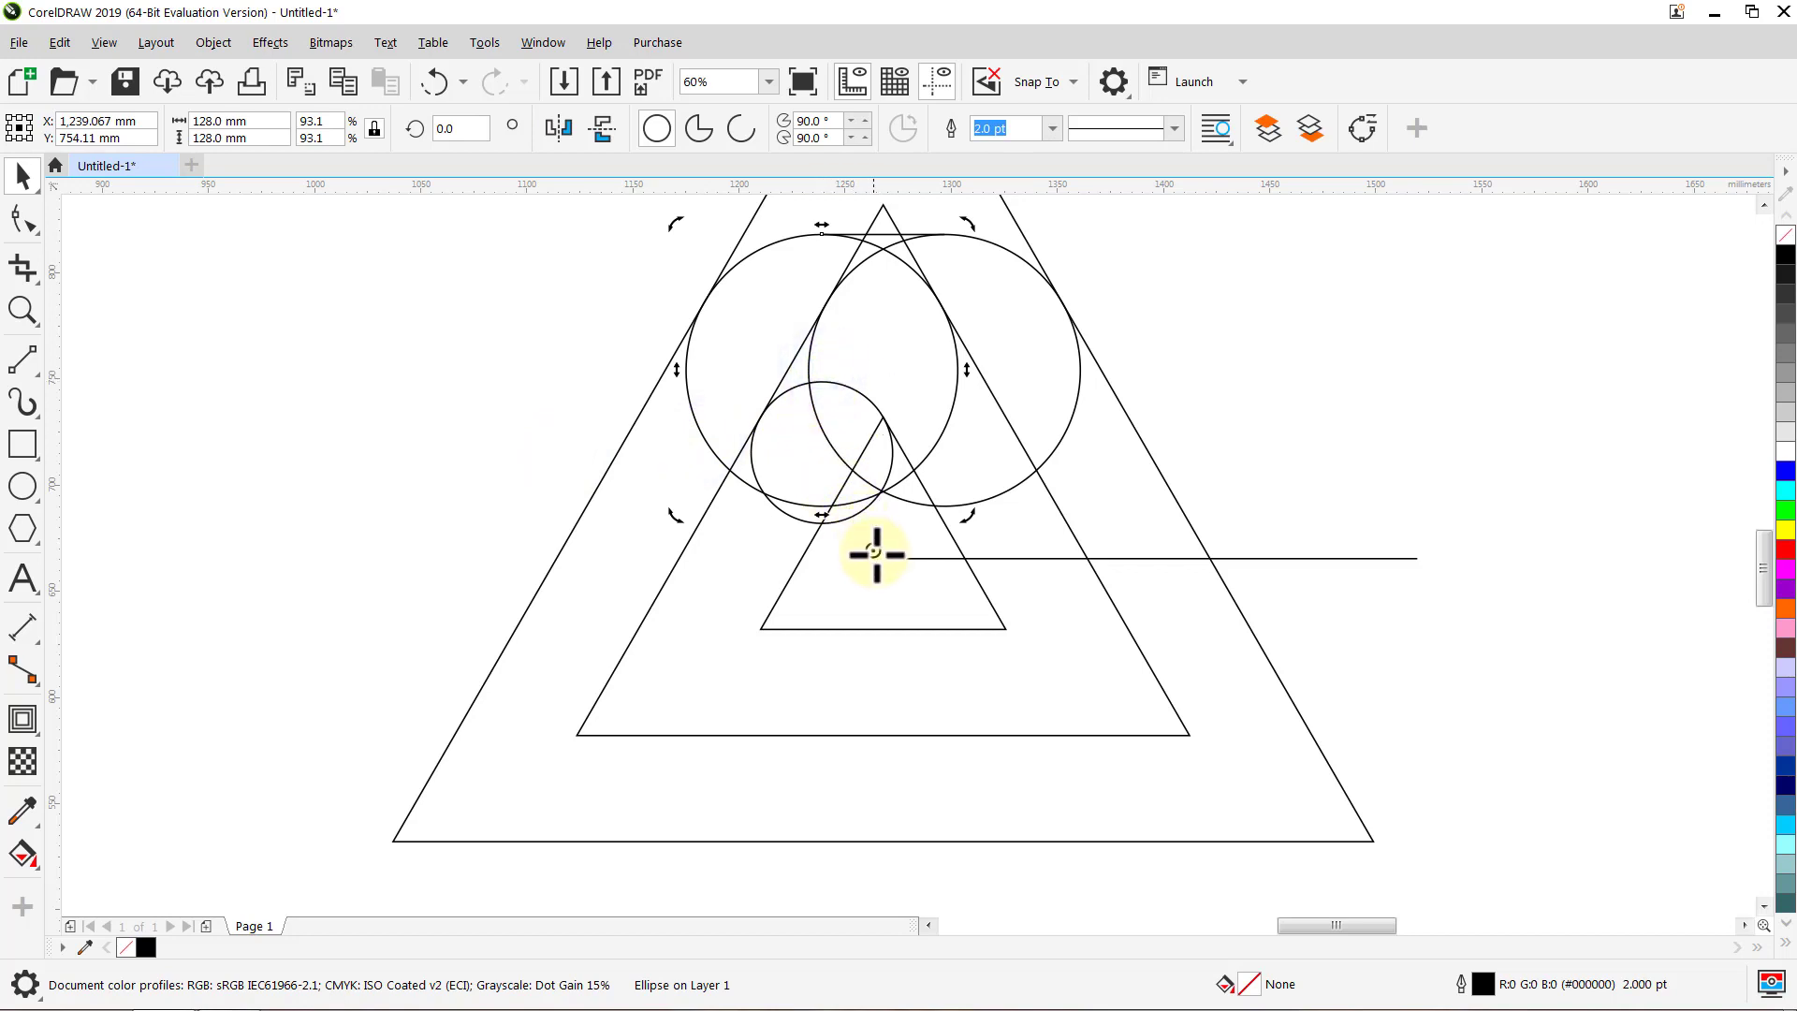
drag(882, 557, 882, 558)
click(510, 421)
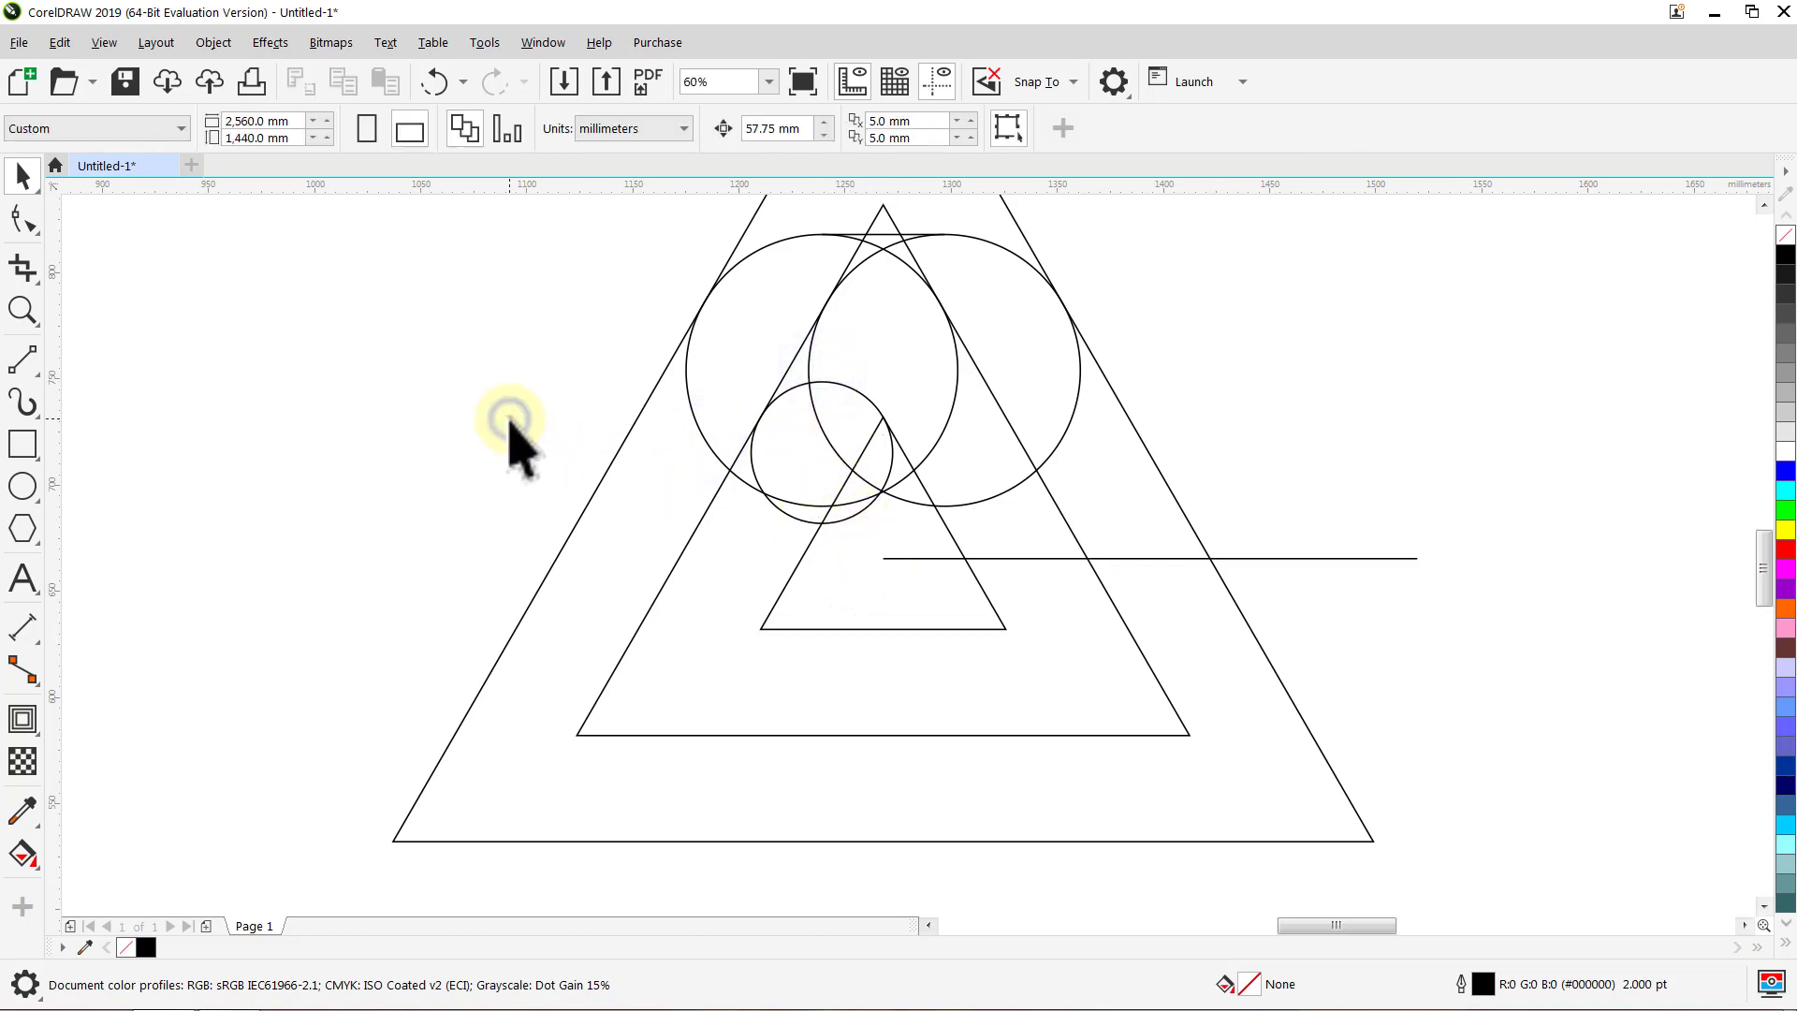
Step: Move the rotation centers of the right large circle and the short top line onto the left end of the long horizontal line
click(988, 506)
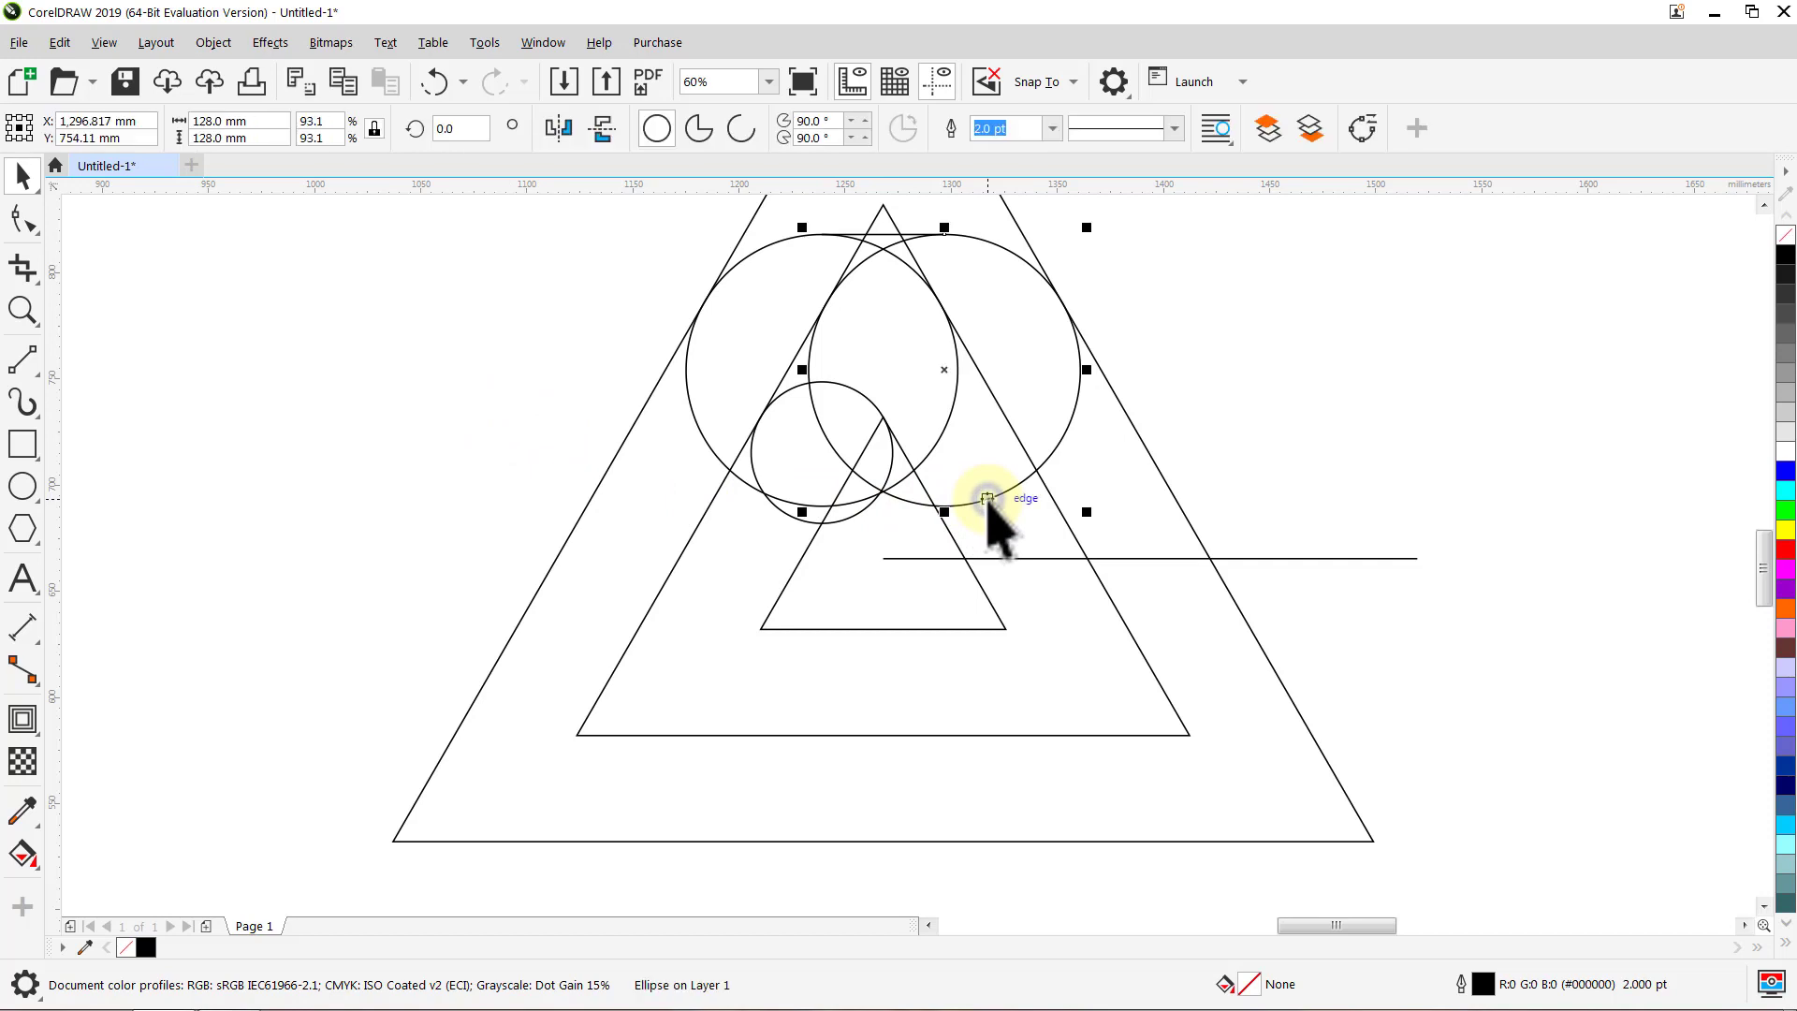
click(990, 502)
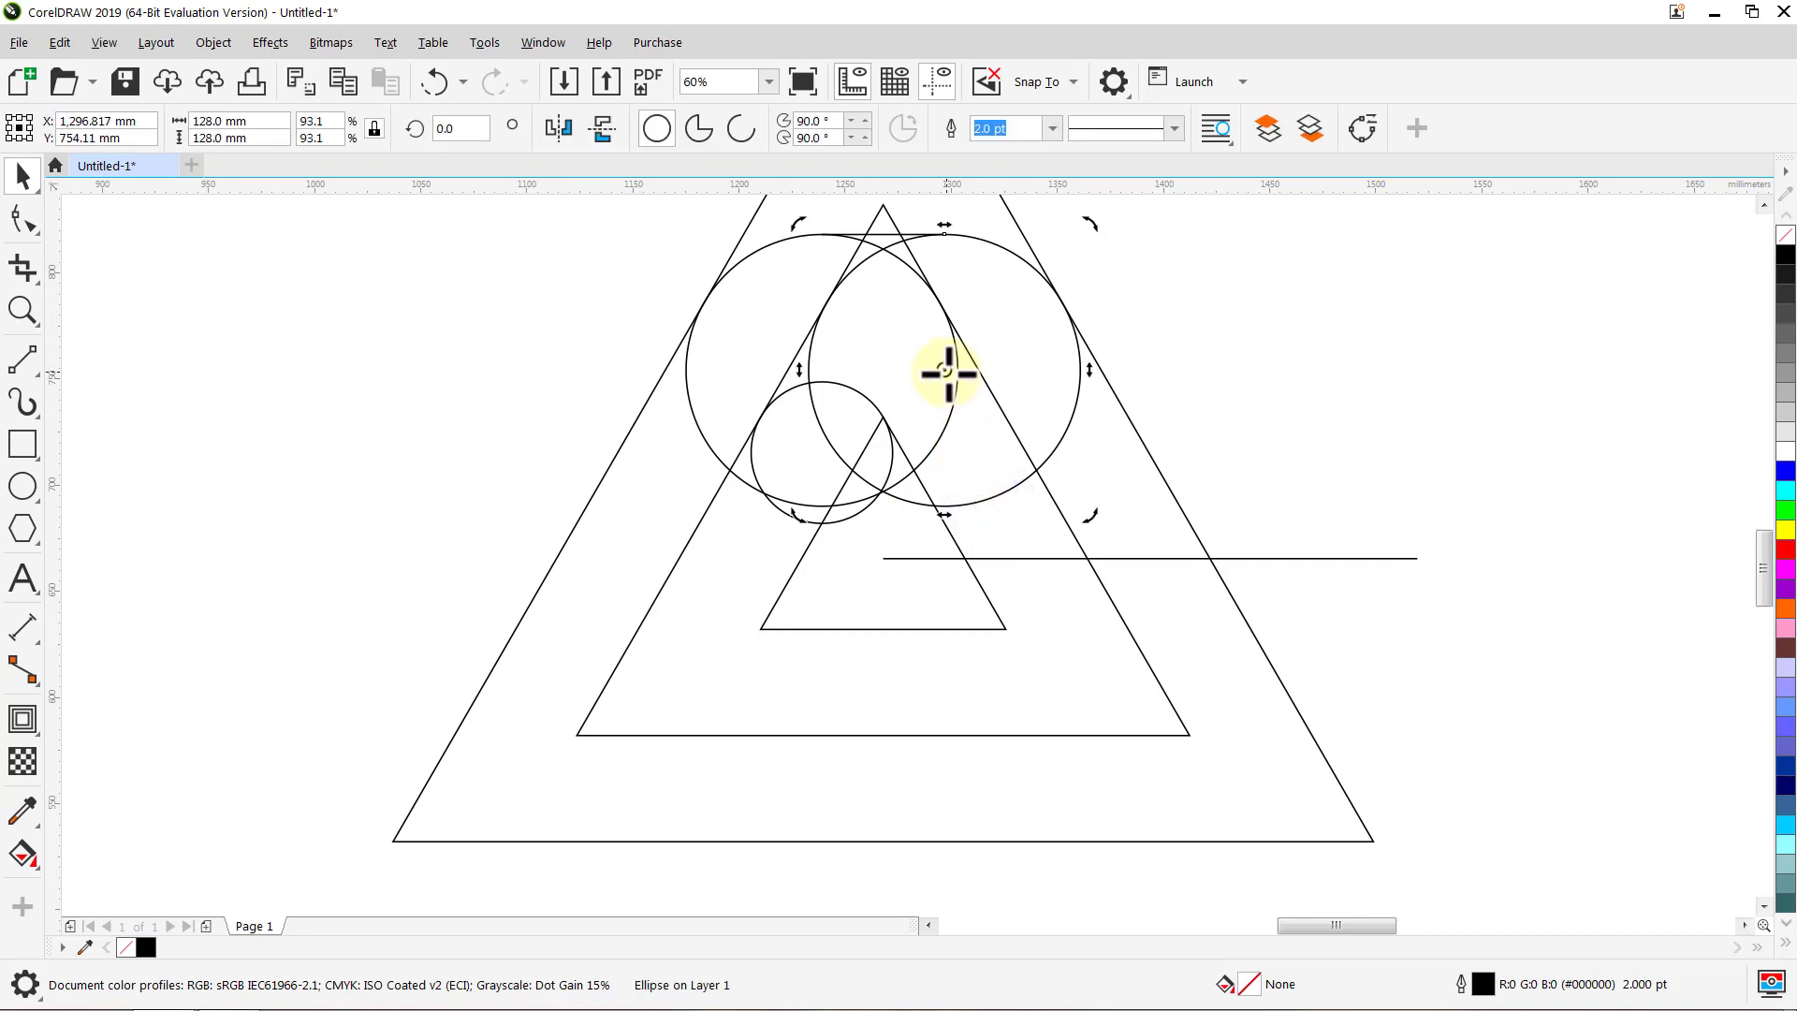
drag(910, 452, 884, 540)
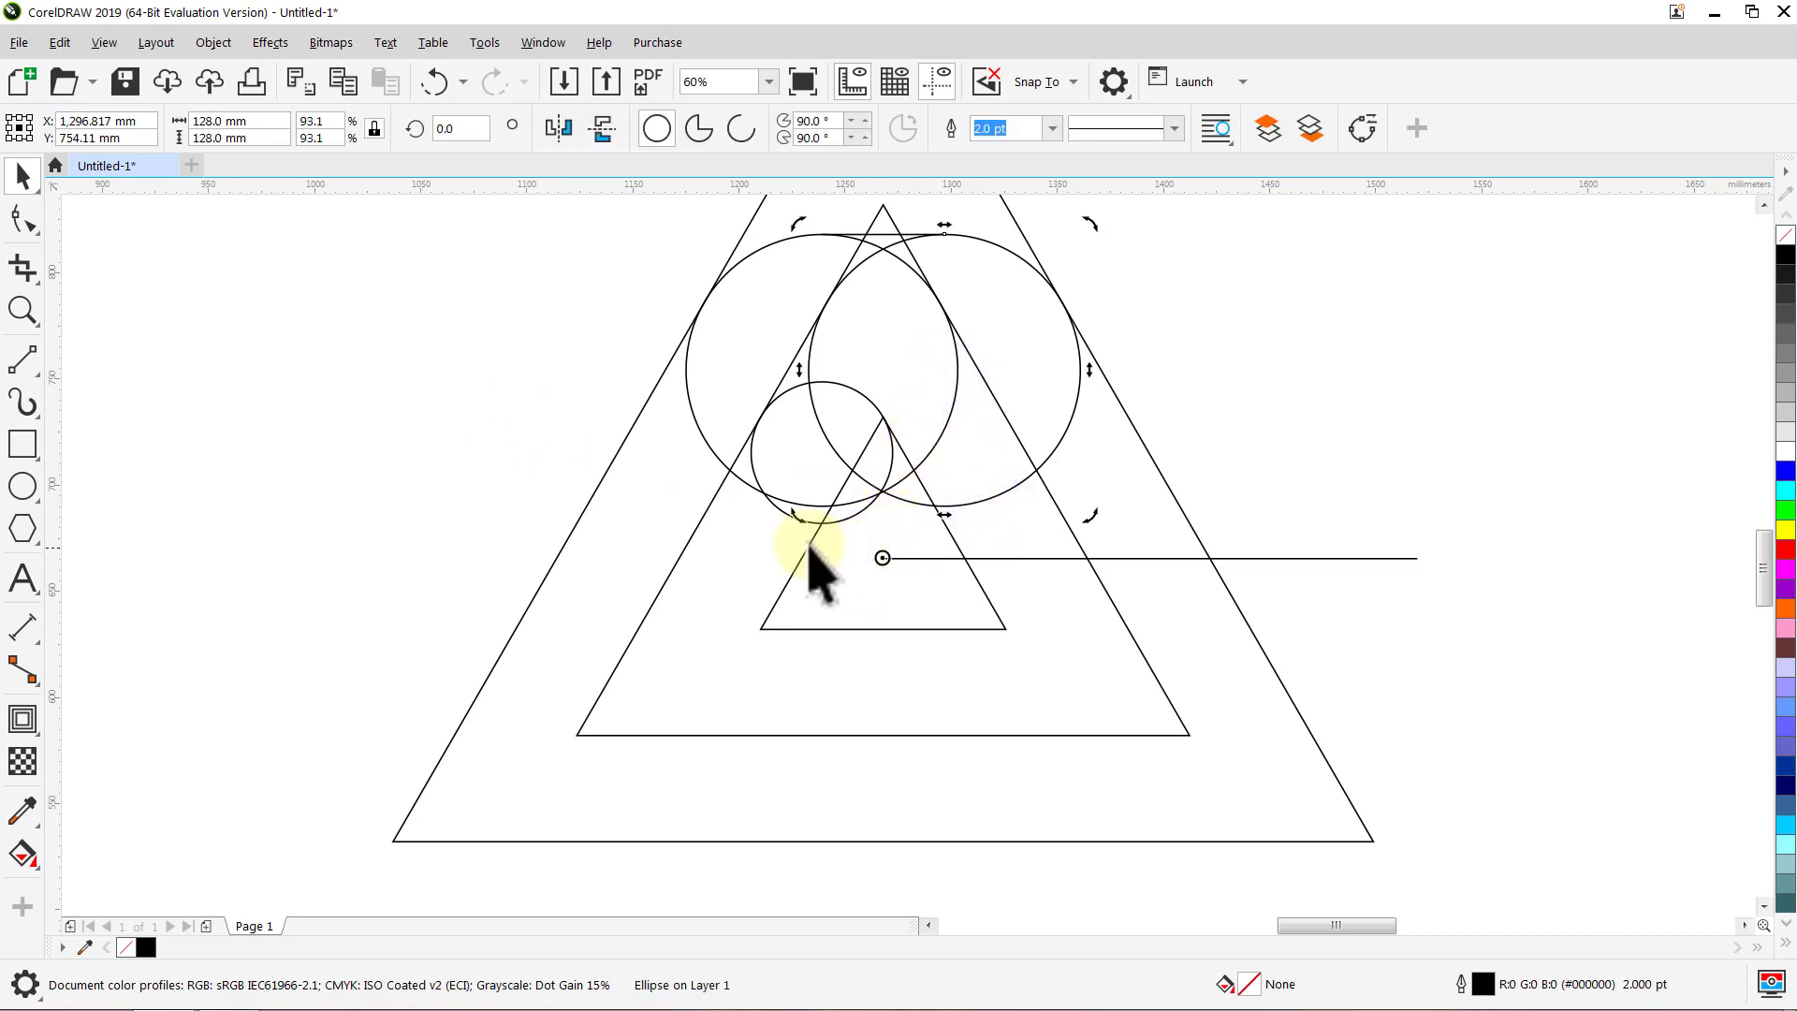
click(519, 449)
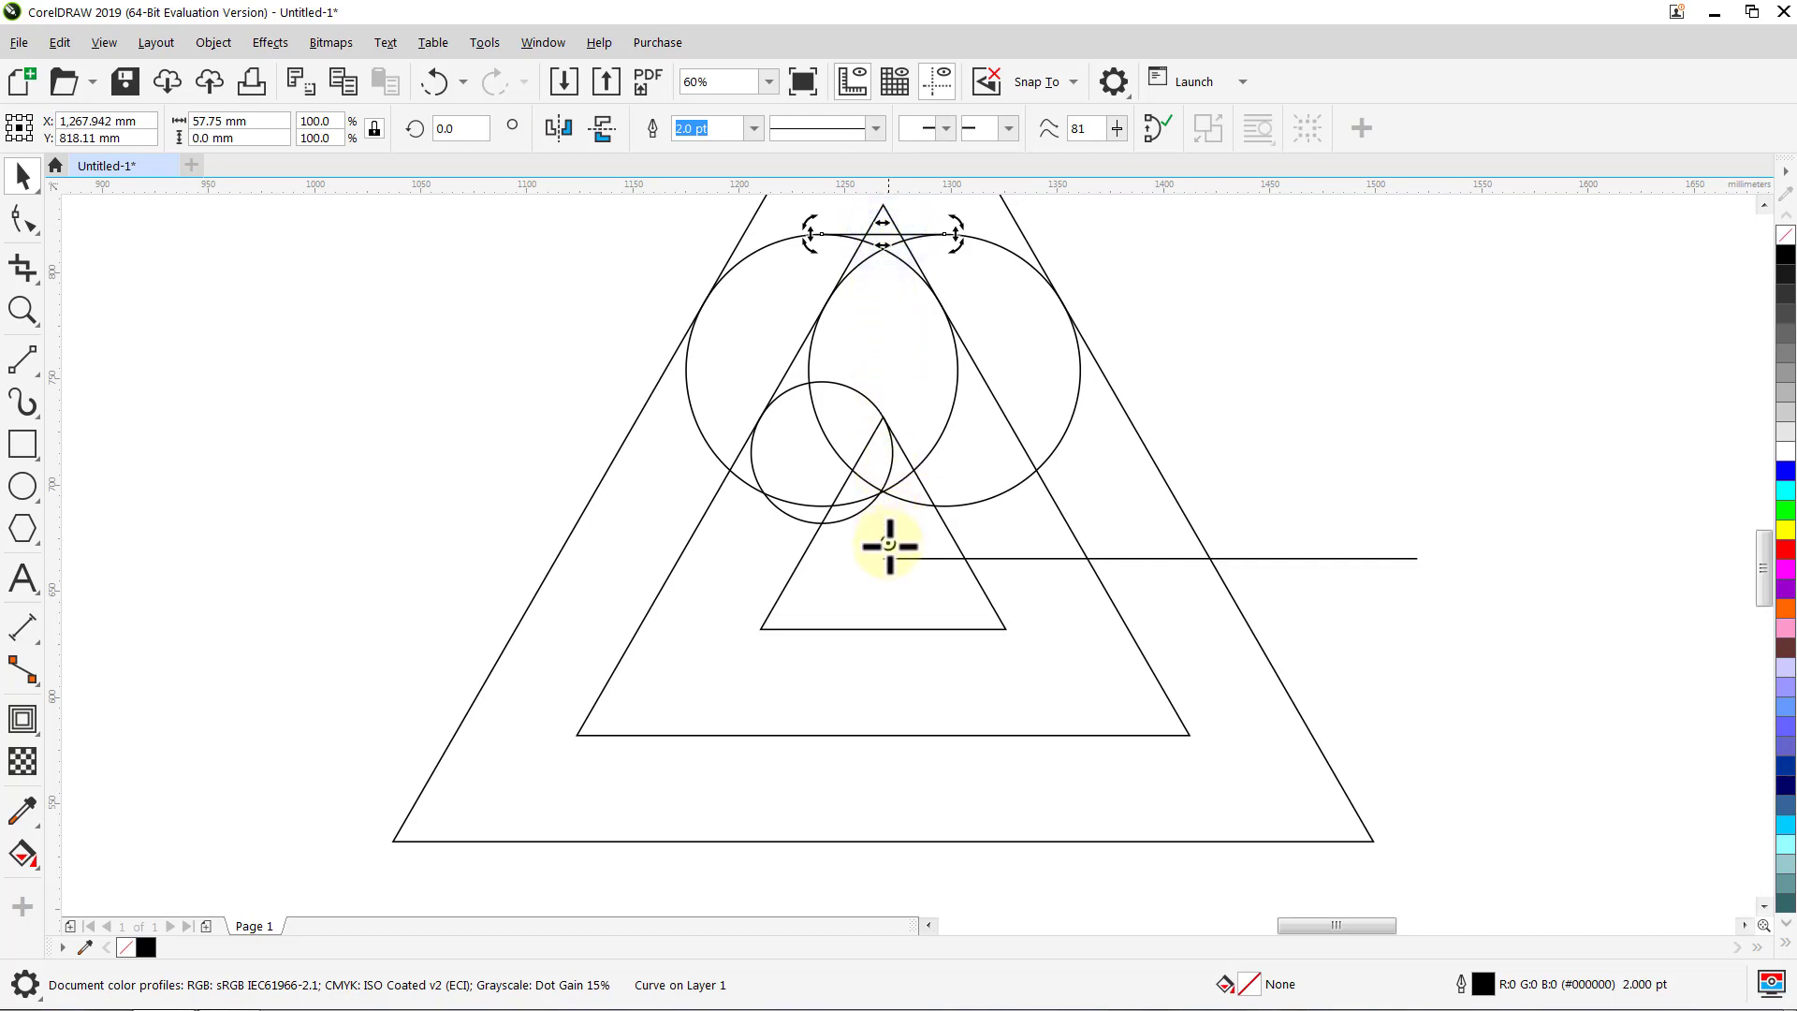
click(531, 468)
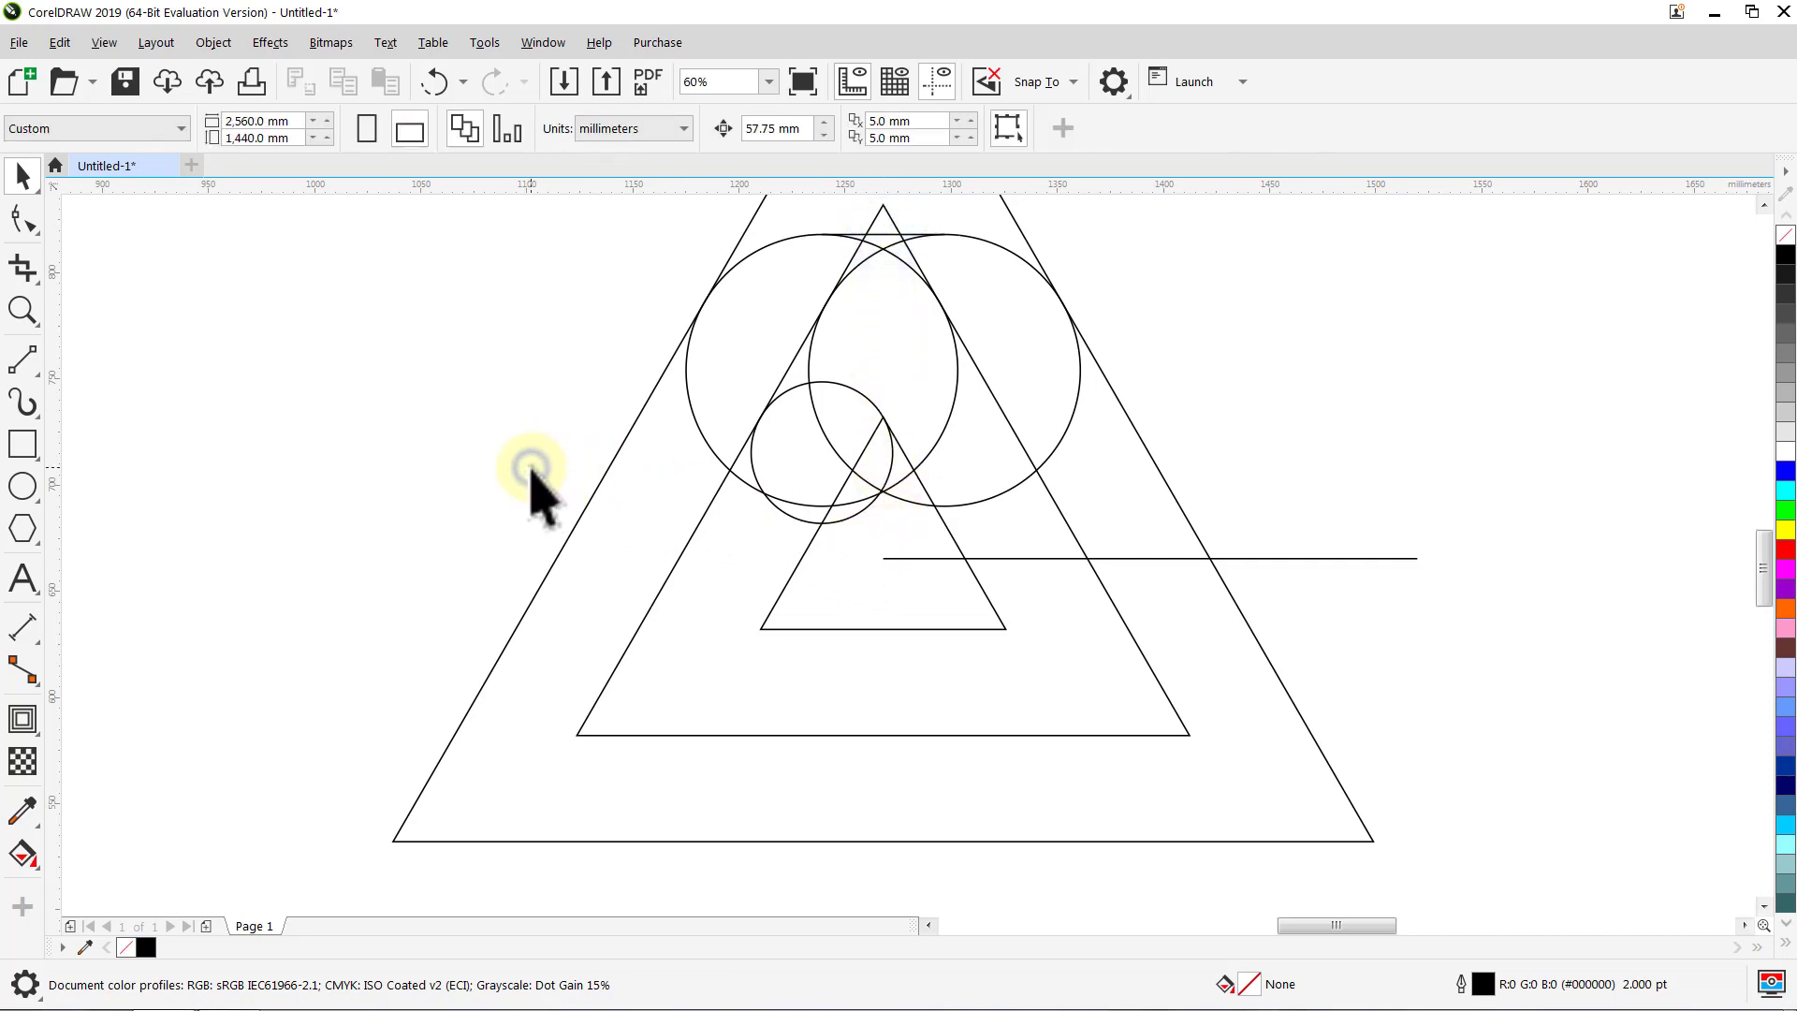
Step: Create two copies of the small circle rotated by 120° about its relocated center, using the Rotate transformation
click(542, 42)
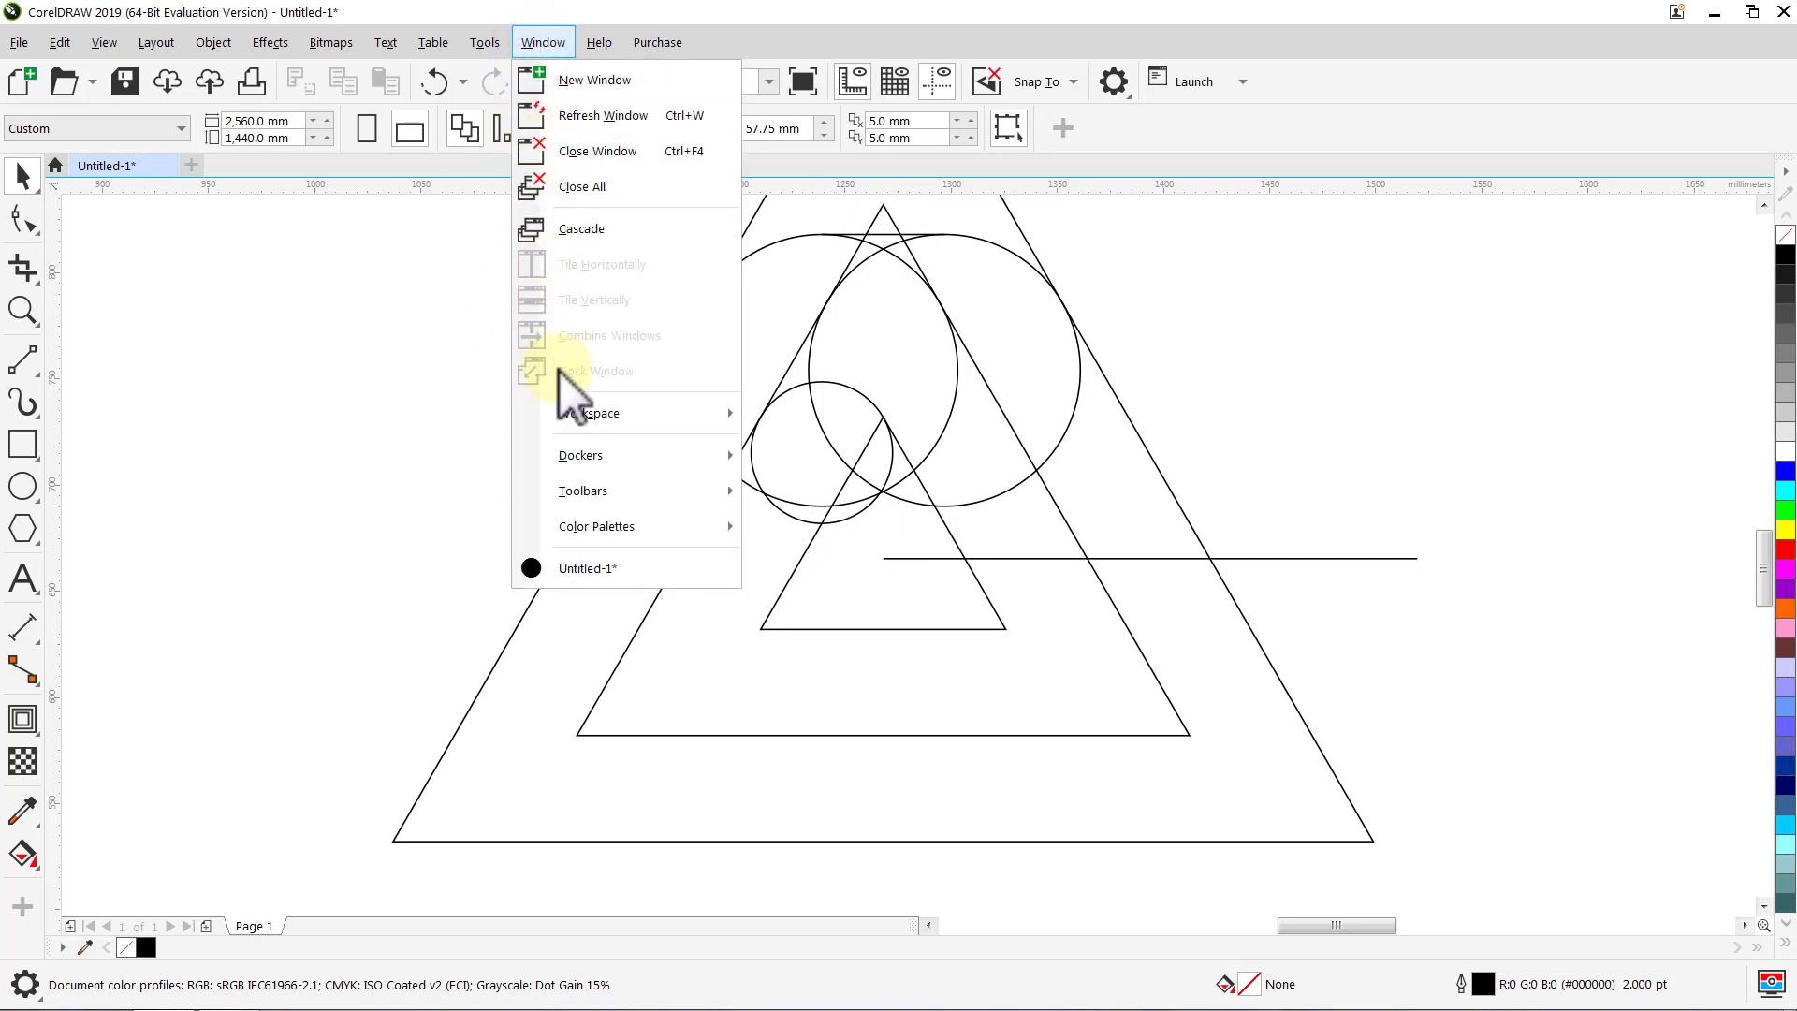
mouse_move(575, 451)
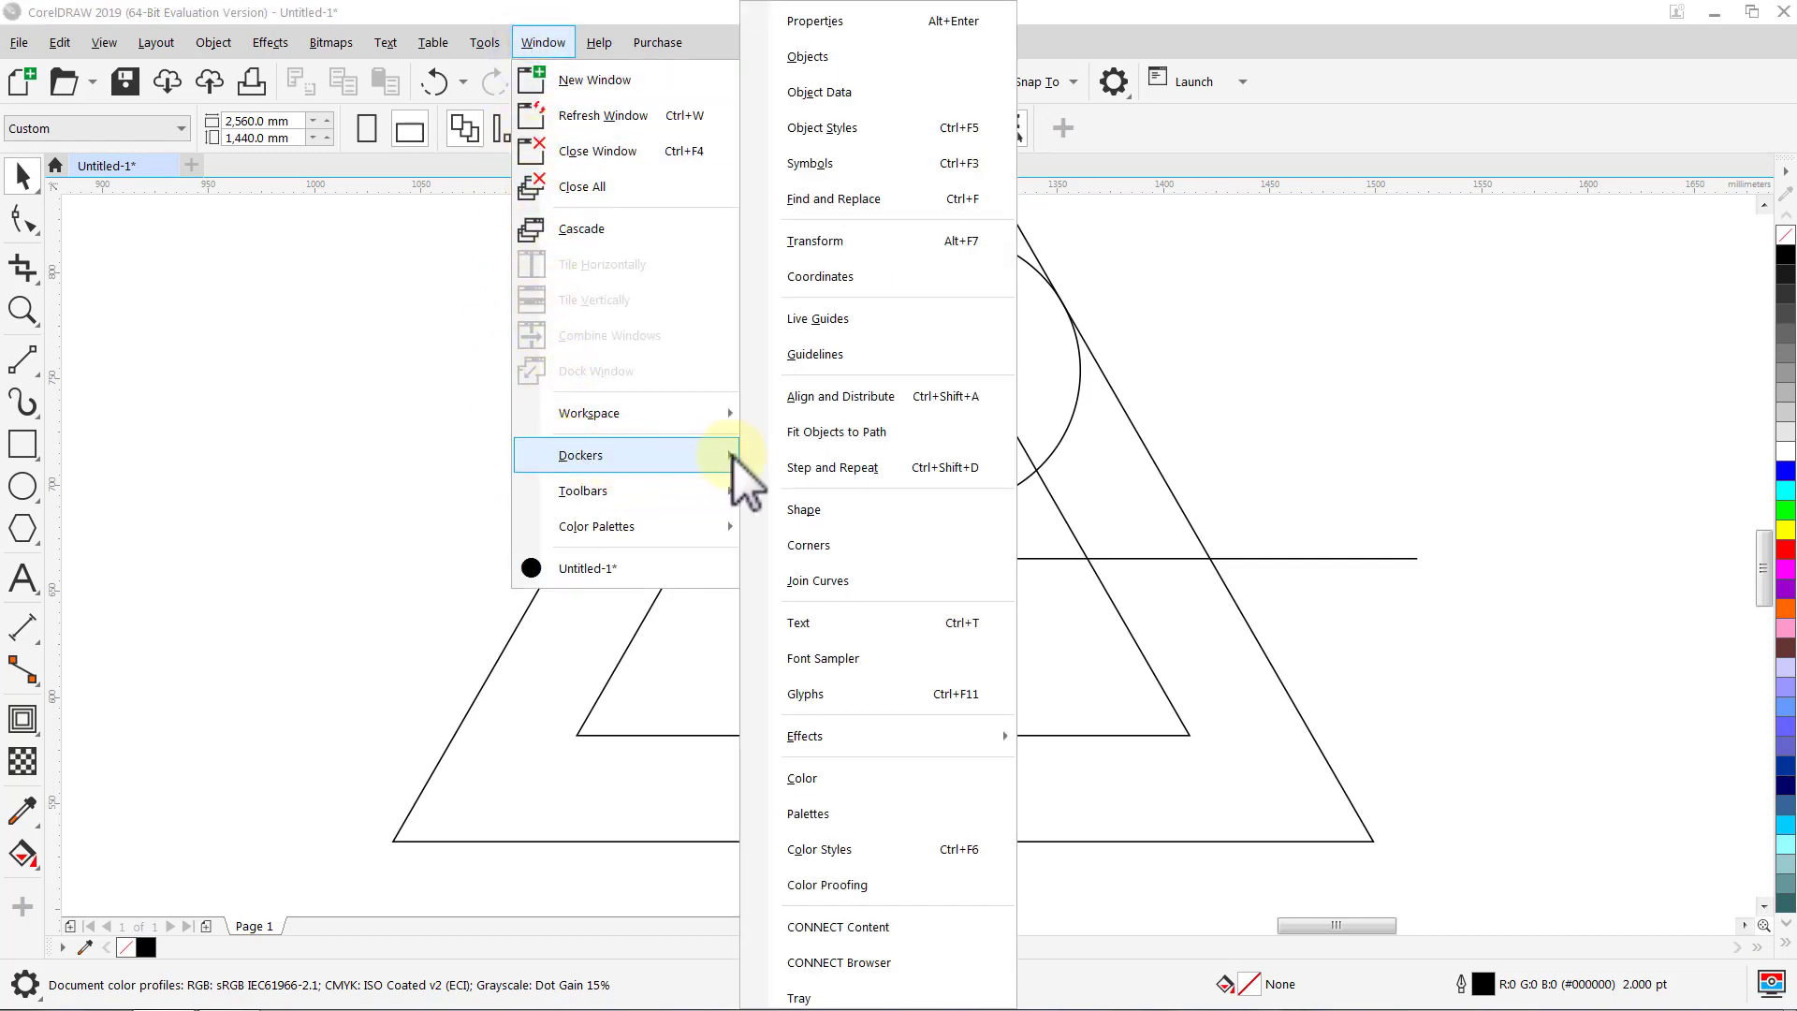
click(873, 245)
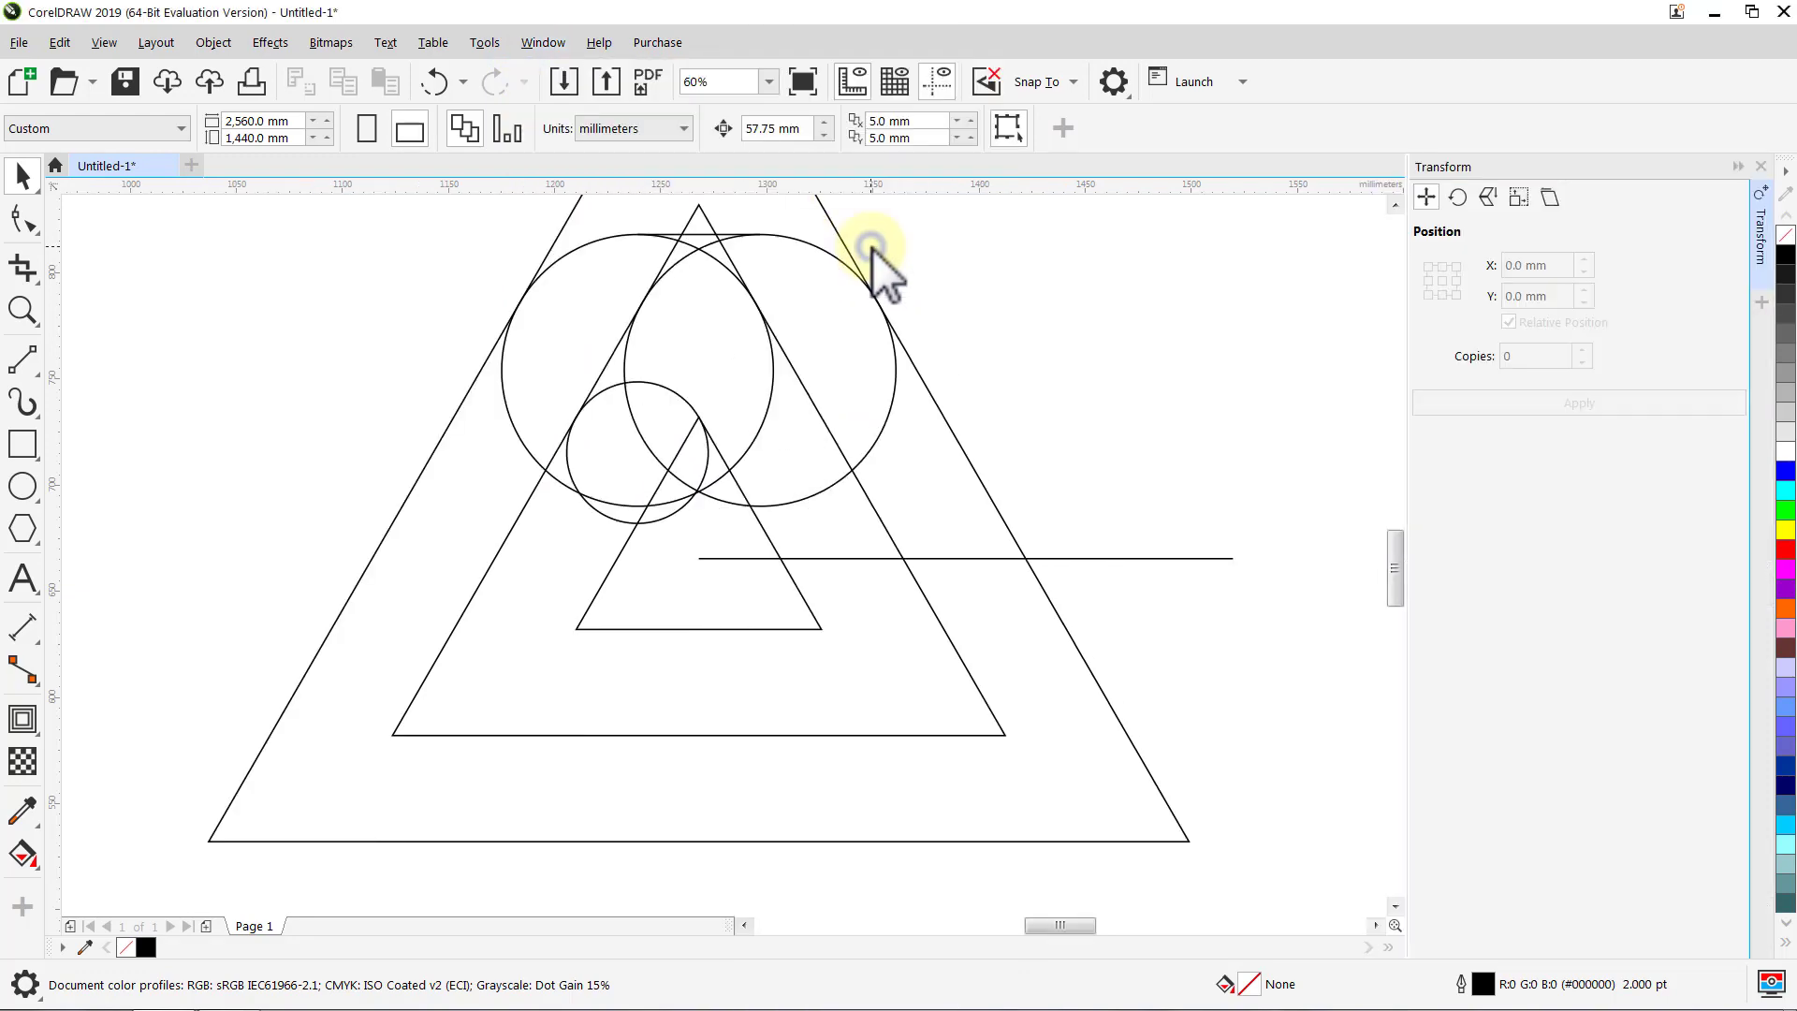
click(613, 522)
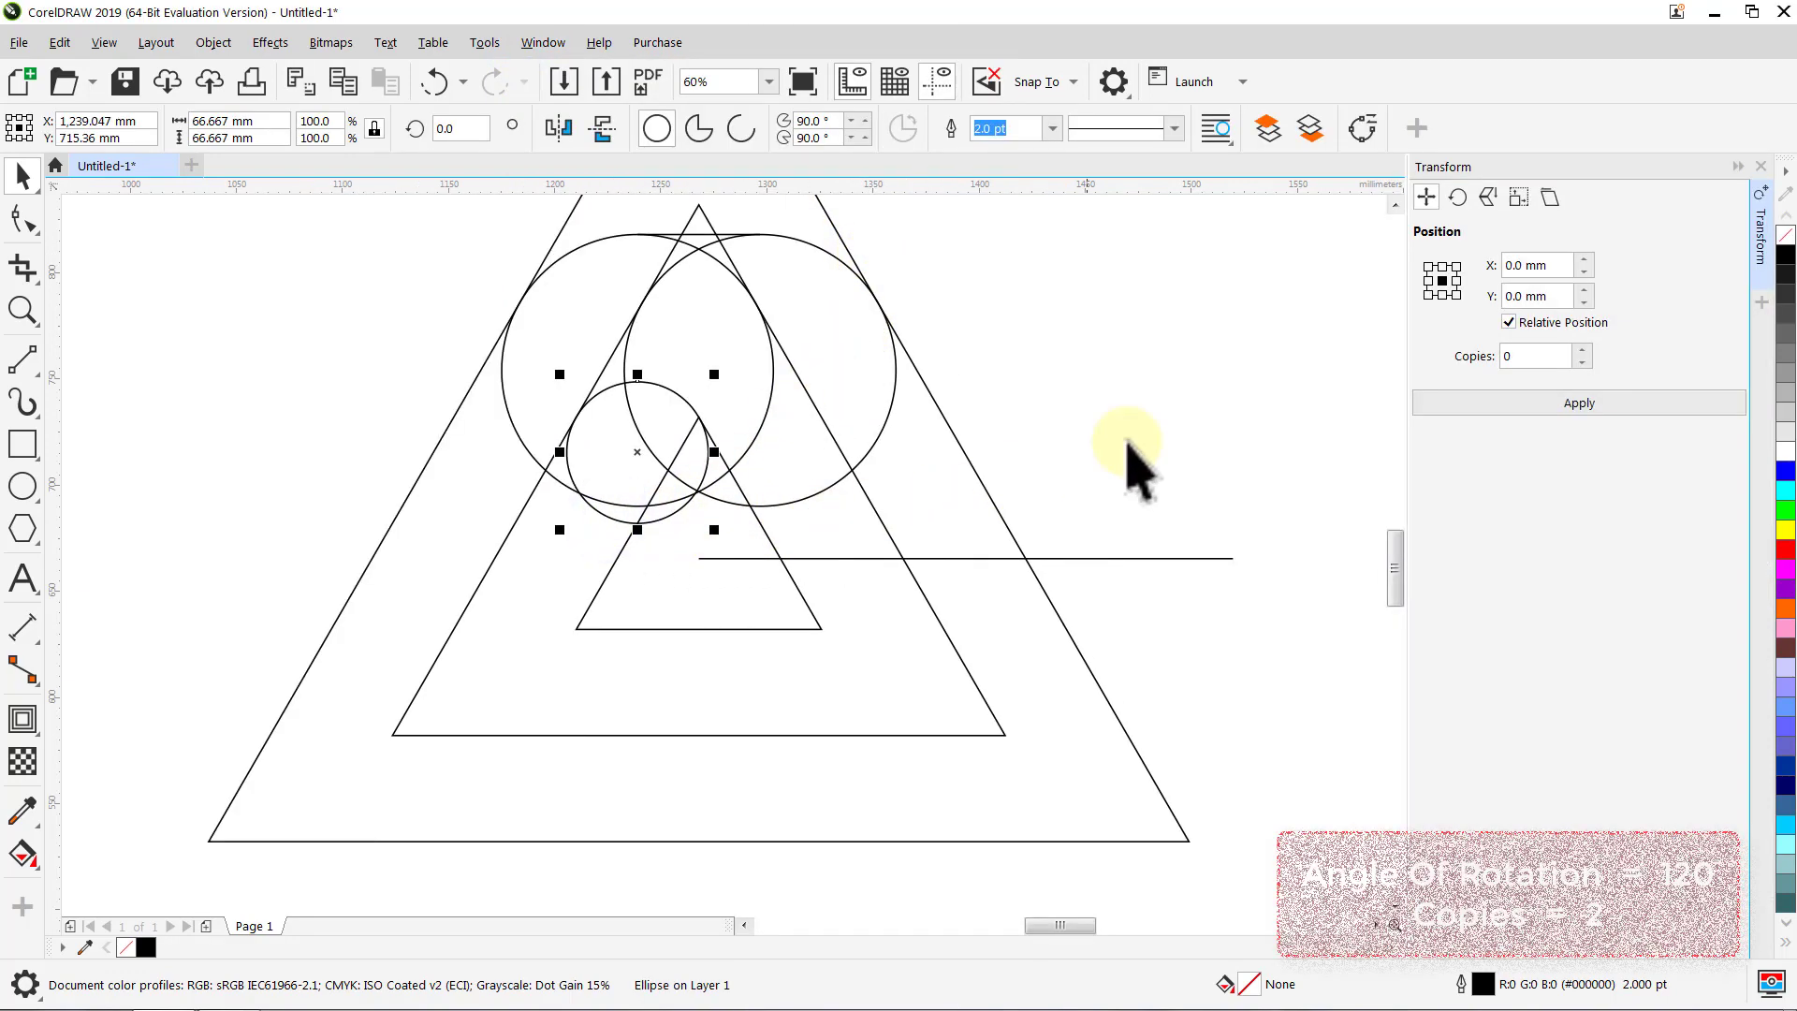
click(1457, 197)
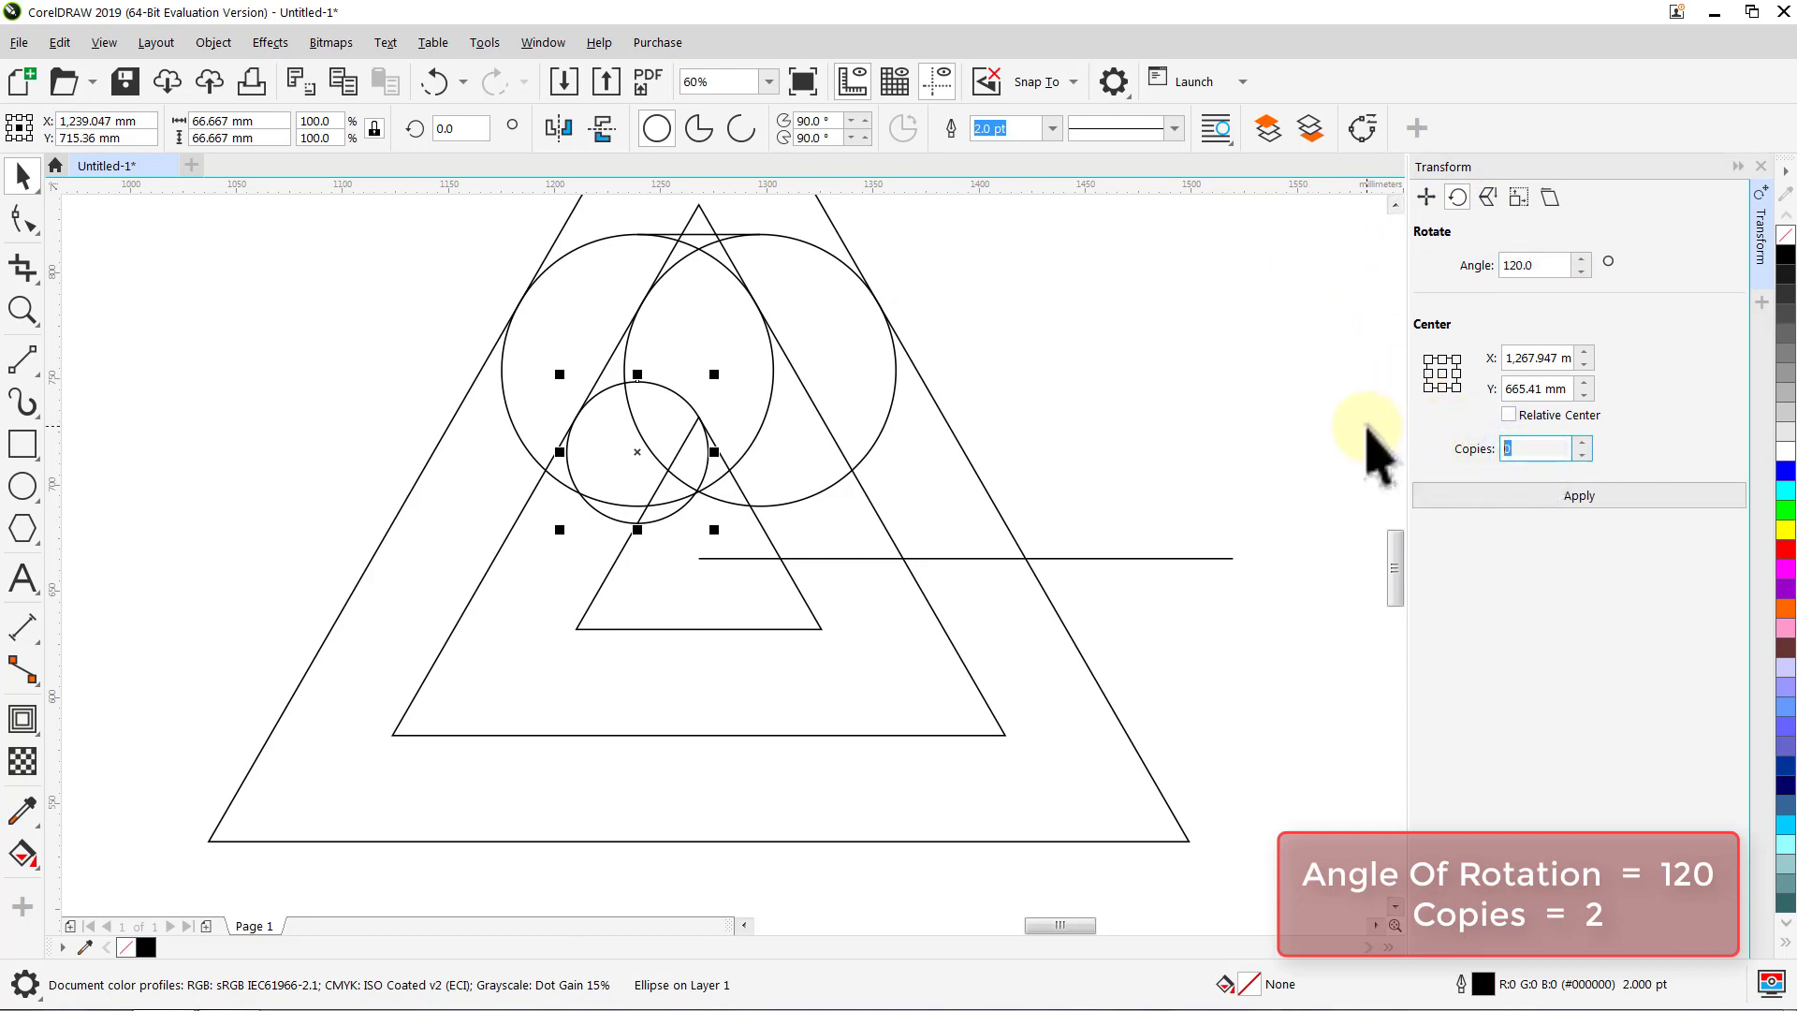
click(1526, 503)
click(1331, 428)
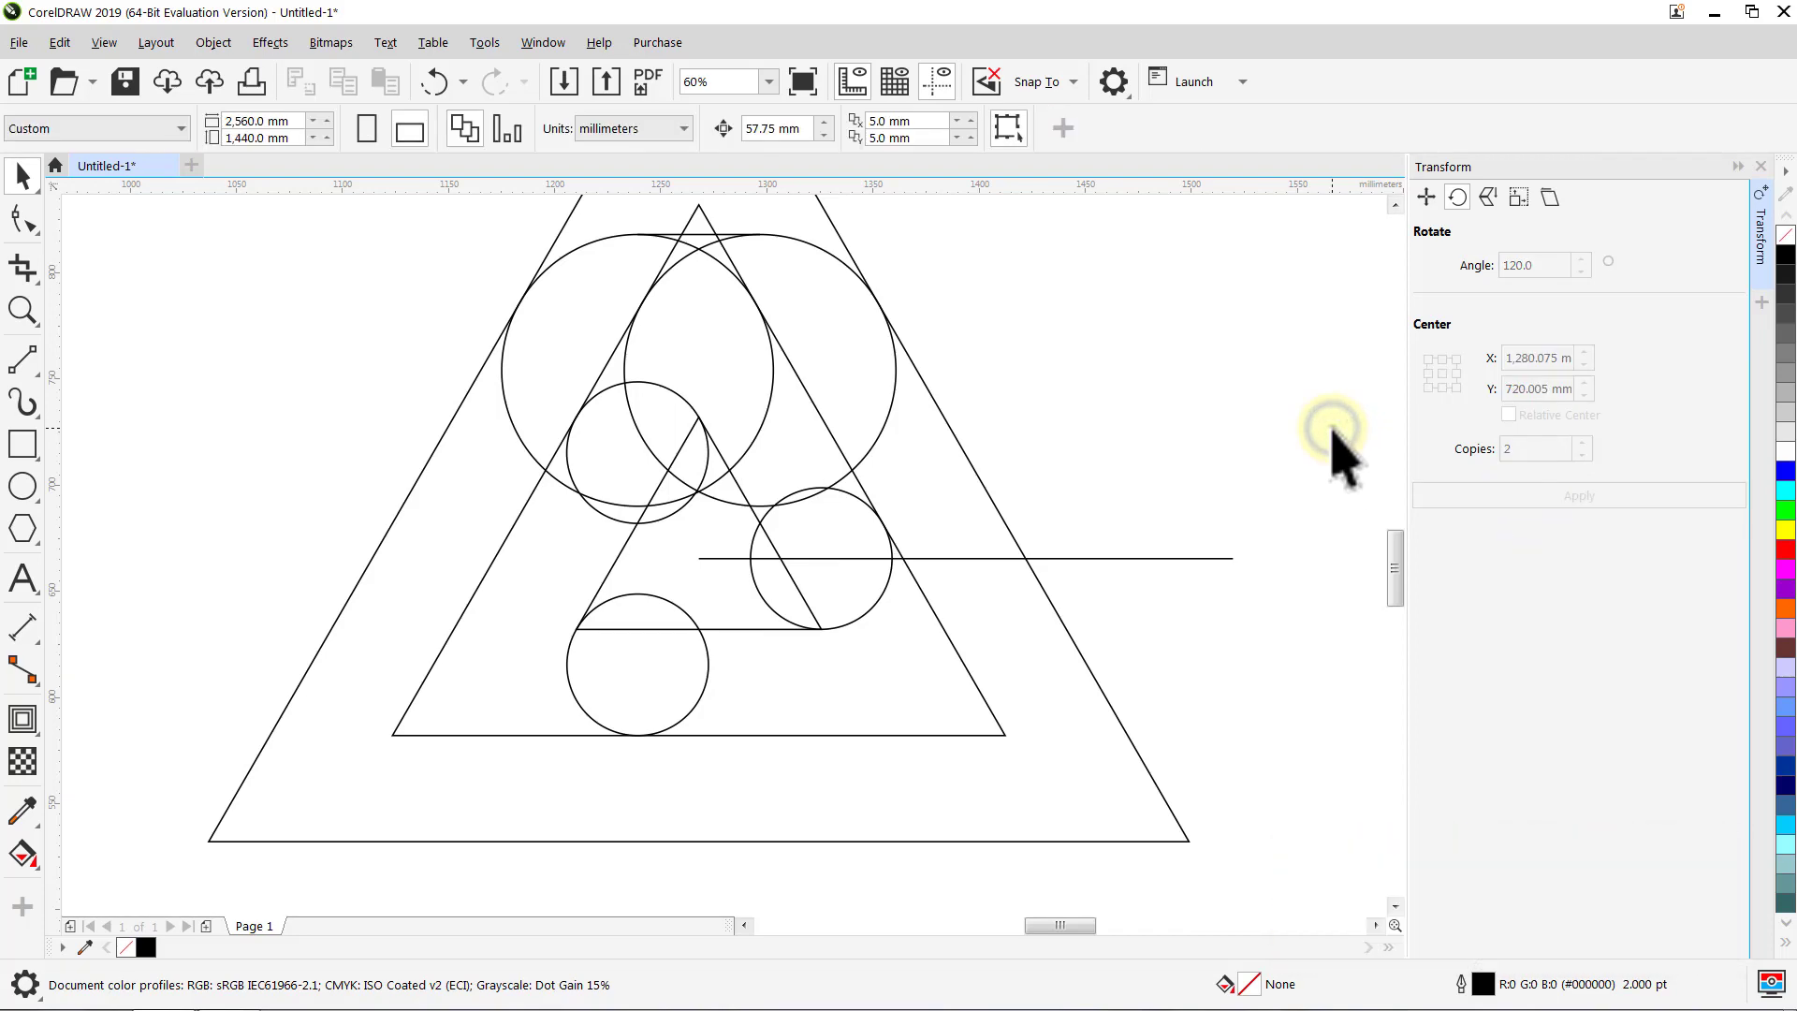
Step: Create two rotated copies of each of the two upper large circles at 120° about their relocated centers
click(515, 431)
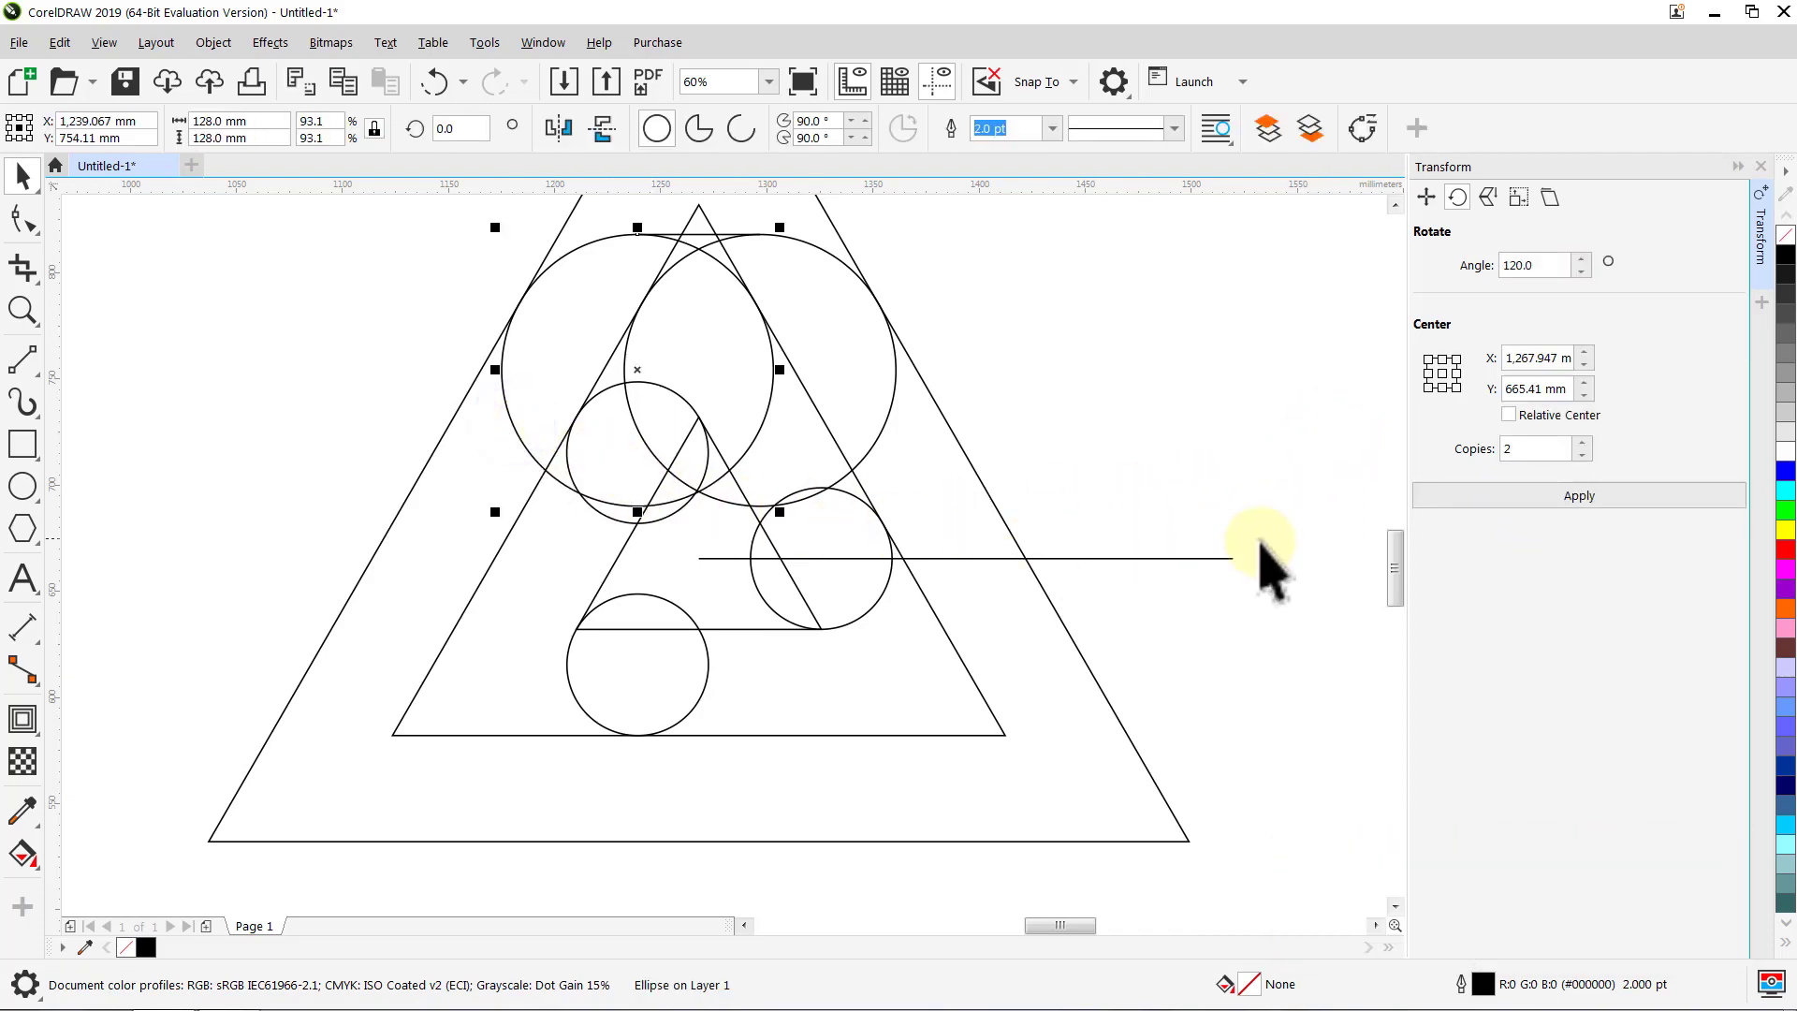
click(1556, 505)
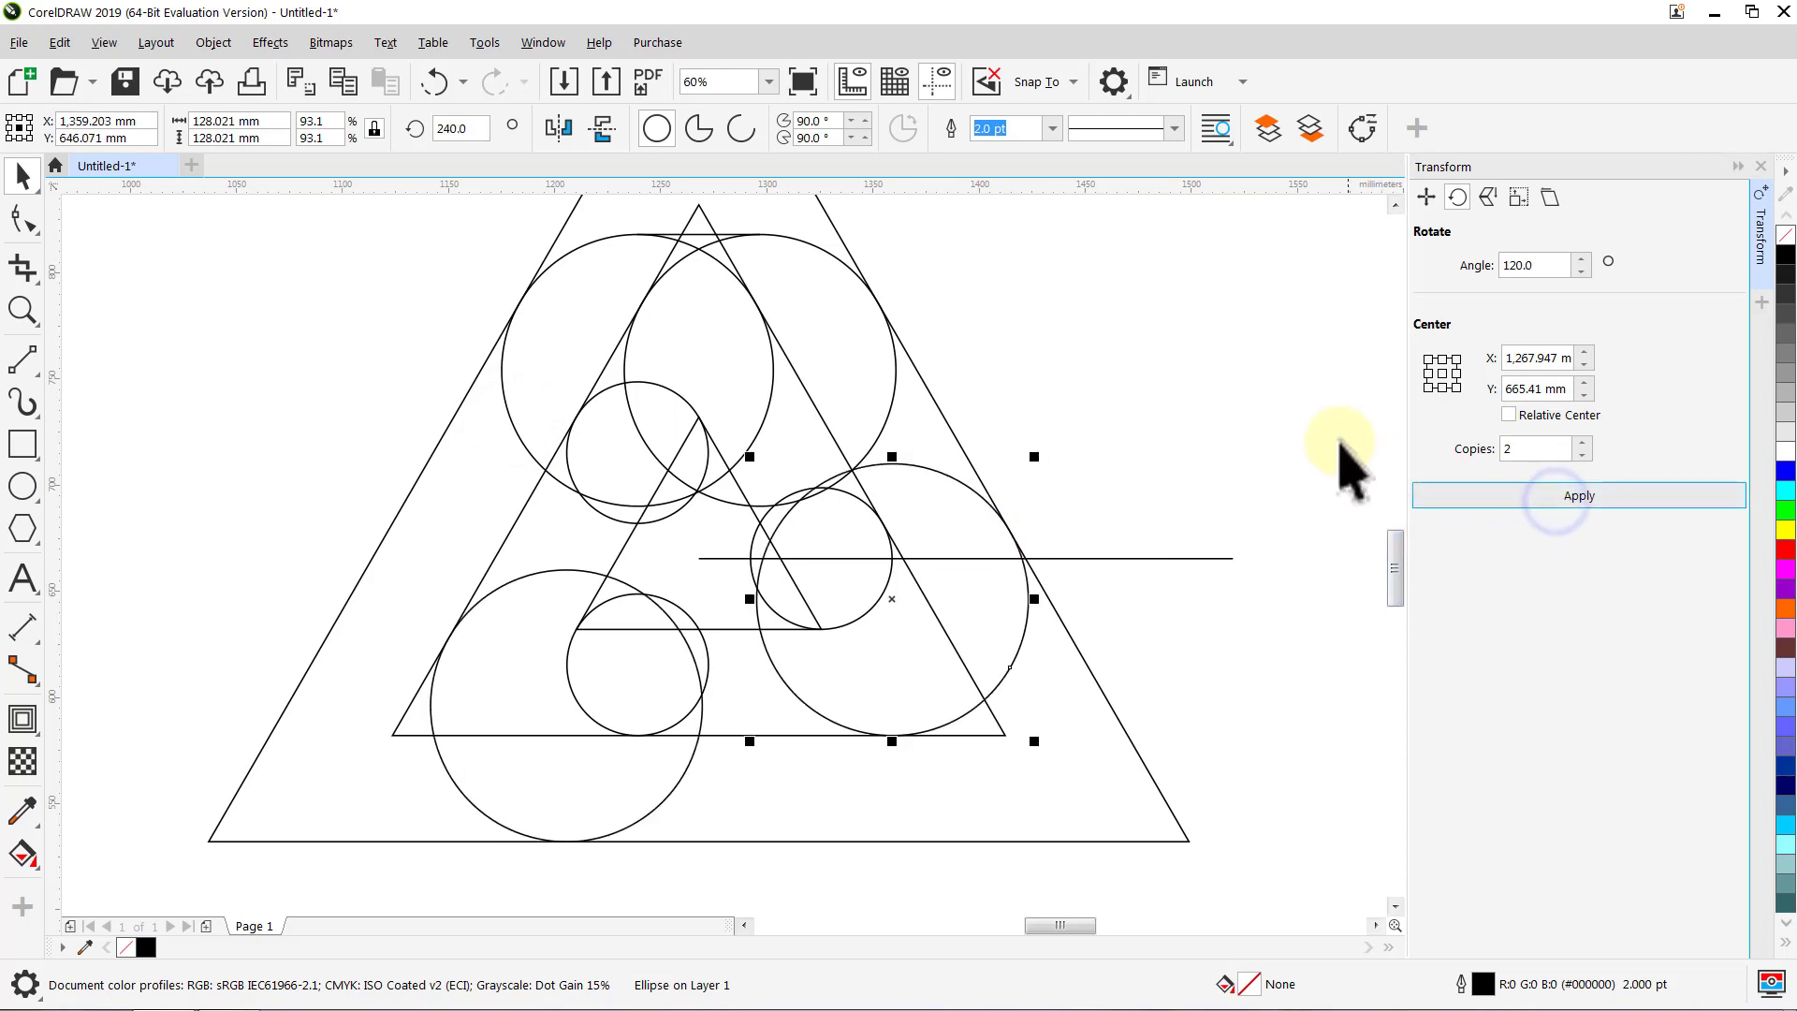
click(1304, 421)
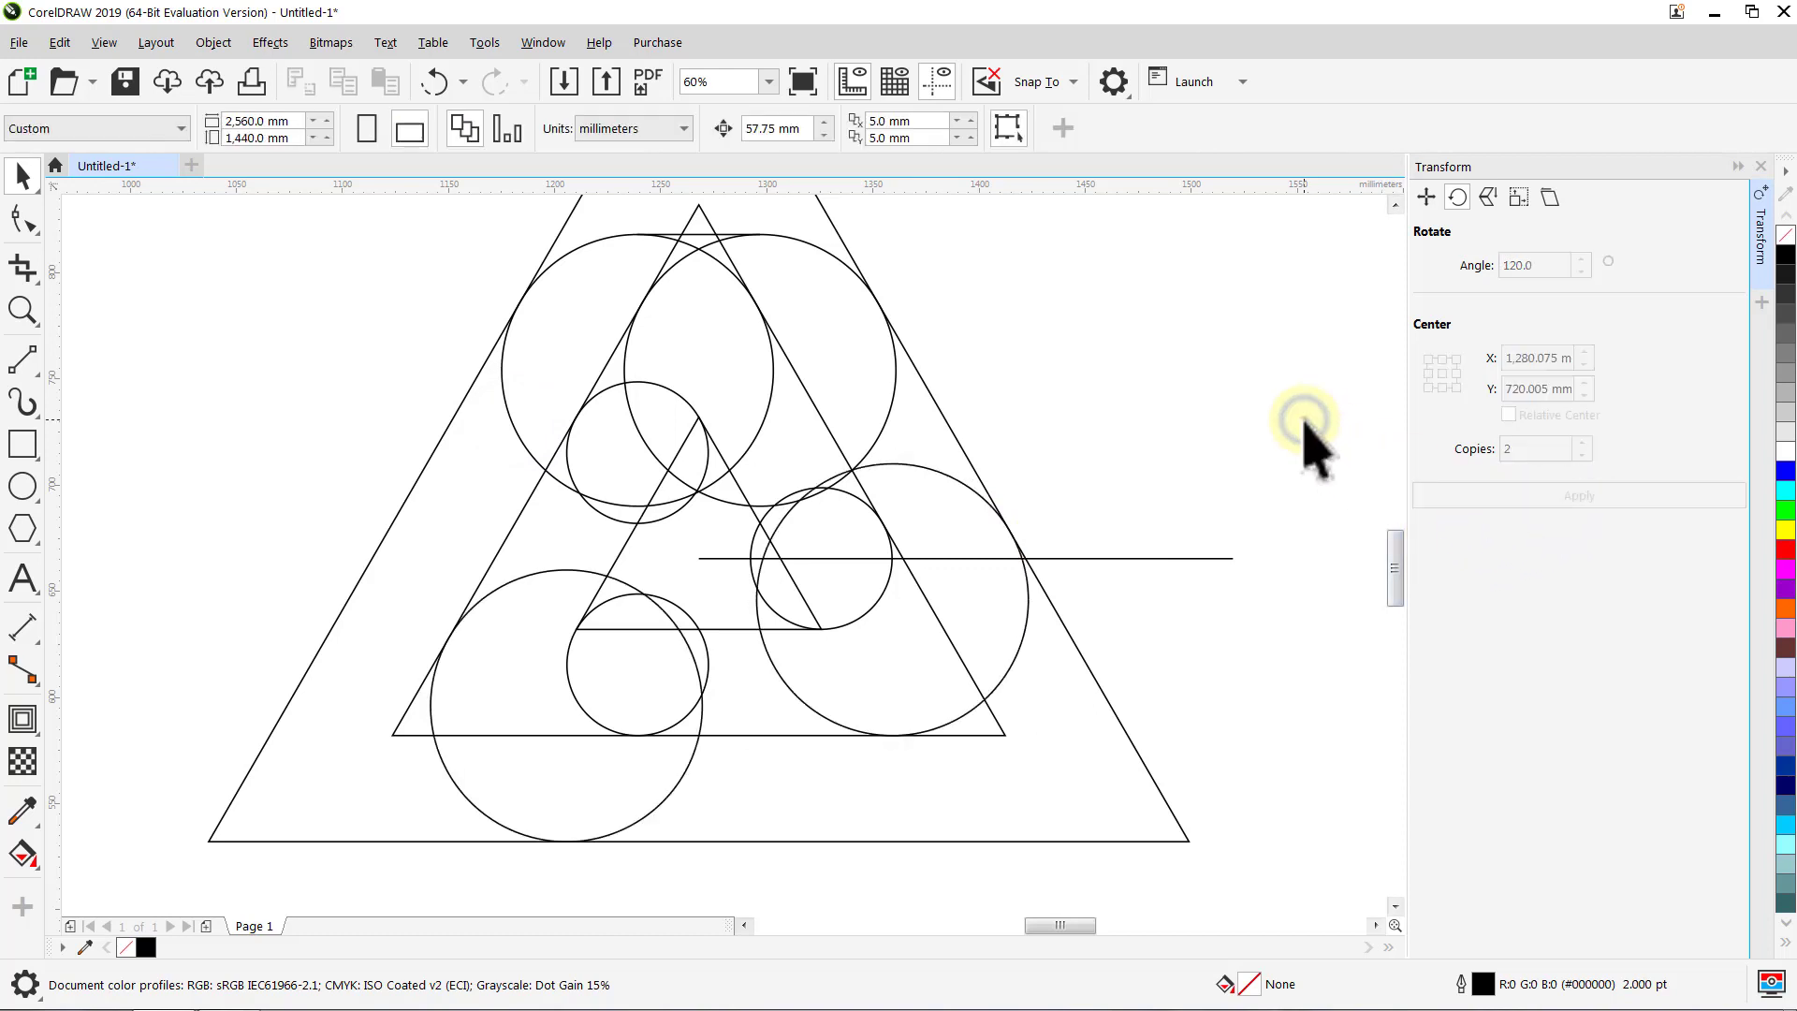
click(884, 414)
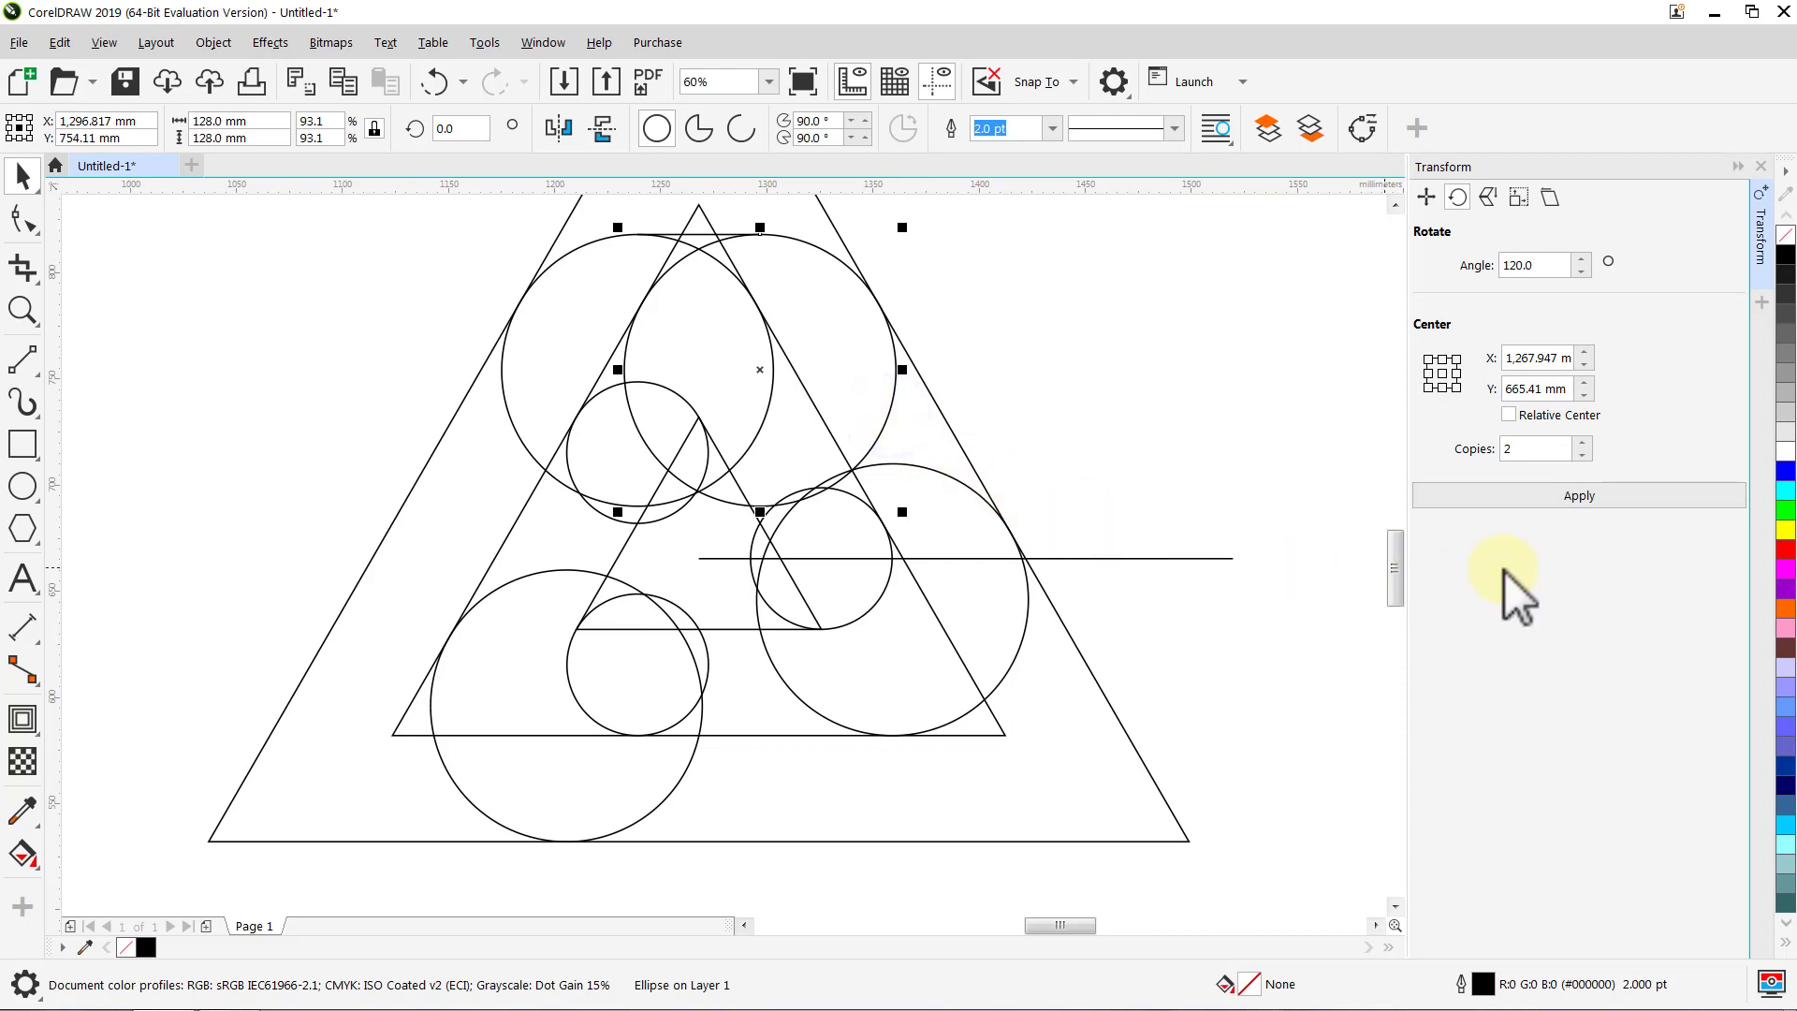
click(1571, 508)
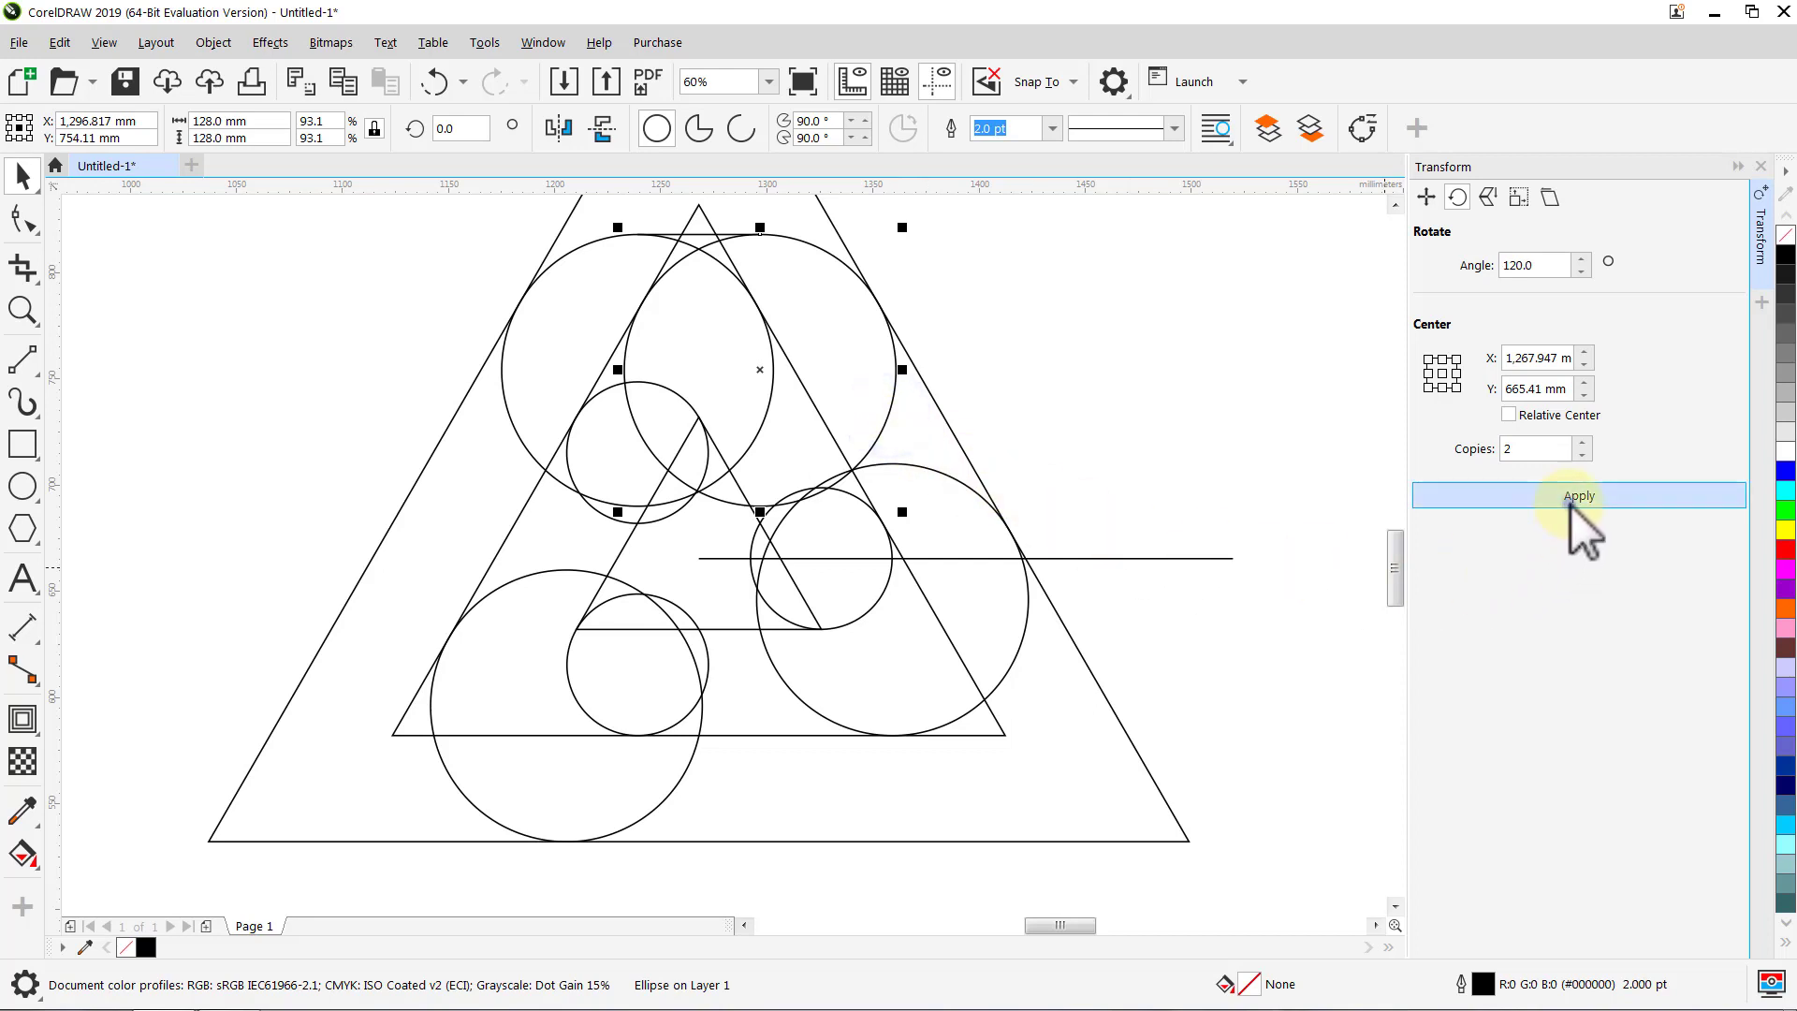
click(1319, 433)
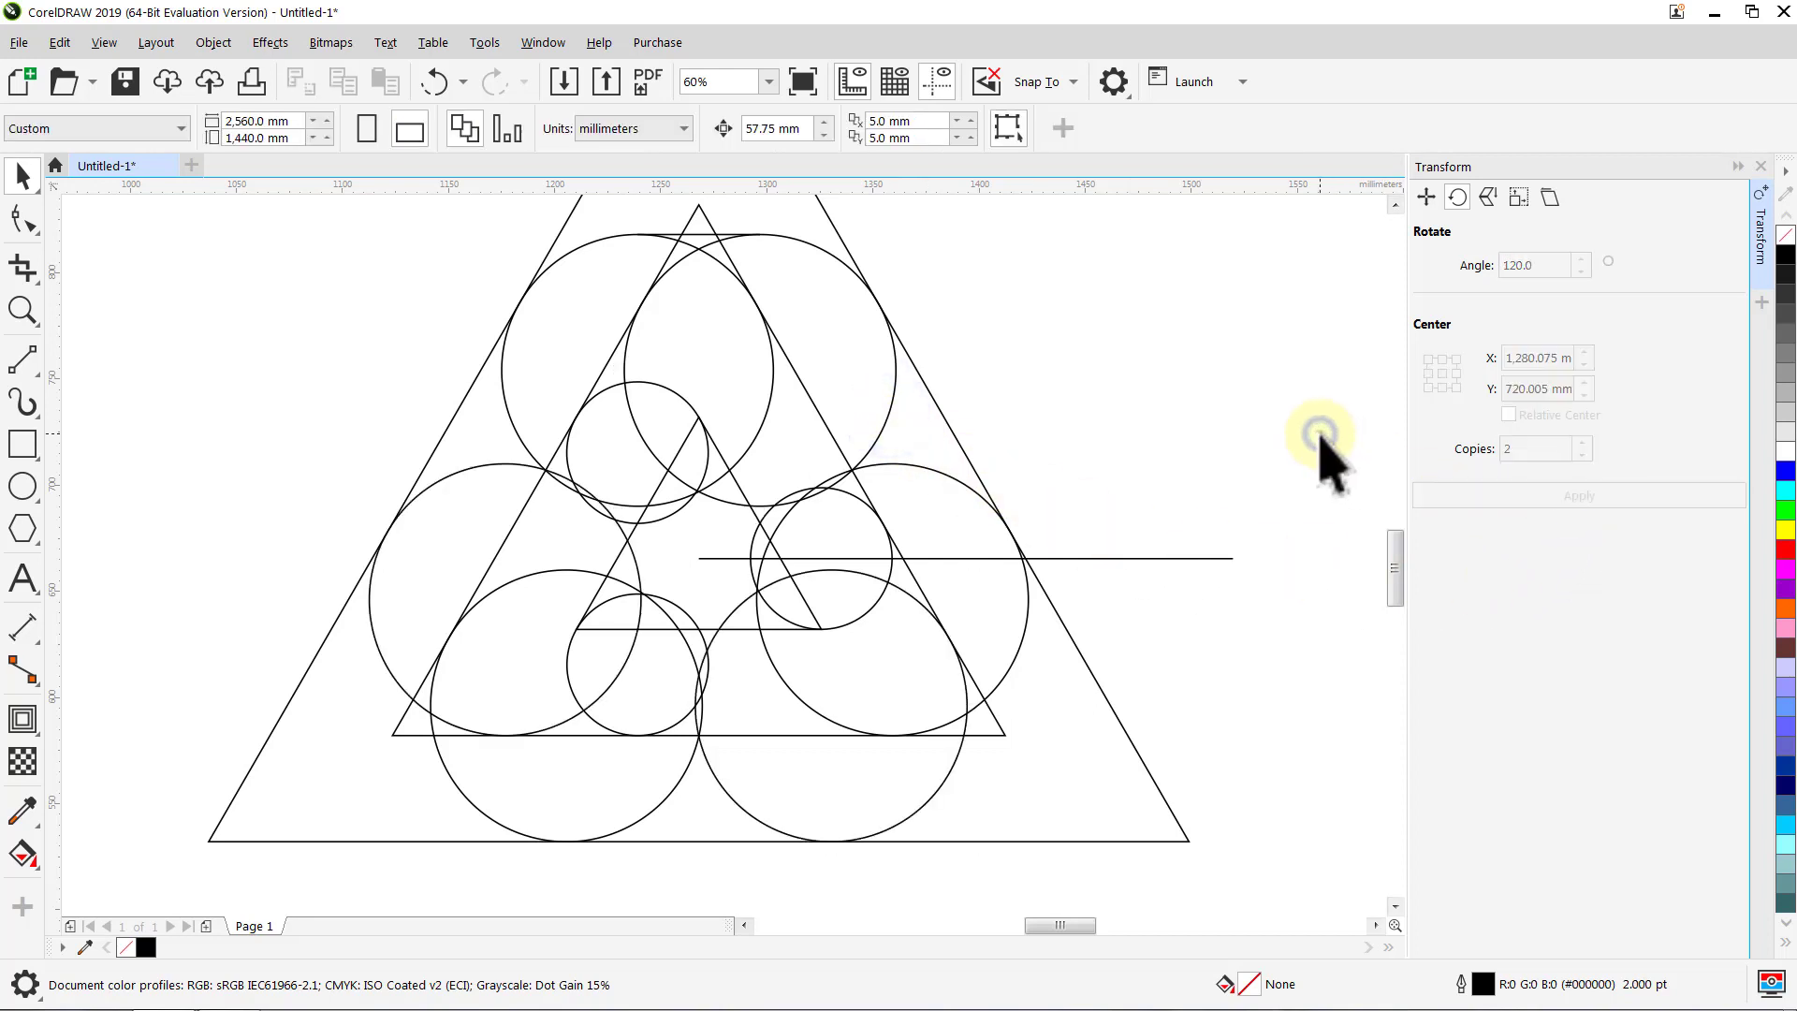
Step: Create two copies of the short line joining the upper large circles, rotated by 120° about its relocated center
click(698, 236)
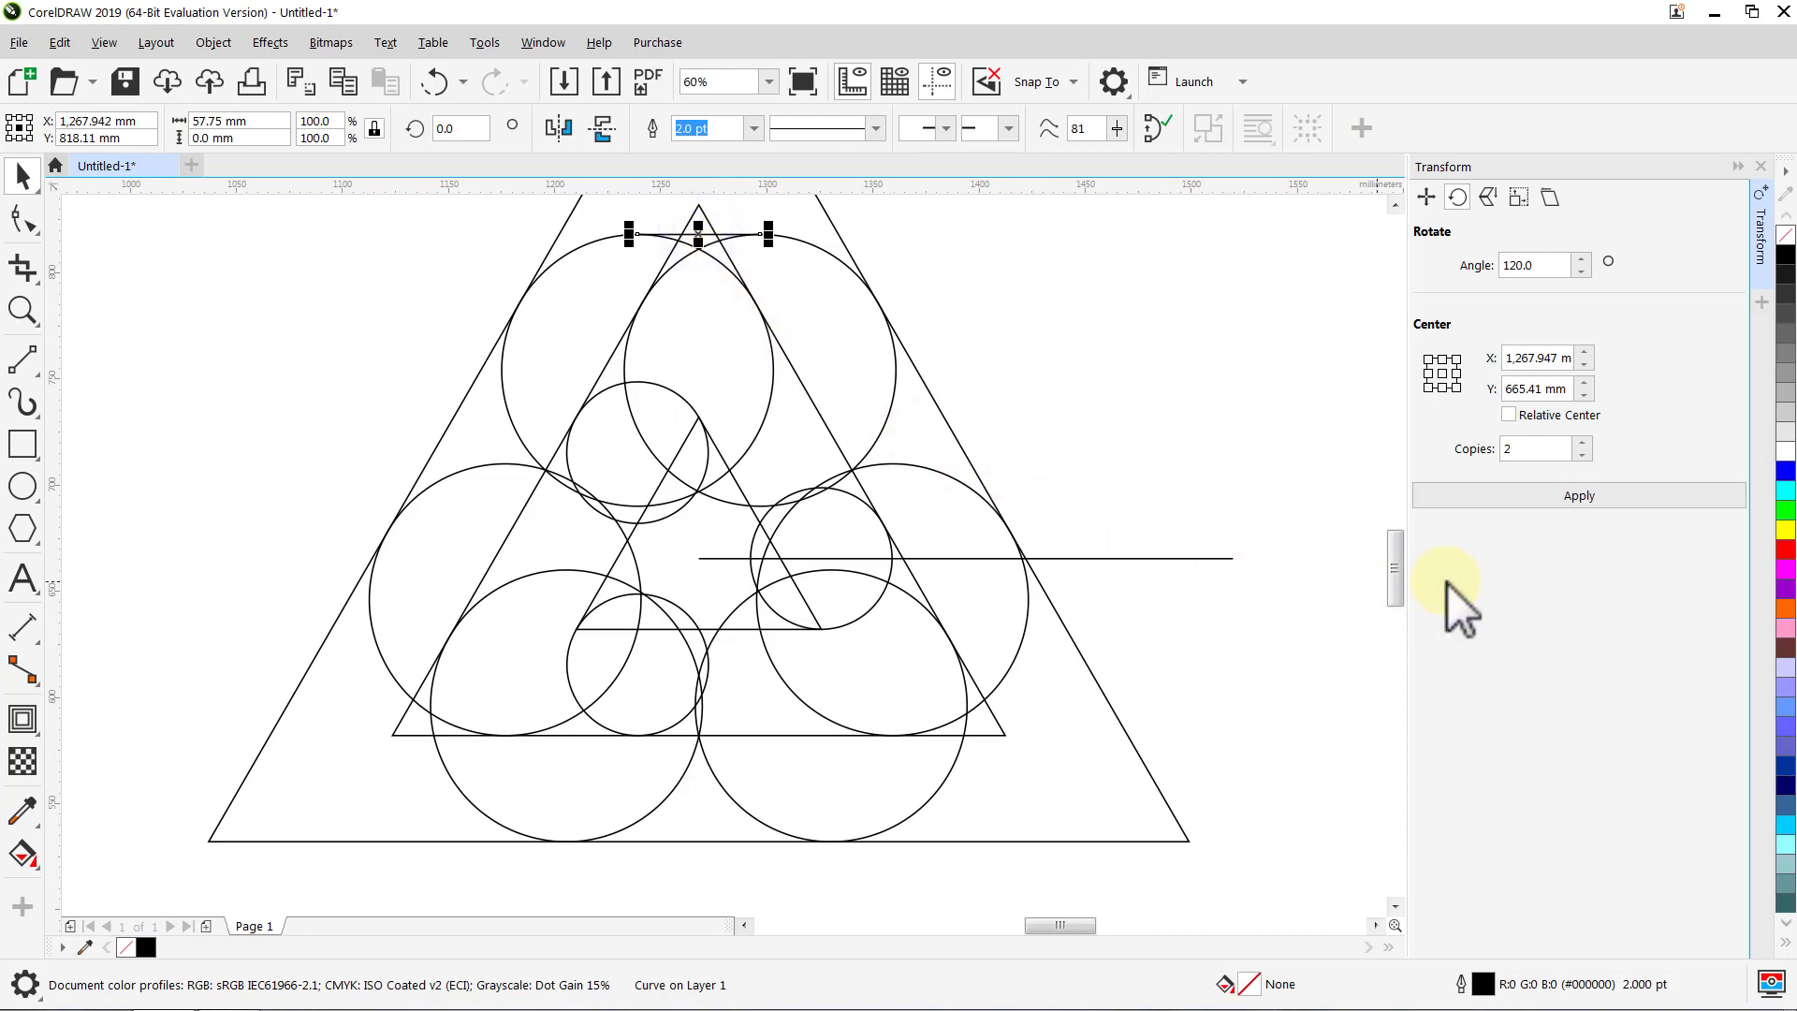
click(1557, 496)
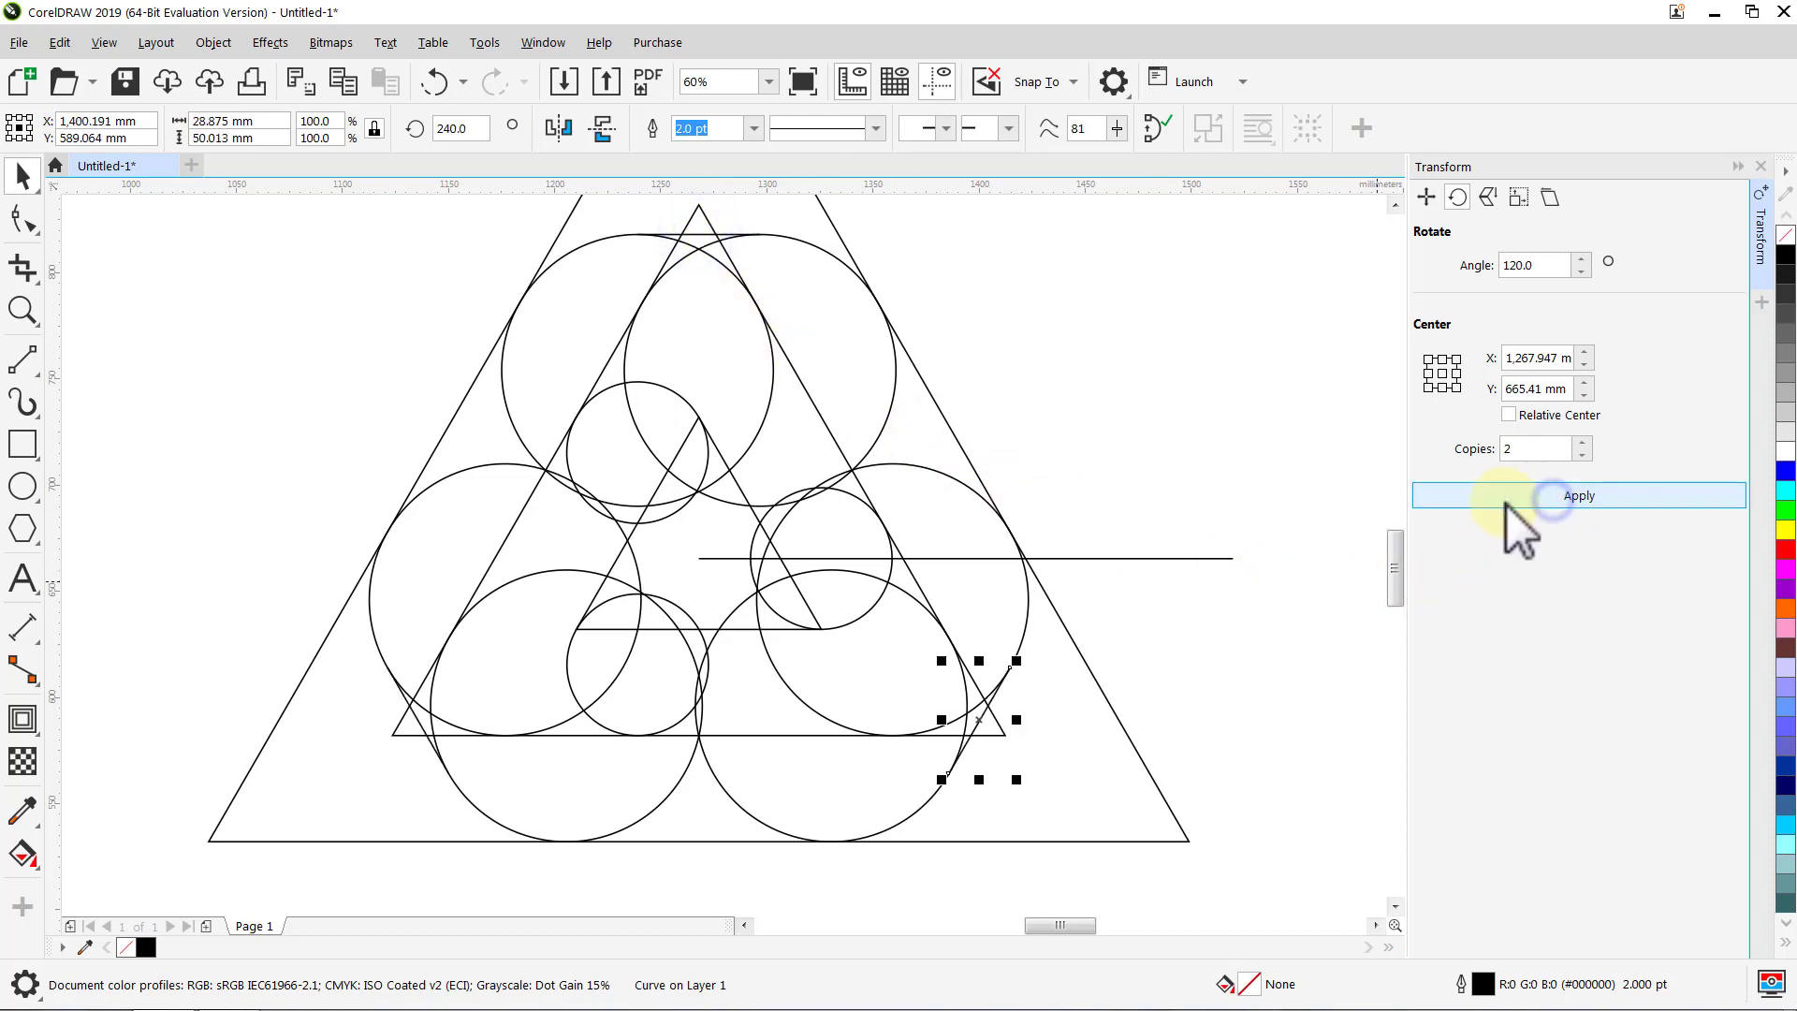
click(1310, 434)
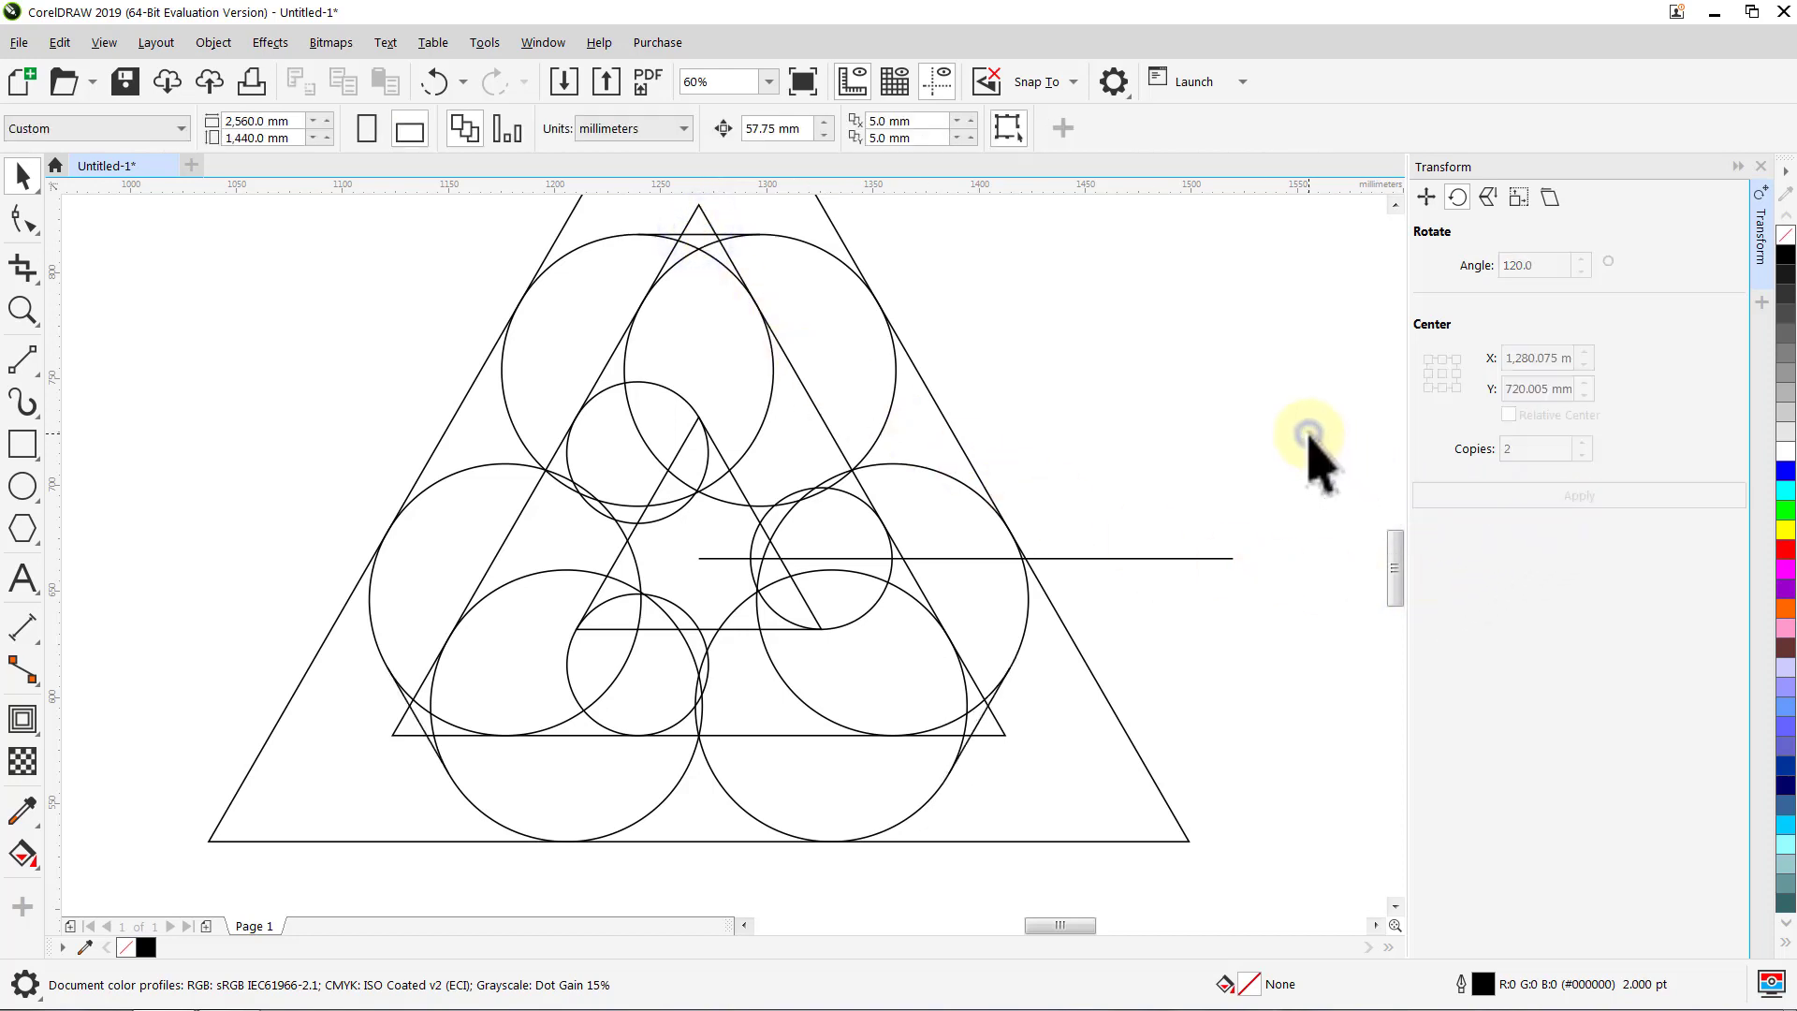
click(1748, 245)
Step: Group all objects in the drawing
key(ctrl+a)
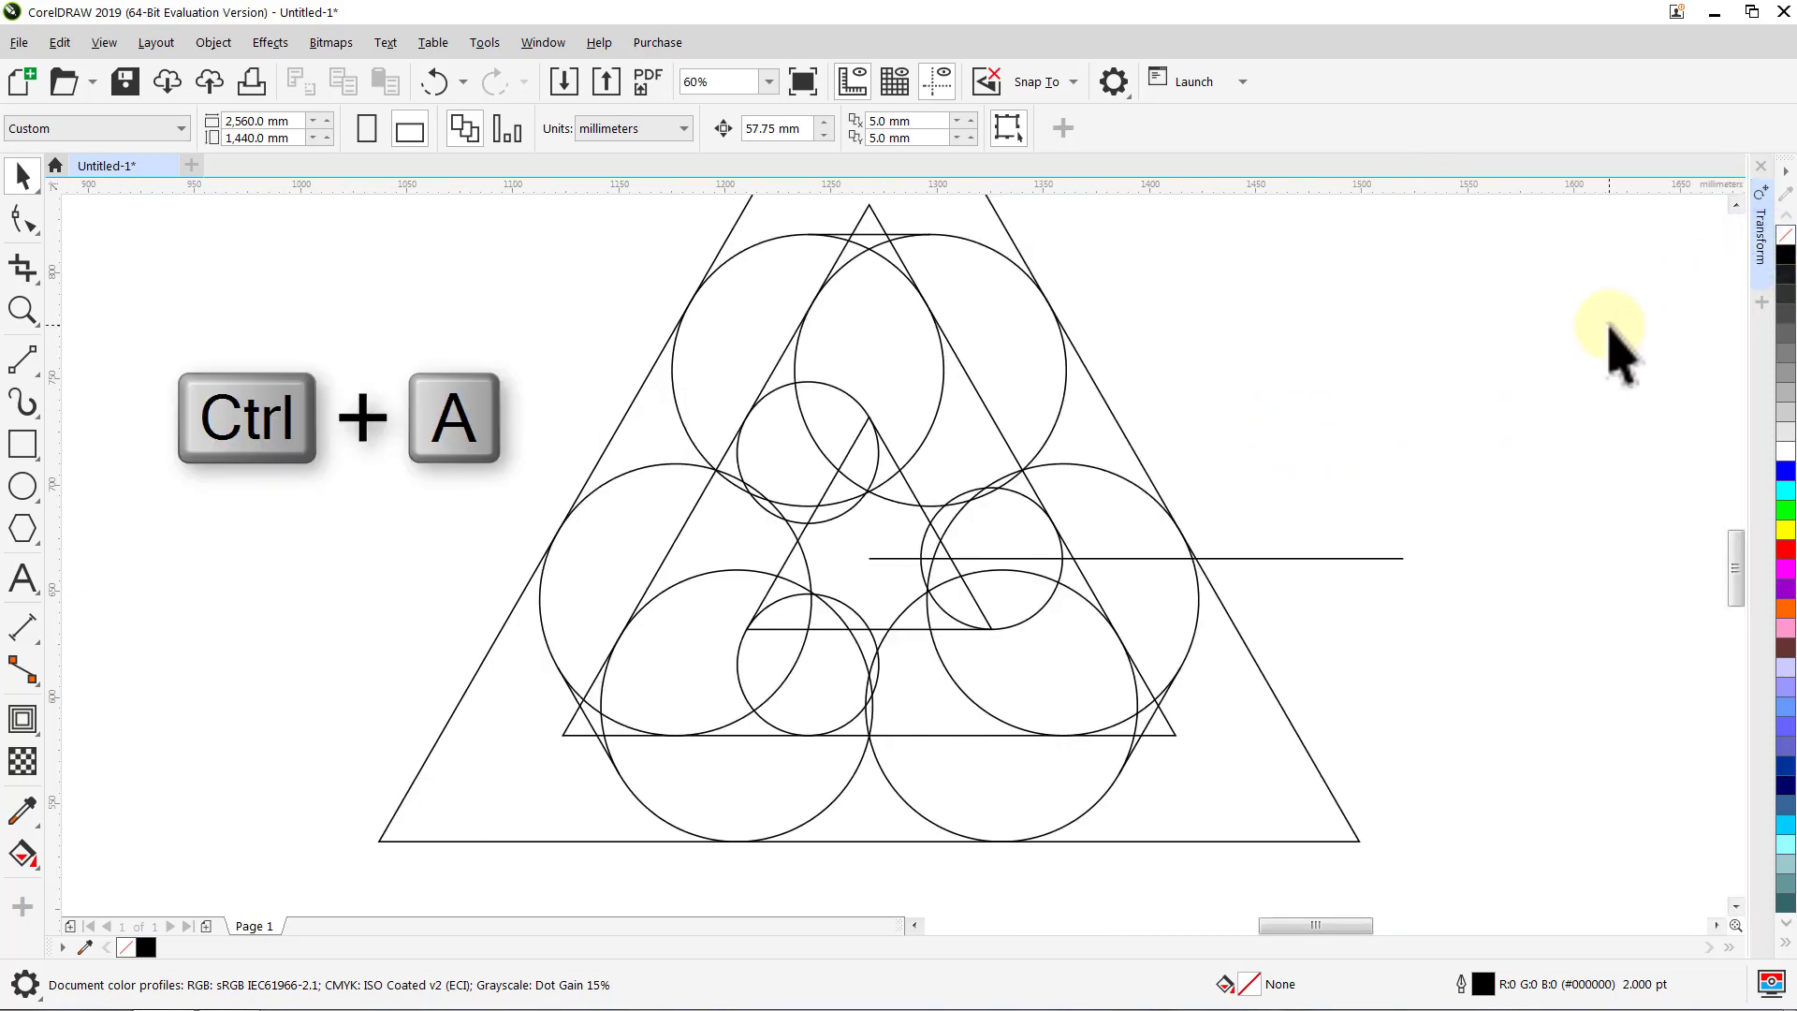
key(ctrl+g)
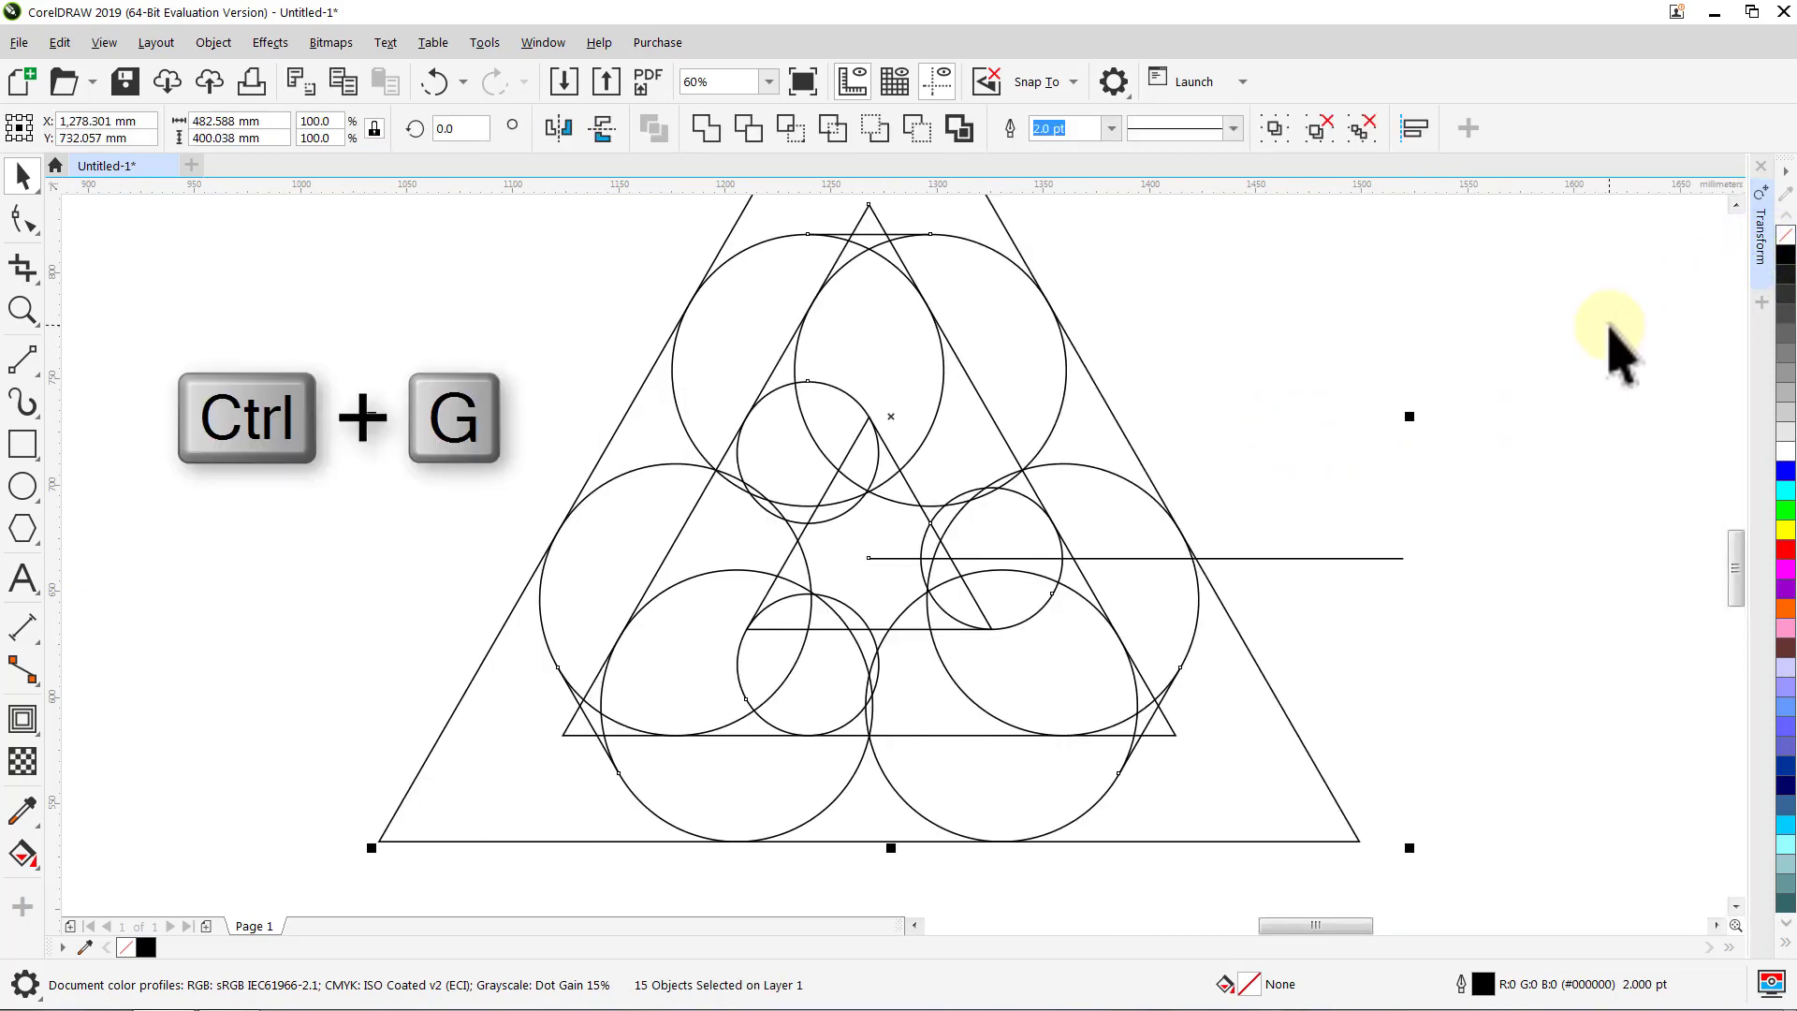
click(1609, 324)
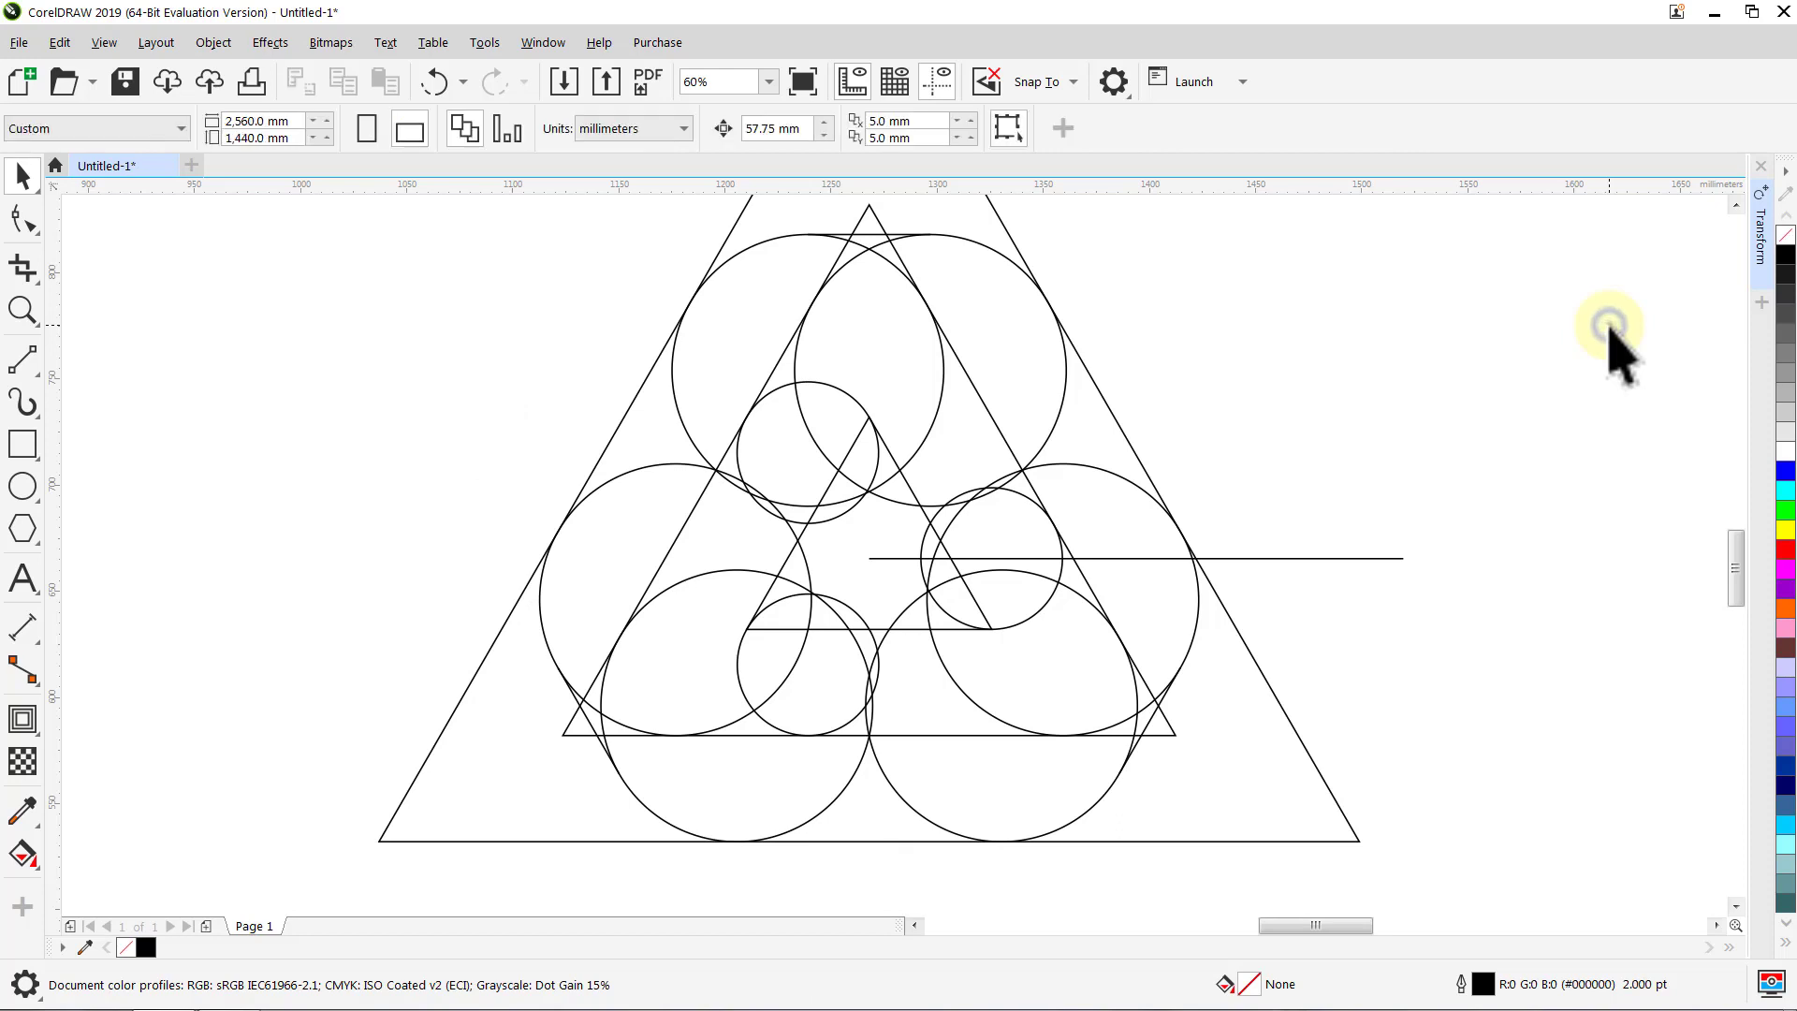
Step: Use Virtual Segment Delete to remove the circle segments crossing the upper and middle parts of the left diagonal band
click(19, 274)
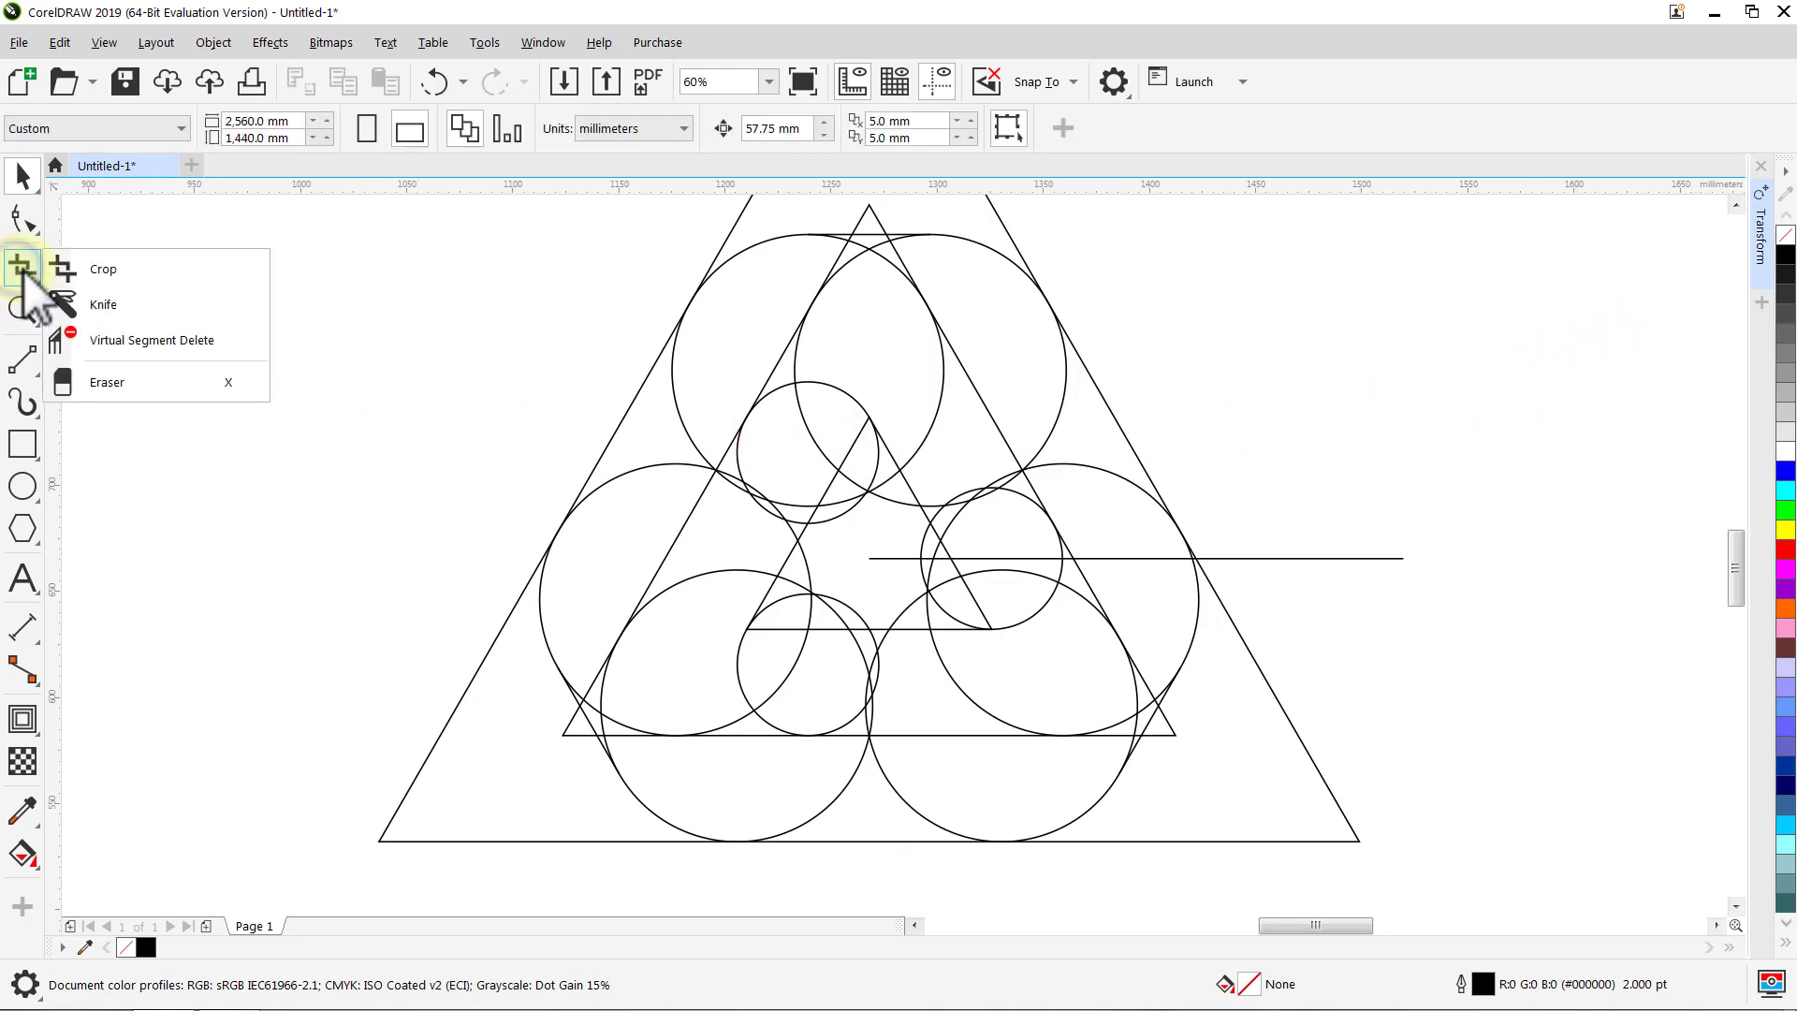
click(132, 339)
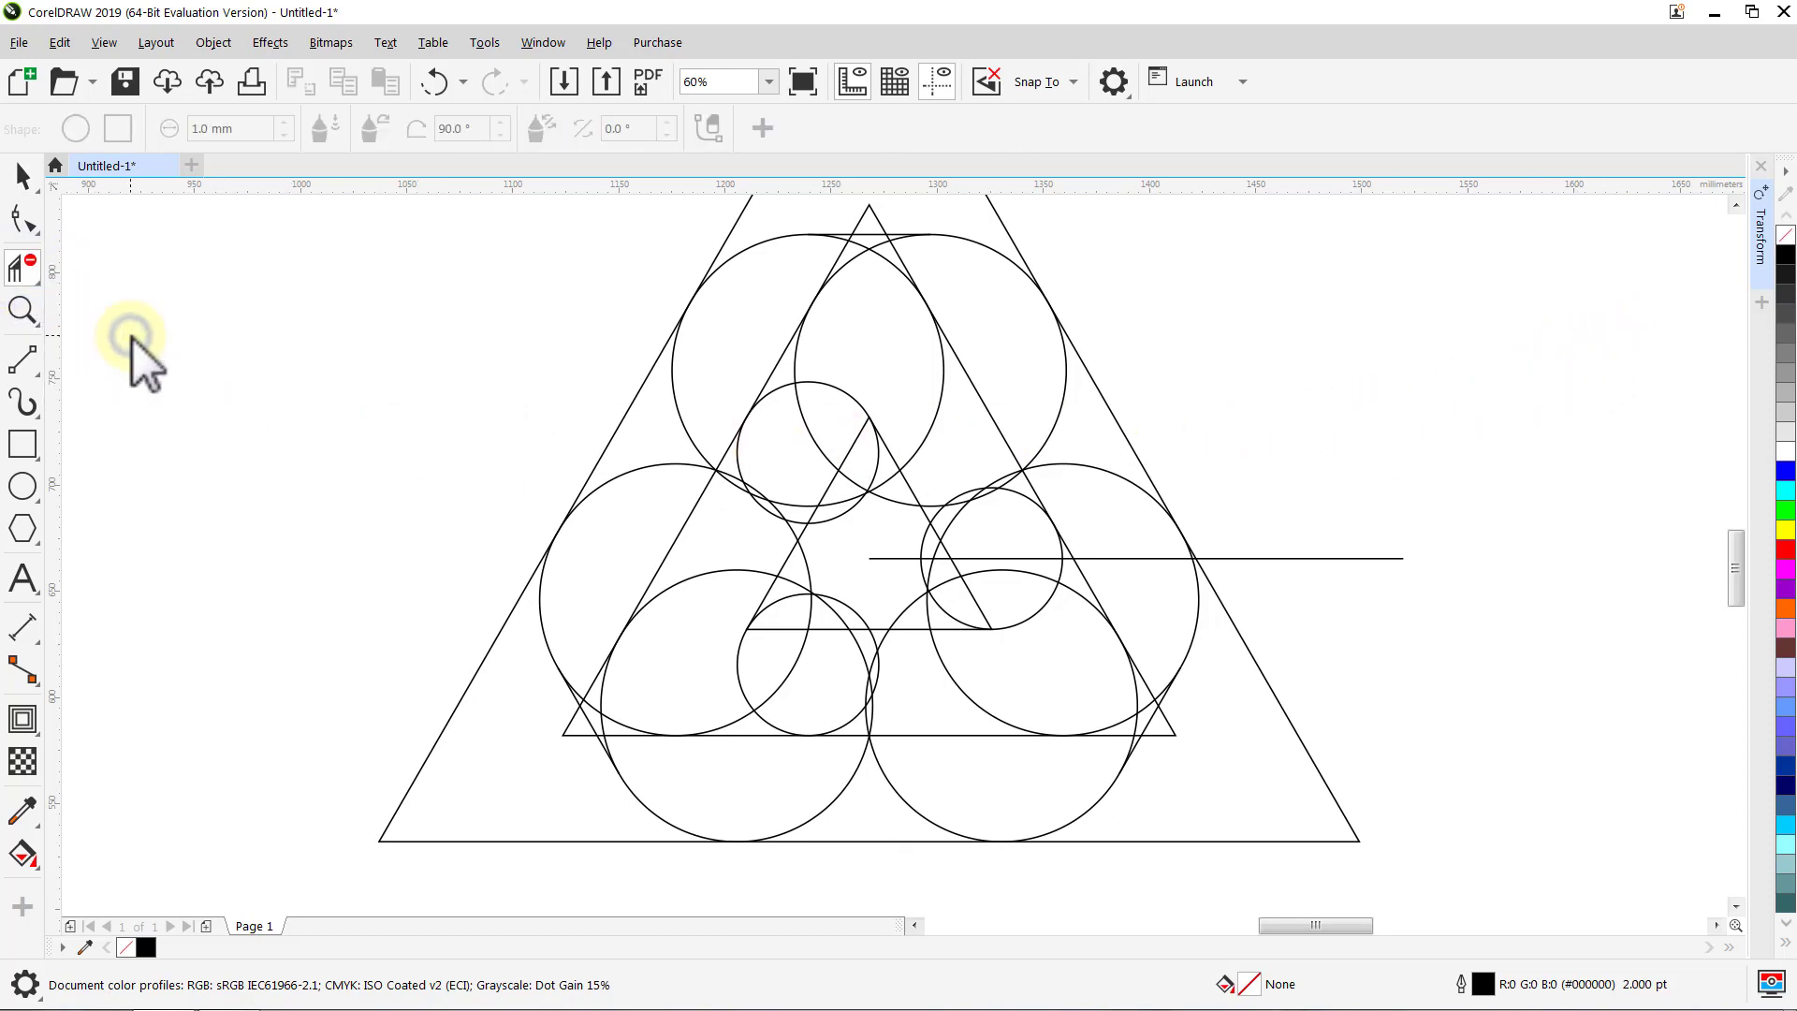
click(773, 505)
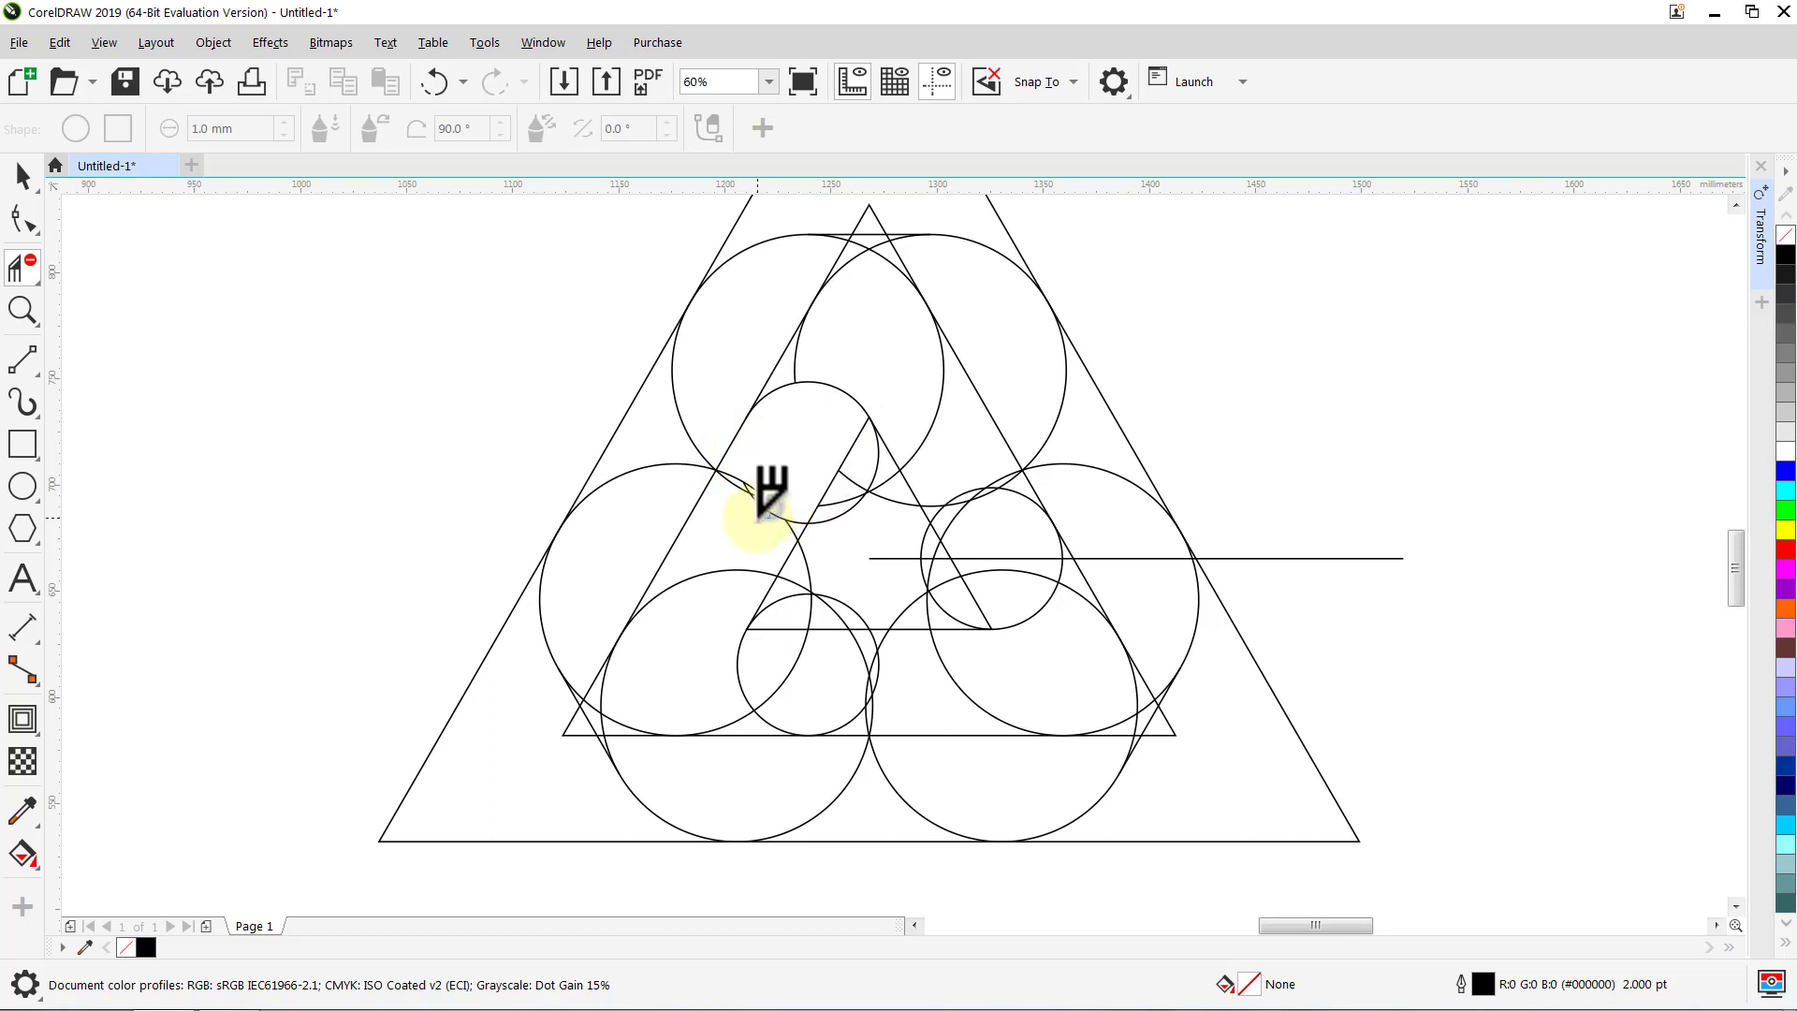
click(764, 506)
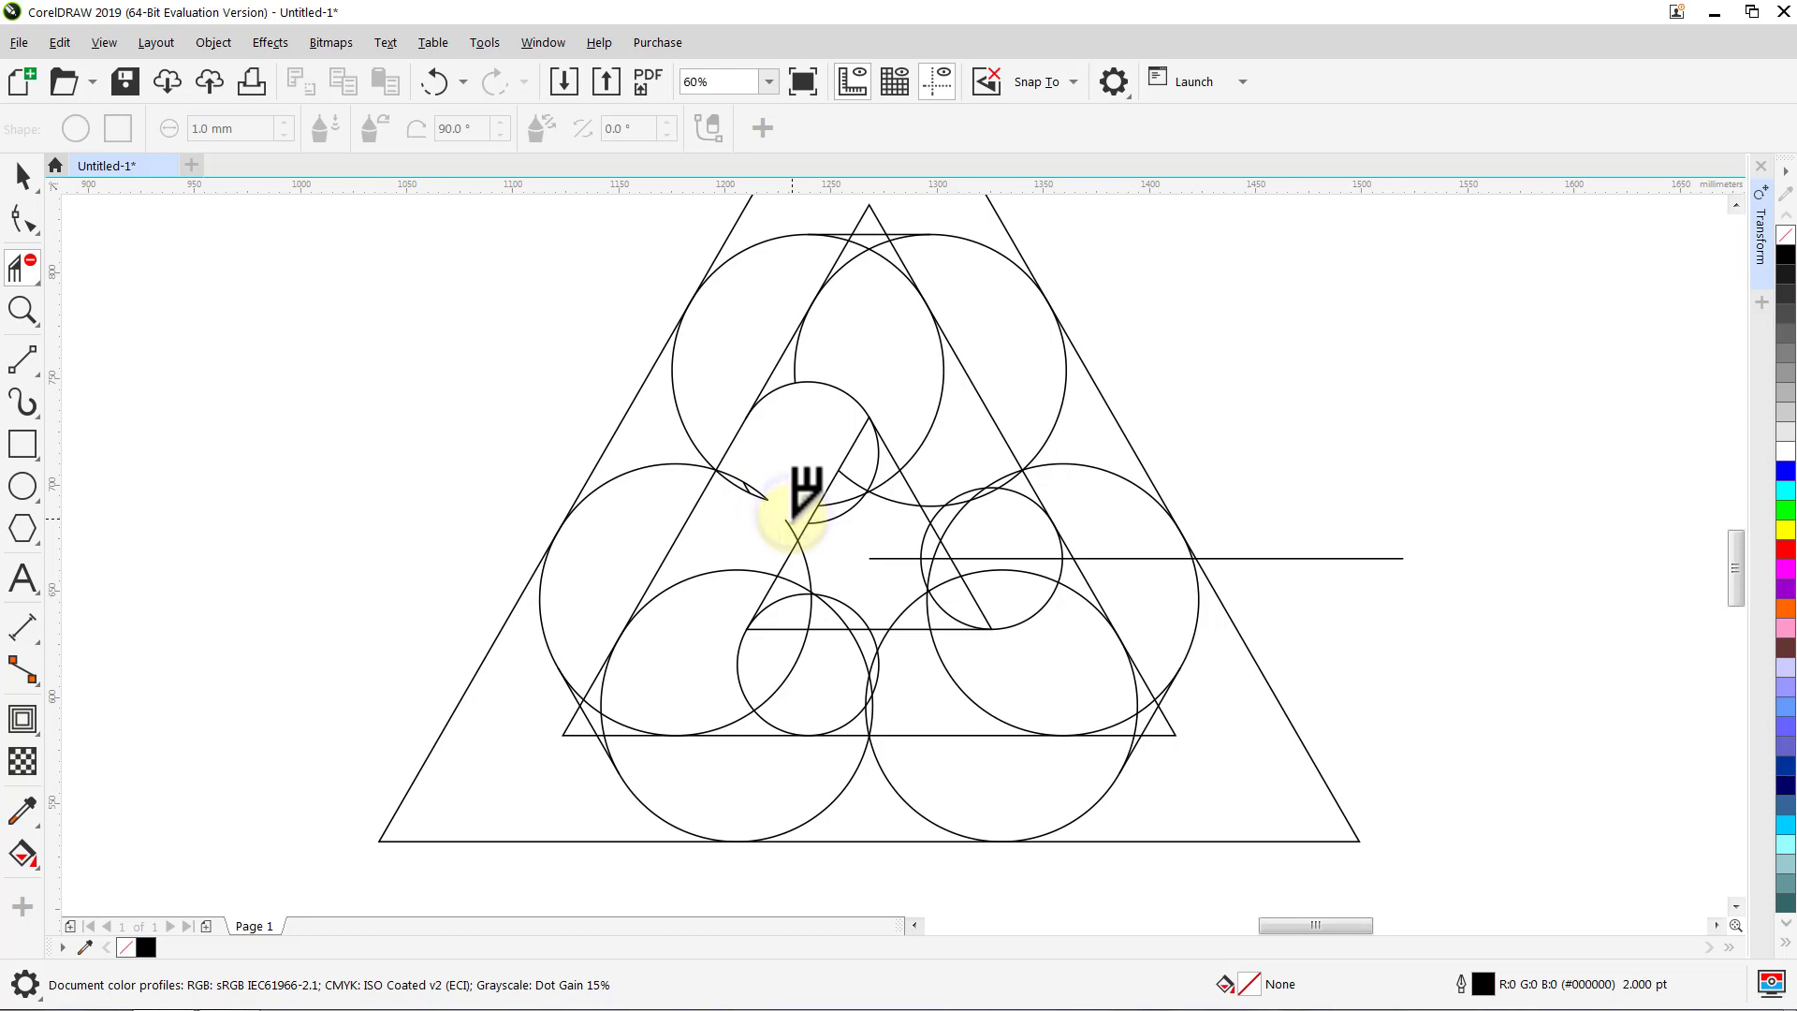
click(790, 518)
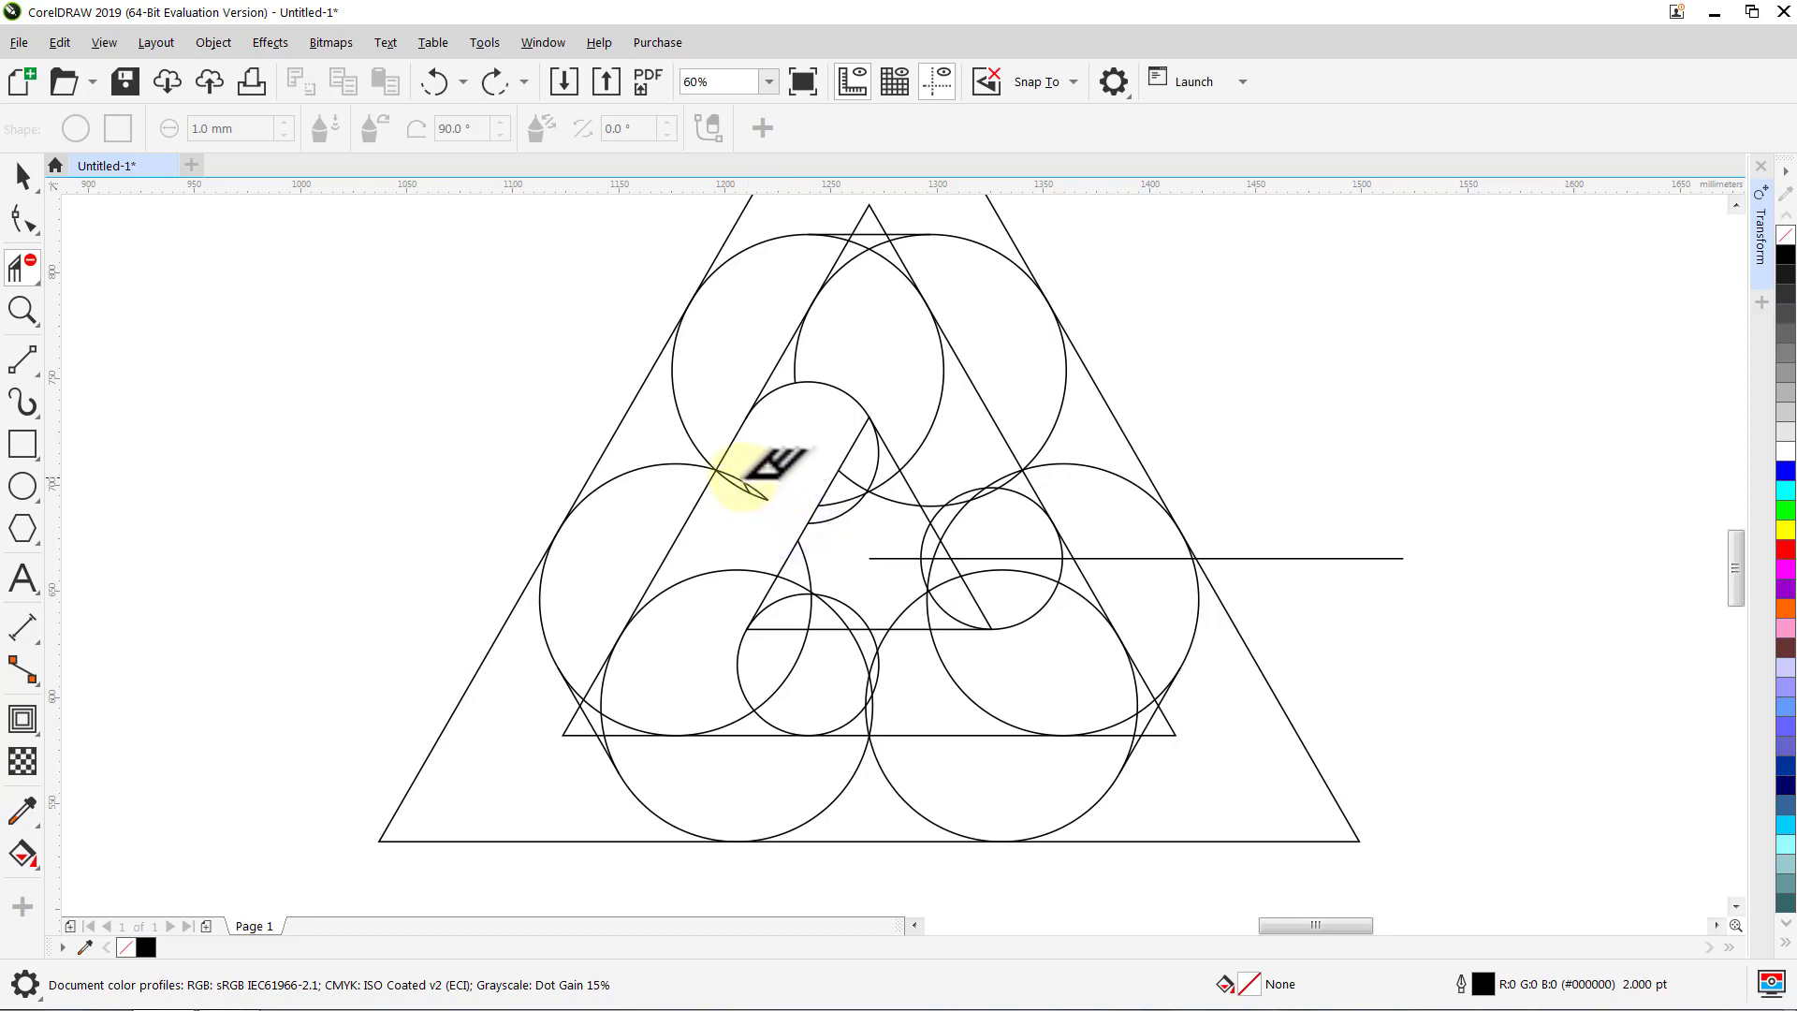
click(731, 494)
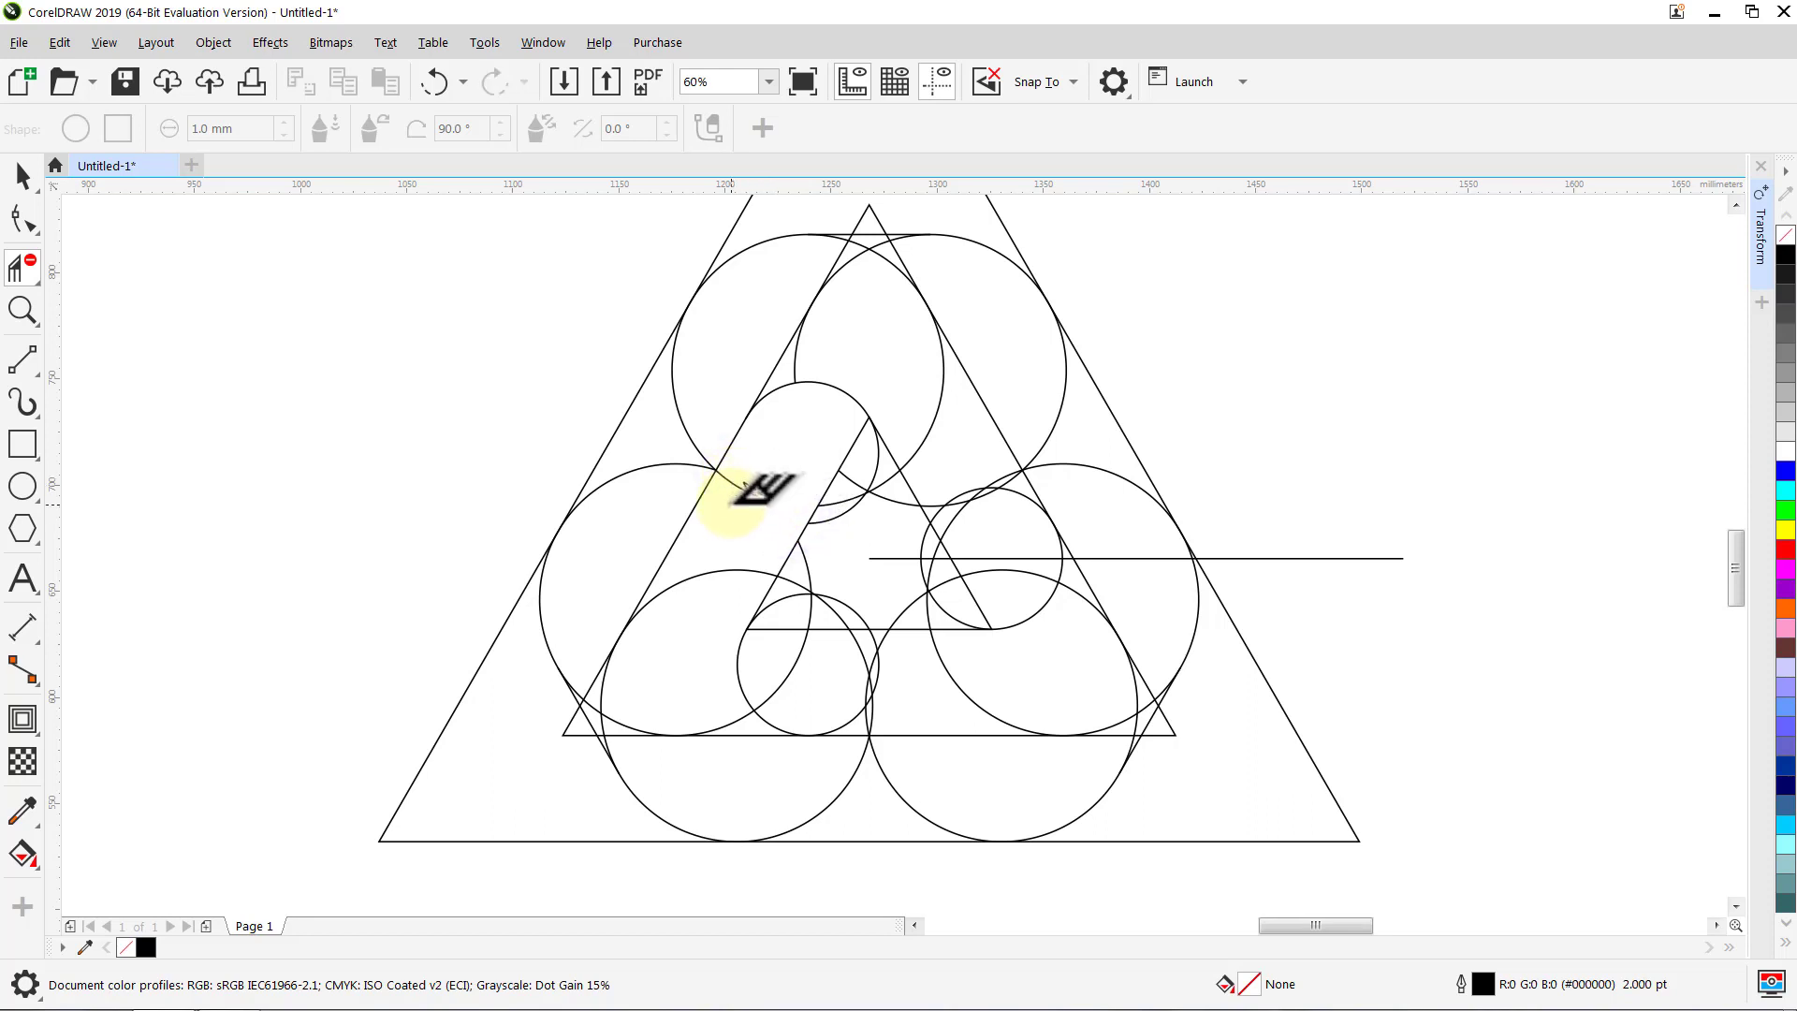
click(732, 481)
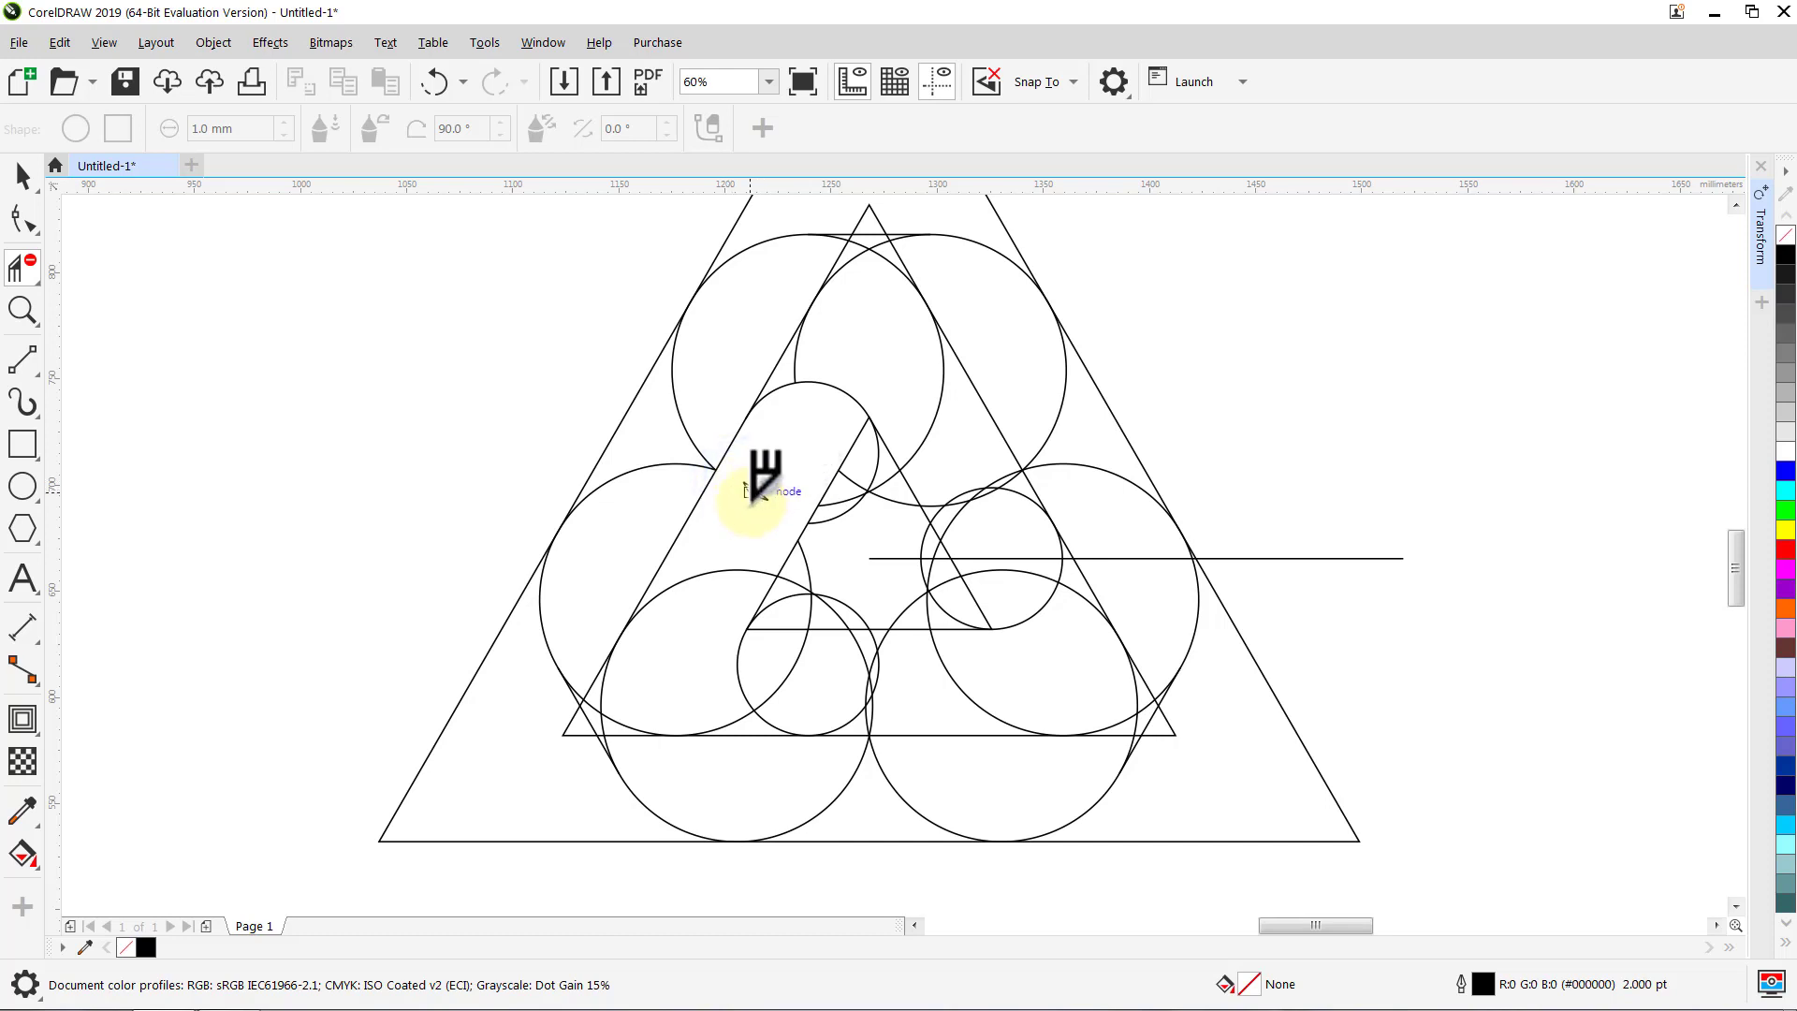
click(738, 565)
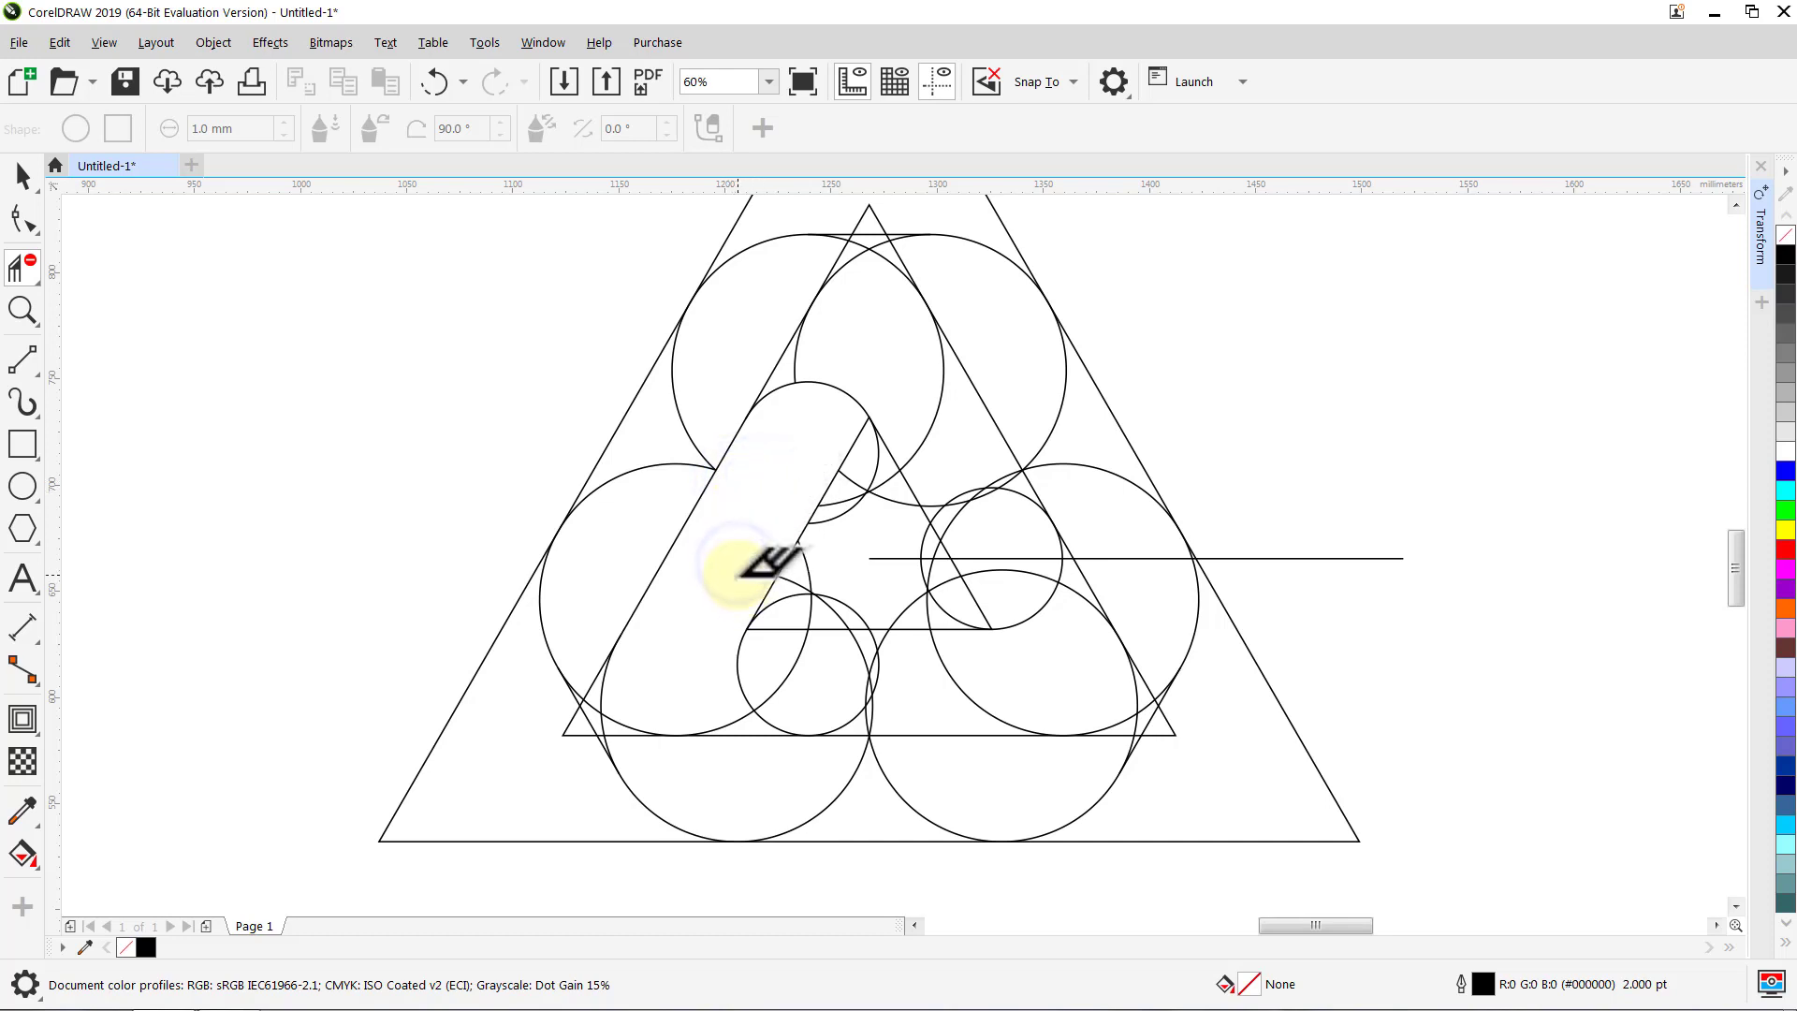
Step: Delete the arcs and triangle-base segments crossing the band's lower-left bend and its bottom horizontal stretch
click(620, 720)
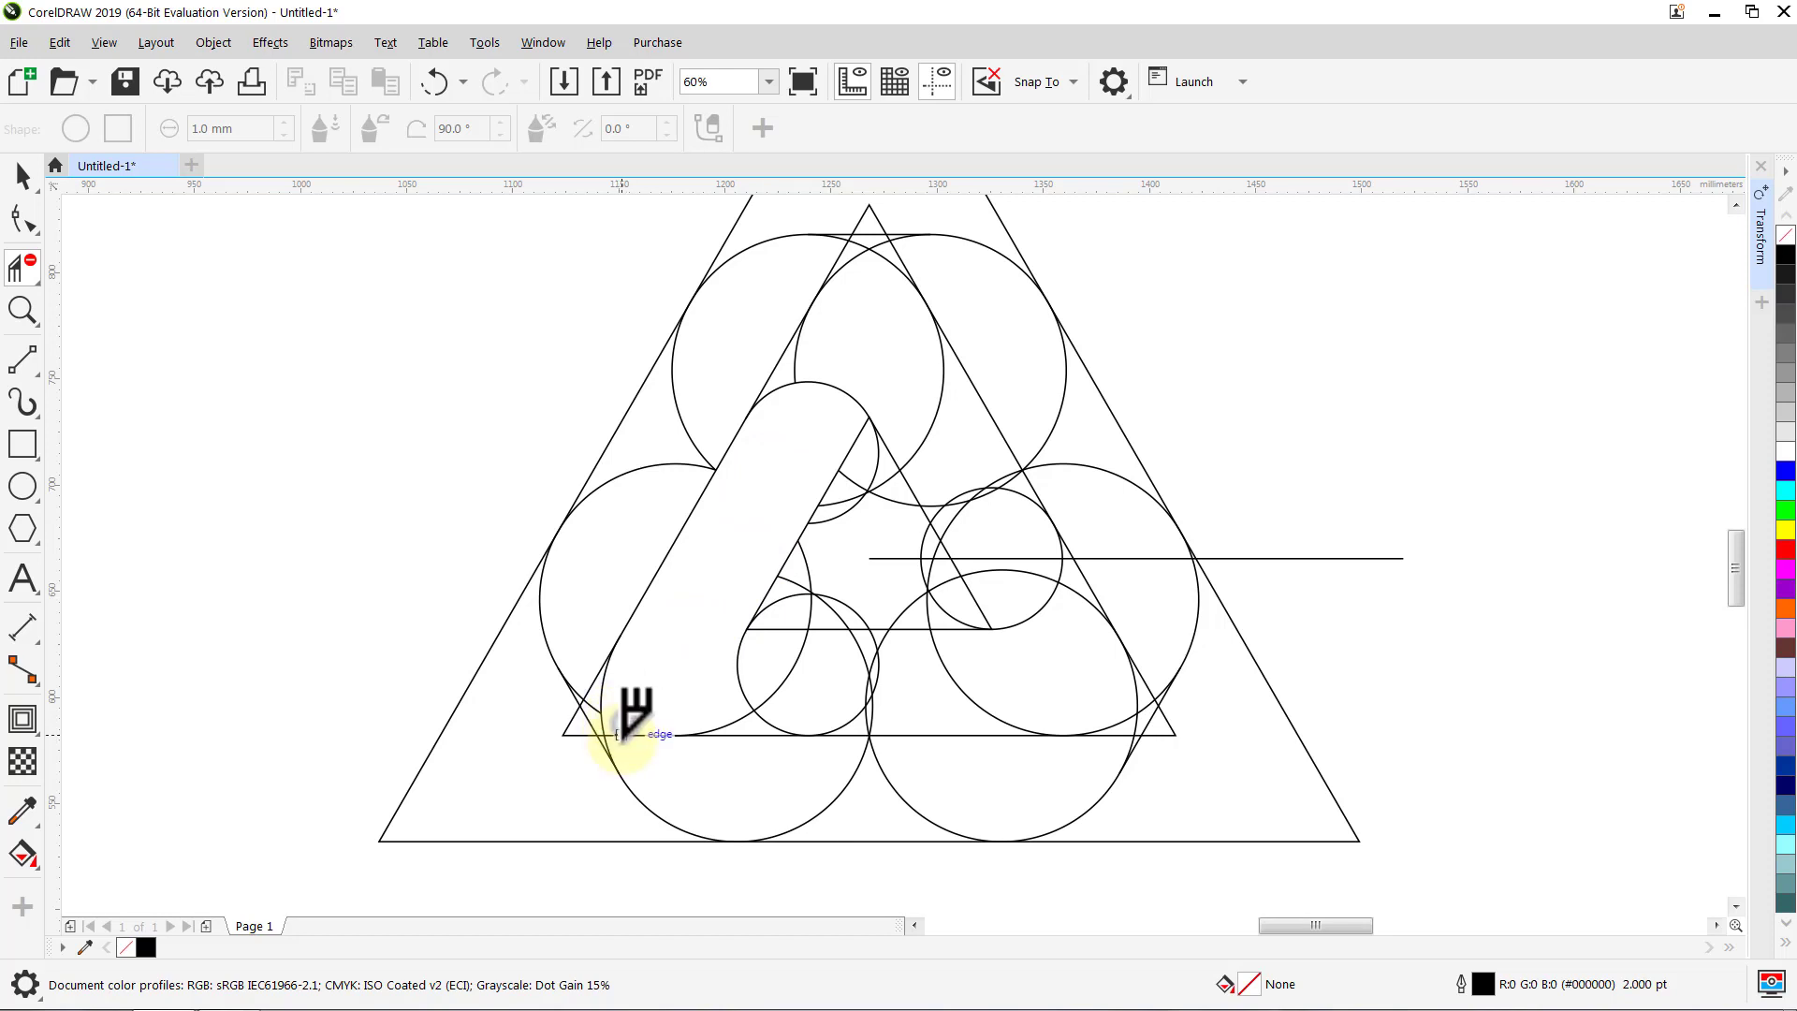
click(619, 735)
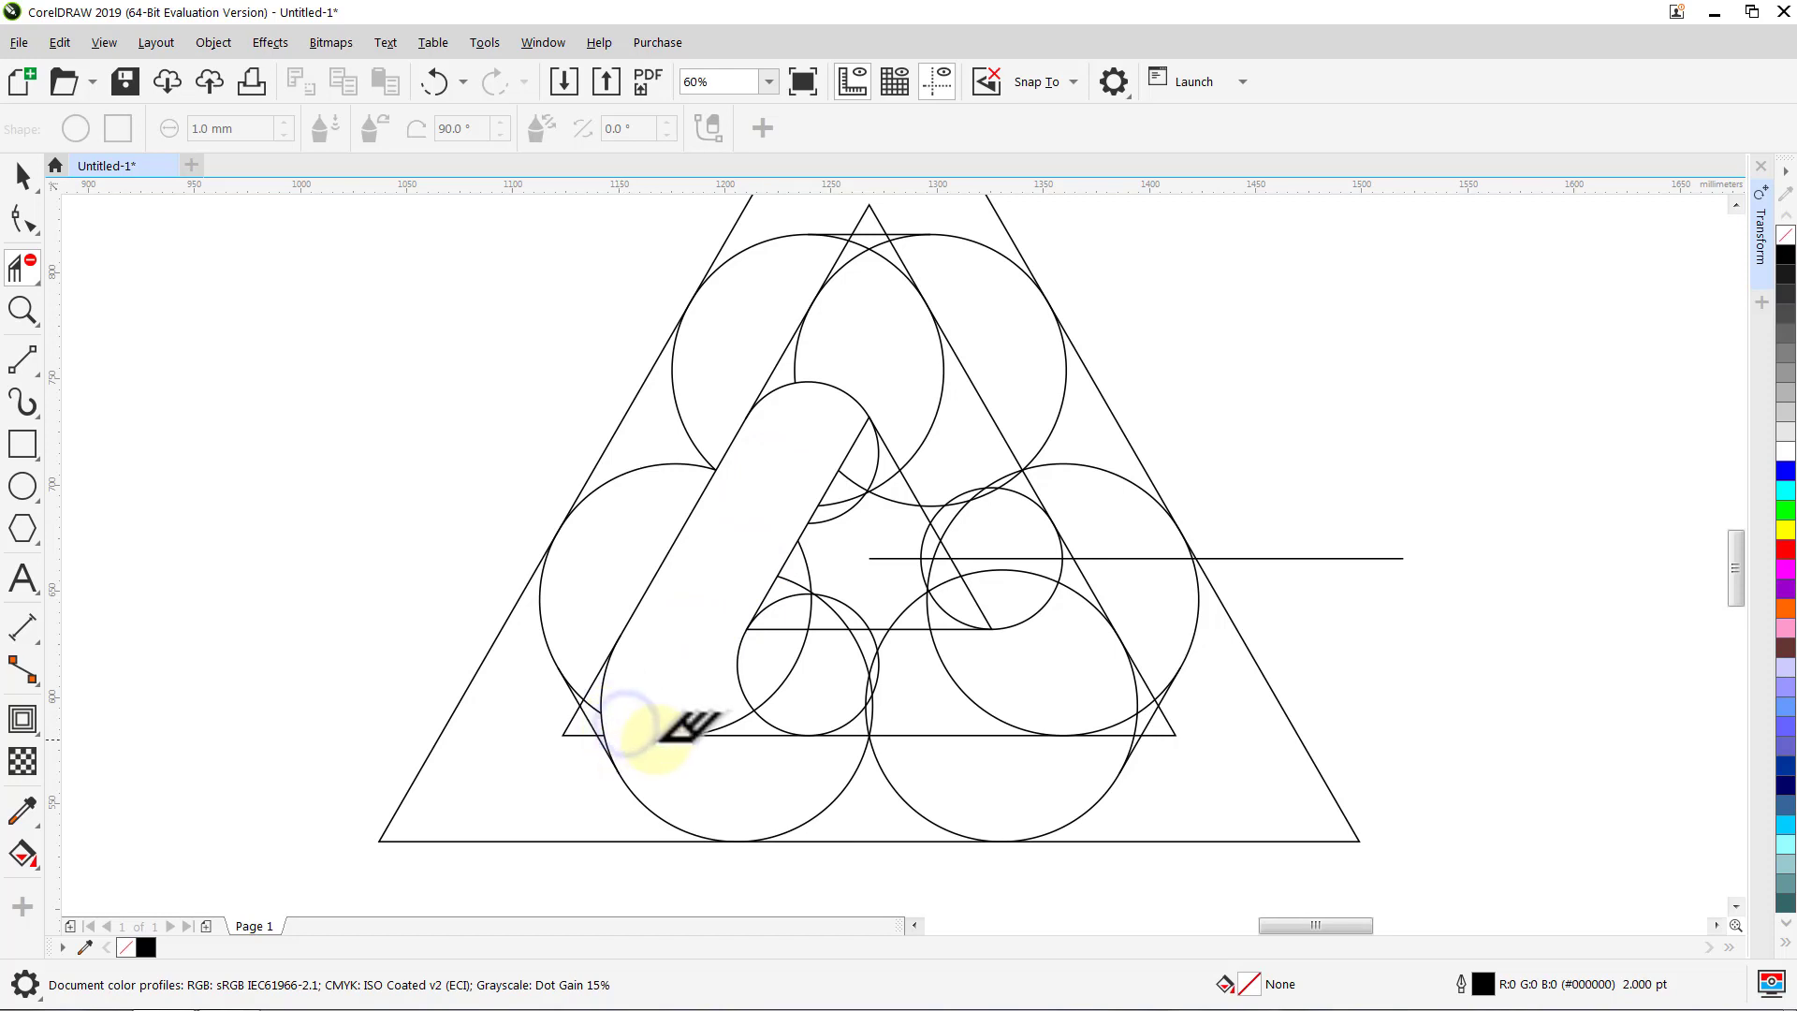
click(717, 730)
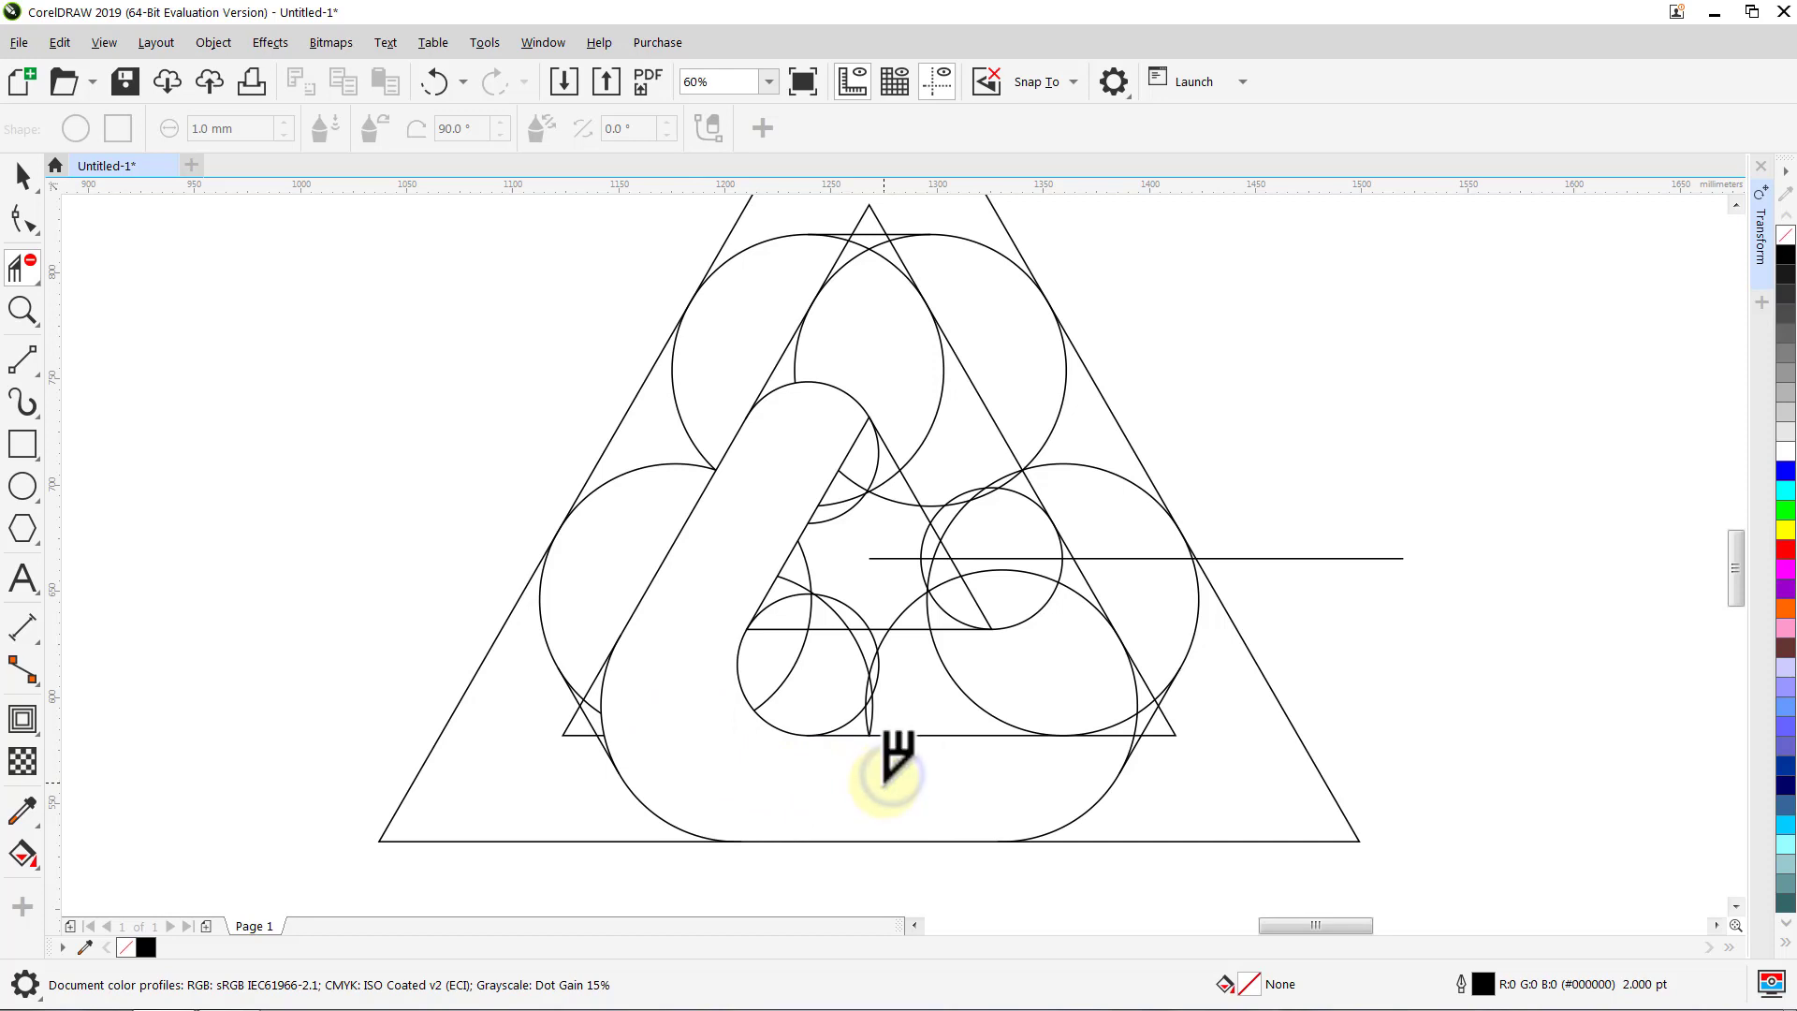
Step: Delete the remaining triangle-base, arc and triangle-side segments crossing the band's lower-right tip, then leave segment deletion
click(1114, 728)
scroll(1113, 749, up, 5)
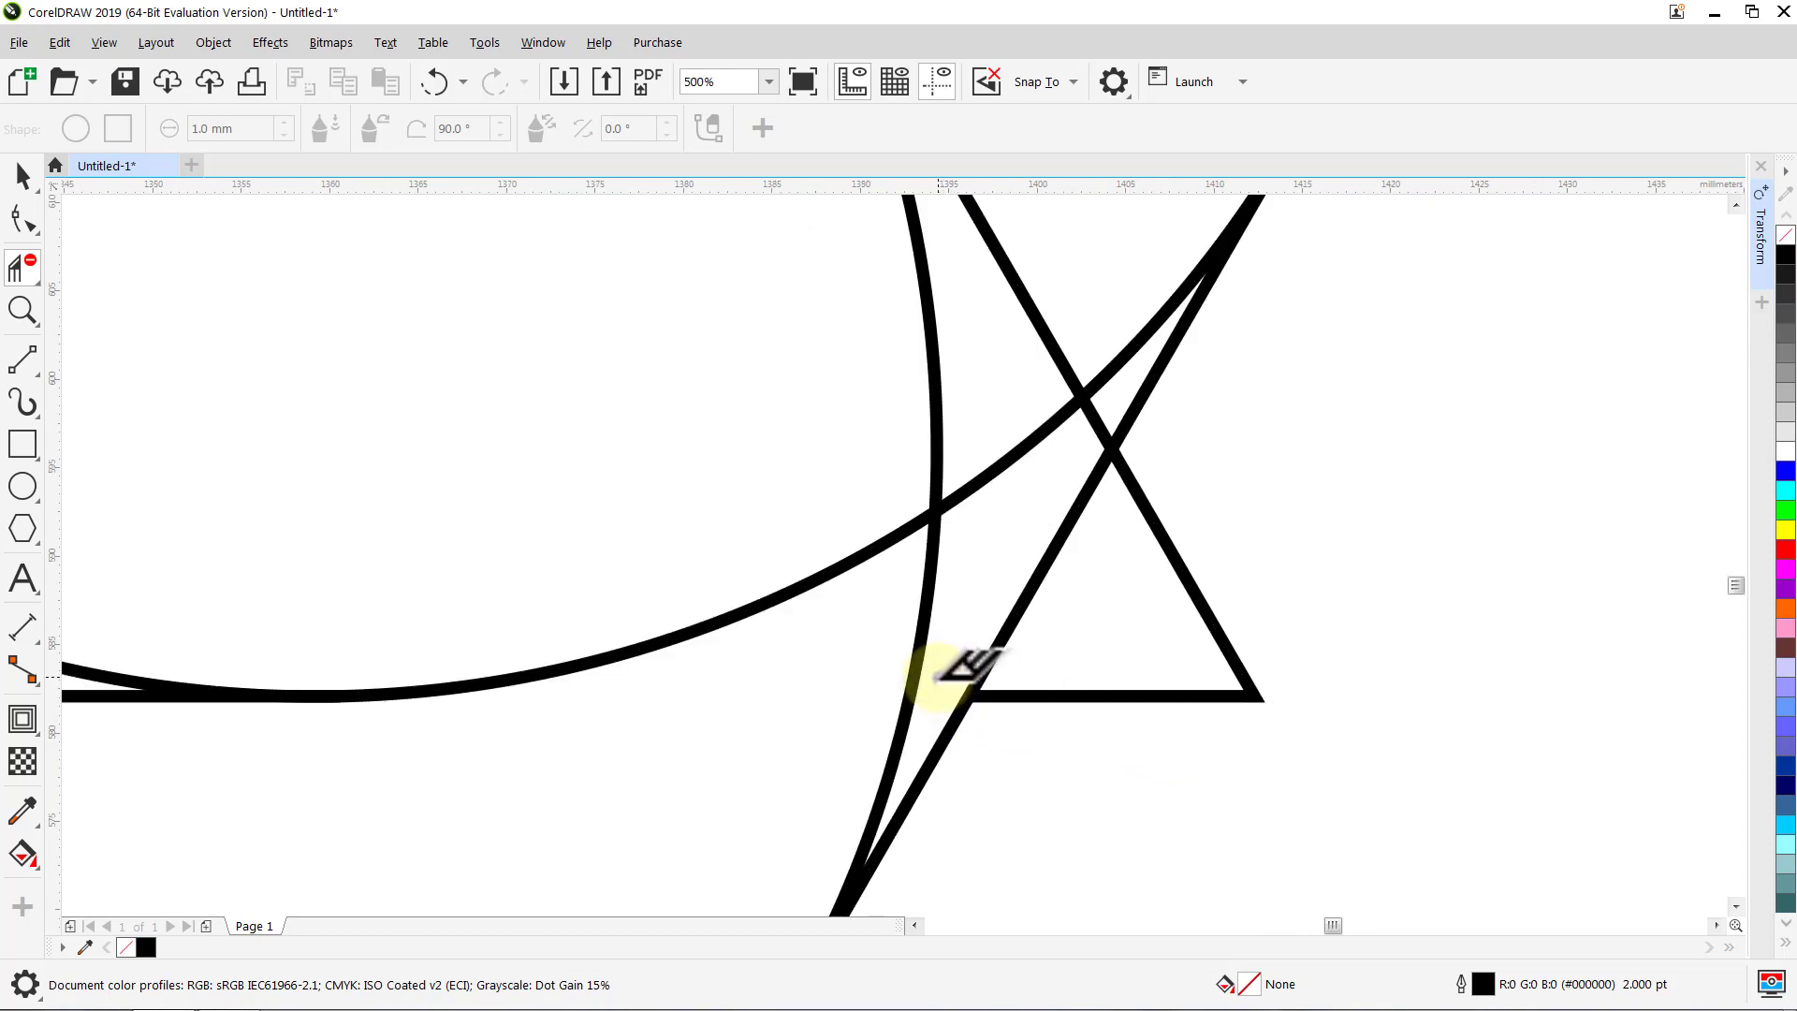
click(925, 659)
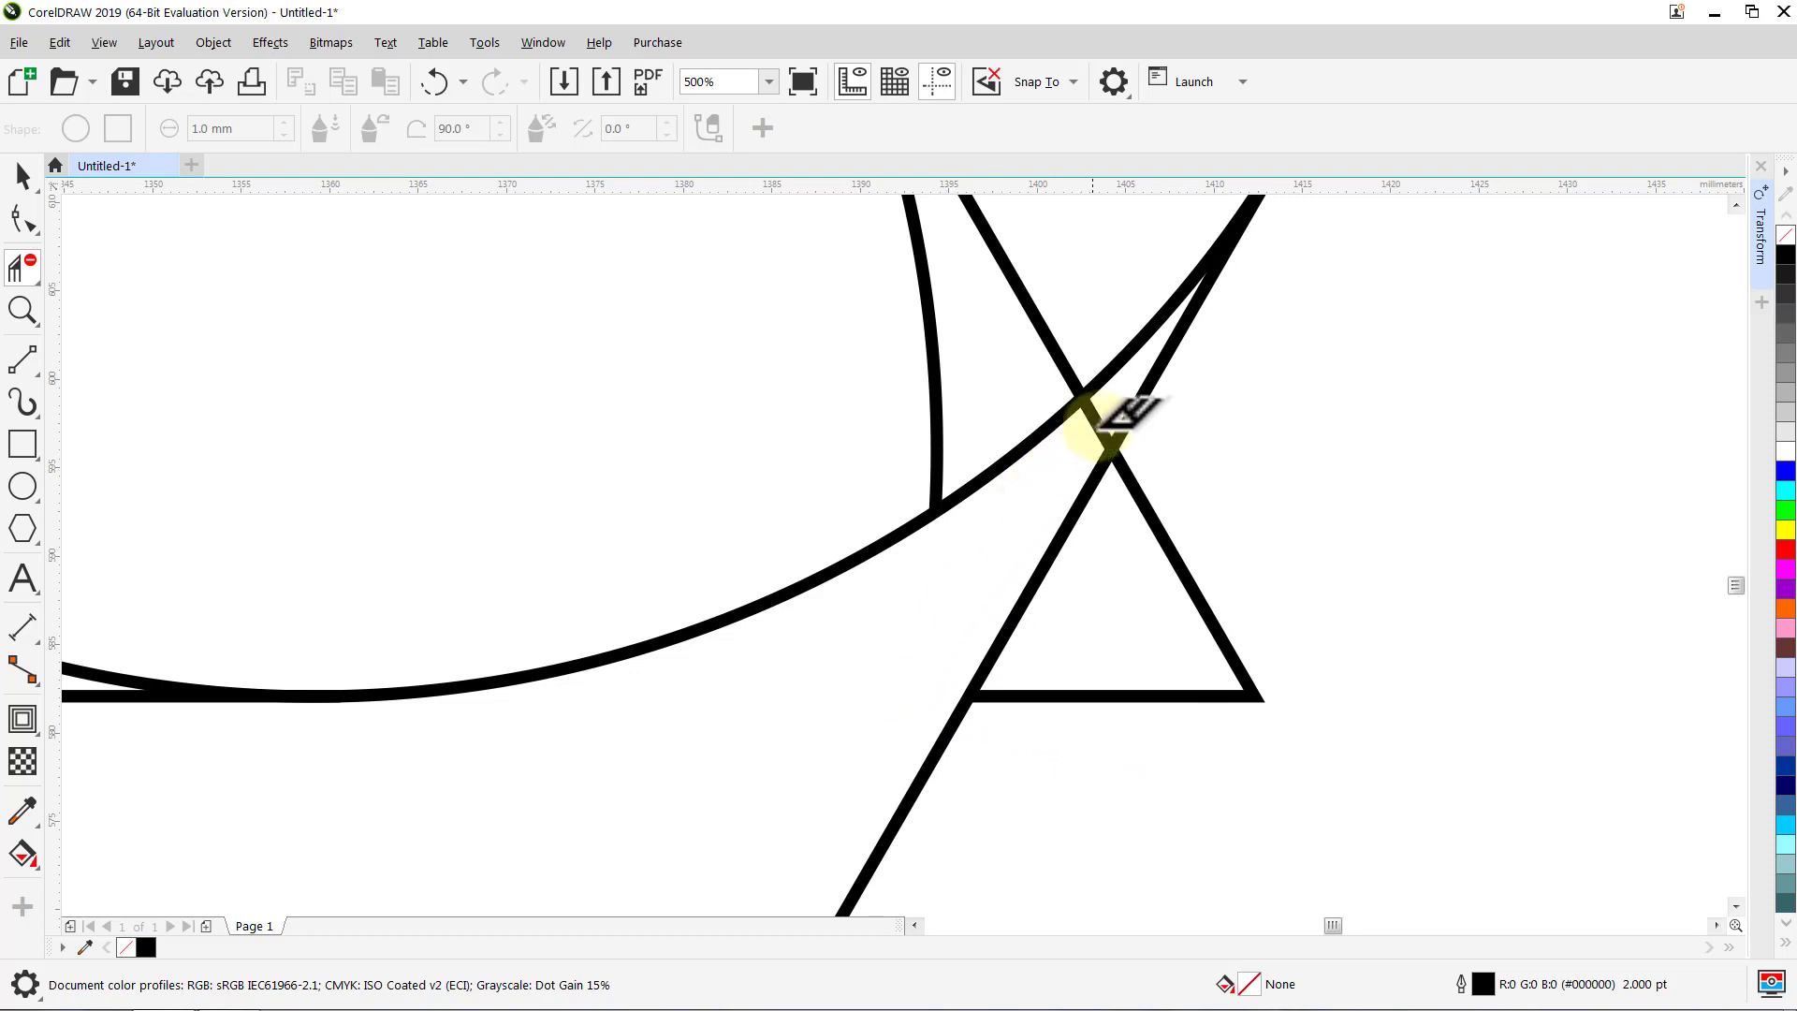
key(space)
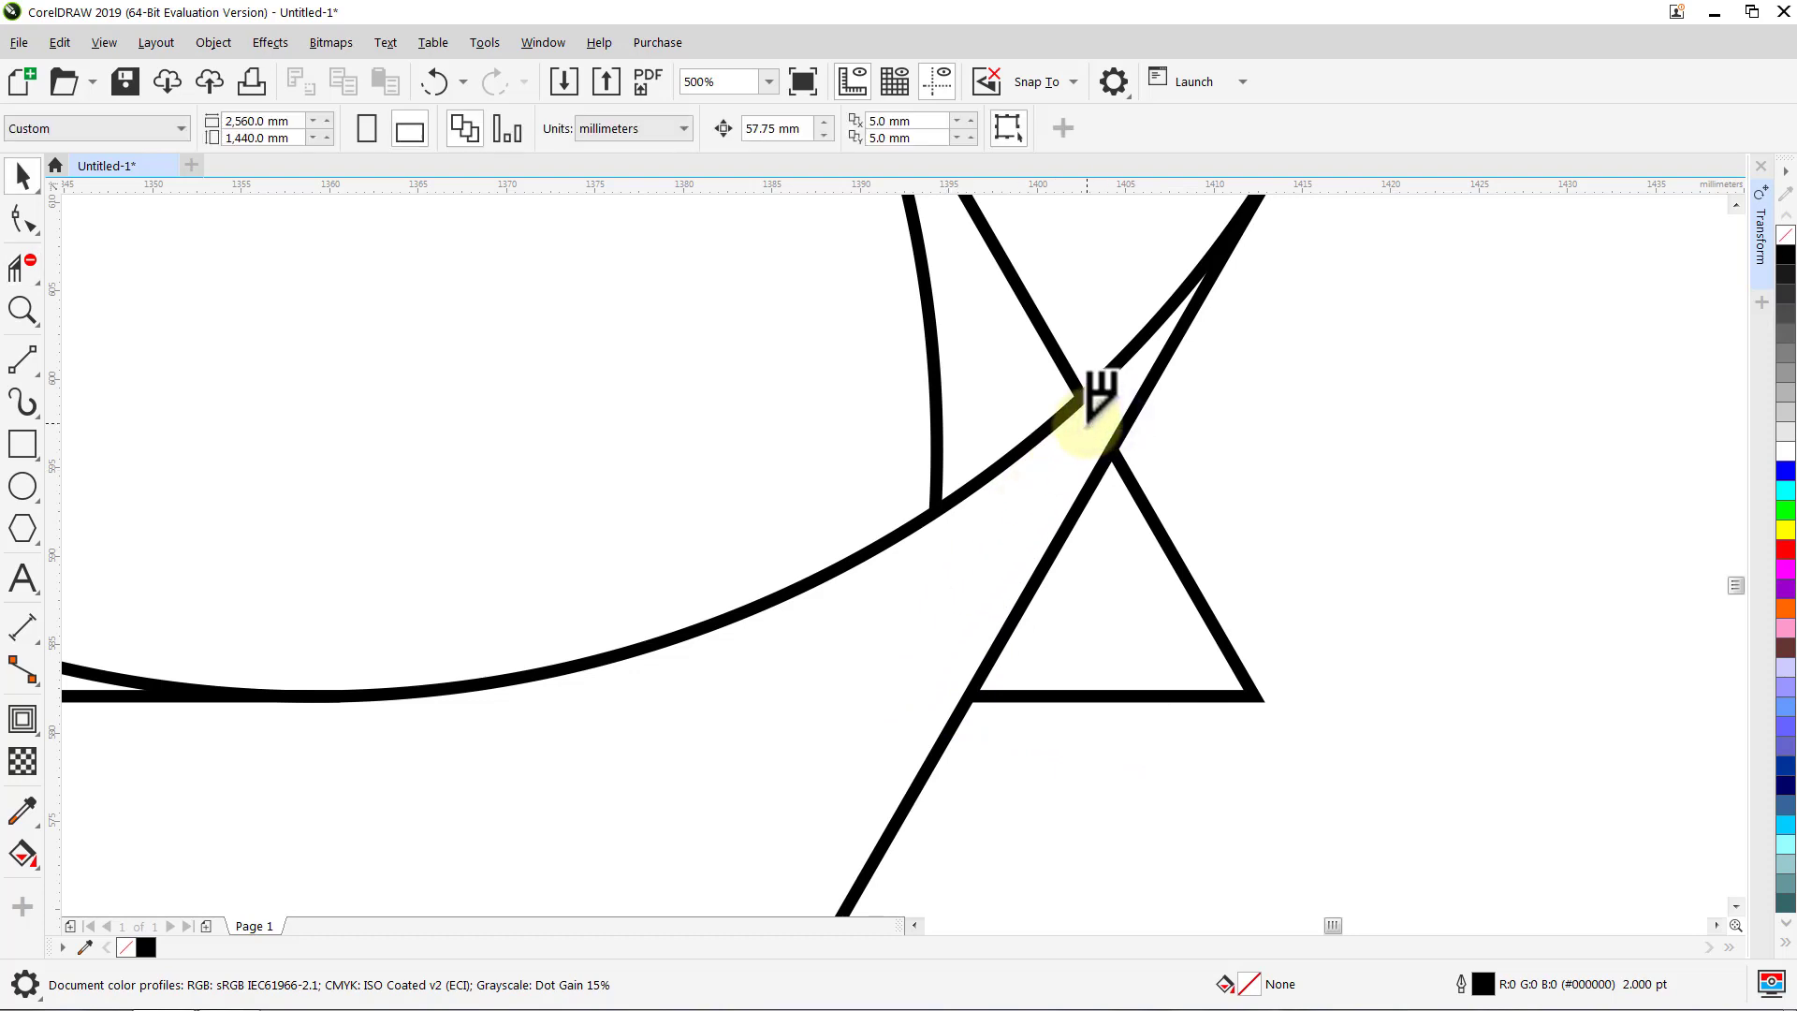
Step: Smart Fill the trimmed band along the left and bottom sides with green and a 0.5 pt black outline
scroll(1087, 422, down, 6)
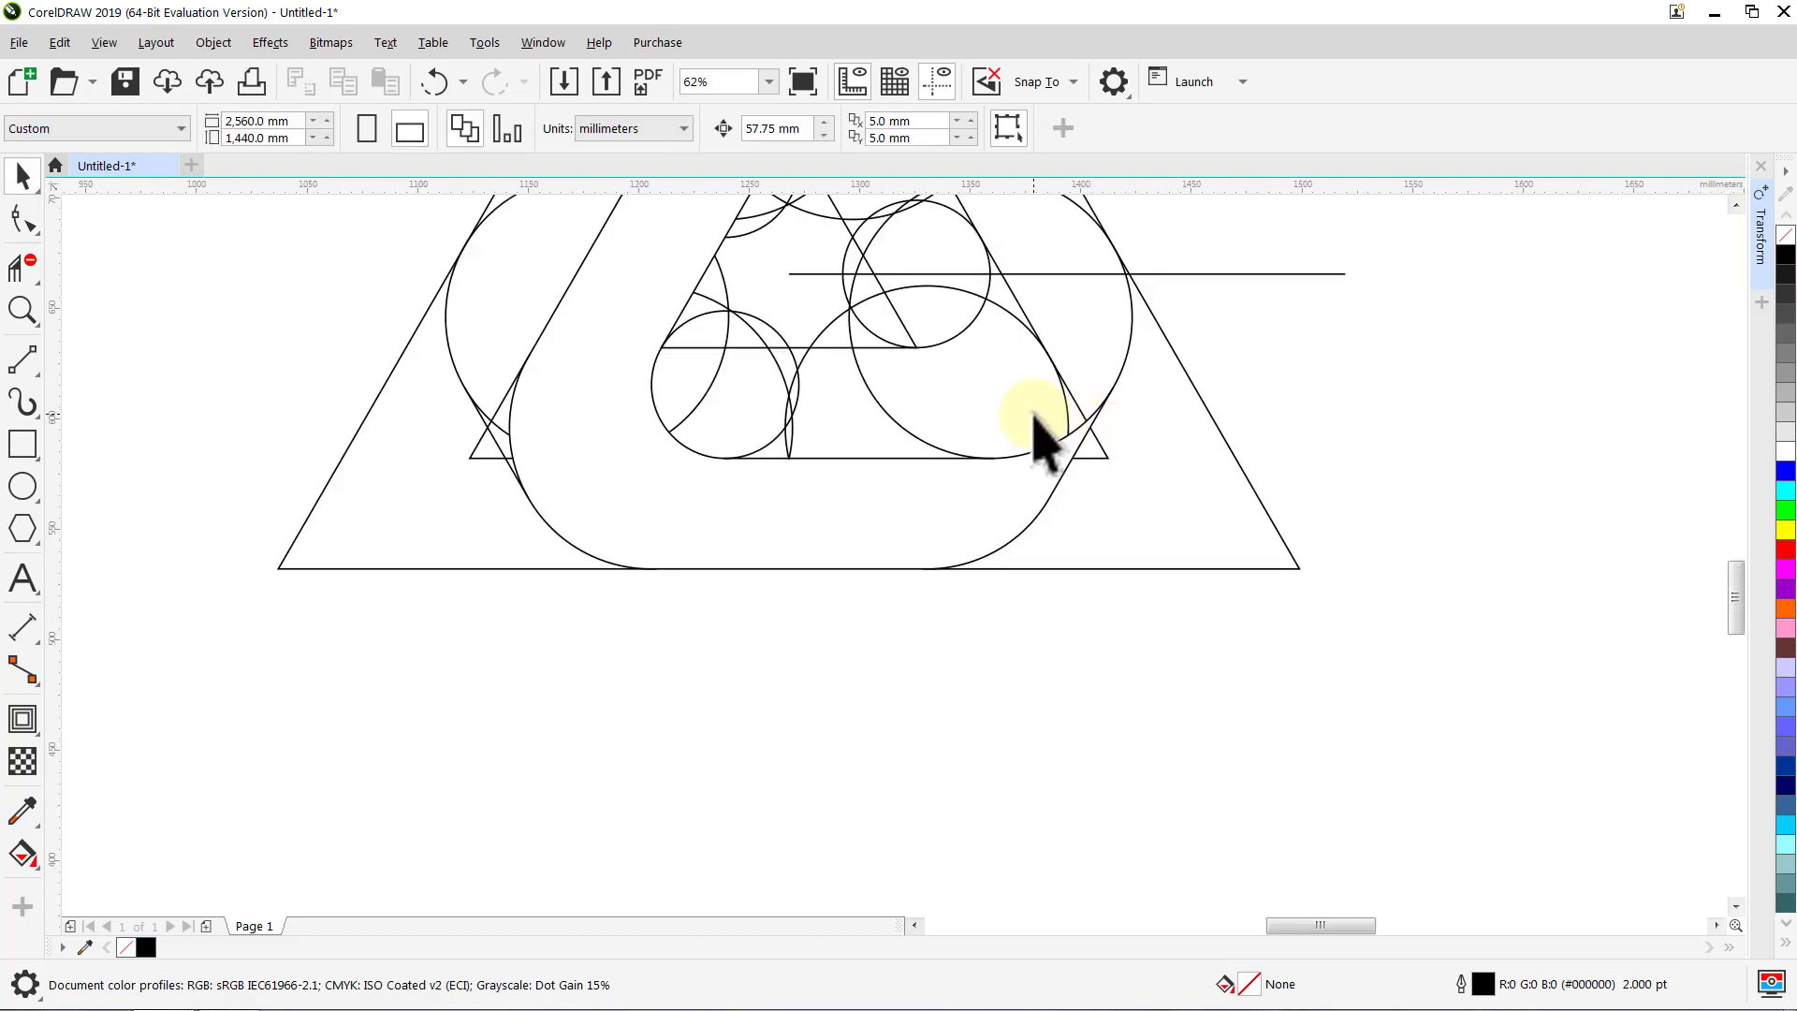
drag(1002, 453, 1027, 632)
drag(1020, 558, 1042, 669)
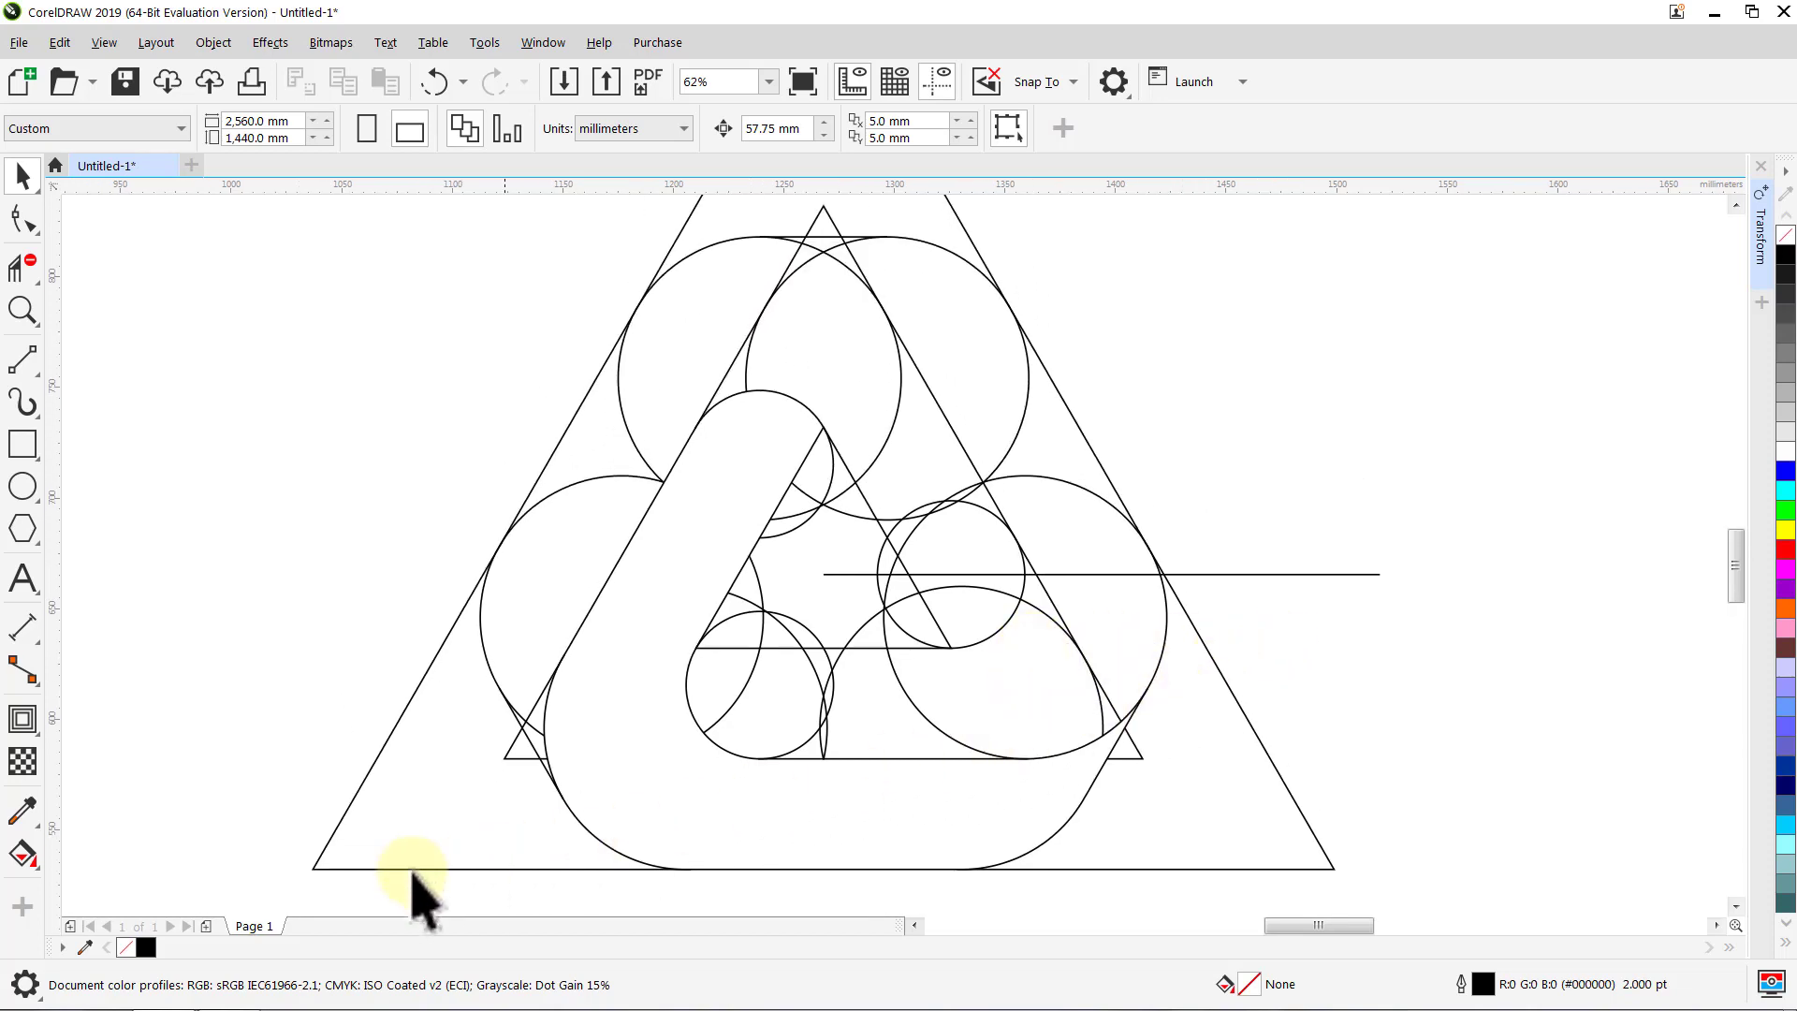
click(22, 859)
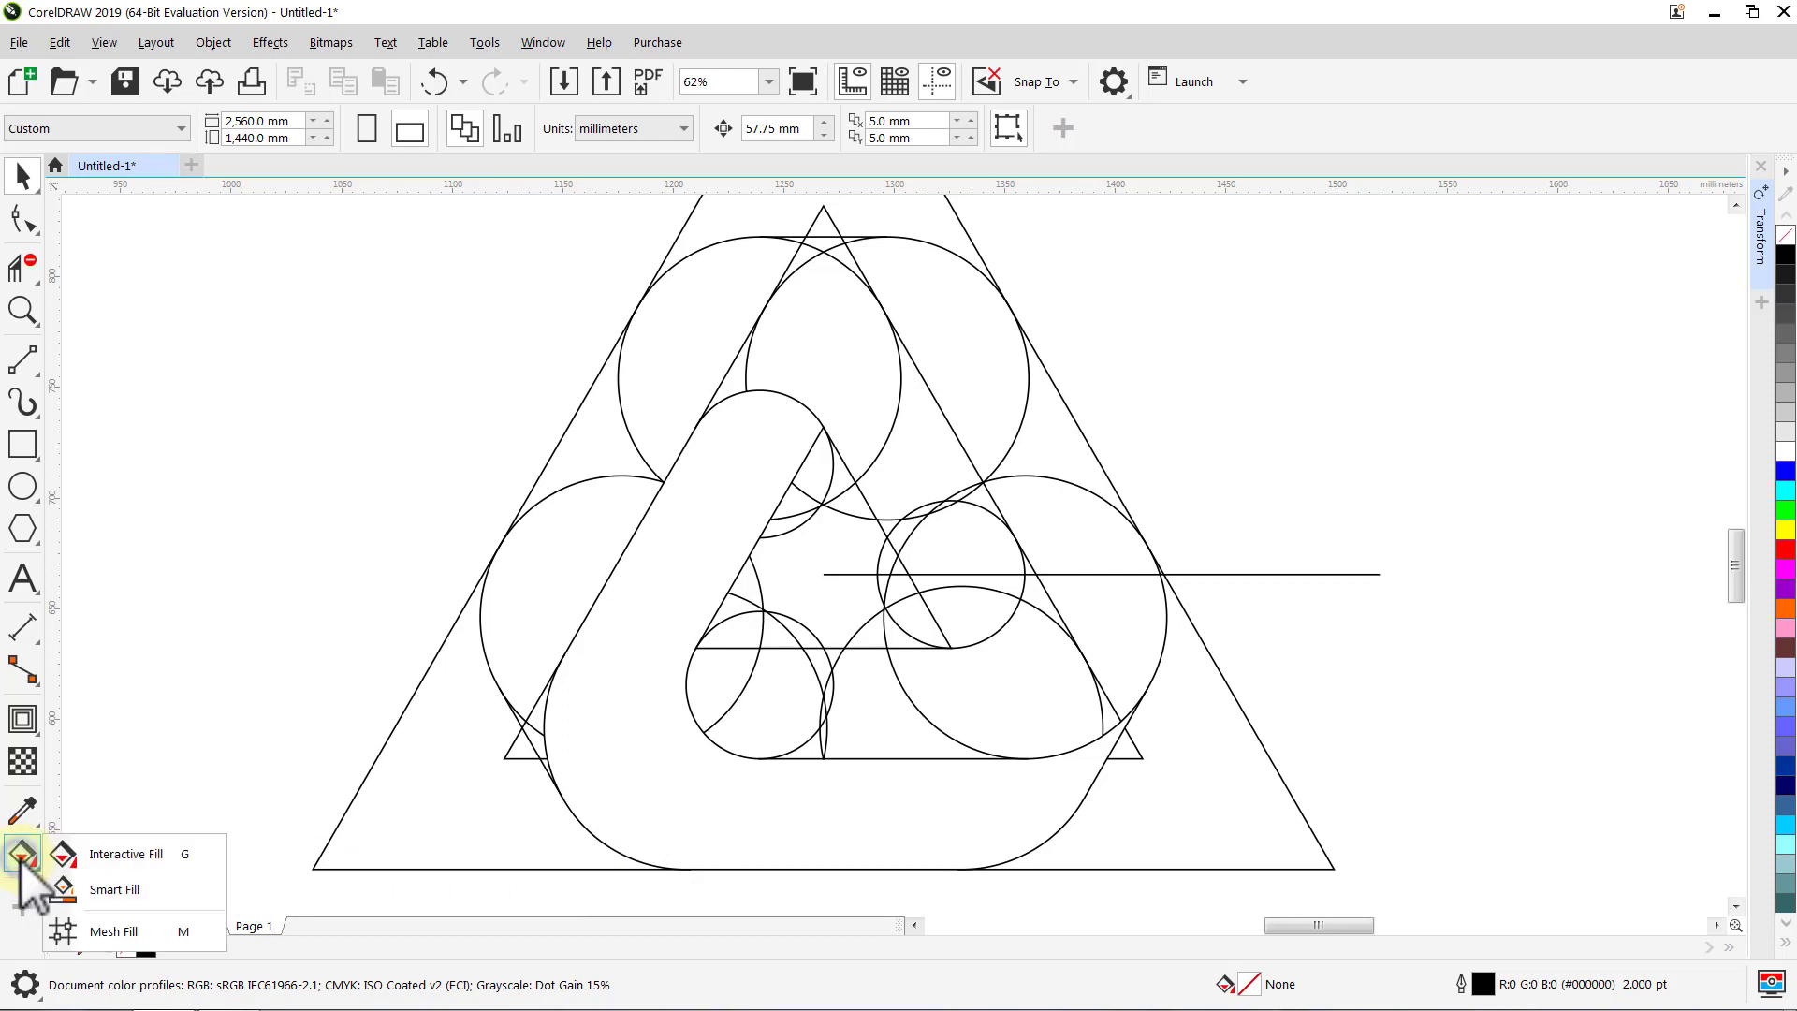
click(71, 887)
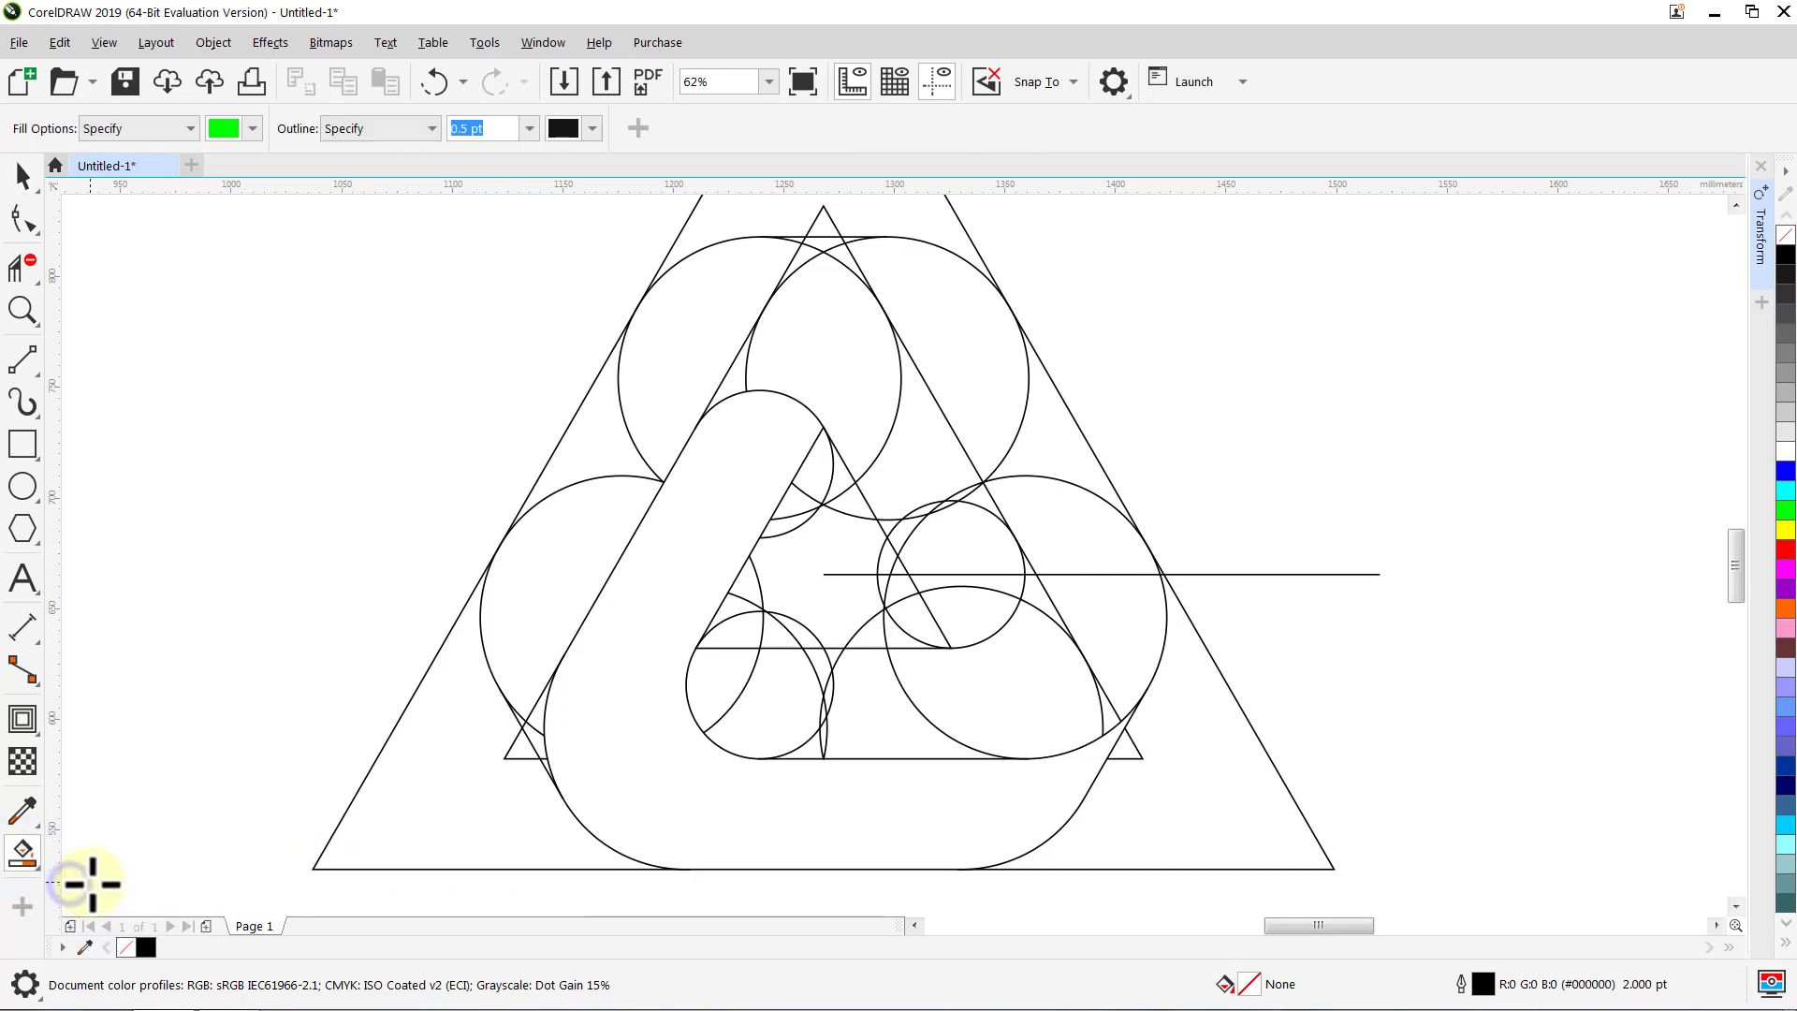
click(619, 766)
key(space)
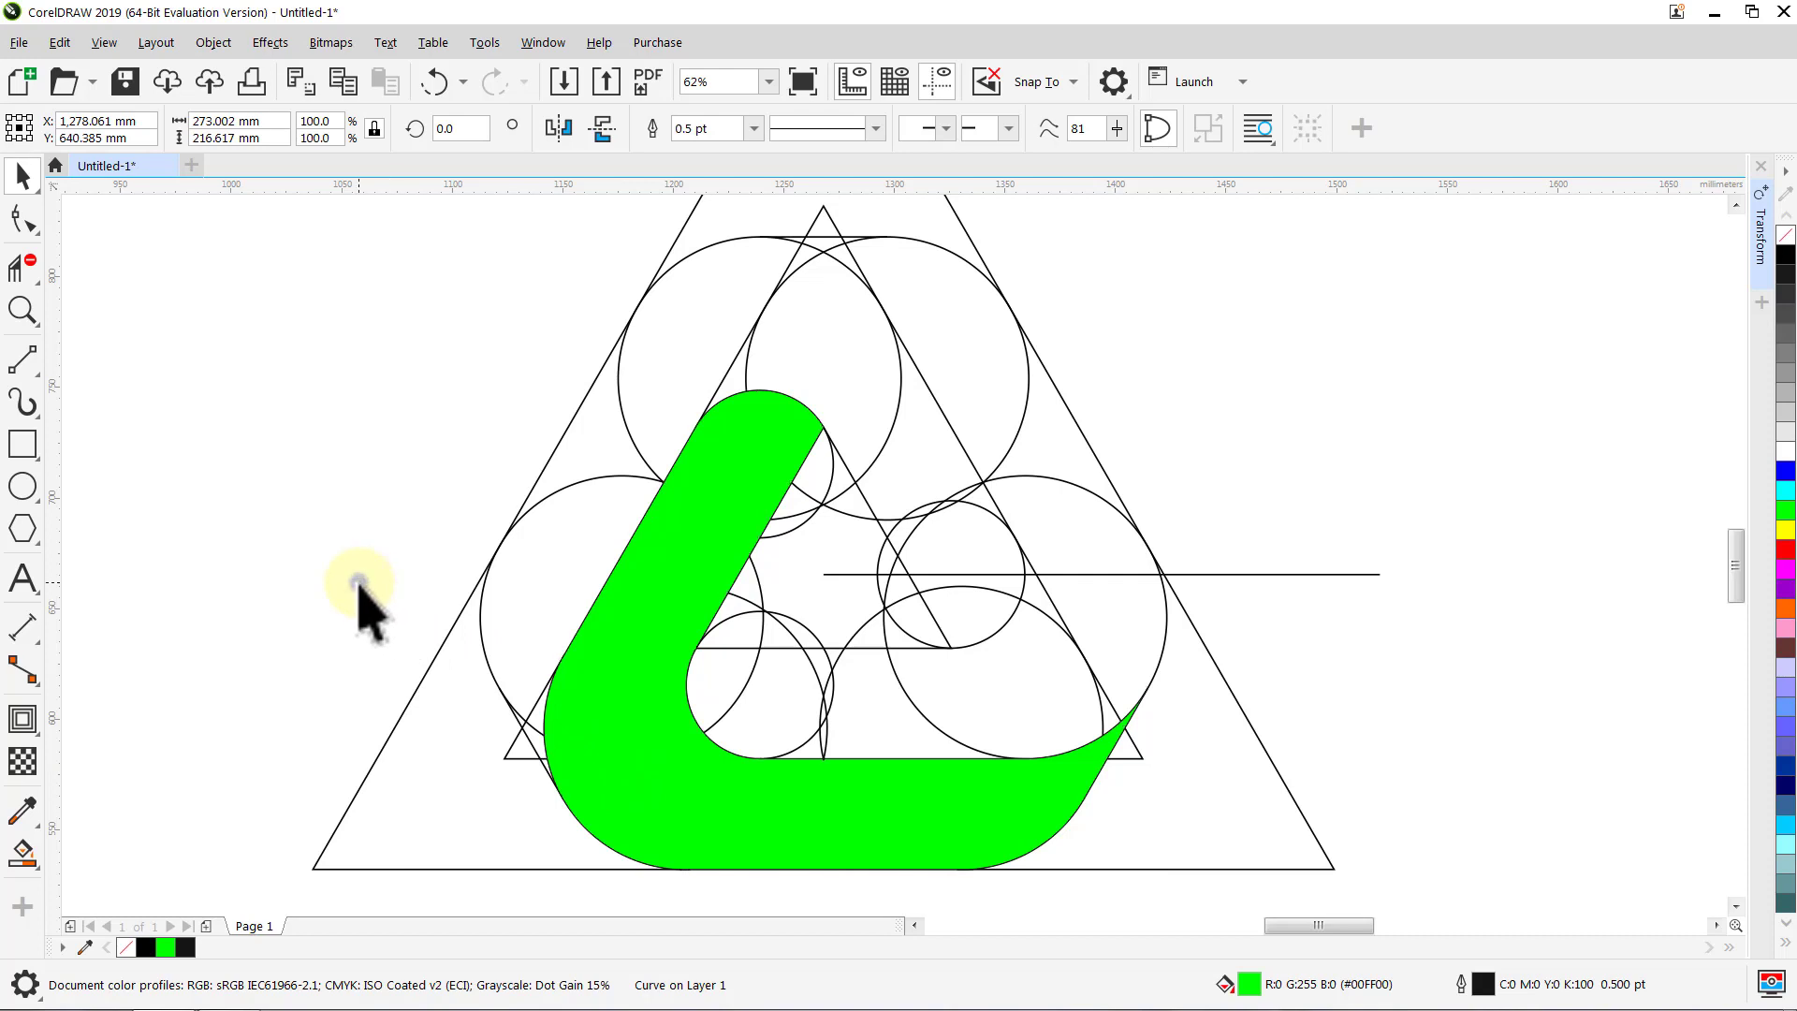
Step: Move the green shape's rotation center to the inner end of the long horizontal line at the triangle's center
click(359, 582)
click(631, 775)
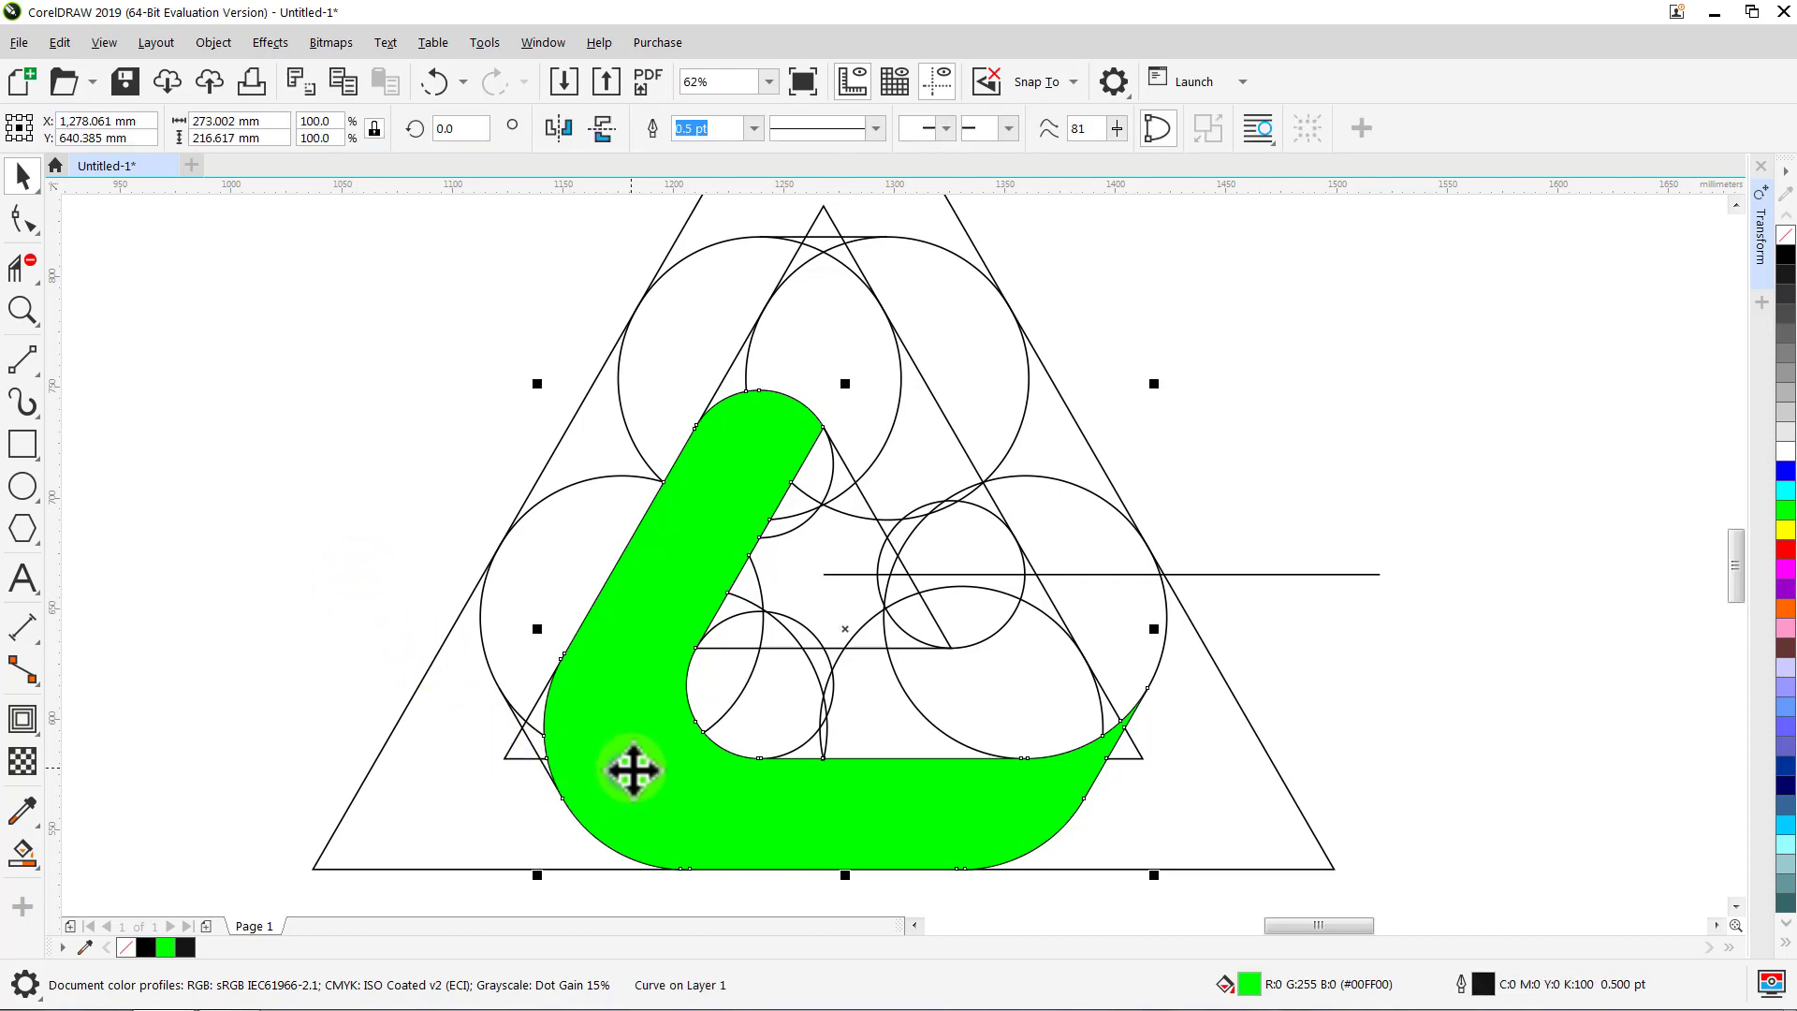
click(631, 771)
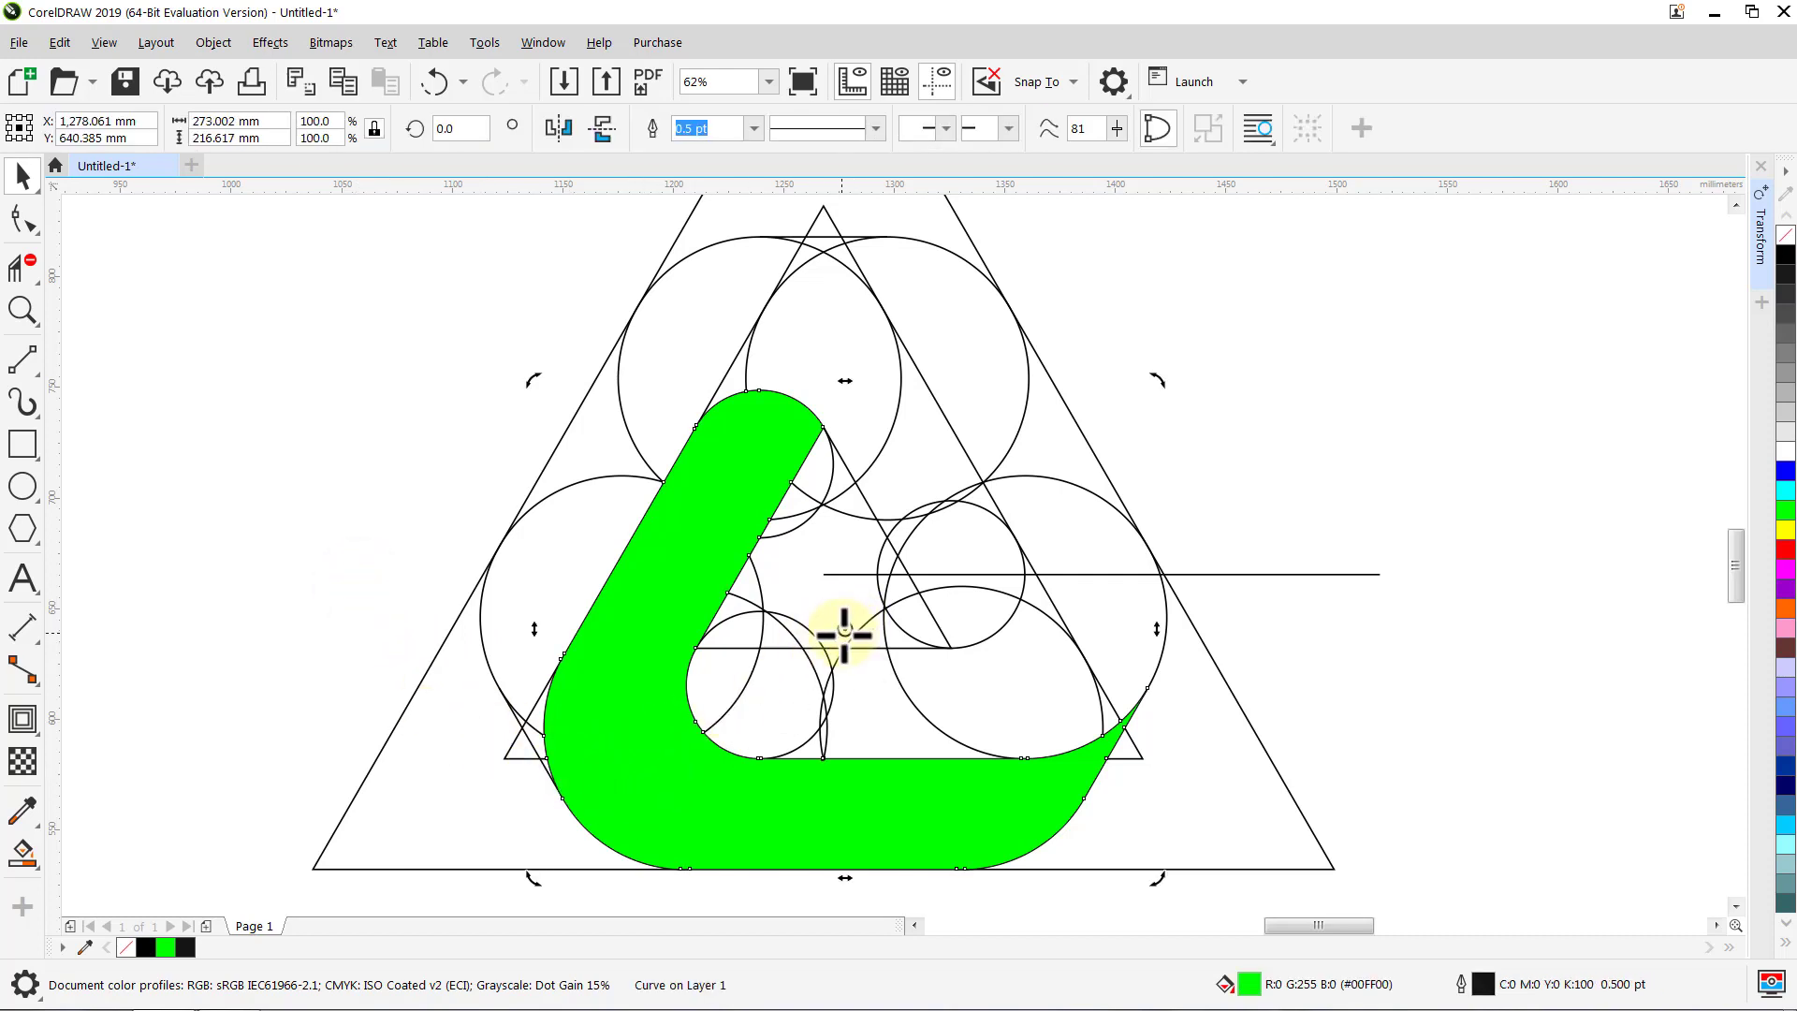
drag(845, 629, 820, 588)
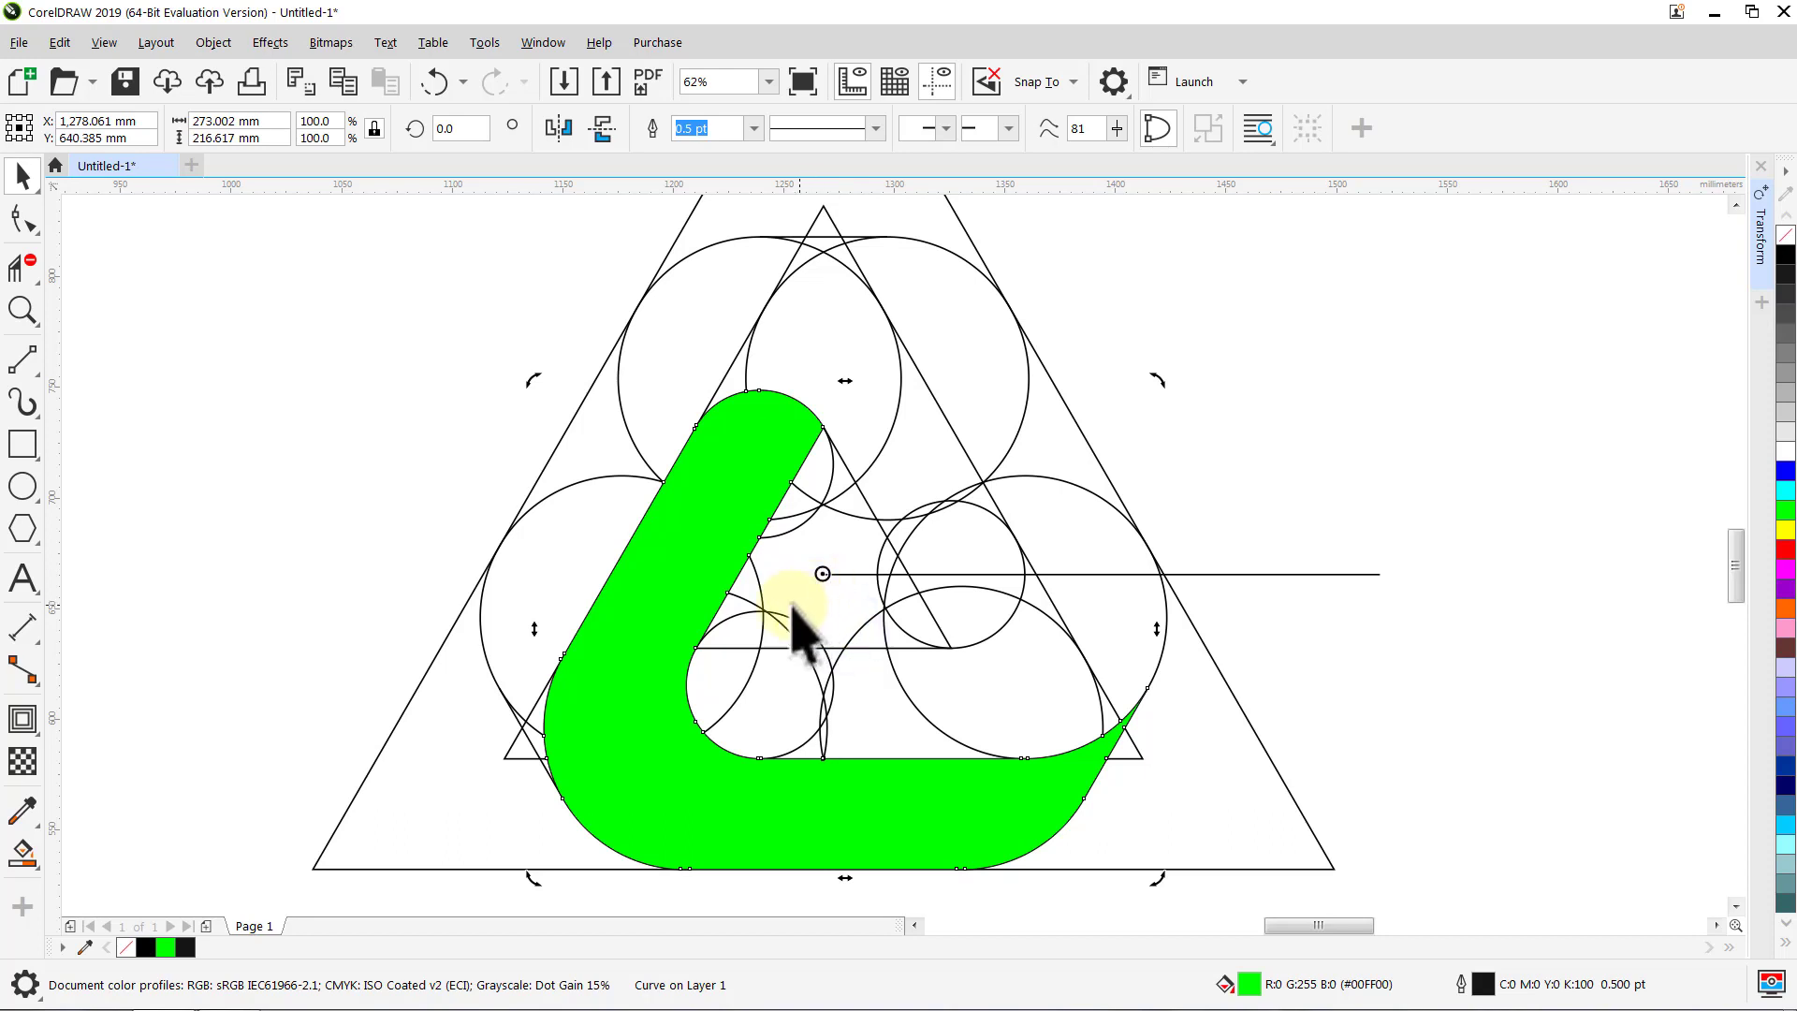
Step: Delete the grouped construction triangles, circles and lines, keeping only the green shape
click(361, 541)
click(501, 541)
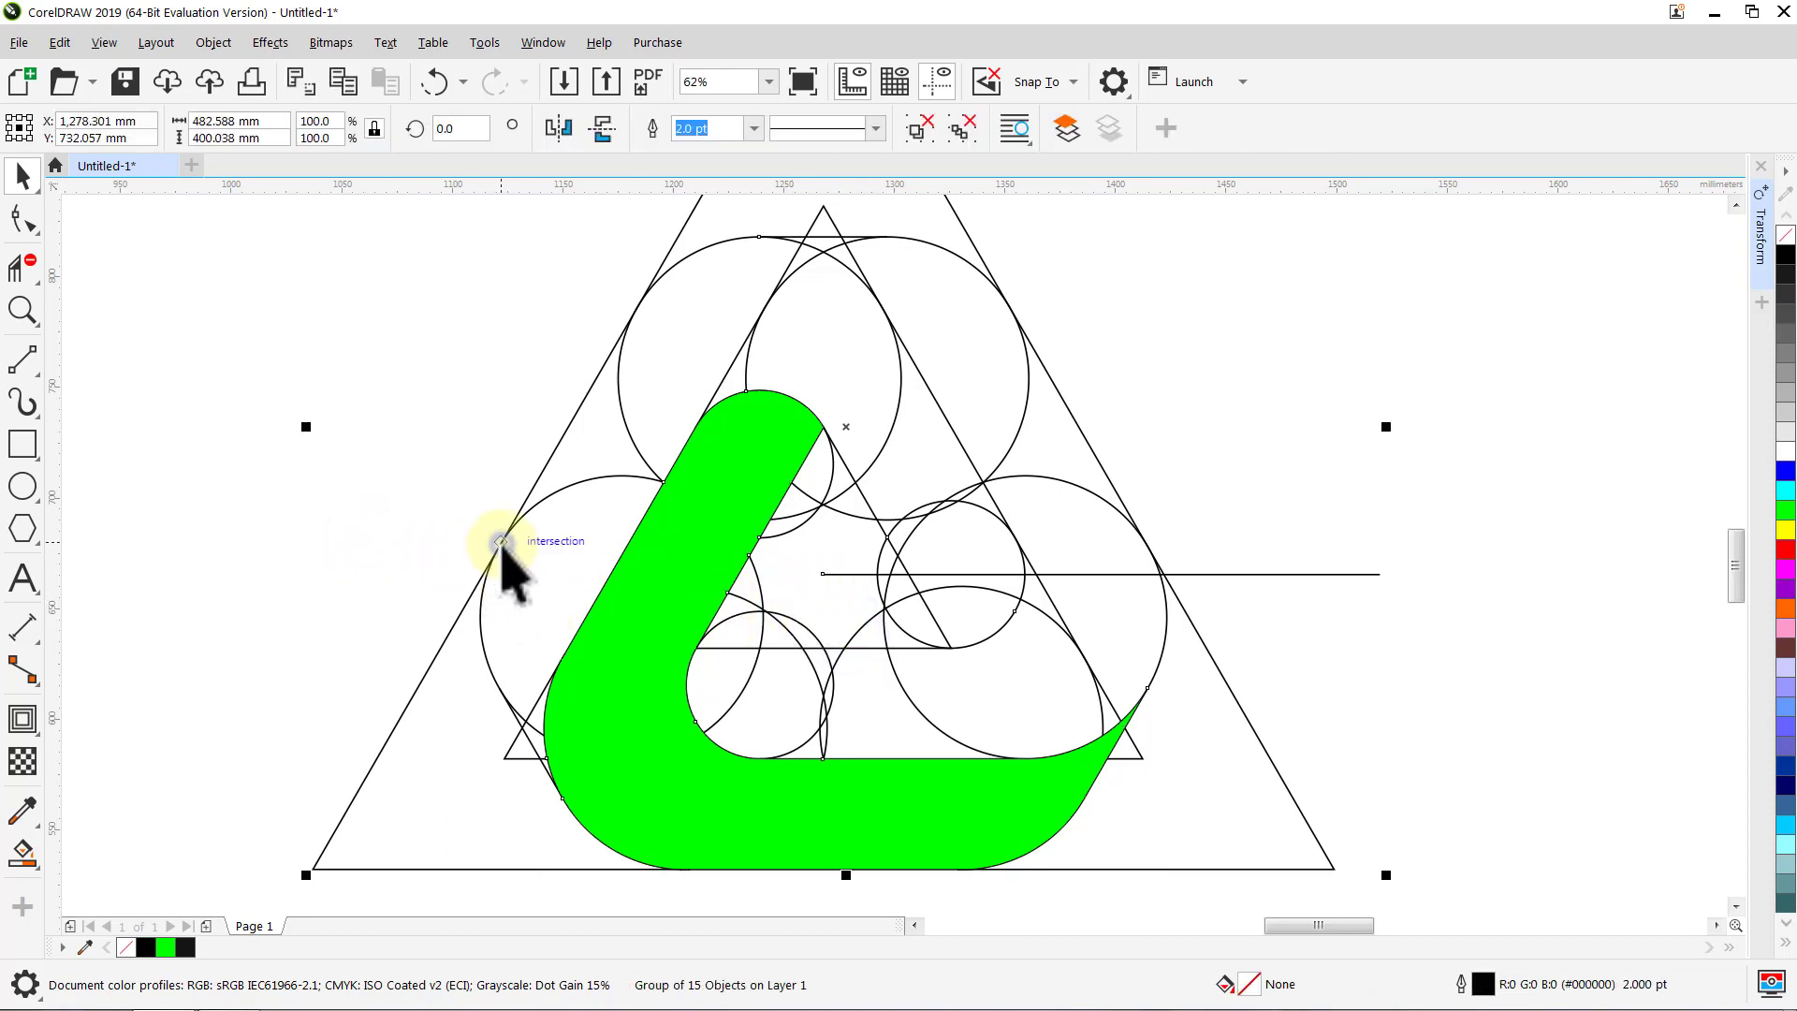
key(Delete)
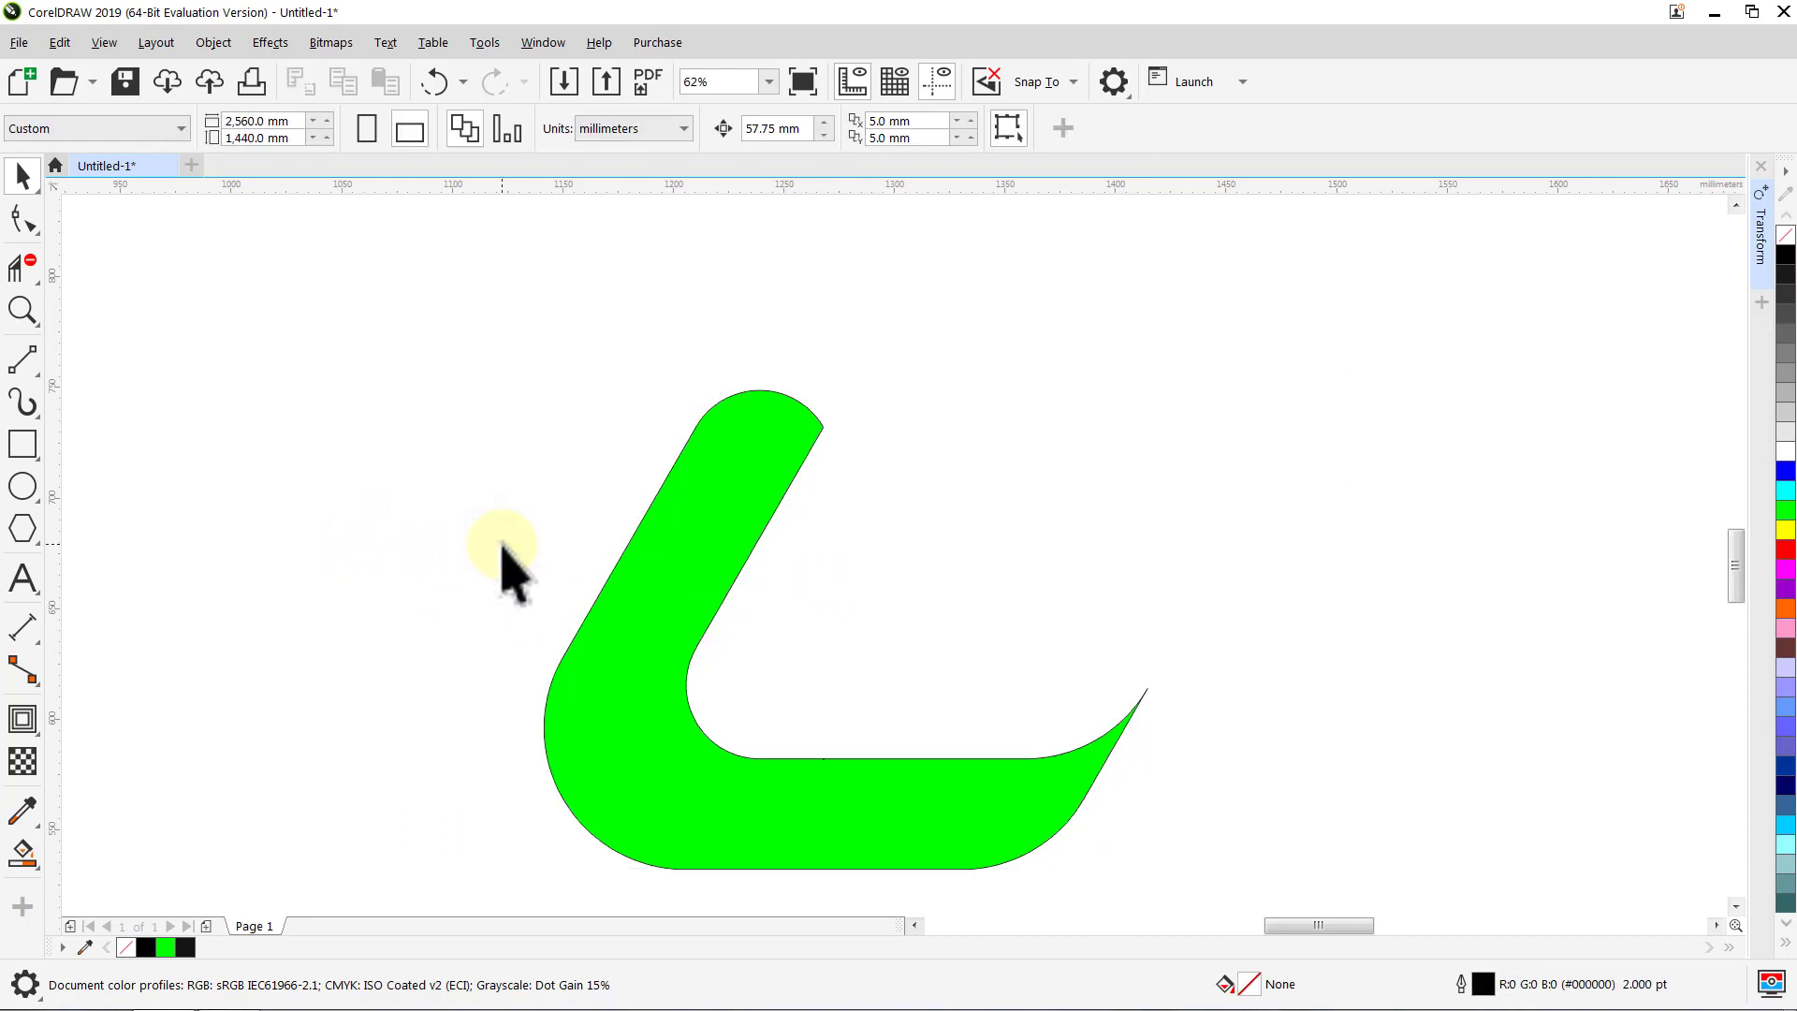
Step: Set the green shape's outline width to None
click(608, 626)
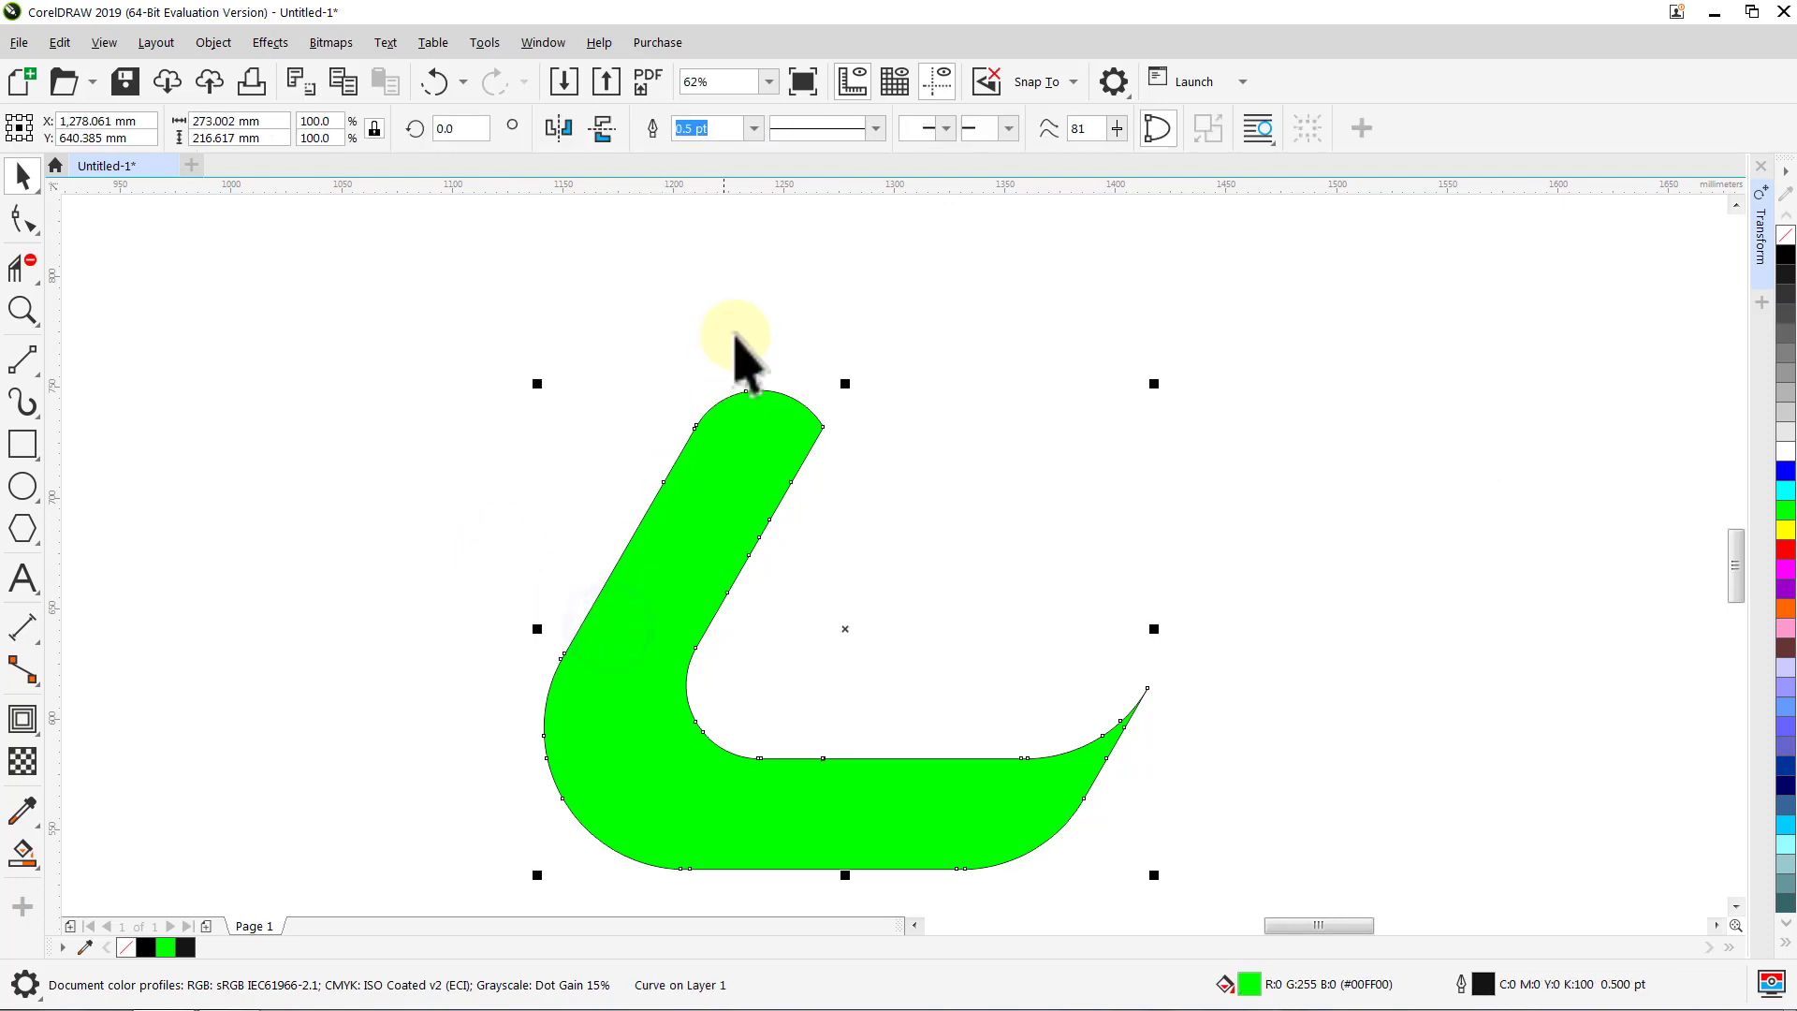
click(755, 129)
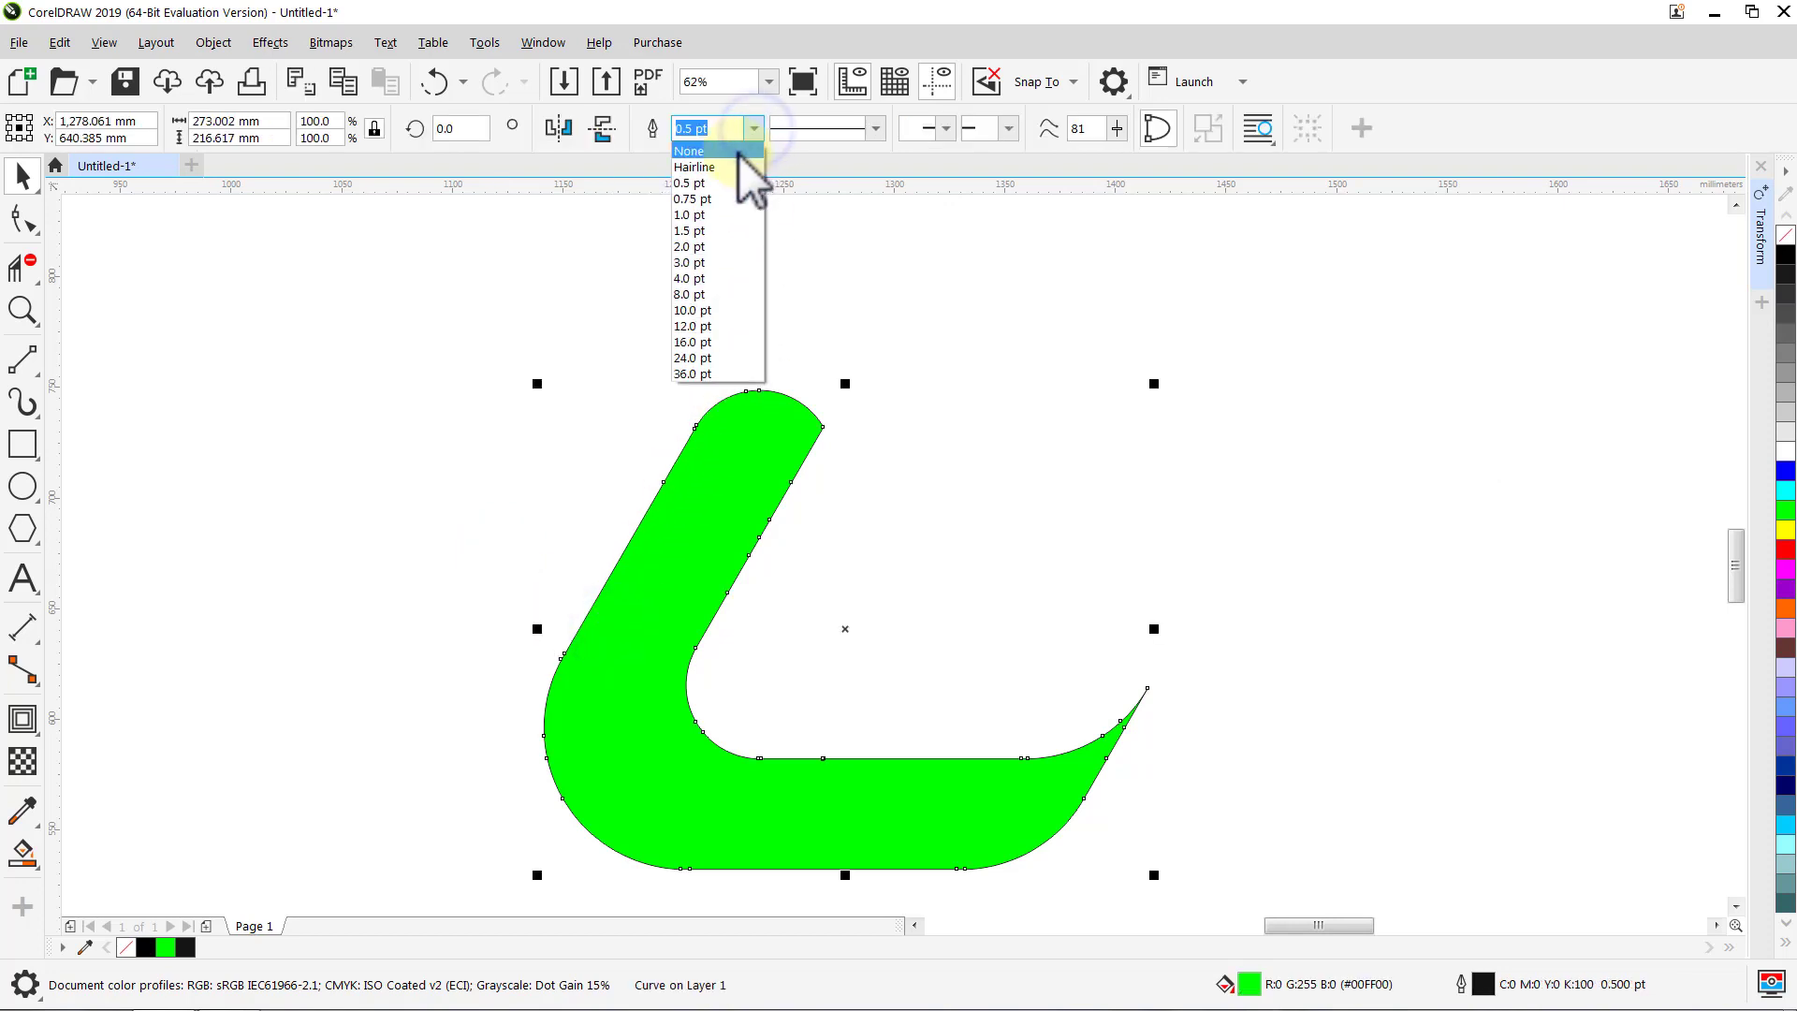
click(739, 155)
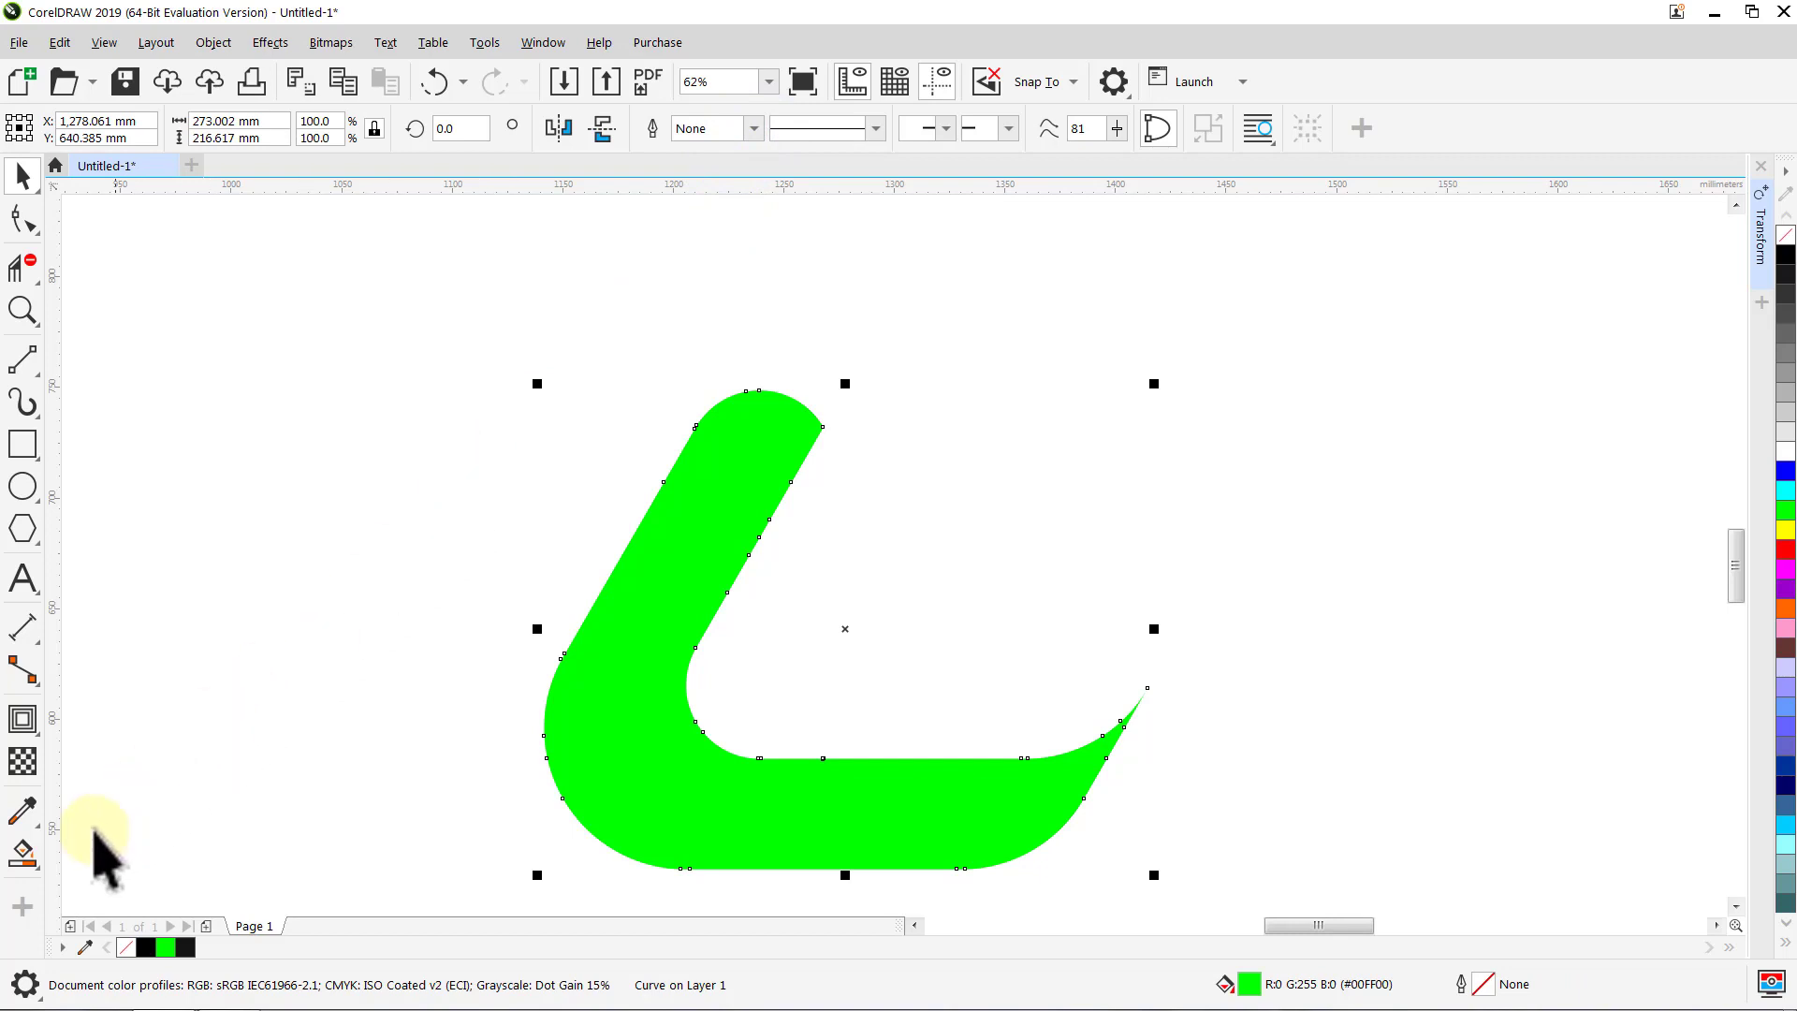
Step: Apply an interactive linear fountain fill from the shape's rounded upper end down to the middle of its inner bottom edge
click(26, 853)
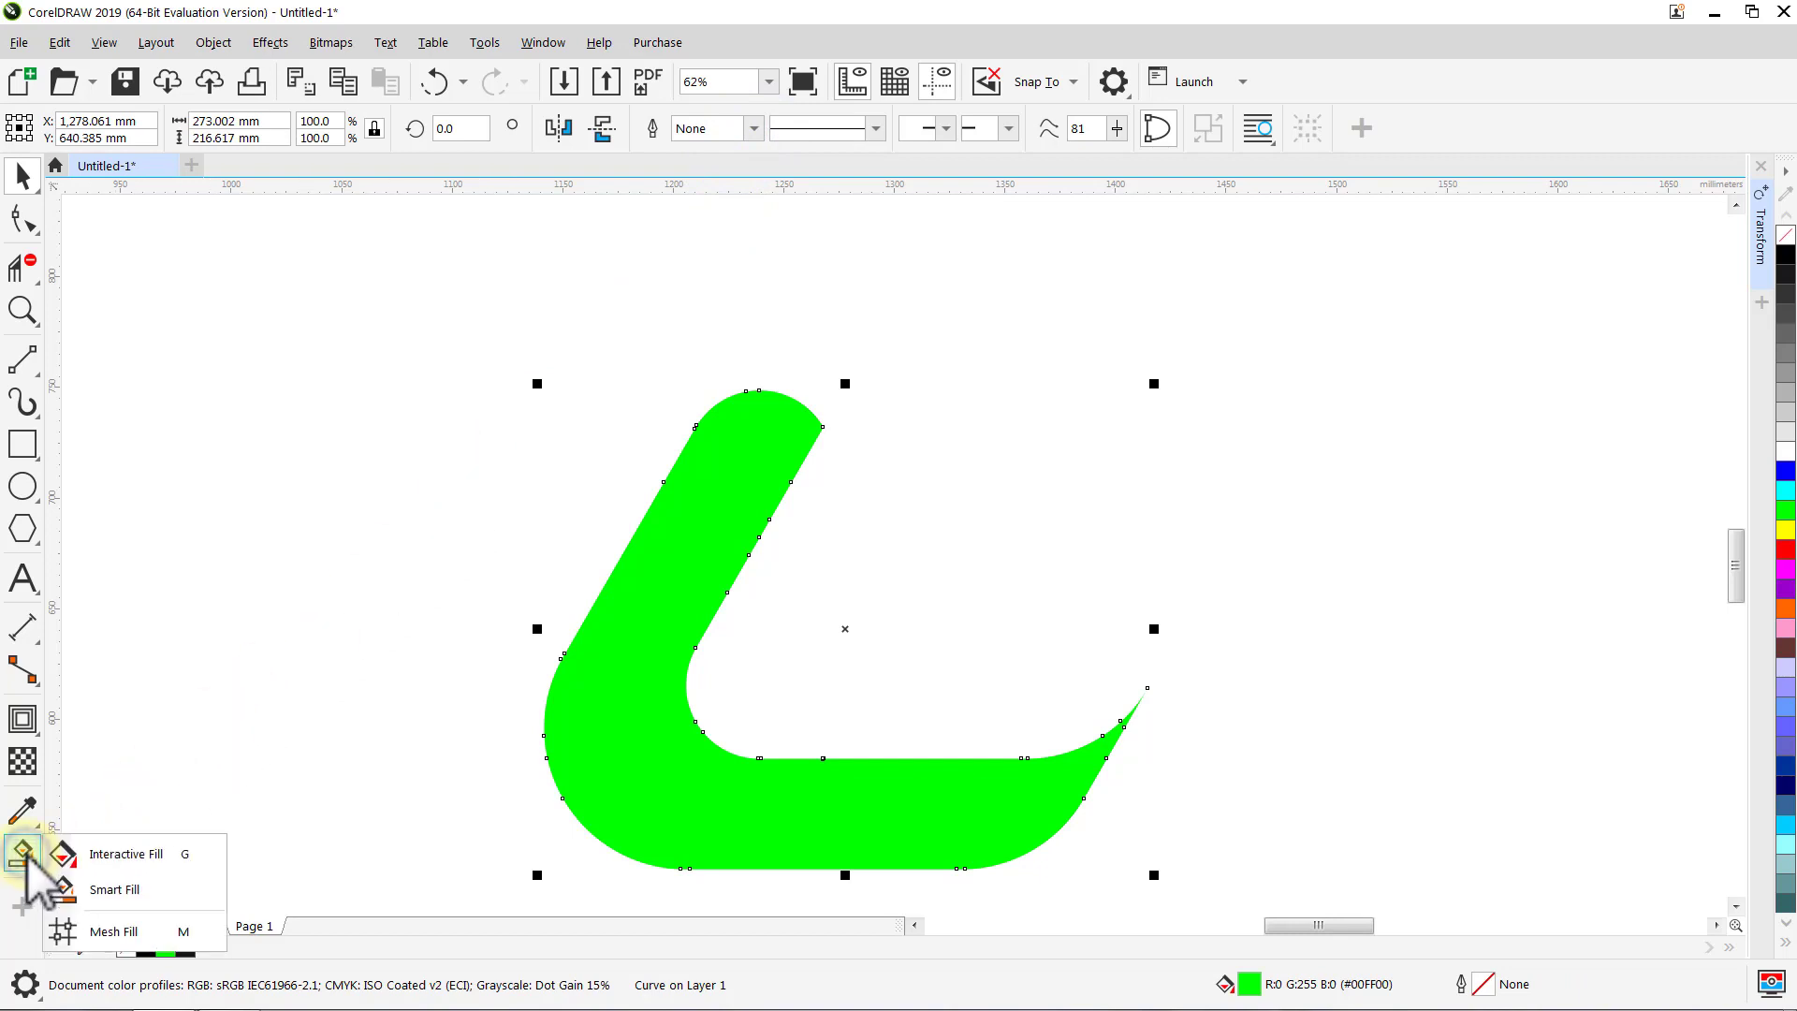
click(99, 858)
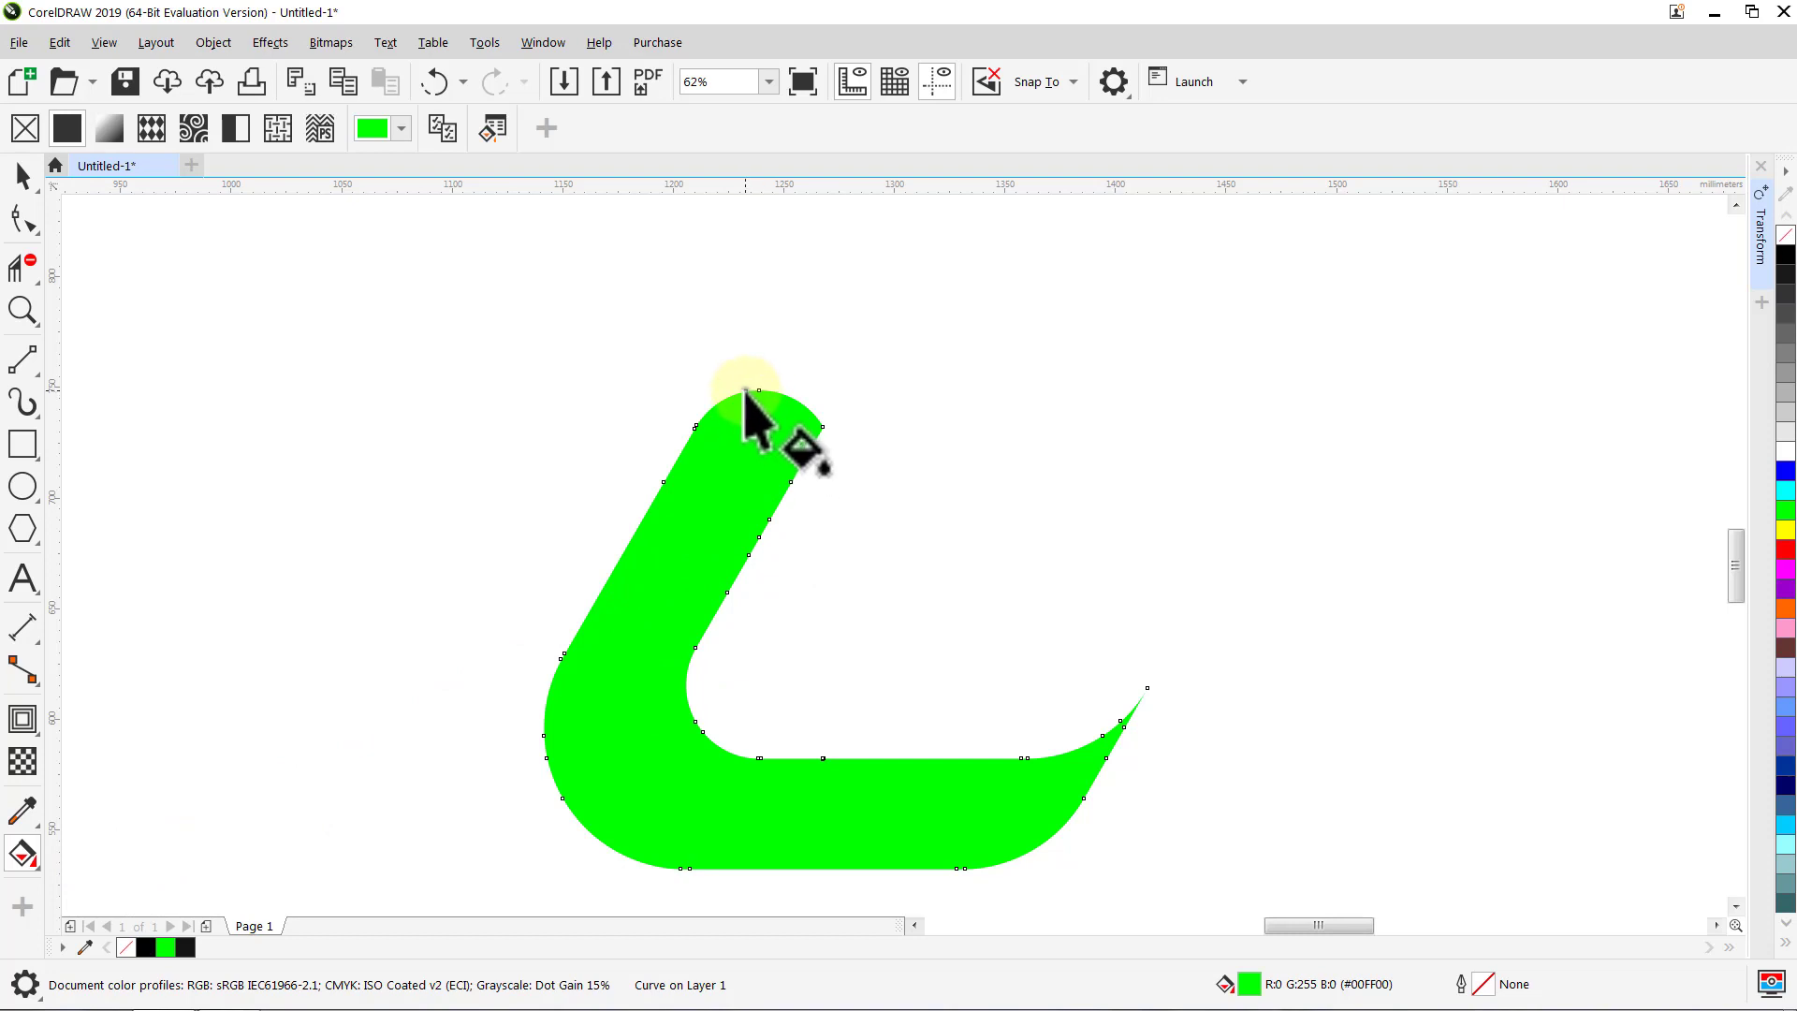
drag(746, 391, 822, 758)
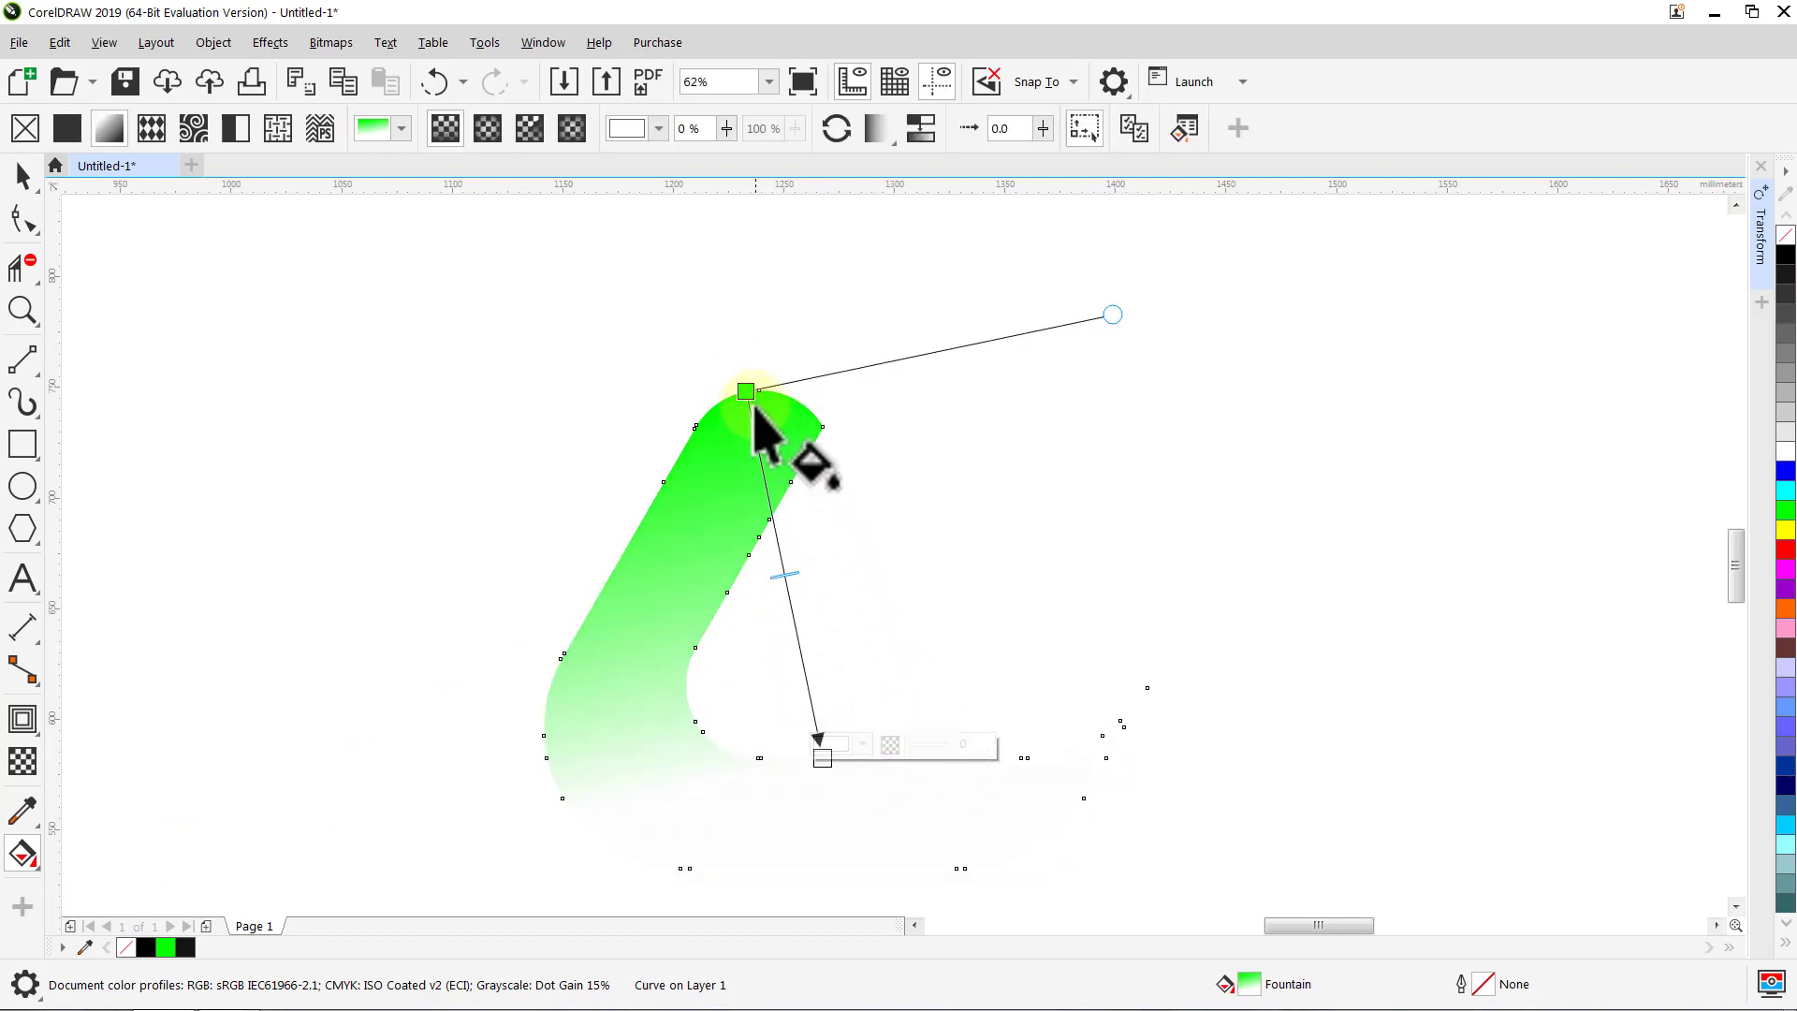
Step: Set the fountain fill's start color at the shape's rounded upper end to RGB 92, 7, 137
click(746, 391)
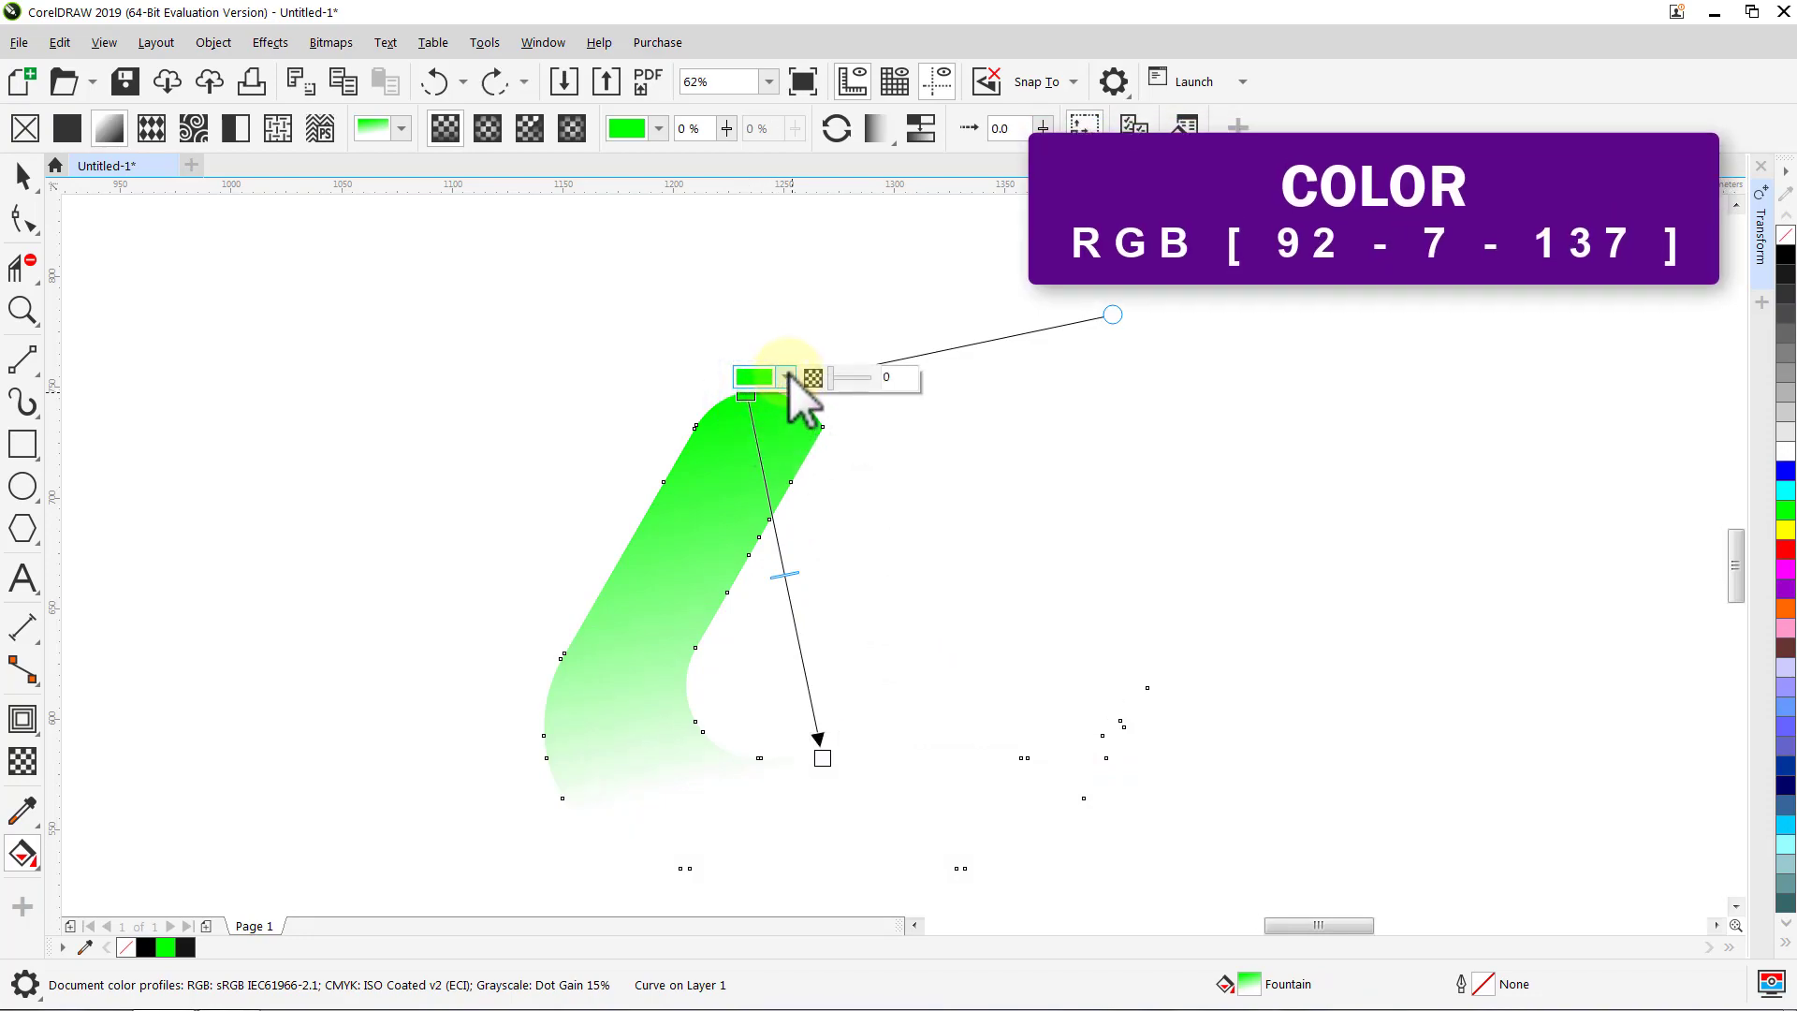
click(786, 376)
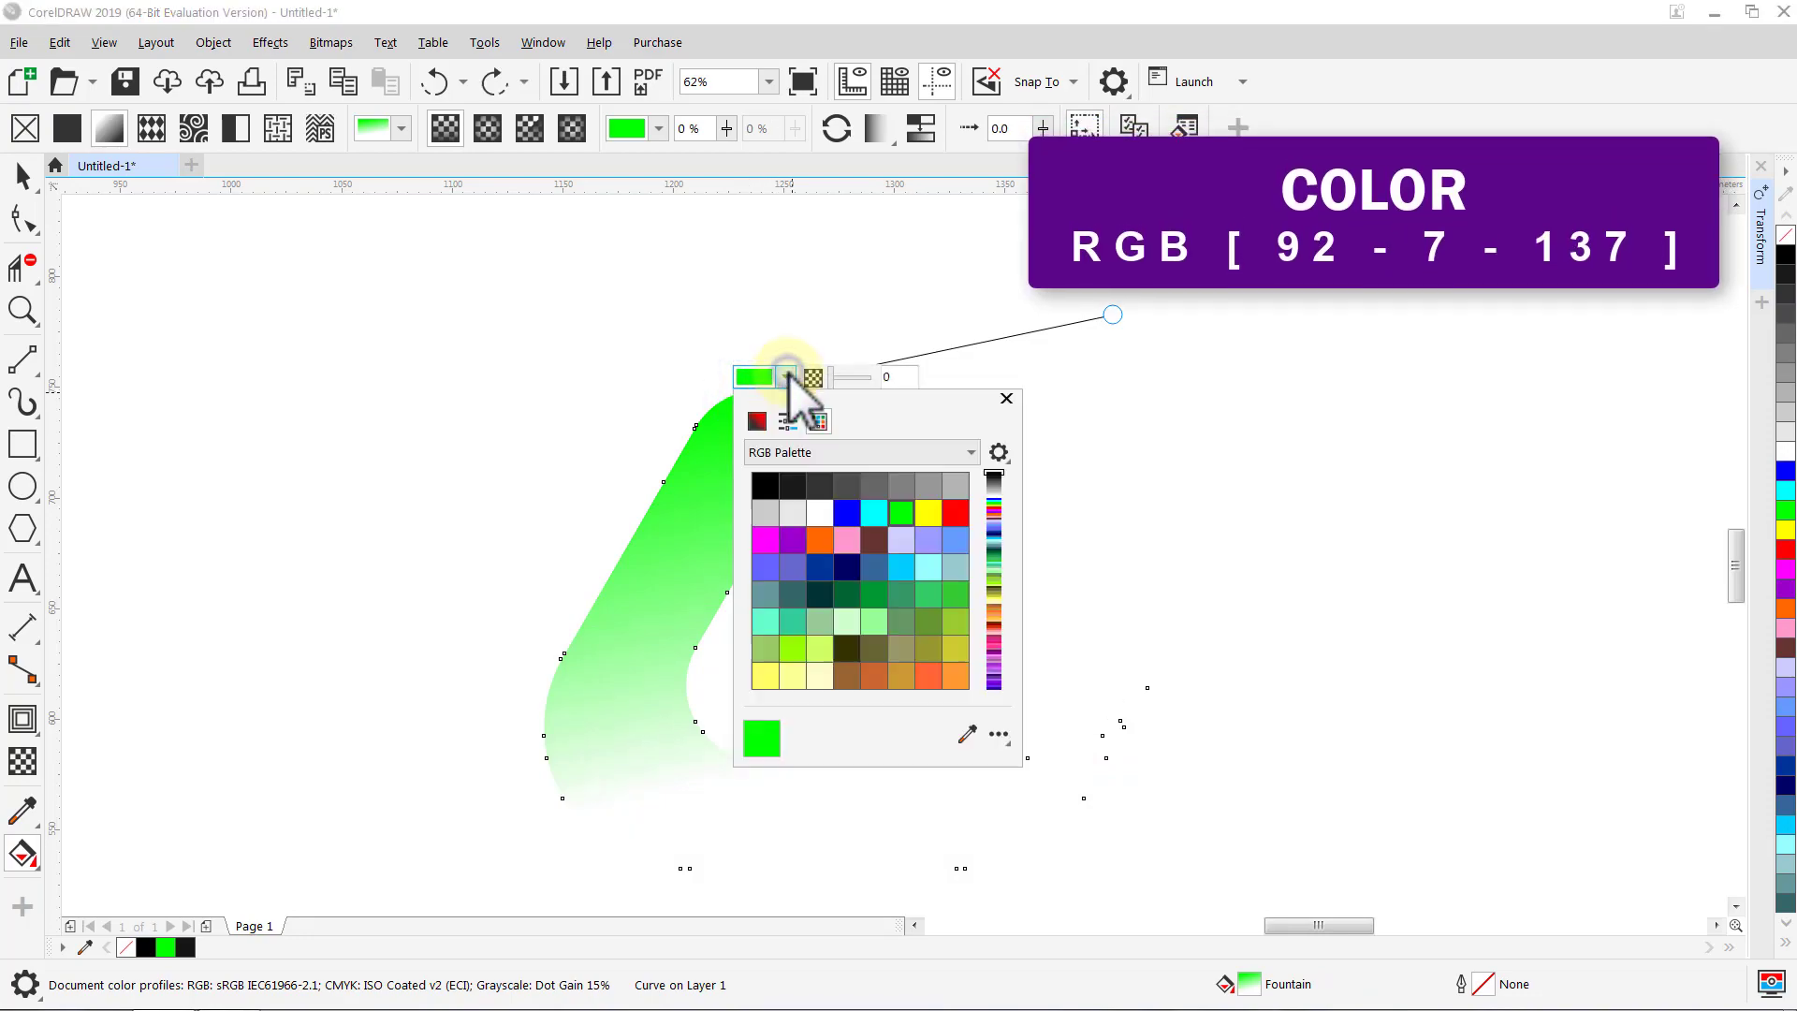
click(757, 422)
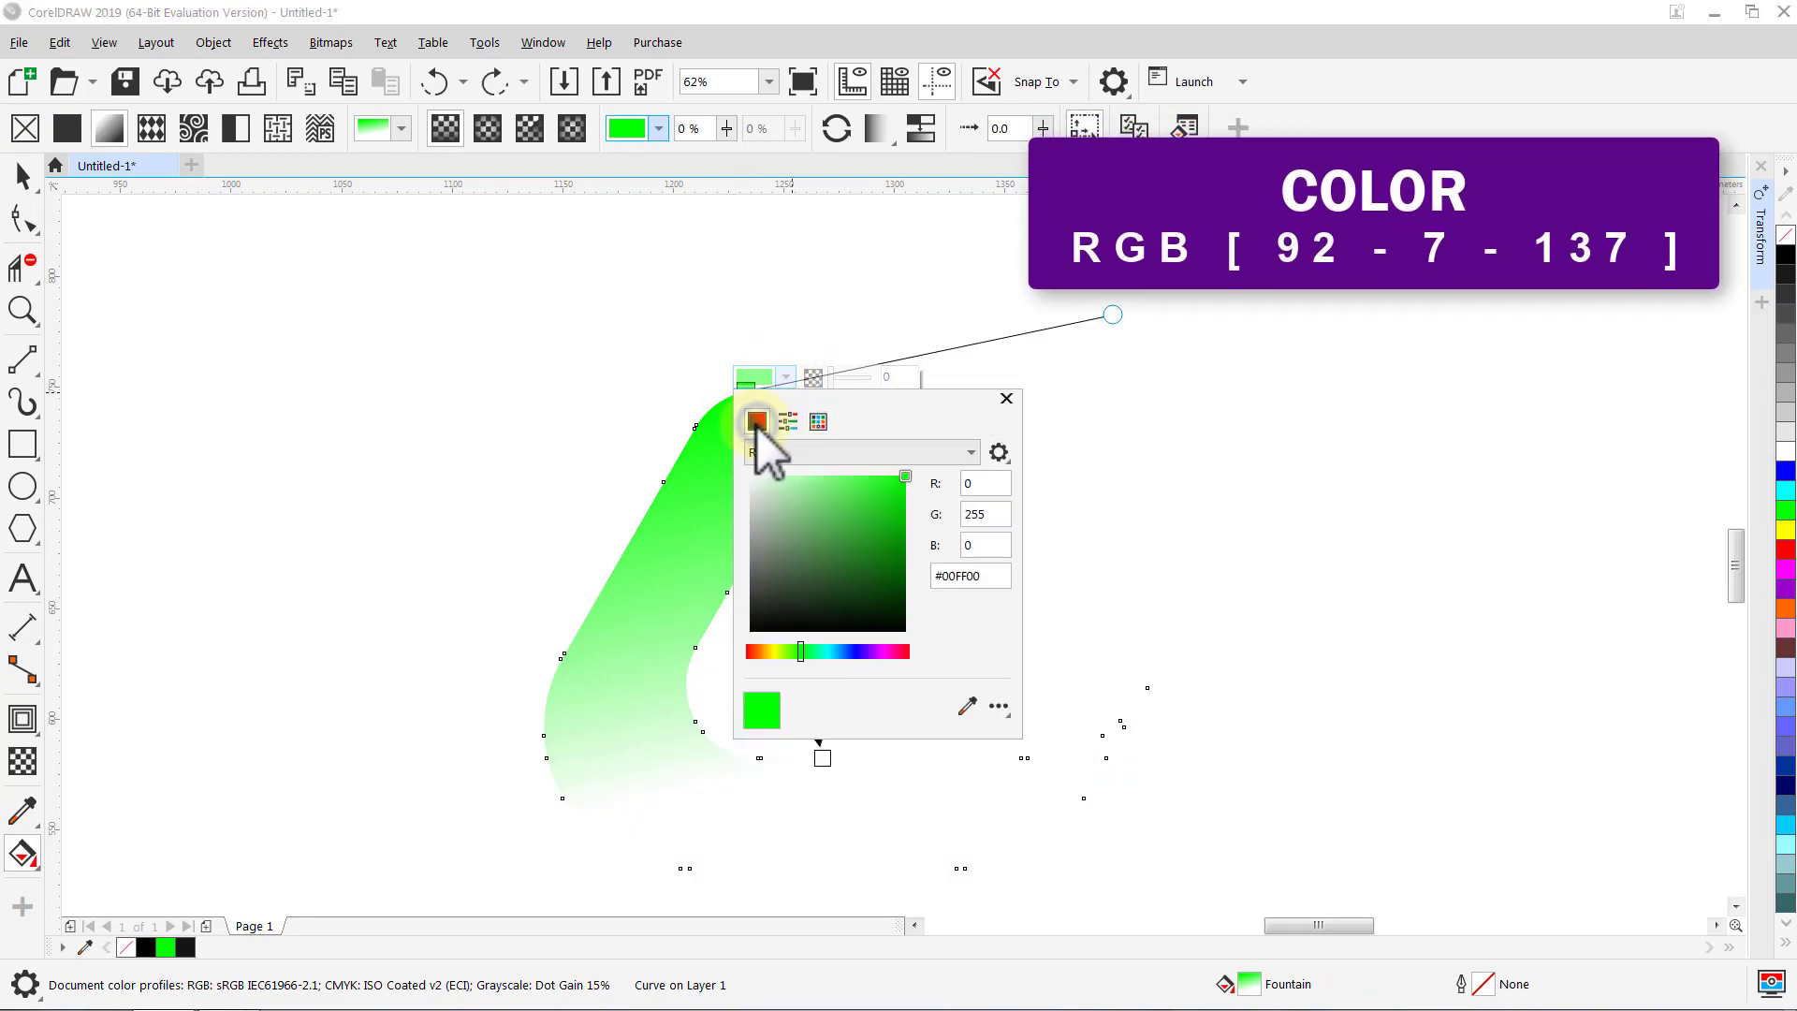
double_click(983, 483)
text(92)
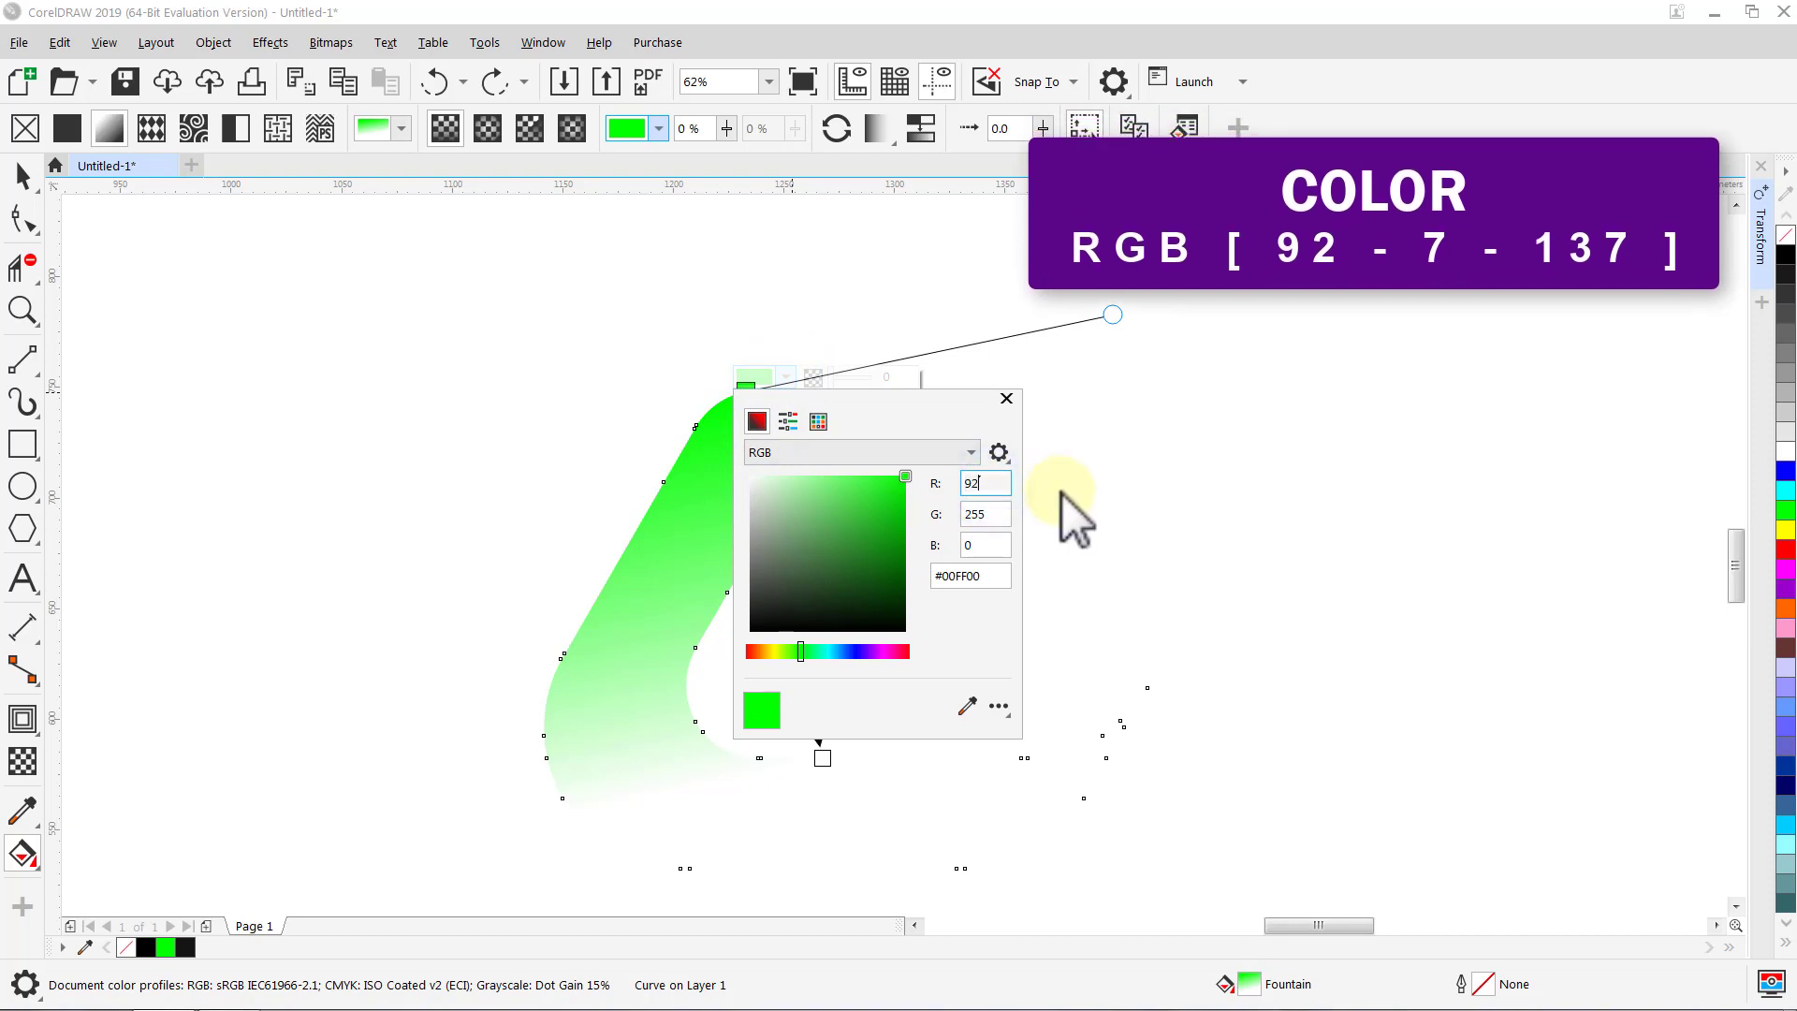
key(Return)
double_click(982, 514)
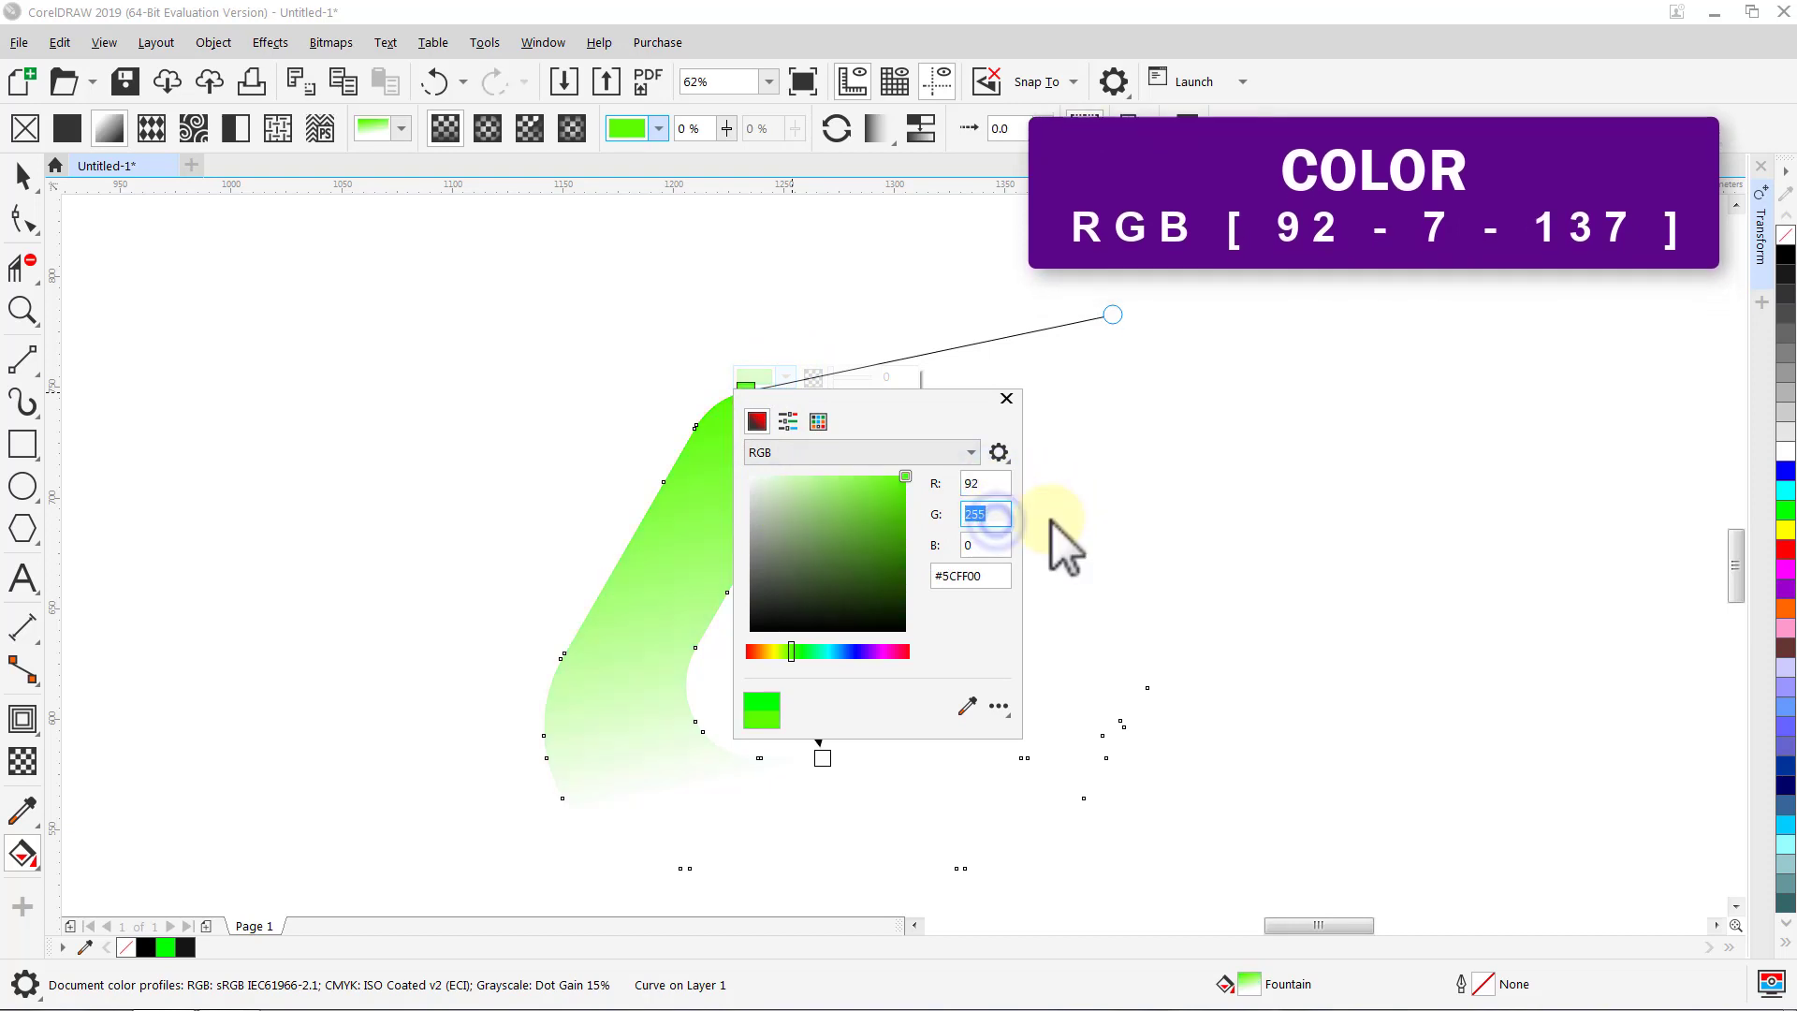
text(7)
key(Return)
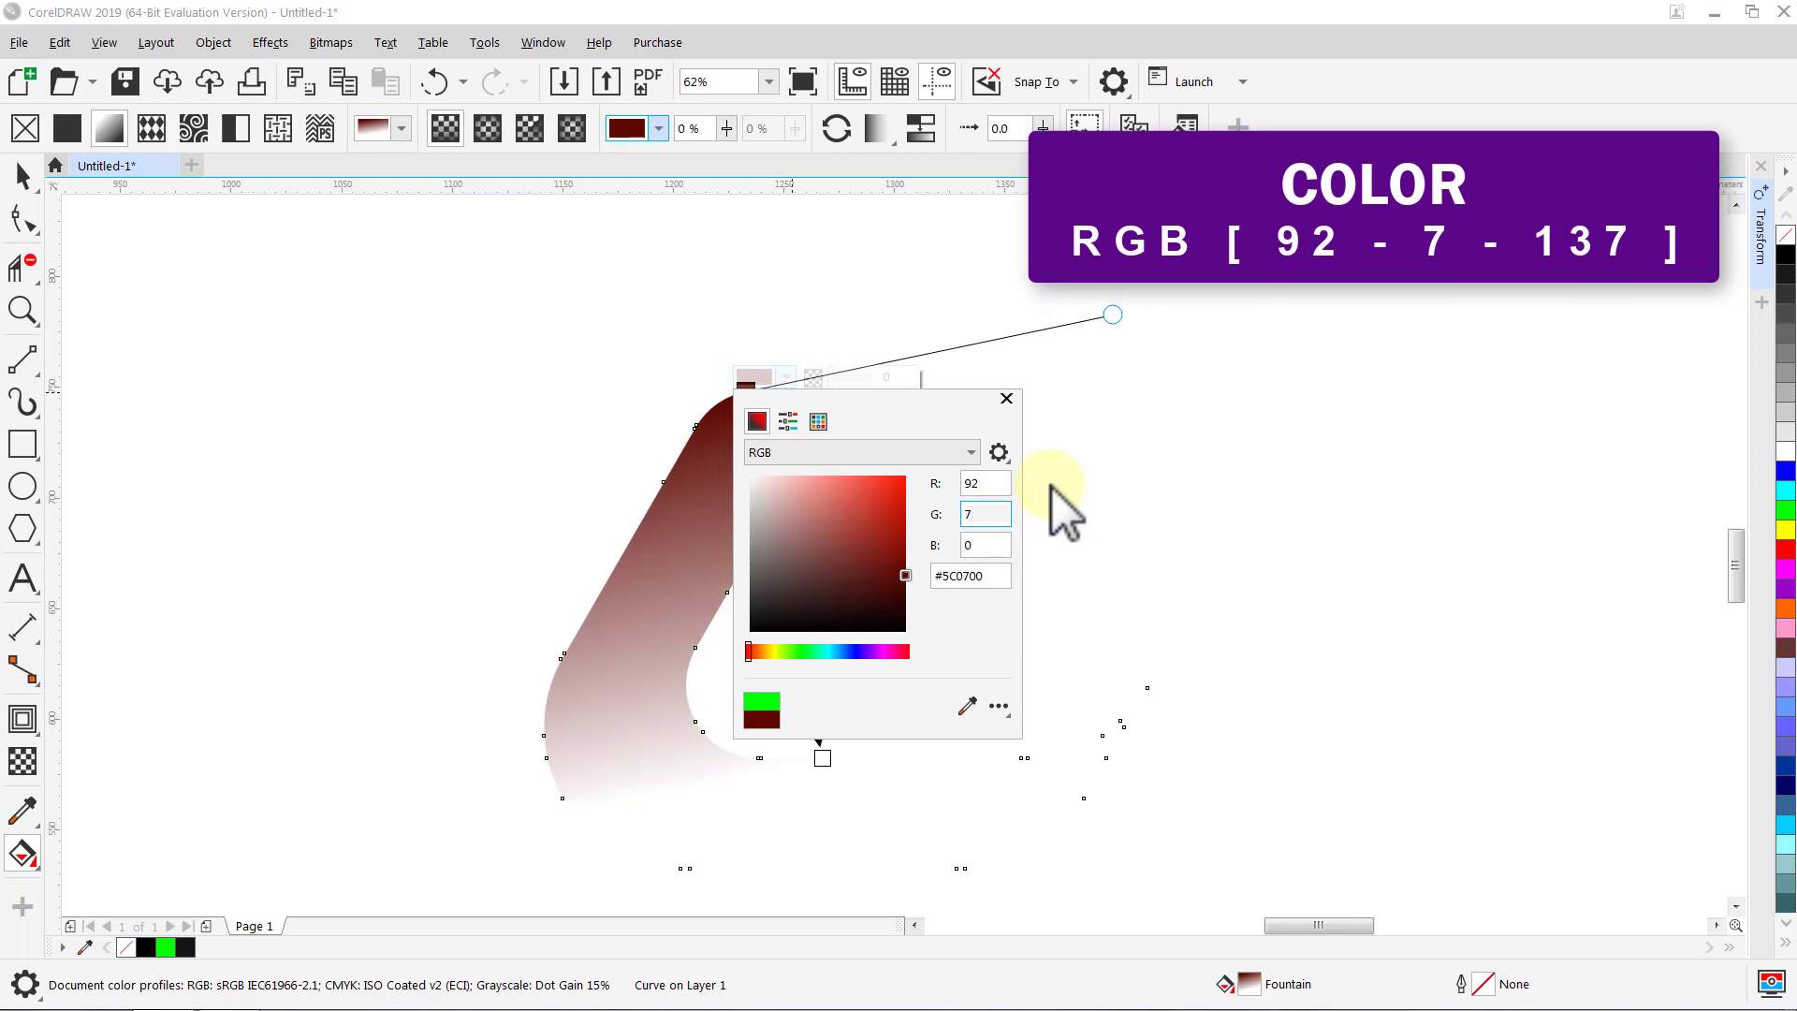
double_click(1004, 546)
text(137)
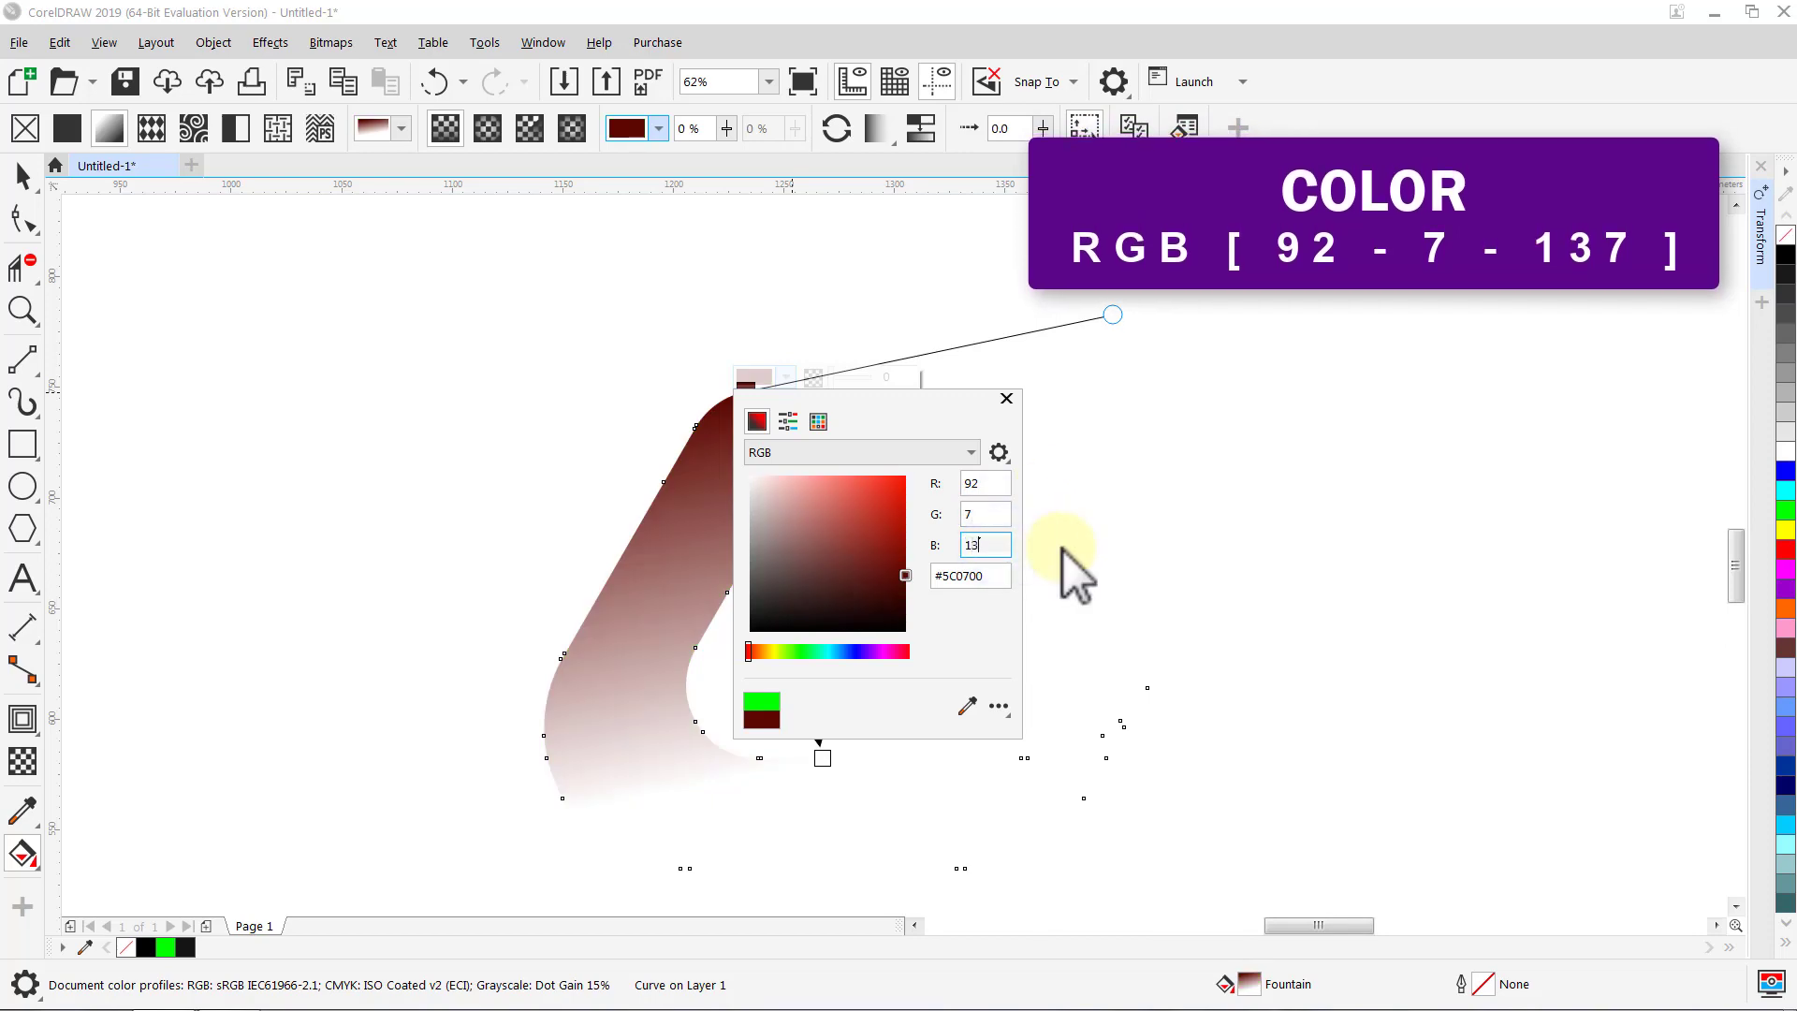
key(Return)
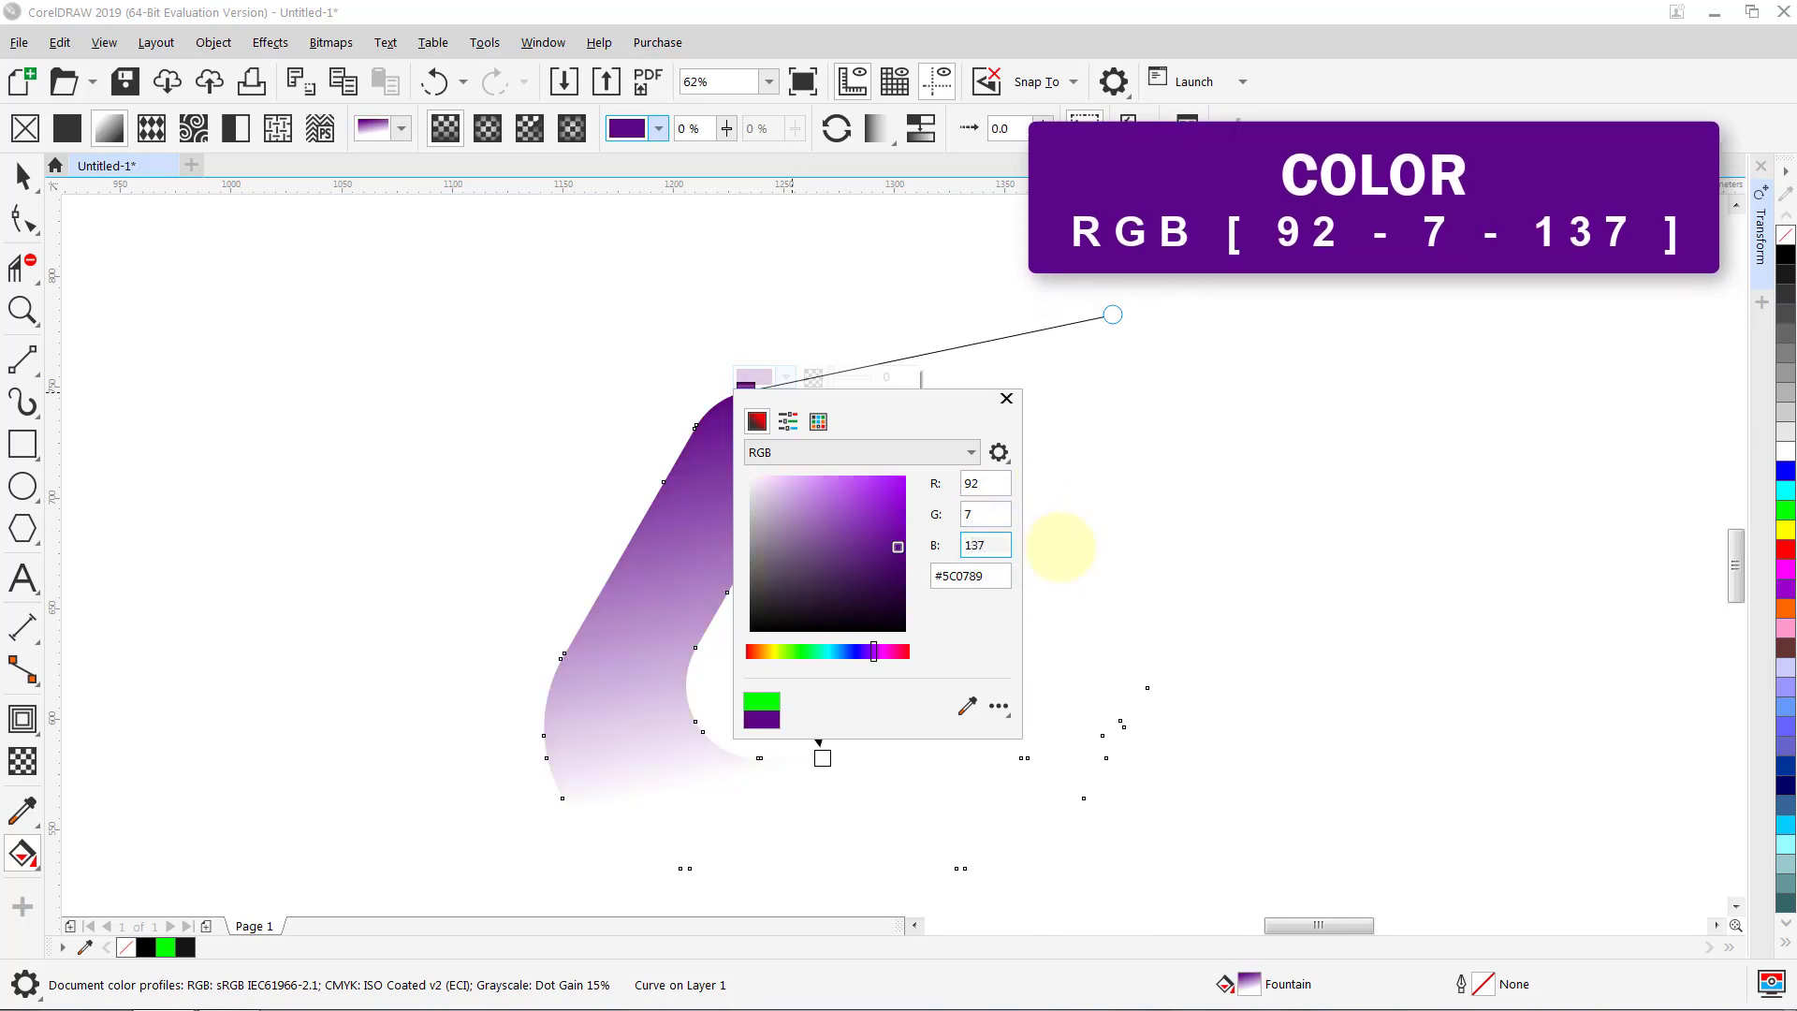
click(1007, 400)
Step: Set the fountain fill's end color at the inner bottom edge to RGB 228, 42, 237
click(823, 757)
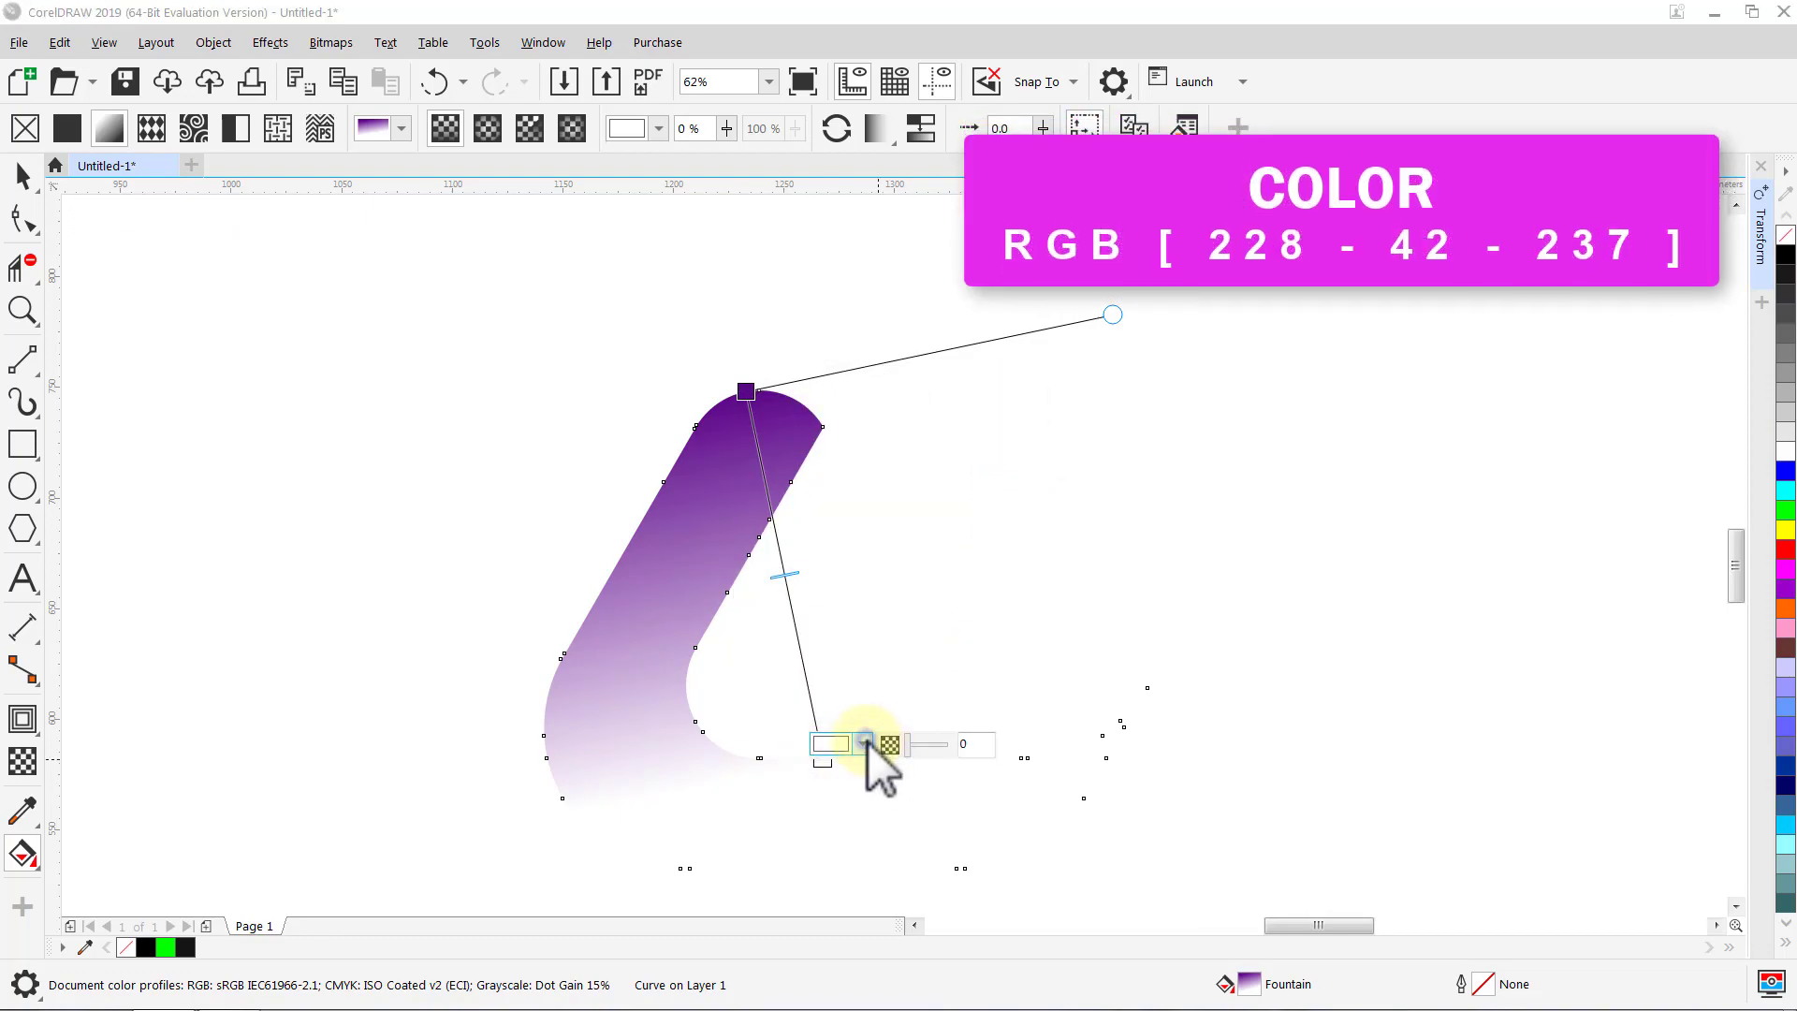
click(863, 744)
click(1070, 478)
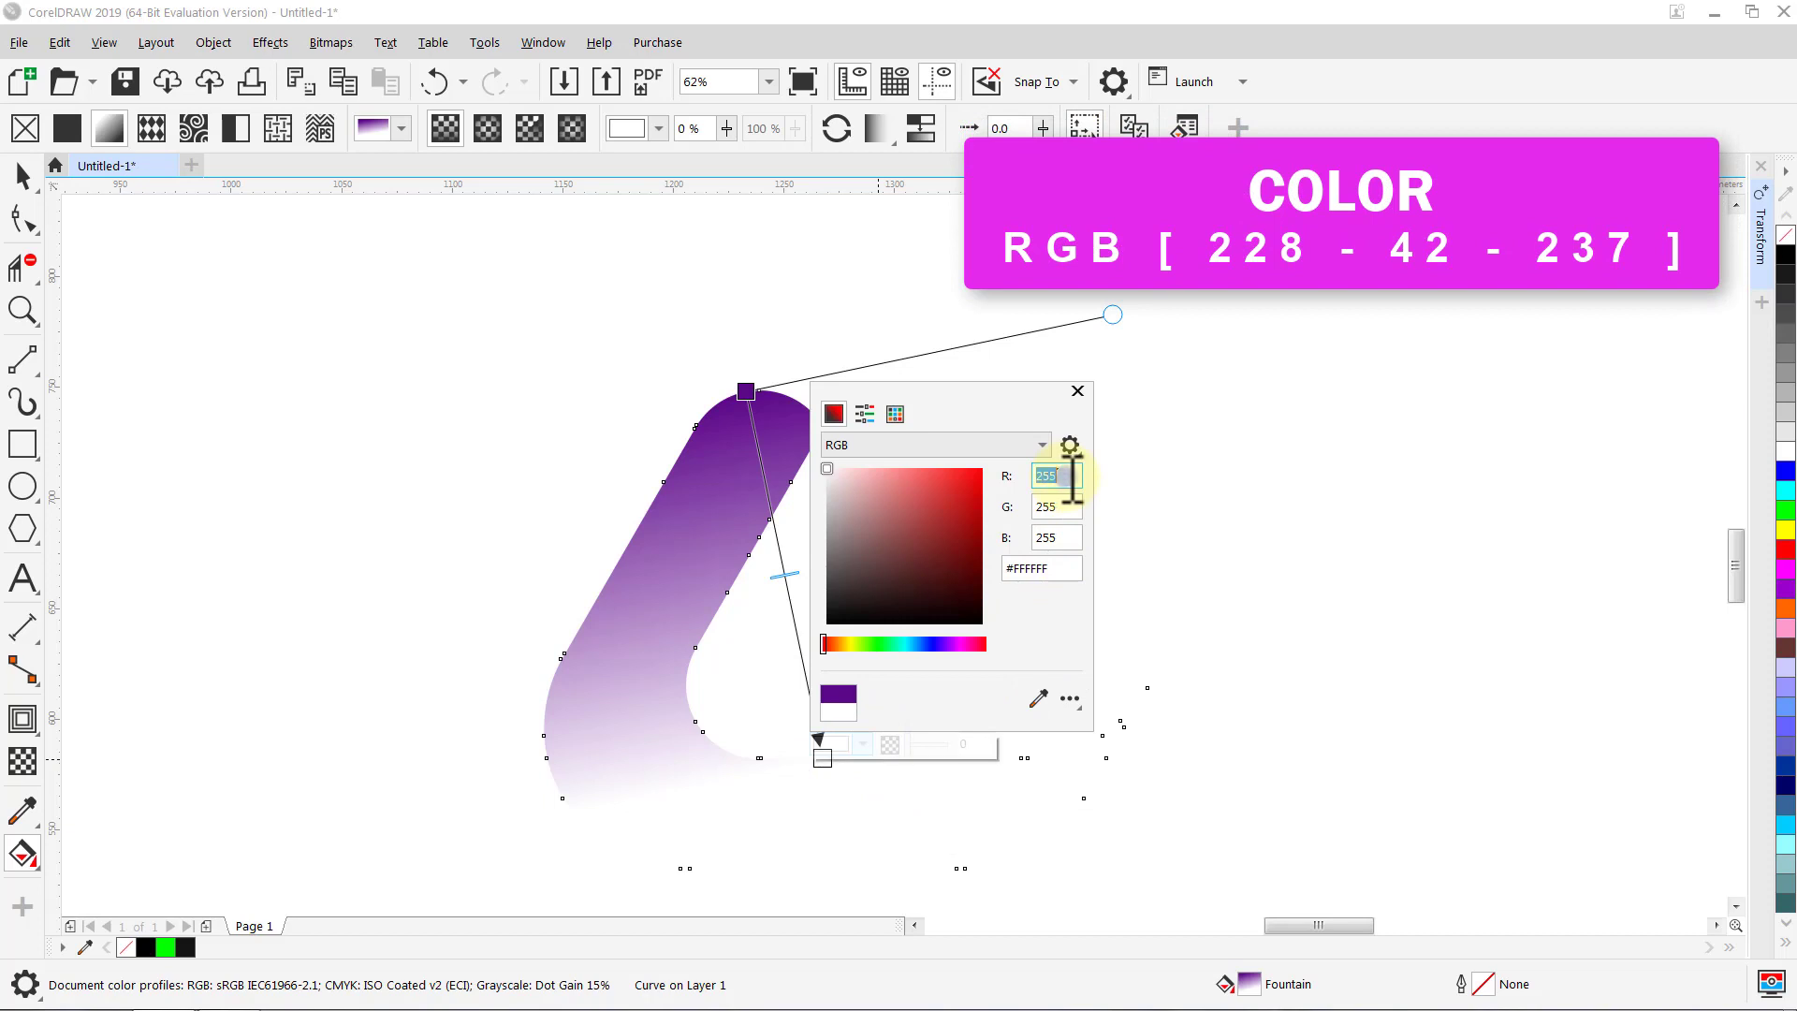
text(228)
key(Return)
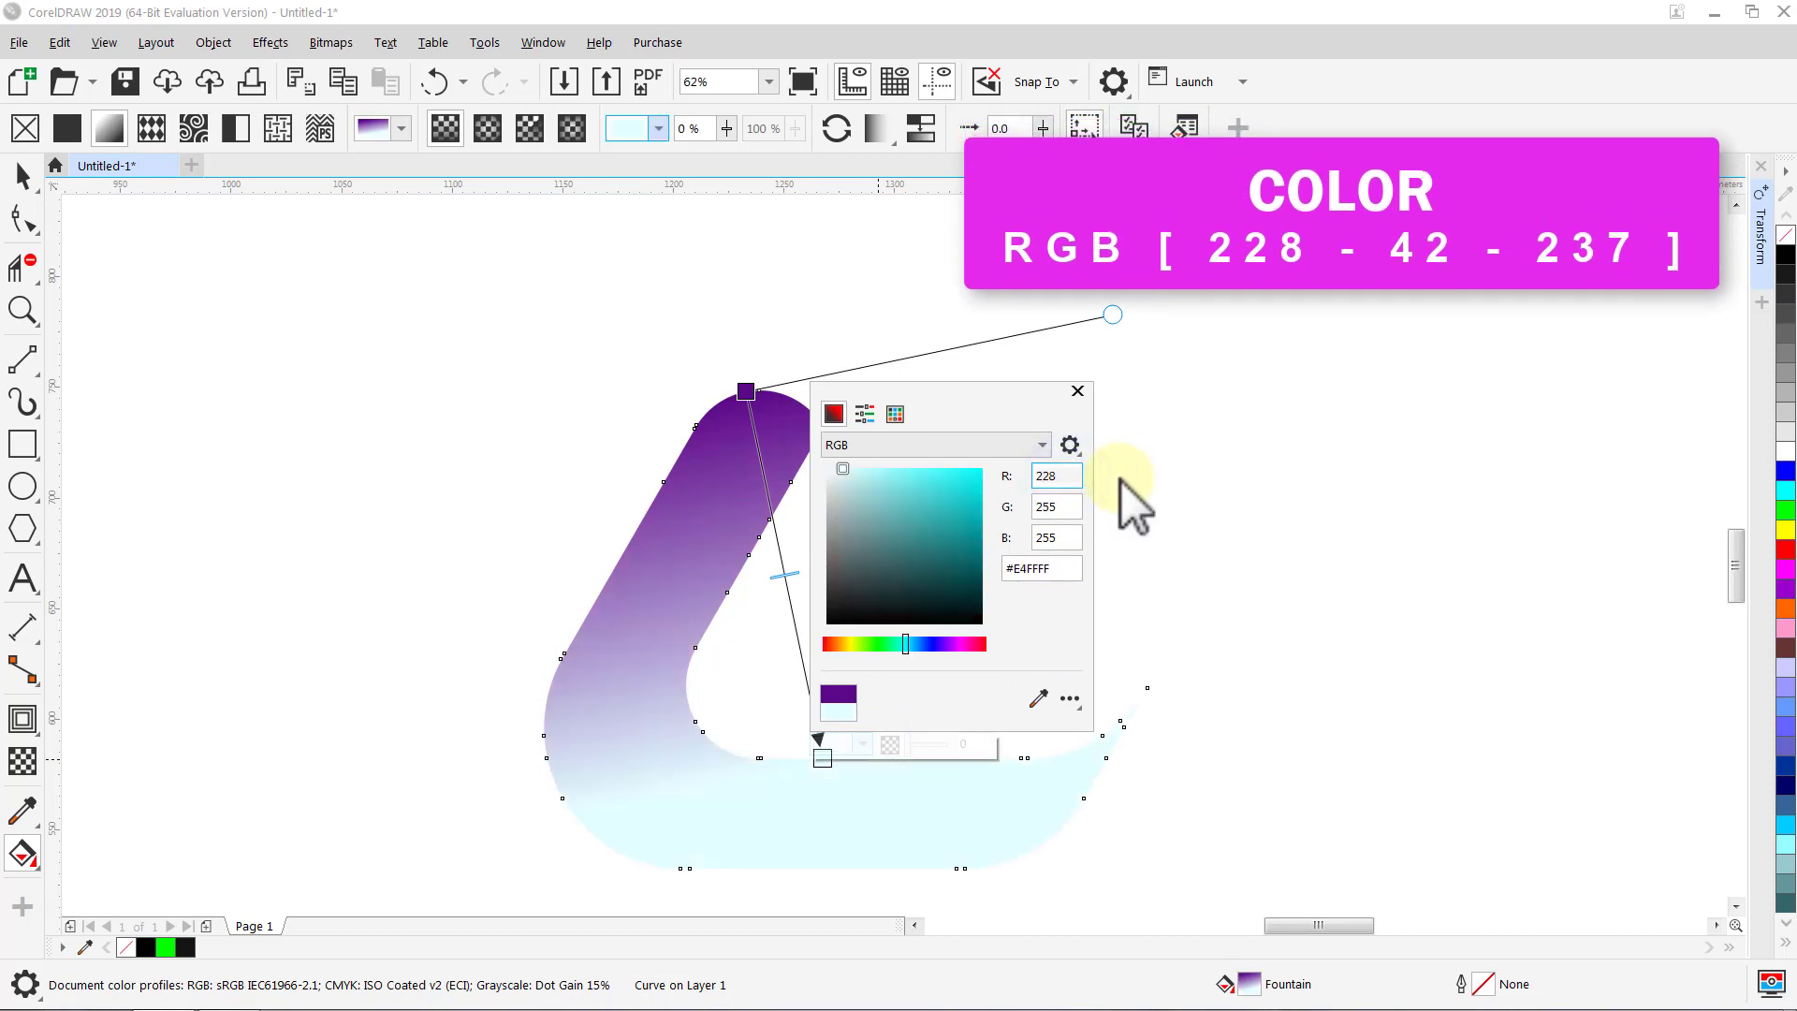
click(1067, 507)
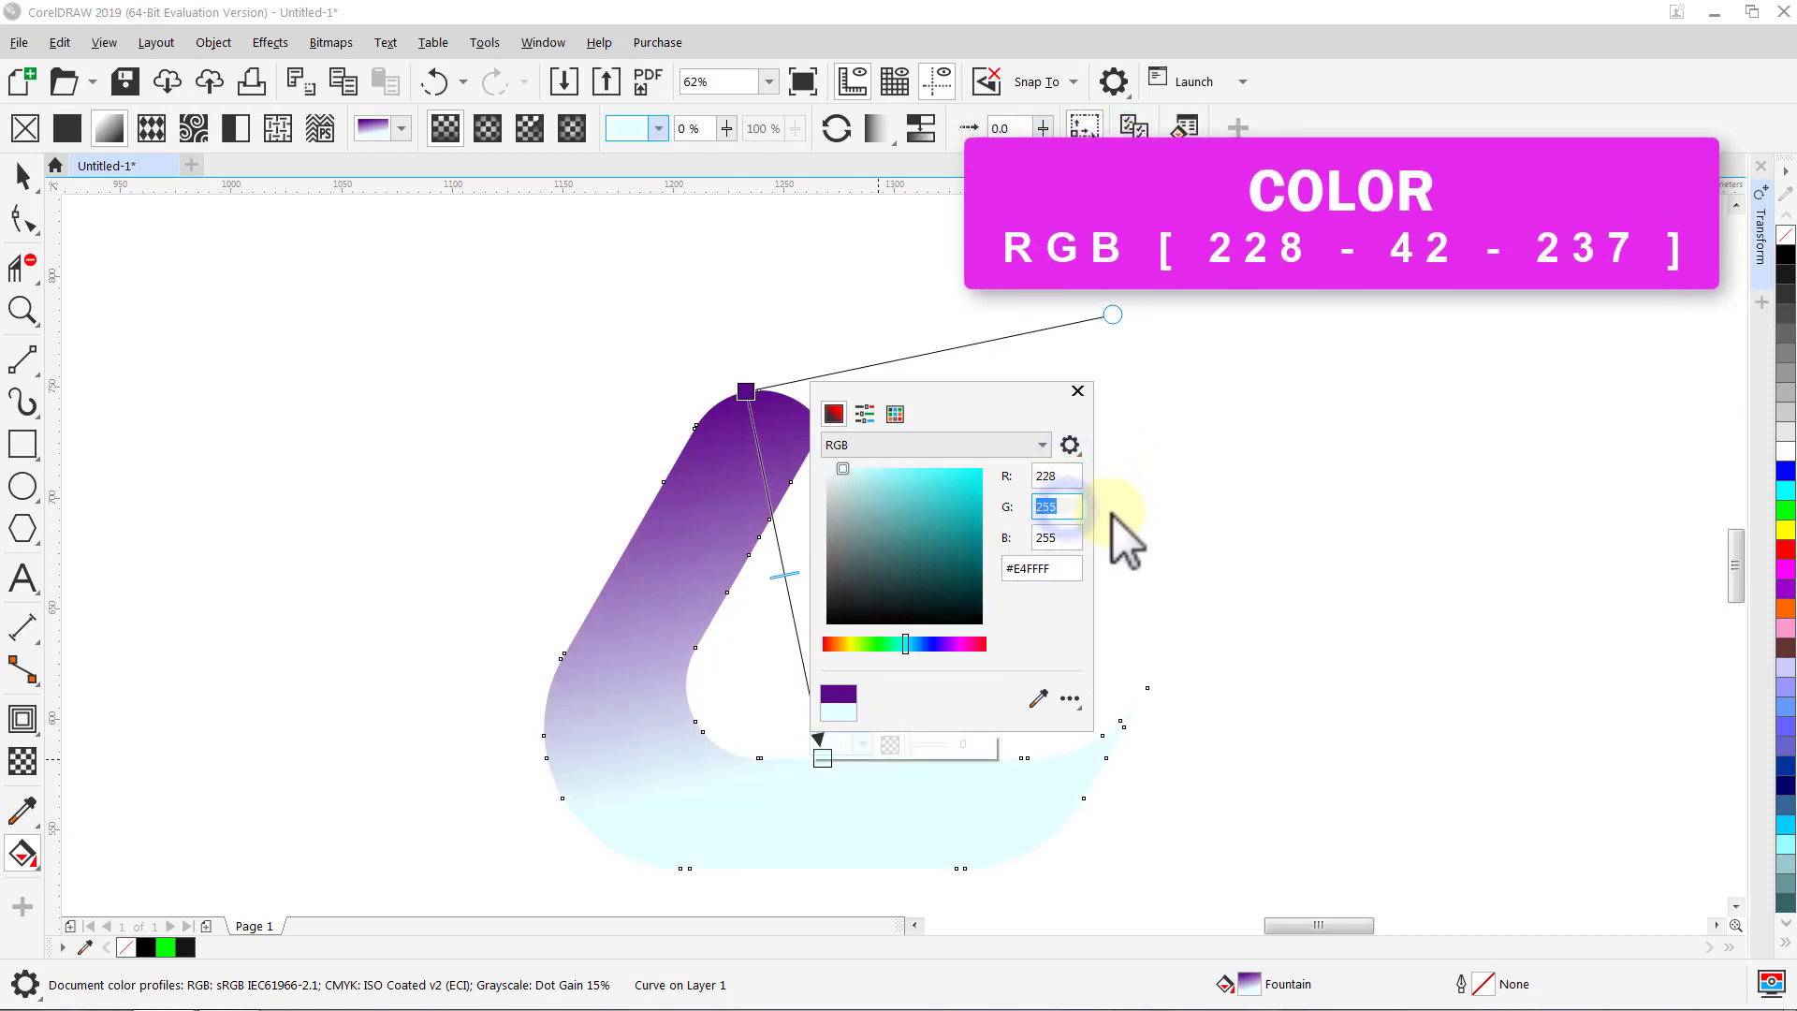
text(42)
key(Return)
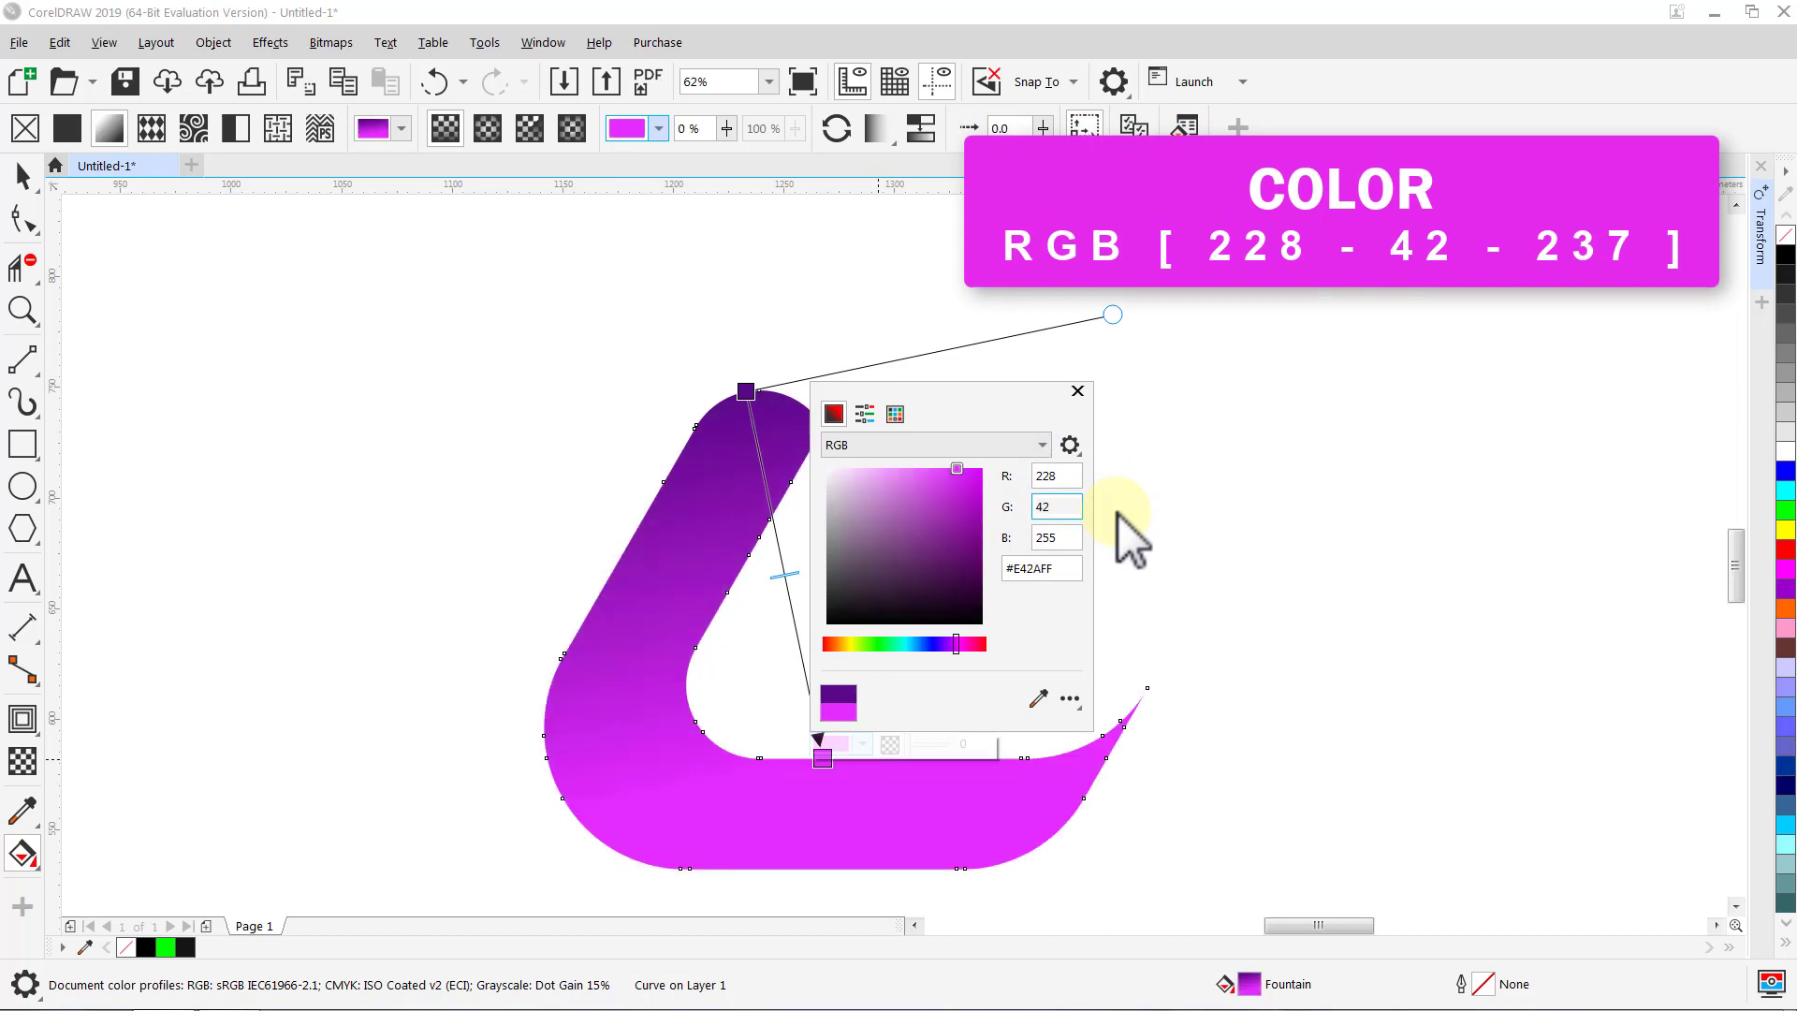
click(1066, 537)
text(2)
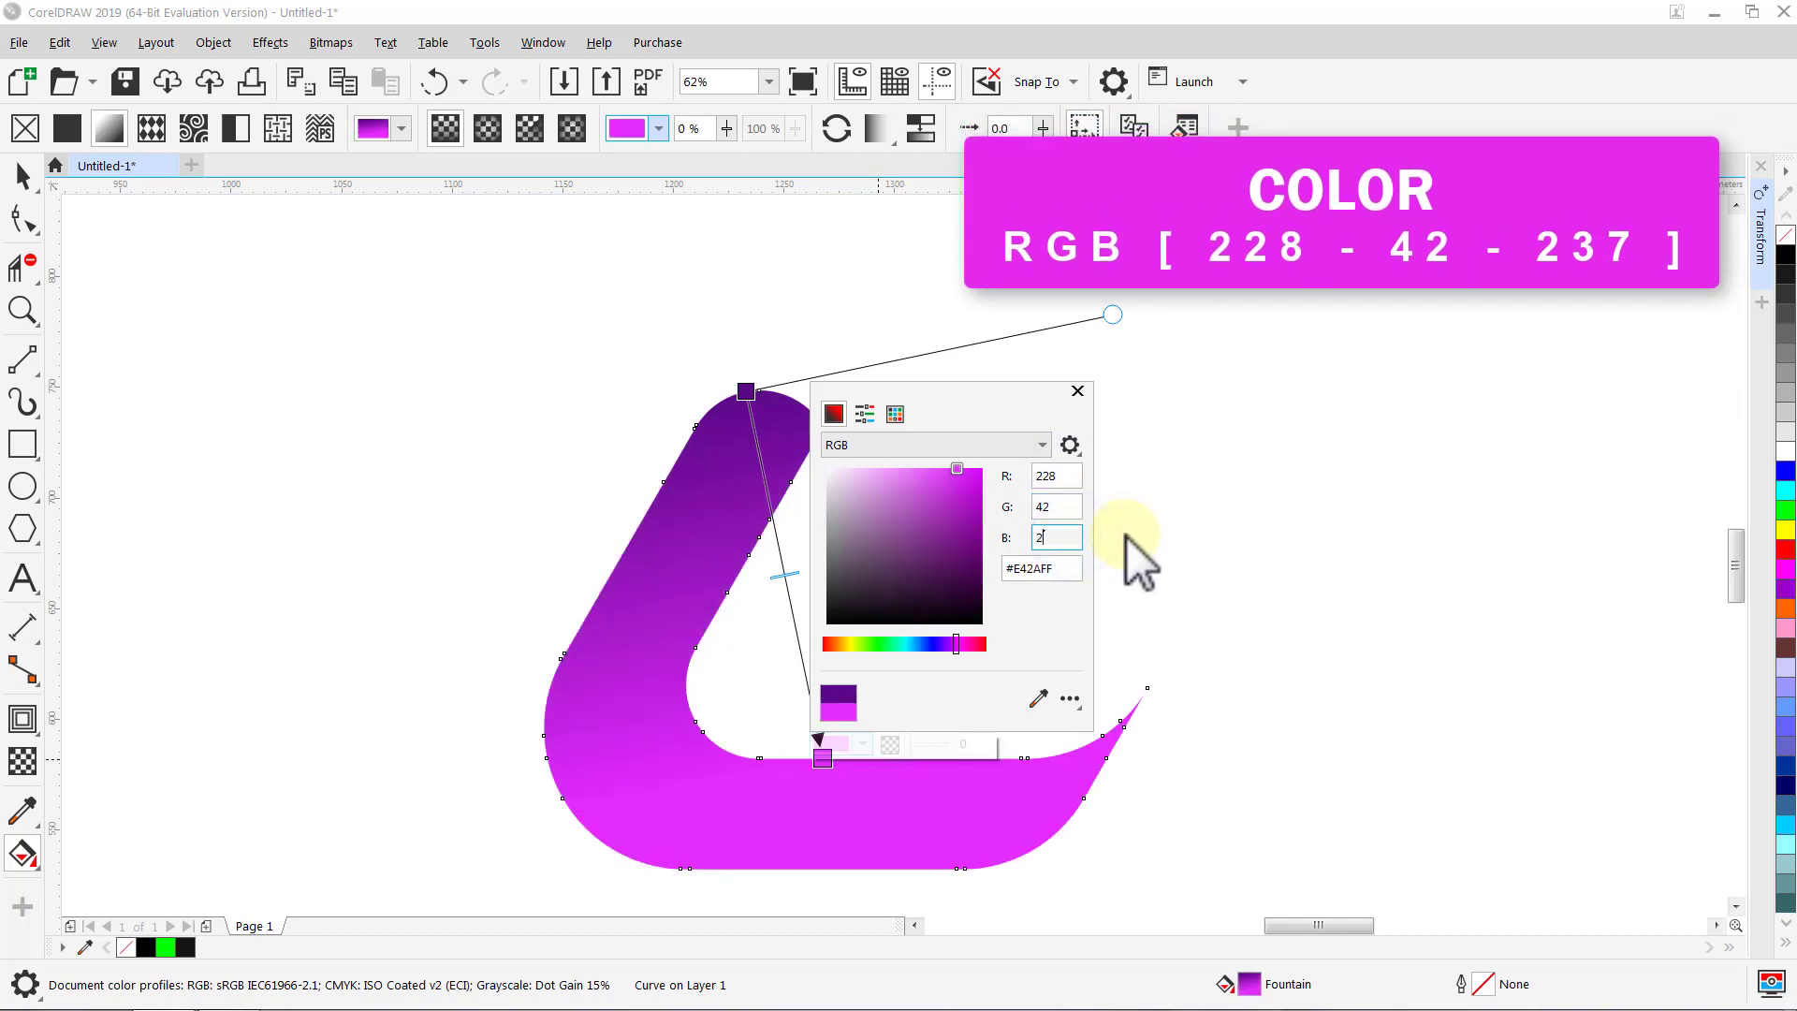
text(37)
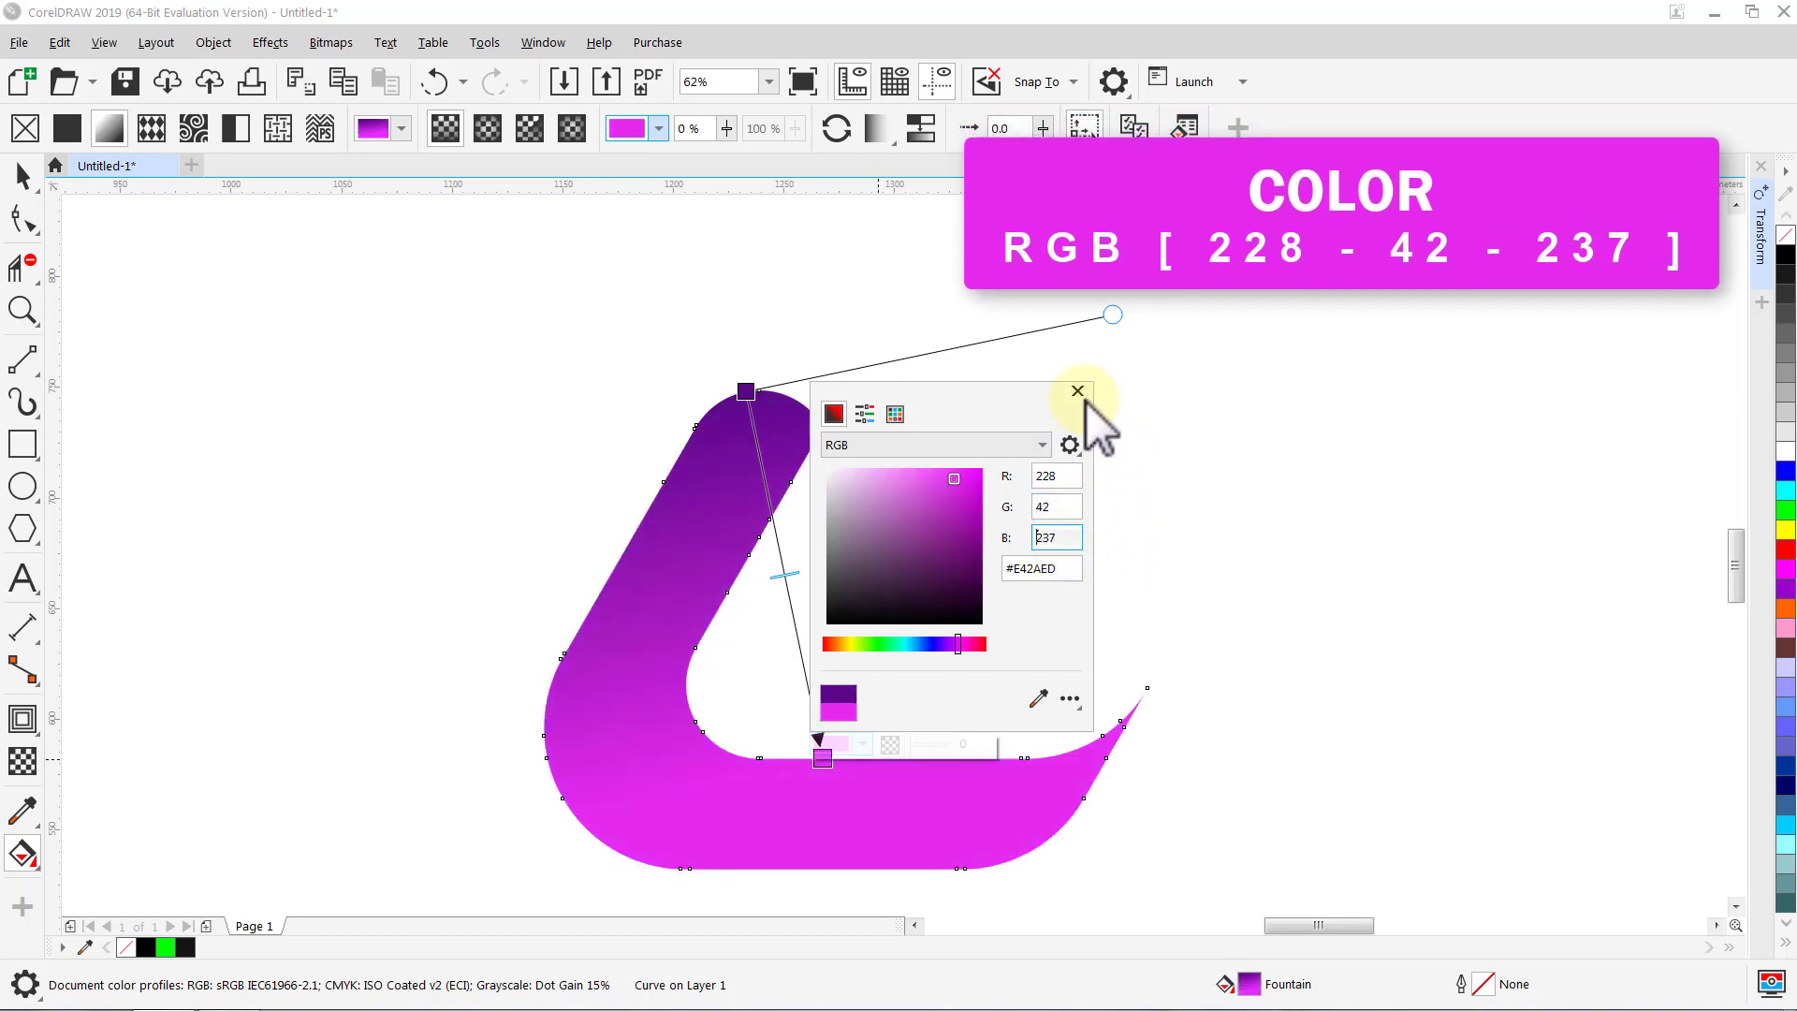
click(1077, 391)
key(space)
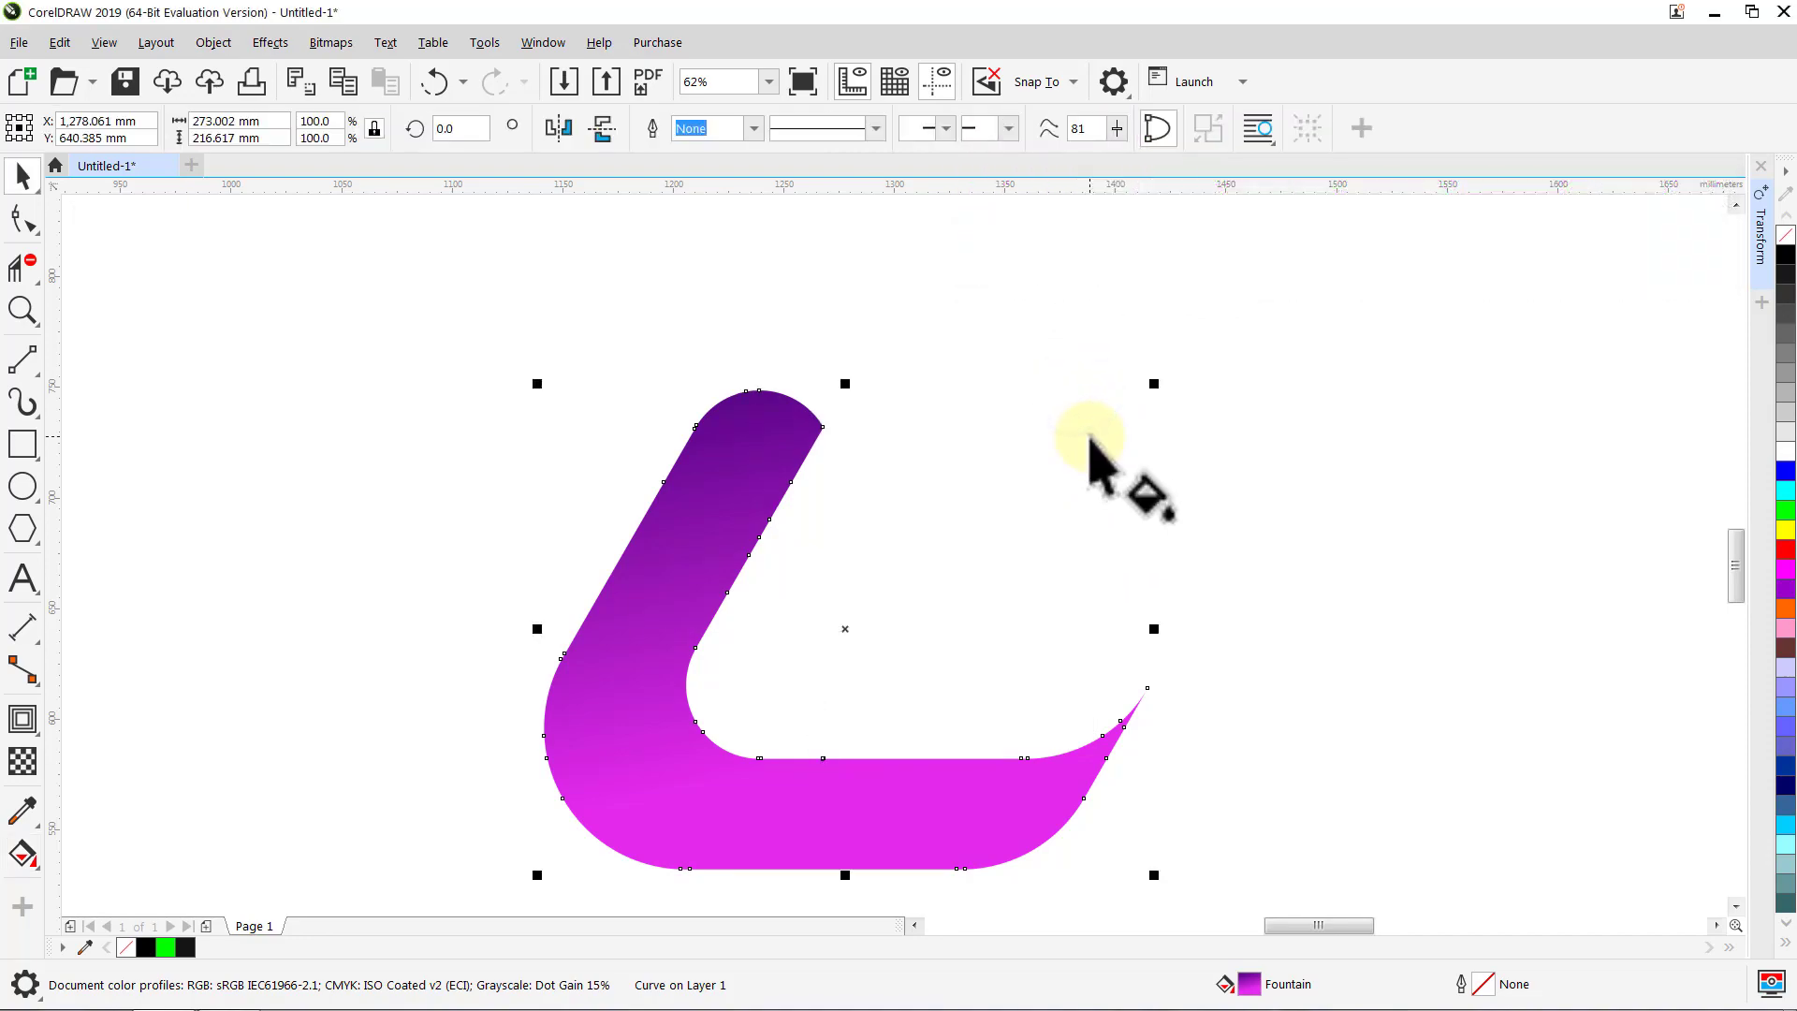
click(1090, 440)
Step: Rotate the gradient shape by 120 degrees about its set center with 2 copies to complete the triangular logo
click(655, 618)
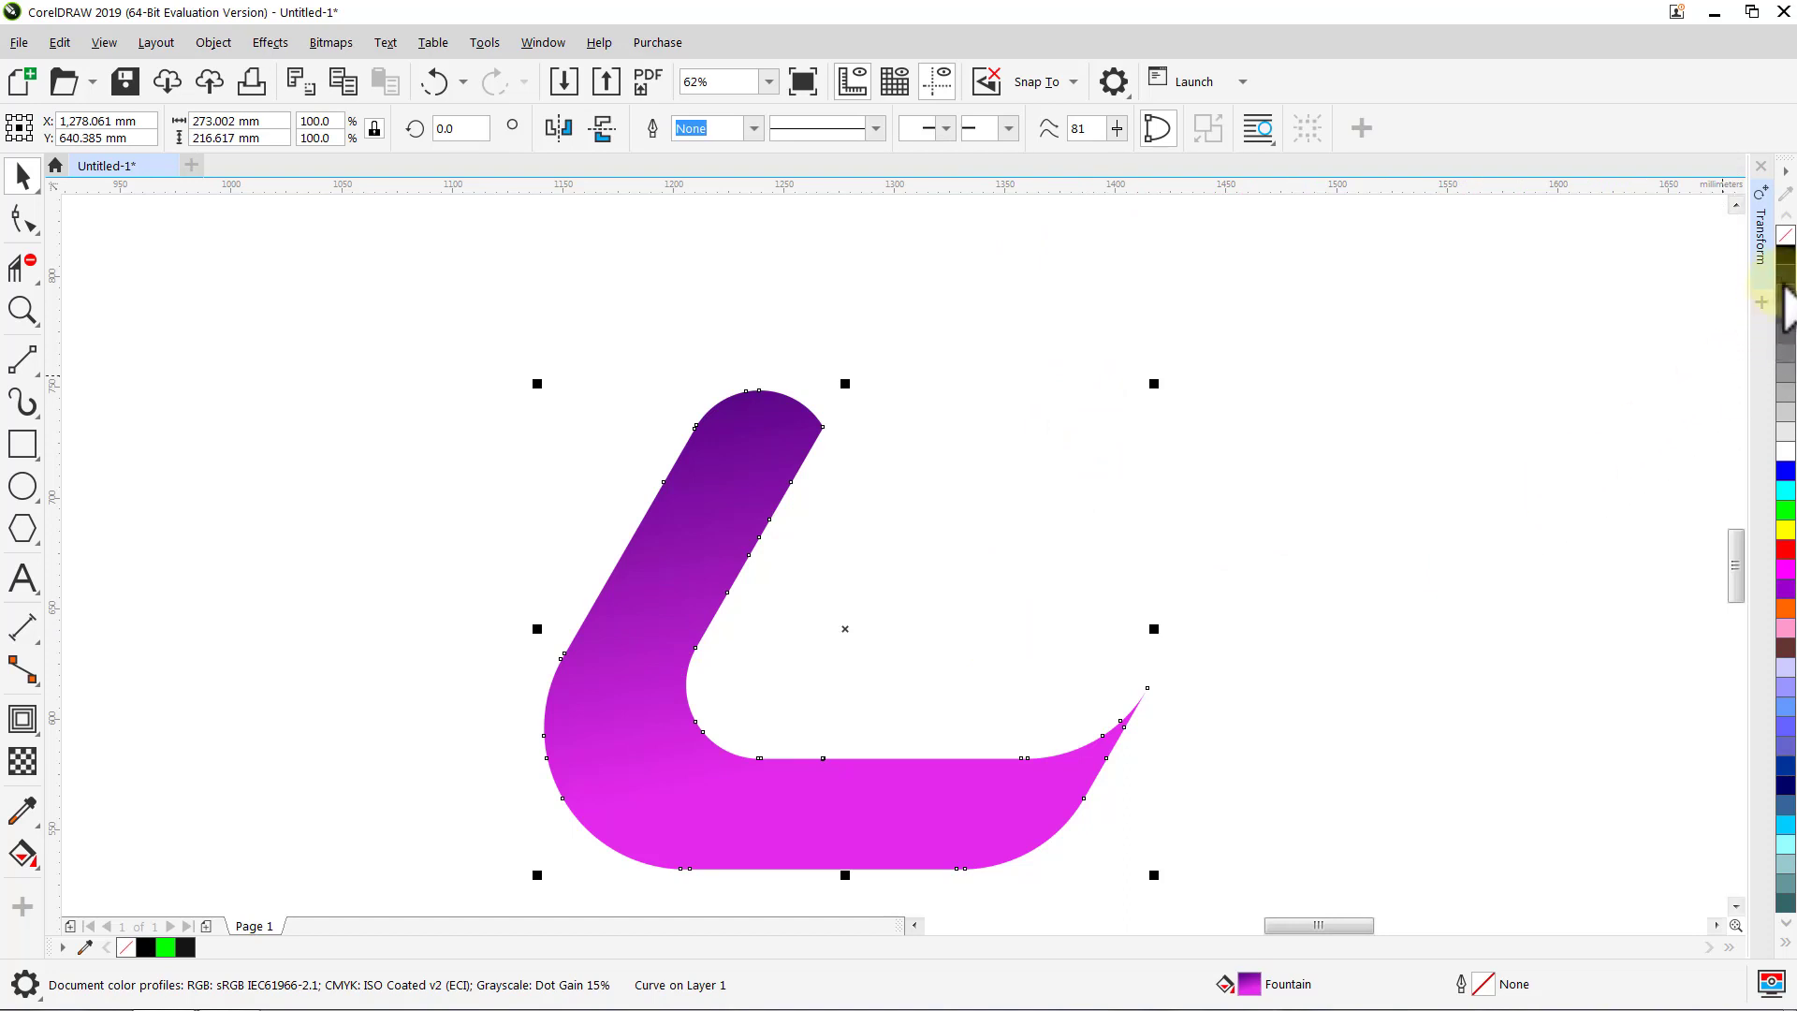
click(1768, 253)
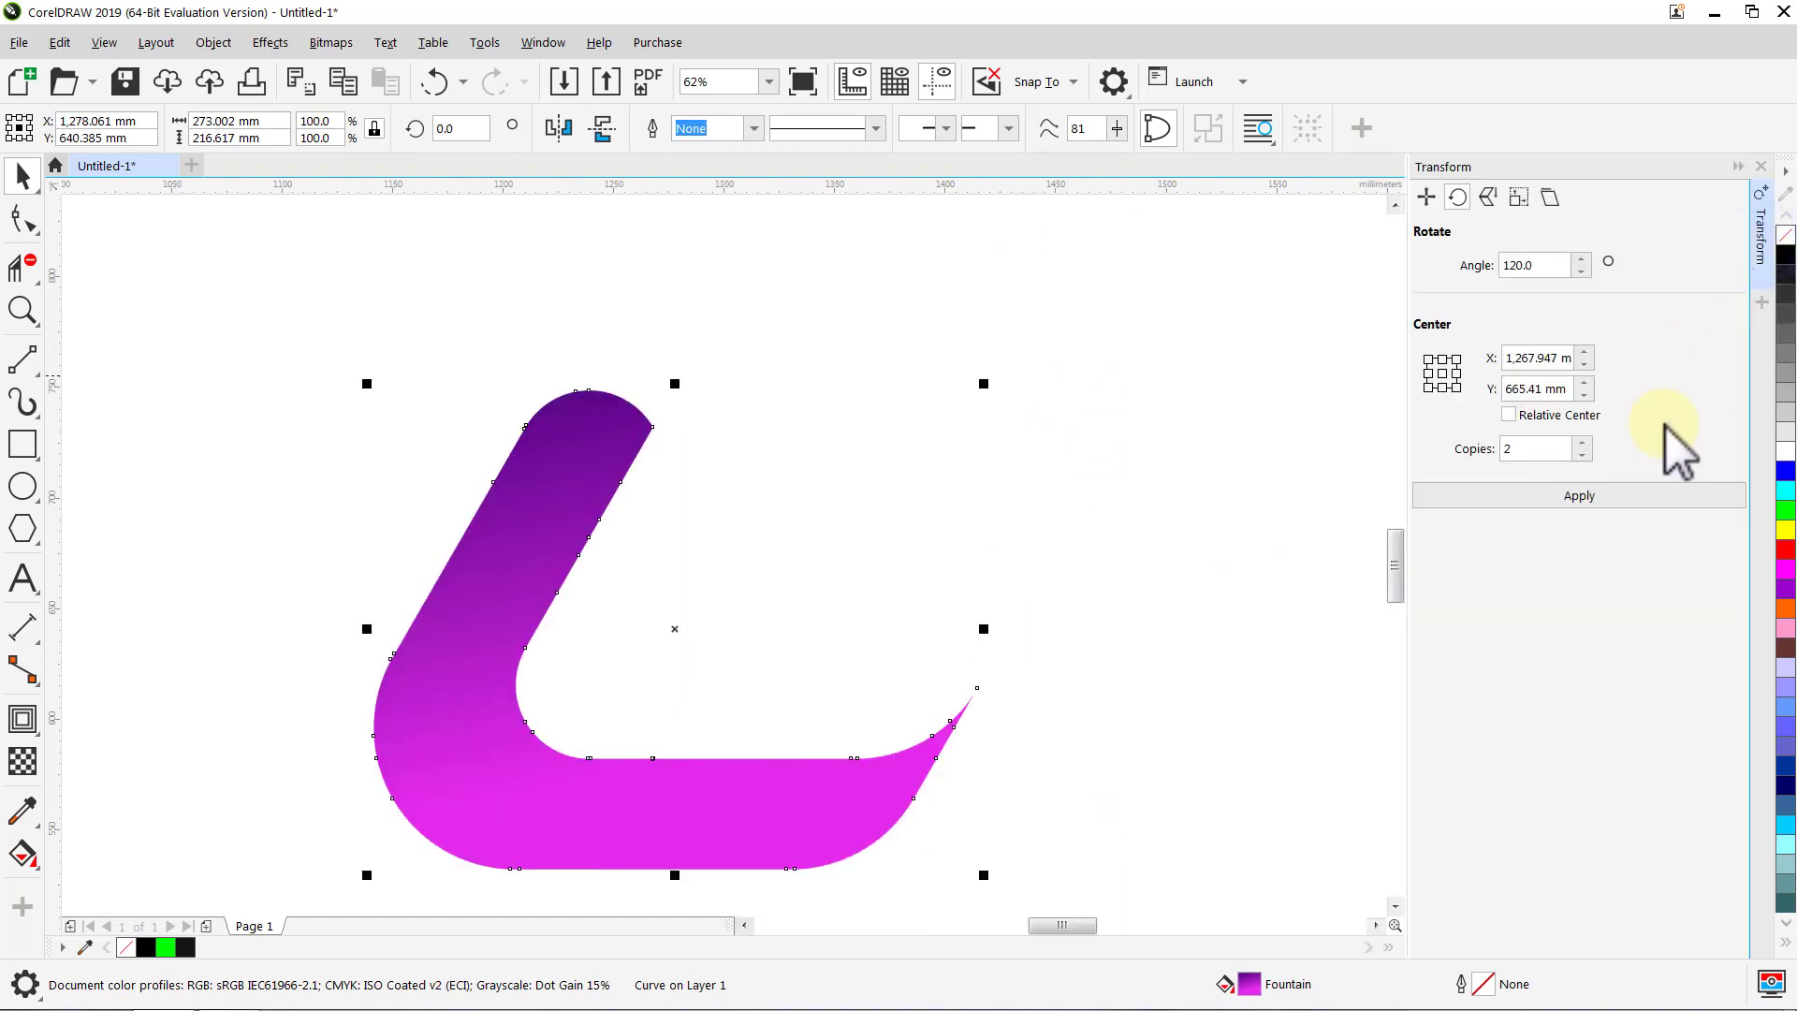
click(1596, 498)
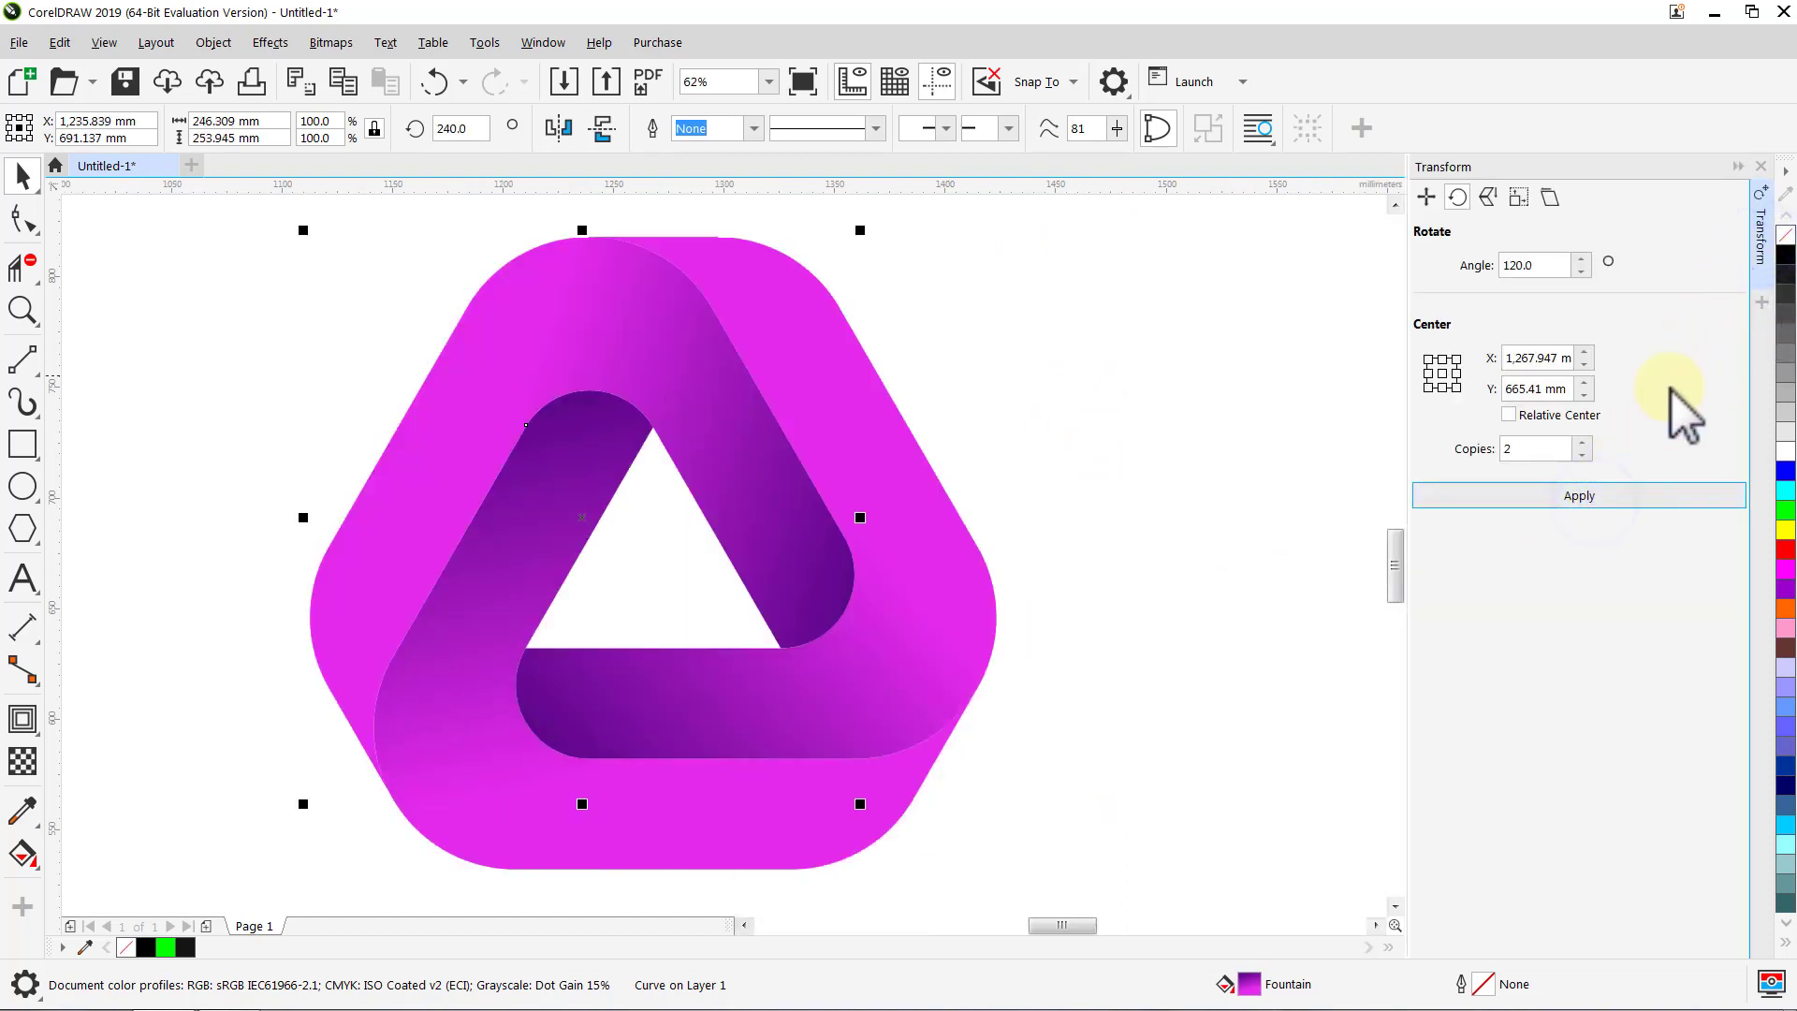
click(1761, 167)
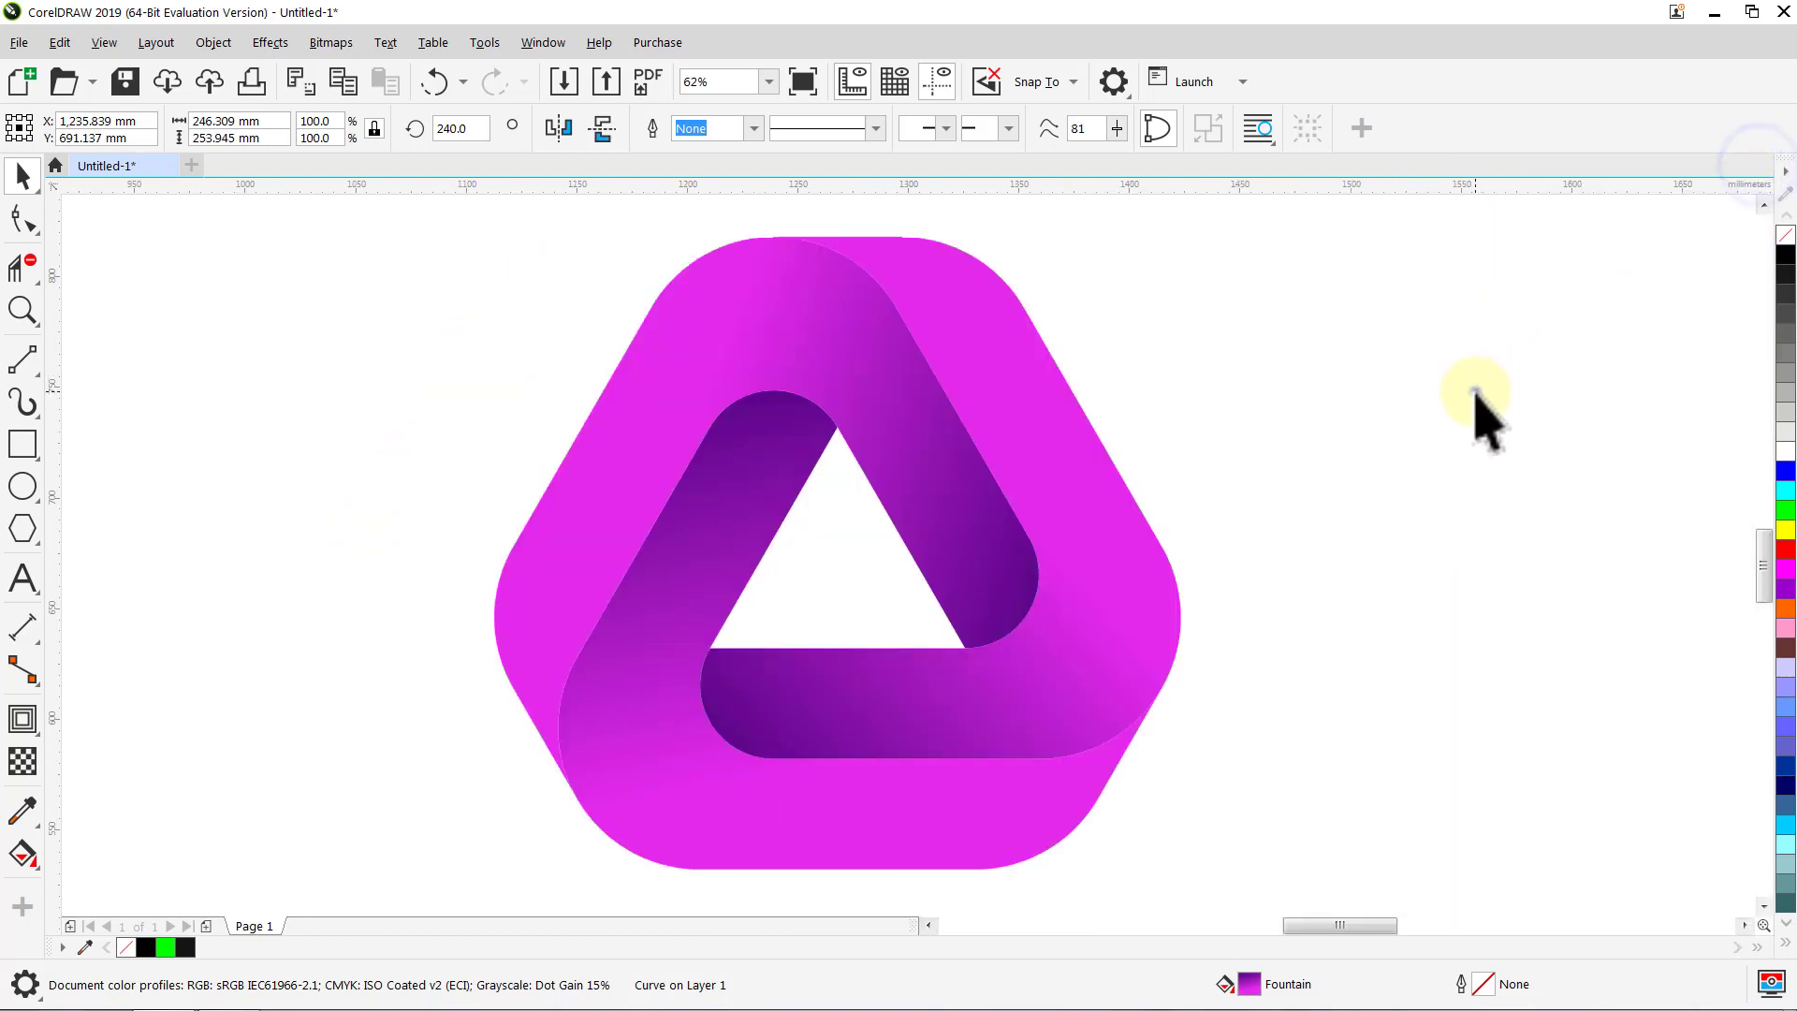
Step: Select all three gradient bands and group them
click(1474, 393)
key(ctrl+a)
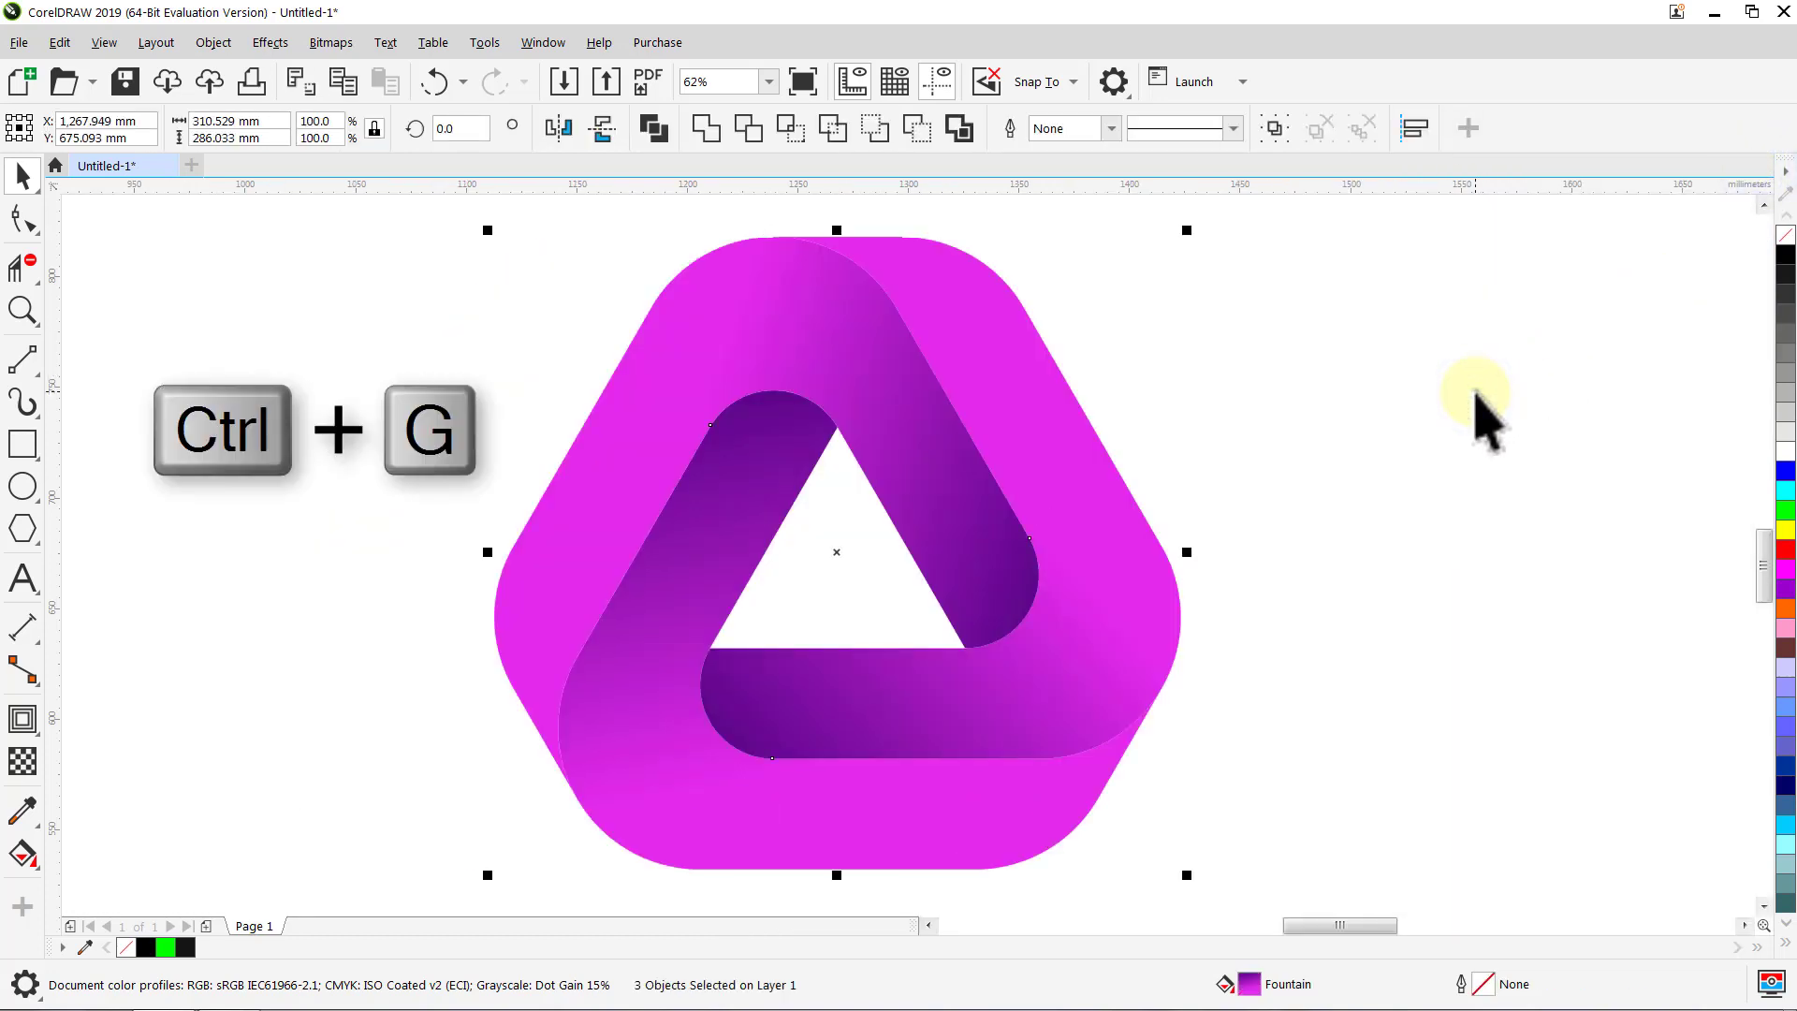
key(ctrl+g)
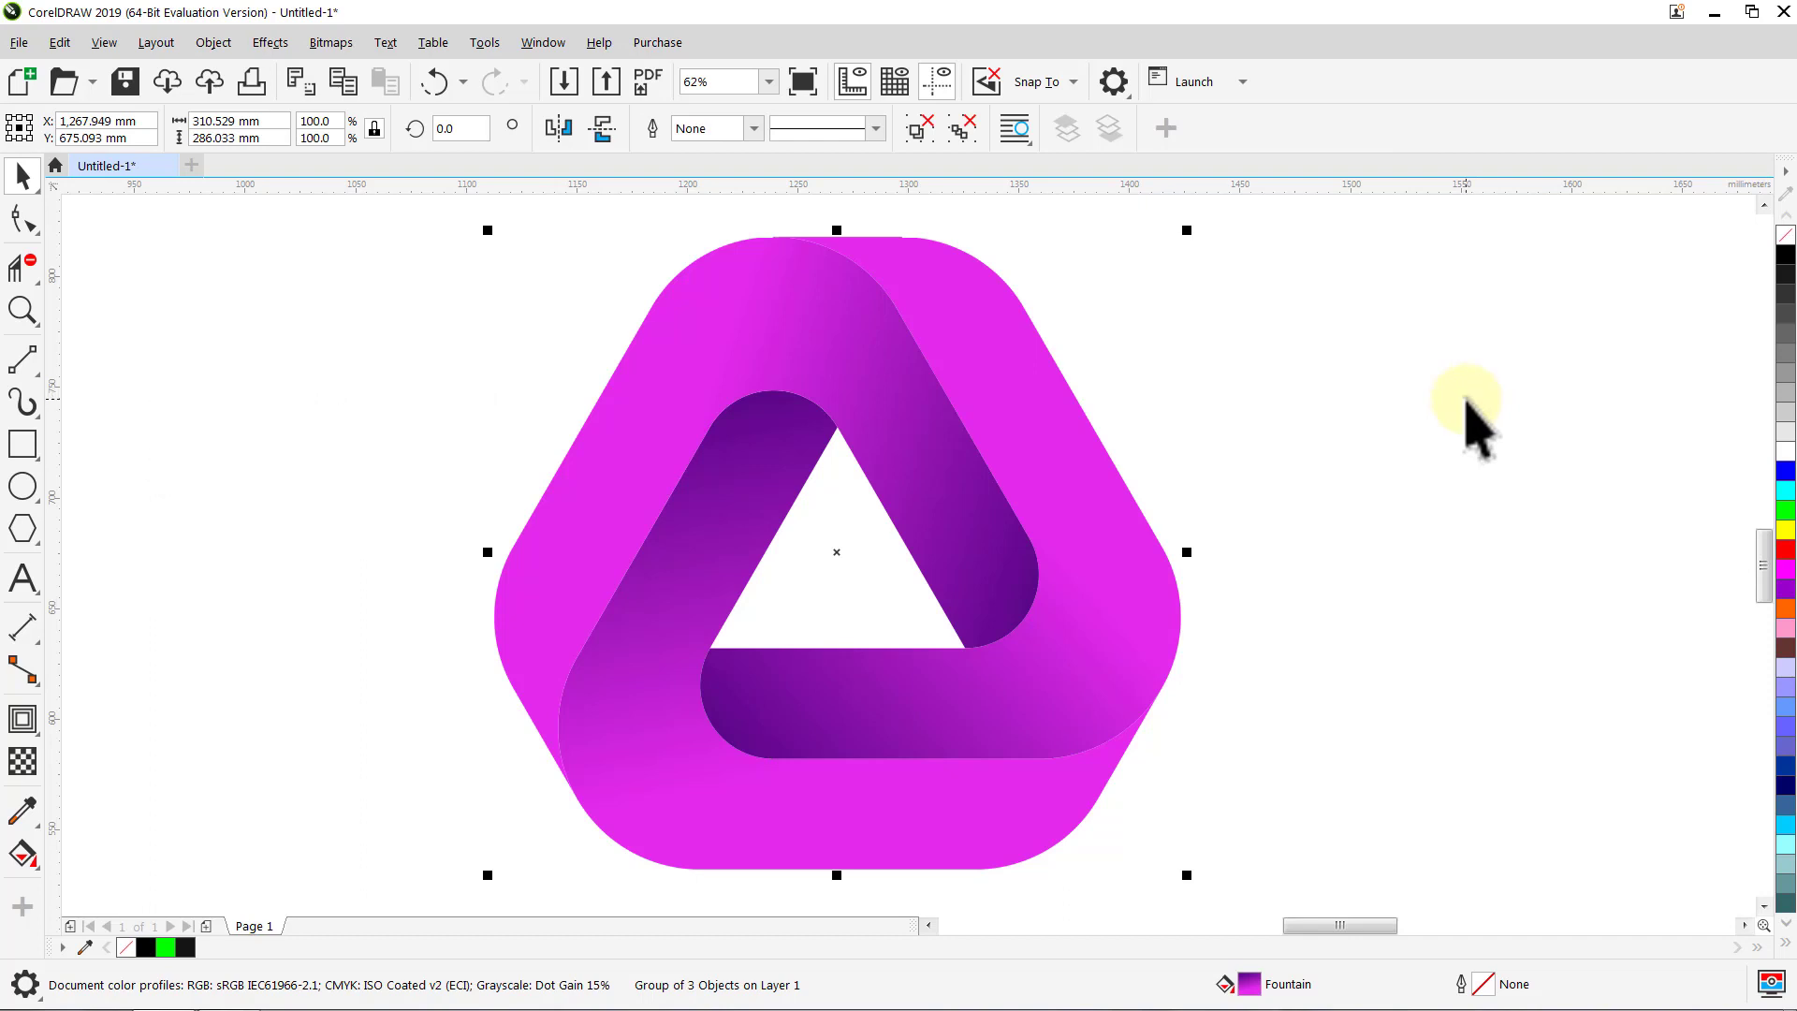
Step: Rotate the grouped logo by 30 degrees
click(768, 83)
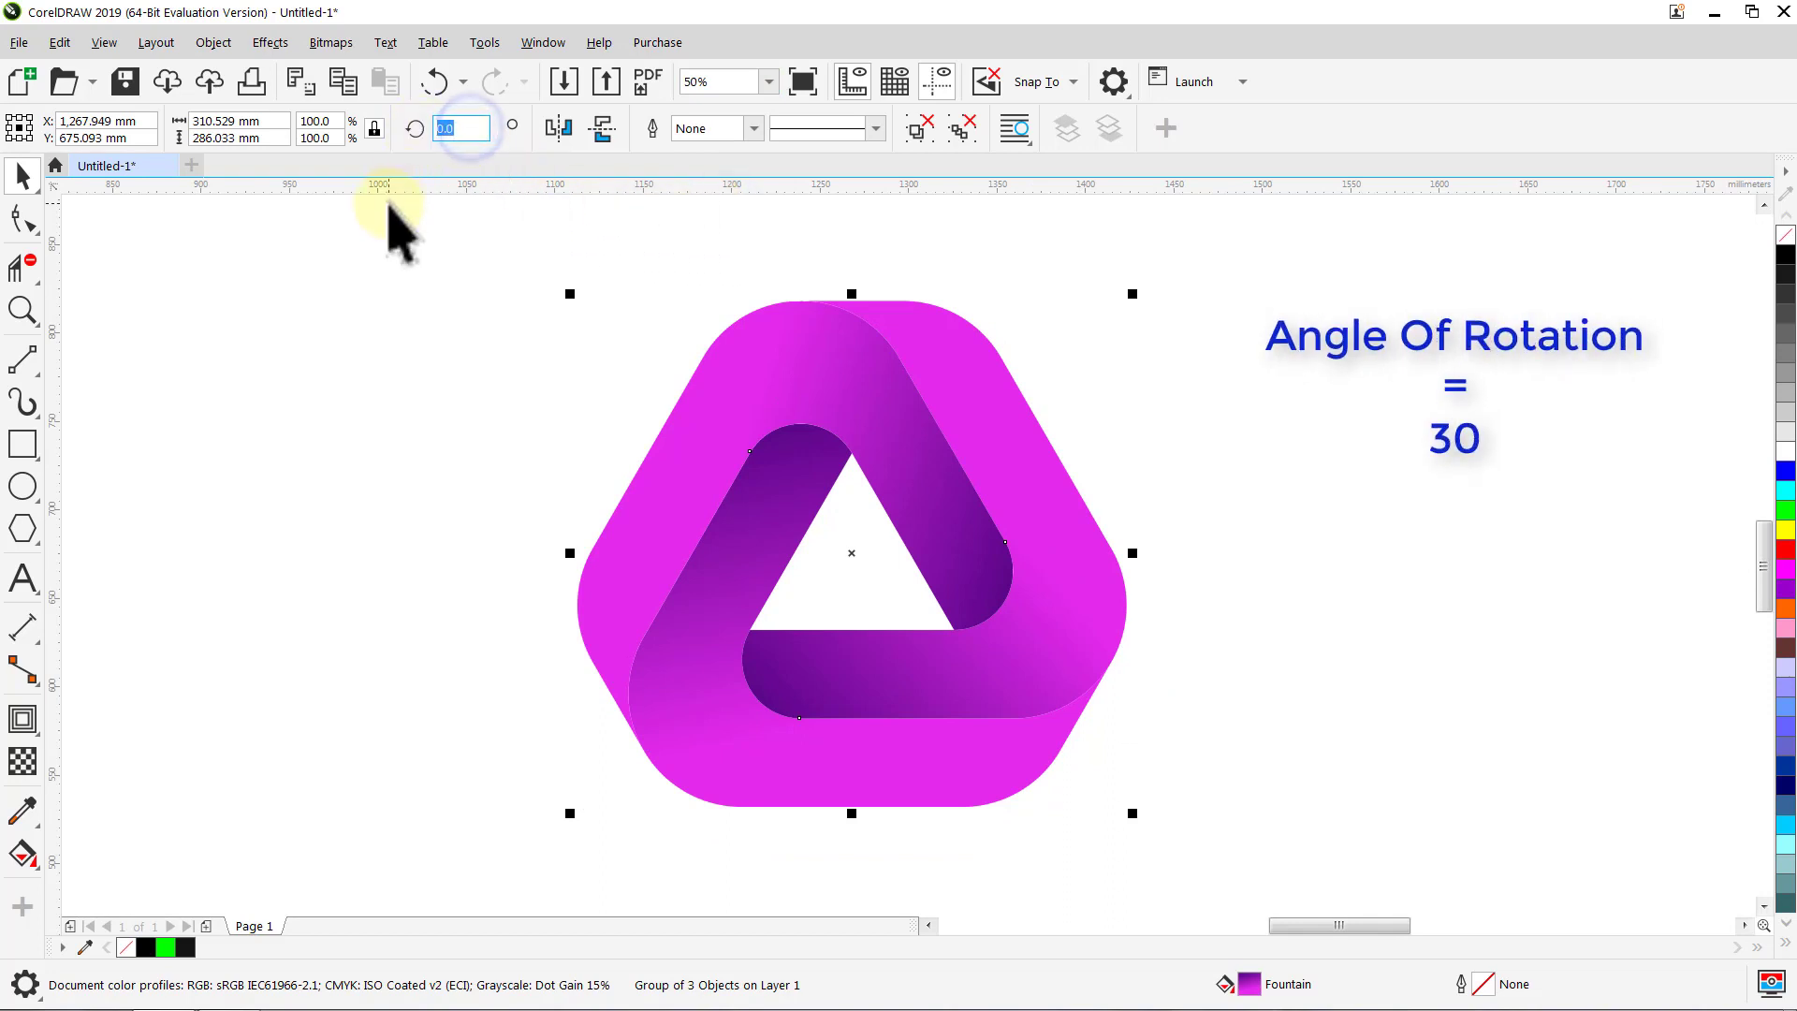
key(Return)
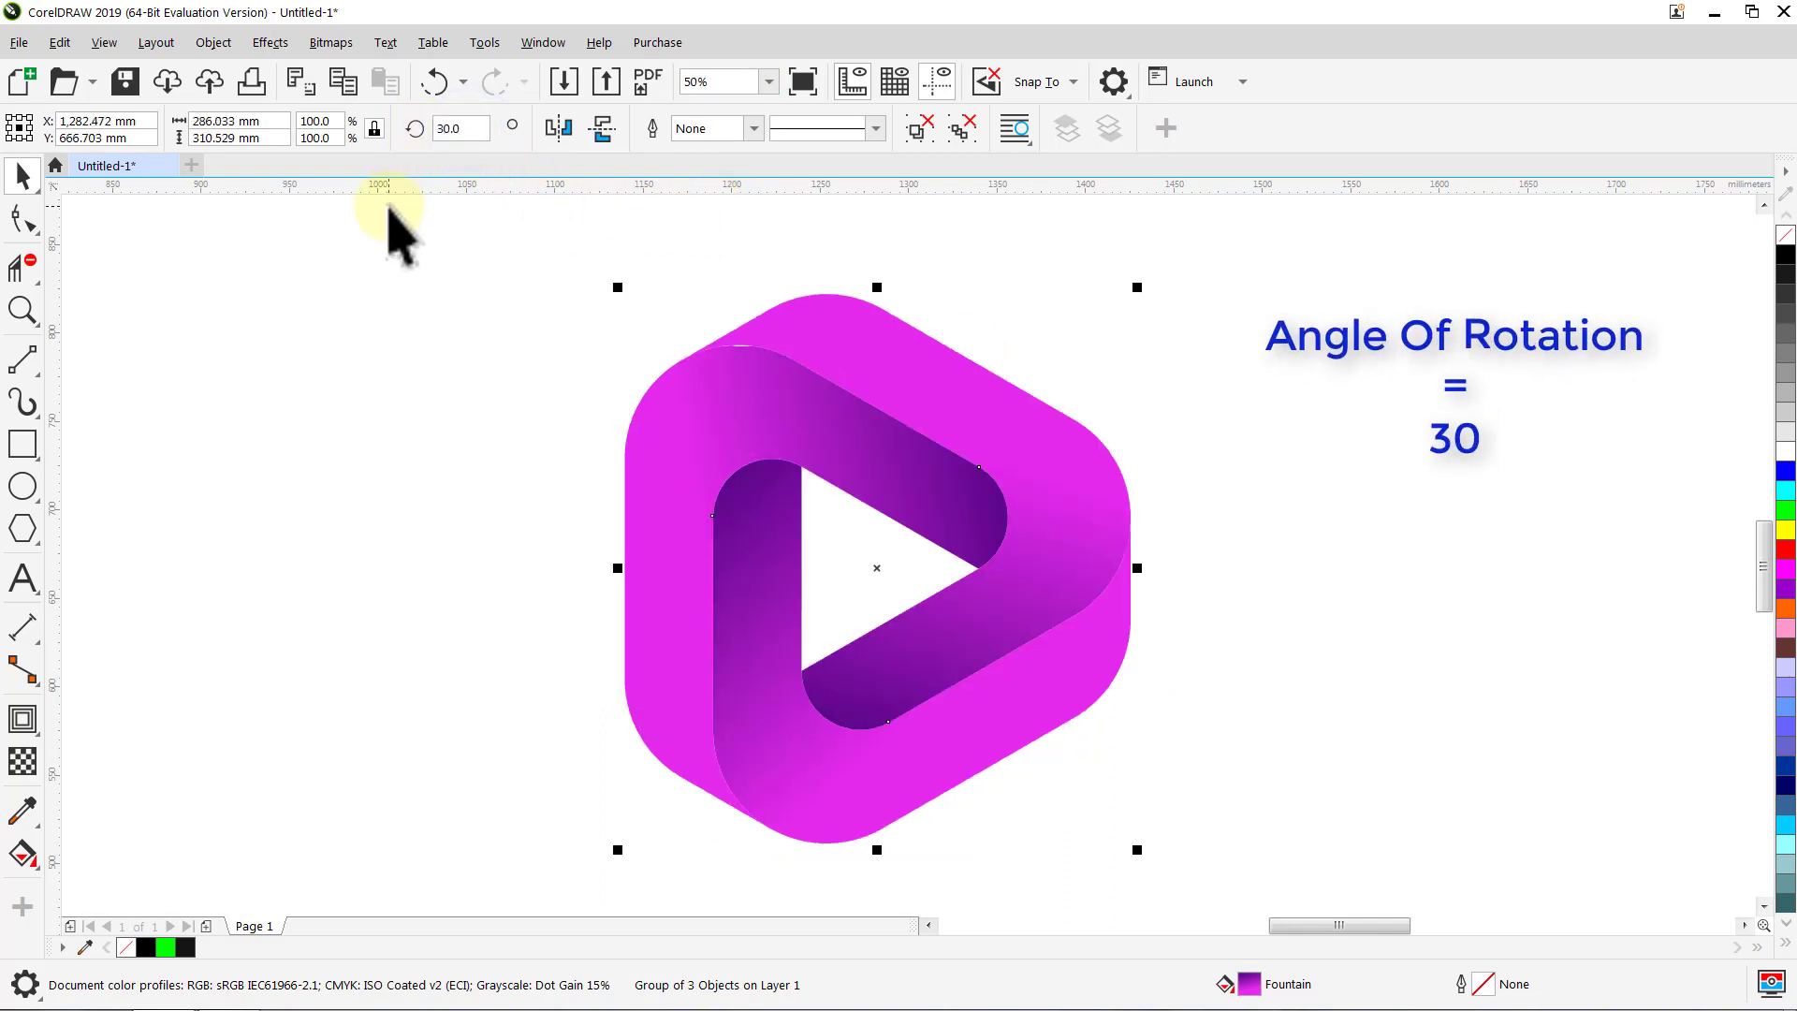
click(389, 208)
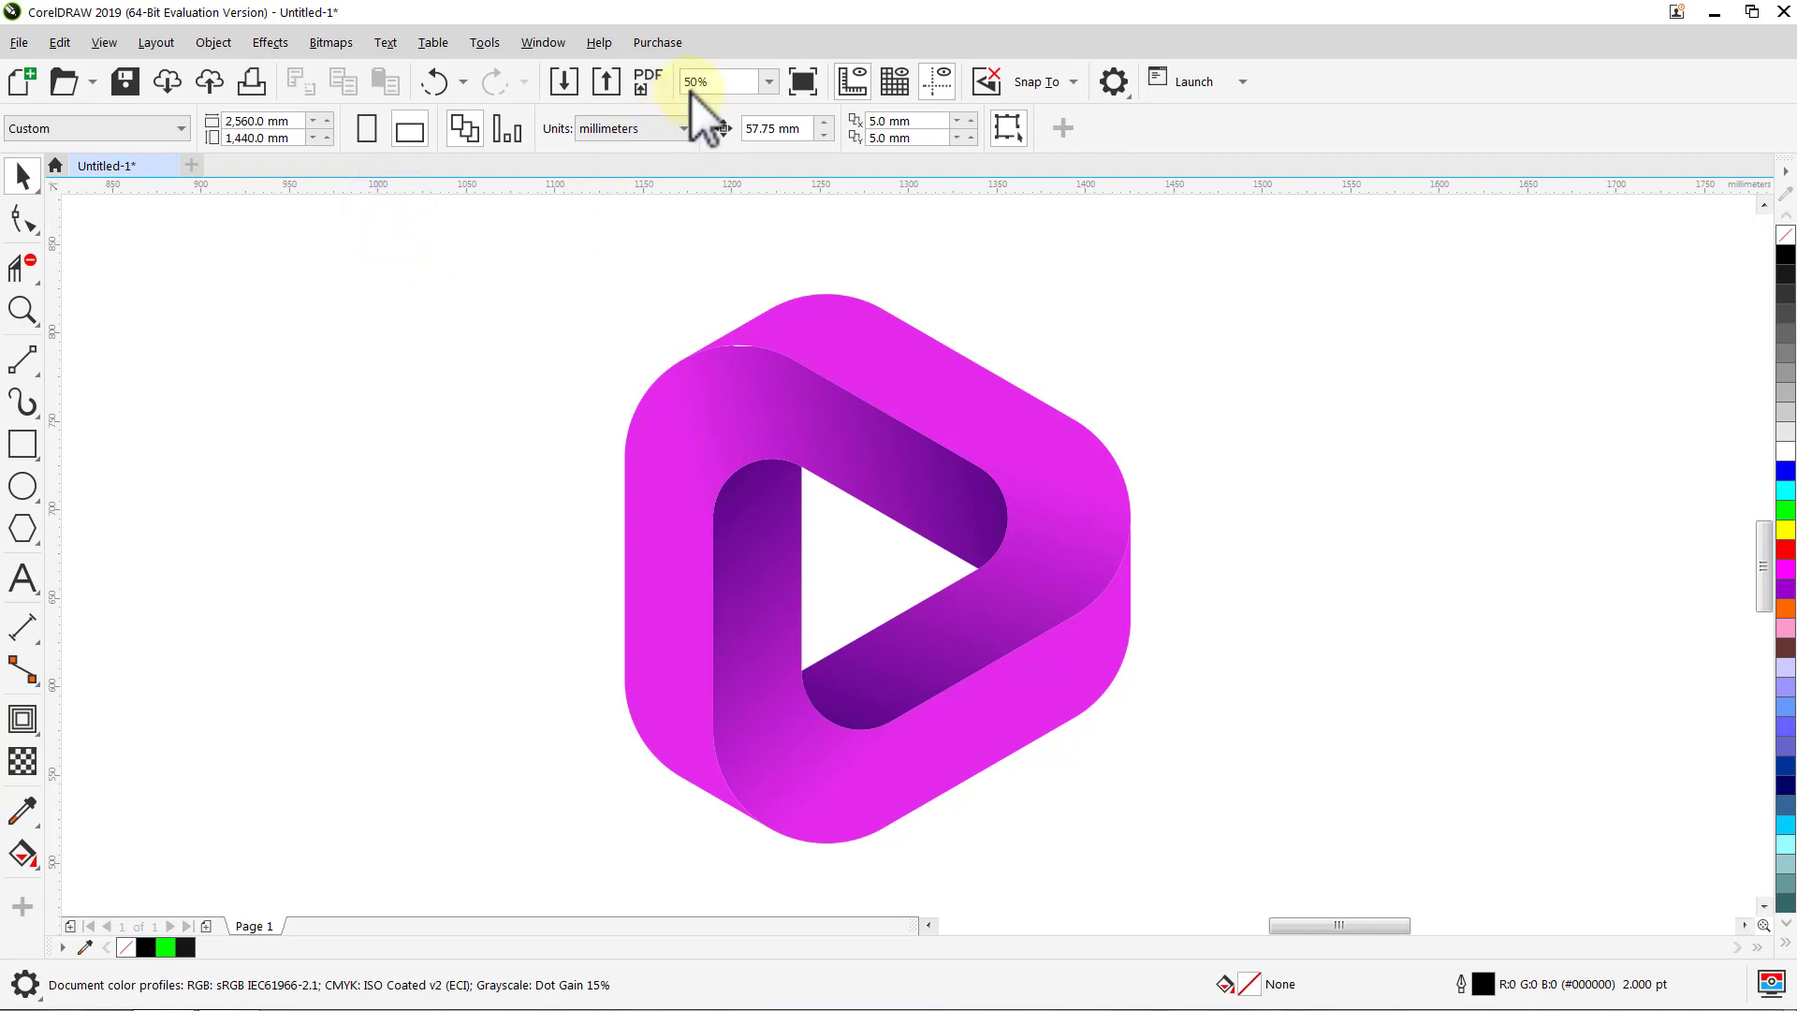
Step: Center the grouped logo on the page
text(13)
key(Return)
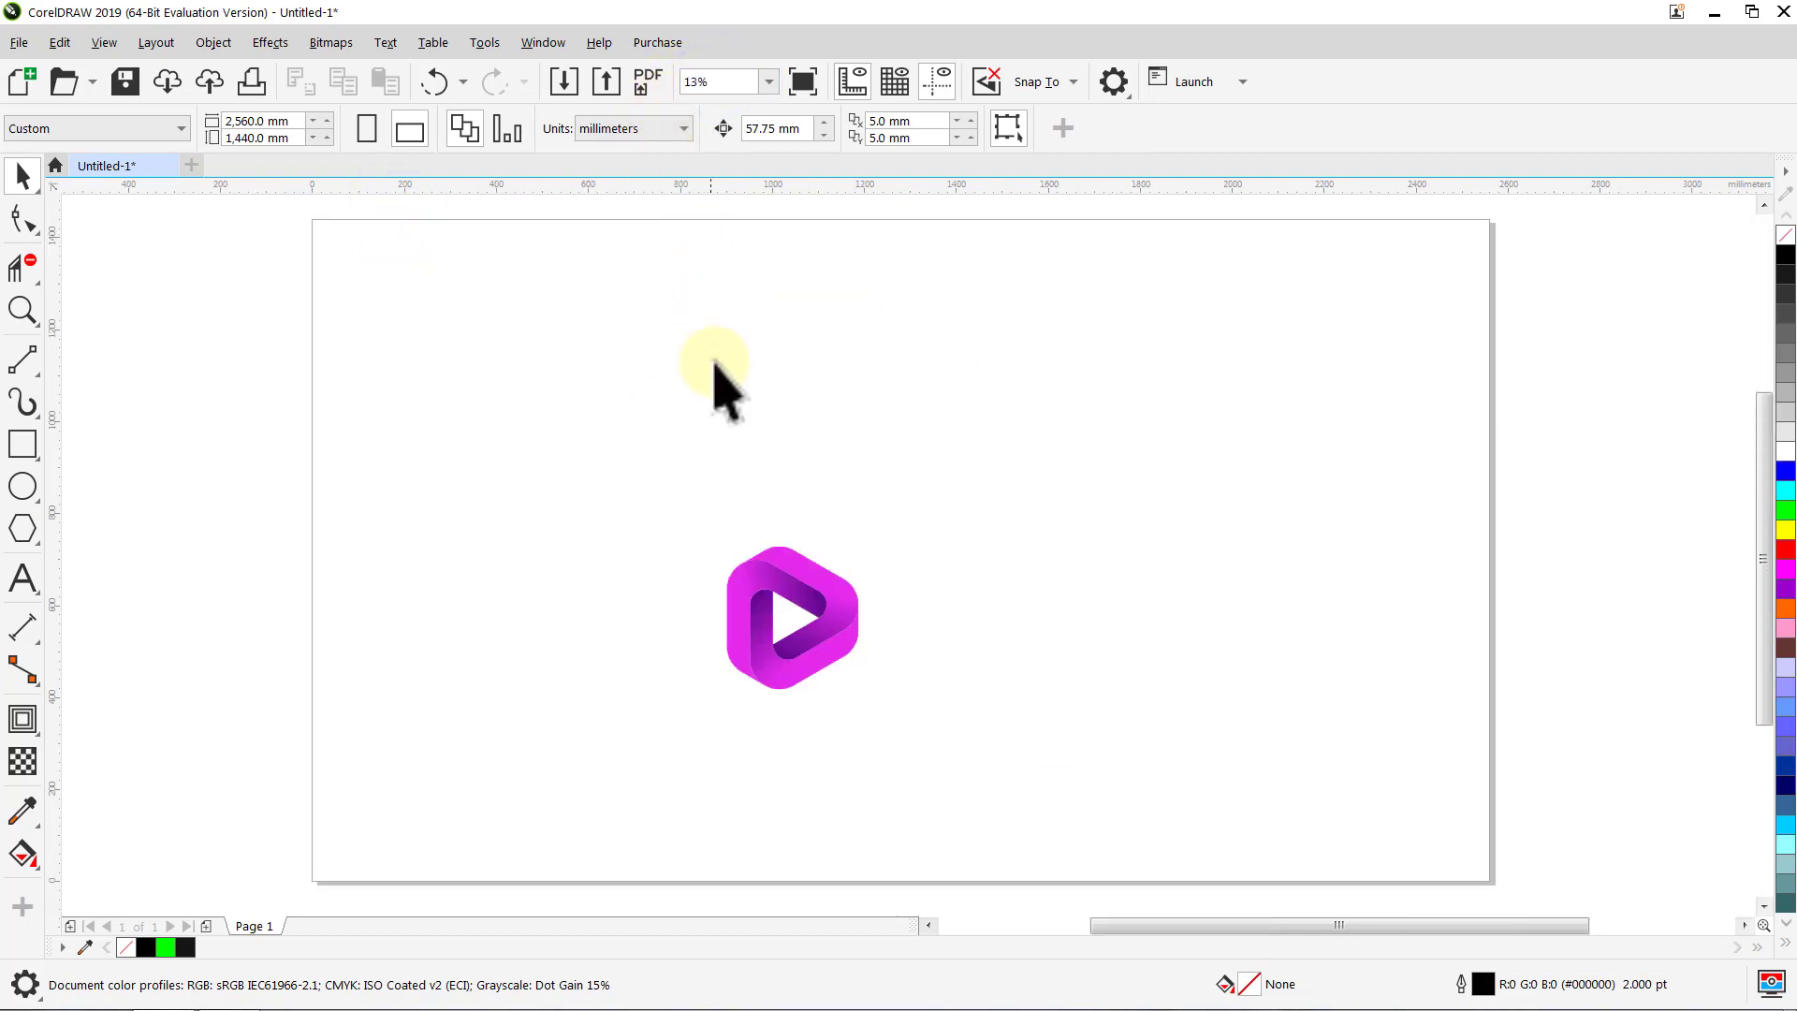
click(763, 562)
key(p)
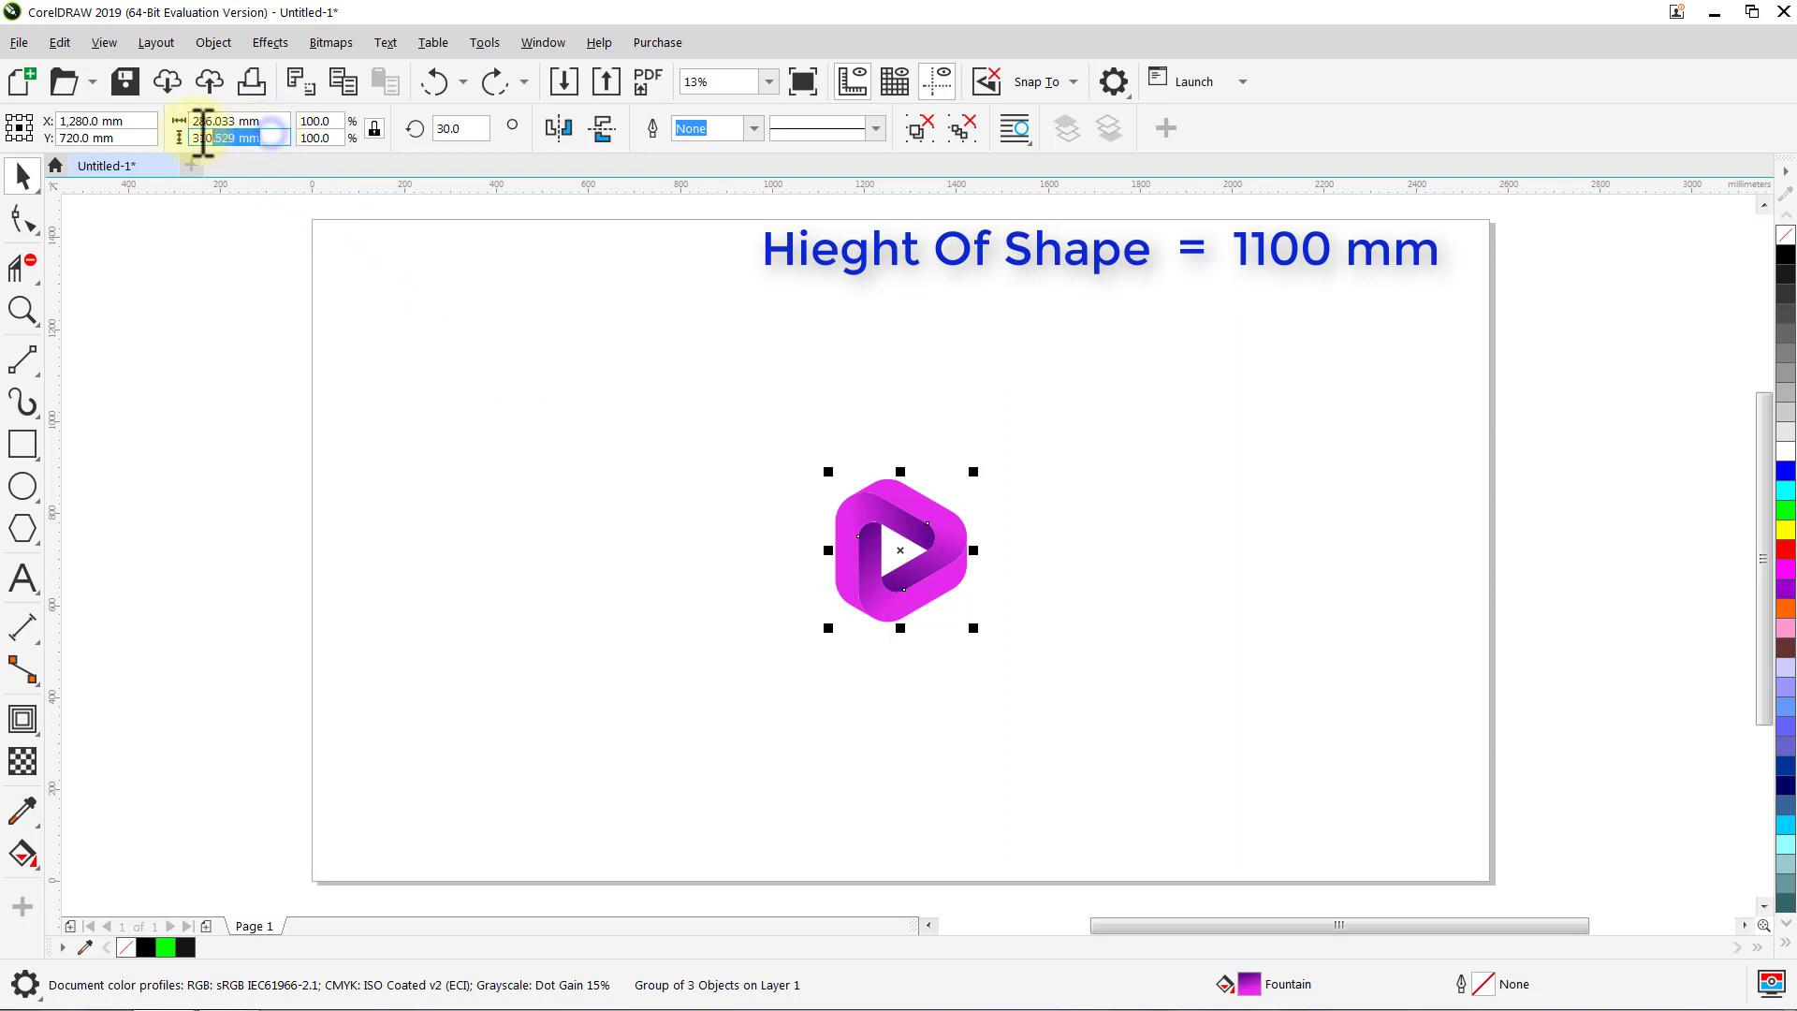
Step: Set the logo group's height to 1,100 mm with its proportions locked
drag(203, 136, 192, 138)
text(1,100)
key(Return)
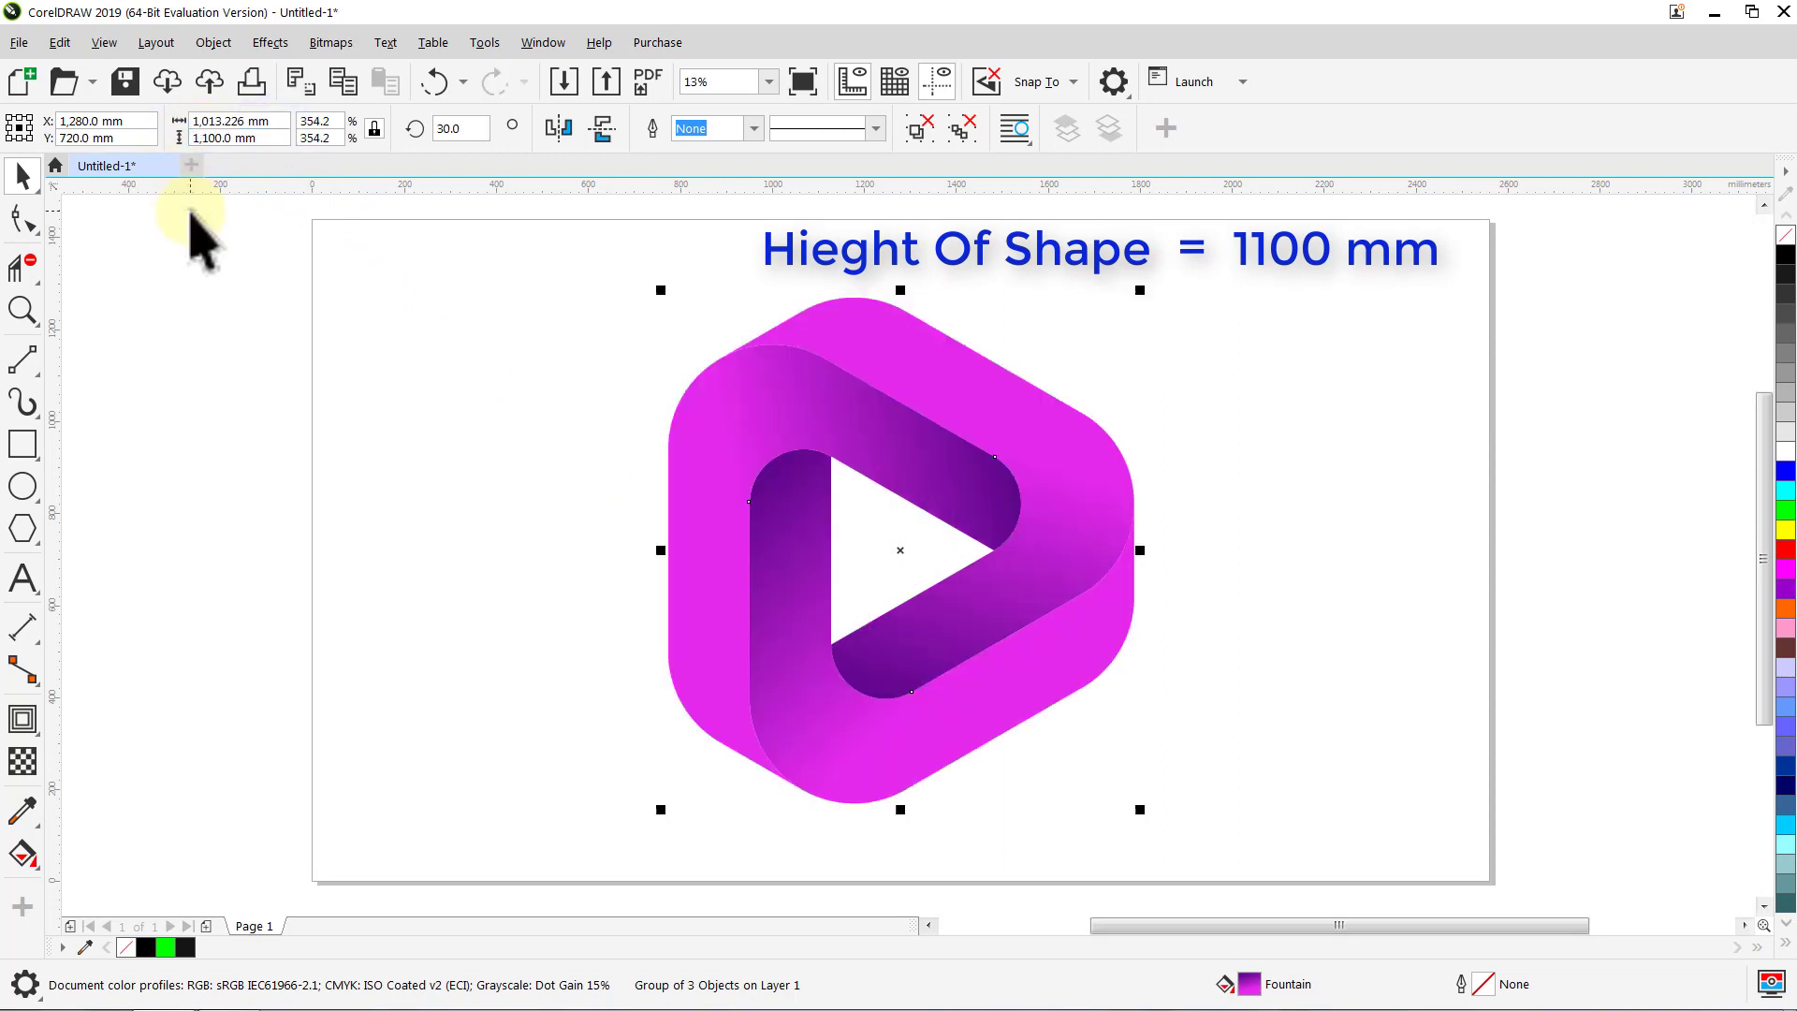
click(190, 216)
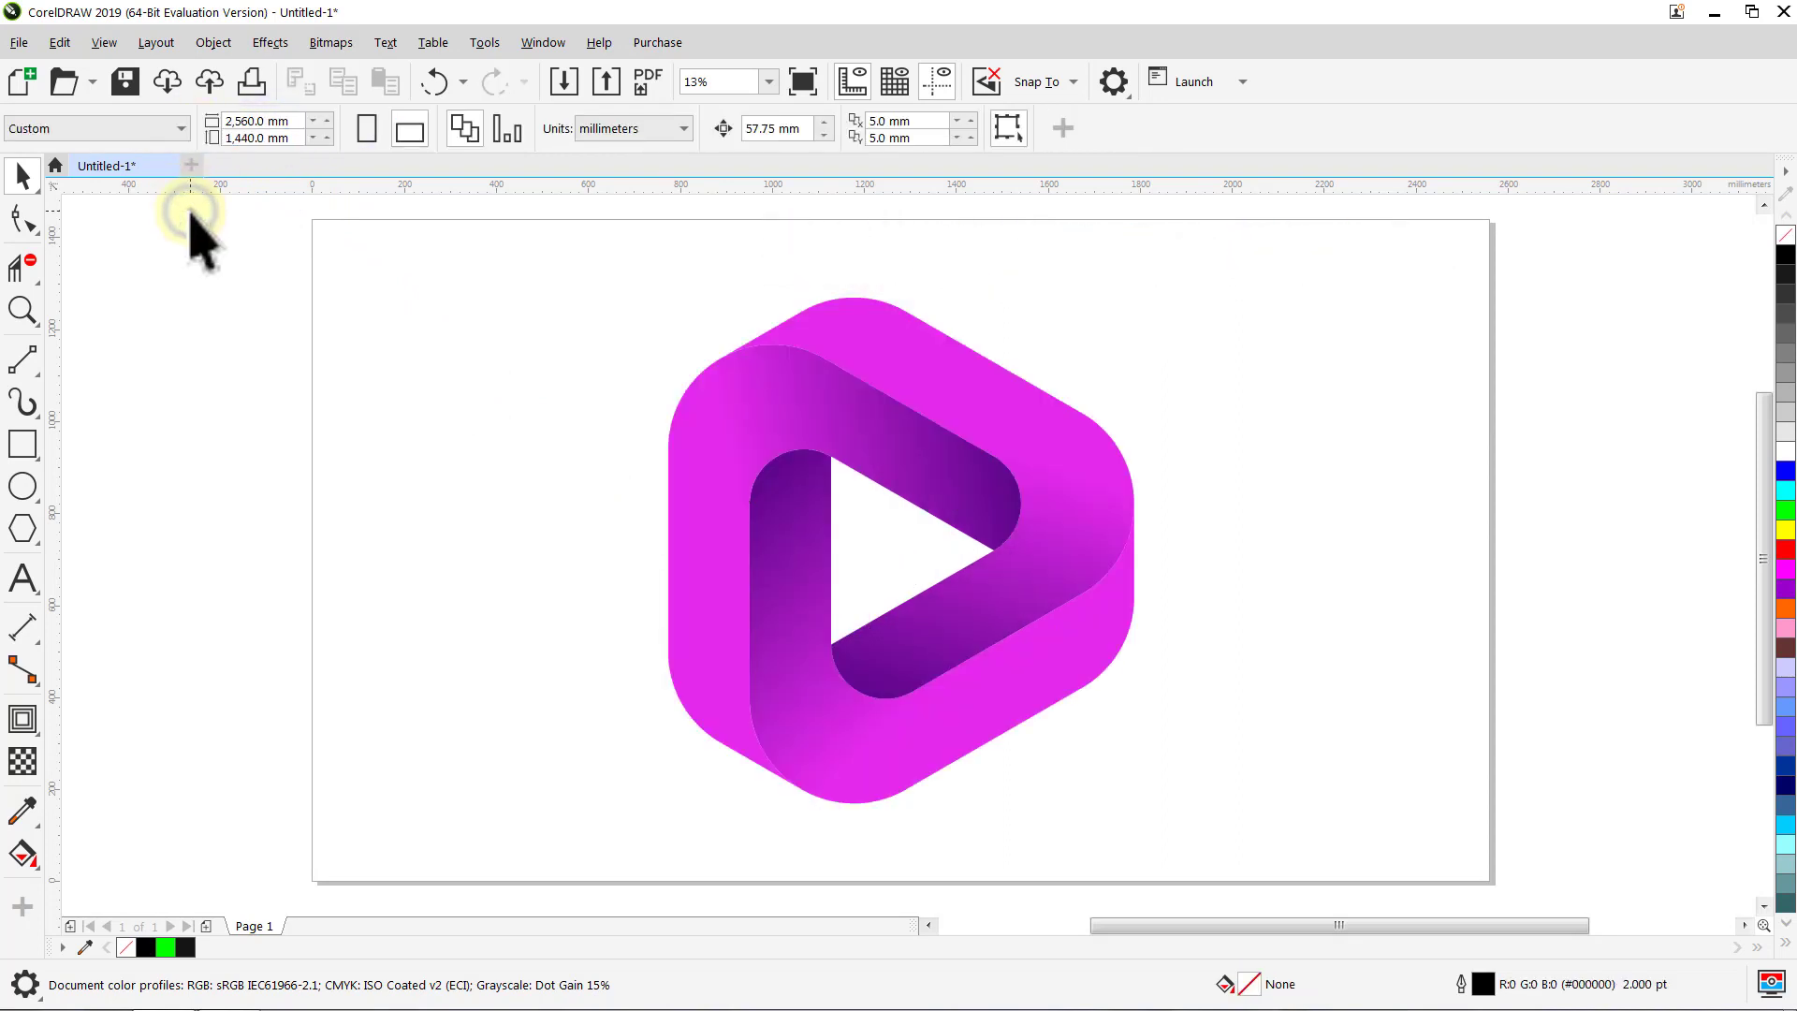
Step: Create a page-sized rectangle behind the logo and set its outline width to None
double_click(34, 441)
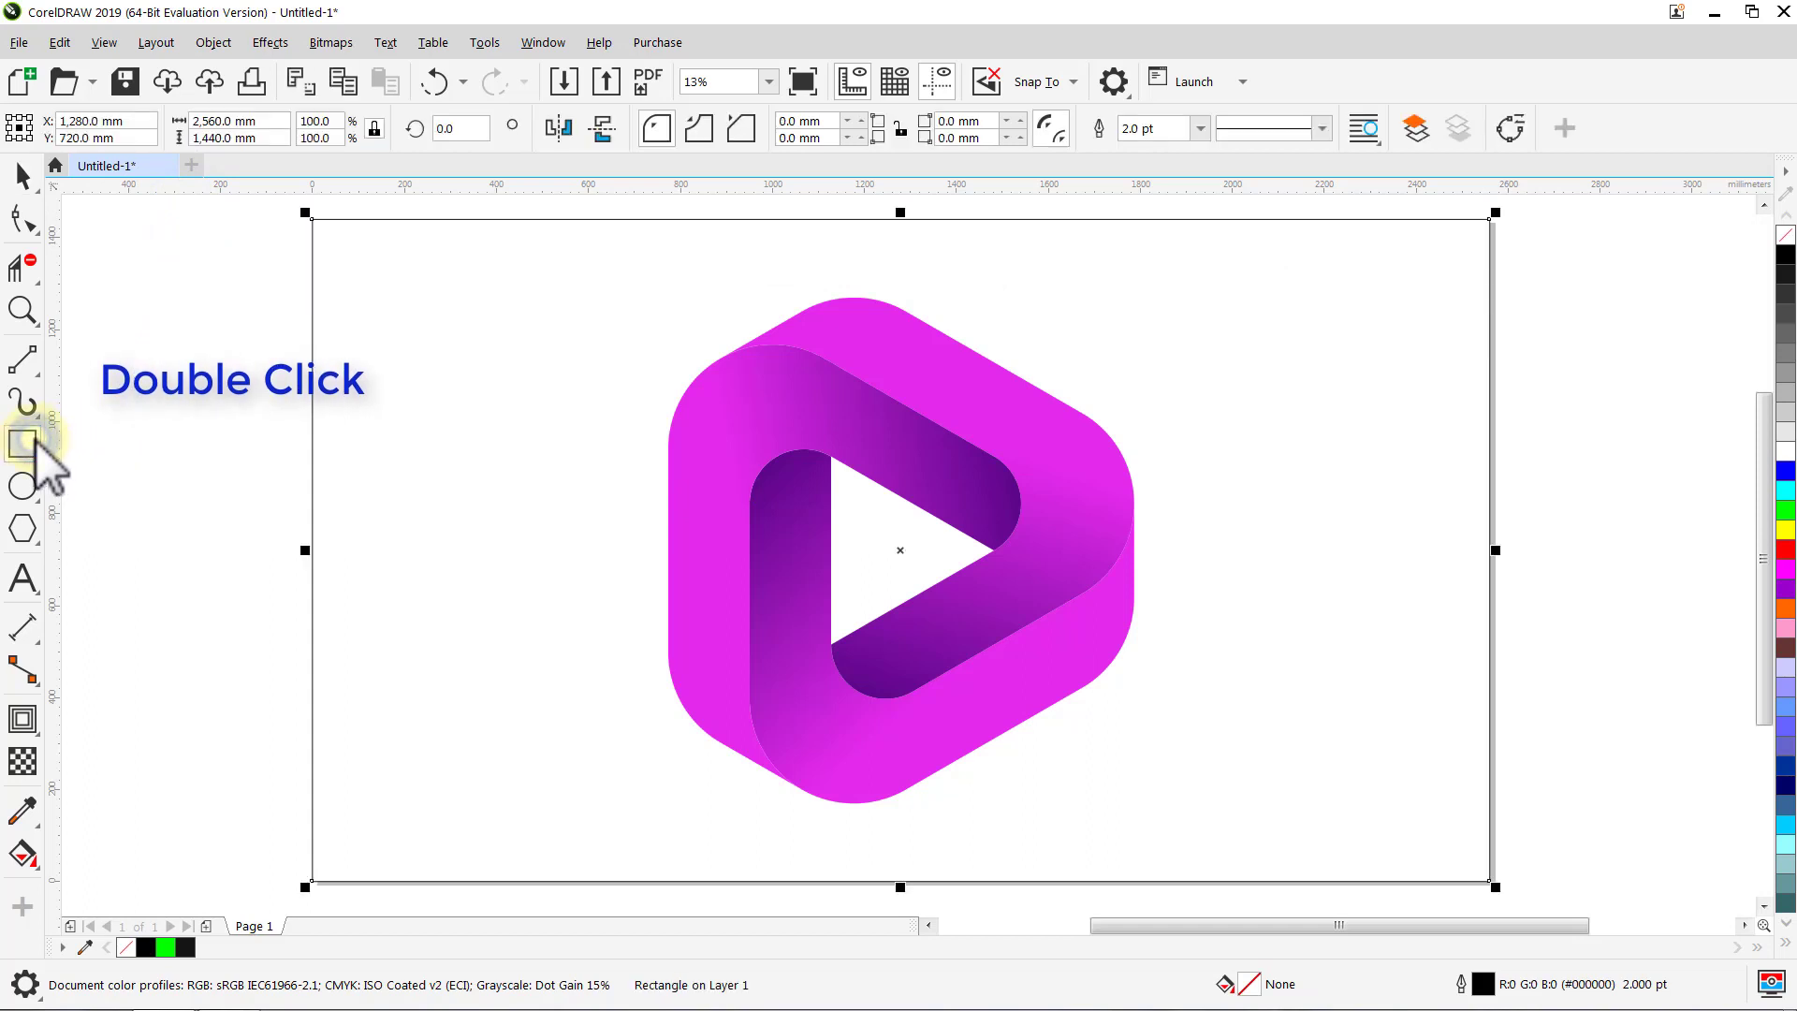
key(space)
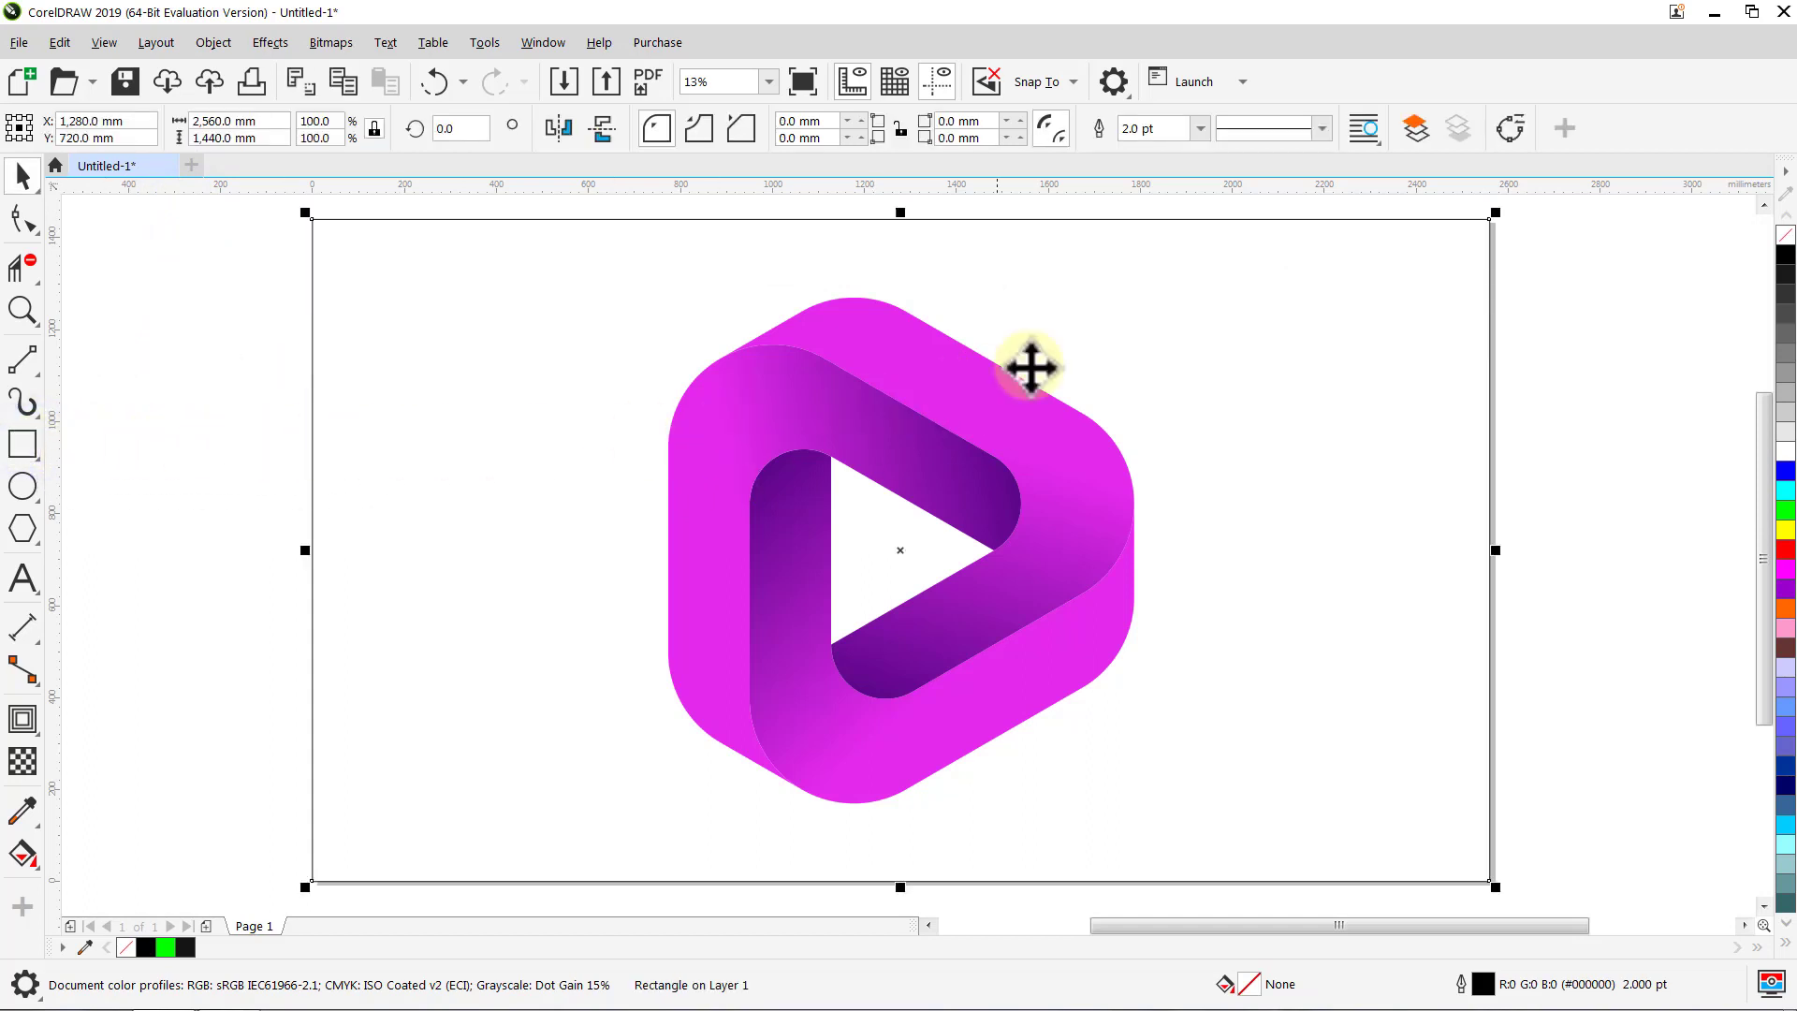
click(1204, 133)
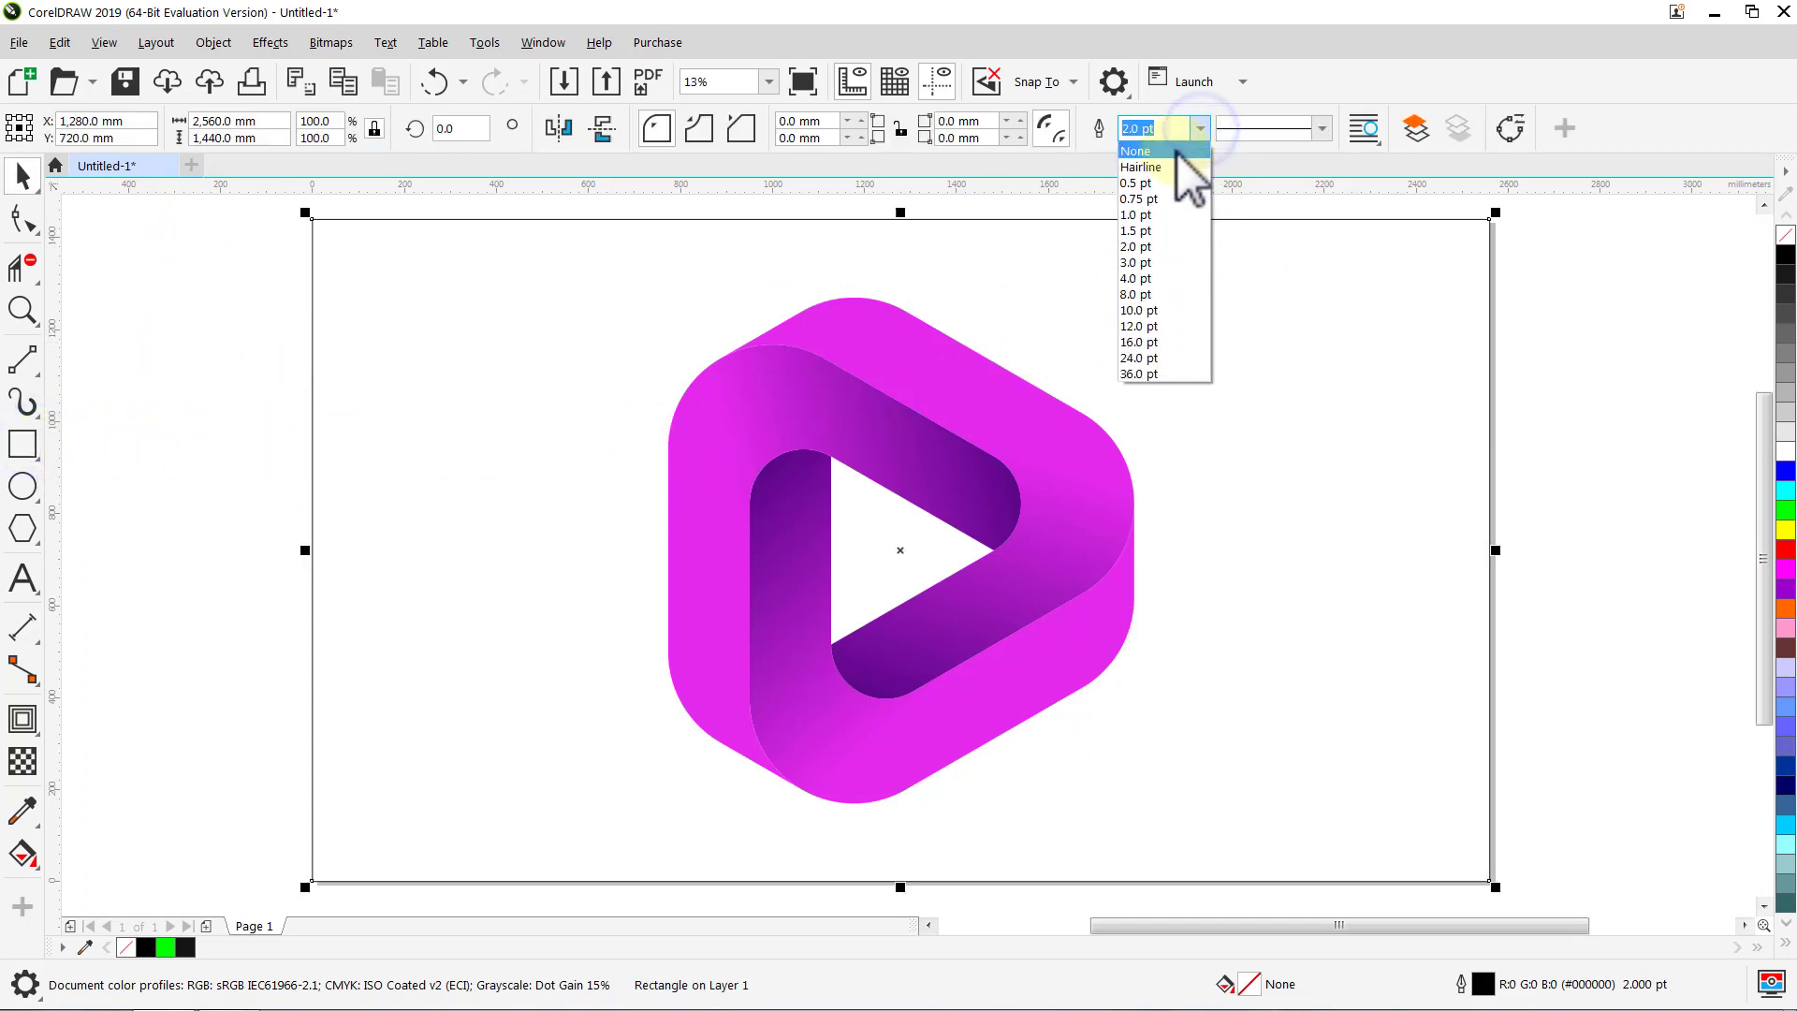
click(1177, 154)
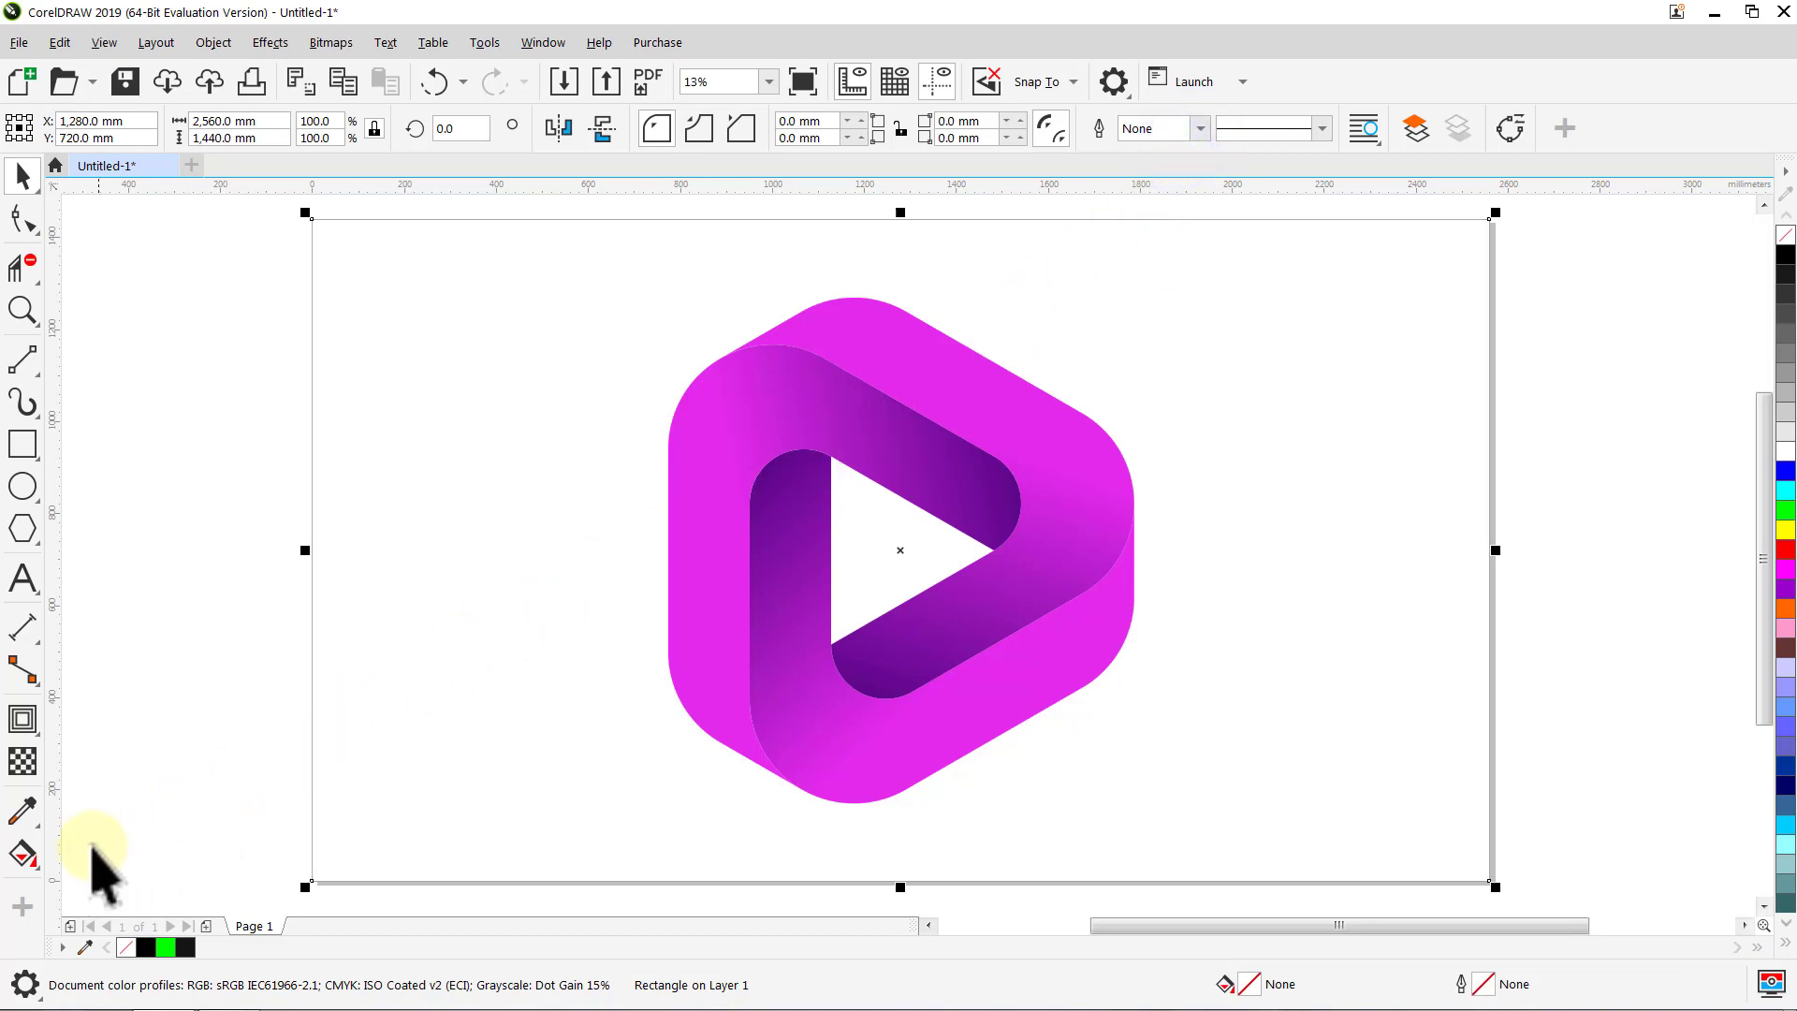
Step: Apply an elliptical fountain fill to the page-sized background rectangle, with white as its centre colour
click(21, 853)
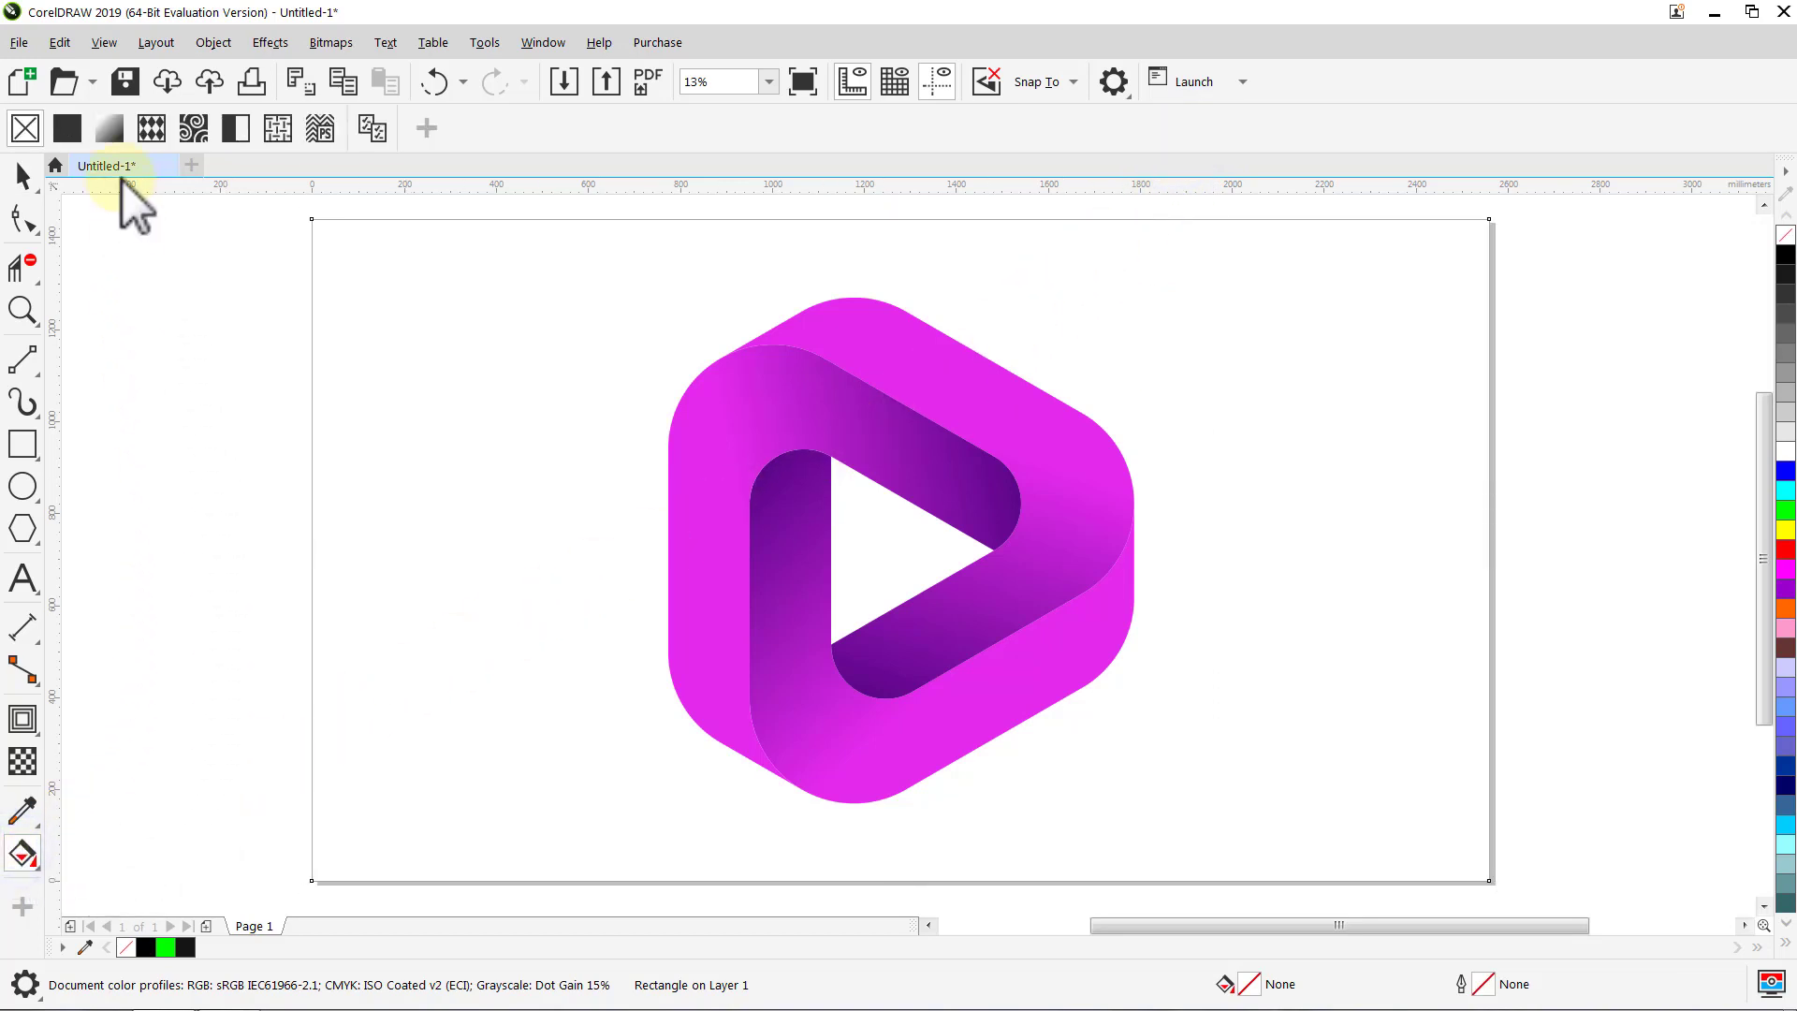
click(109, 128)
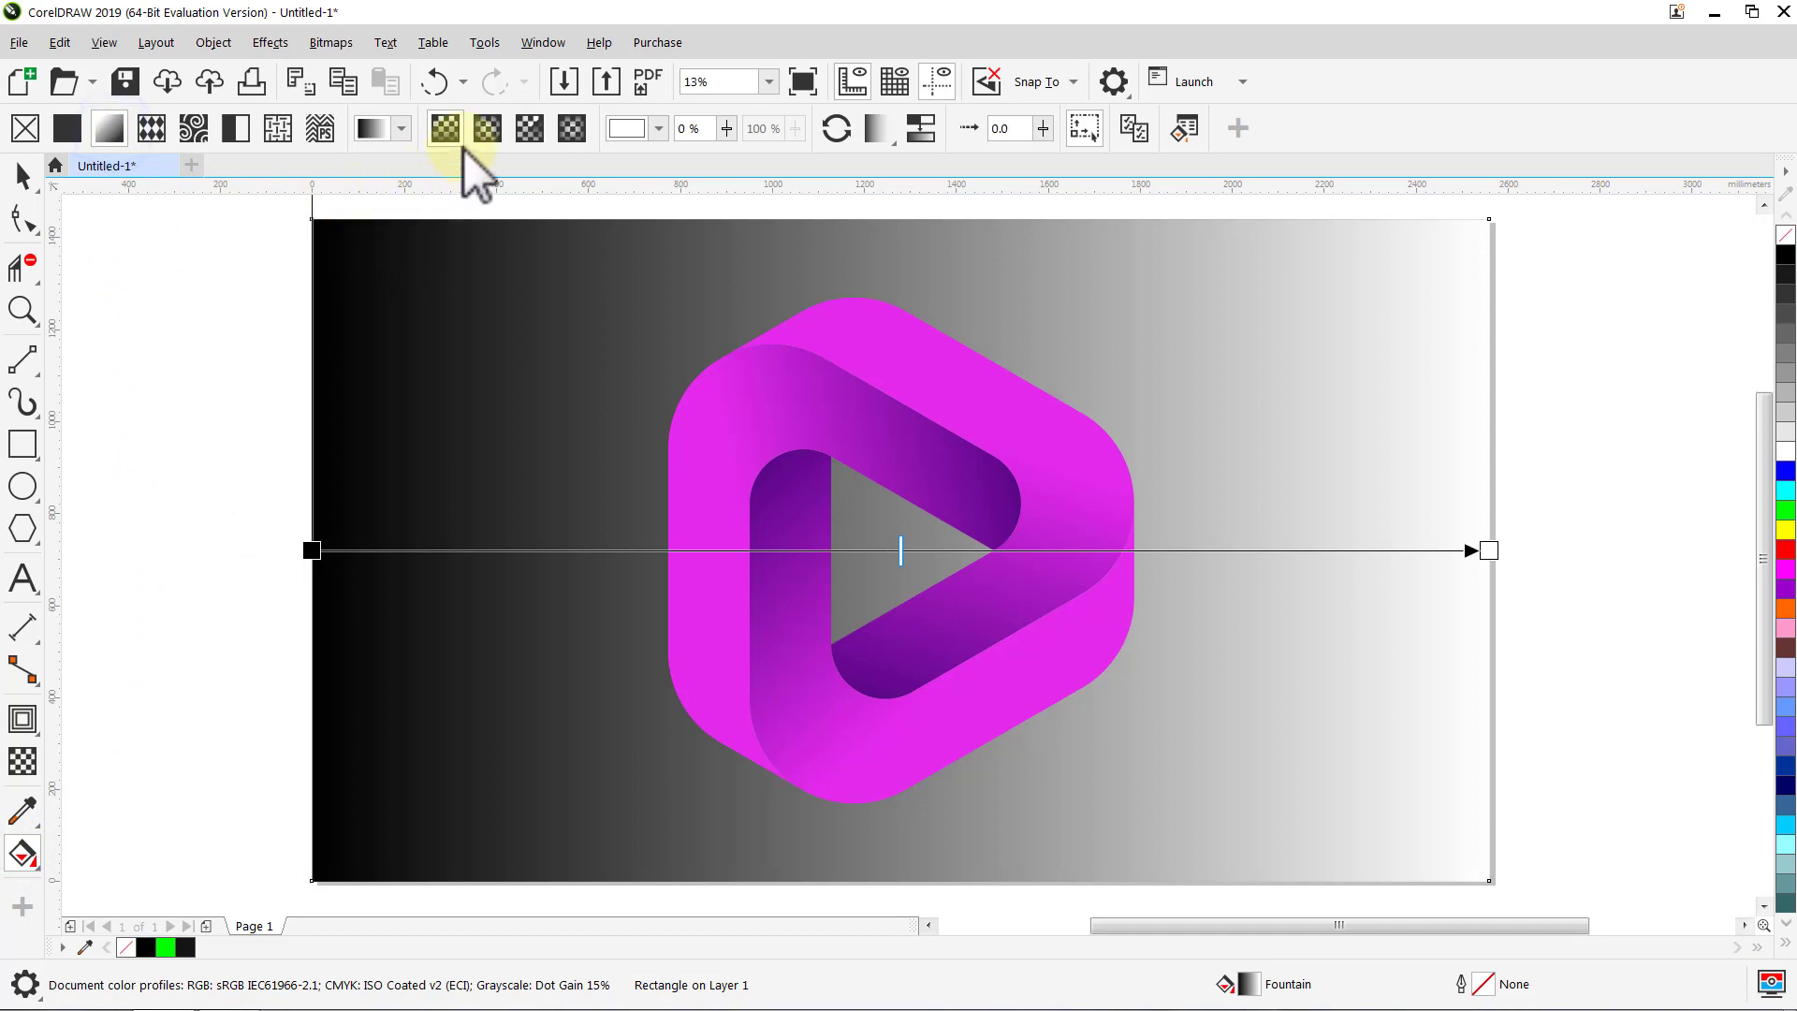
click(486, 128)
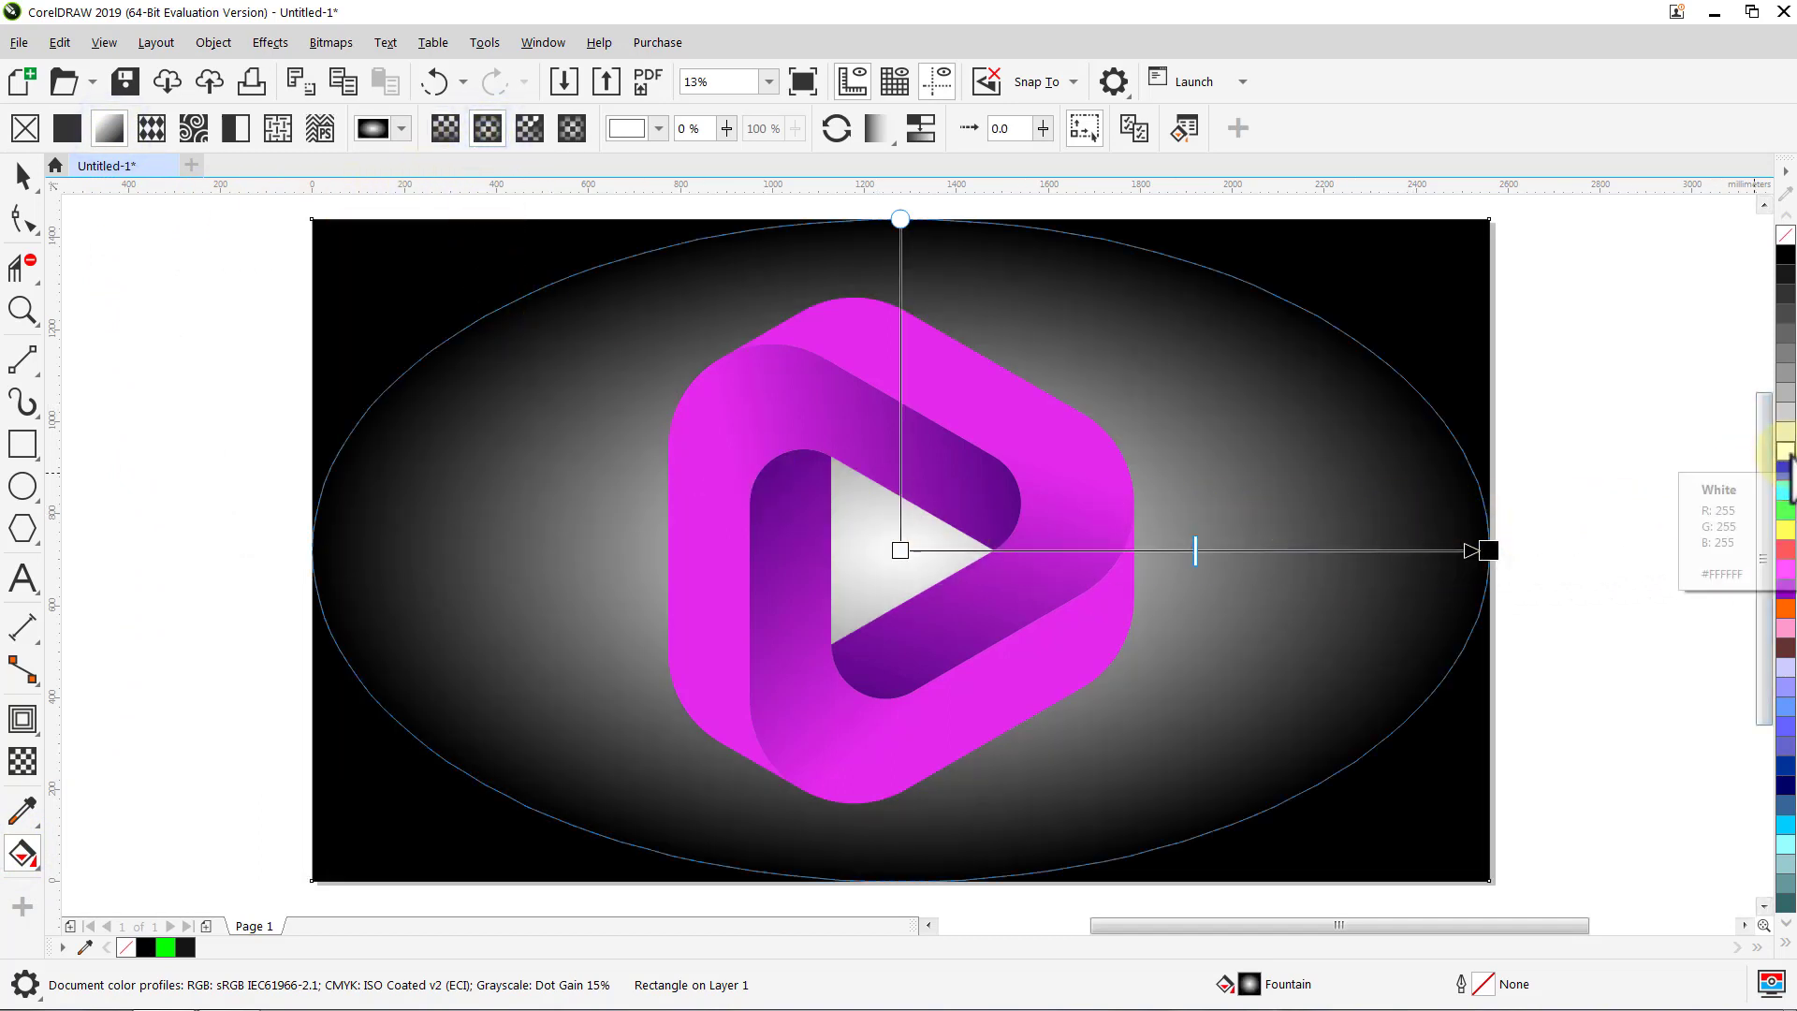
drag(1785, 452, 904, 552)
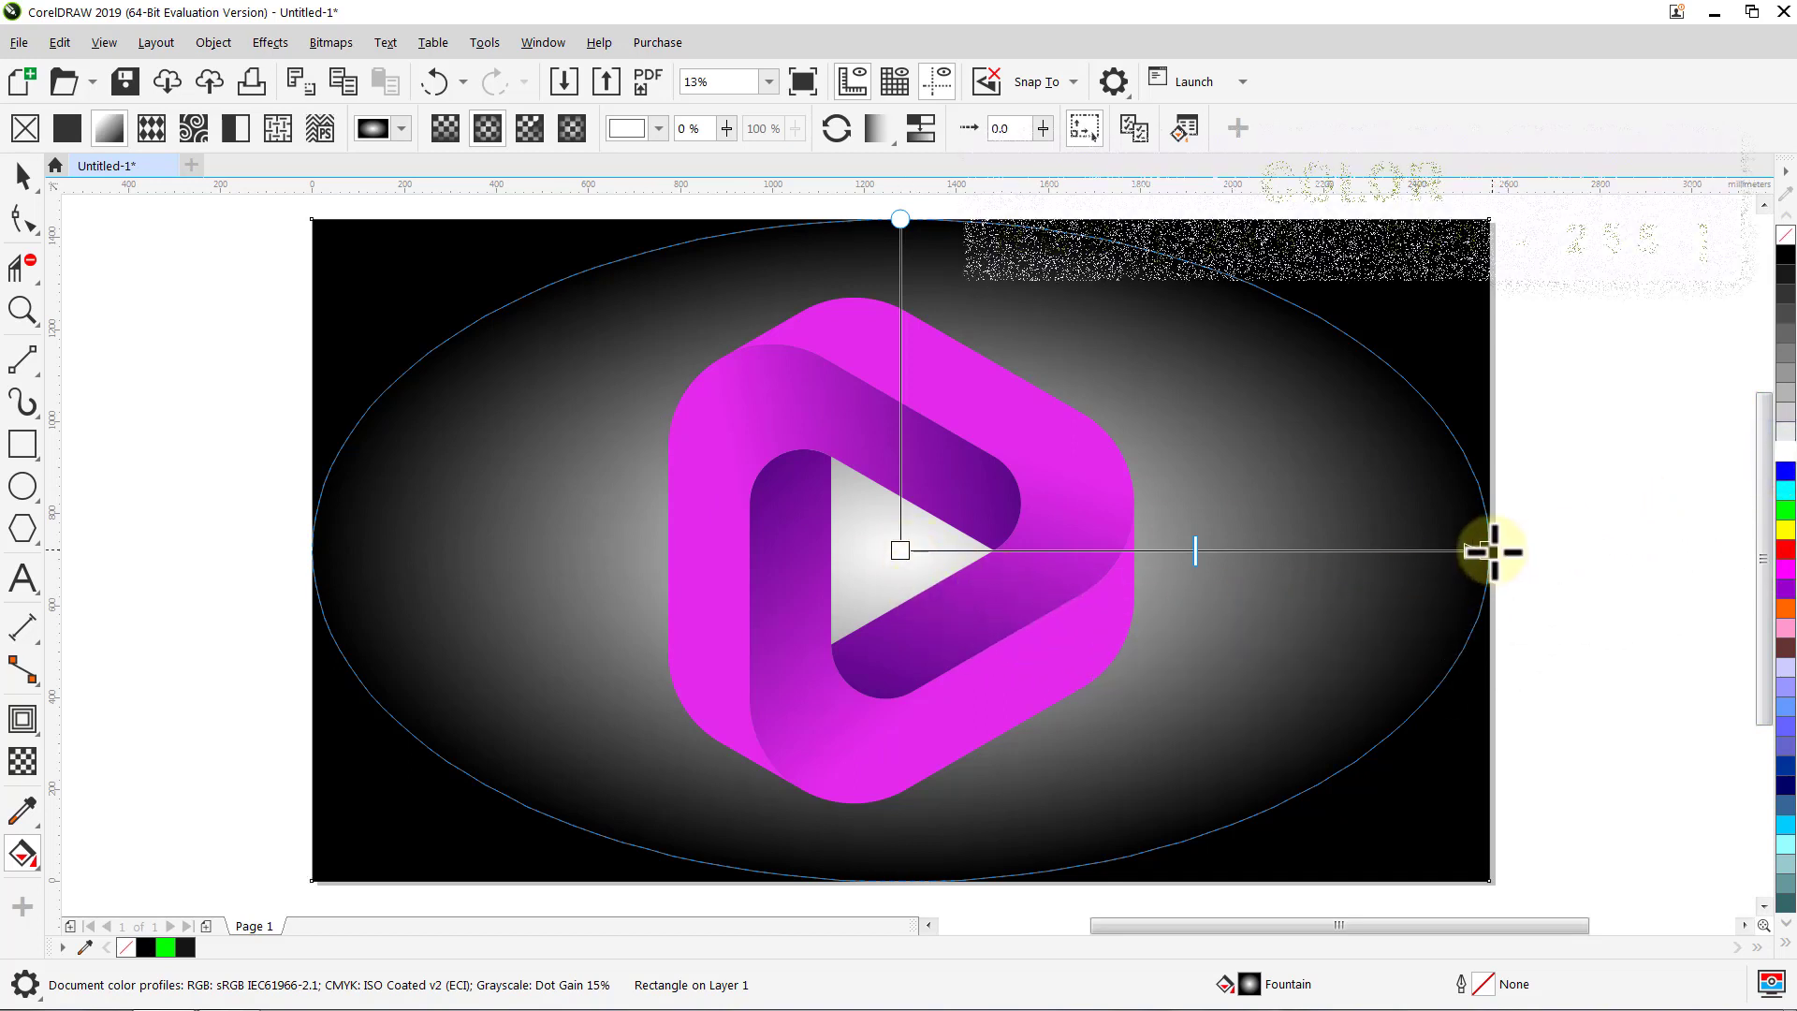
Step: Set the outer colour of the background's elliptical gradient to RGB 246, 230, 255
click(1488, 550)
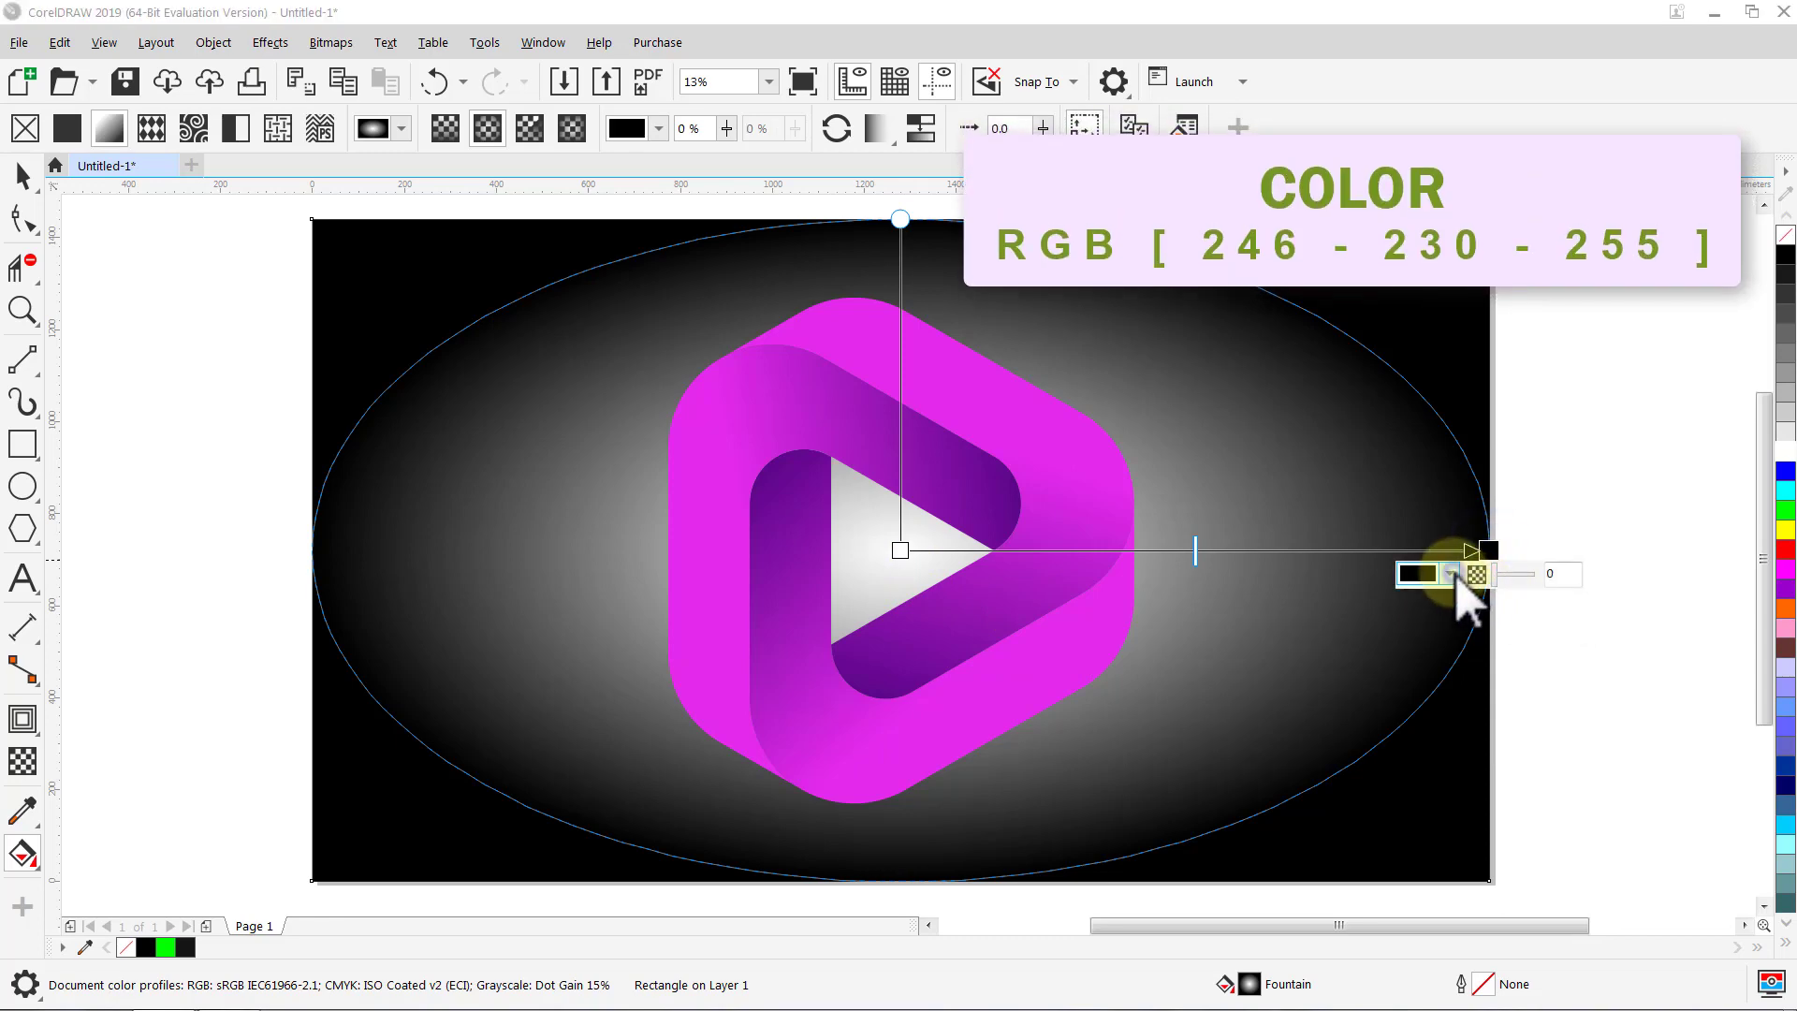
click(1449, 573)
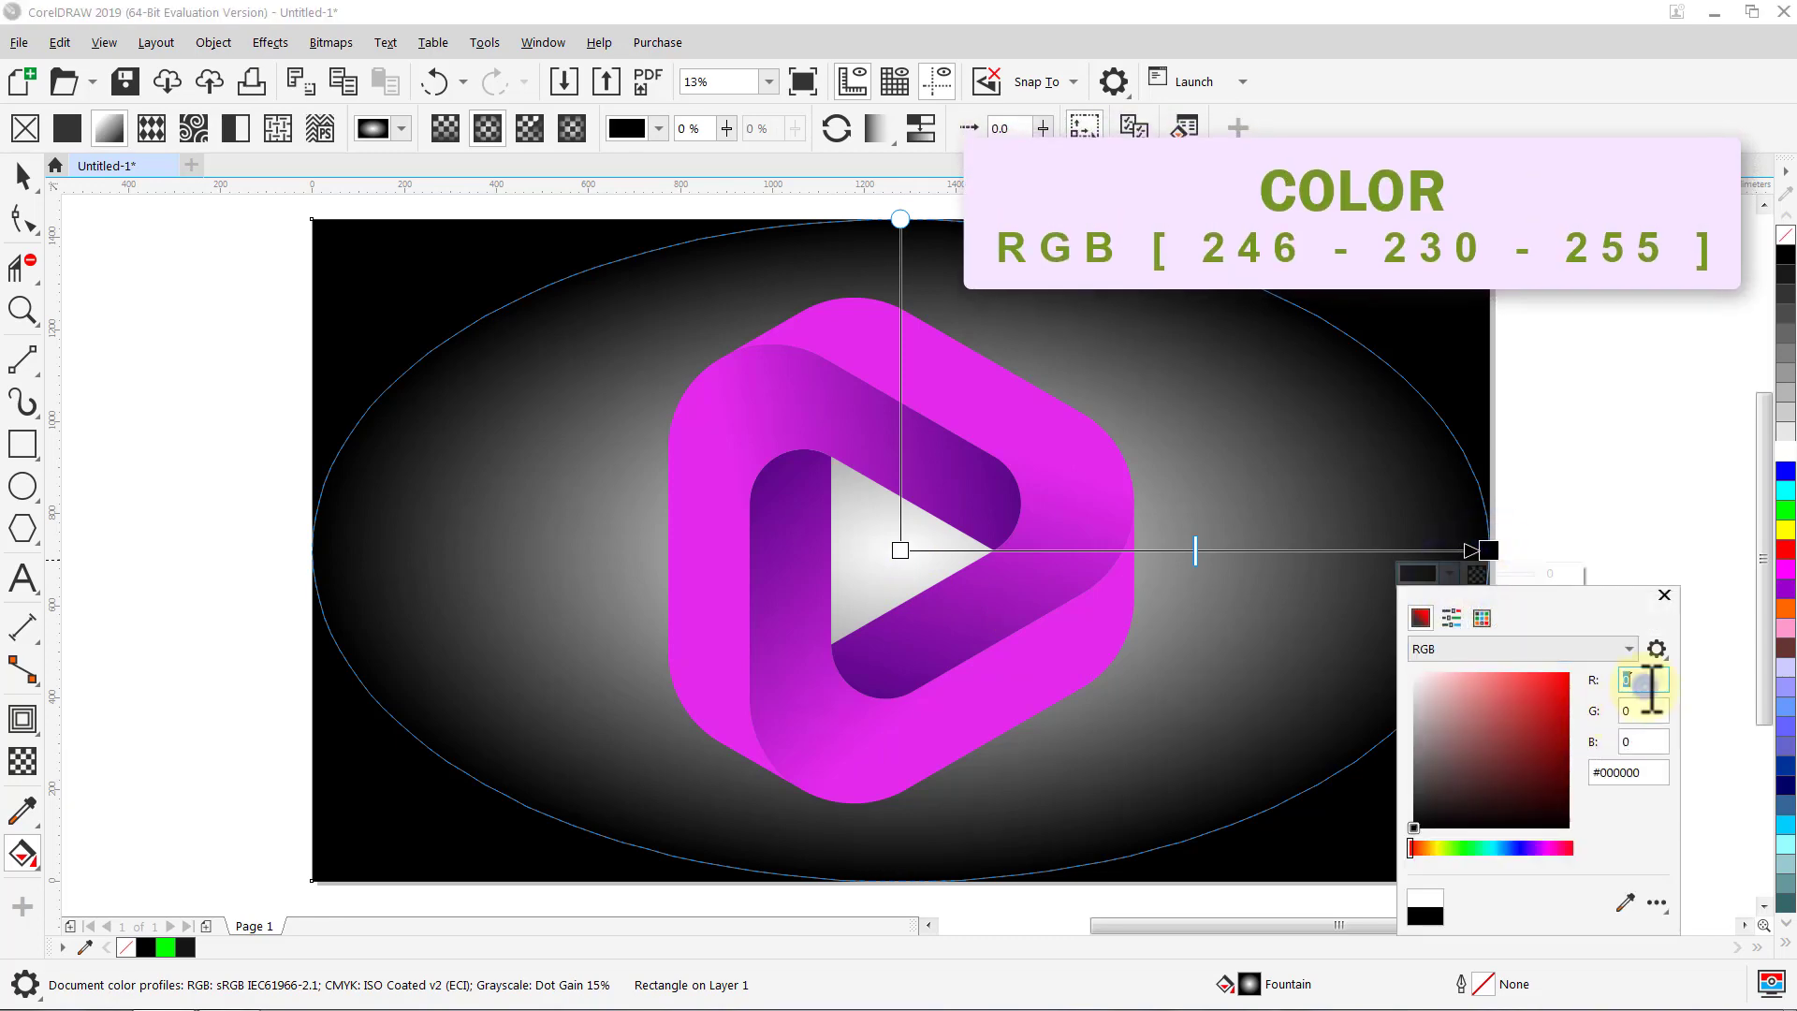
text(246)
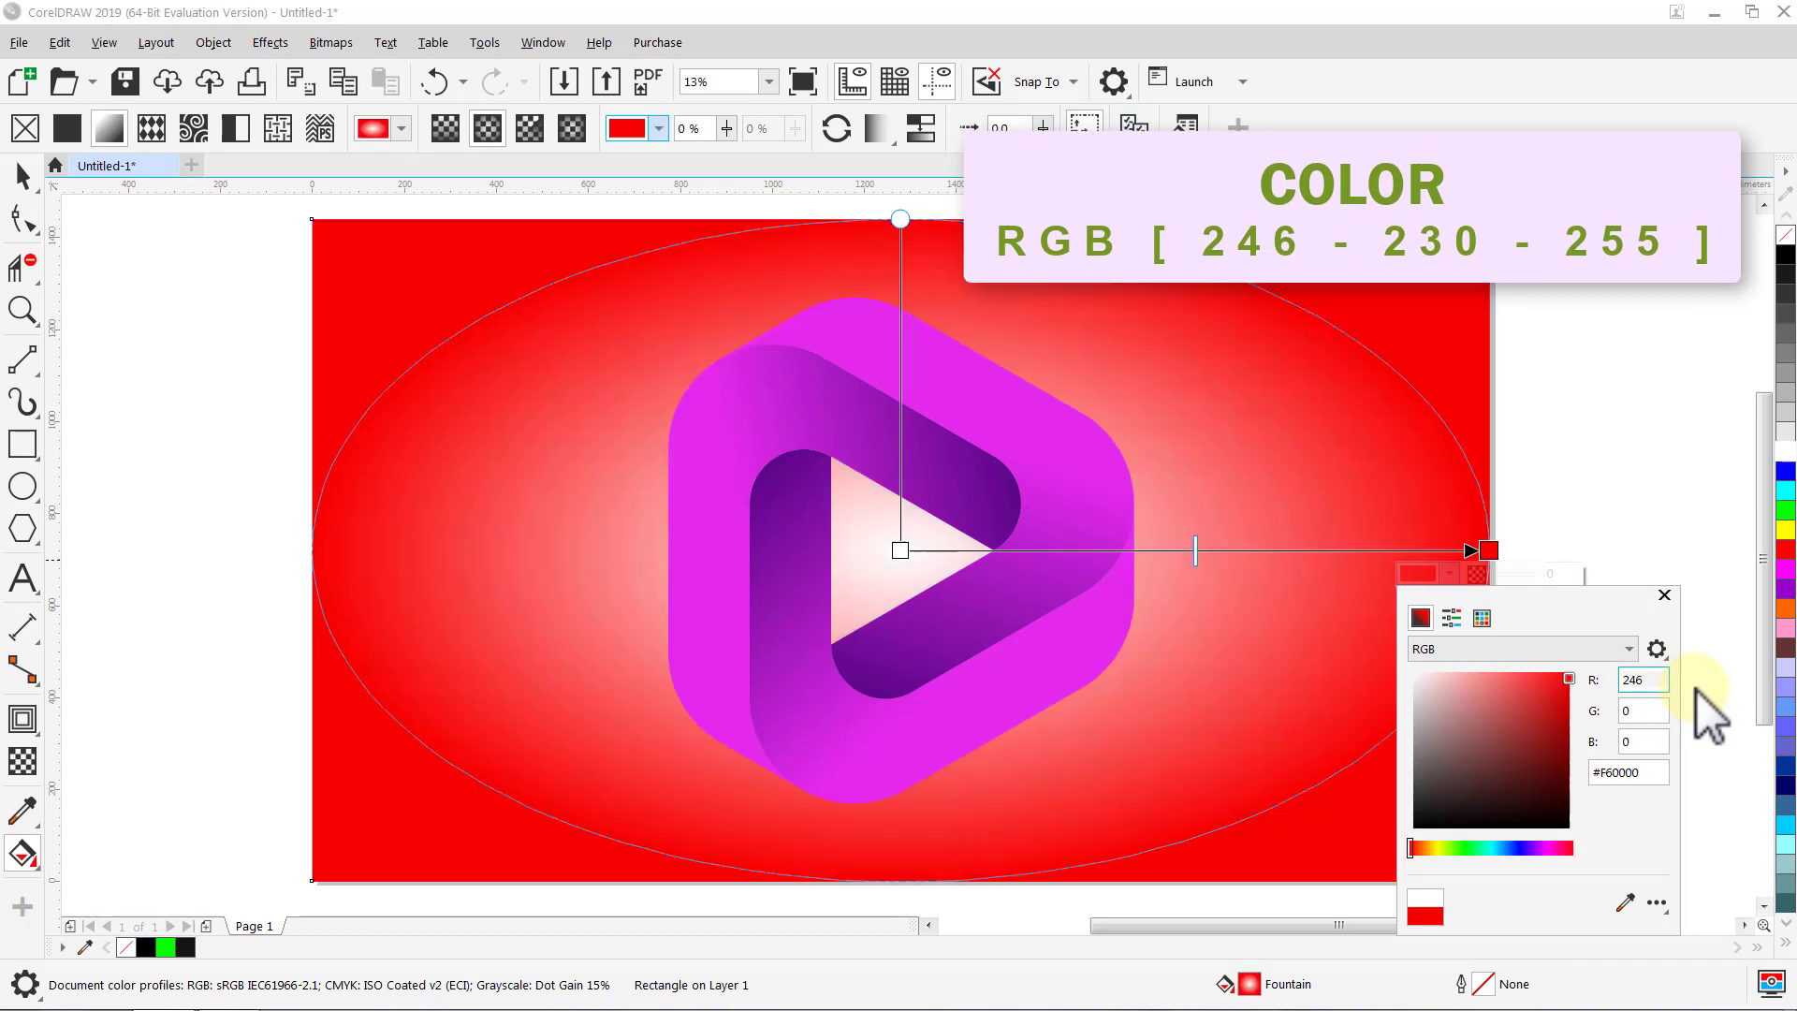
click(1647, 708)
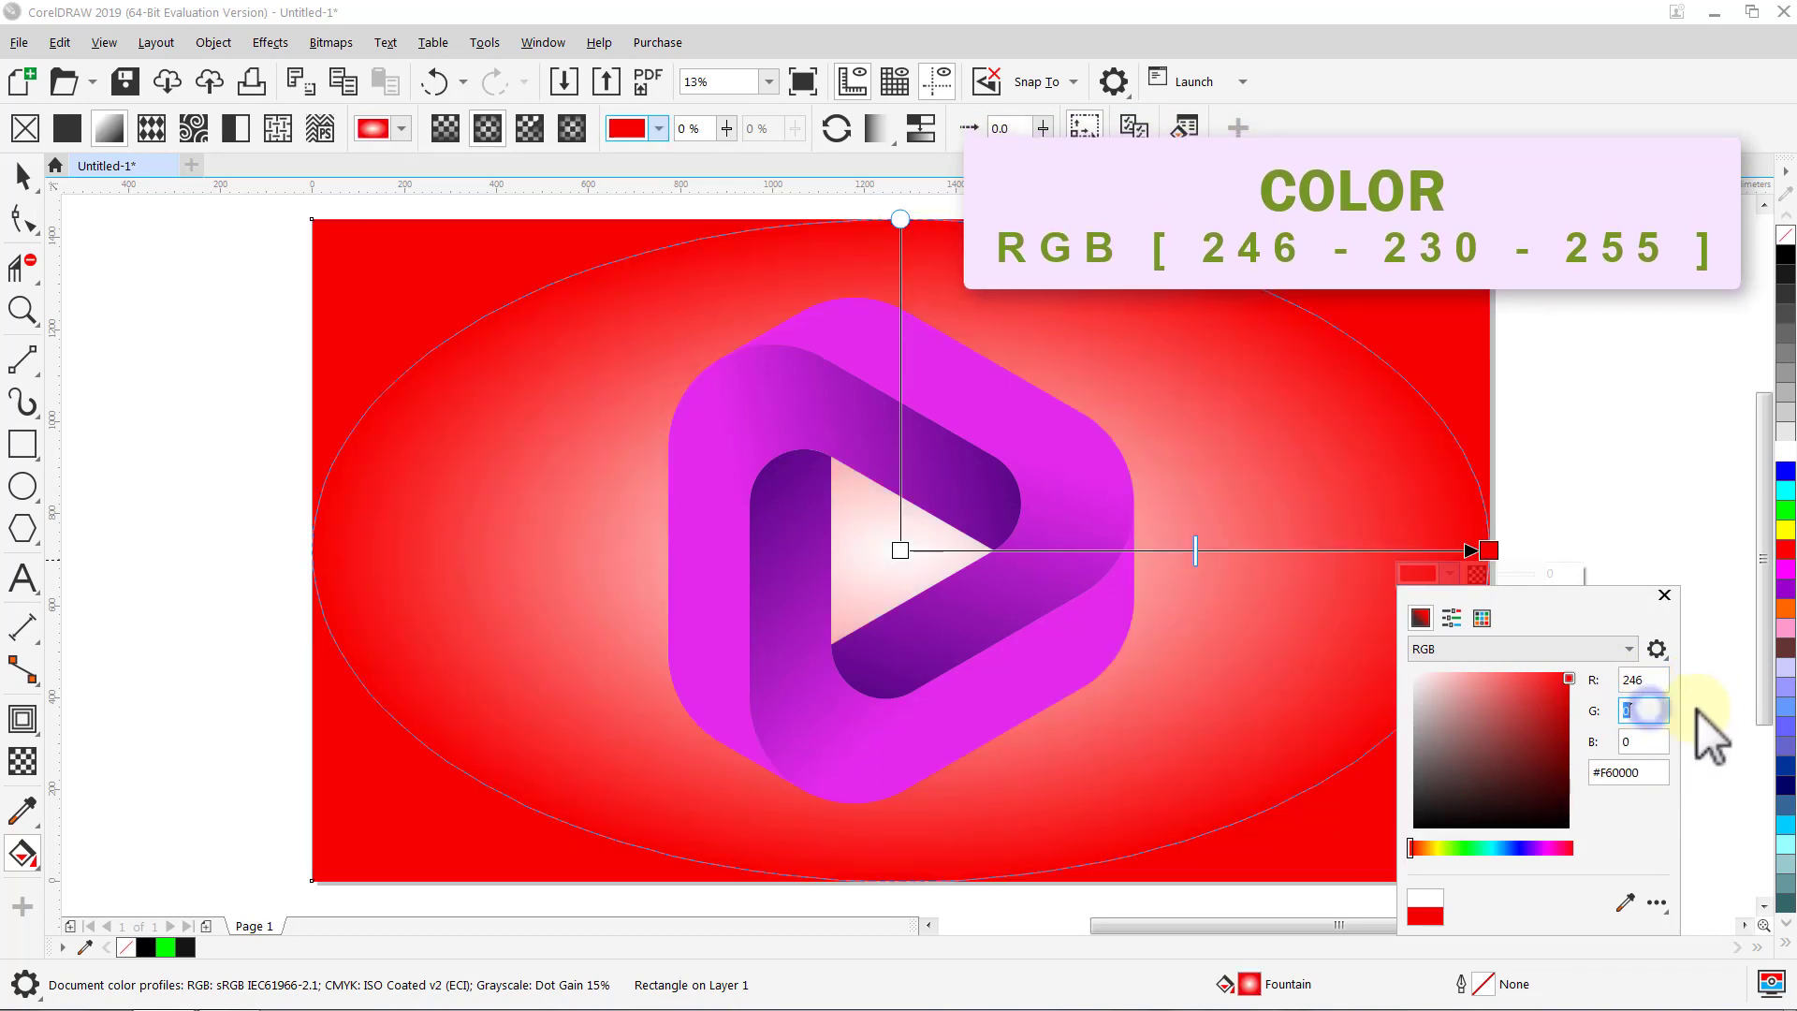
text(230)
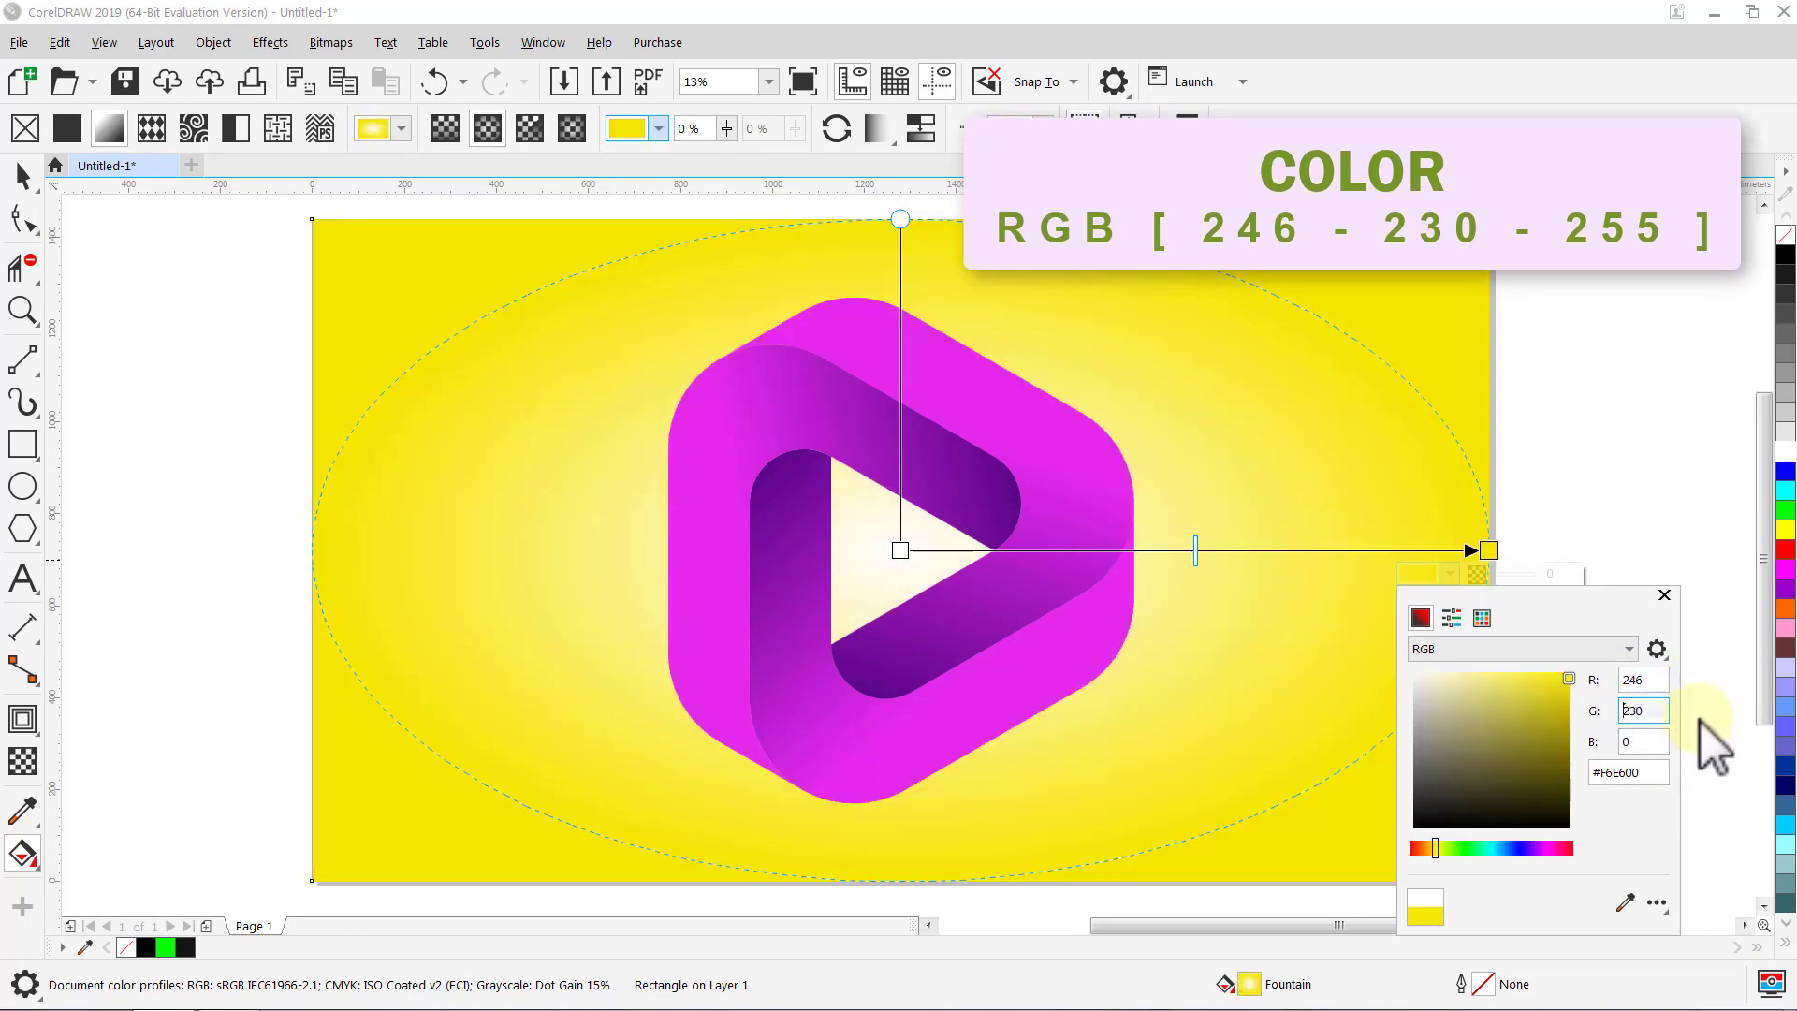
click(1655, 742)
text(255)
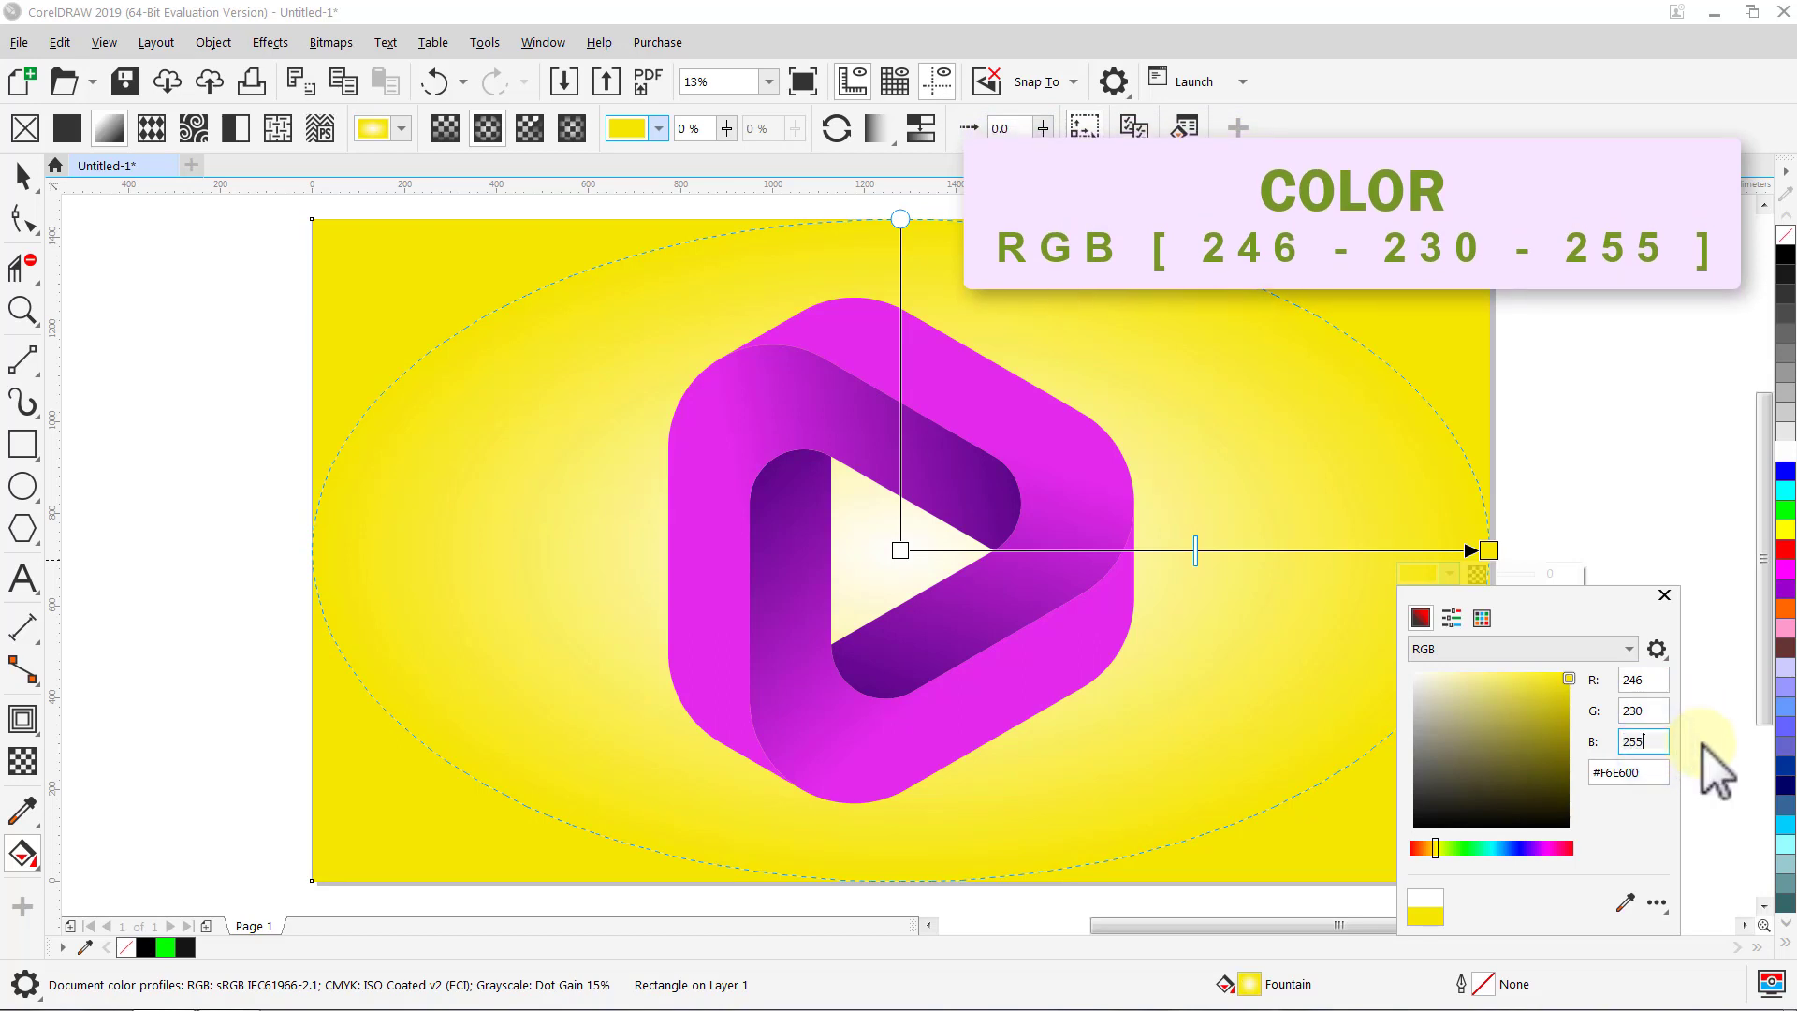
key(Return)
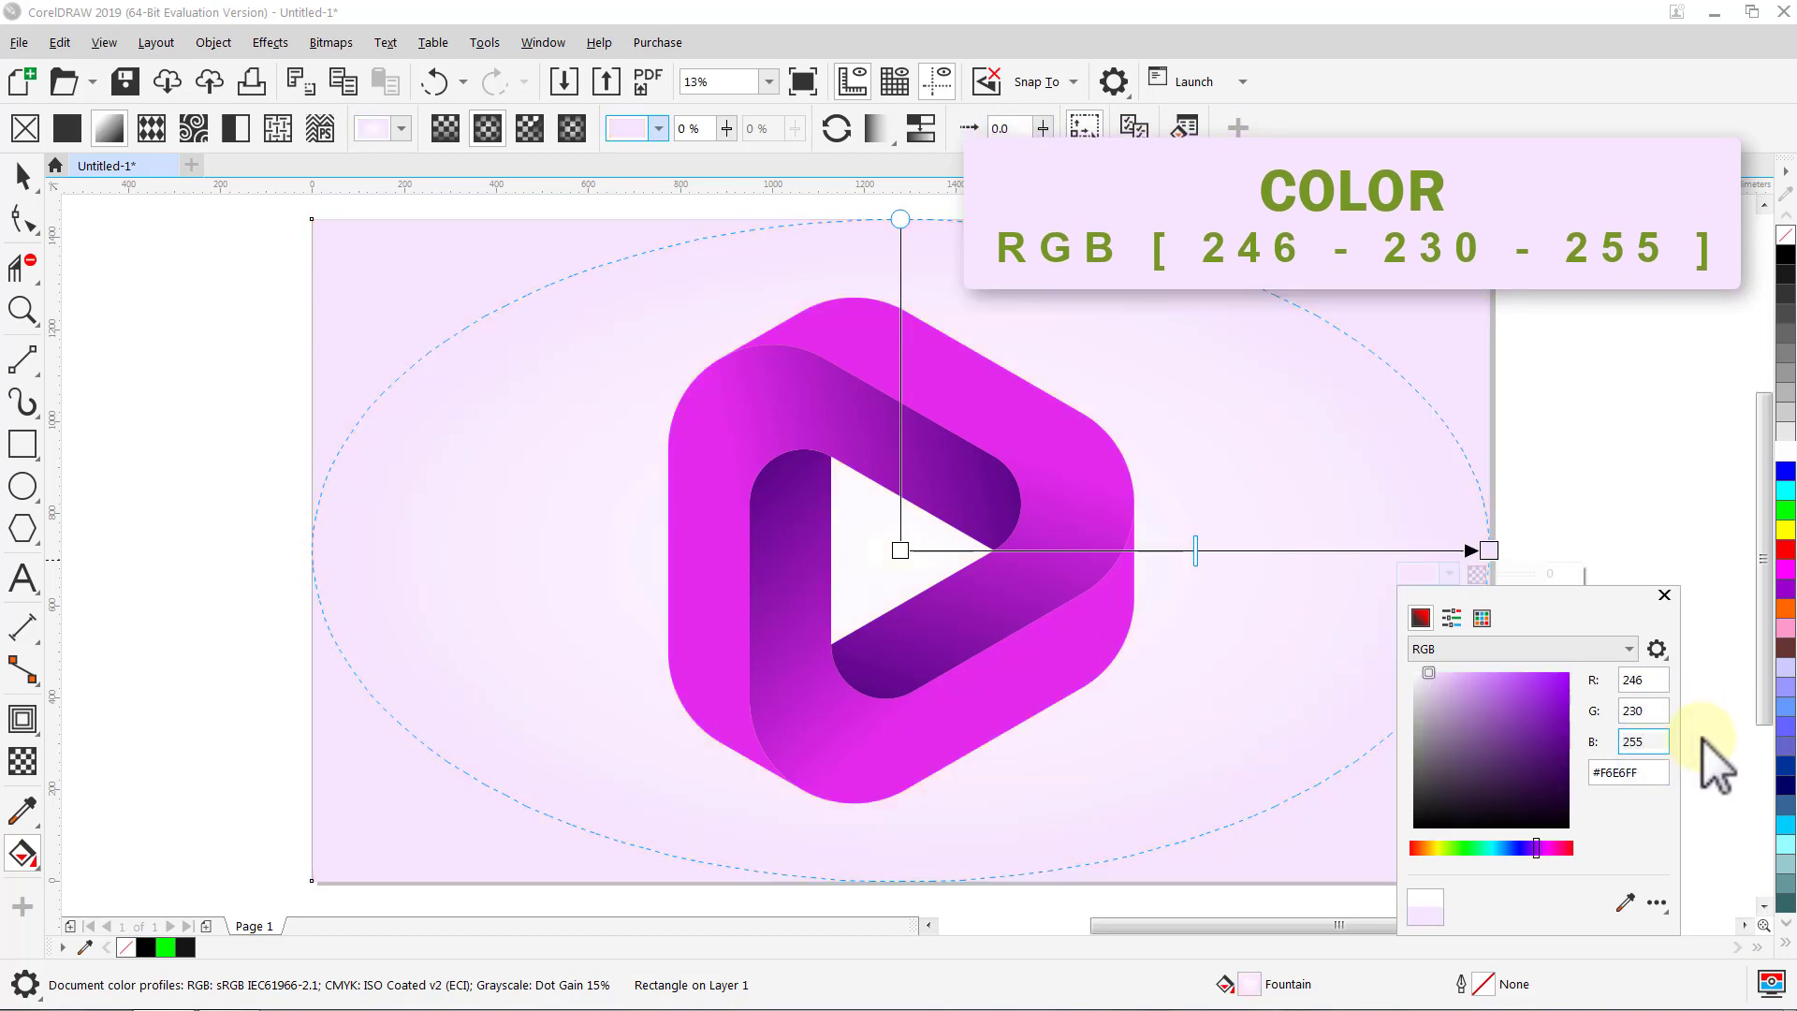
click(1664, 595)
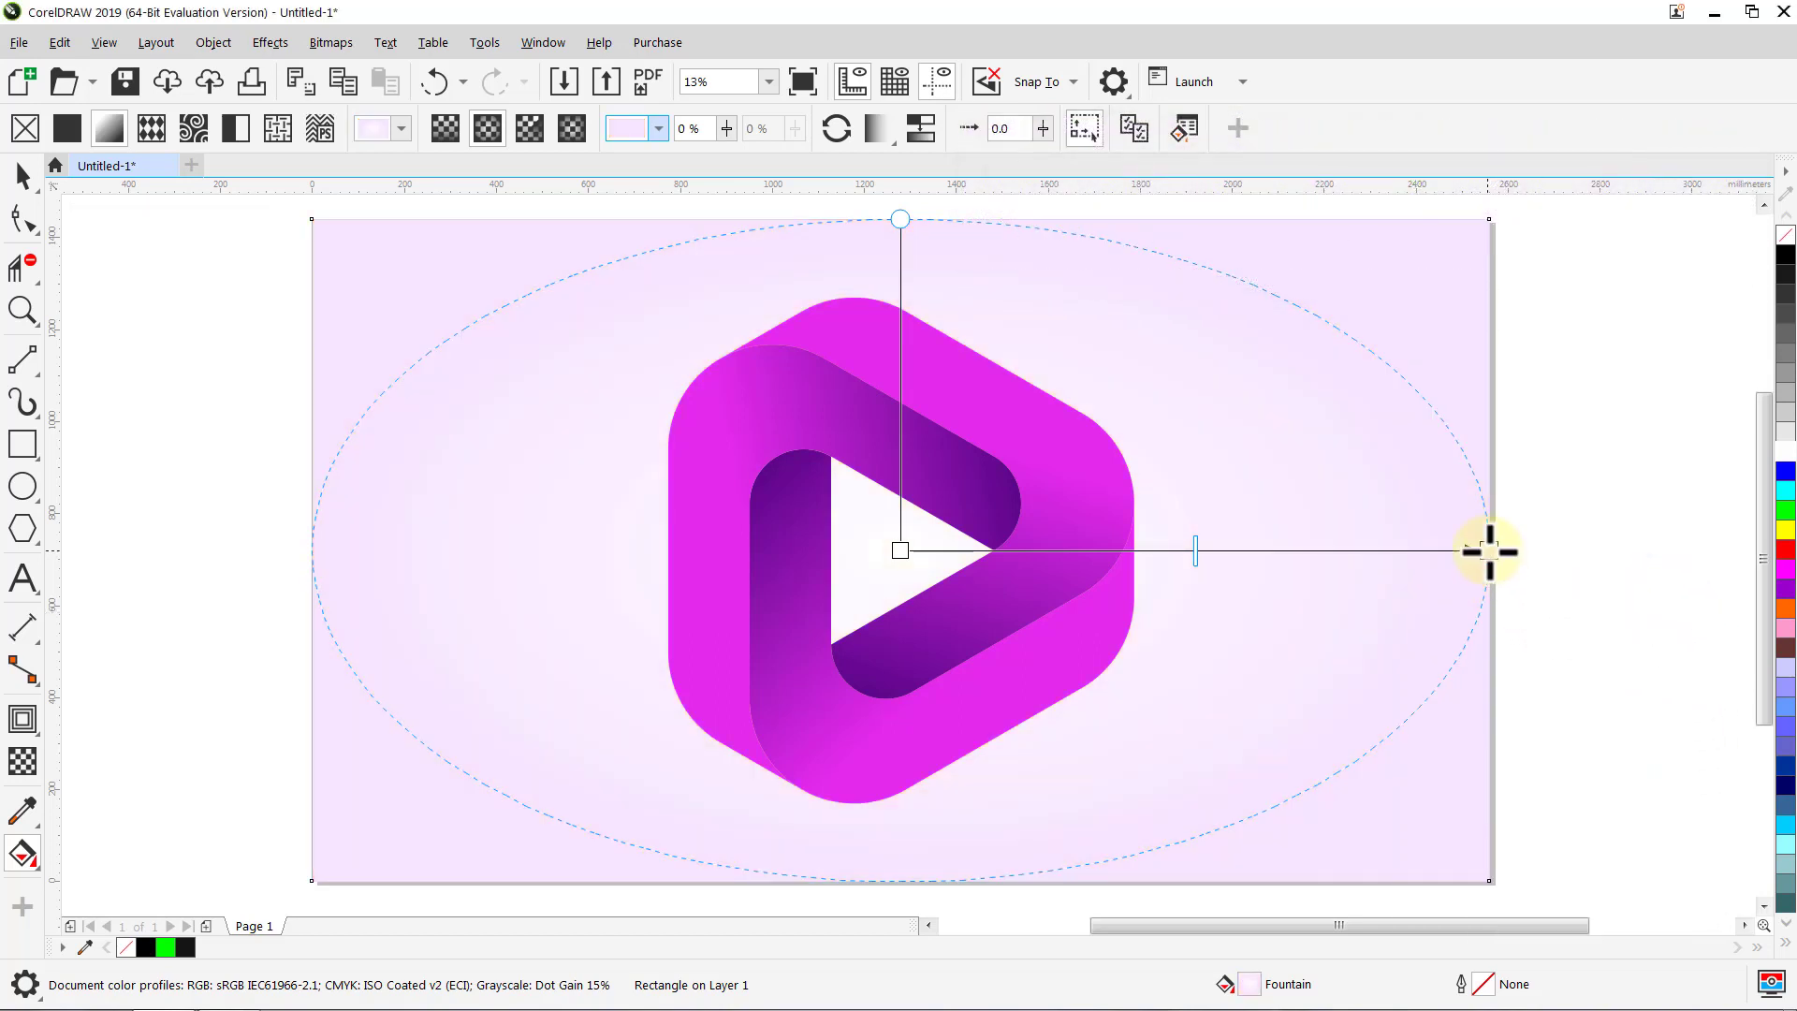
Step: Reshape the background gradient into a circle extending past the page's sides, and shift its midpoint outward near the page edge
drag(1489, 551, 1197, 551)
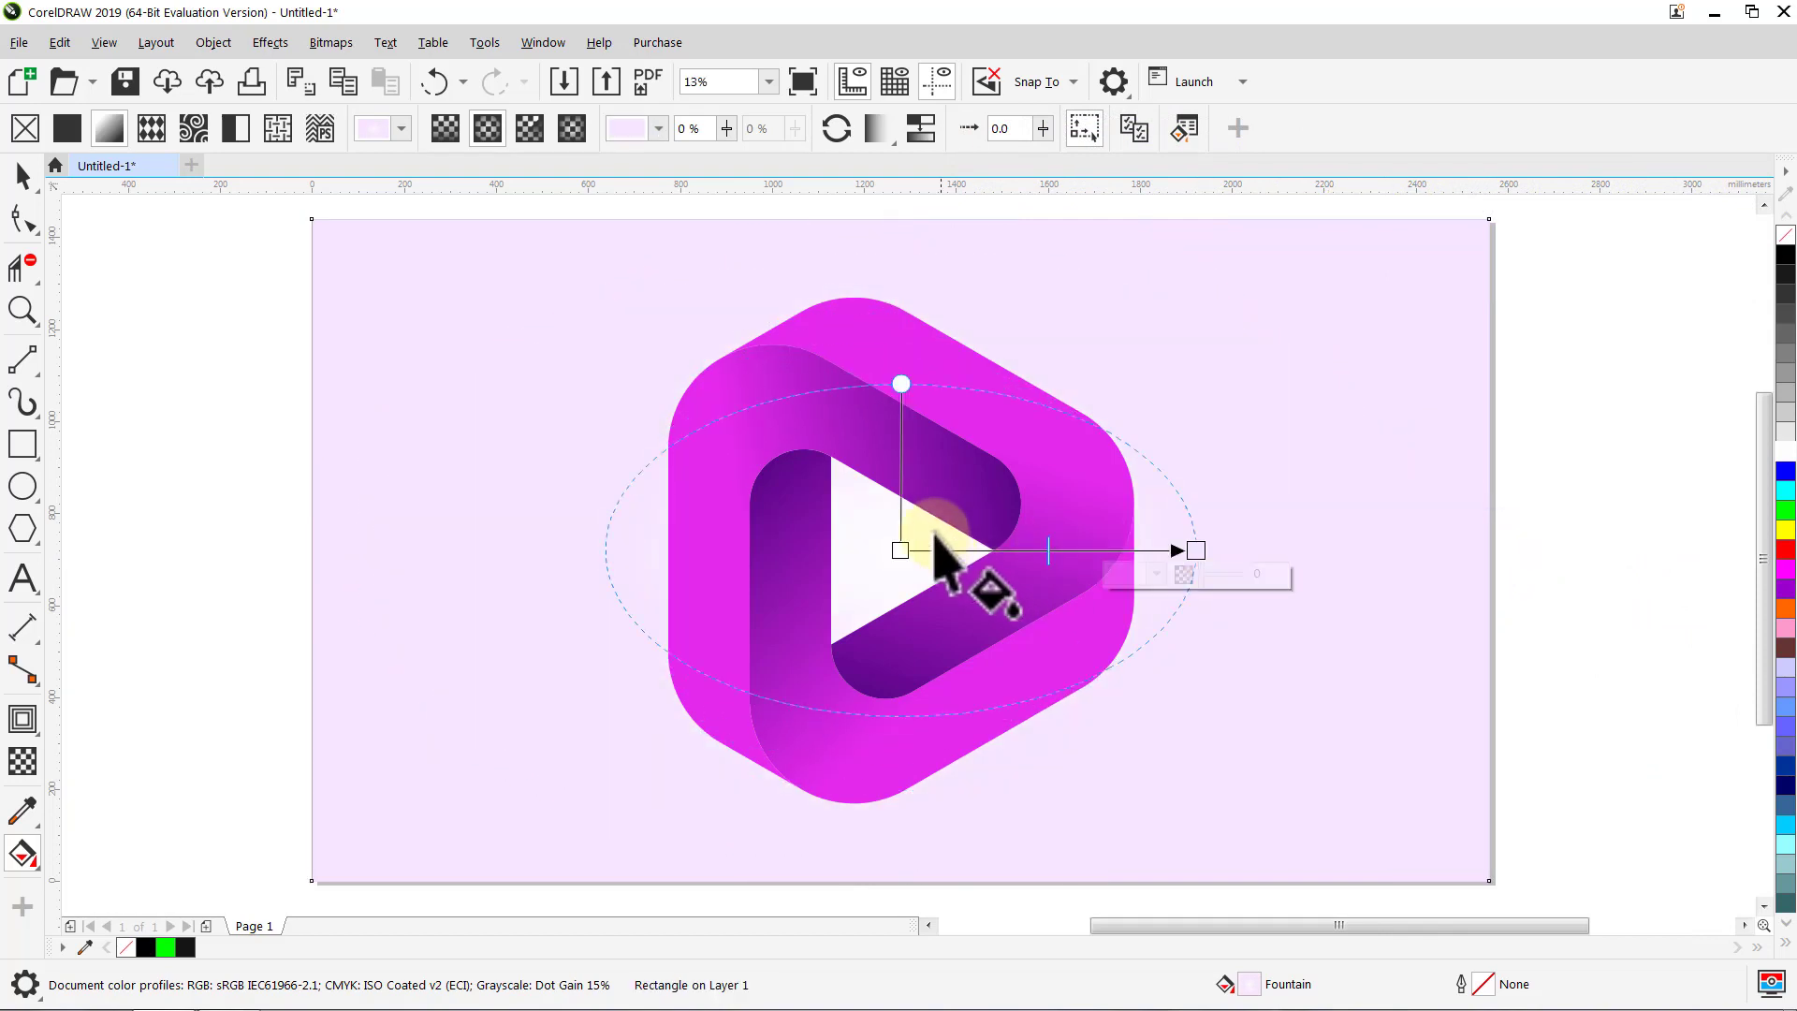
drag(904, 384, 904, 255)
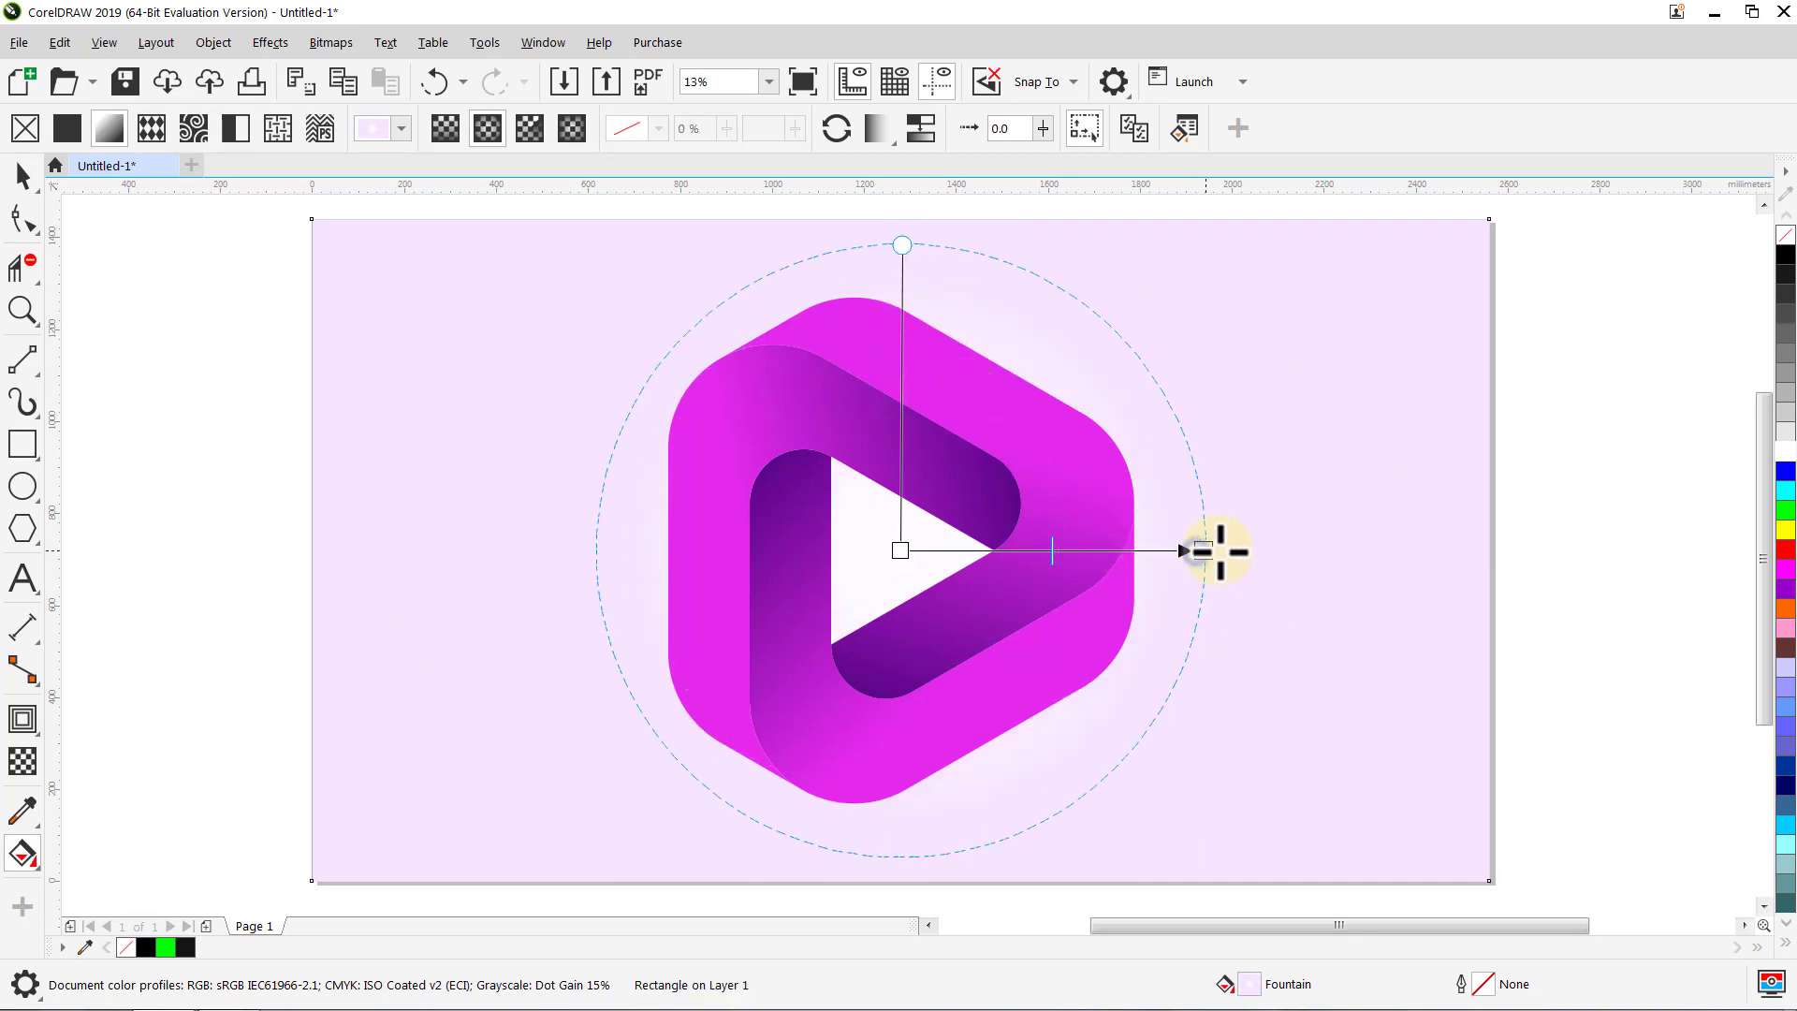
drag(1220, 552, 1579, 556)
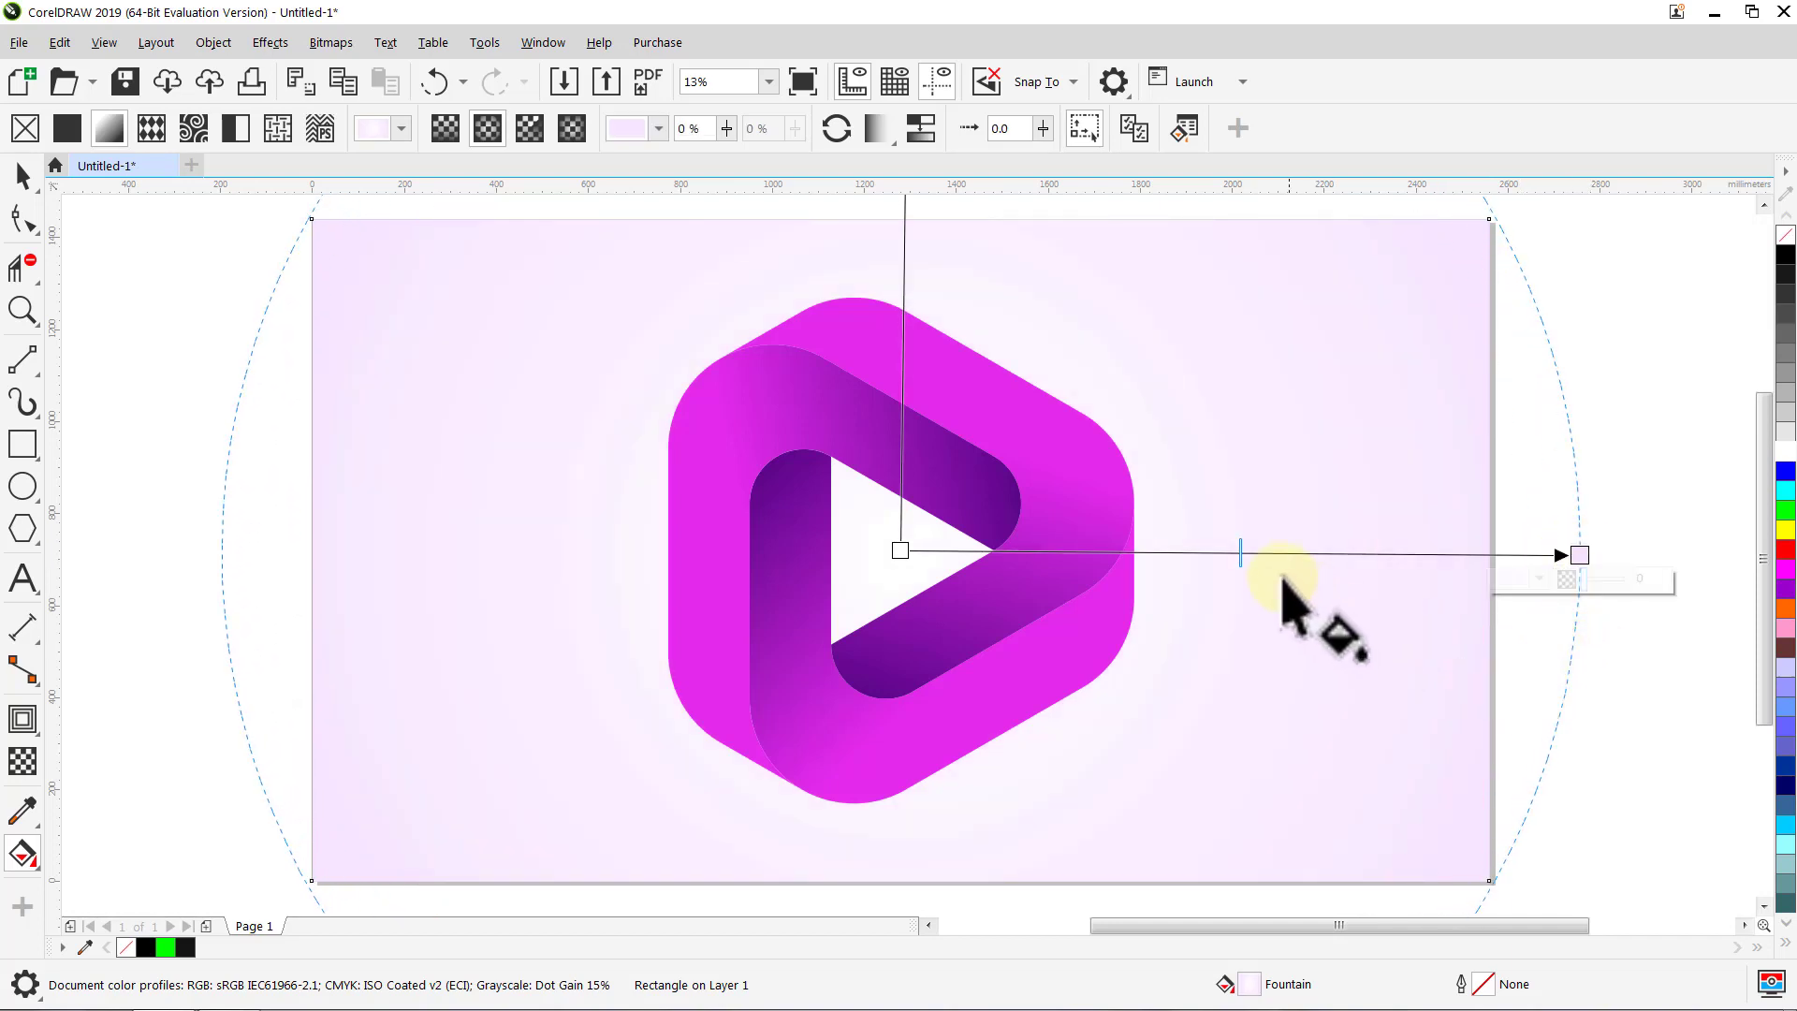
drag(1423, 571, 1485, 577)
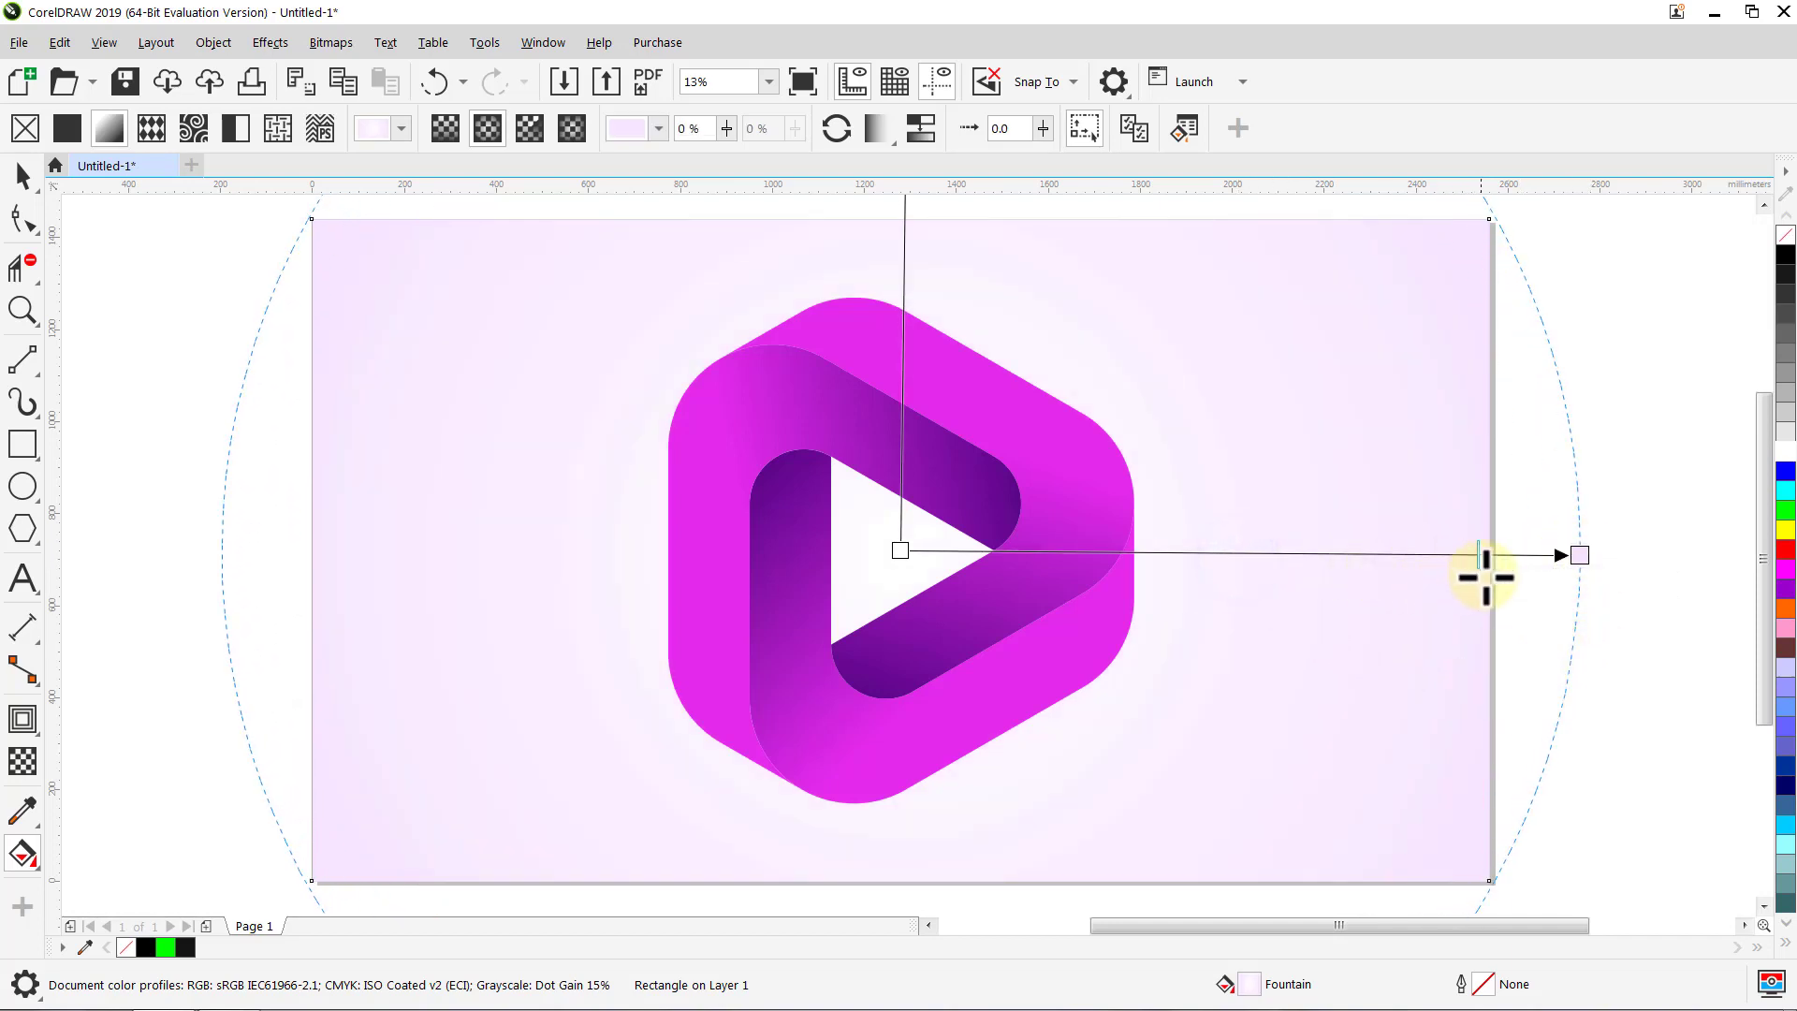
key(space)
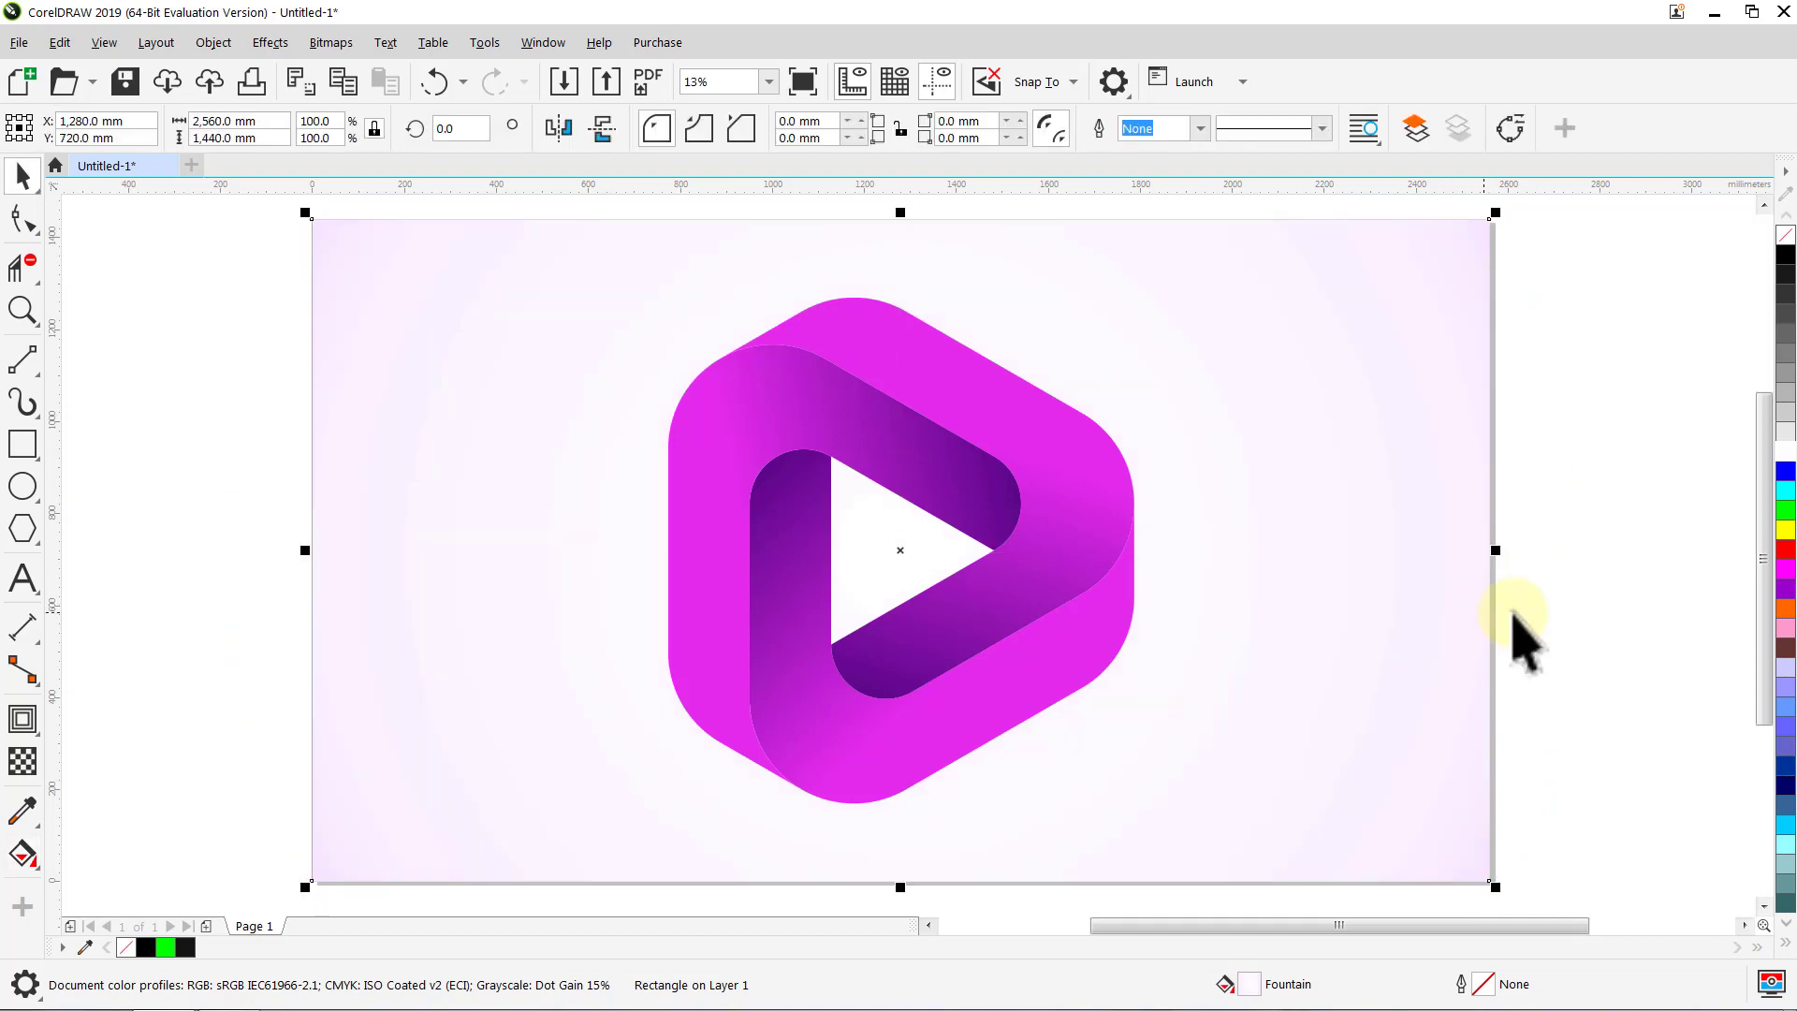
click(1624, 599)
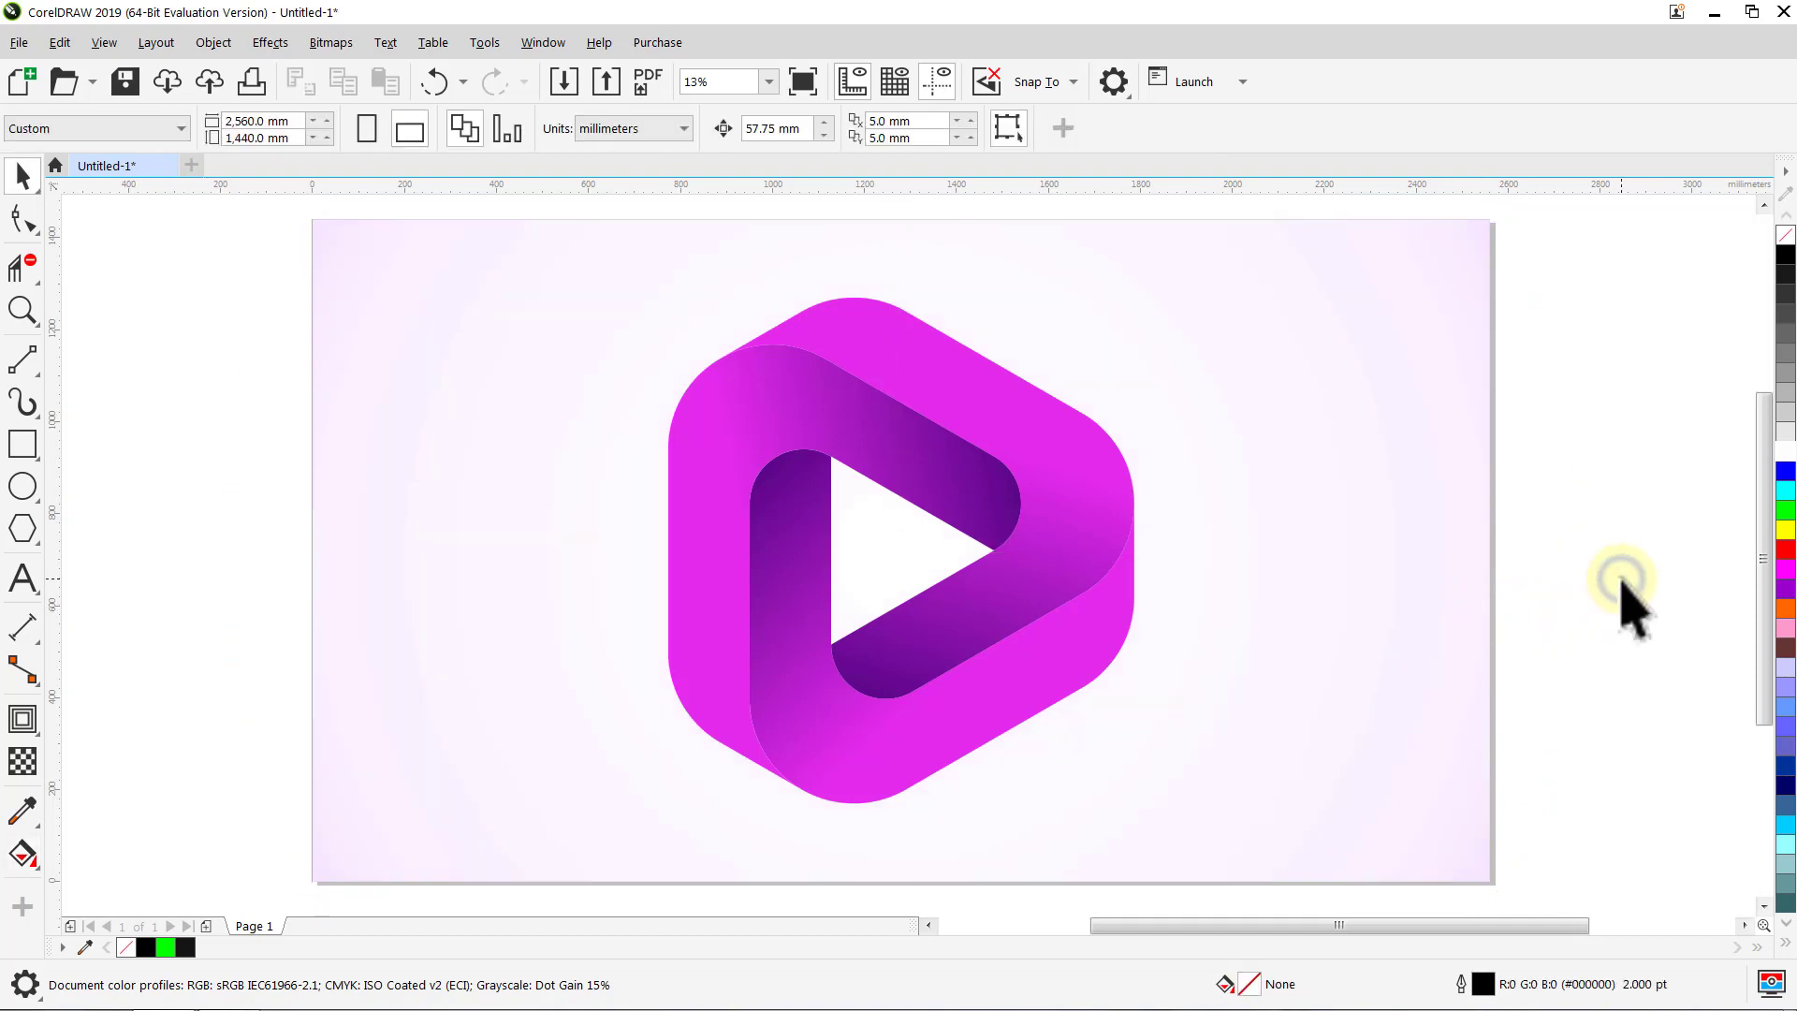
Step: Lock the gradient background rectangle
click(1394, 299)
right_click(1394, 299)
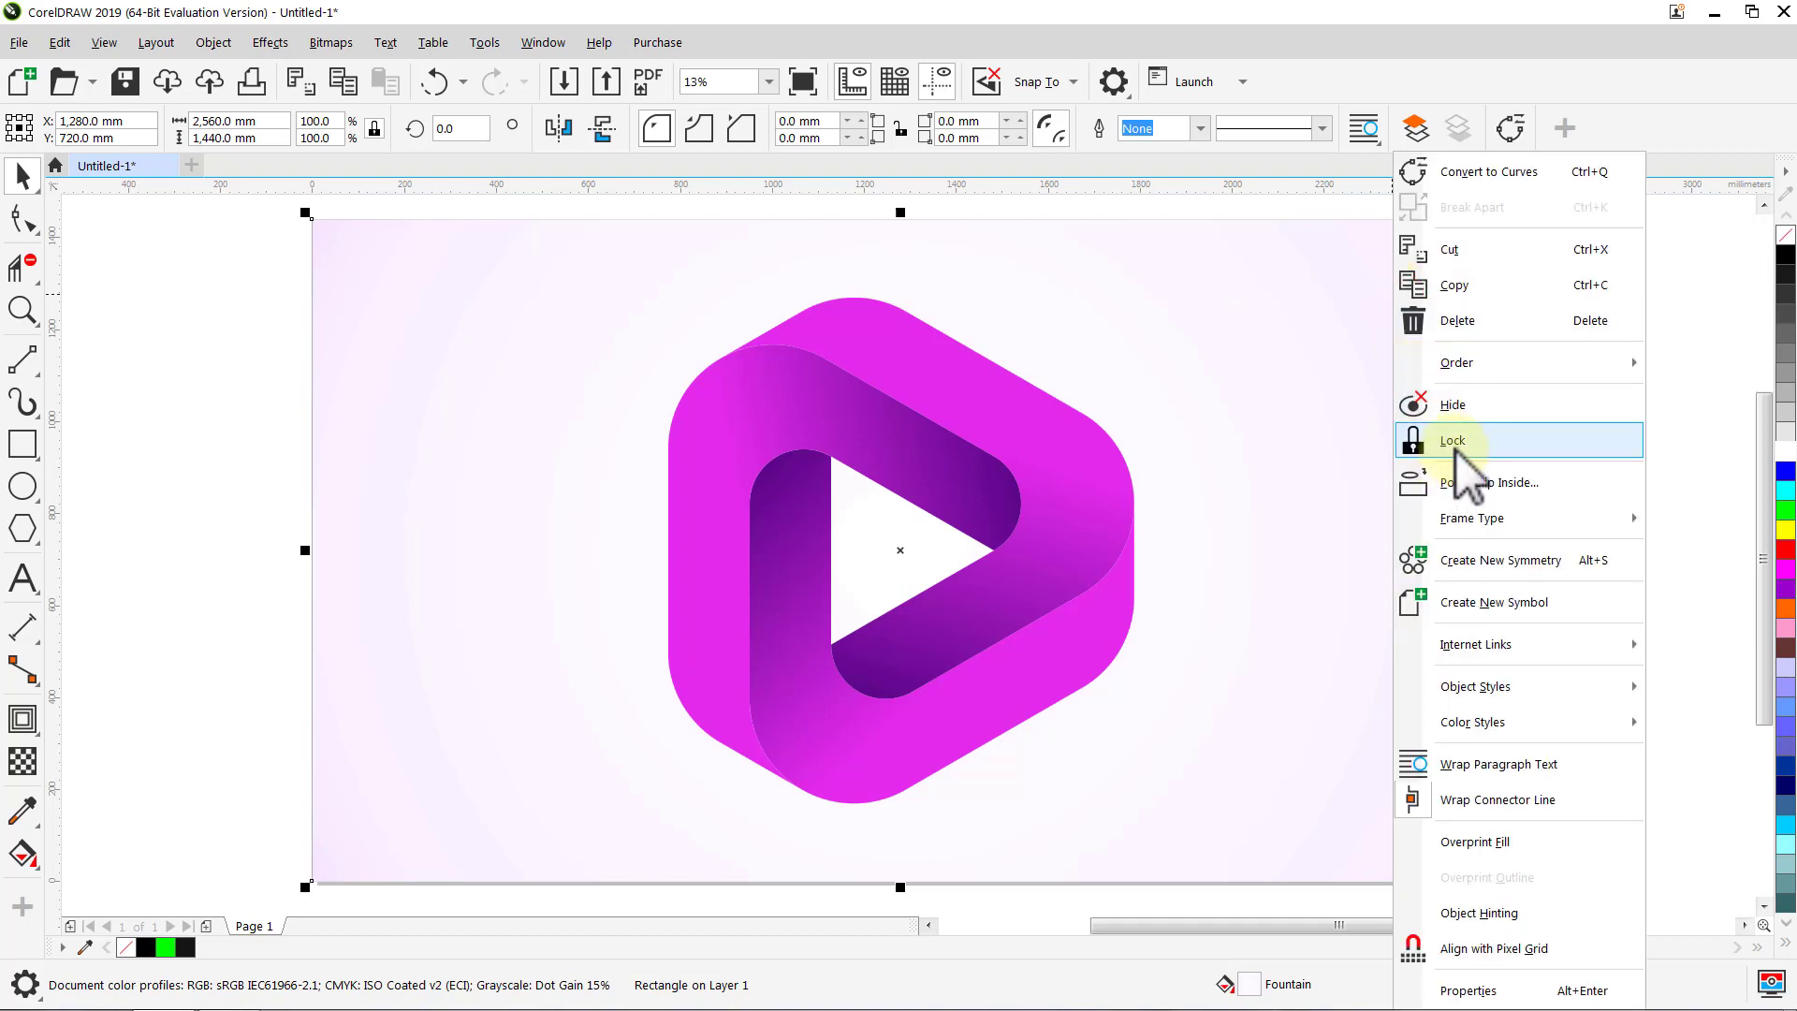
click(1454, 445)
click(1618, 416)
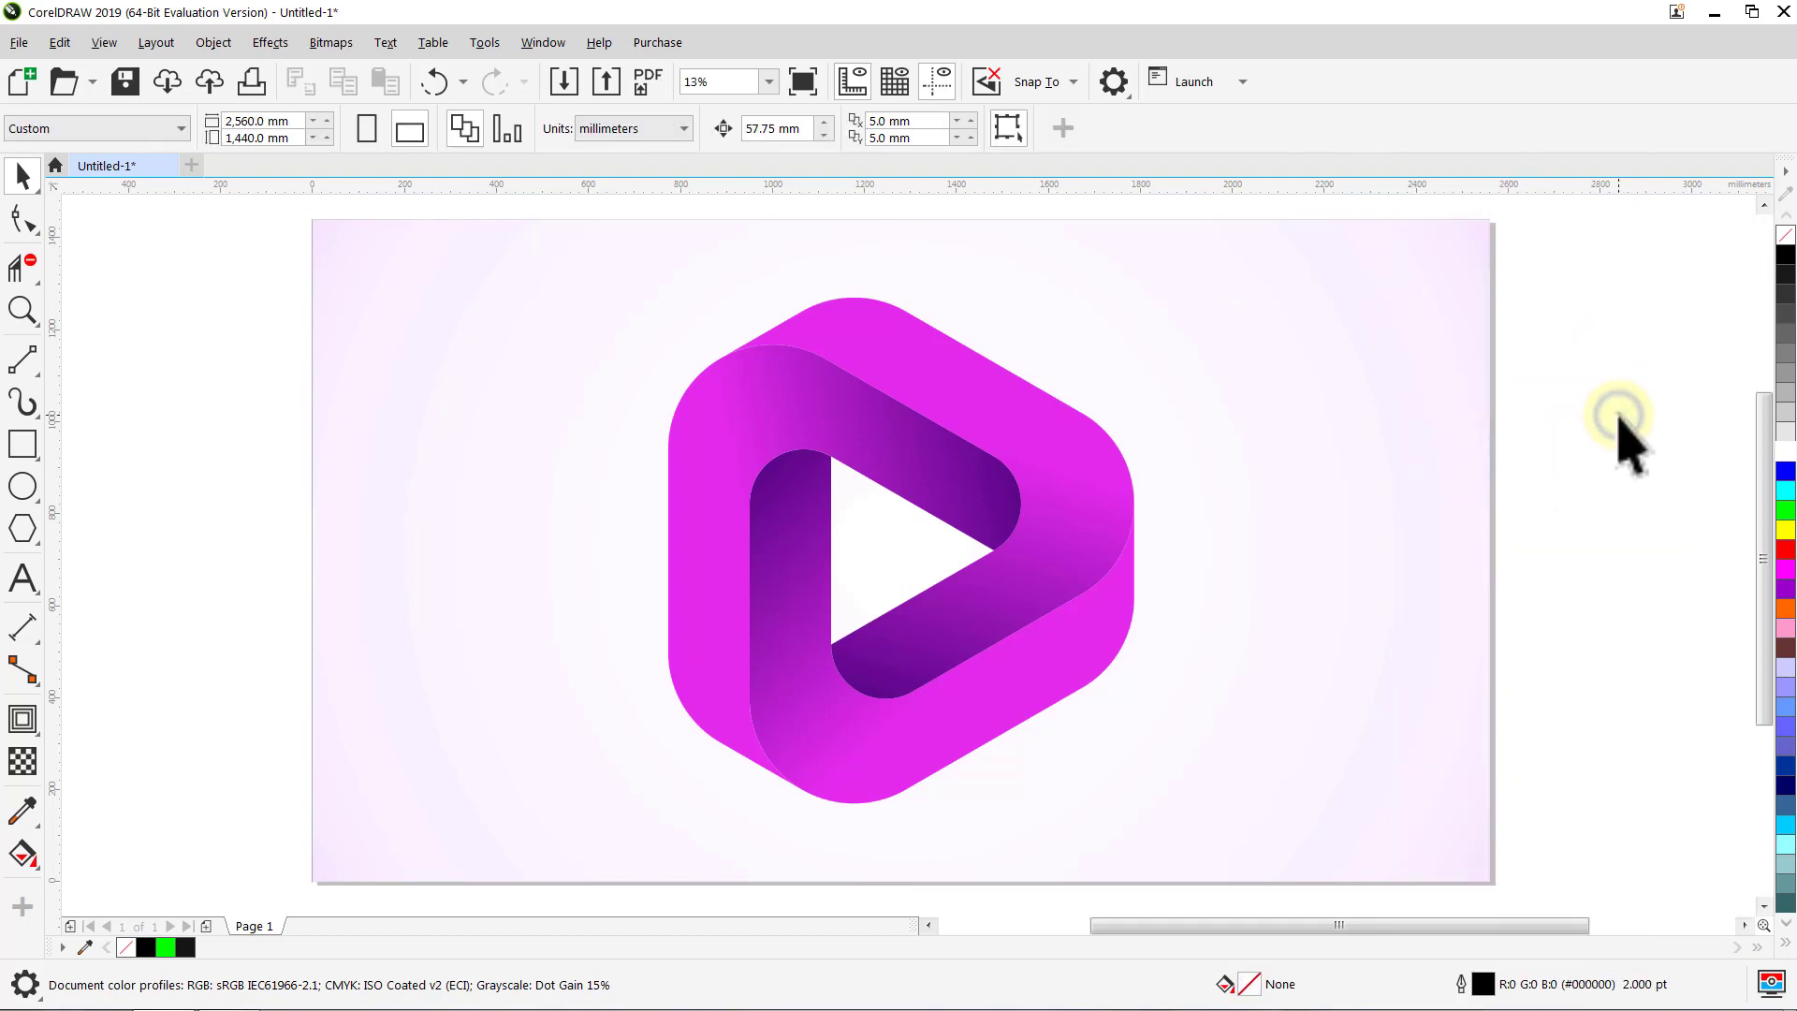
Step: Move the logo group straight up to a Y position of about 824 mm
click(1051, 479)
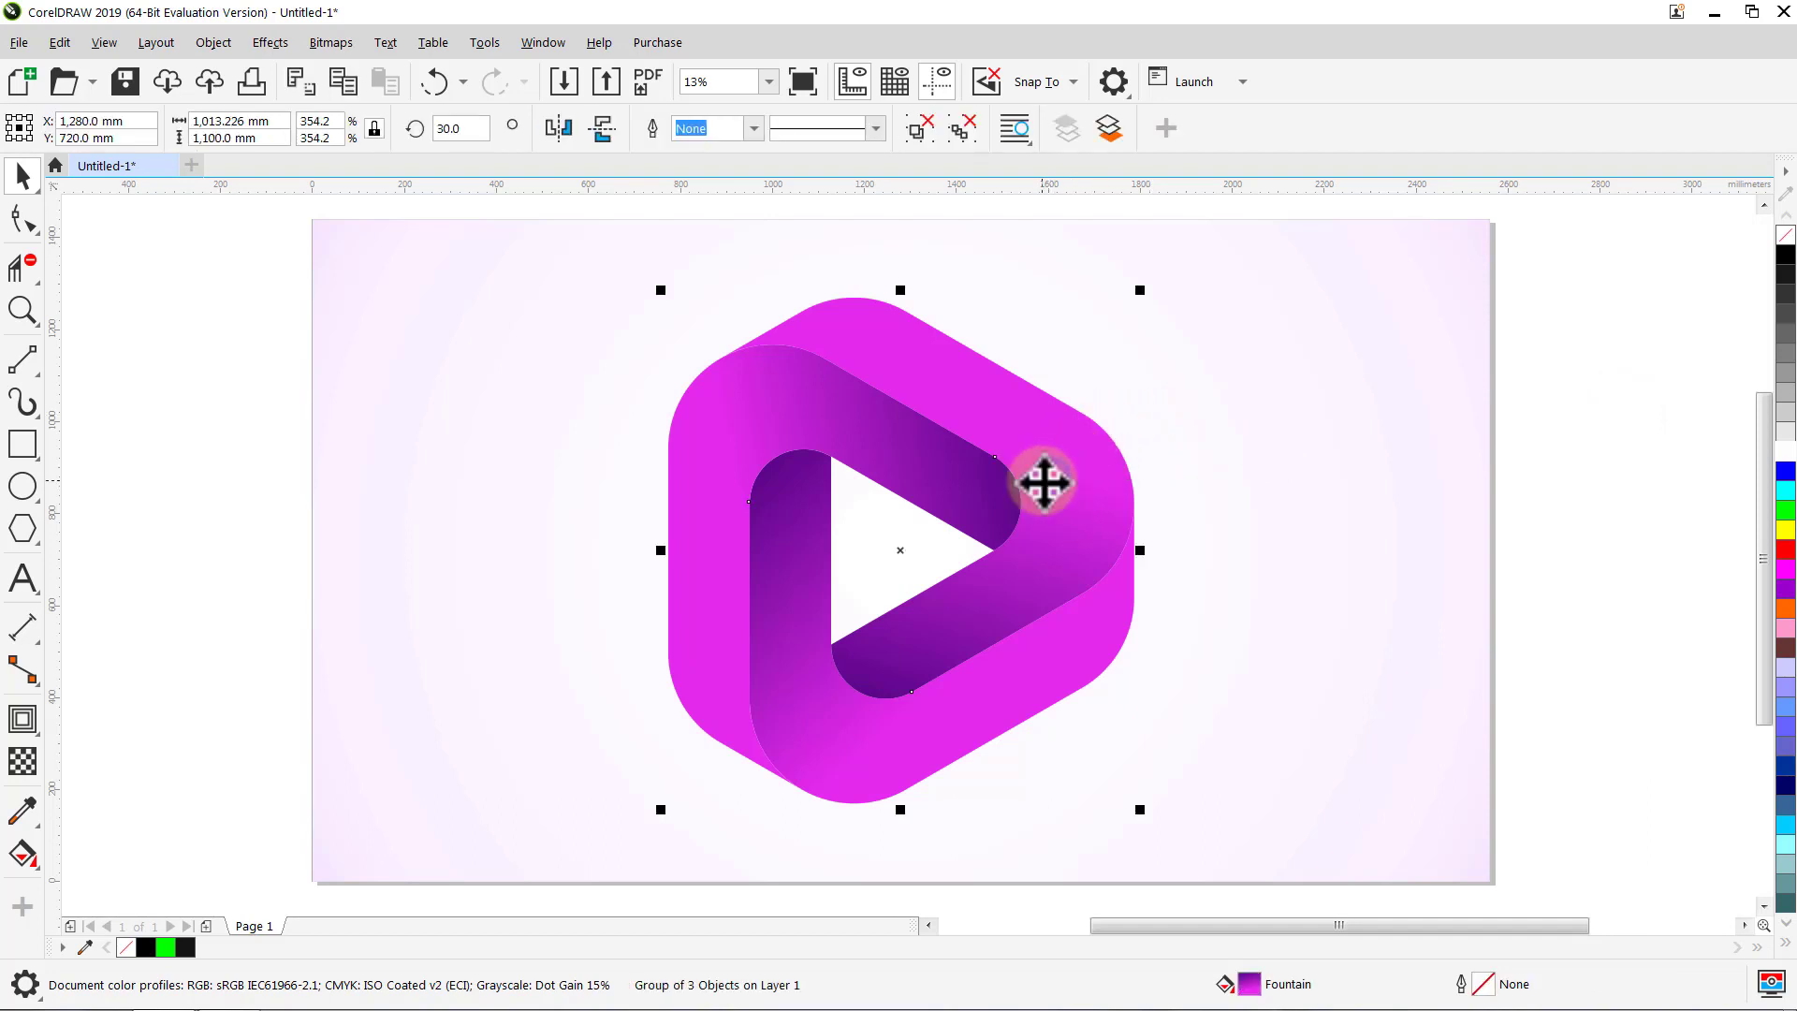
ctrl+click(932, 646)
drag(932, 646, 934, 599)
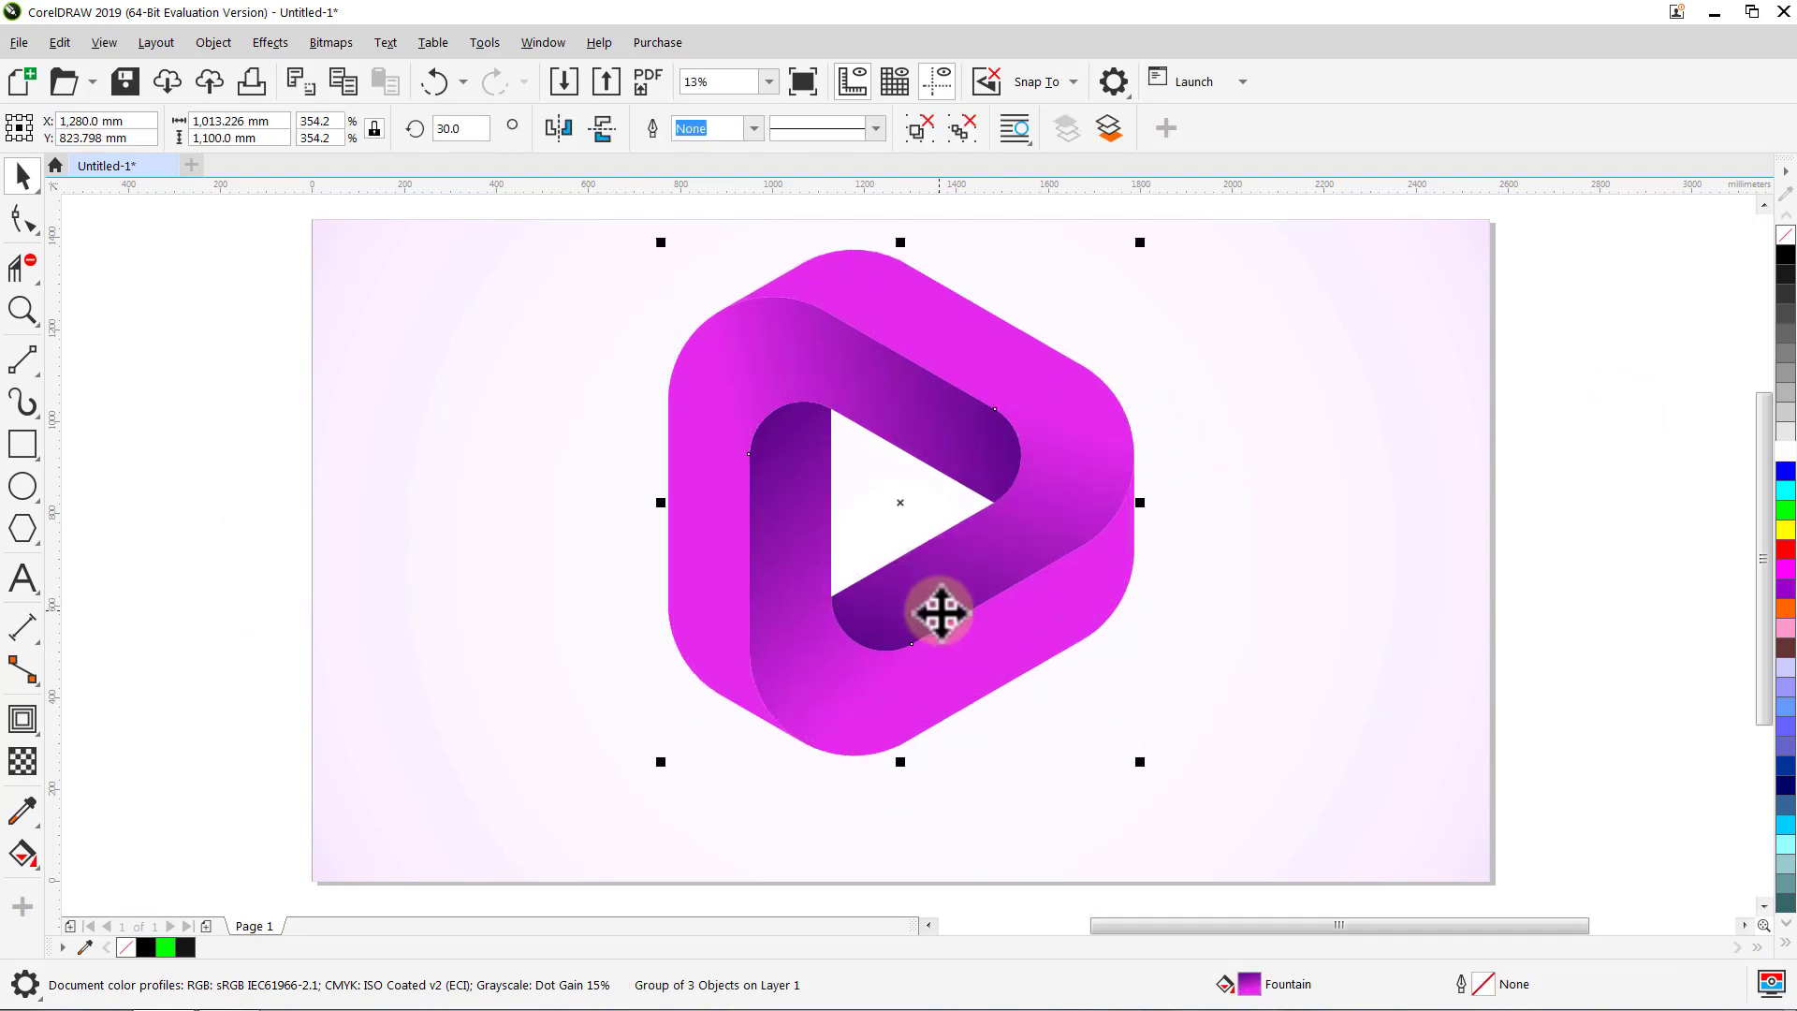
Step: Create a vertically mirrored copy of the logo group directly below the original, touching its lowest point
key(ctrl)
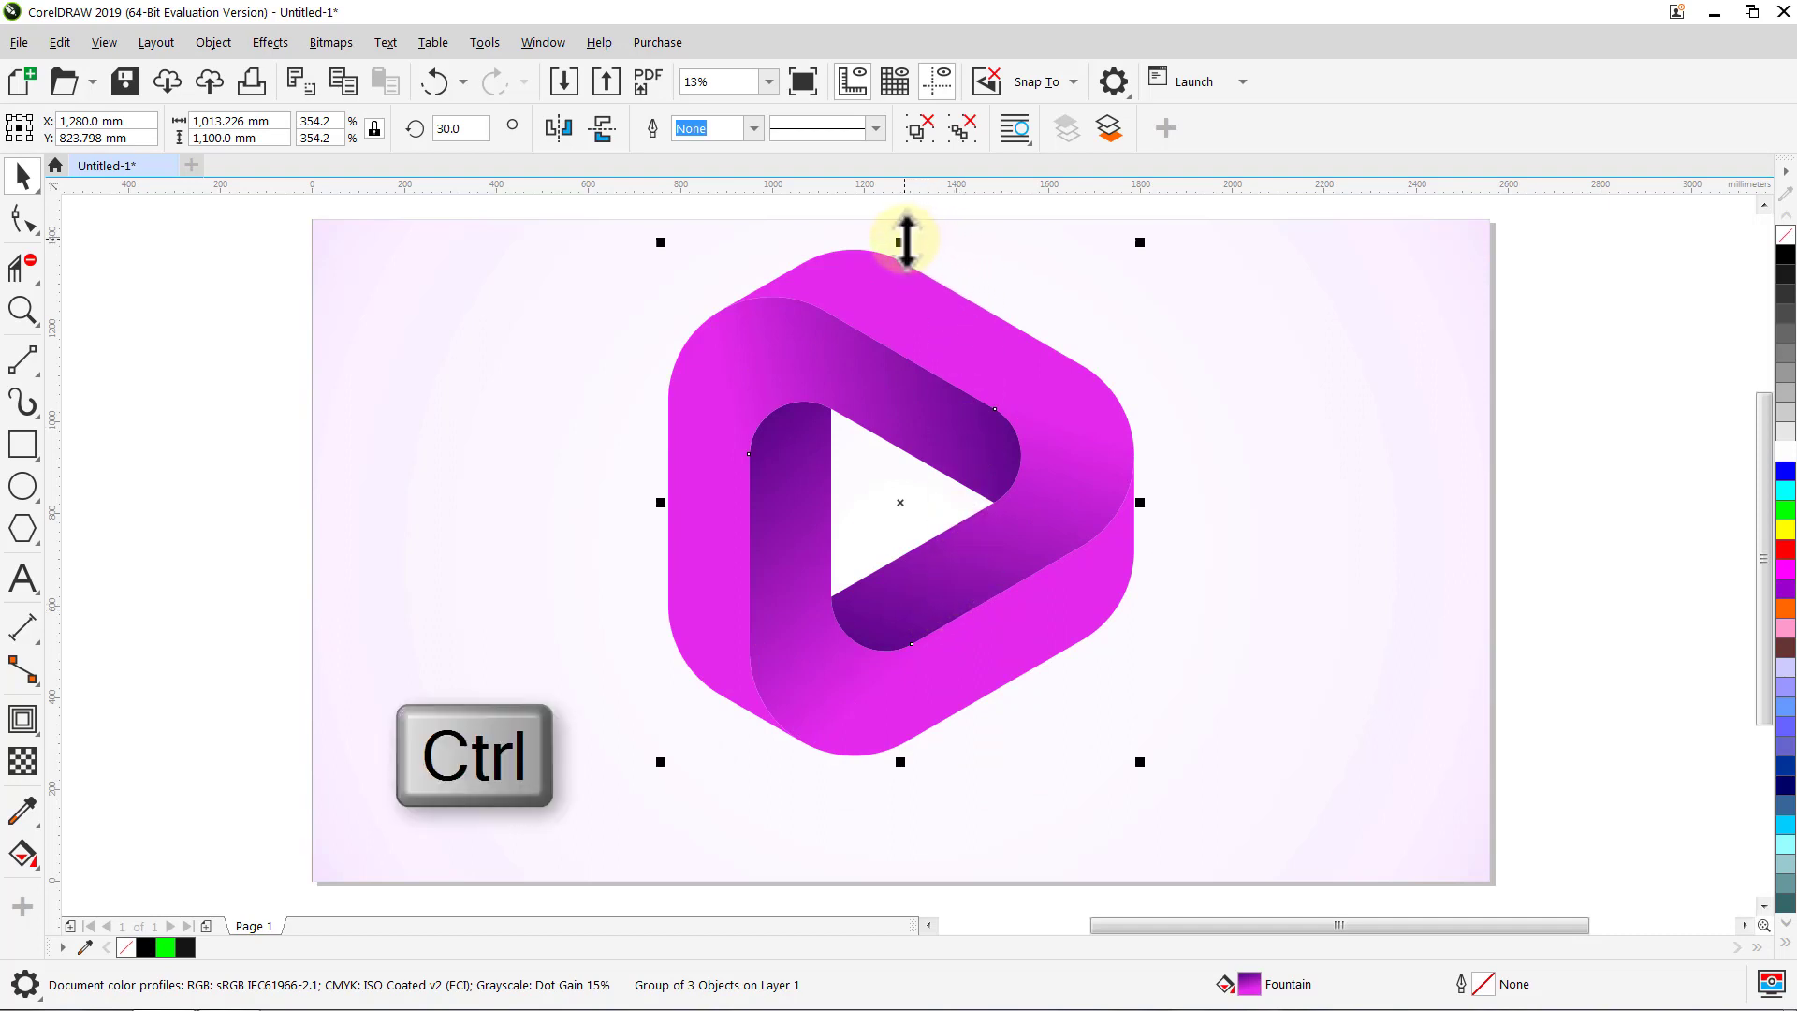
drag(903, 248, 856, 788)
right_click(857, 789)
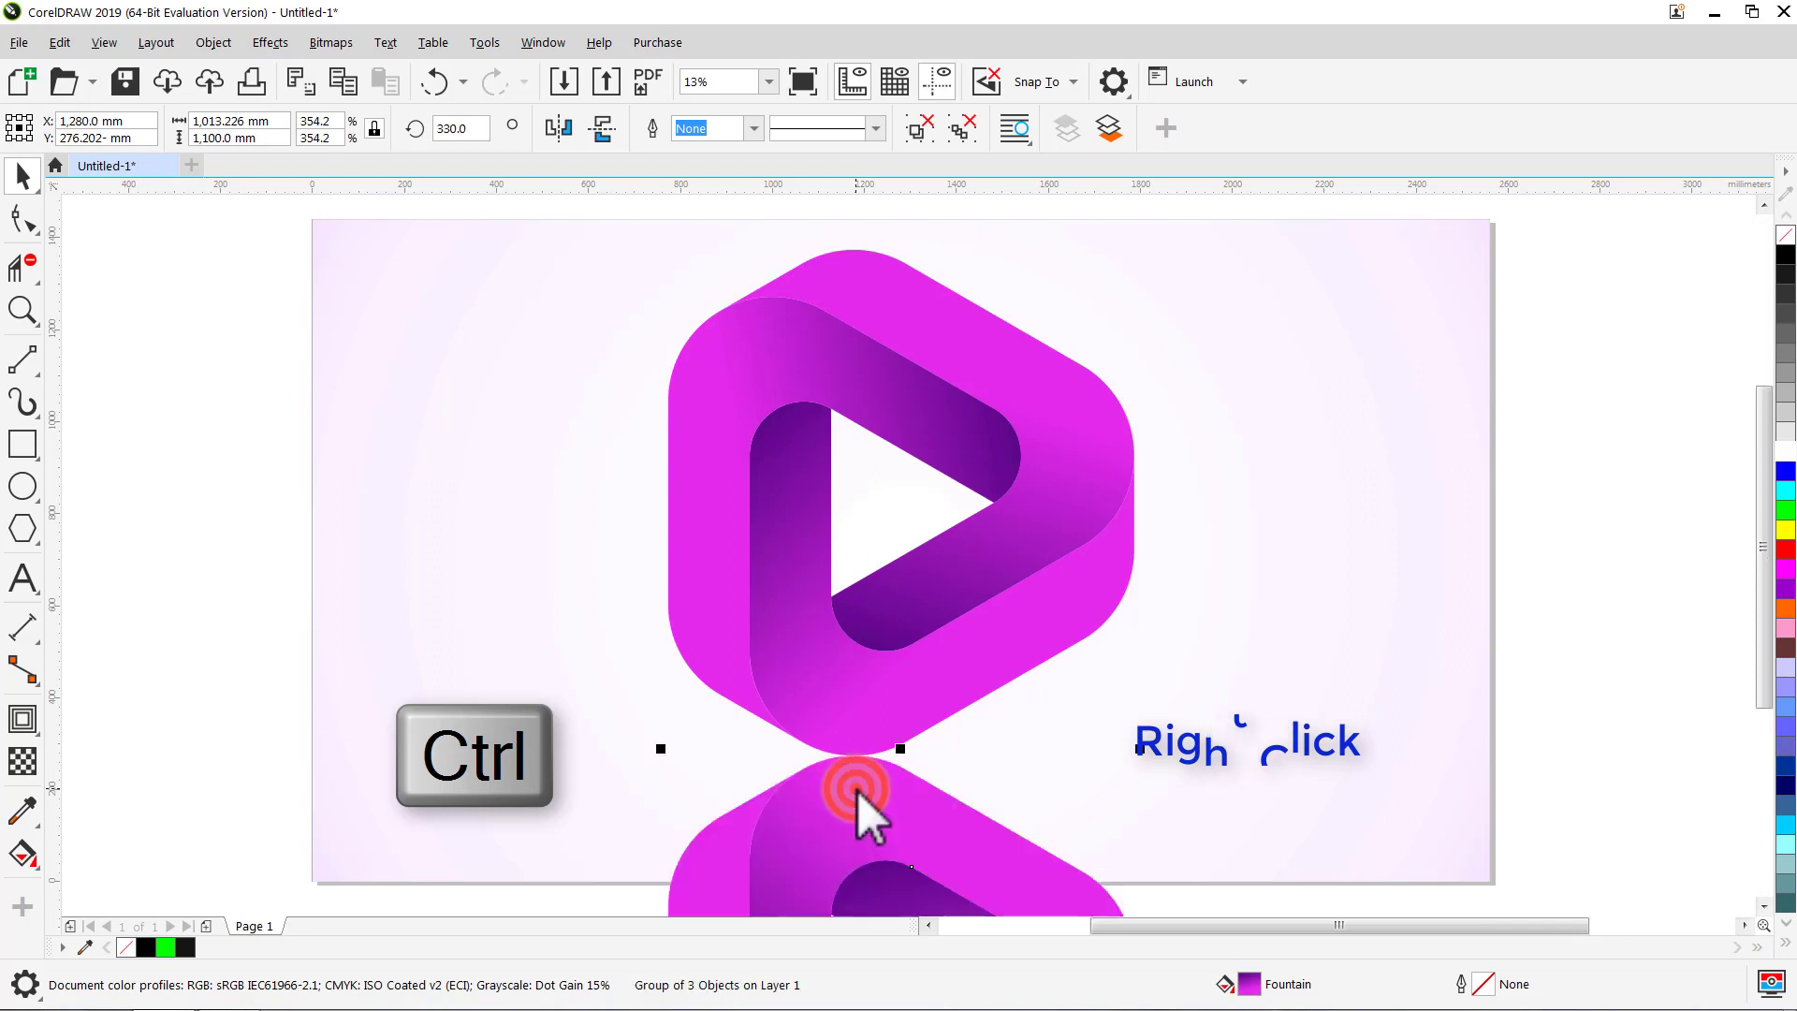
click(265, 784)
Step: Draw a rectangle about 1,325 × 274 mm from the mirrored logo's top down to the page's lower edge, with outline width None
drag(690, 809, 690, 561)
drag(770, 660, 728, 668)
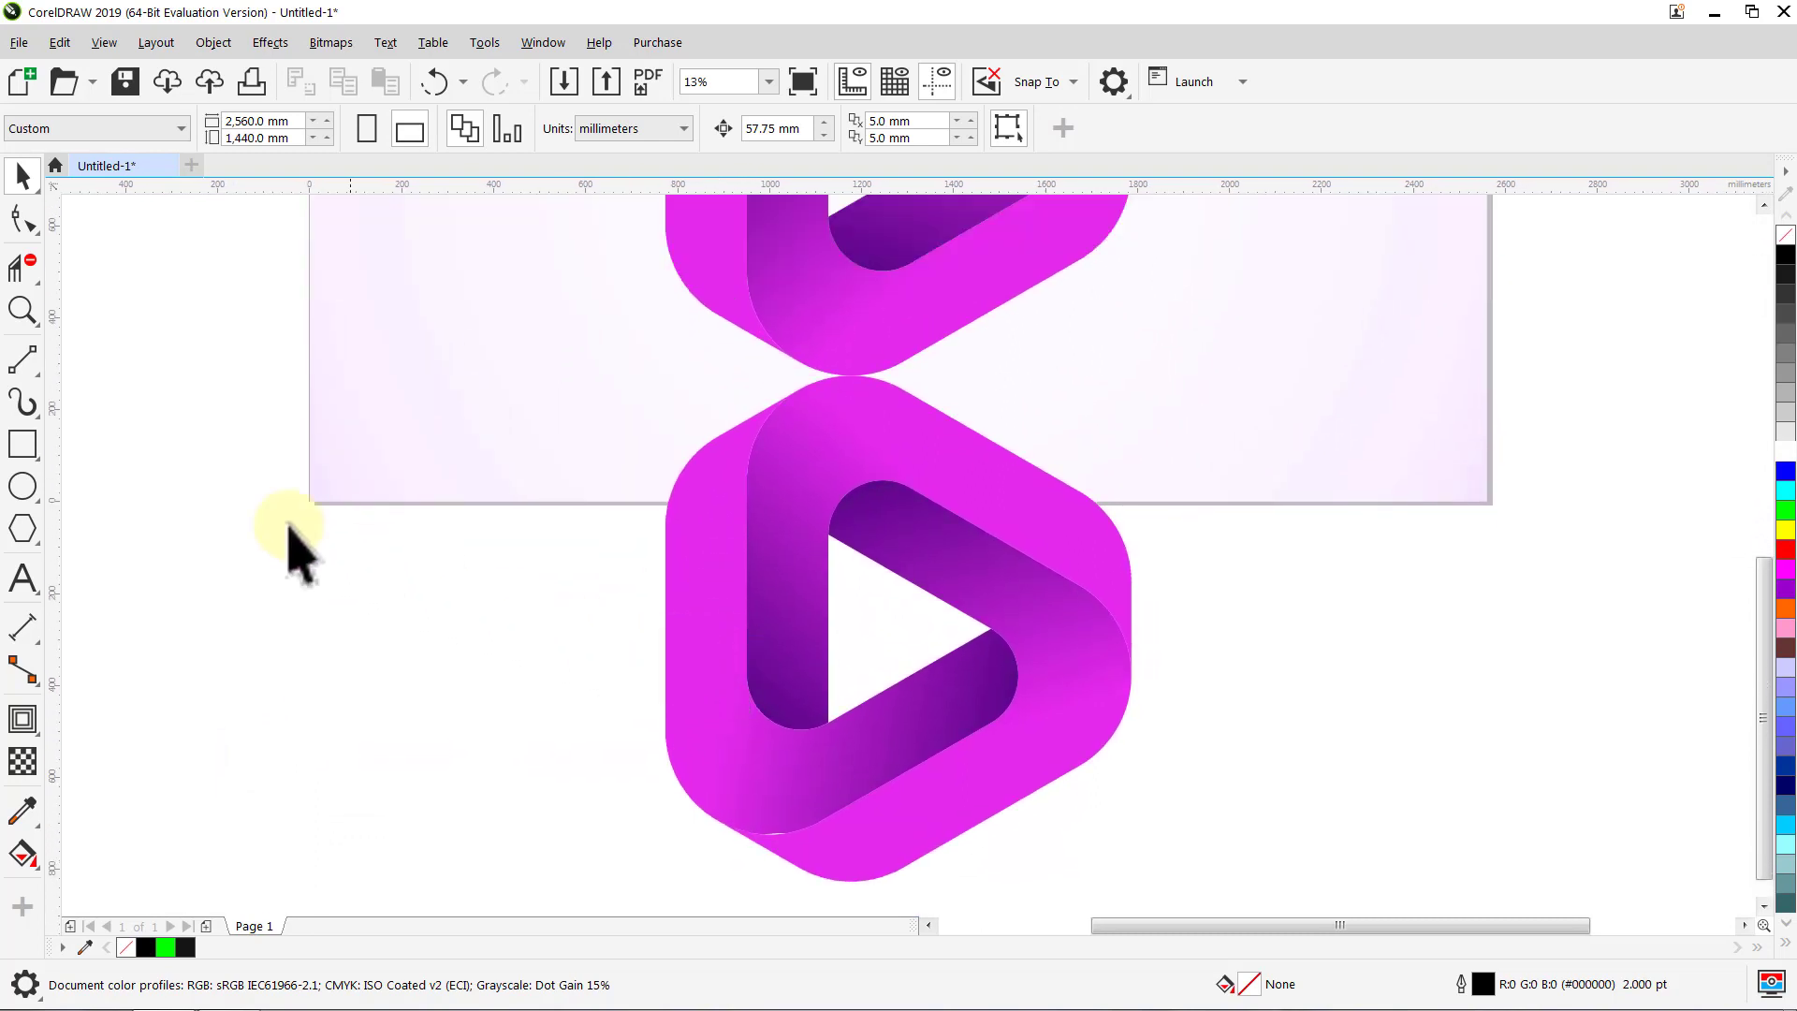
click(23, 443)
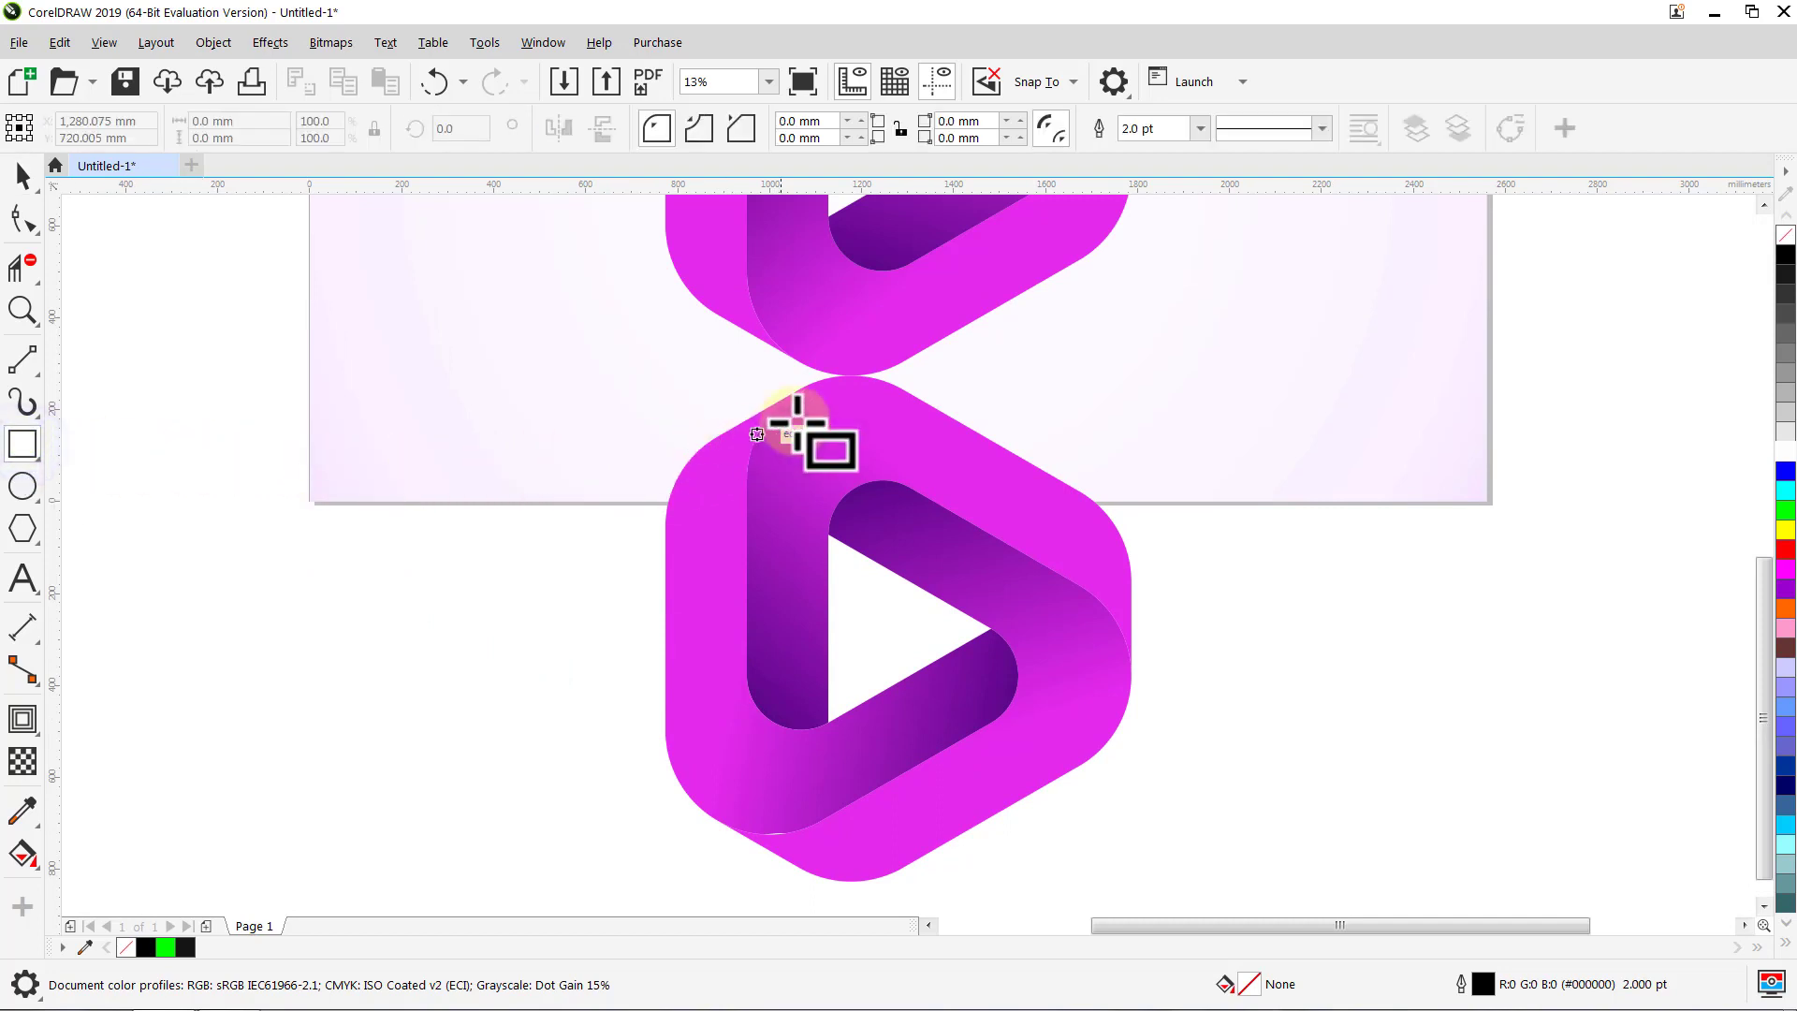
drag(851, 375, 585, 501)
key(space)
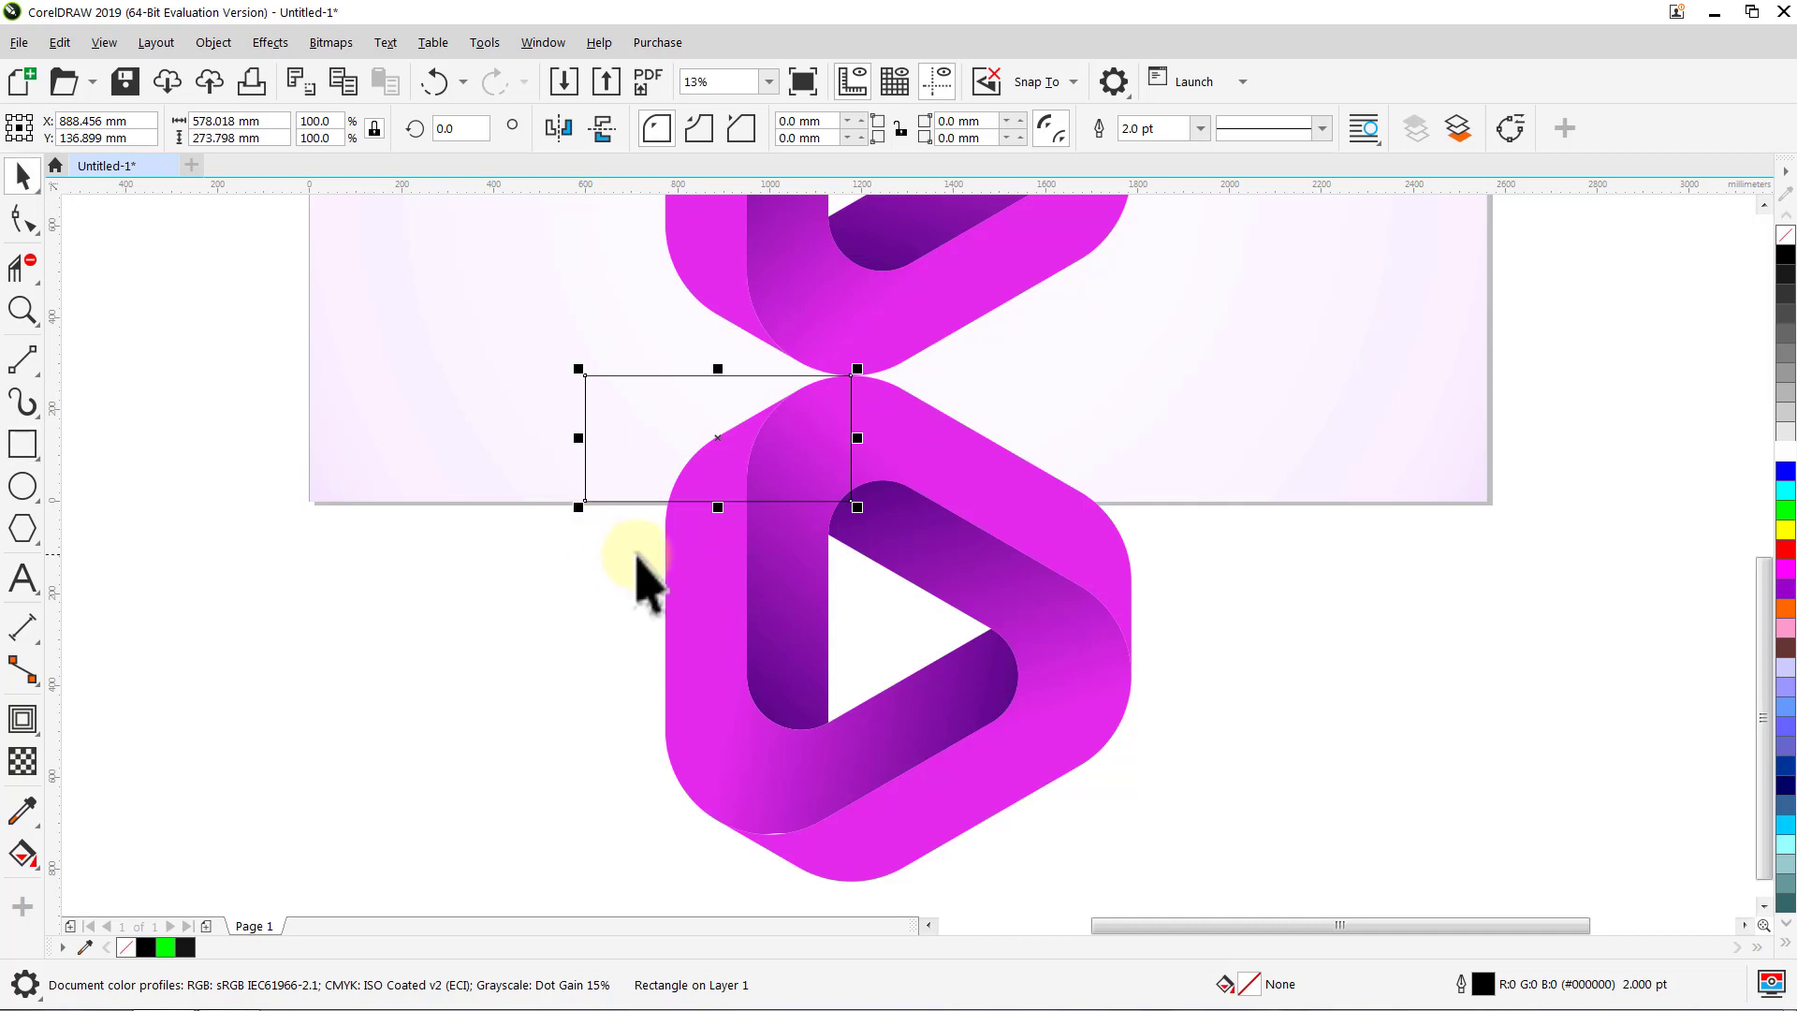
drag(858, 437, 1207, 446)
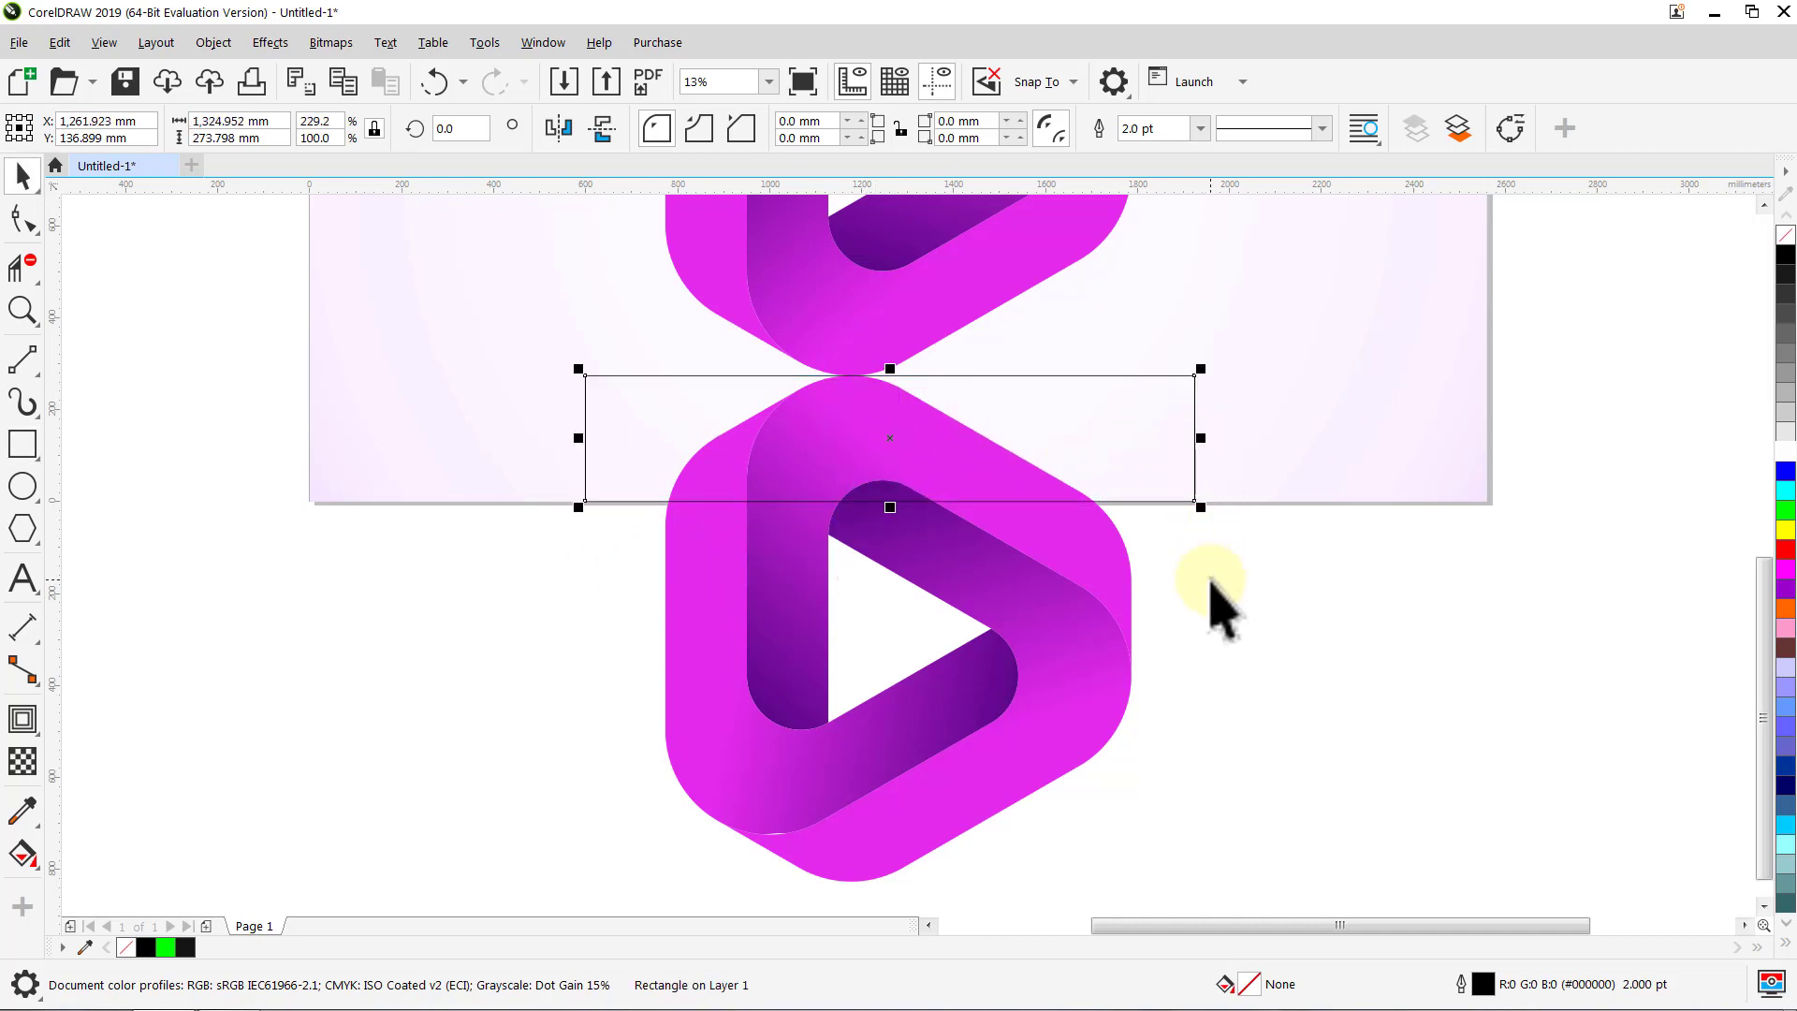
click(1199, 128)
click(1171, 153)
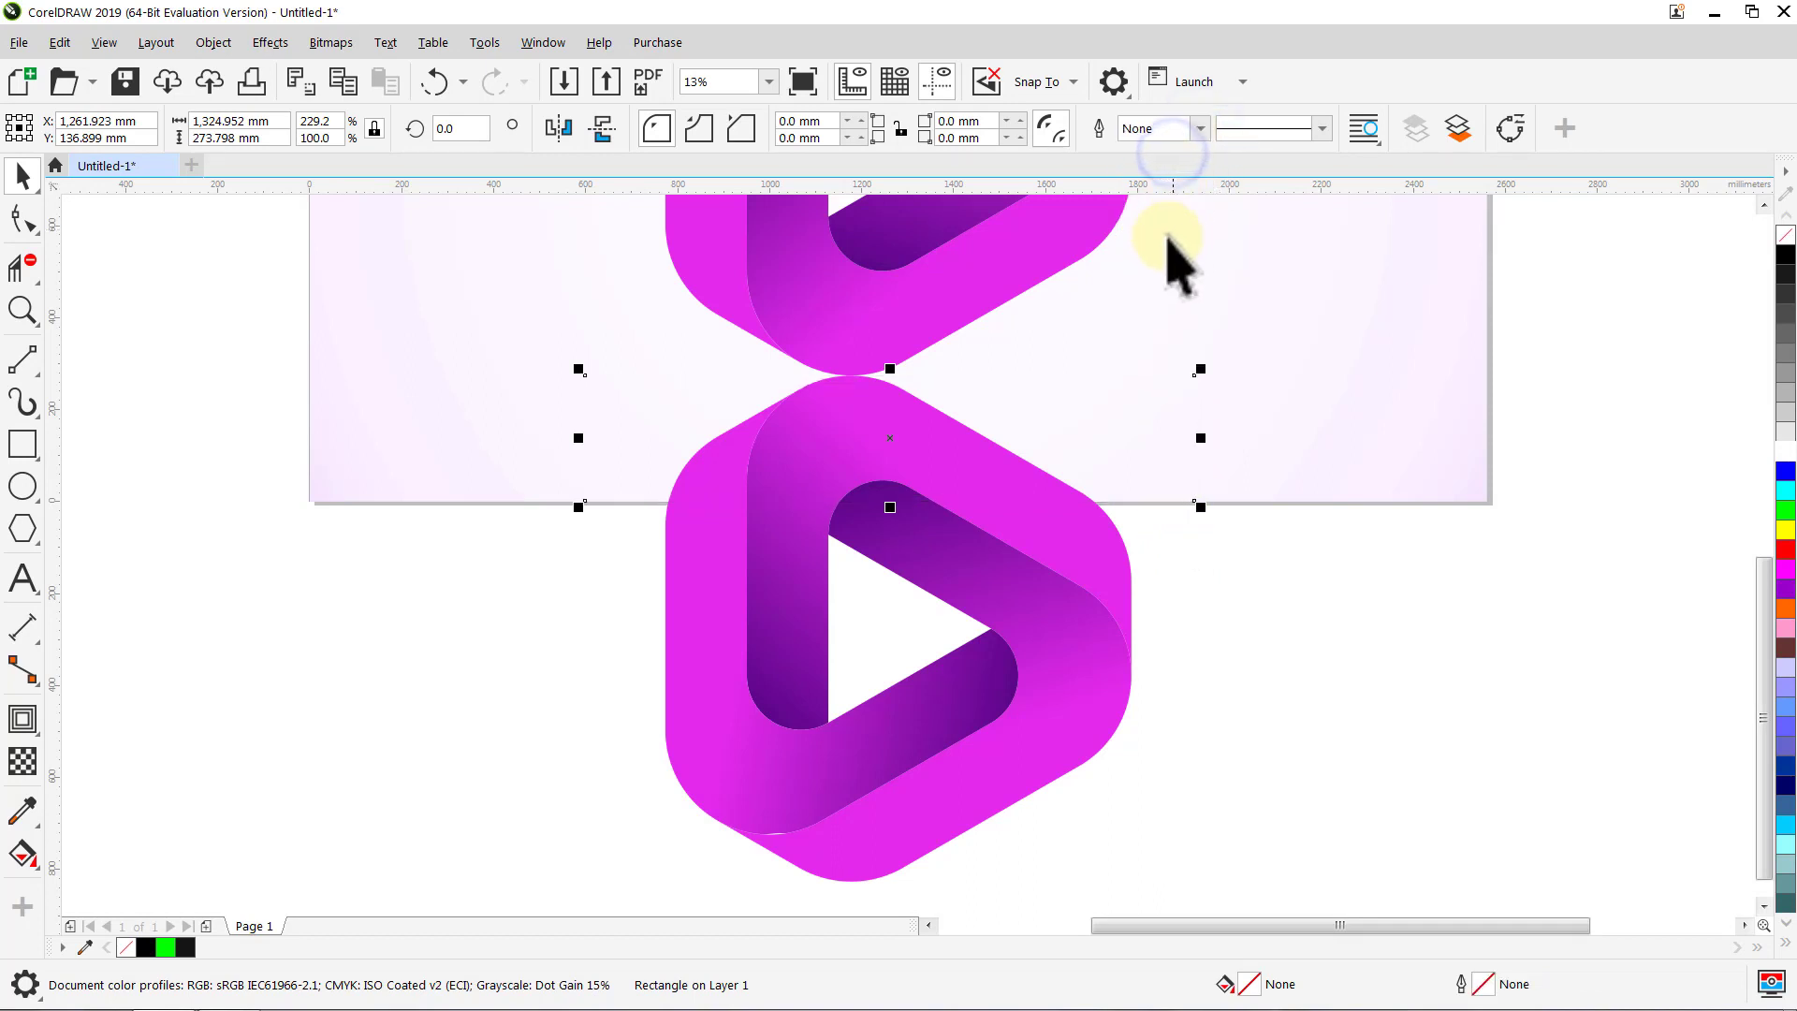
Step: Fill the new rectangle with a linear fountain fill running vertically from black at the top to white at the bottom
click(23, 852)
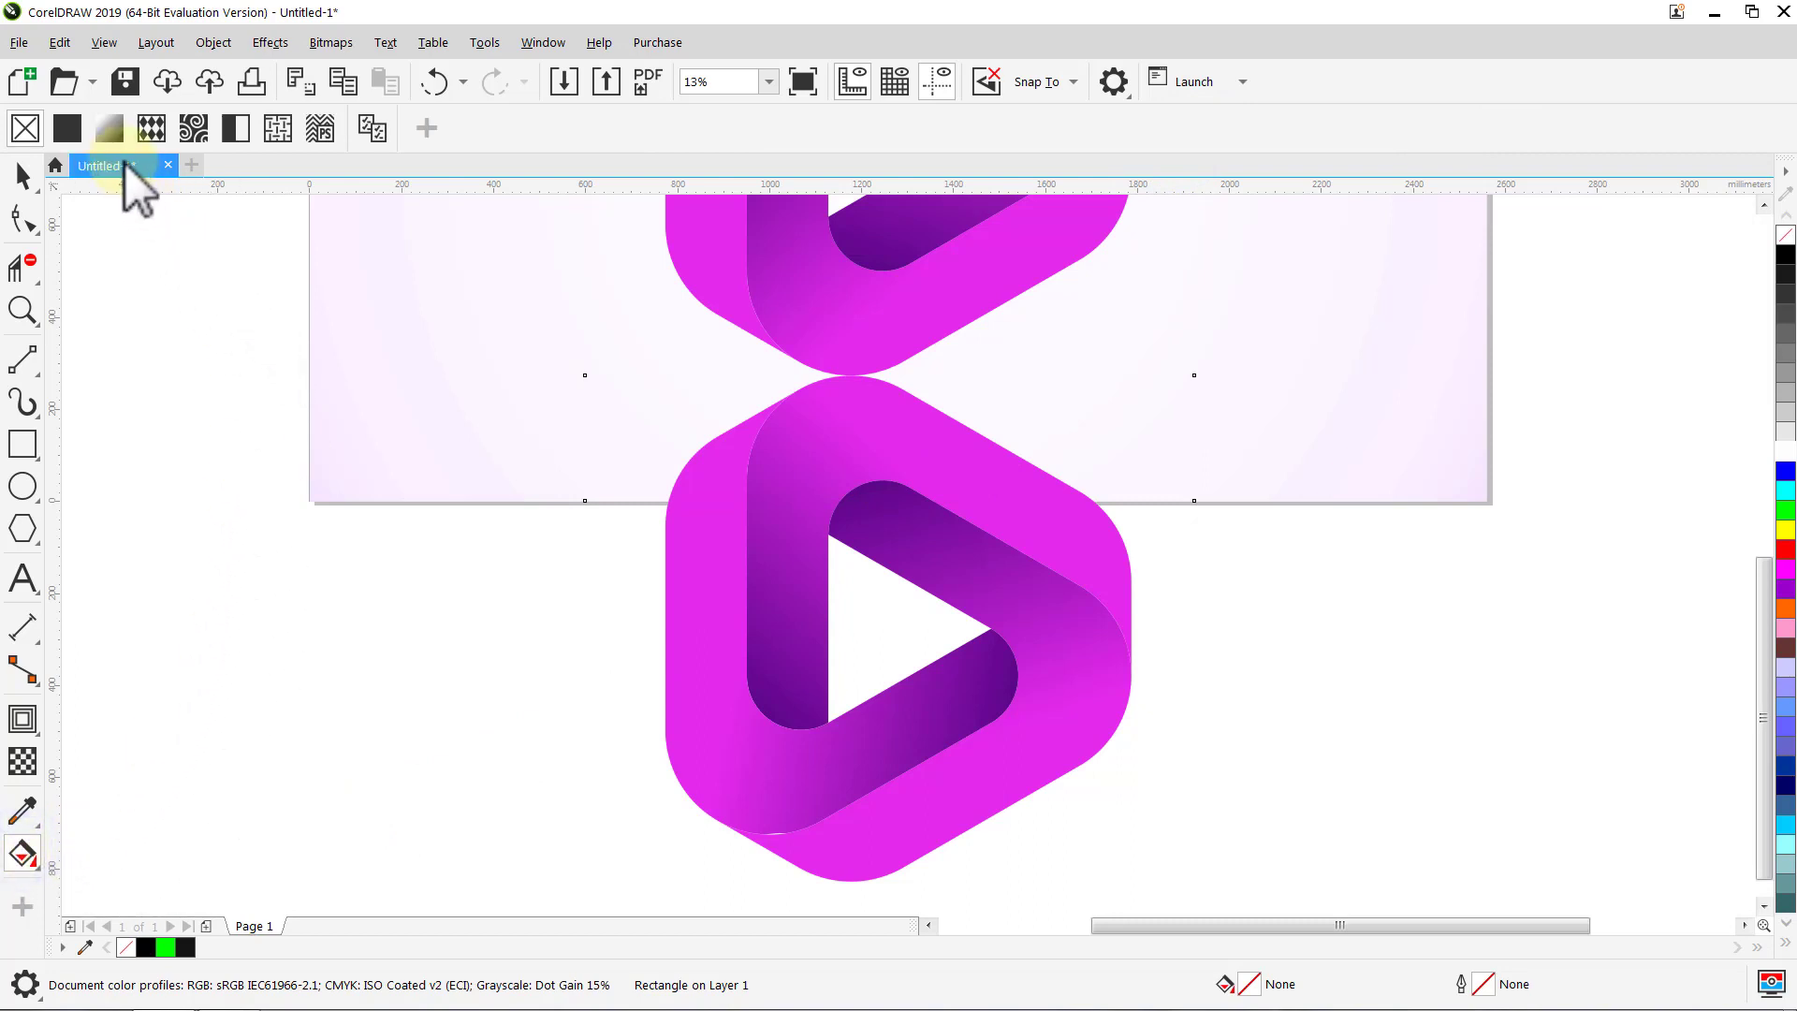
click(108, 129)
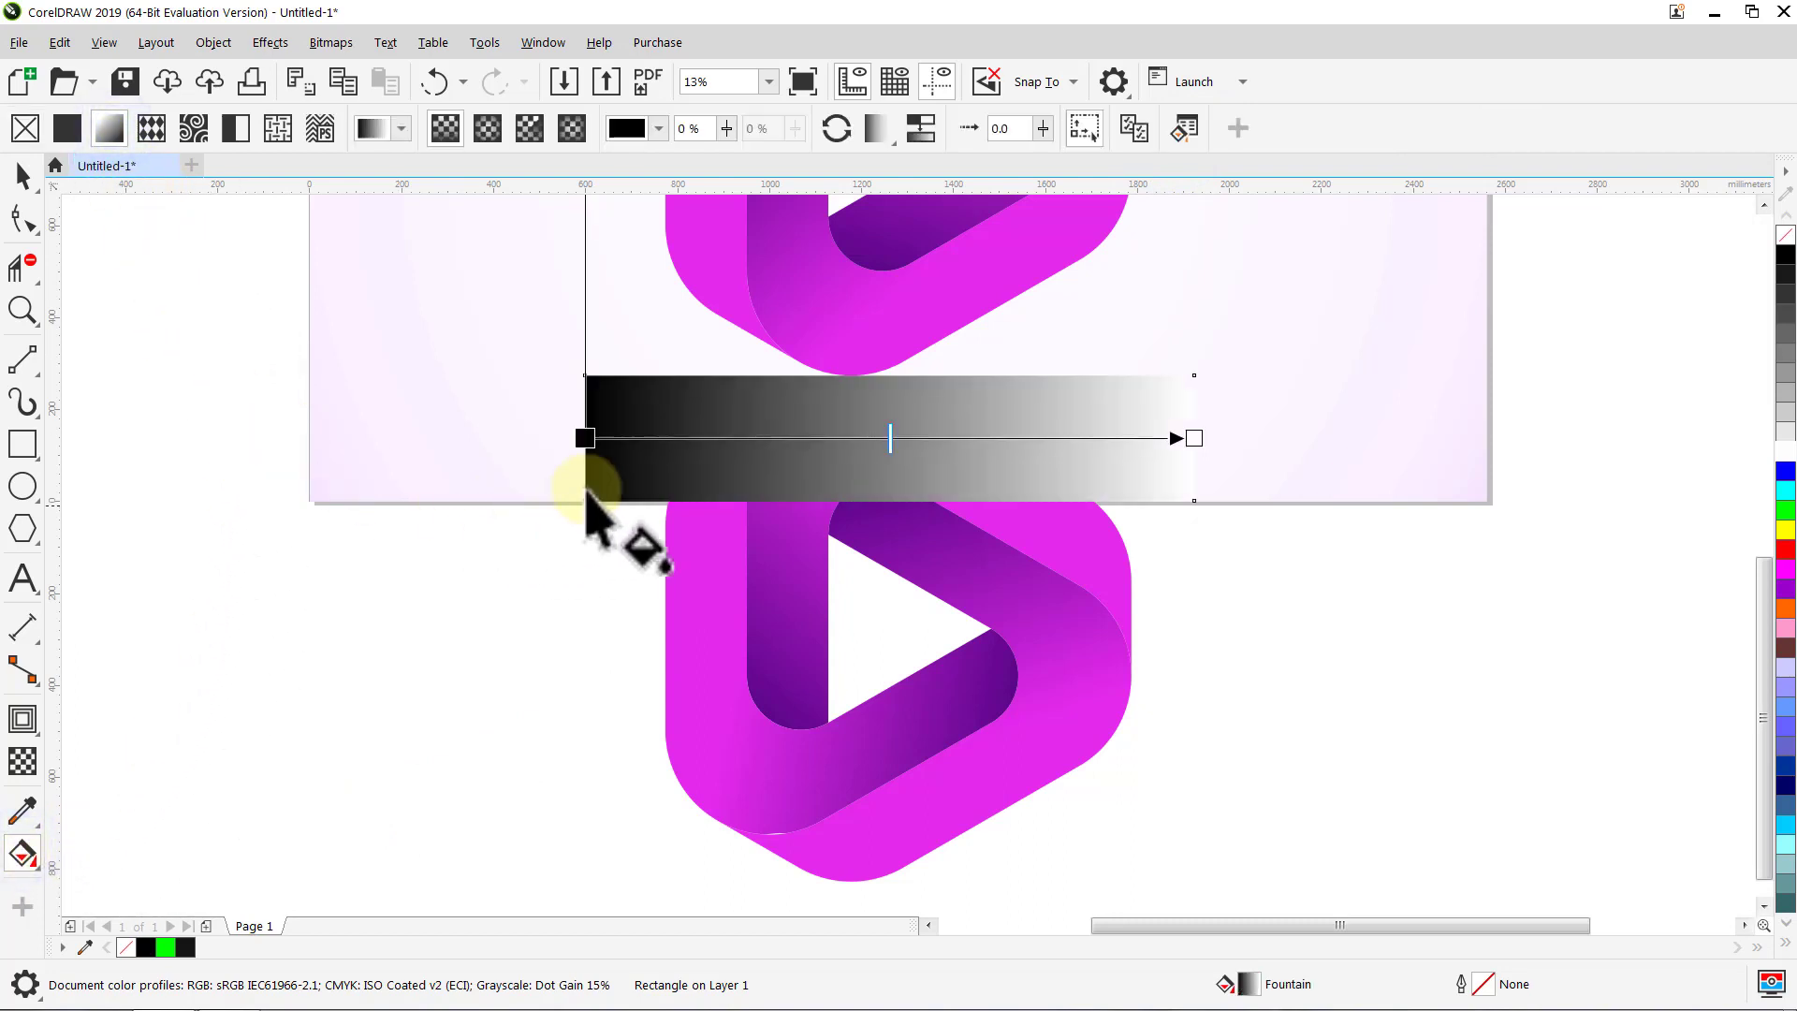
drag(587, 379, 585, 501)
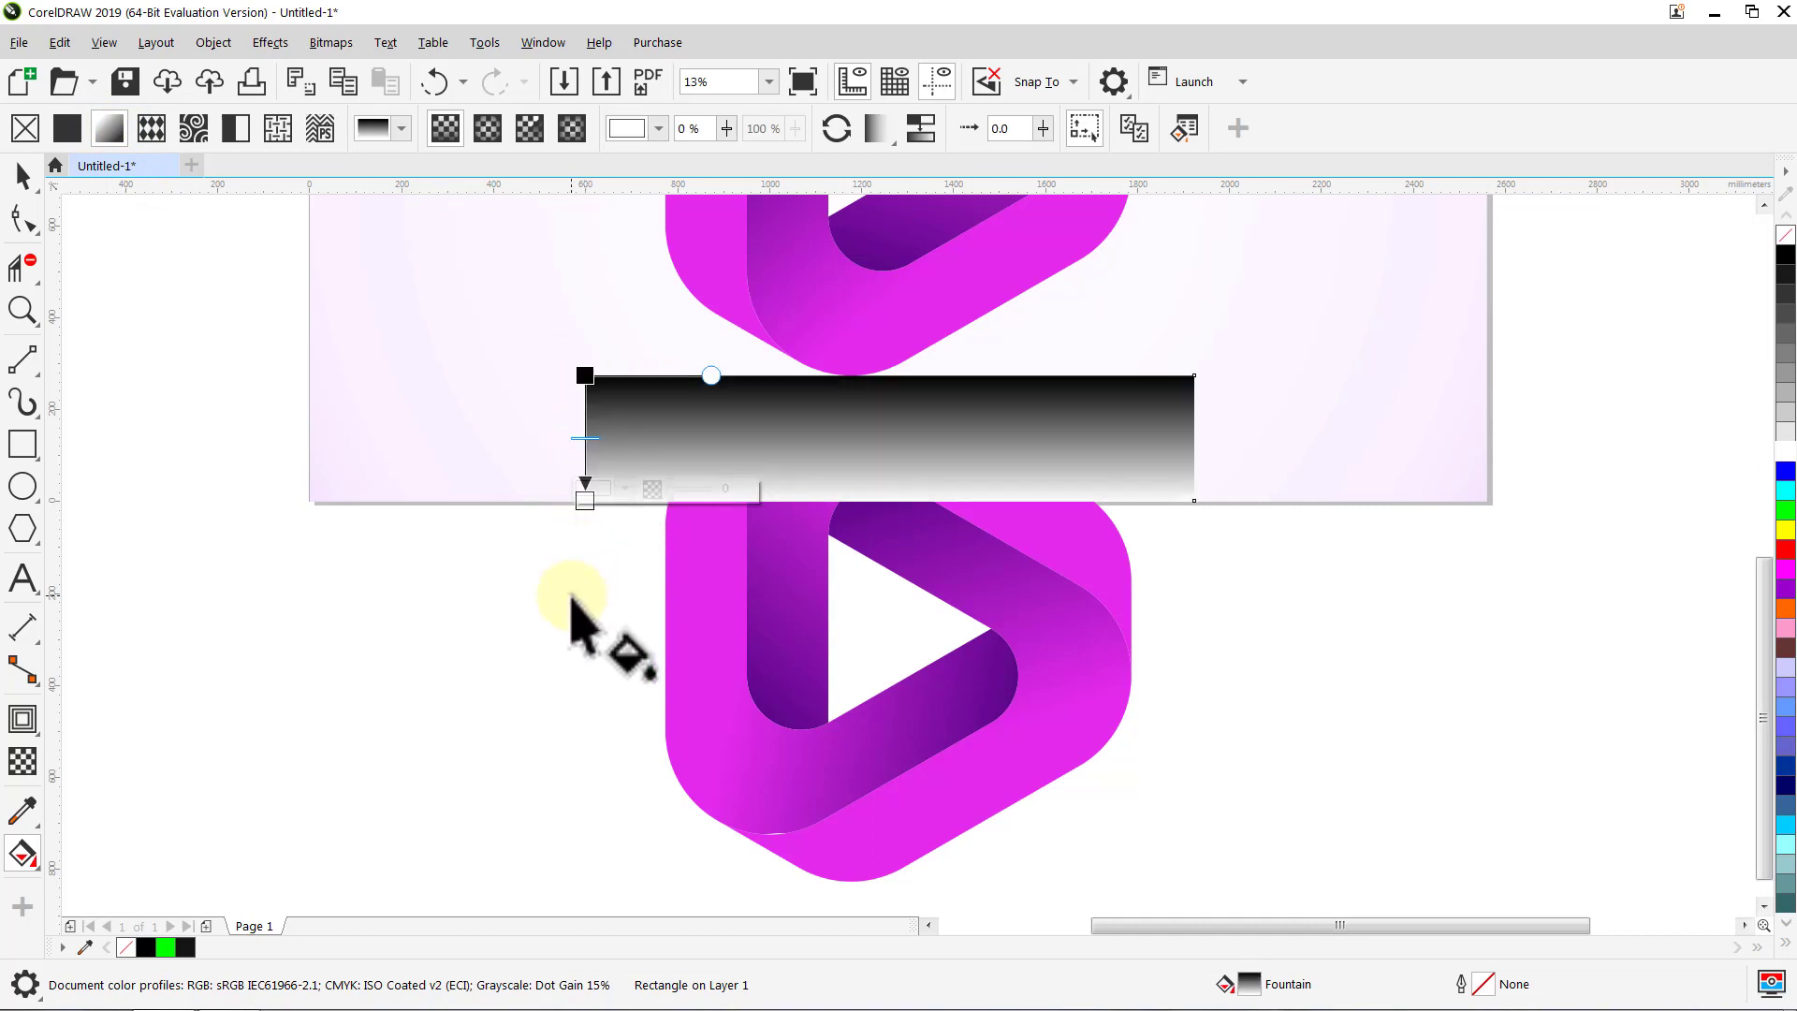
Step: Recolour the black upper node of the rectangle's fountain fill with the nearby background colour #FCF7FF, sampled with the eyedropper
click(585, 378)
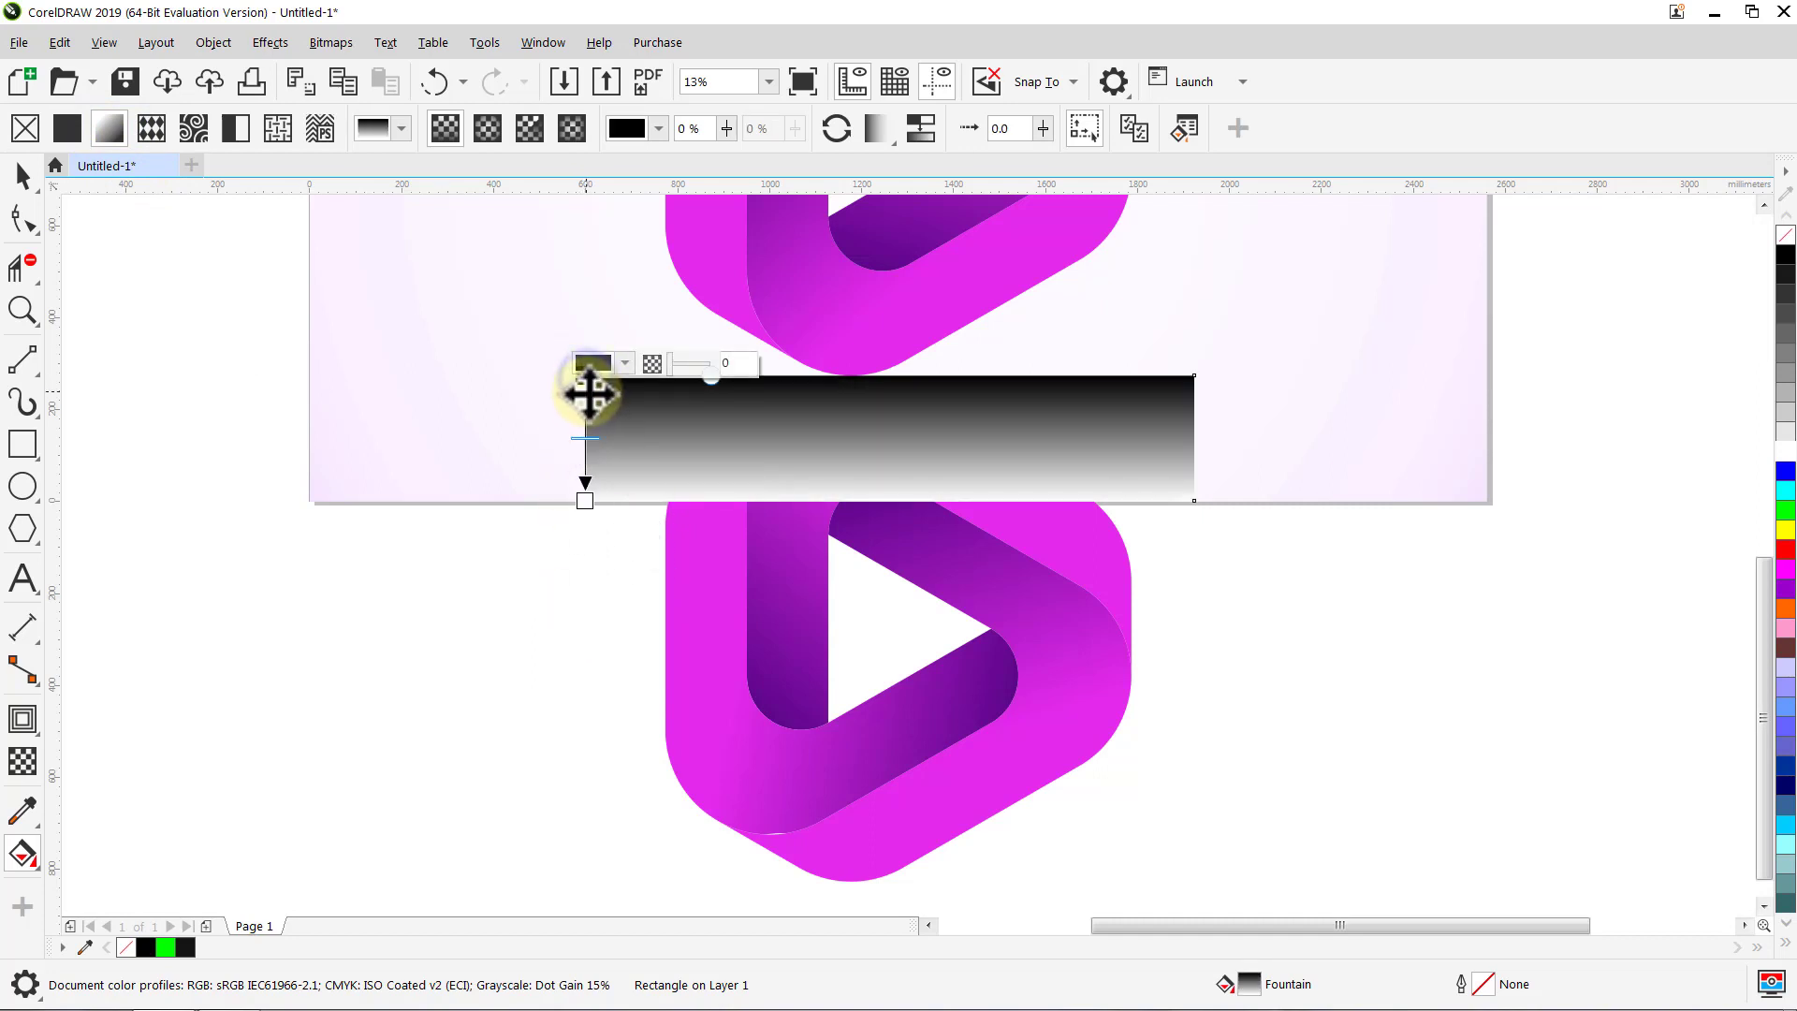
click(625, 365)
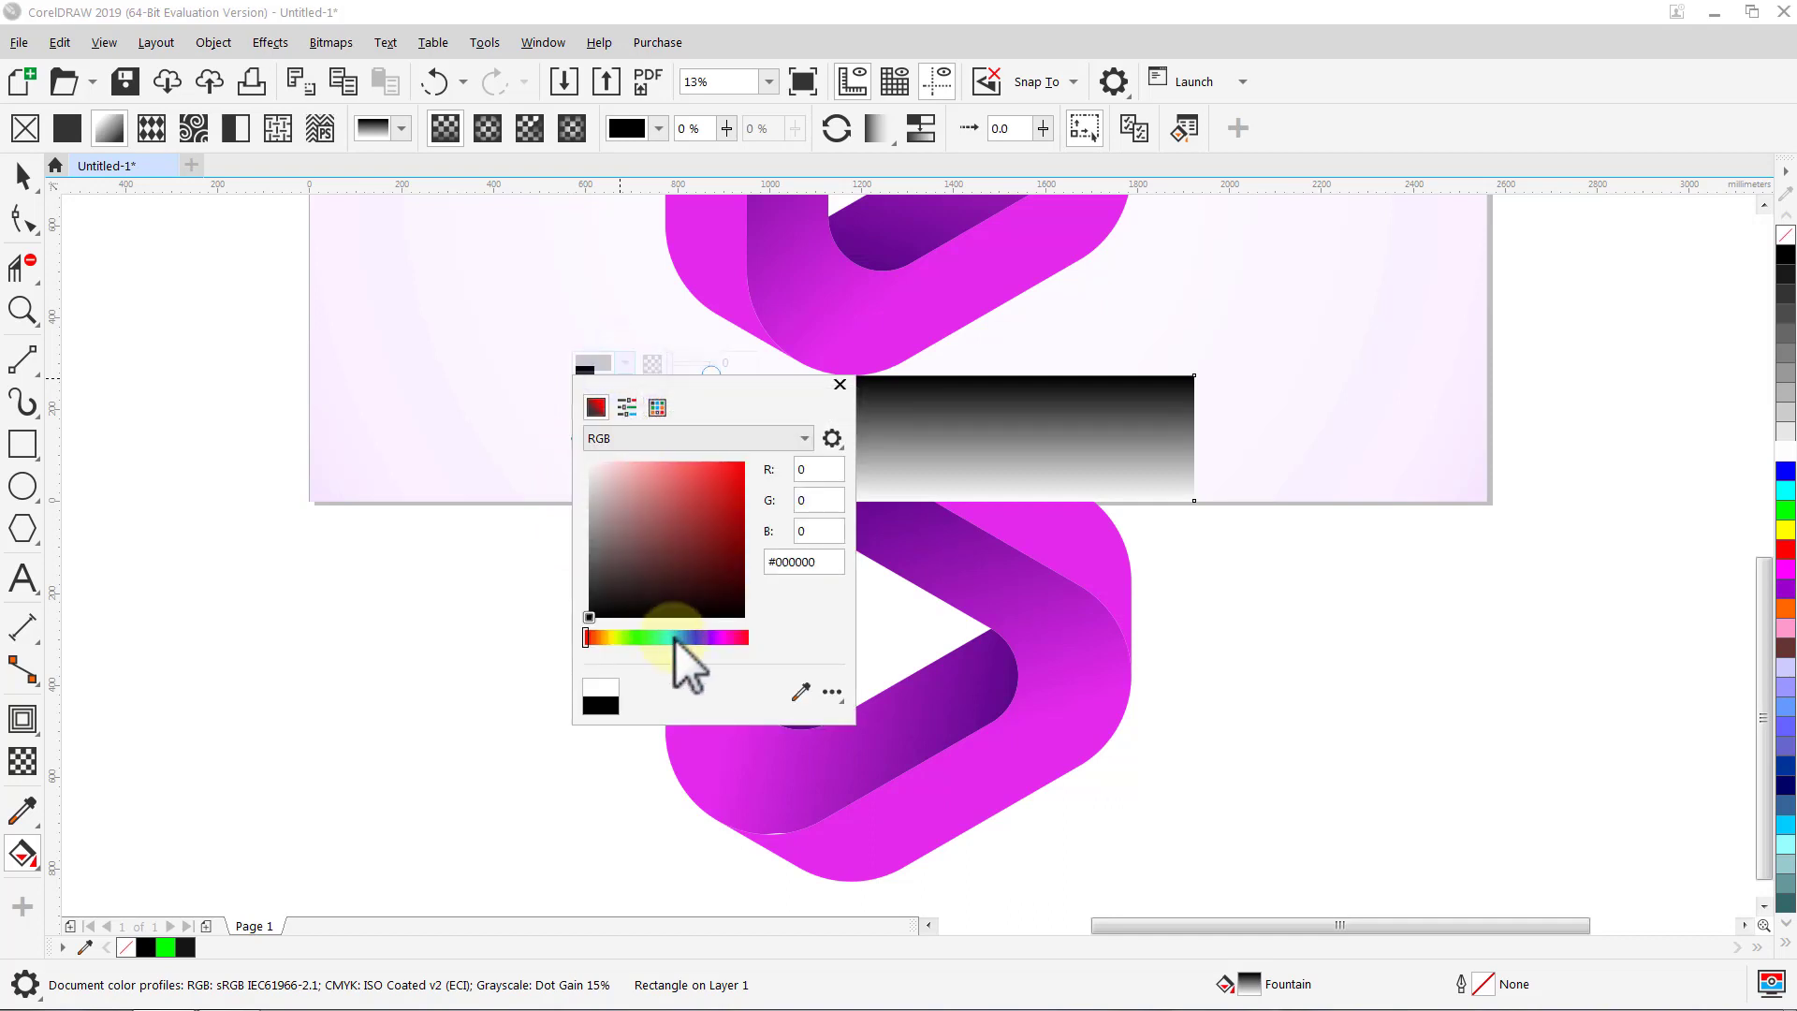
click(800, 693)
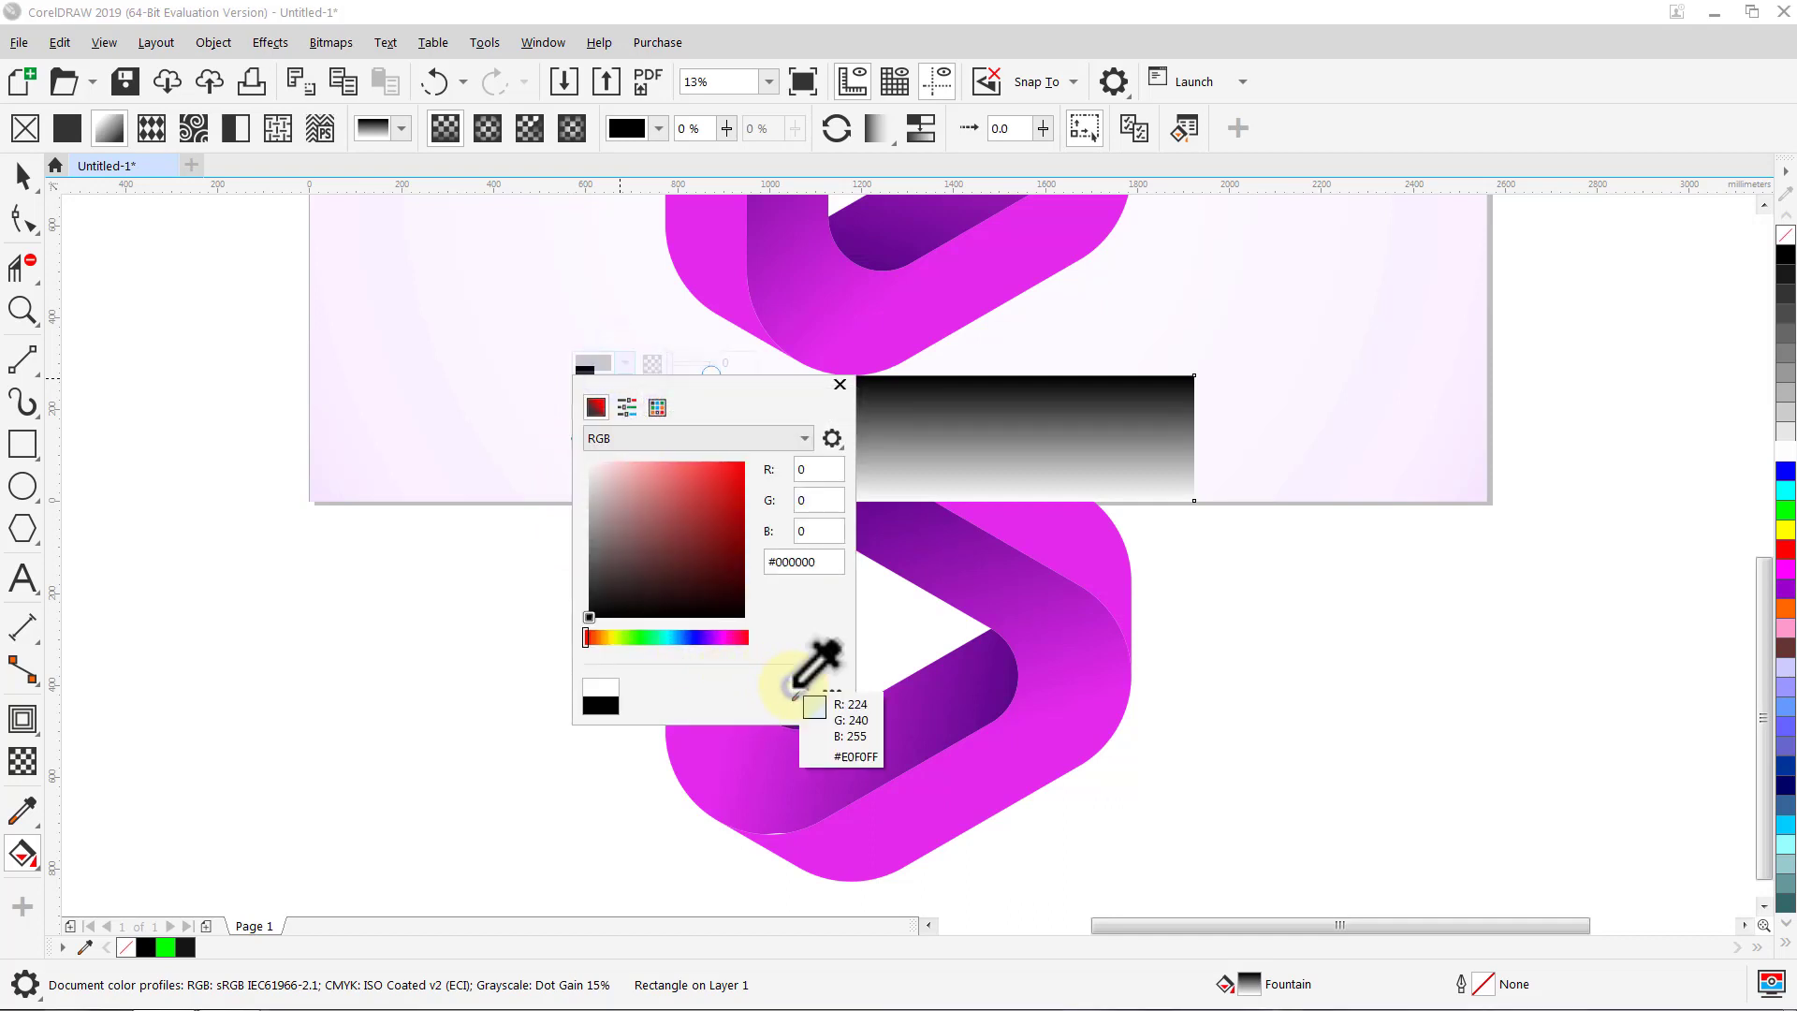
click(550, 348)
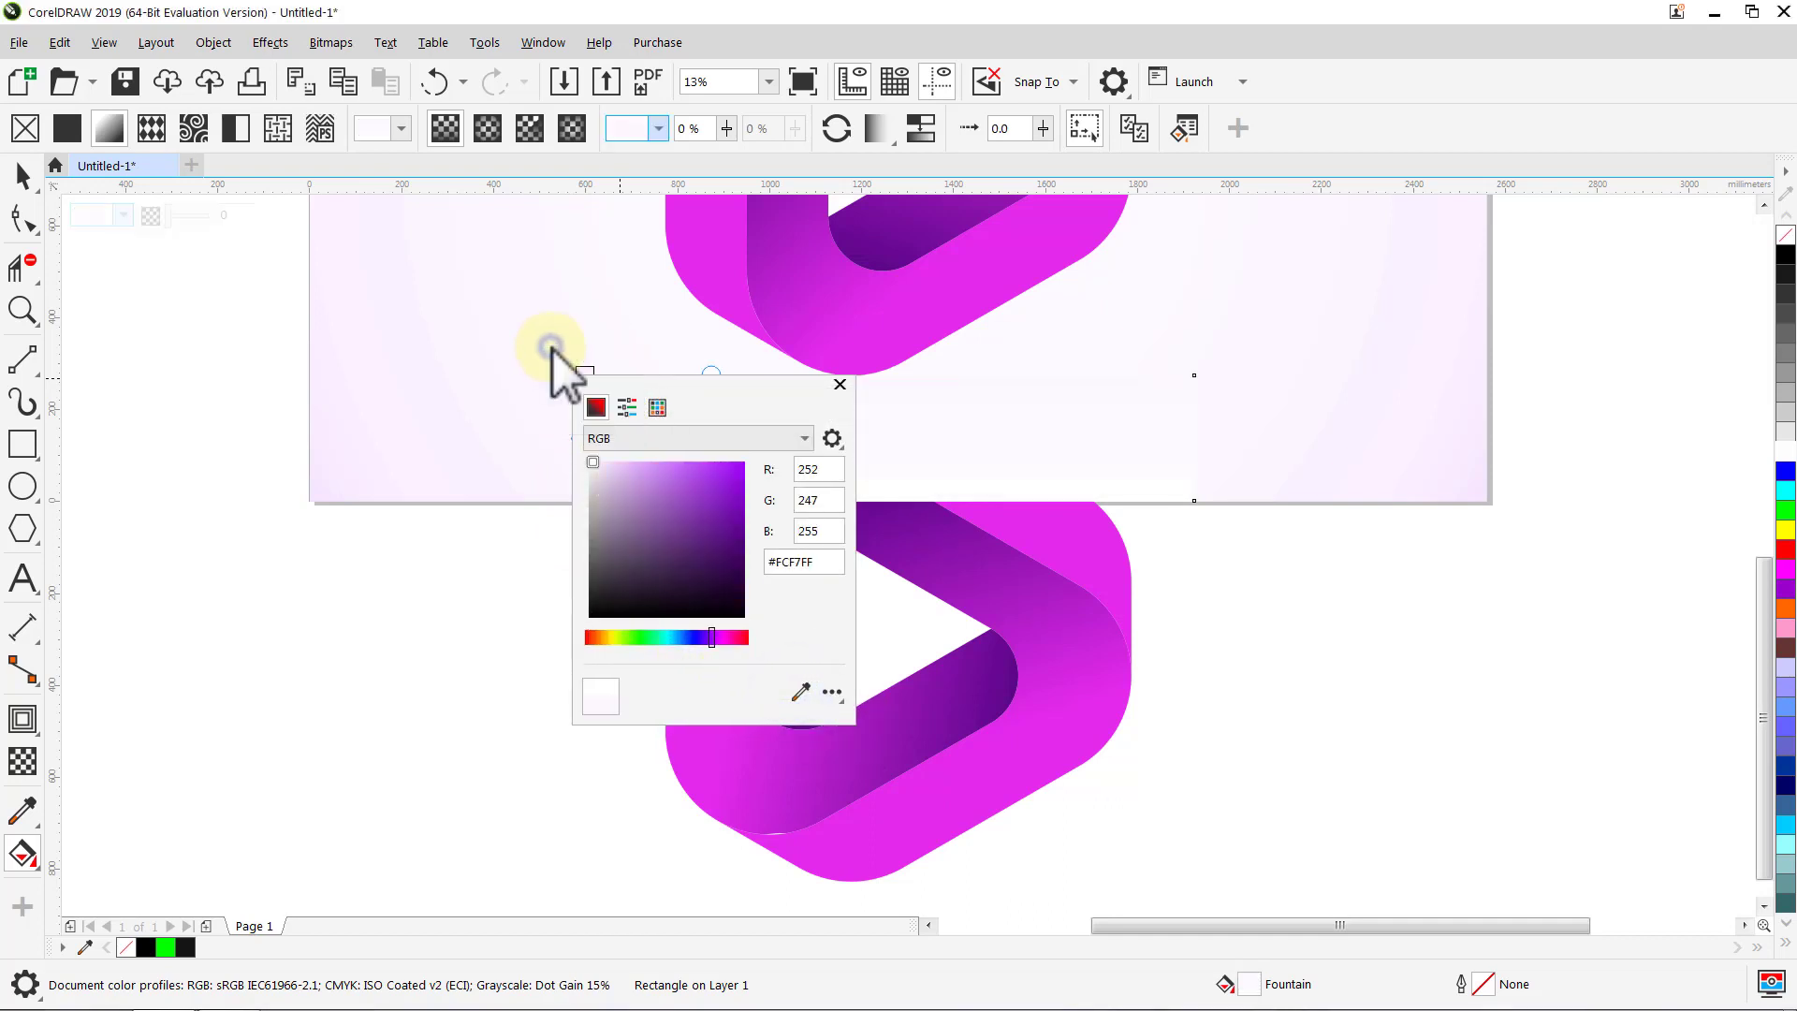
click(839, 384)
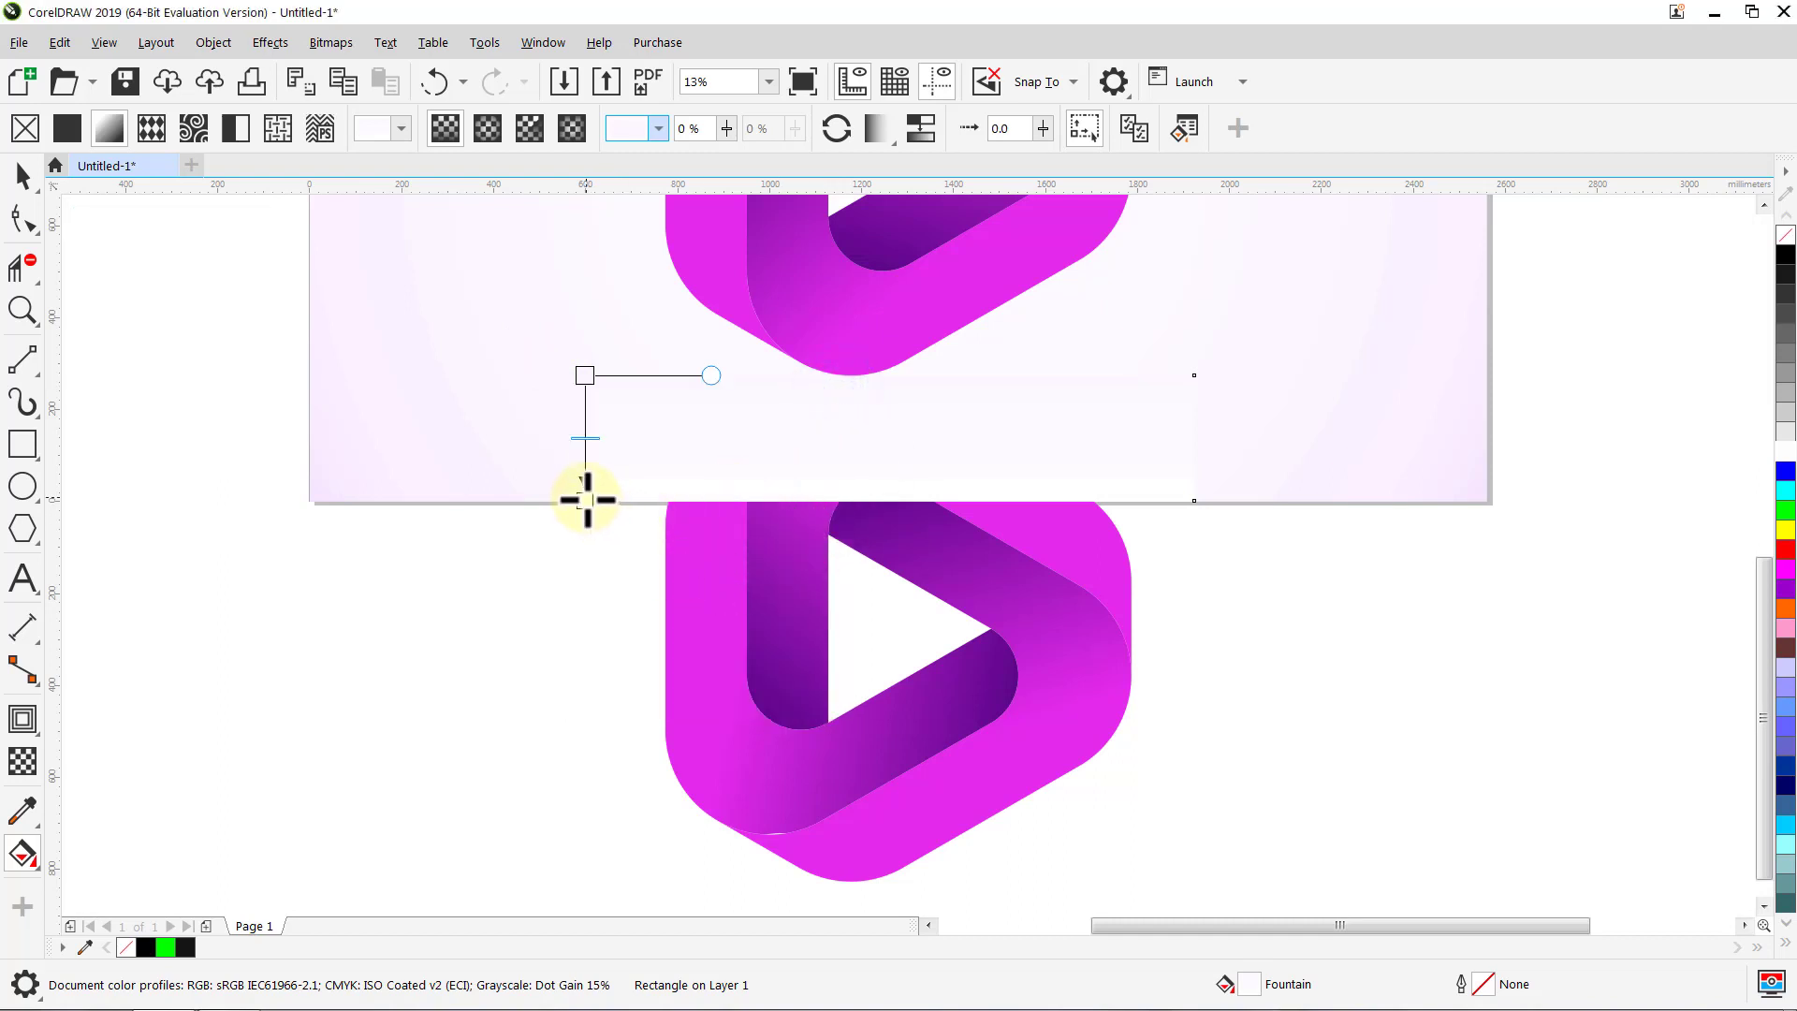
Step: Recolour the white lower node of the rectangle's fountain fill with the background colour #FBF5FF, sampled near the page's lower edge
click(587, 499)
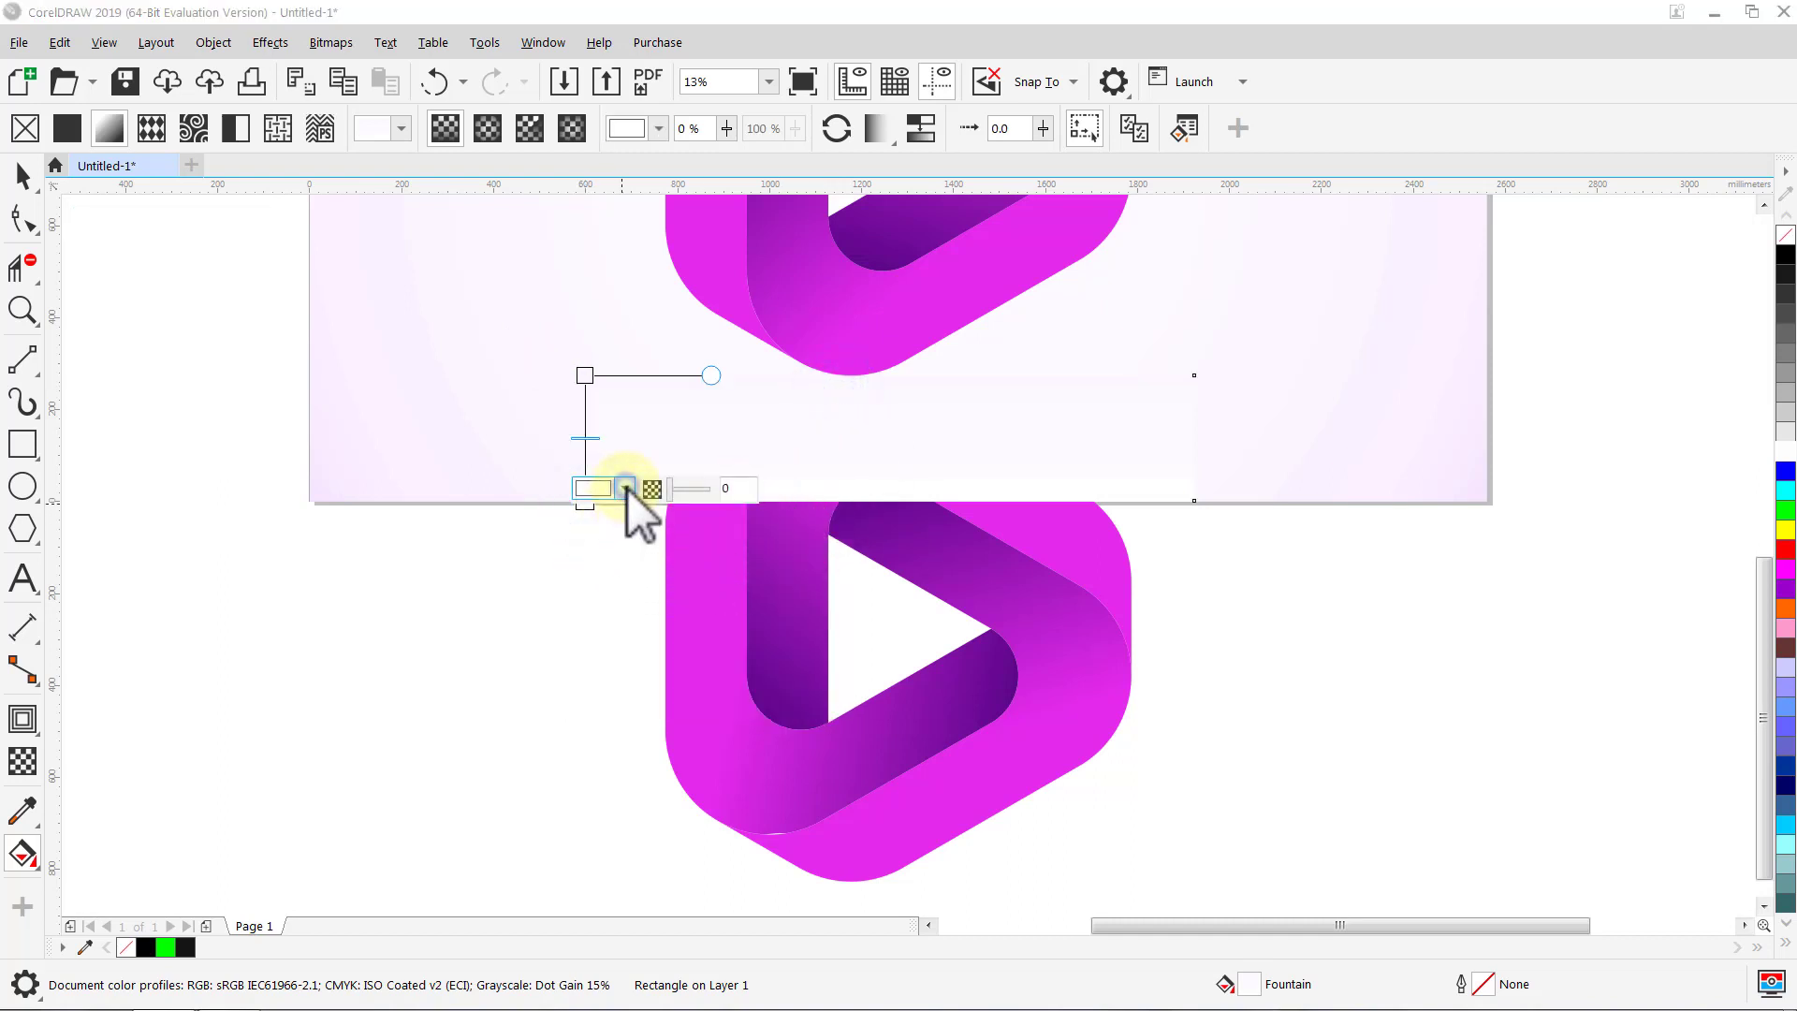
click(625, 488)
click(799, 818)
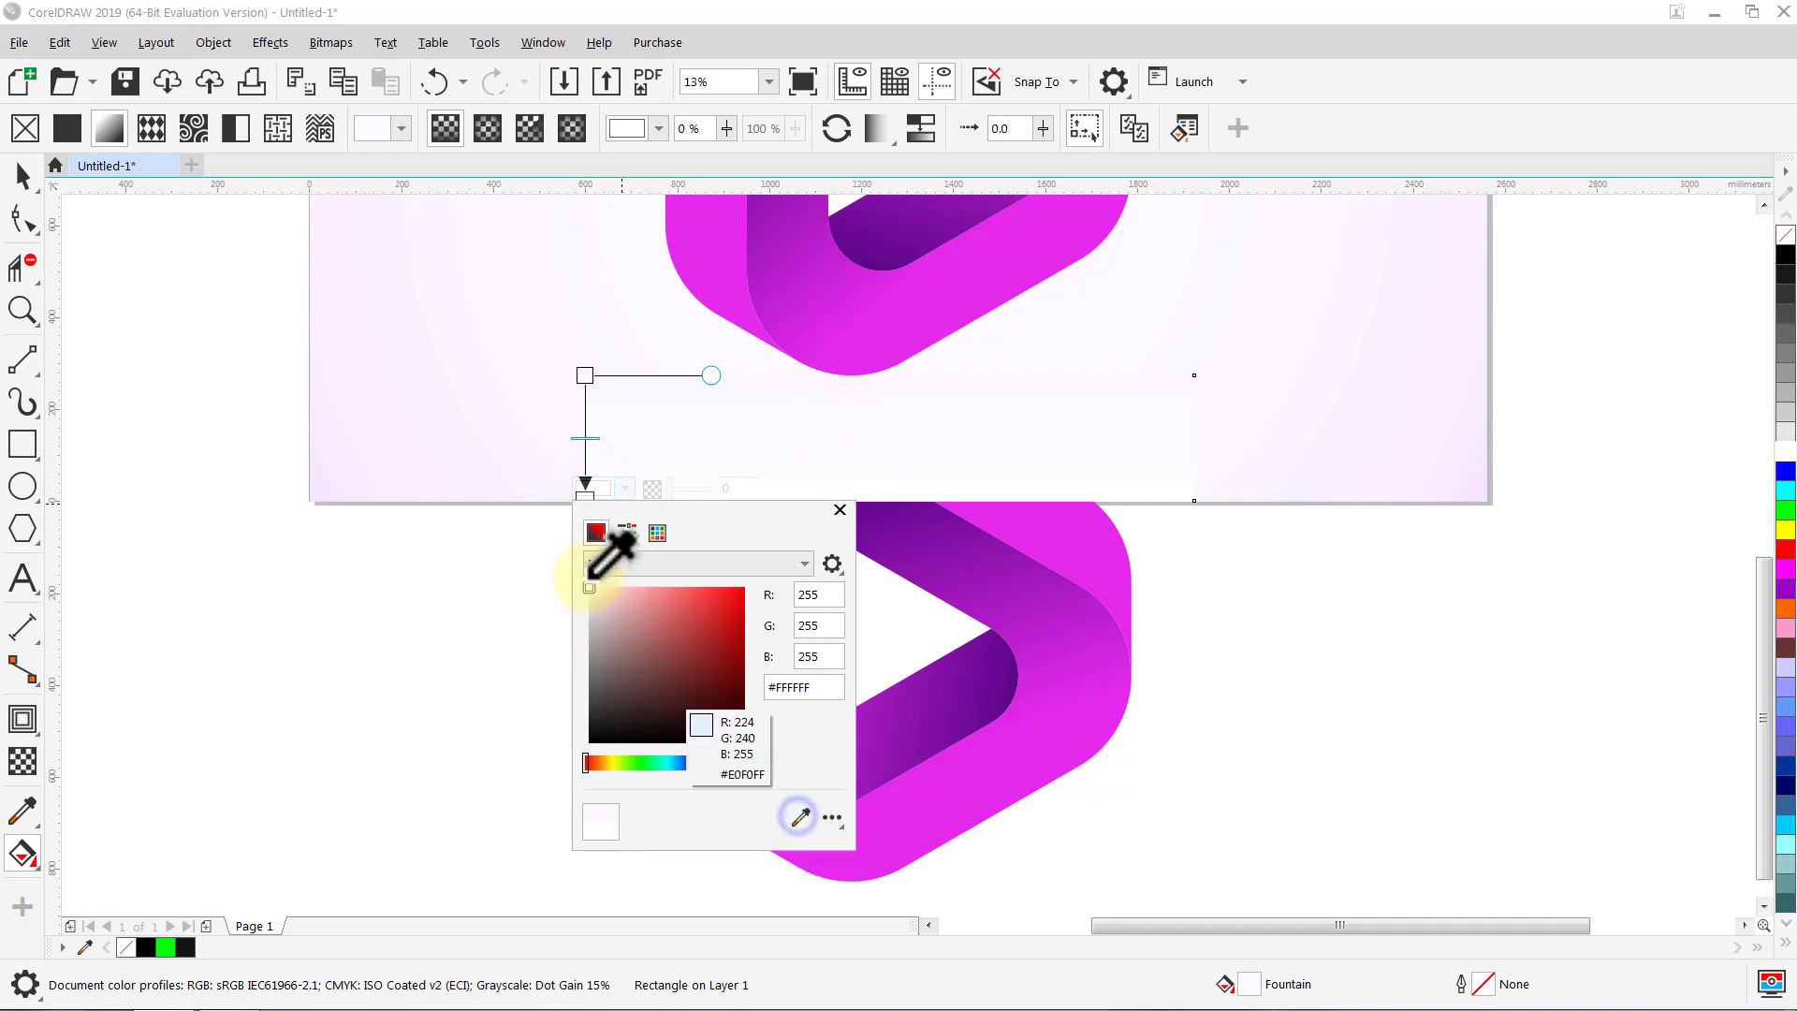
click(552, 486)
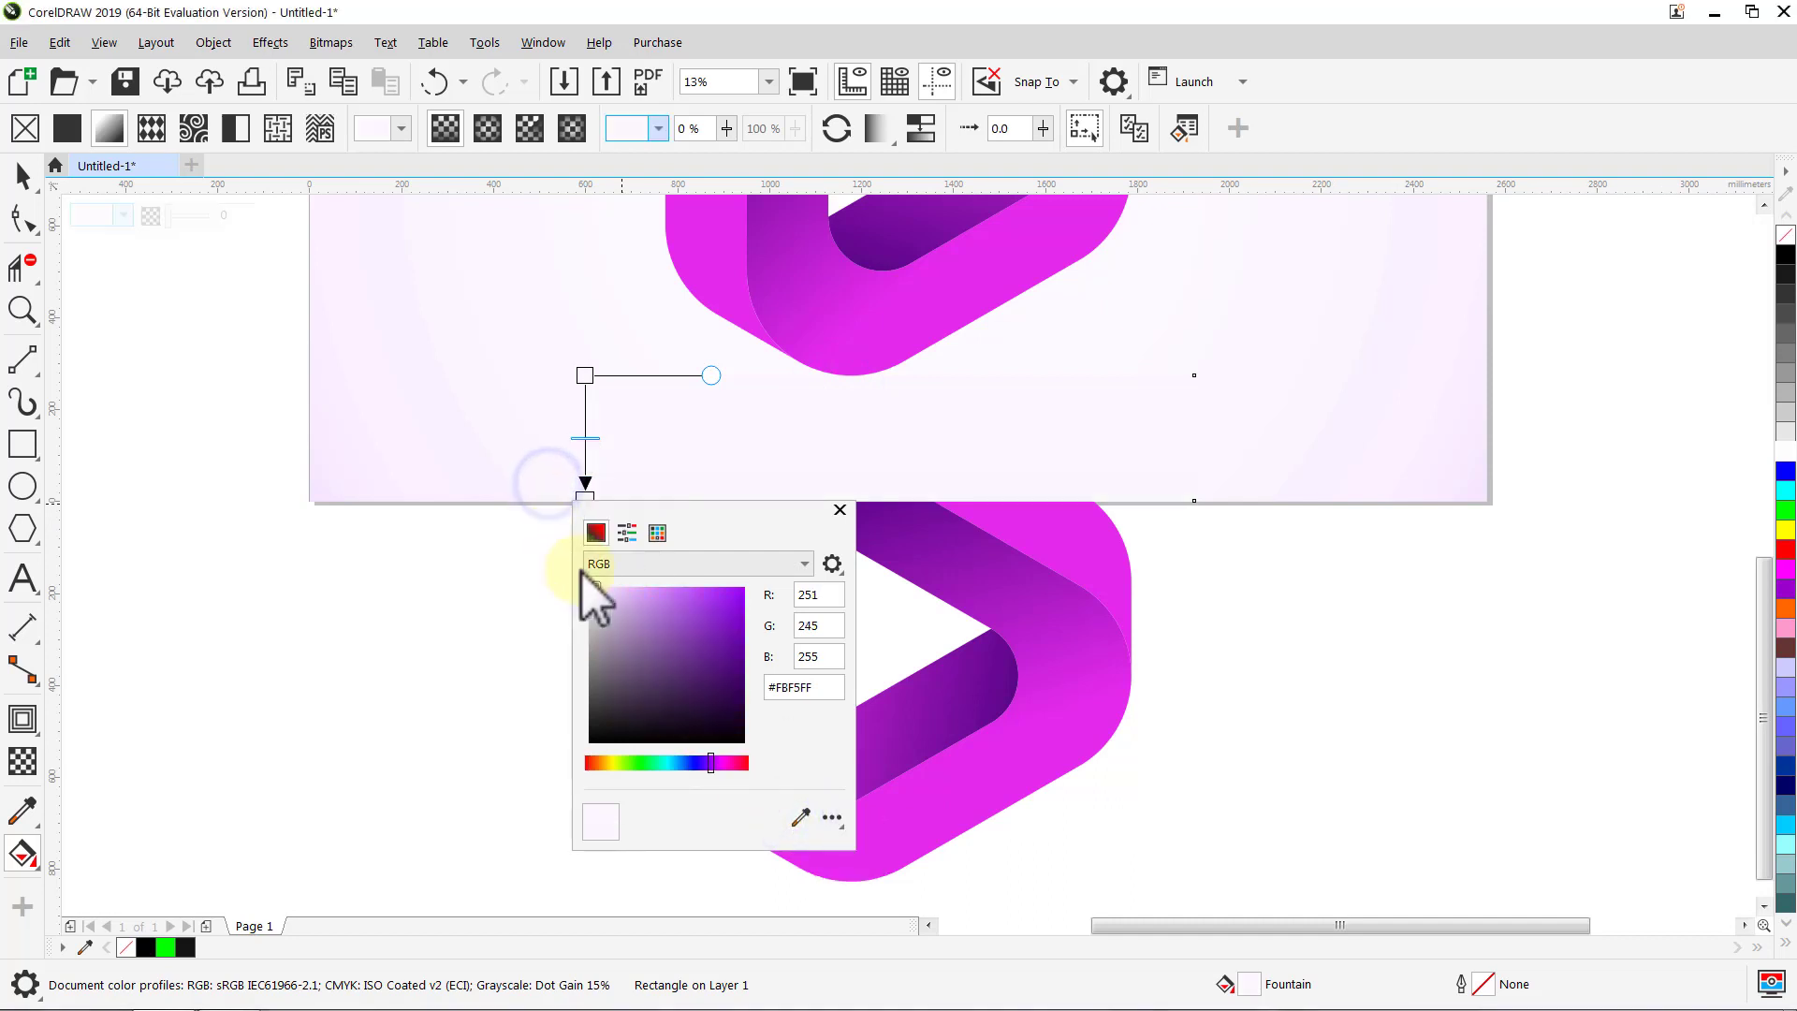
click(839, 511)
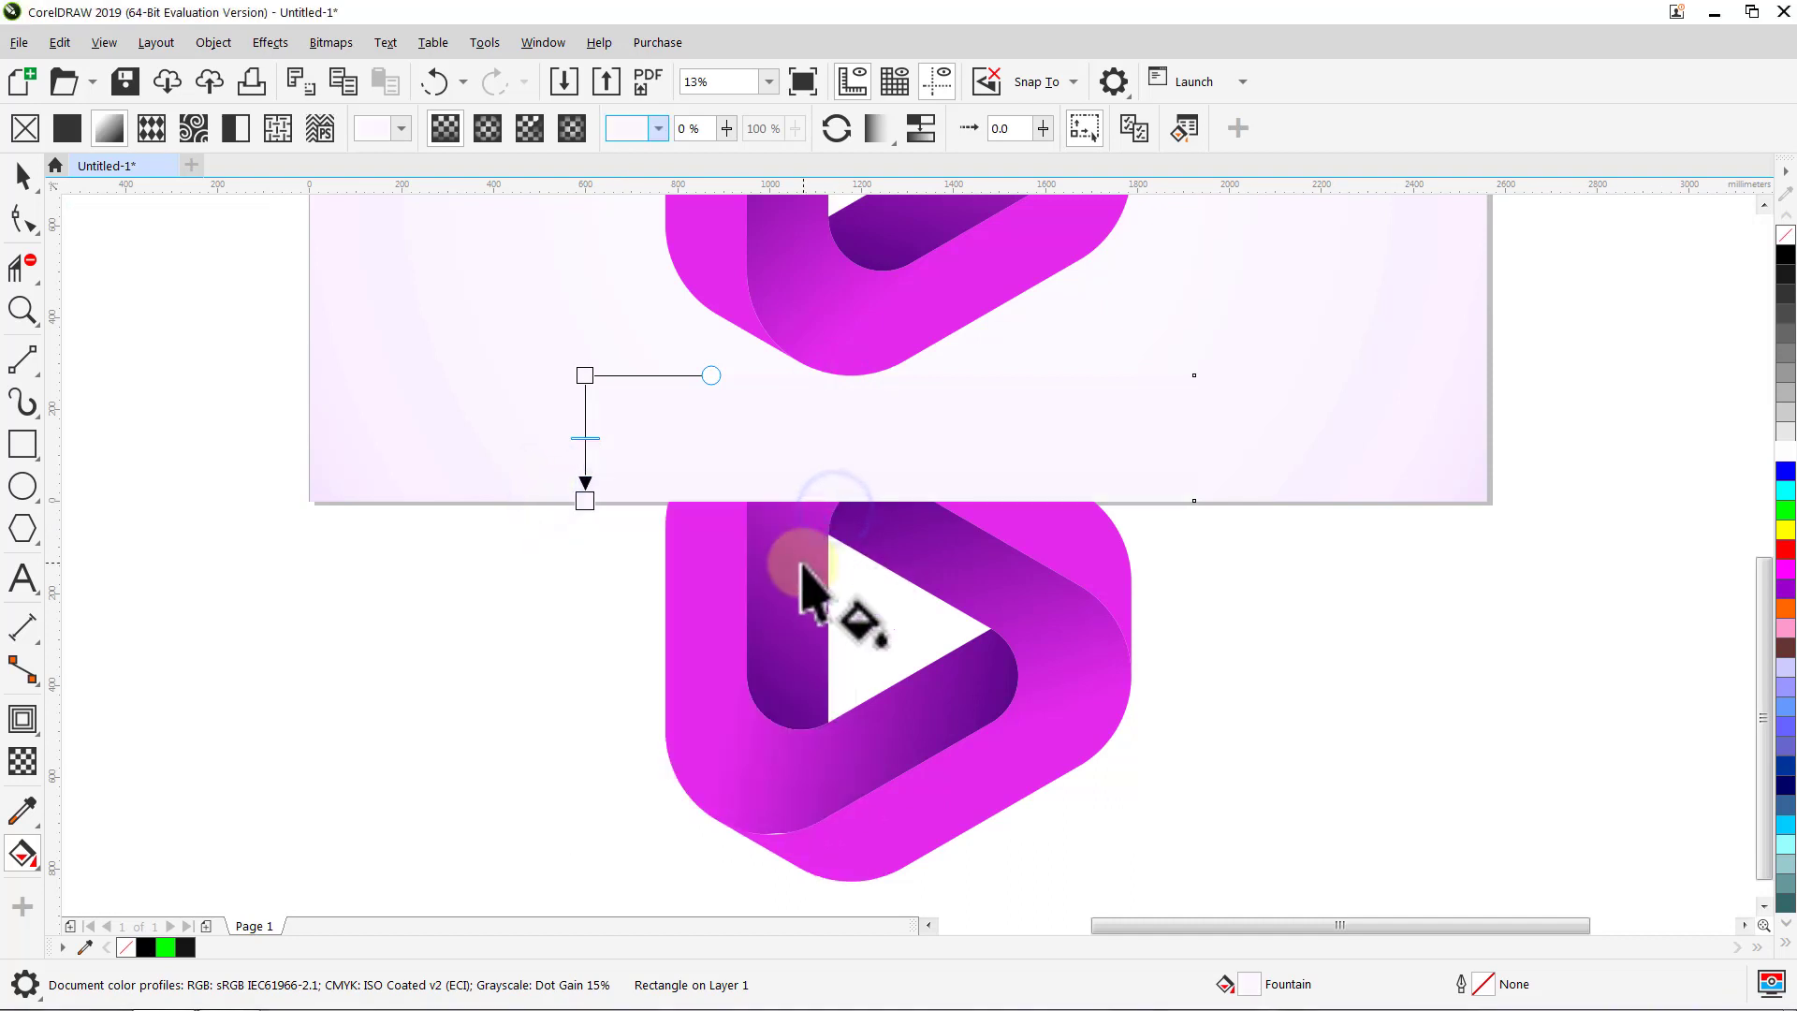
Step: Set the upper fountain fill node's transparency to 50% and deselect the rectangle
click(586, 380)
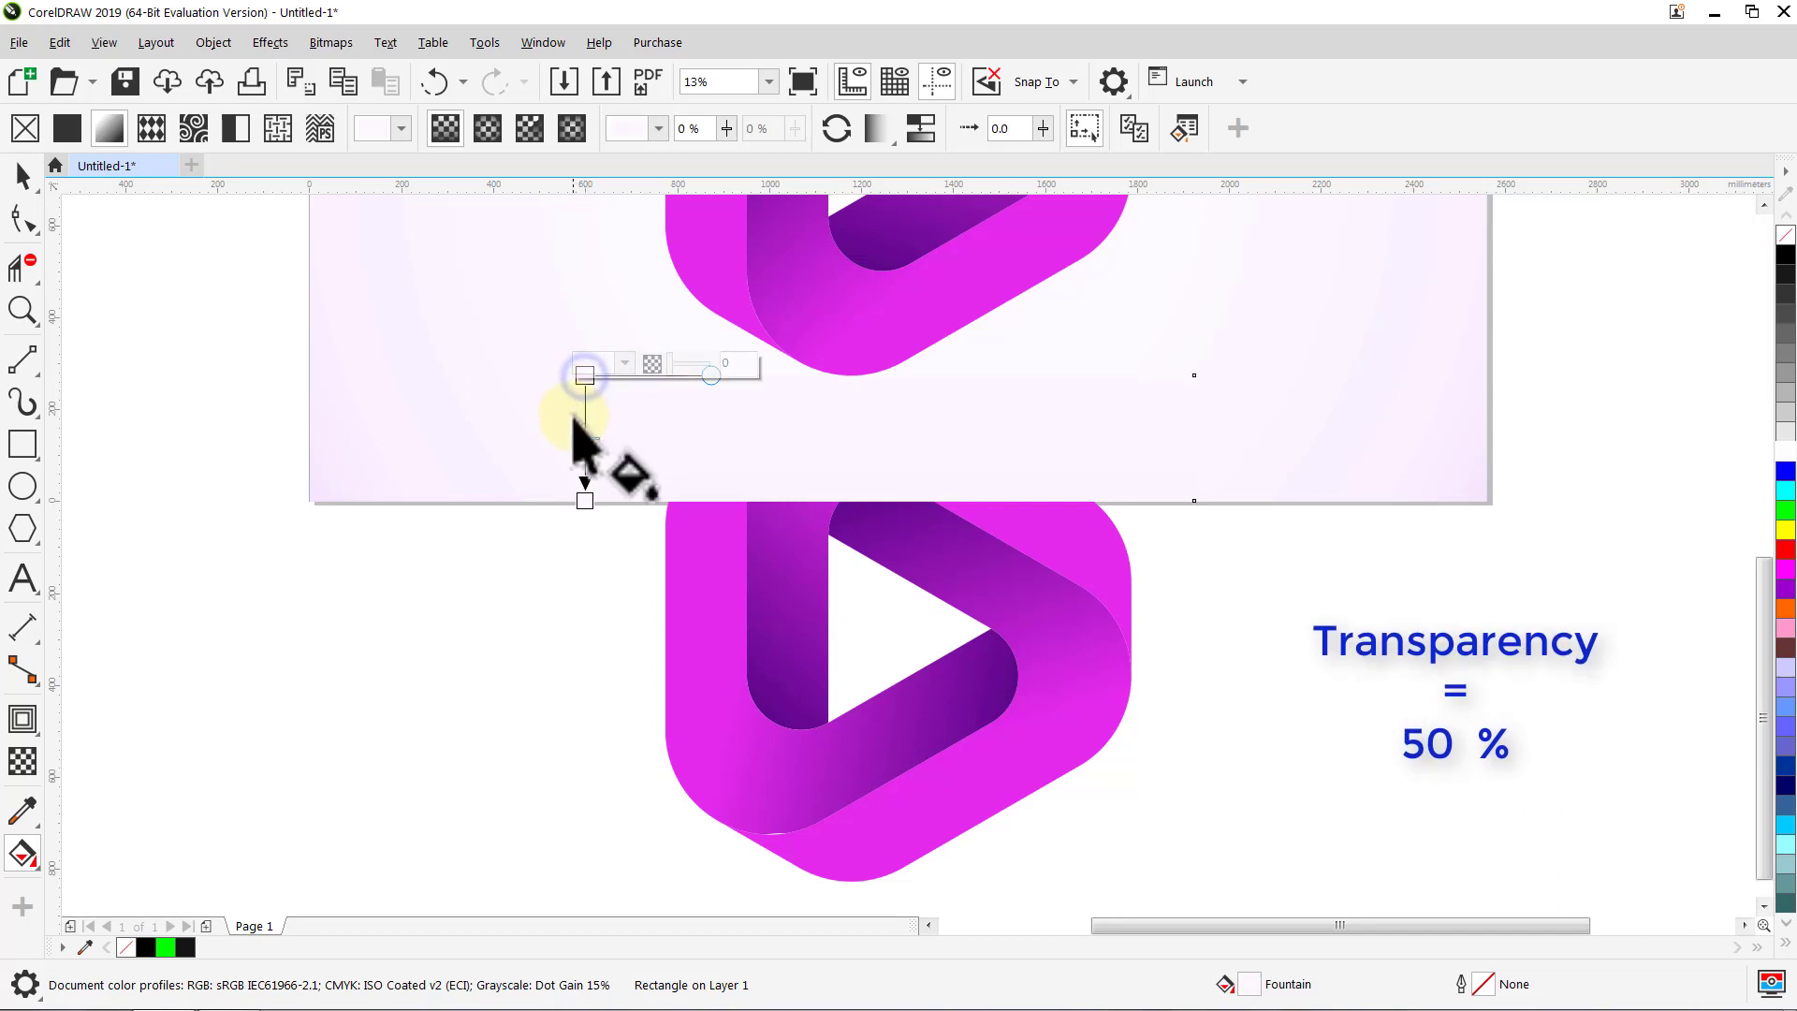
double_click(739, 363)
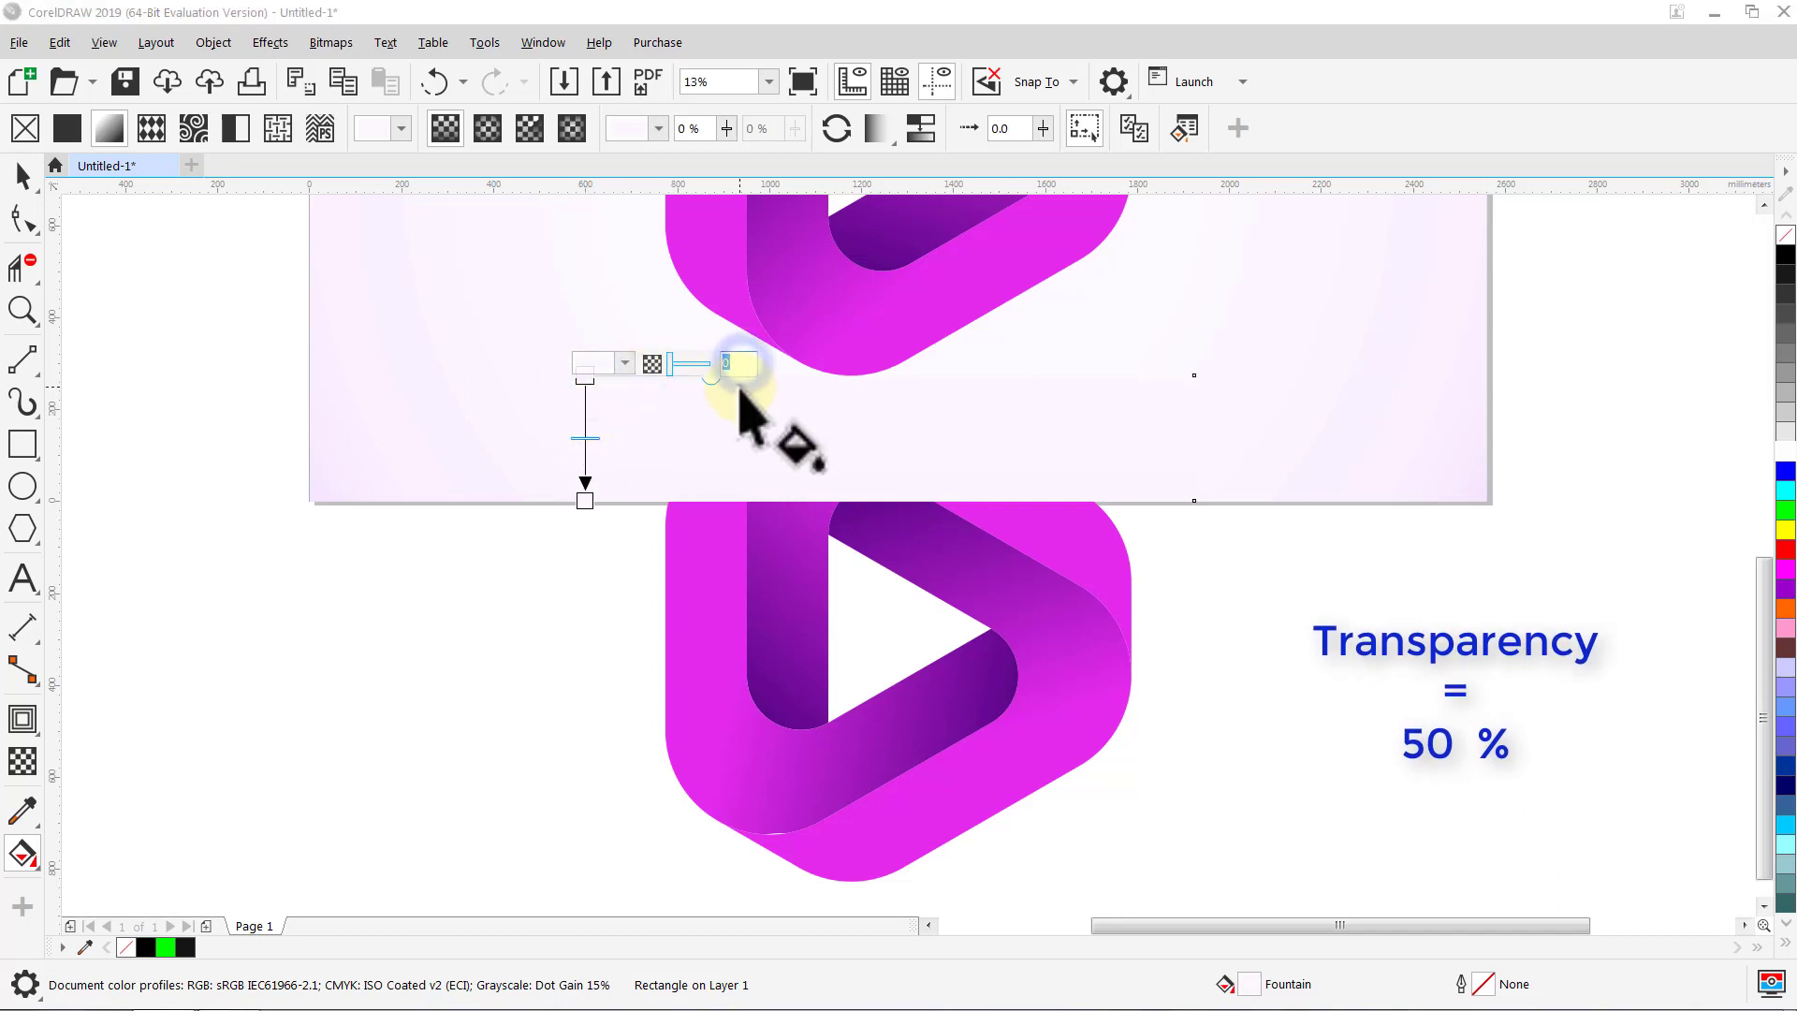
key(Return)
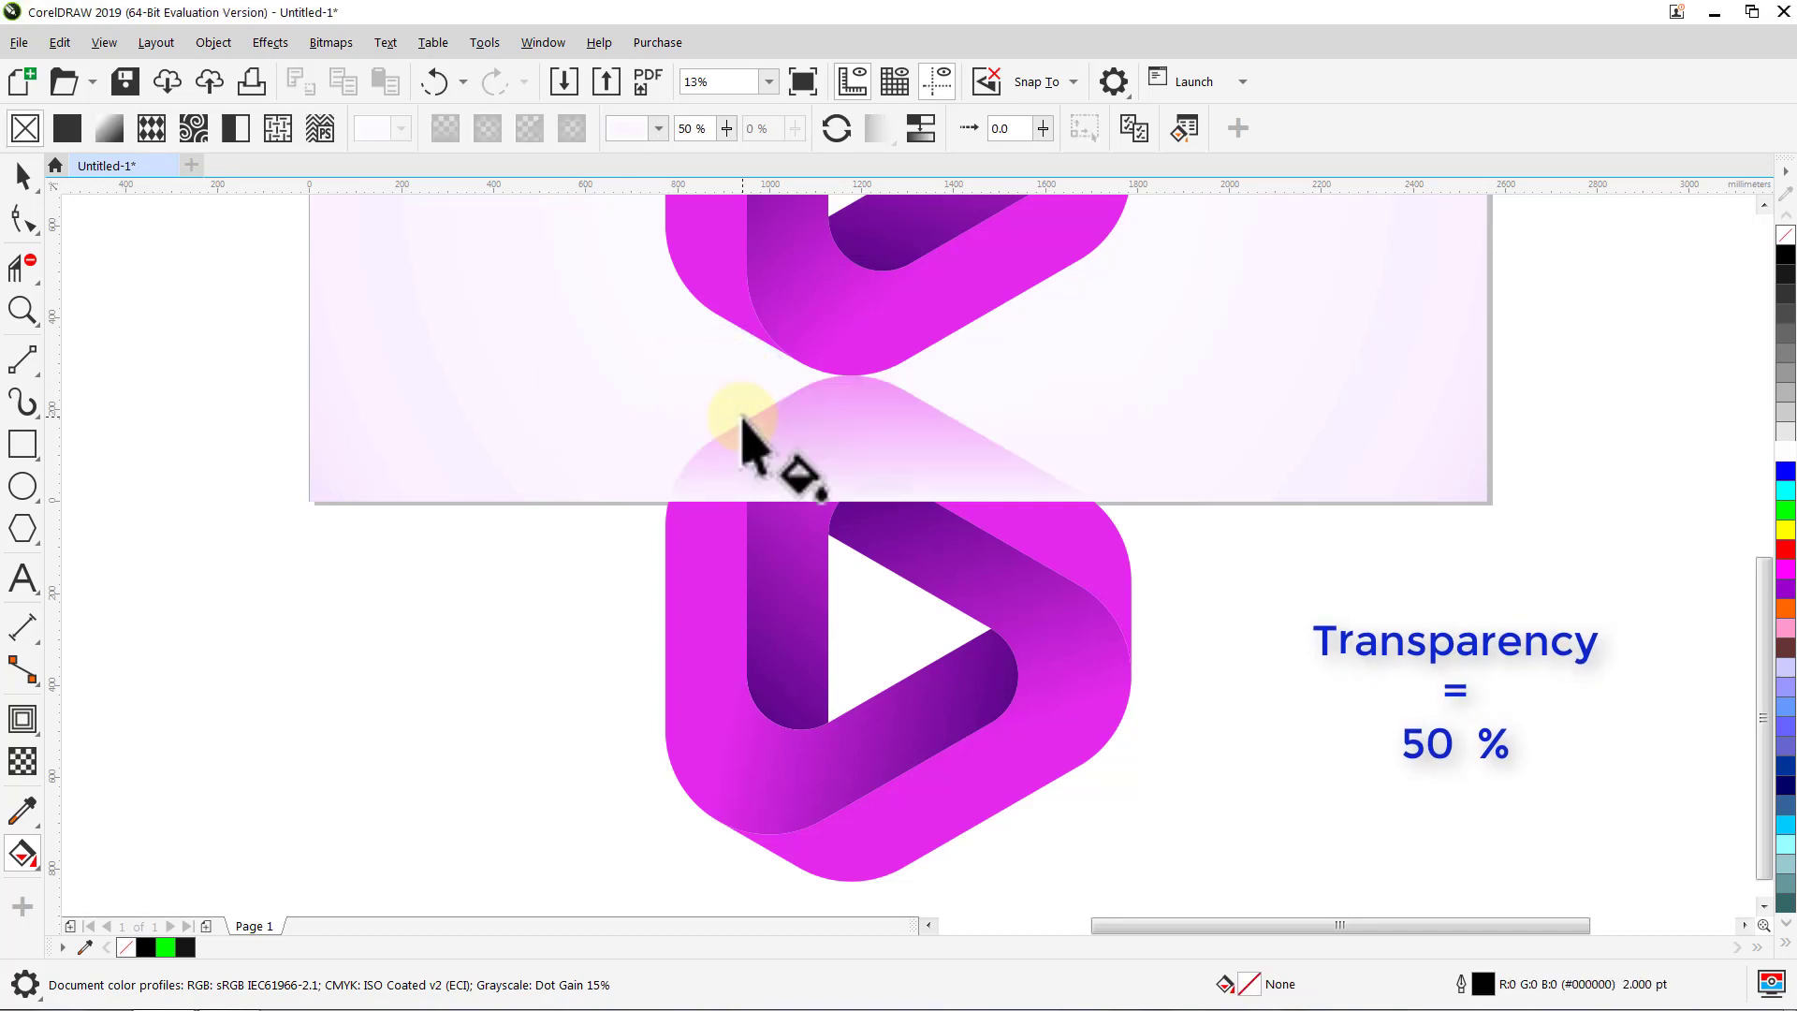
key(space)
key(Escape)
click(215, 451)
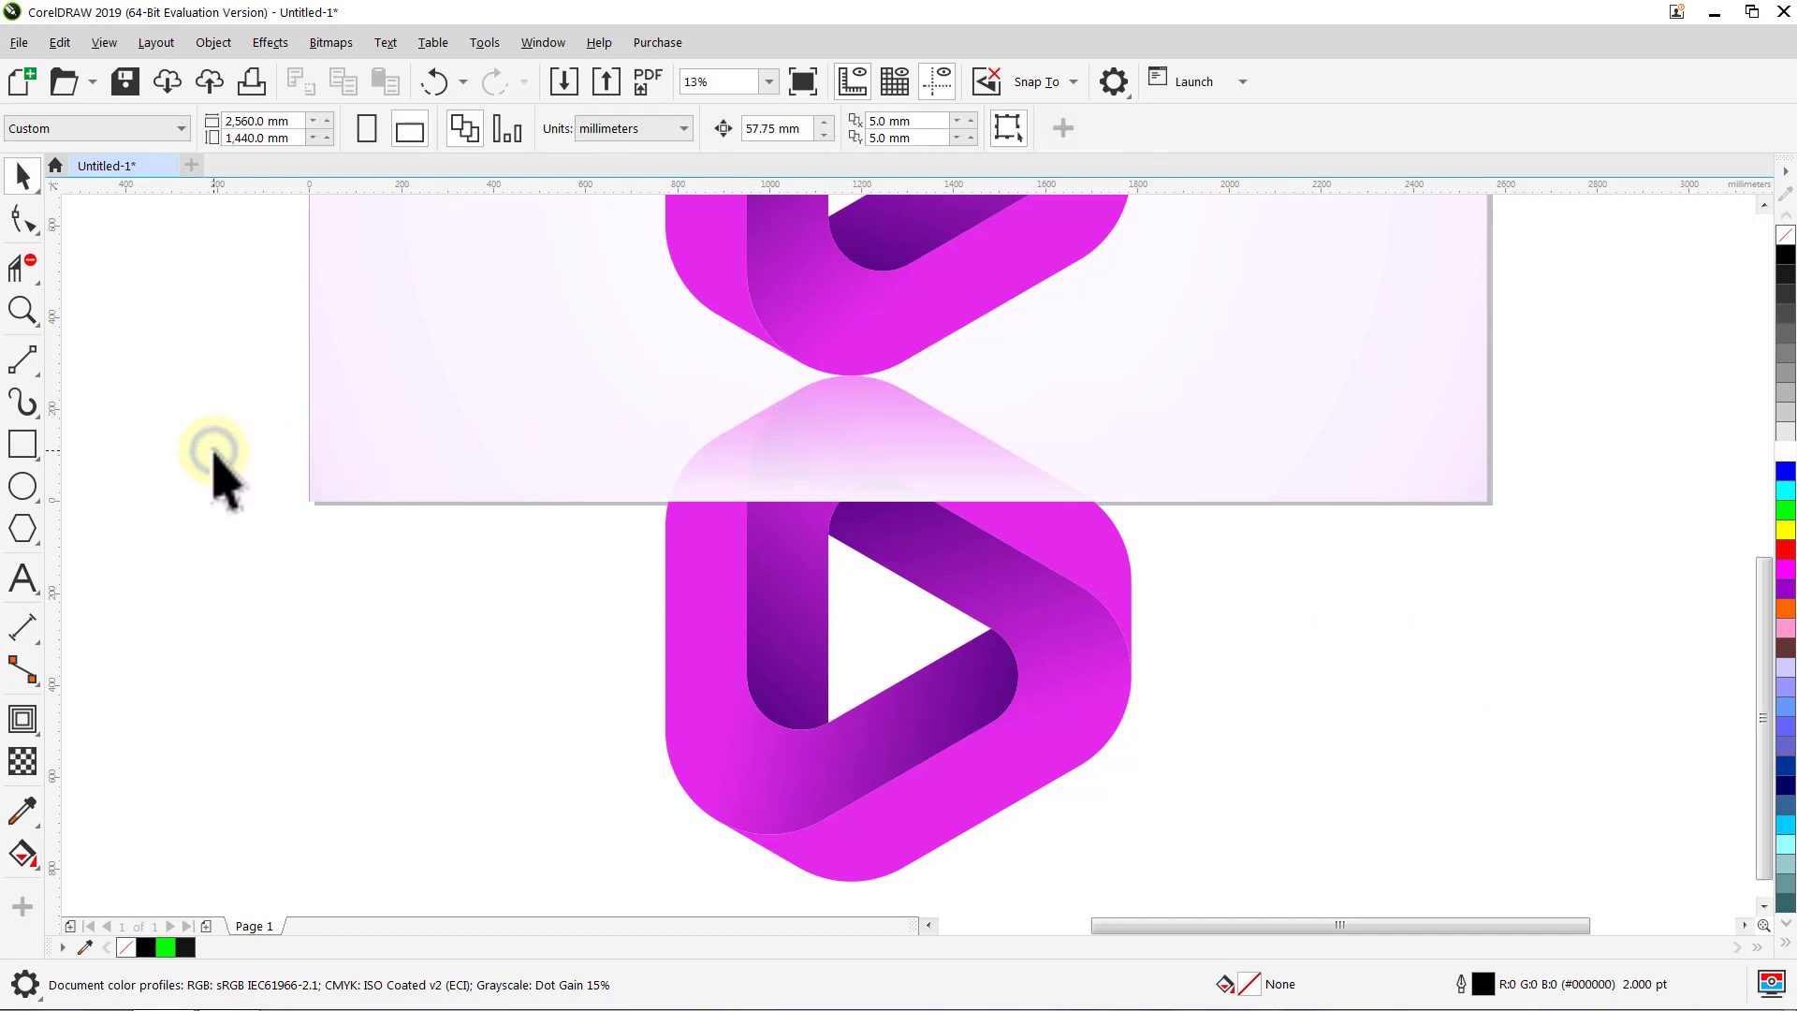
Step: Group the gradient rectangle with the mirrored logo, then clear the selection
click(610, 465)
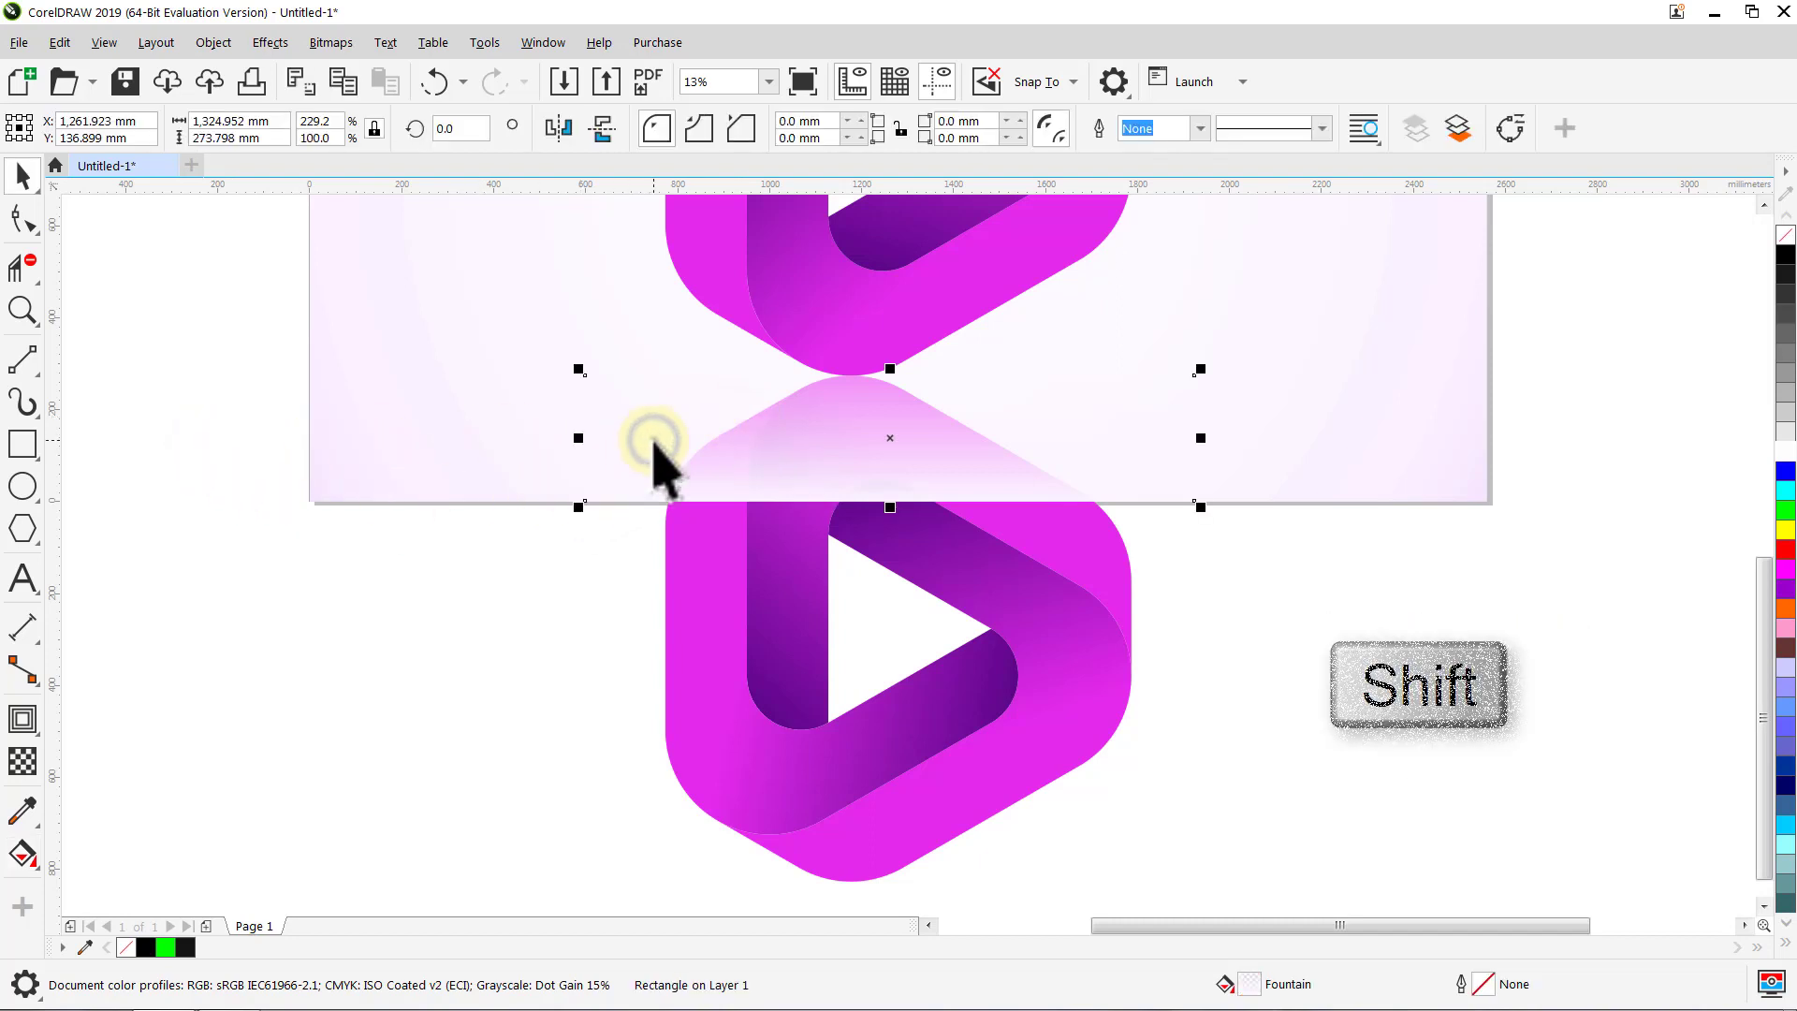
shift+click(703, 666)
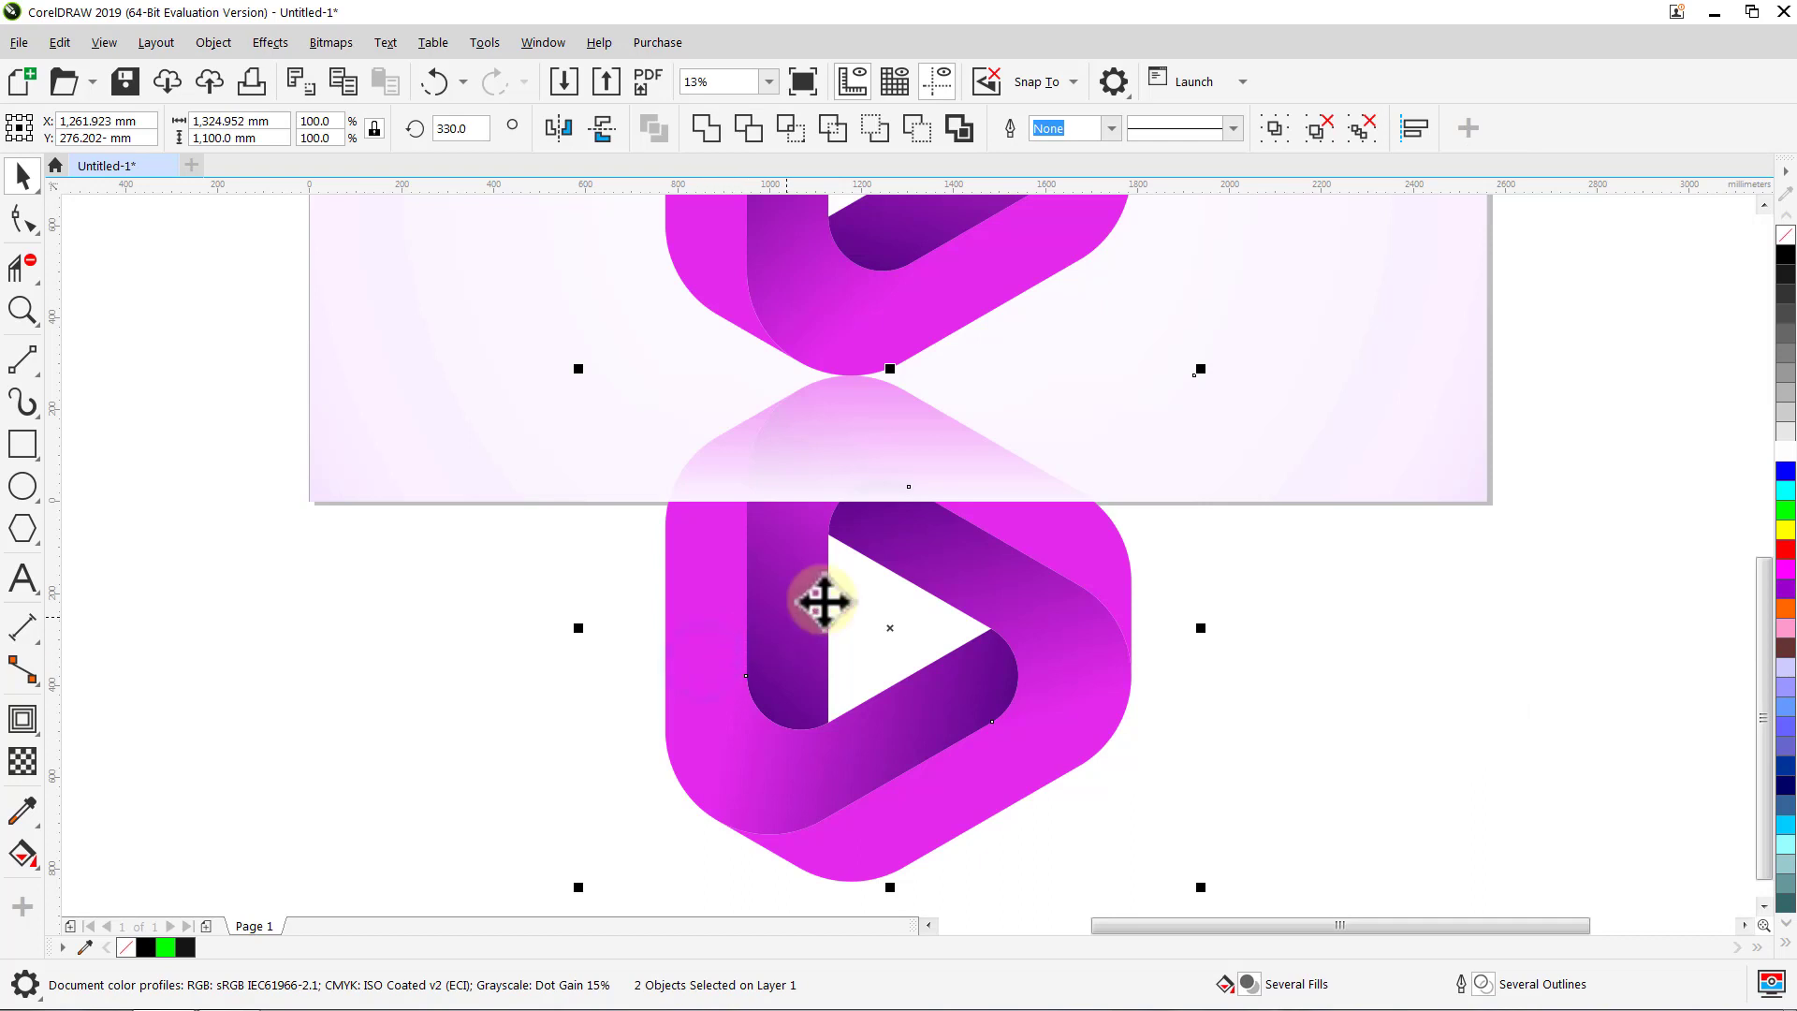
click(1273, 128)
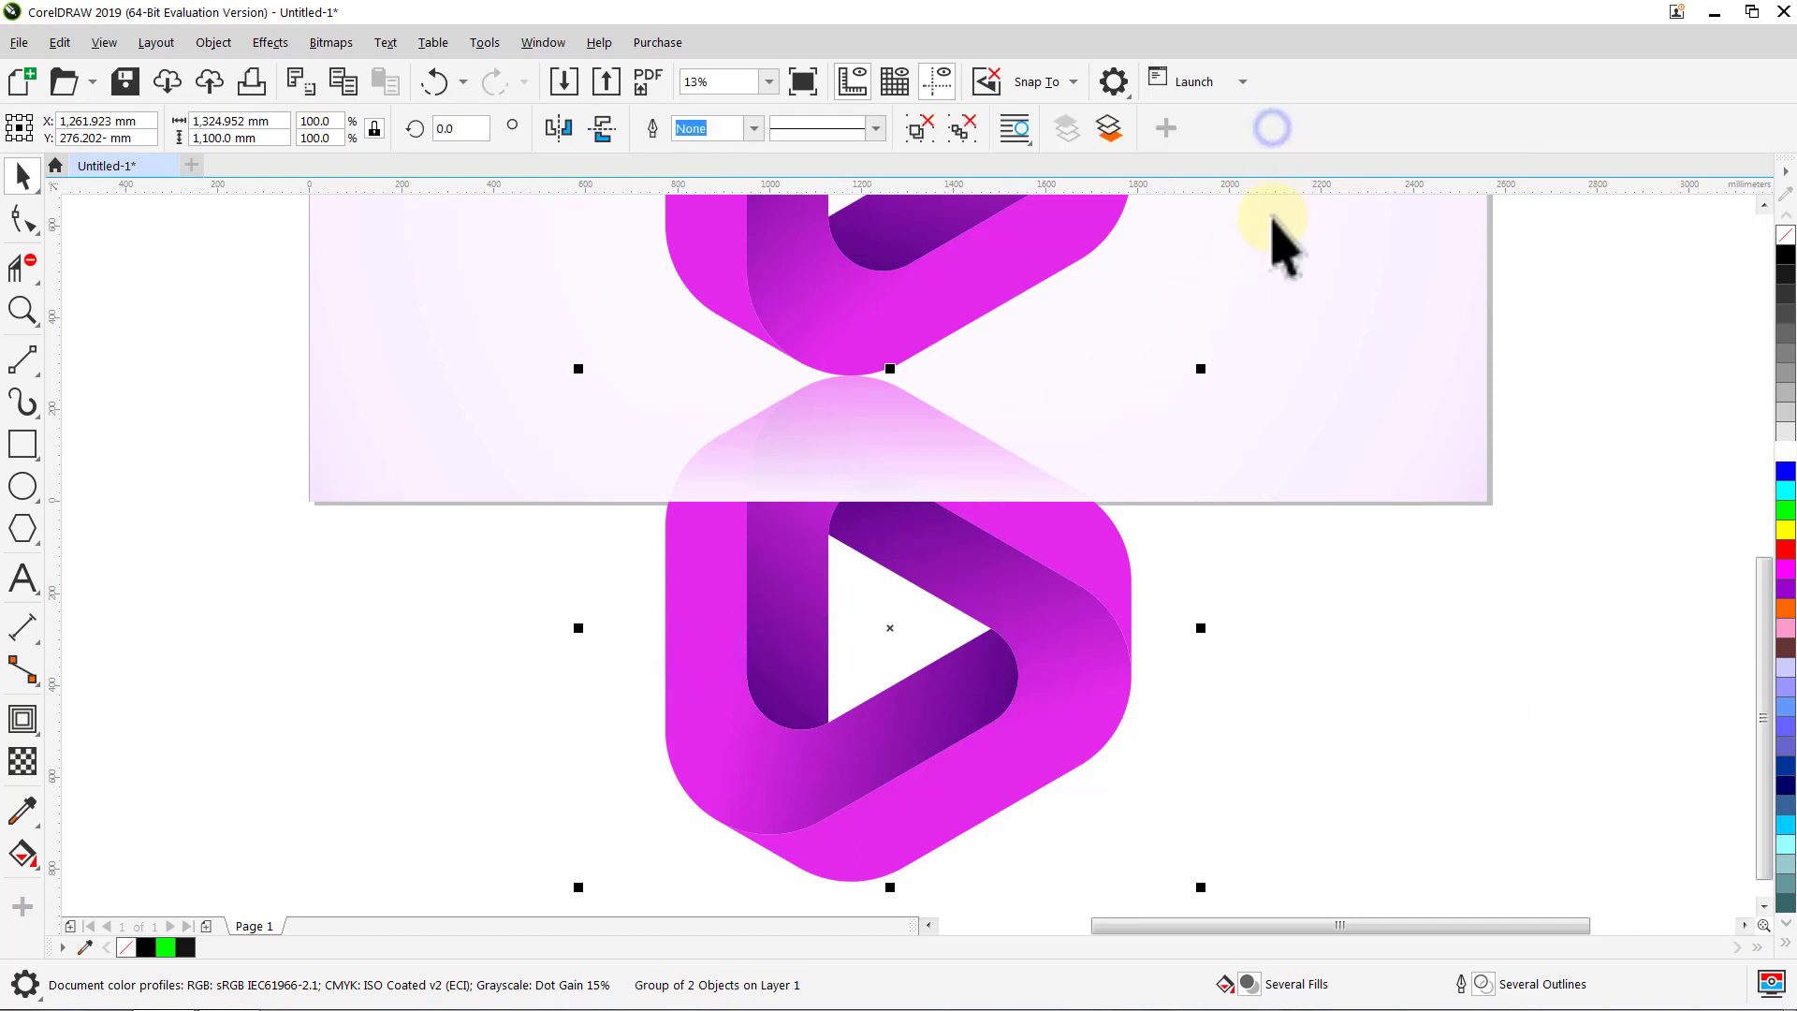
click(1288, 285)
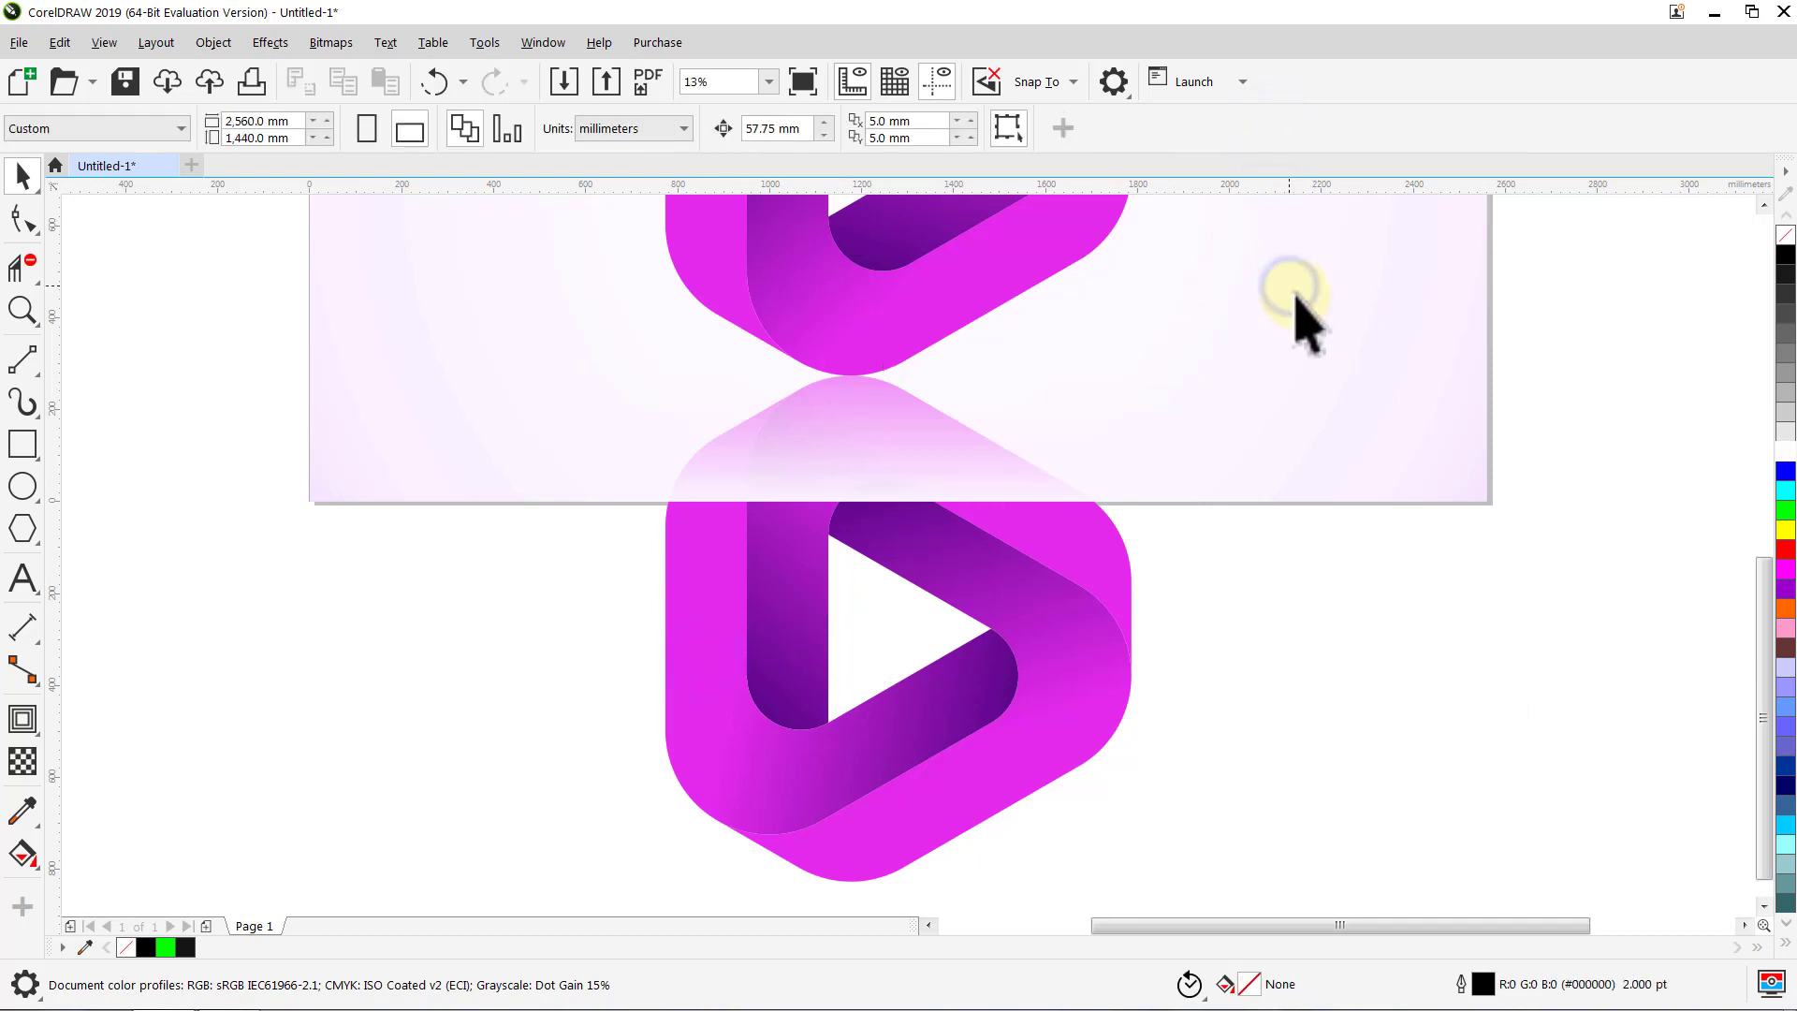
Step: Unlock the large background rectangle
right_click(1400, 313)
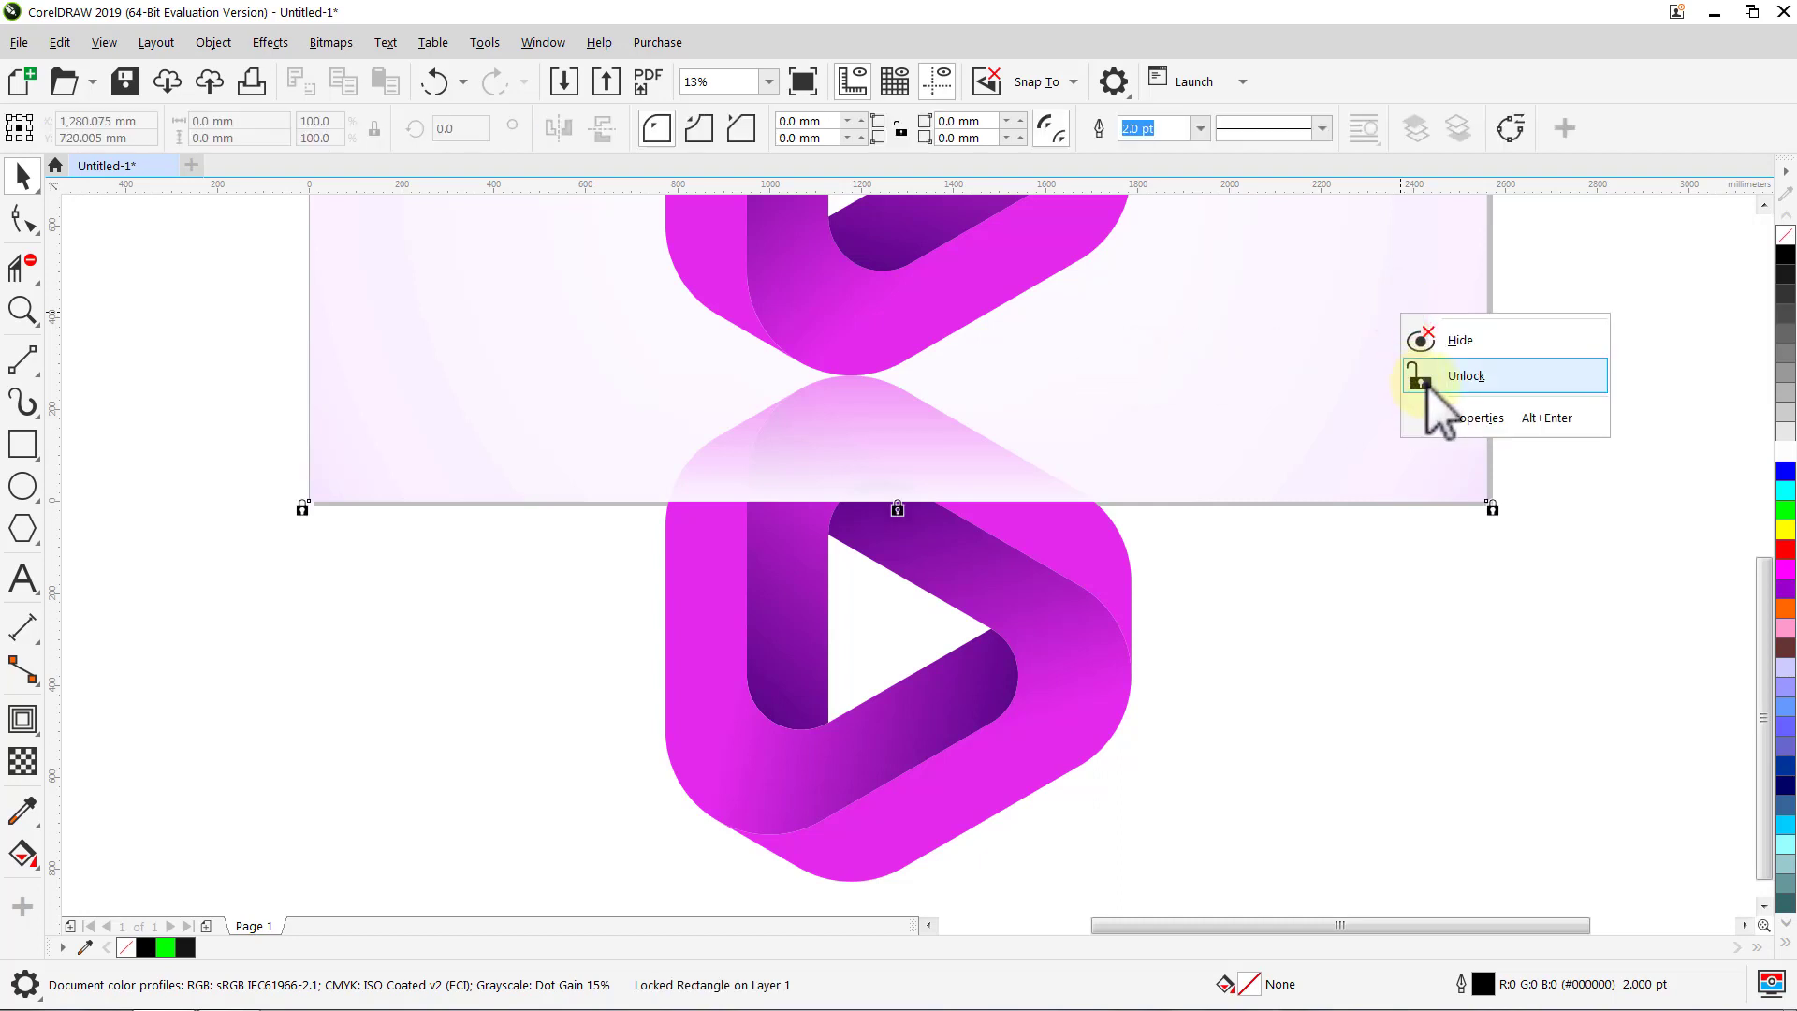
click(1428, 379)
click(1582, 416)
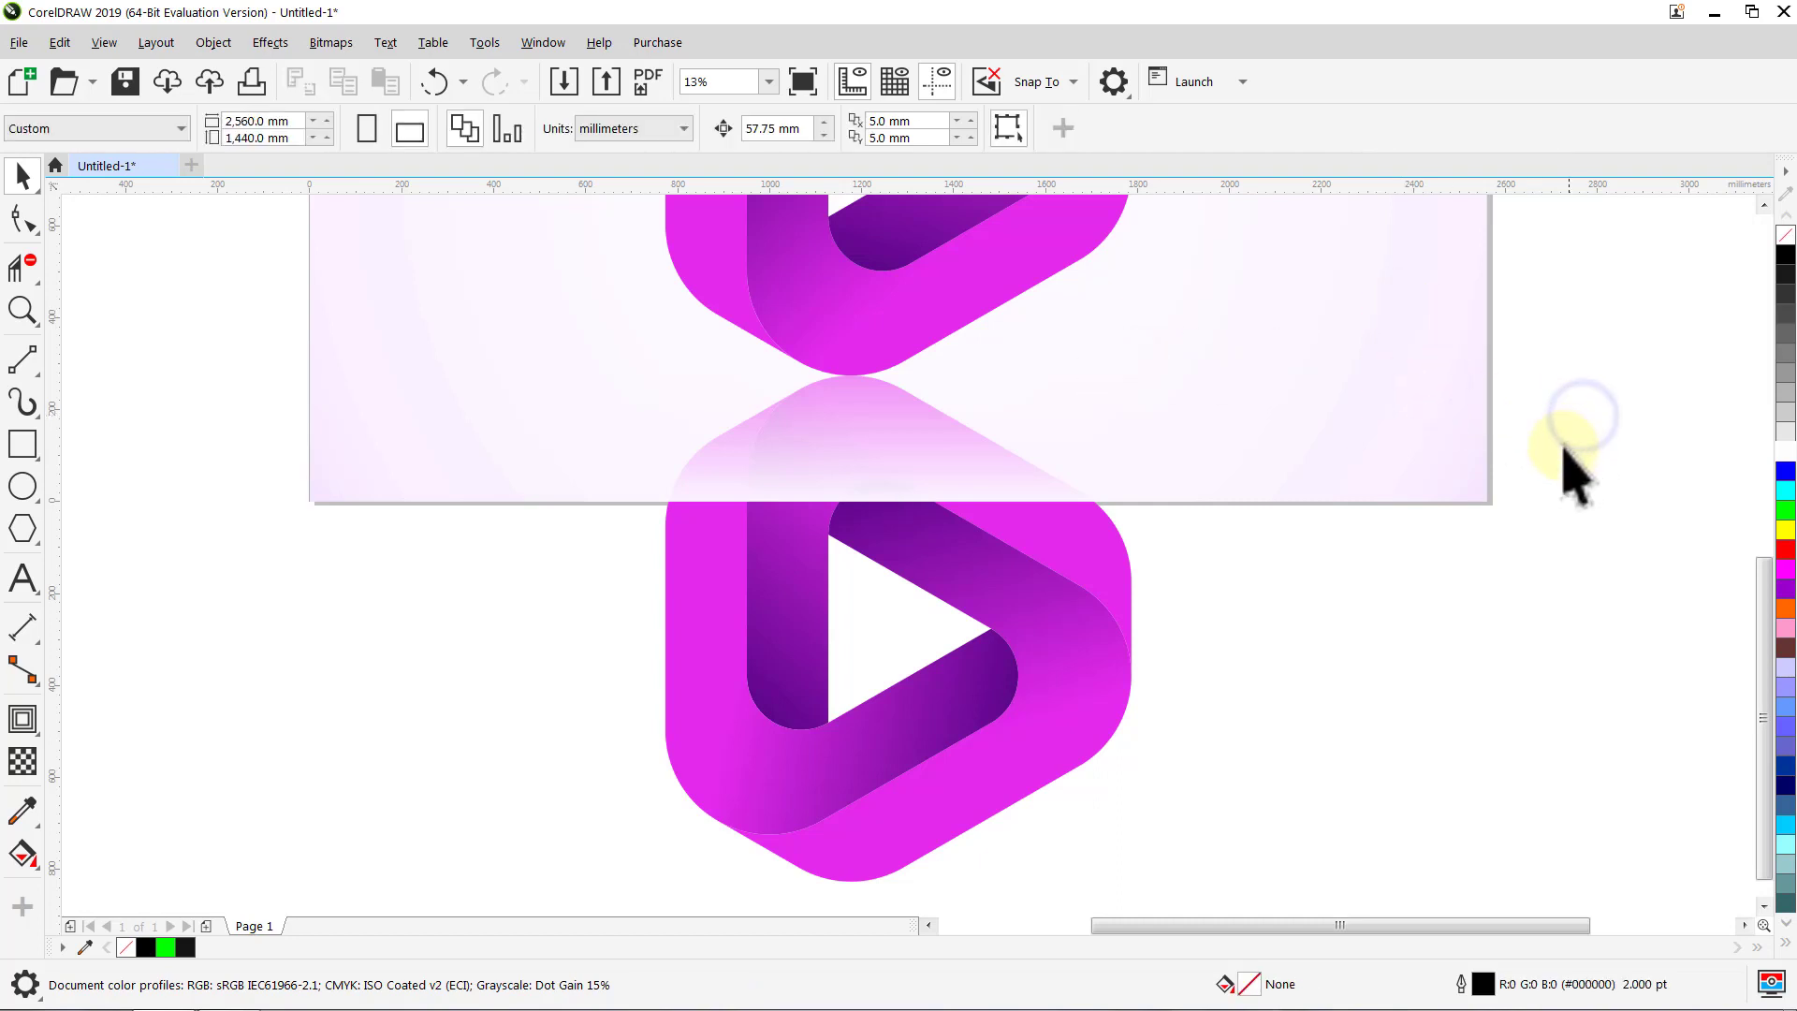
Step: PowerClip the mirrored logo and gradient rectangle group inside the background rectangle
click(722, 658)
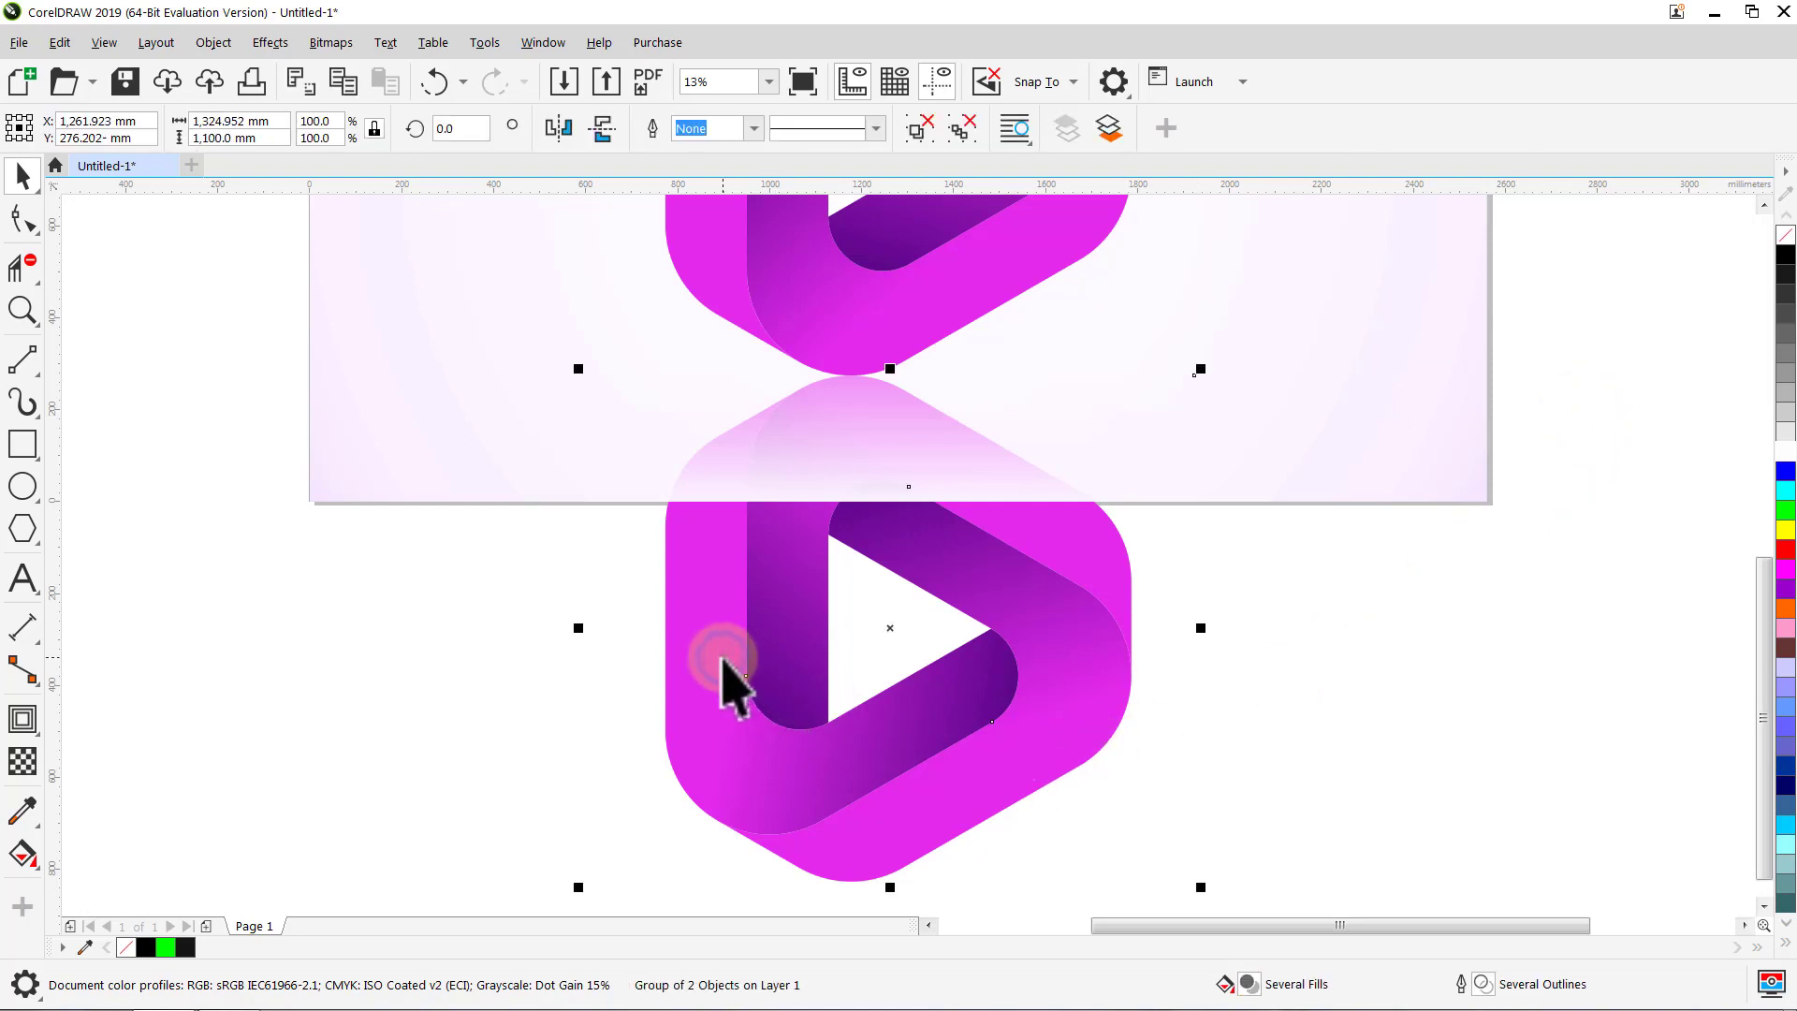
right_click(722, 660)
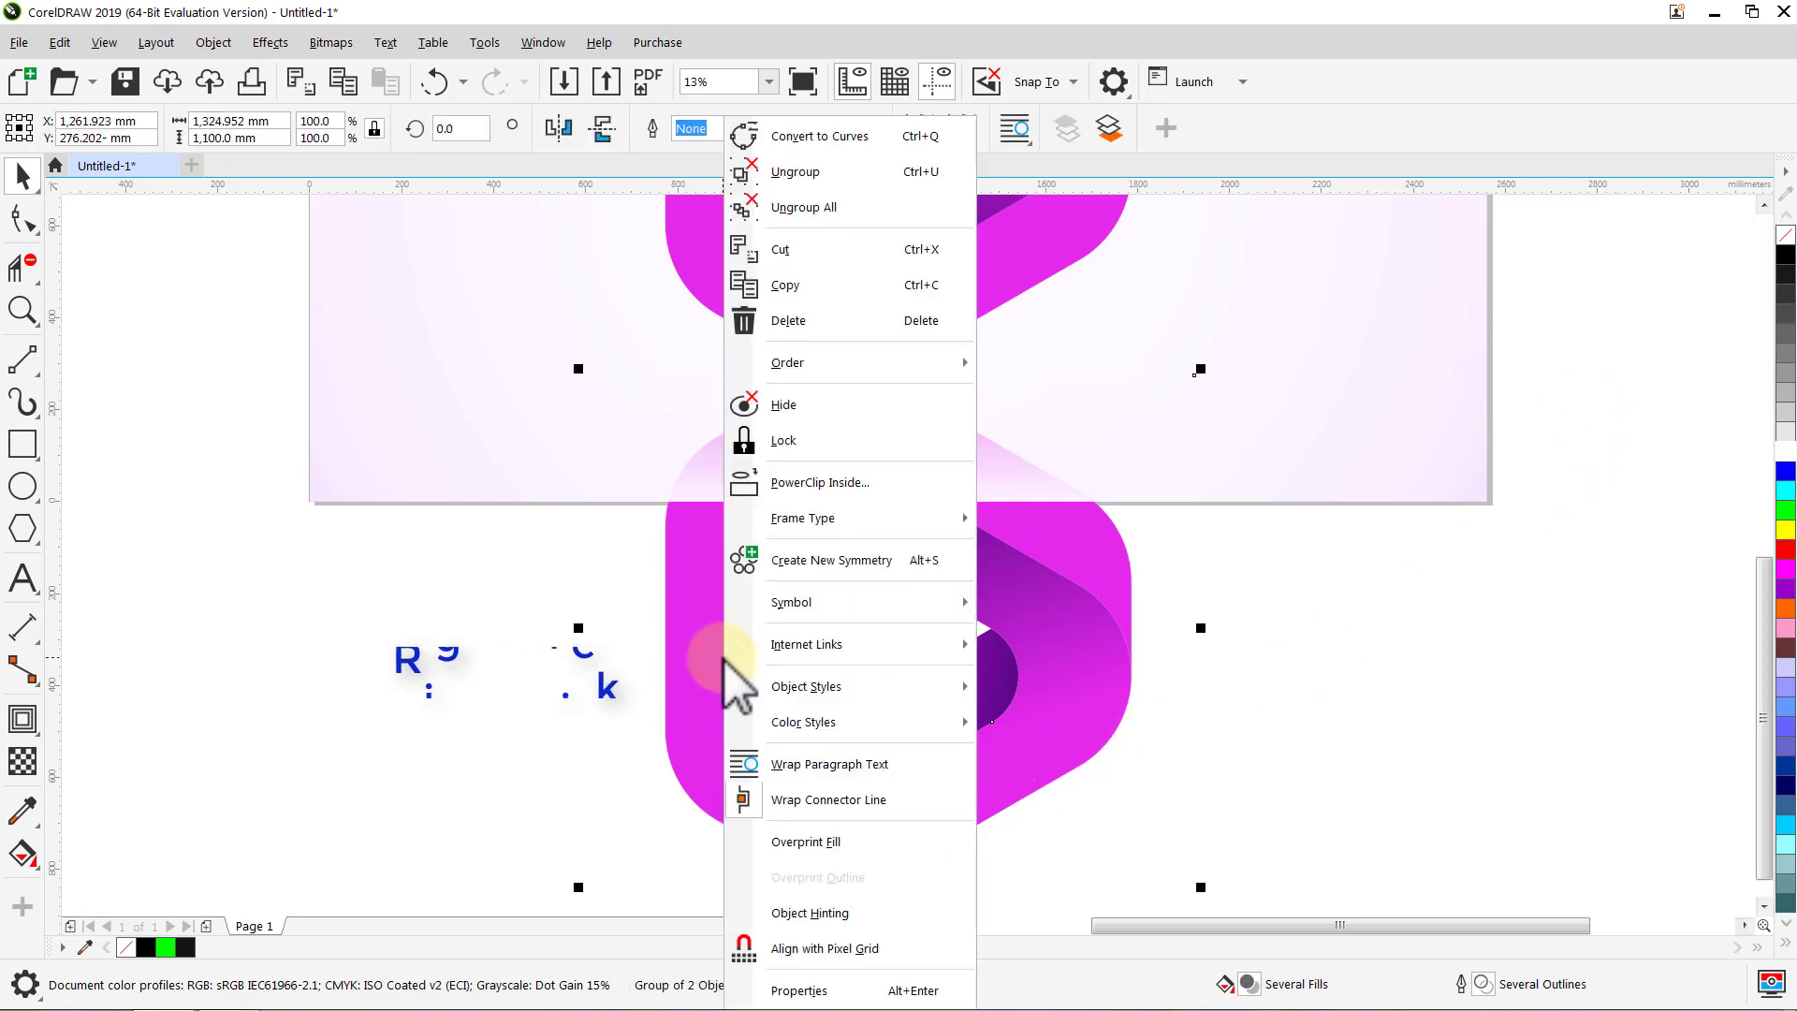
click(790, 483)
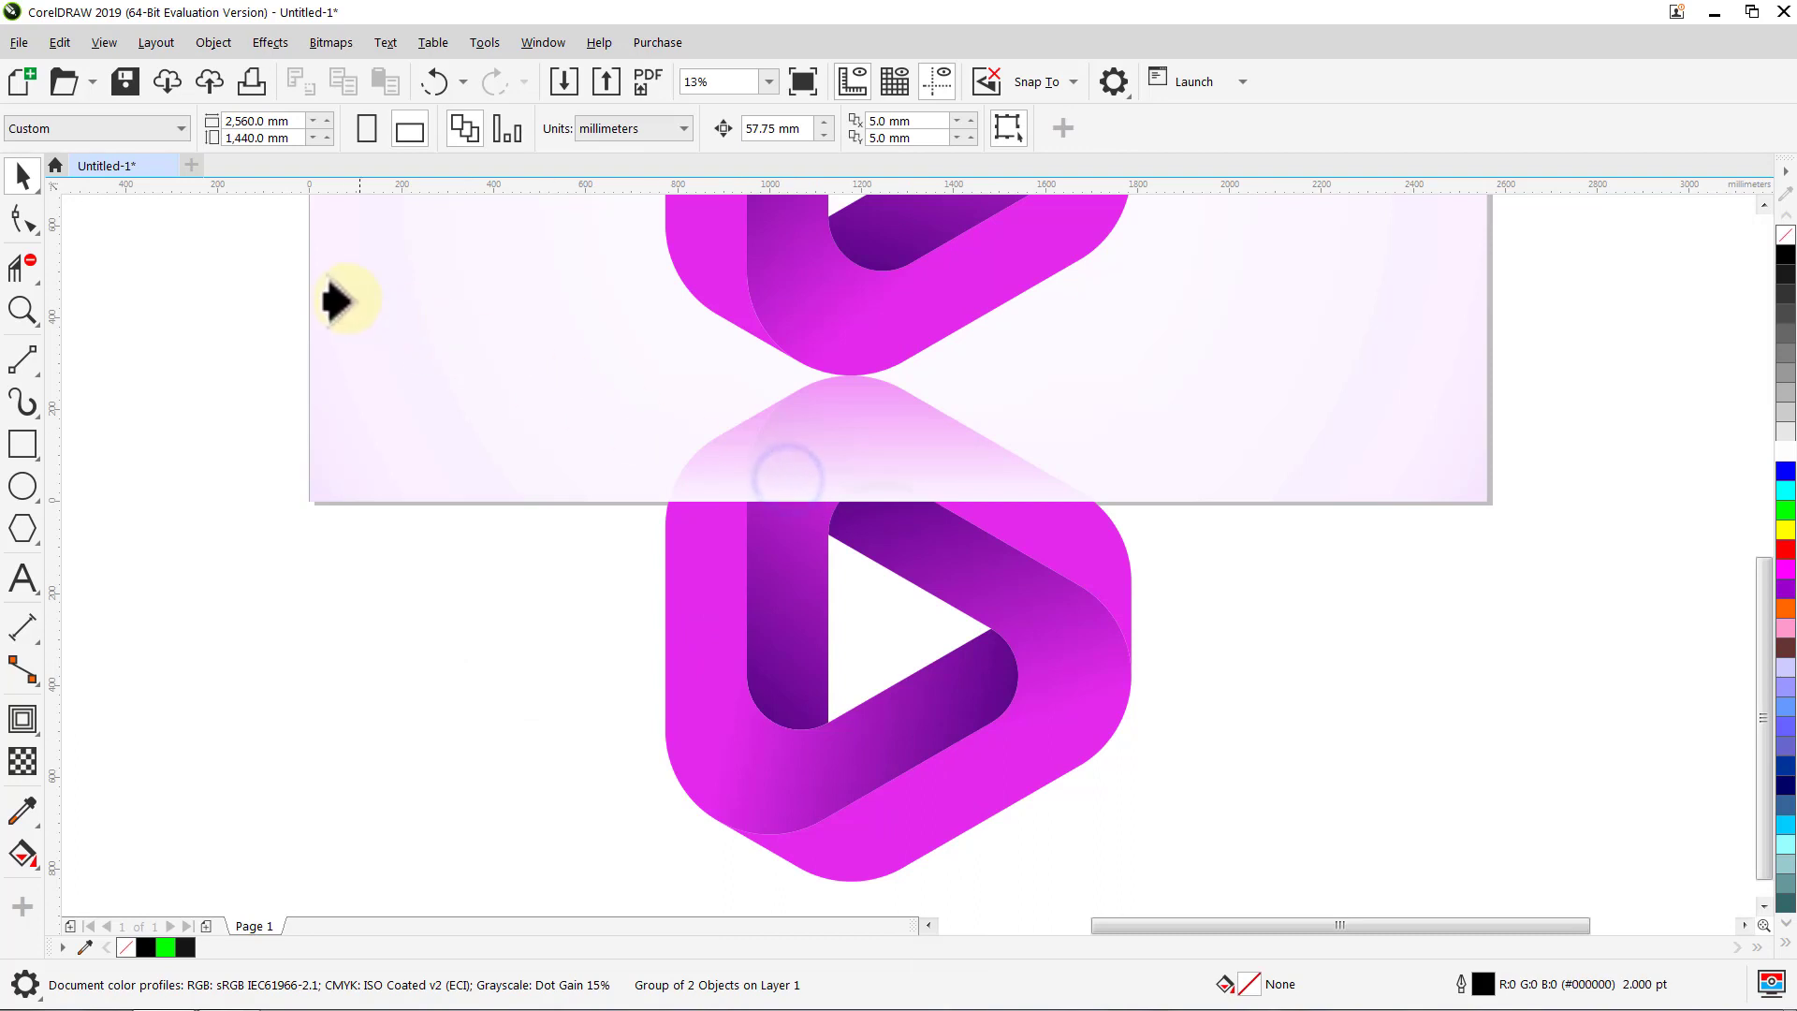
click(338, 286)
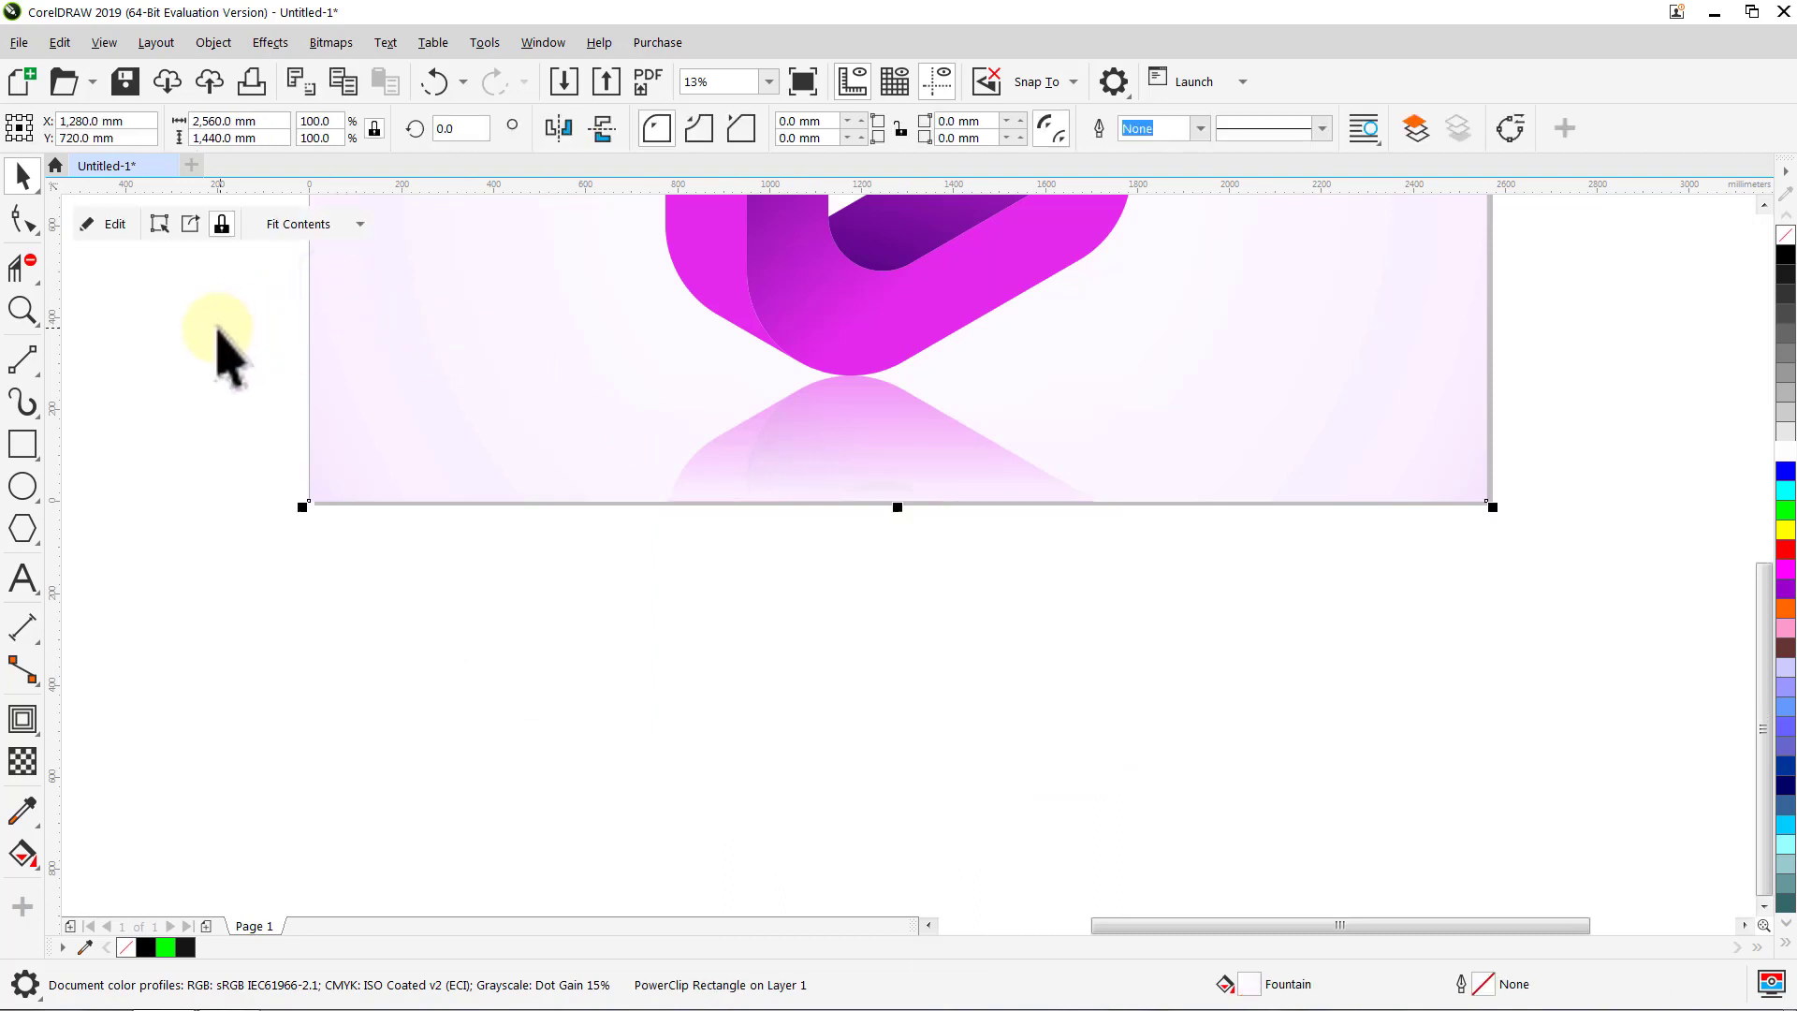
click(217, 329)
Step: Draw an ellipse about 838 × 259 mm centred on the point where the logo meets its reflection
drag(655, 416, 595, 522)
scroll(697, 636, up, 2)
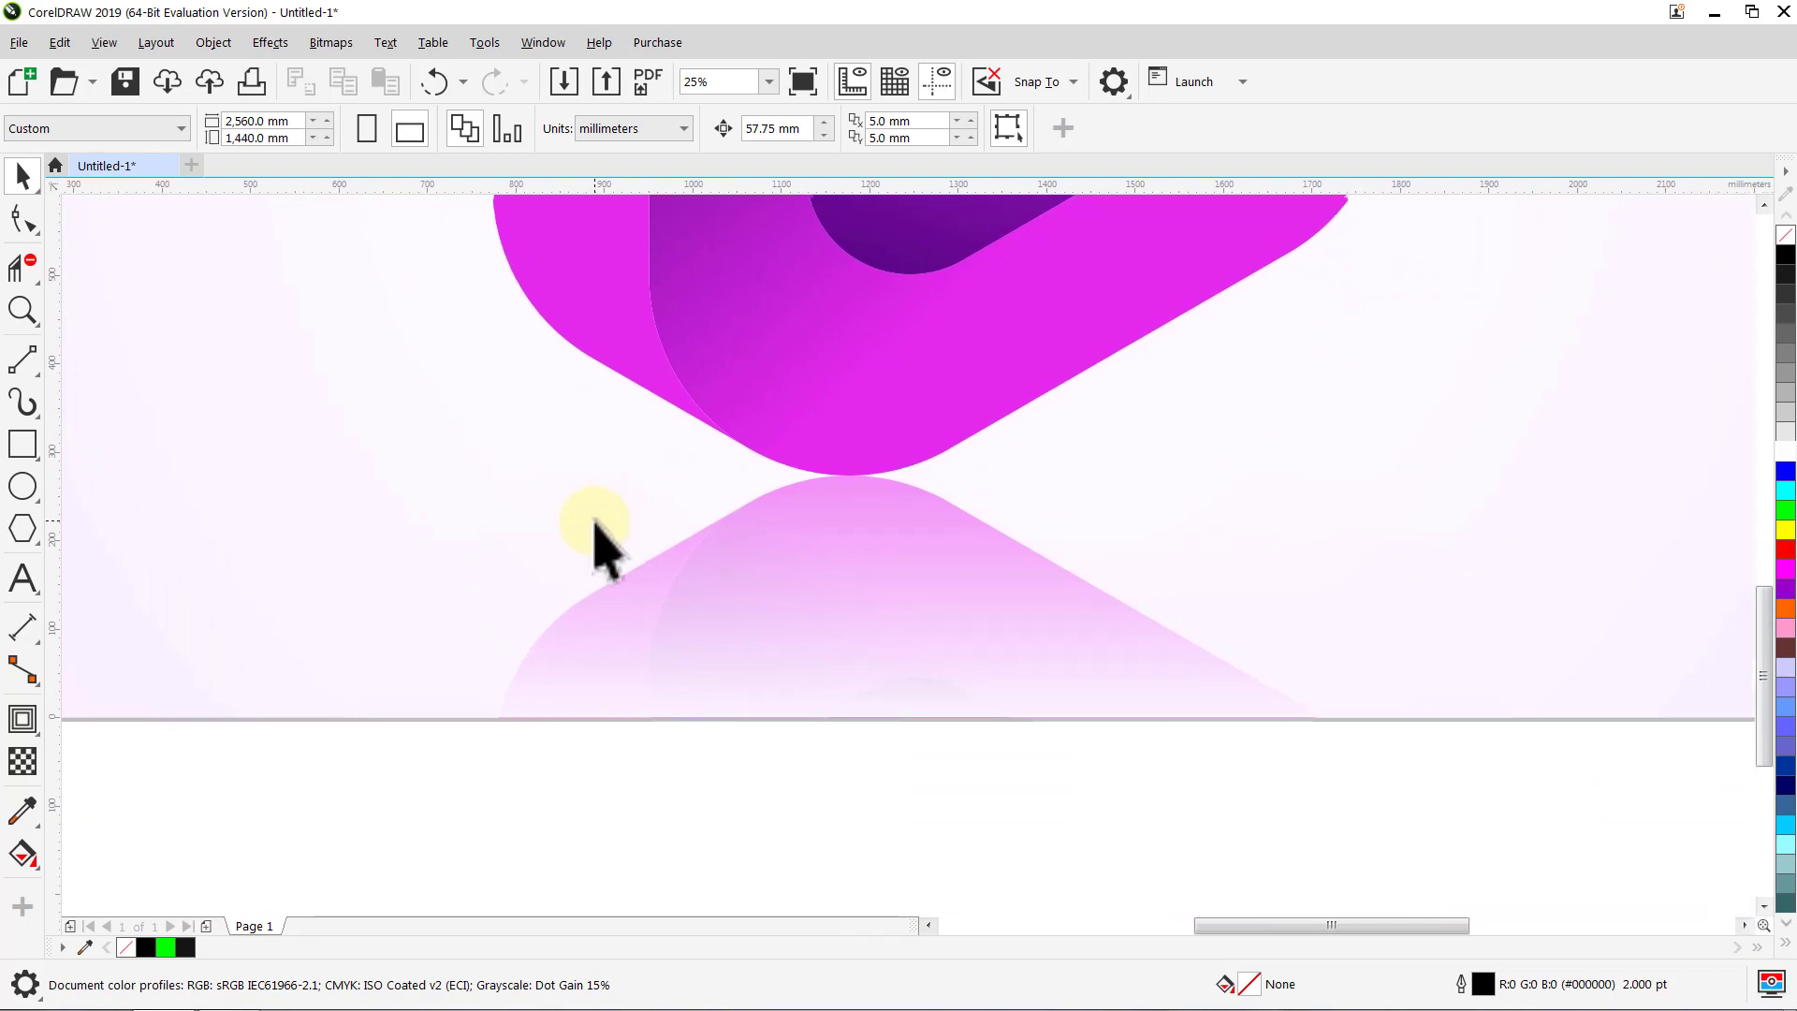
click(23, 491)
key(shift)
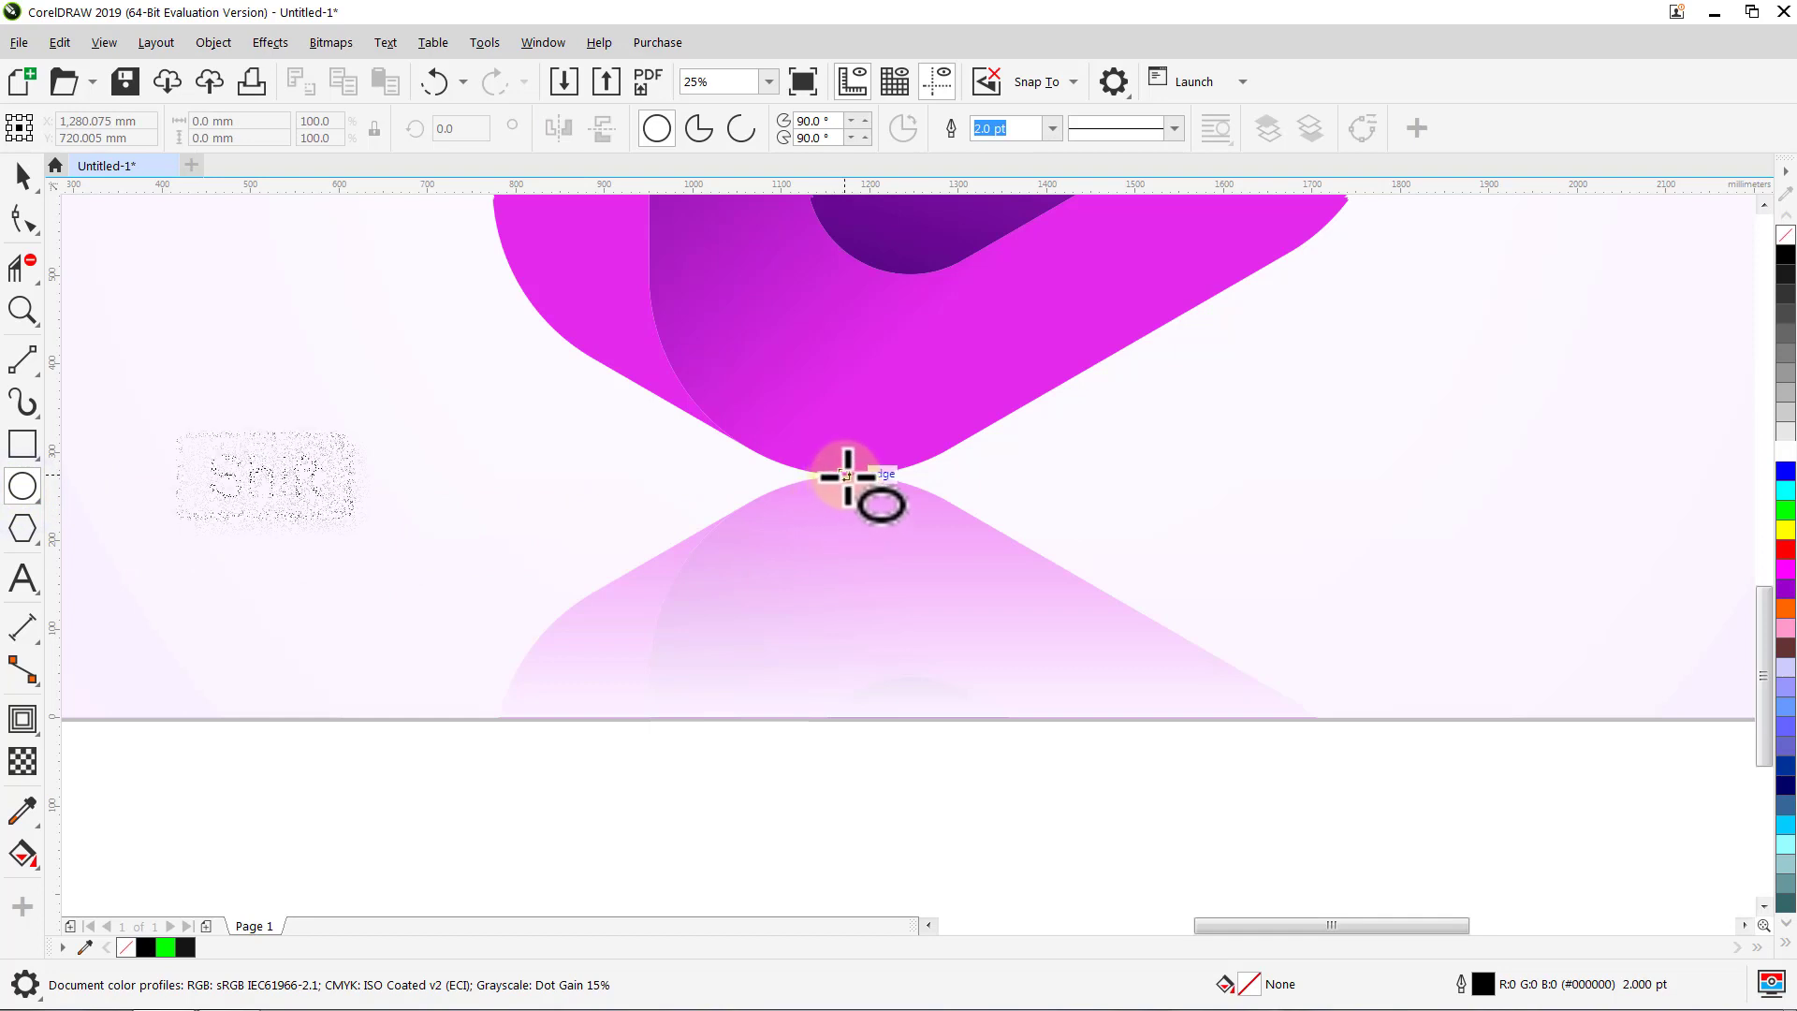
drag(849, 475, 1223, 593)
key(space)
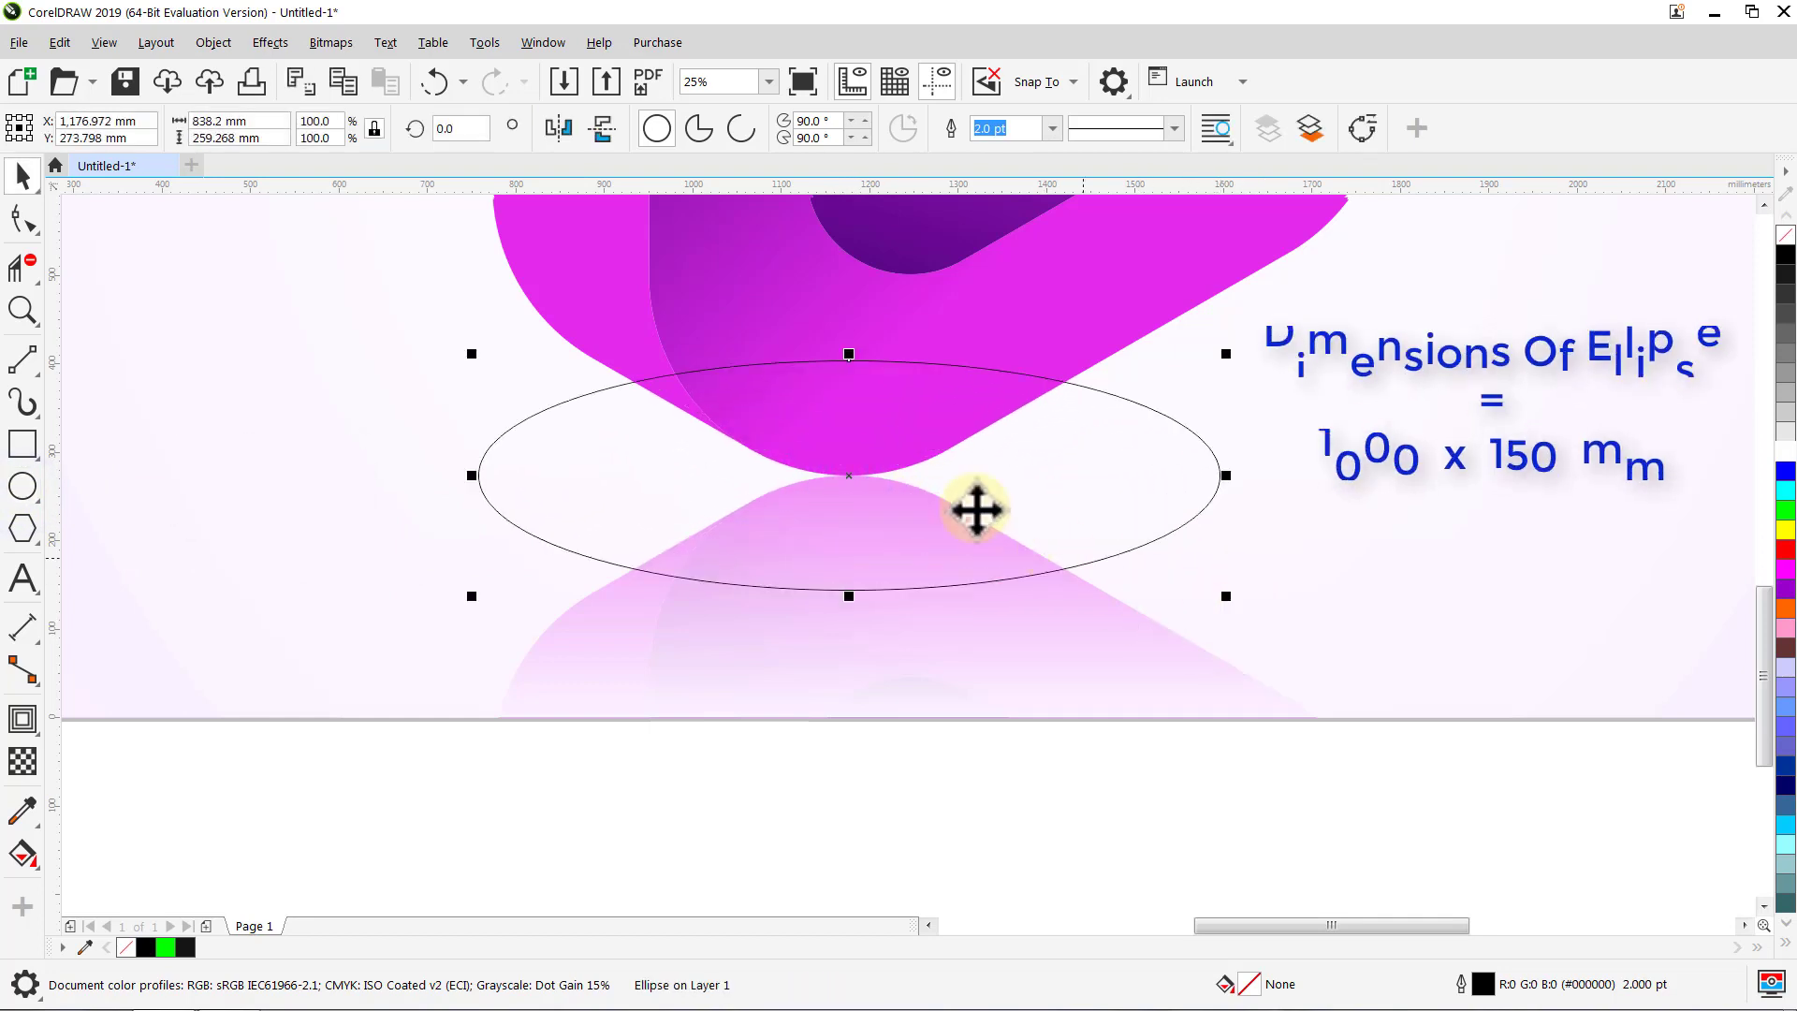
Step: Resize the ellipse to 1,000 mm wide and 150 mm high with the aspect ratio unlocked
click(372, 131)
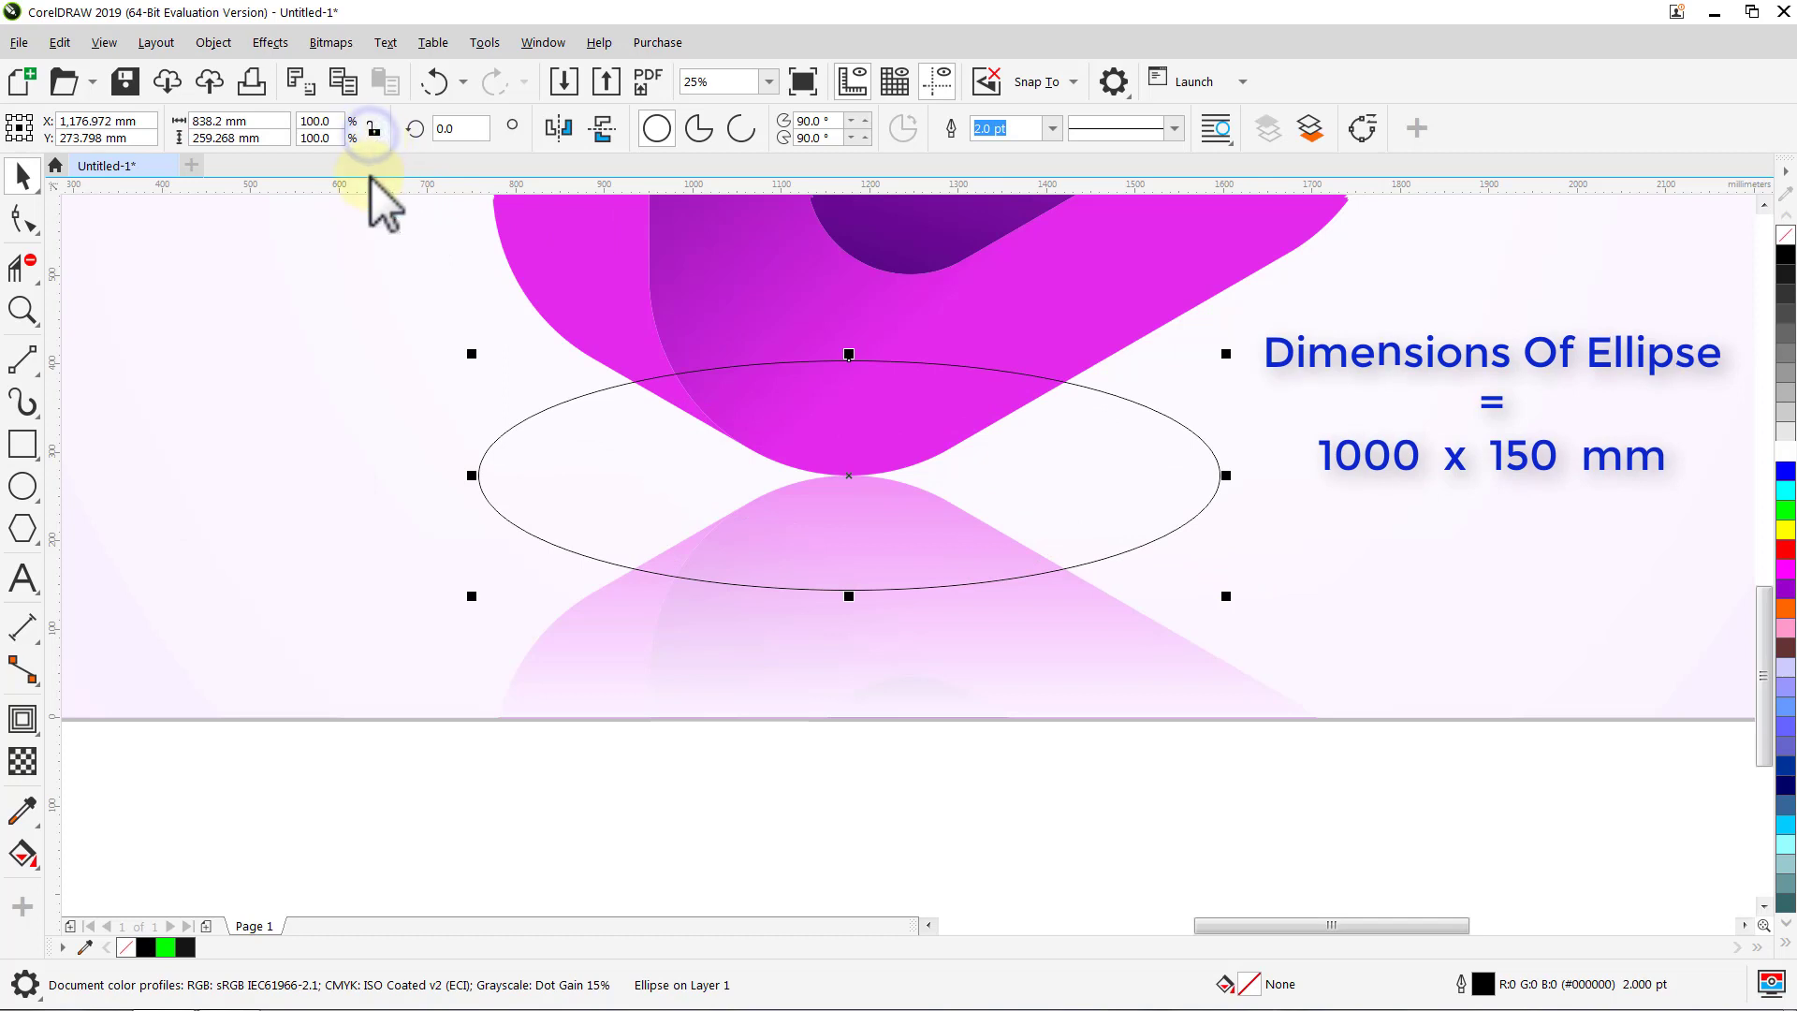
drag(207, 122, 188, 181)
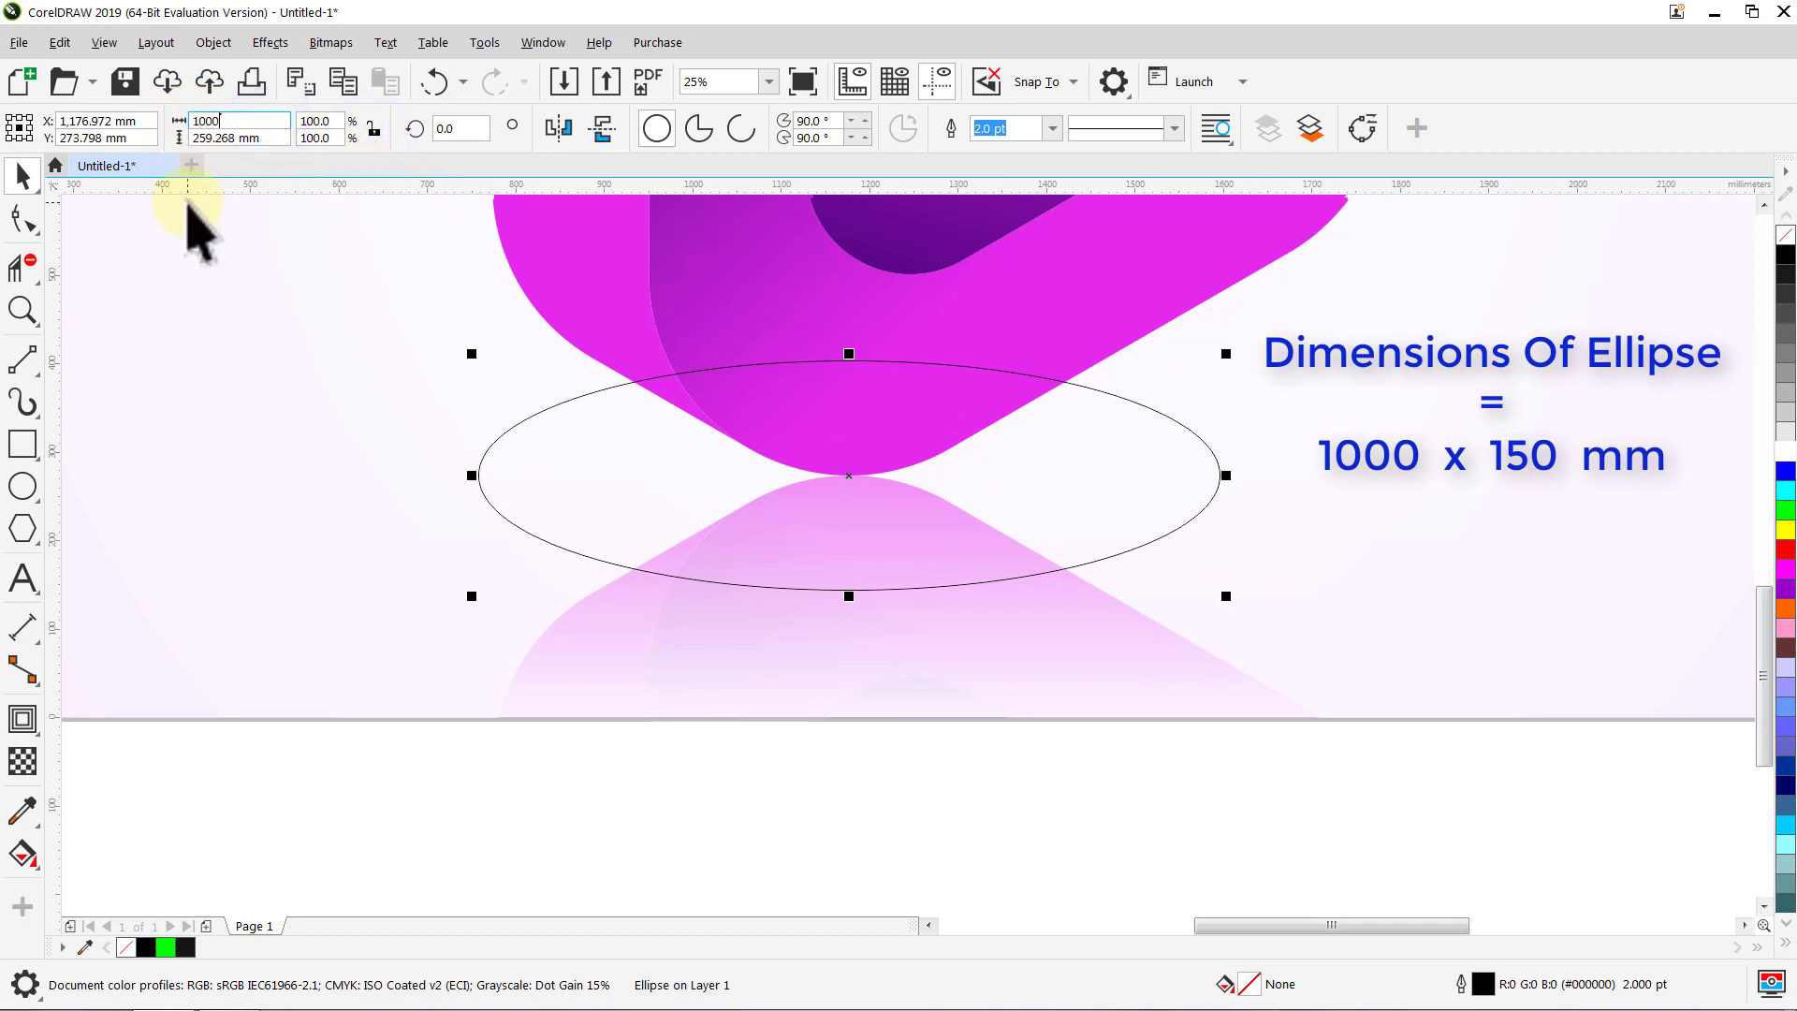
key(Return)
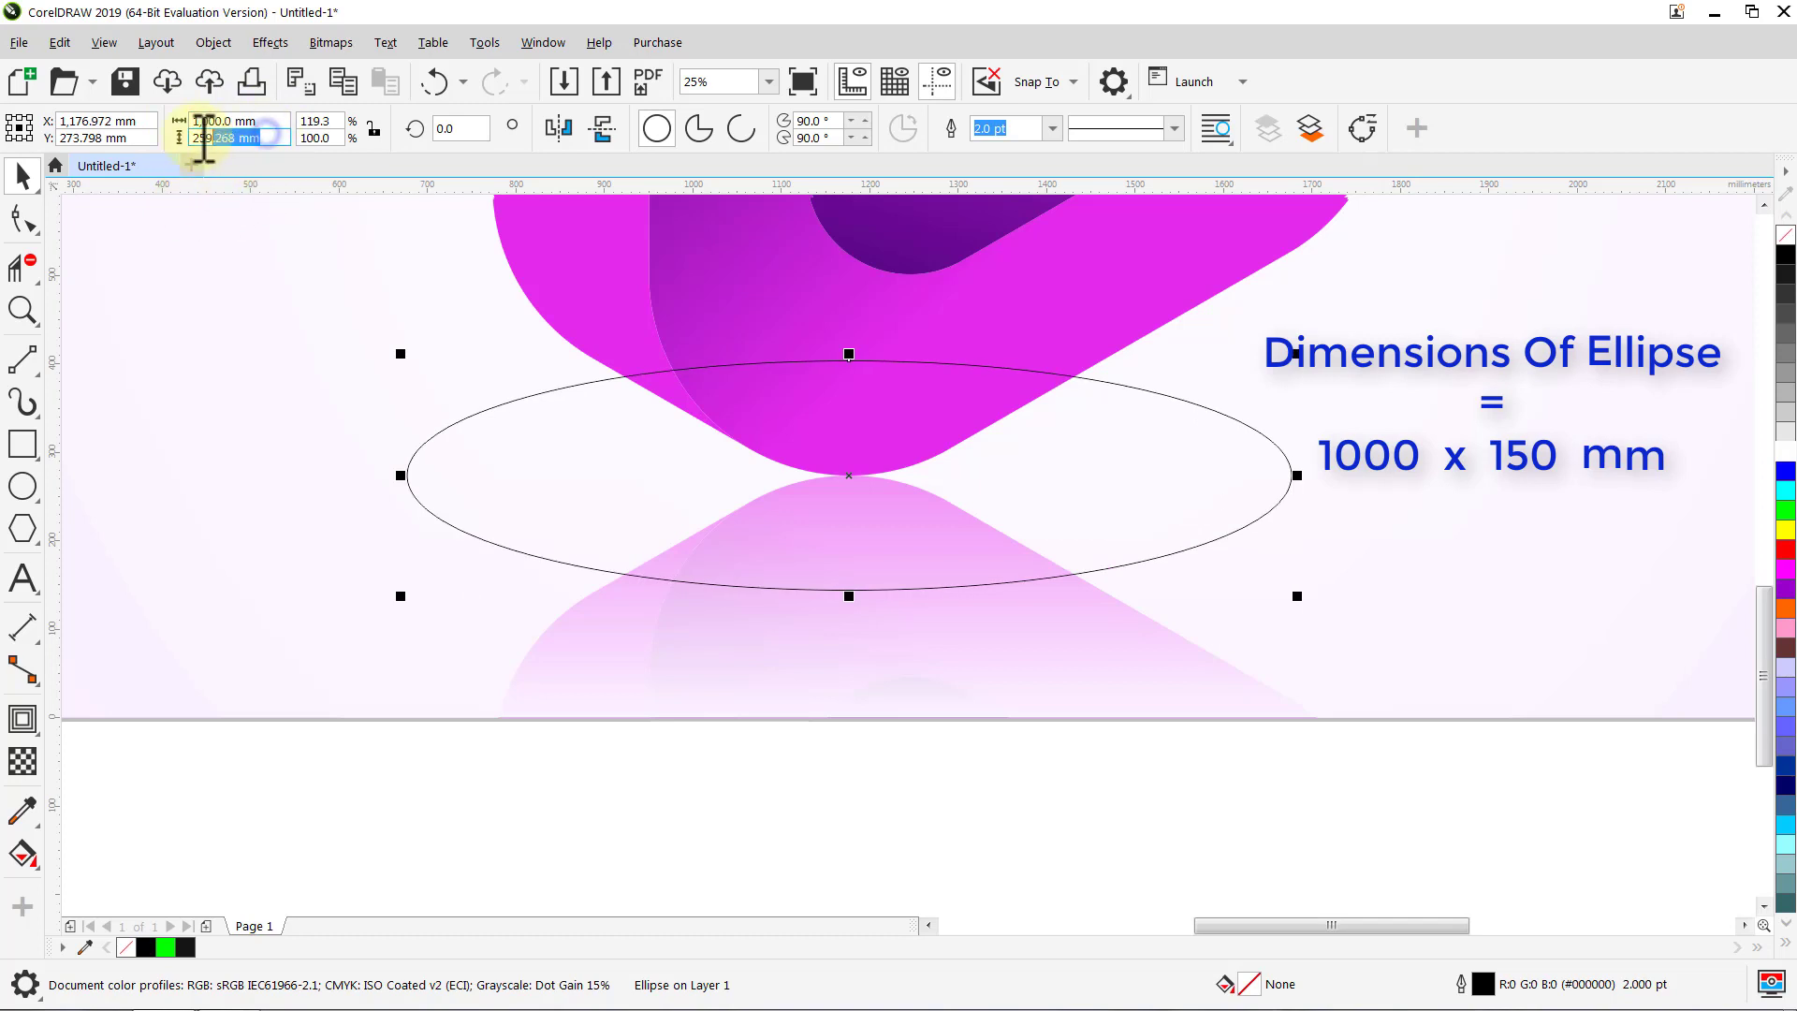
drag(204, 140, 193, 180)
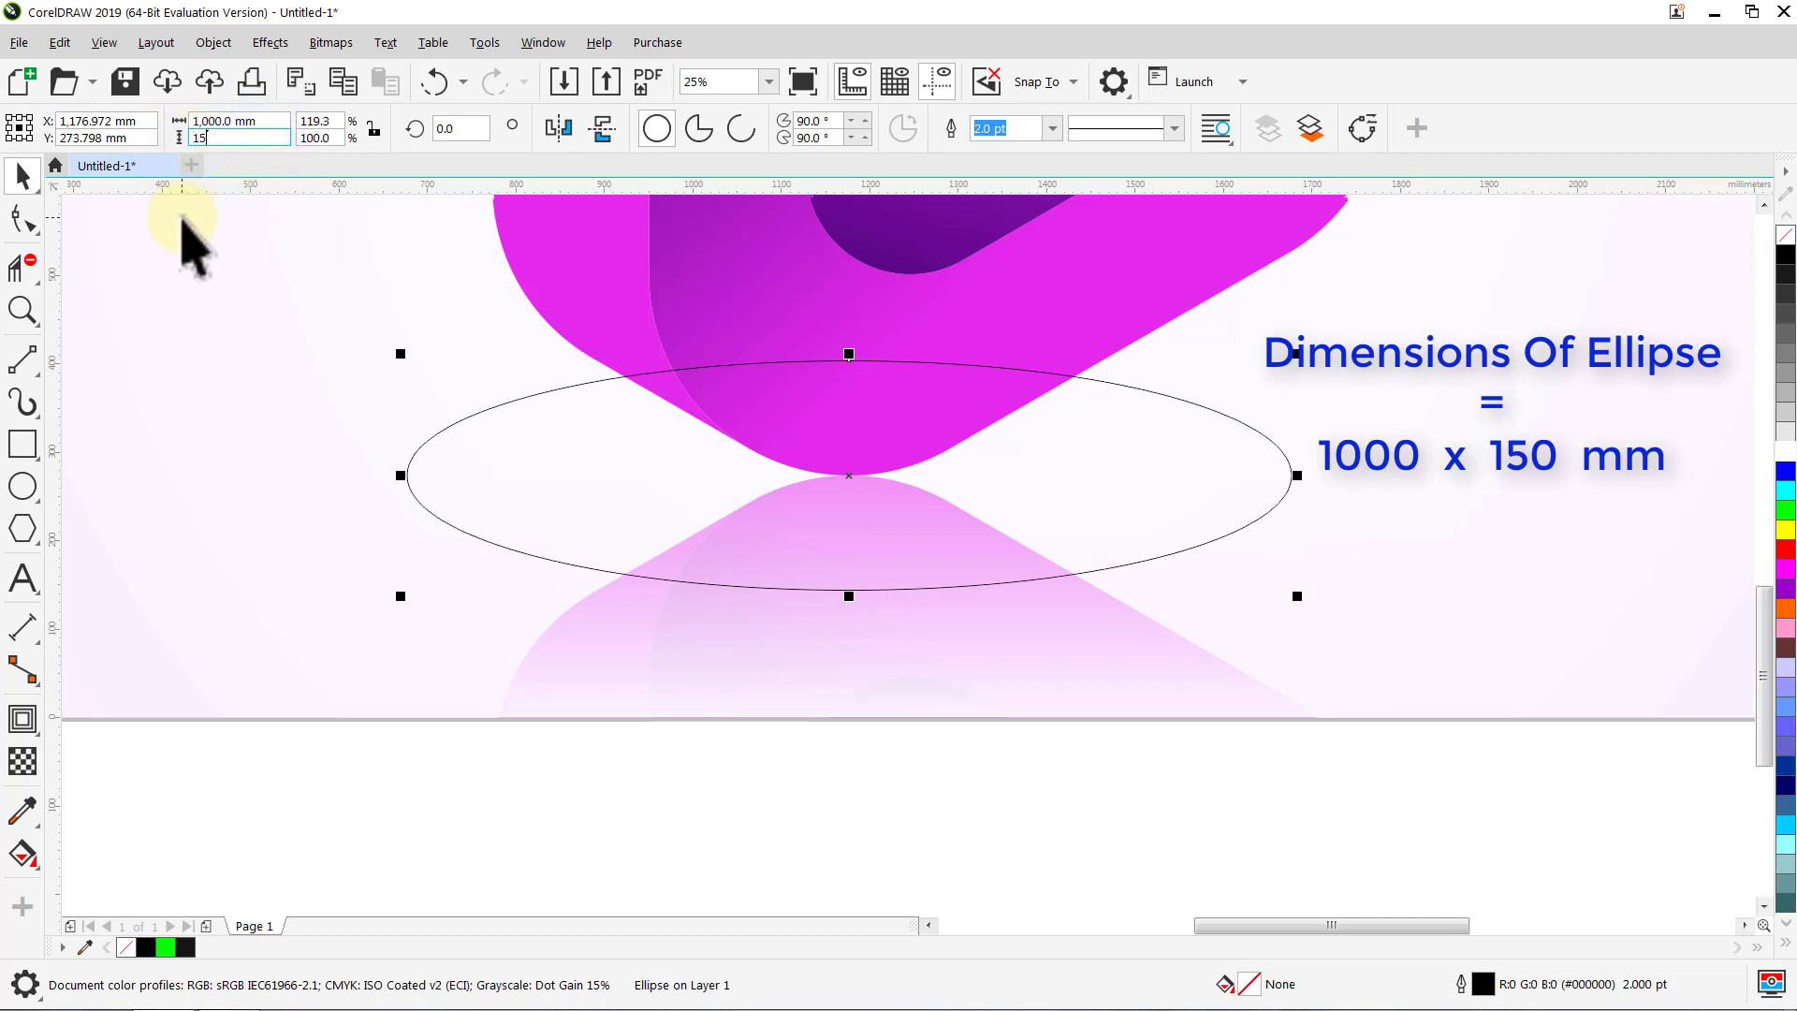
text(150.0 mm)
key(Return)
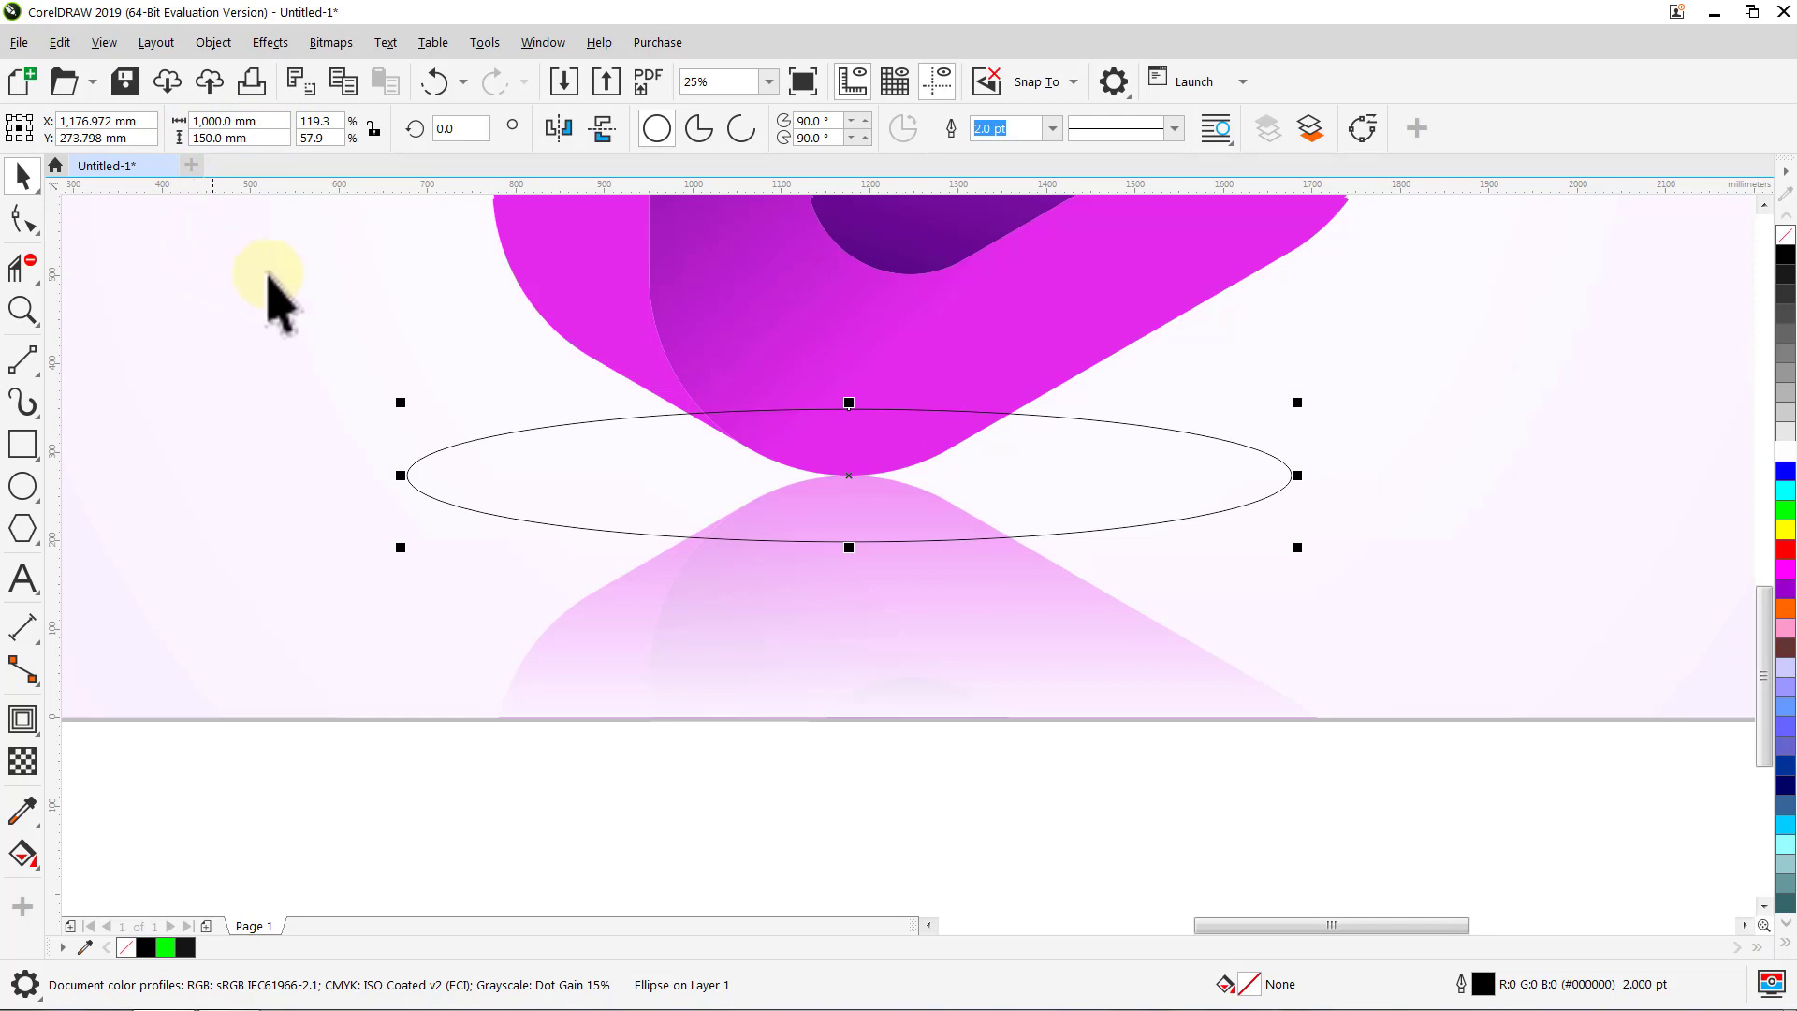
Step: Set the ellipse's outline width to None and give it a black-to-white fountain fill
click(1054, 128)
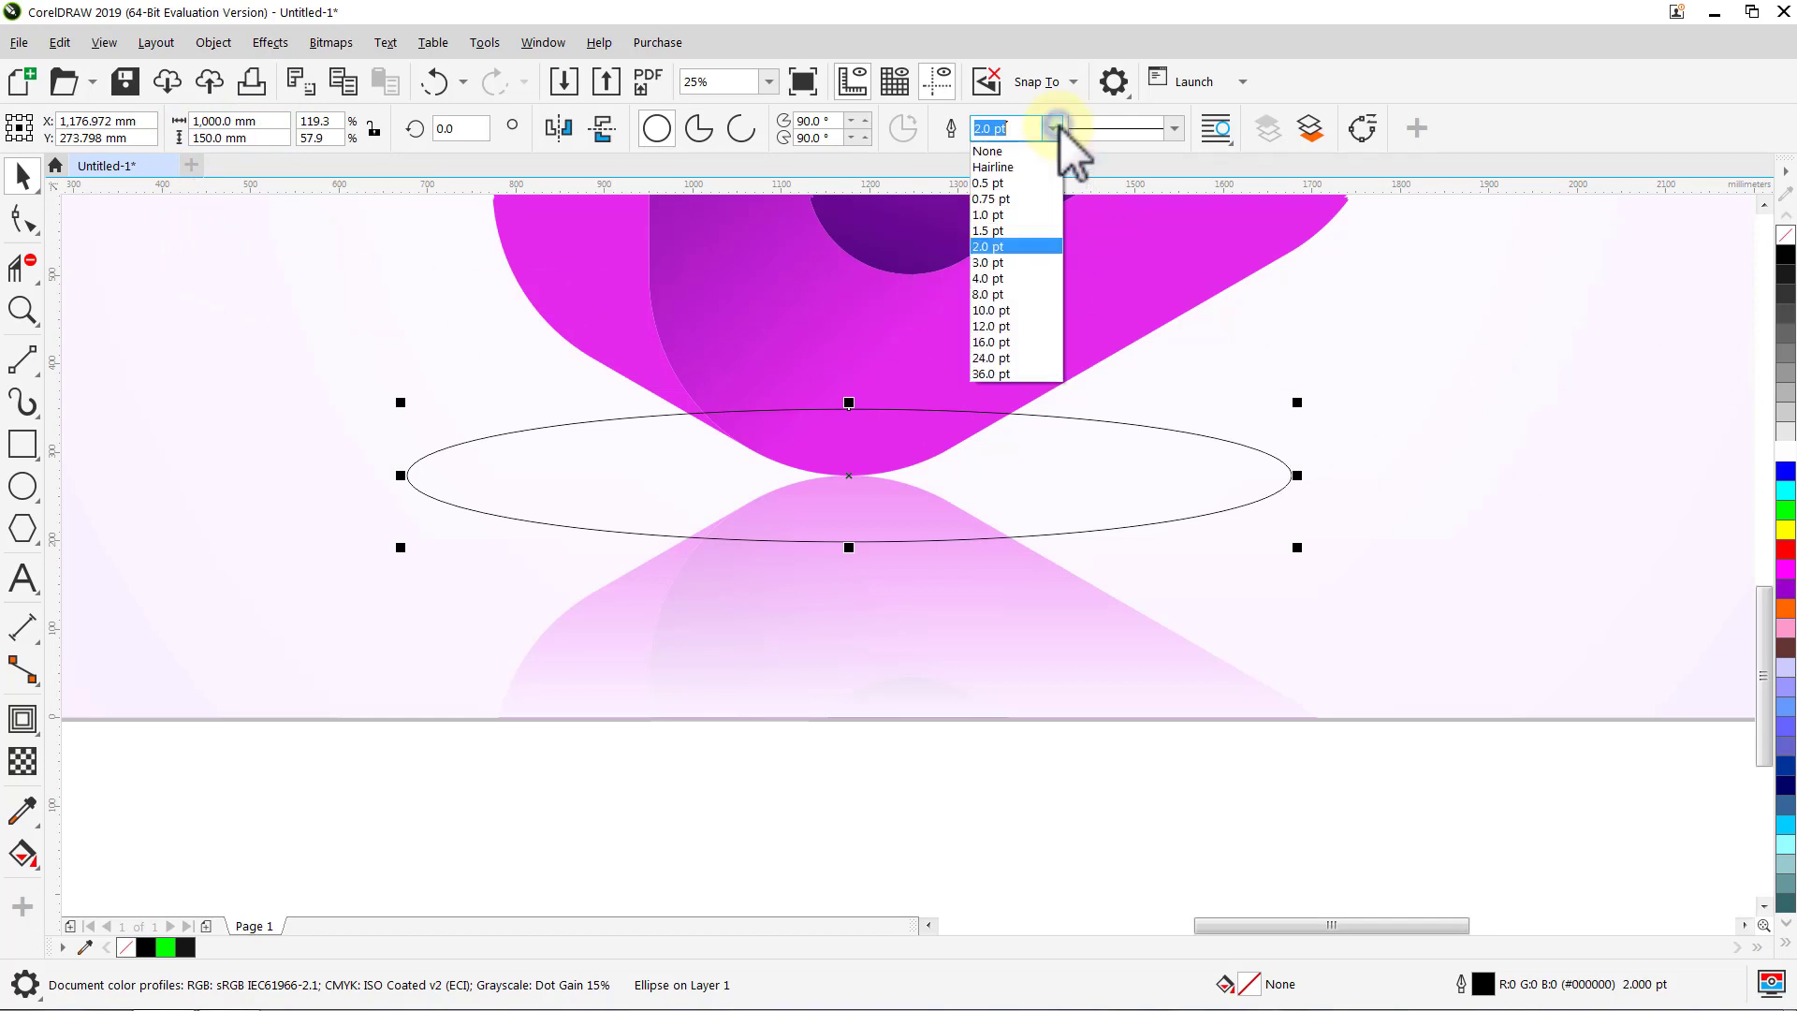
click(1024, 148)
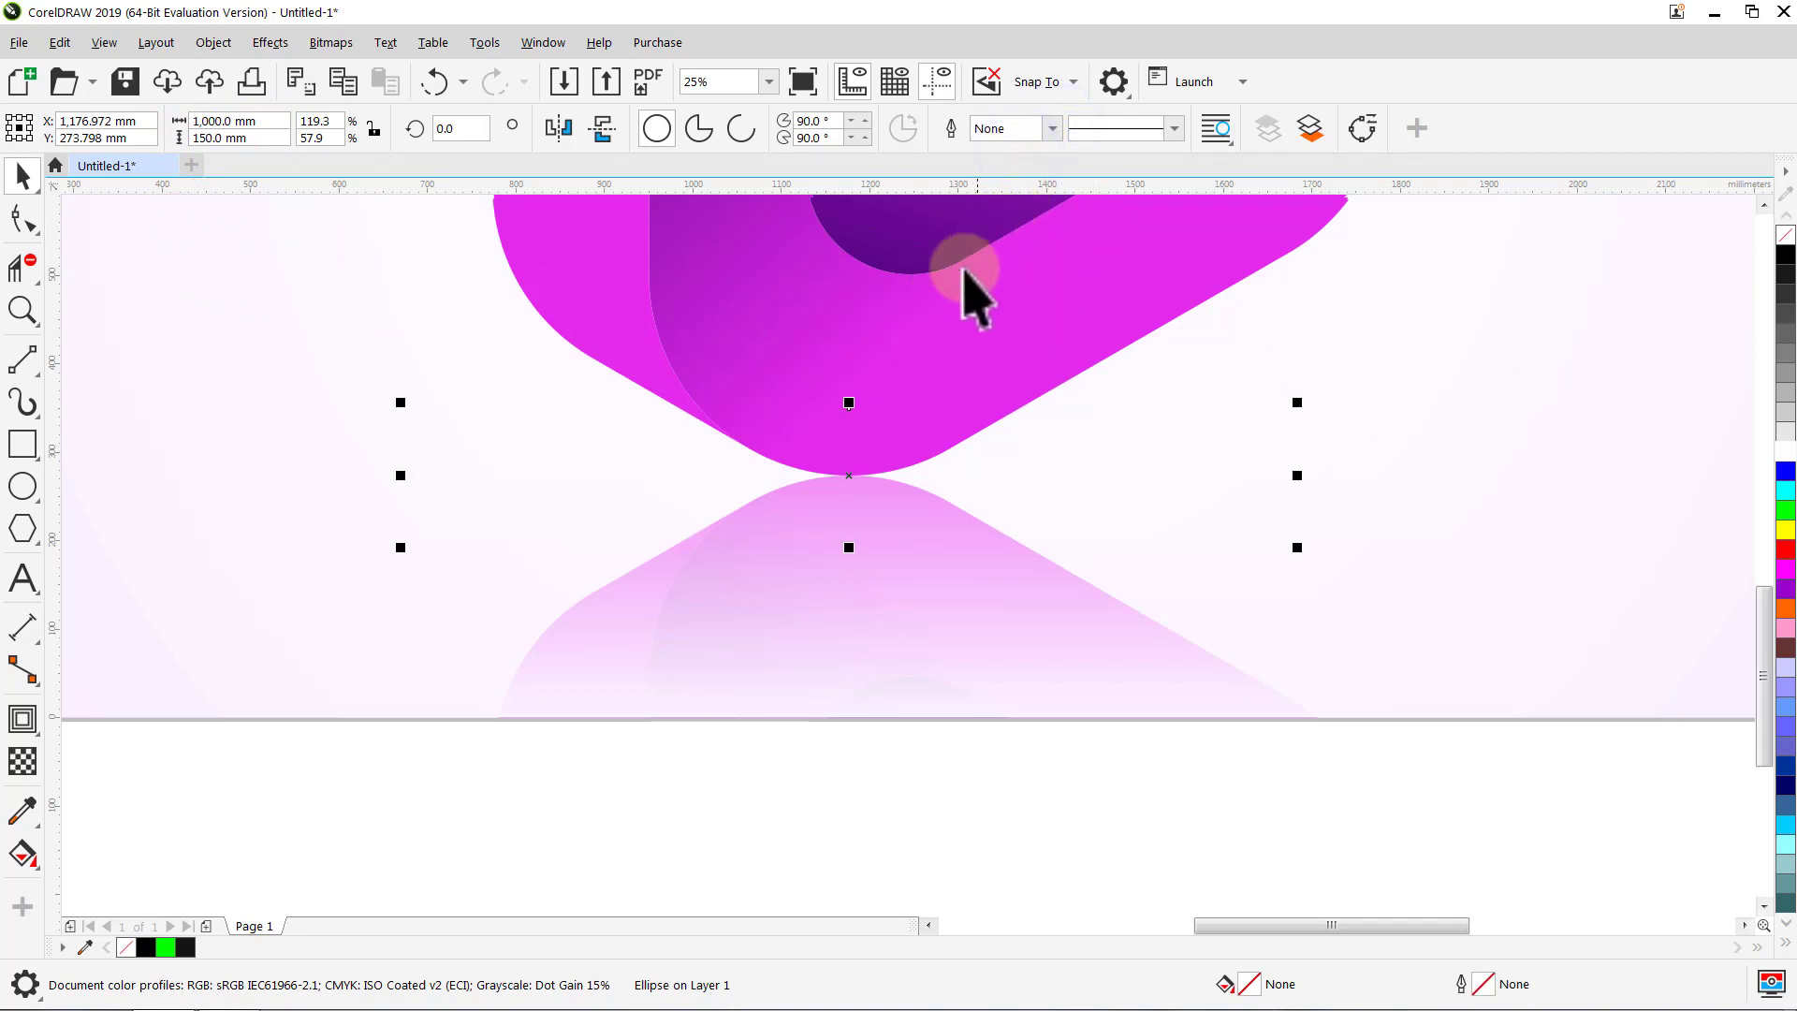
click(25, 857)
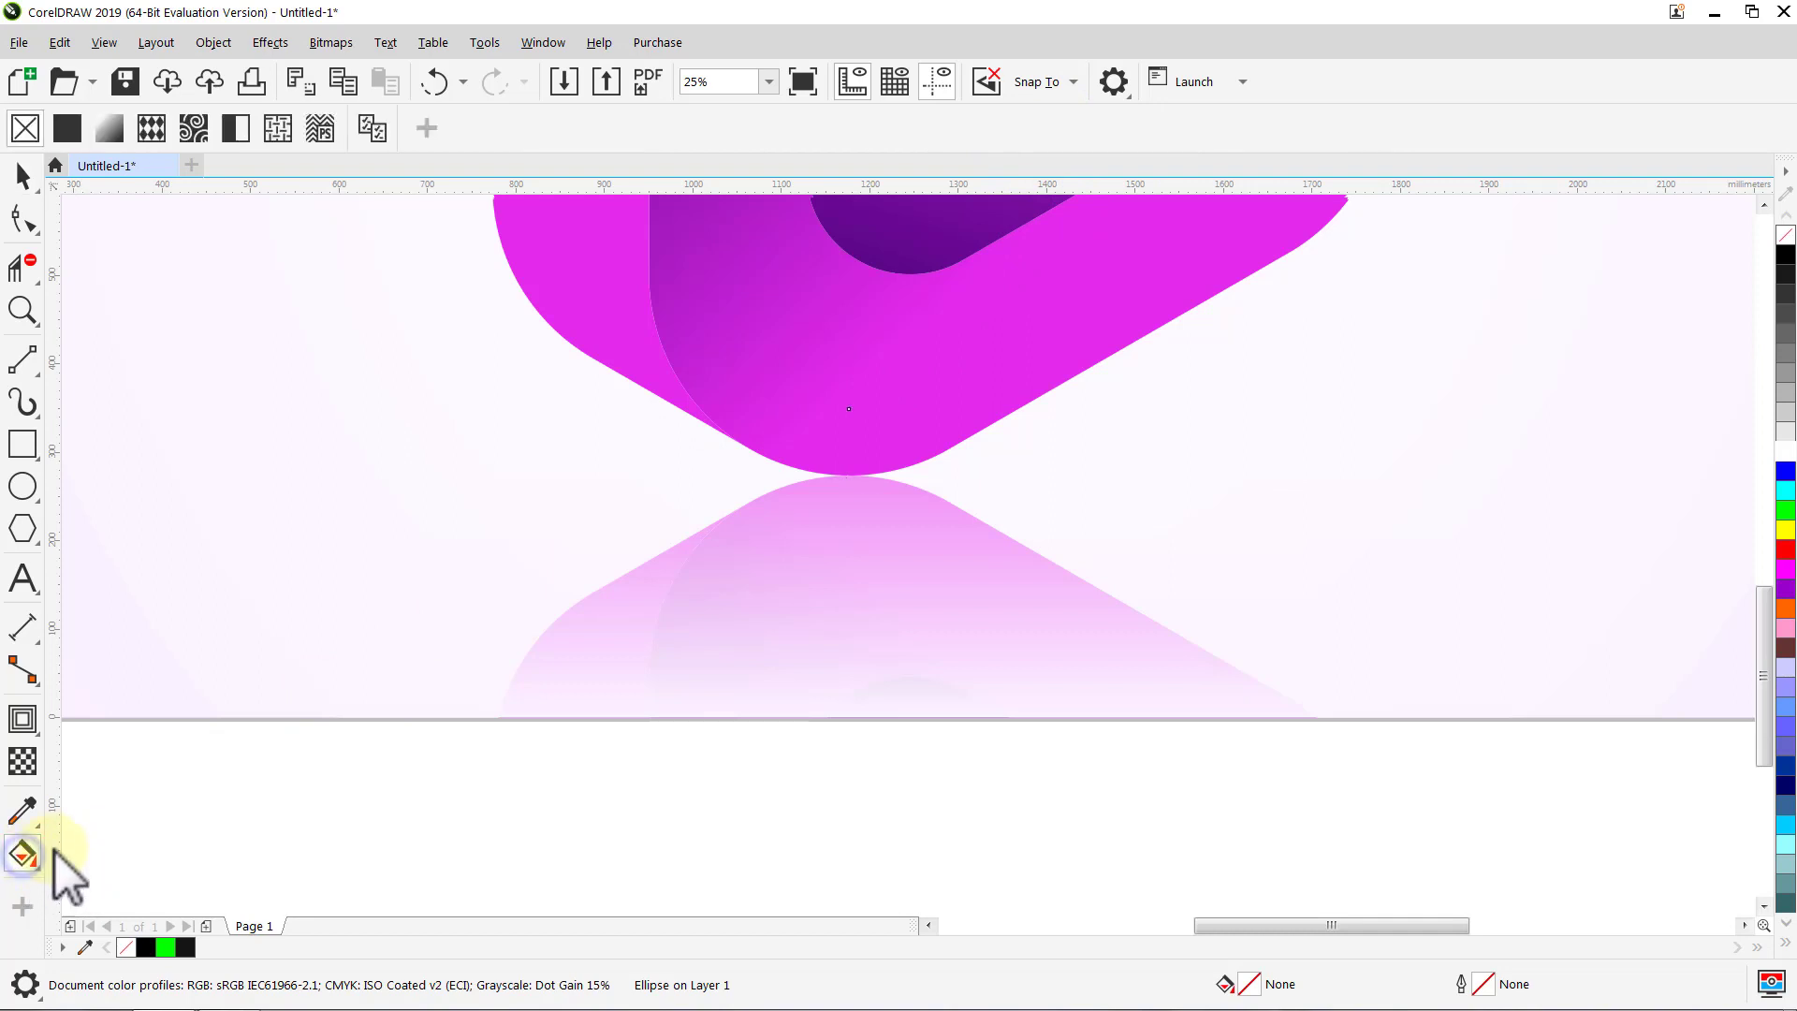
click(117, 133)
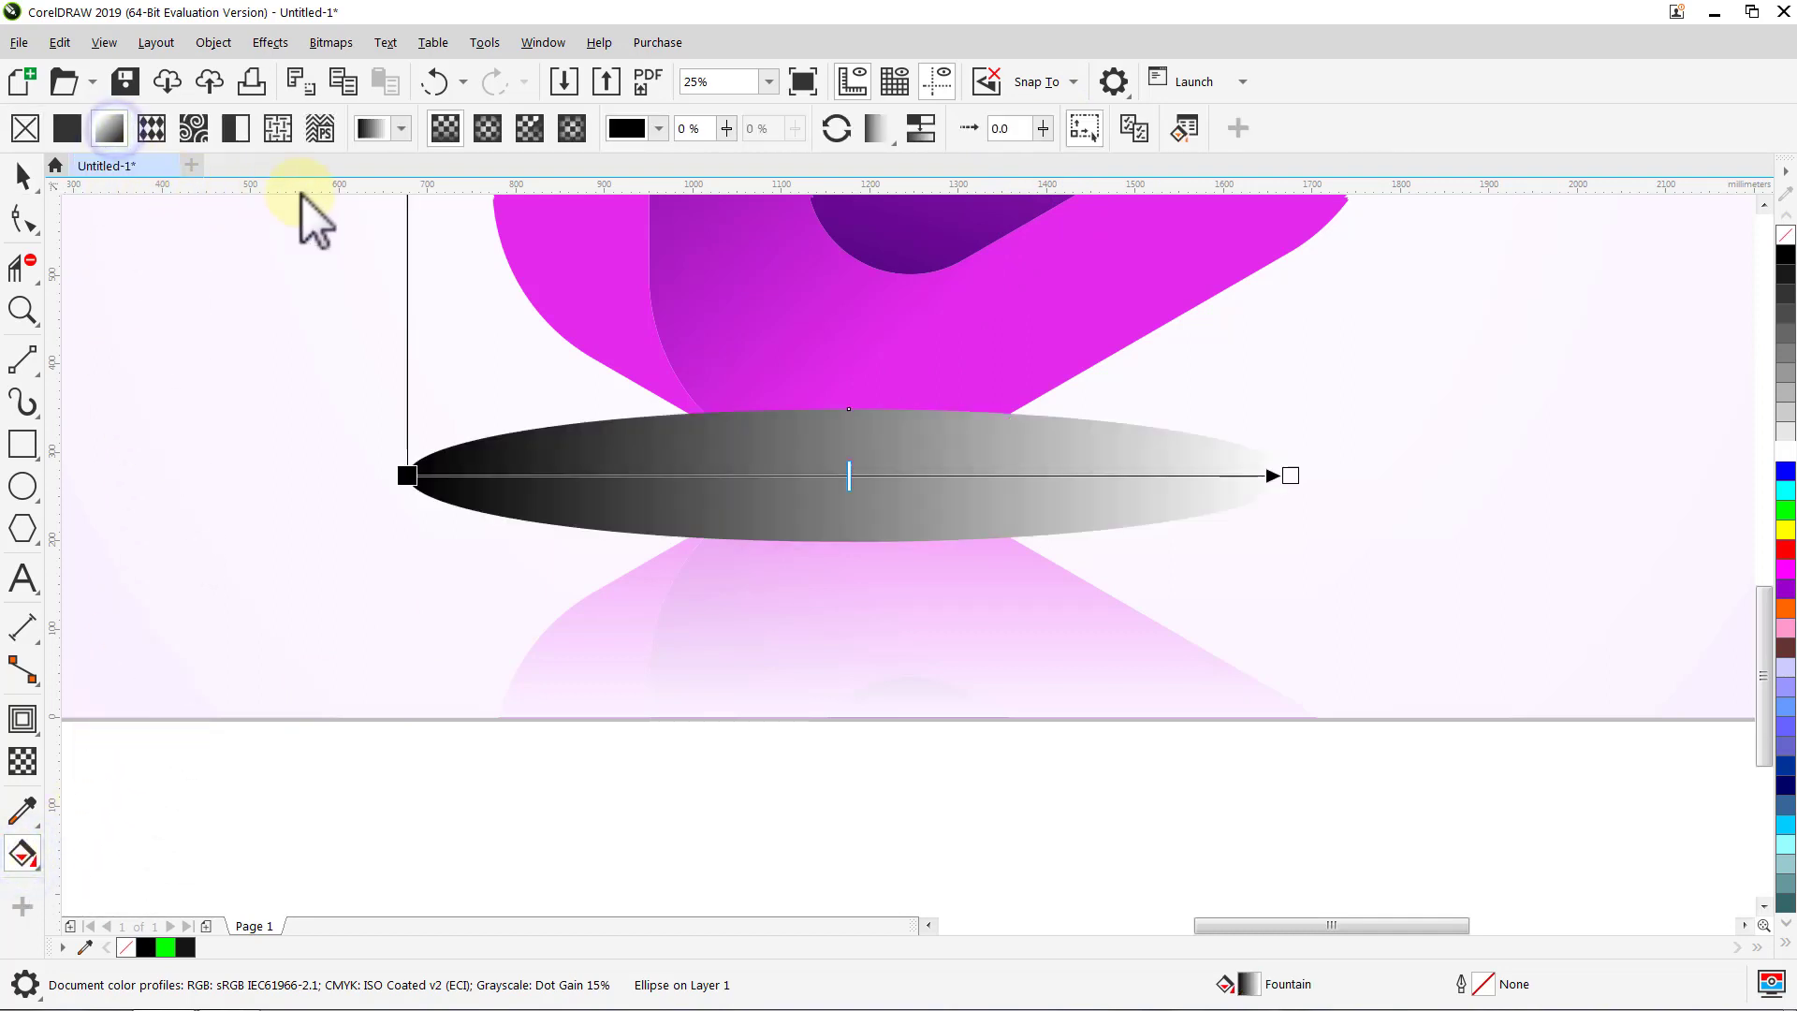
Step: Make the ellipse's fountain fill elliptical, reverse it to put black at the centre, and sample the nearby background colour #FDF9FF for its outer node
click(486, 128)
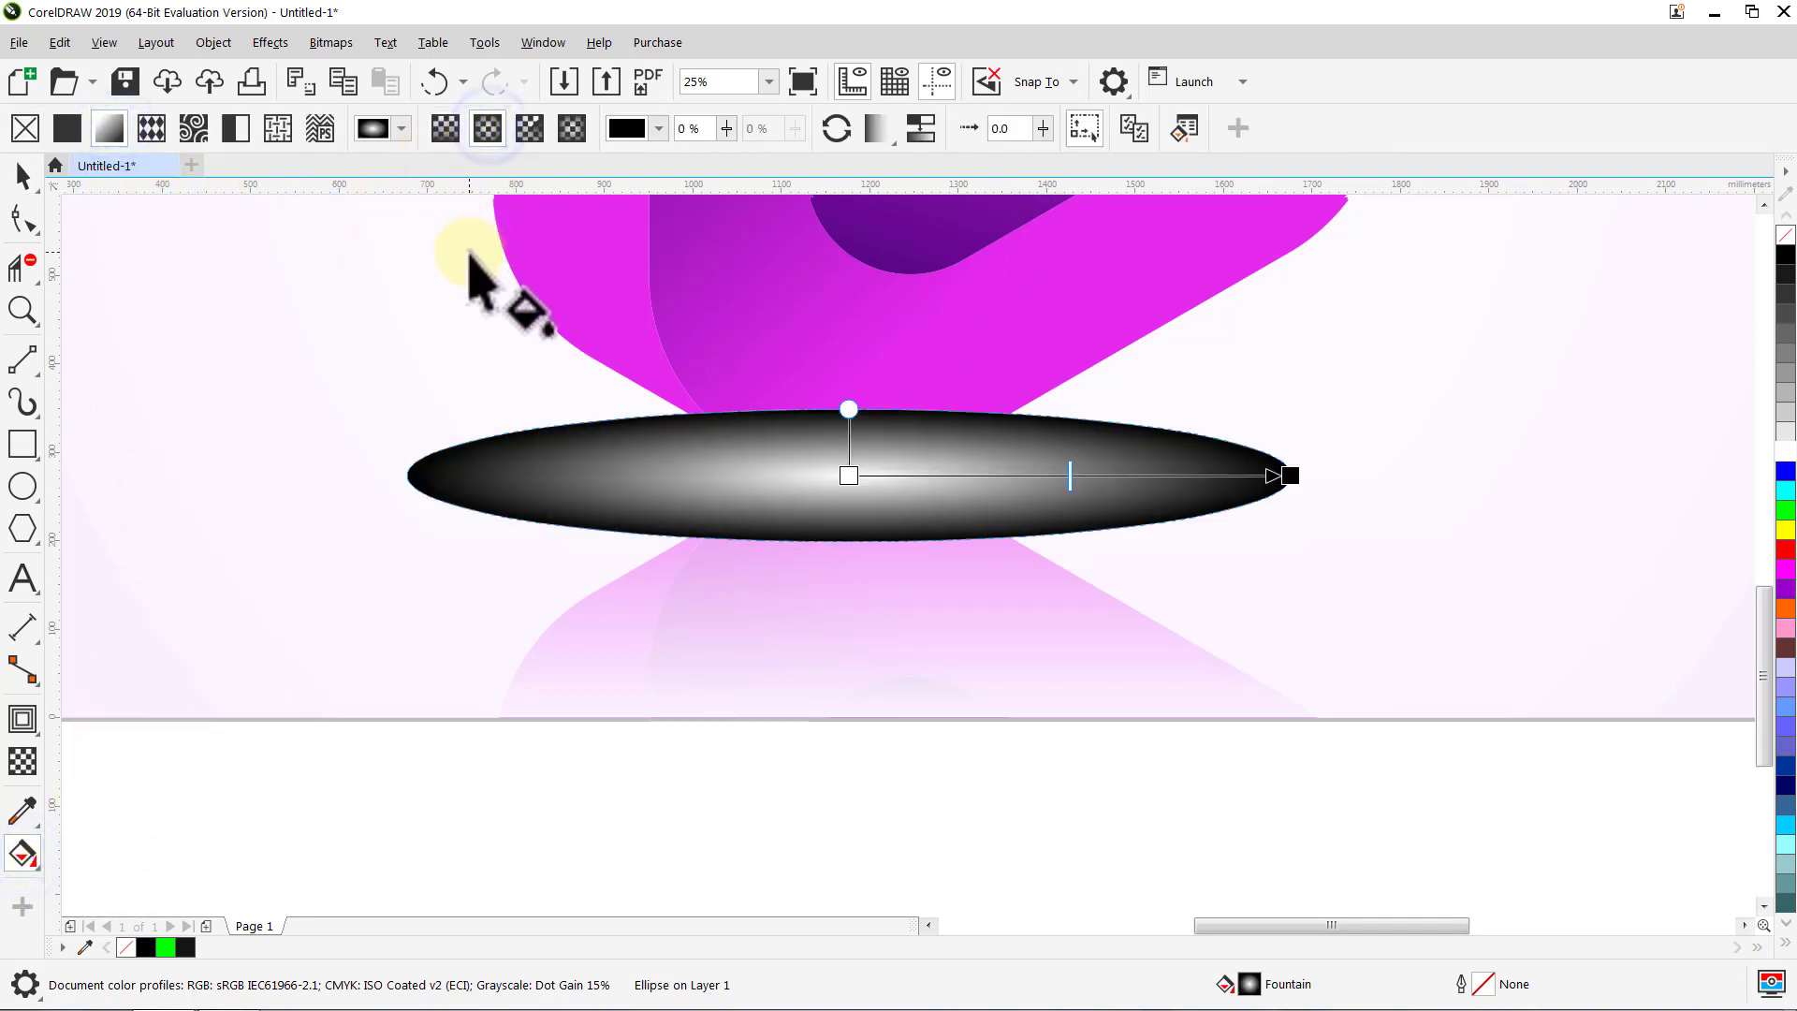
click(831, 138)
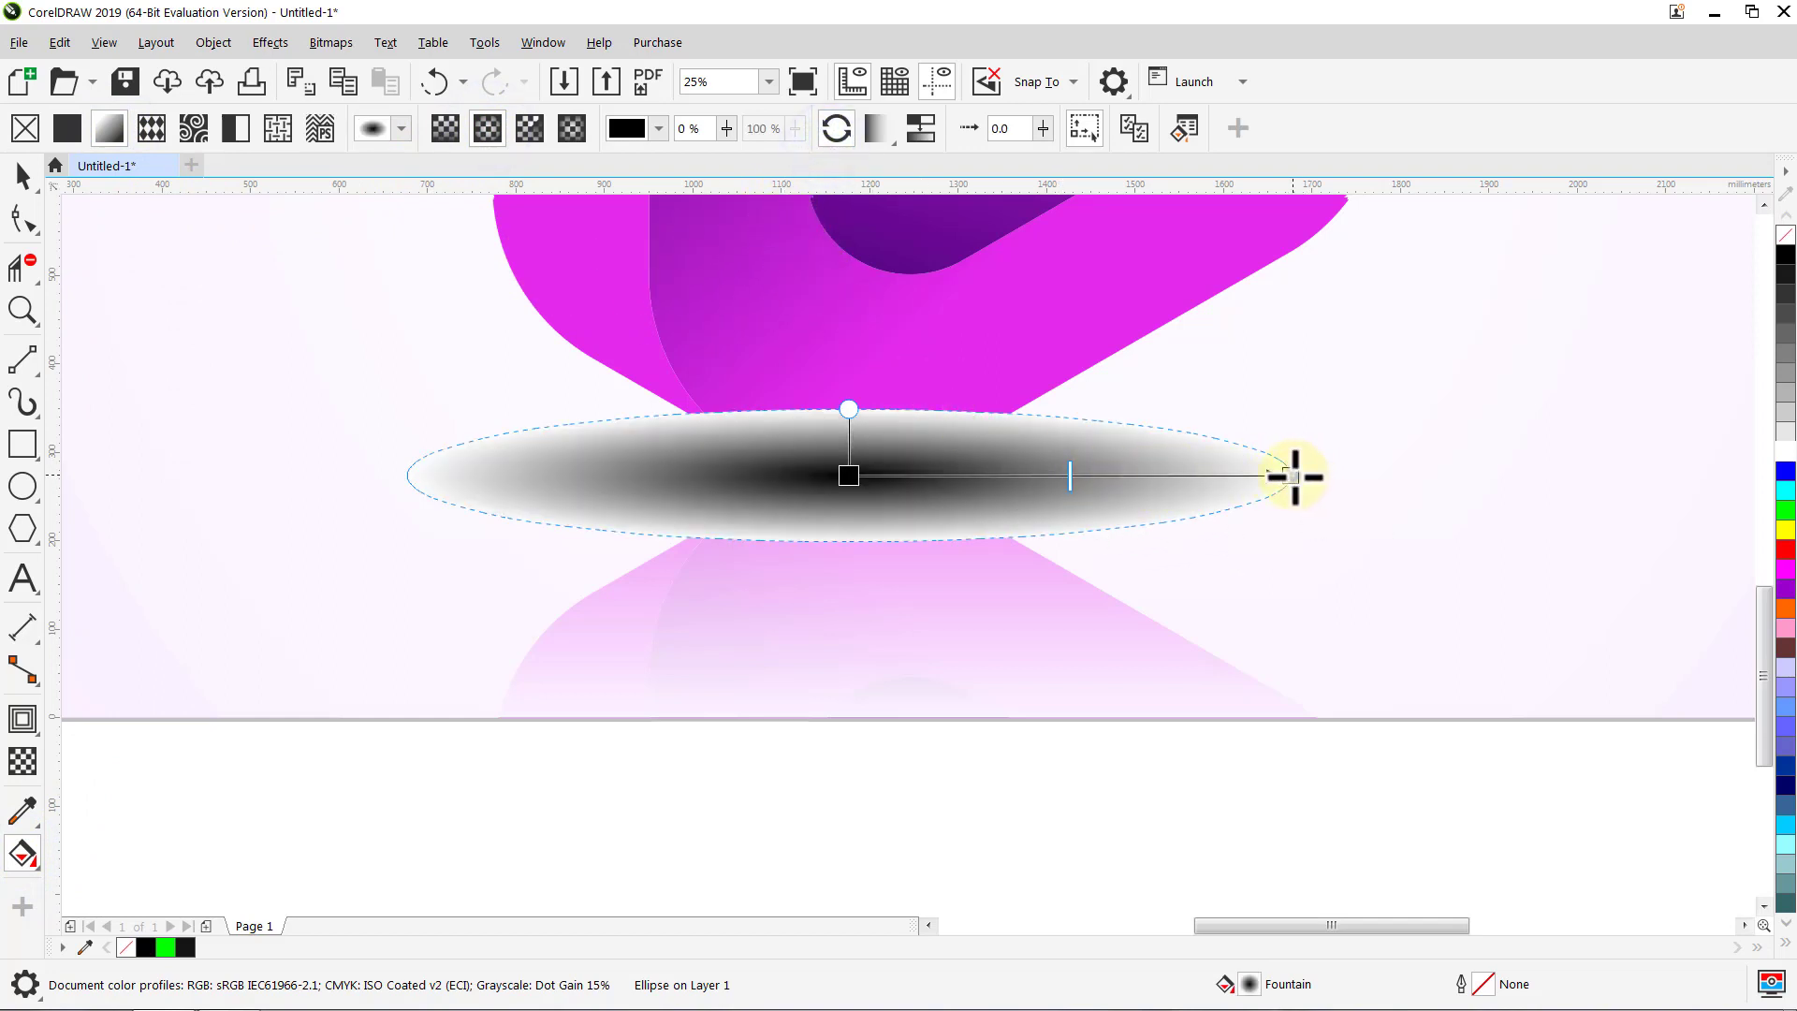
click(1291, 475)
click(1251, 498)
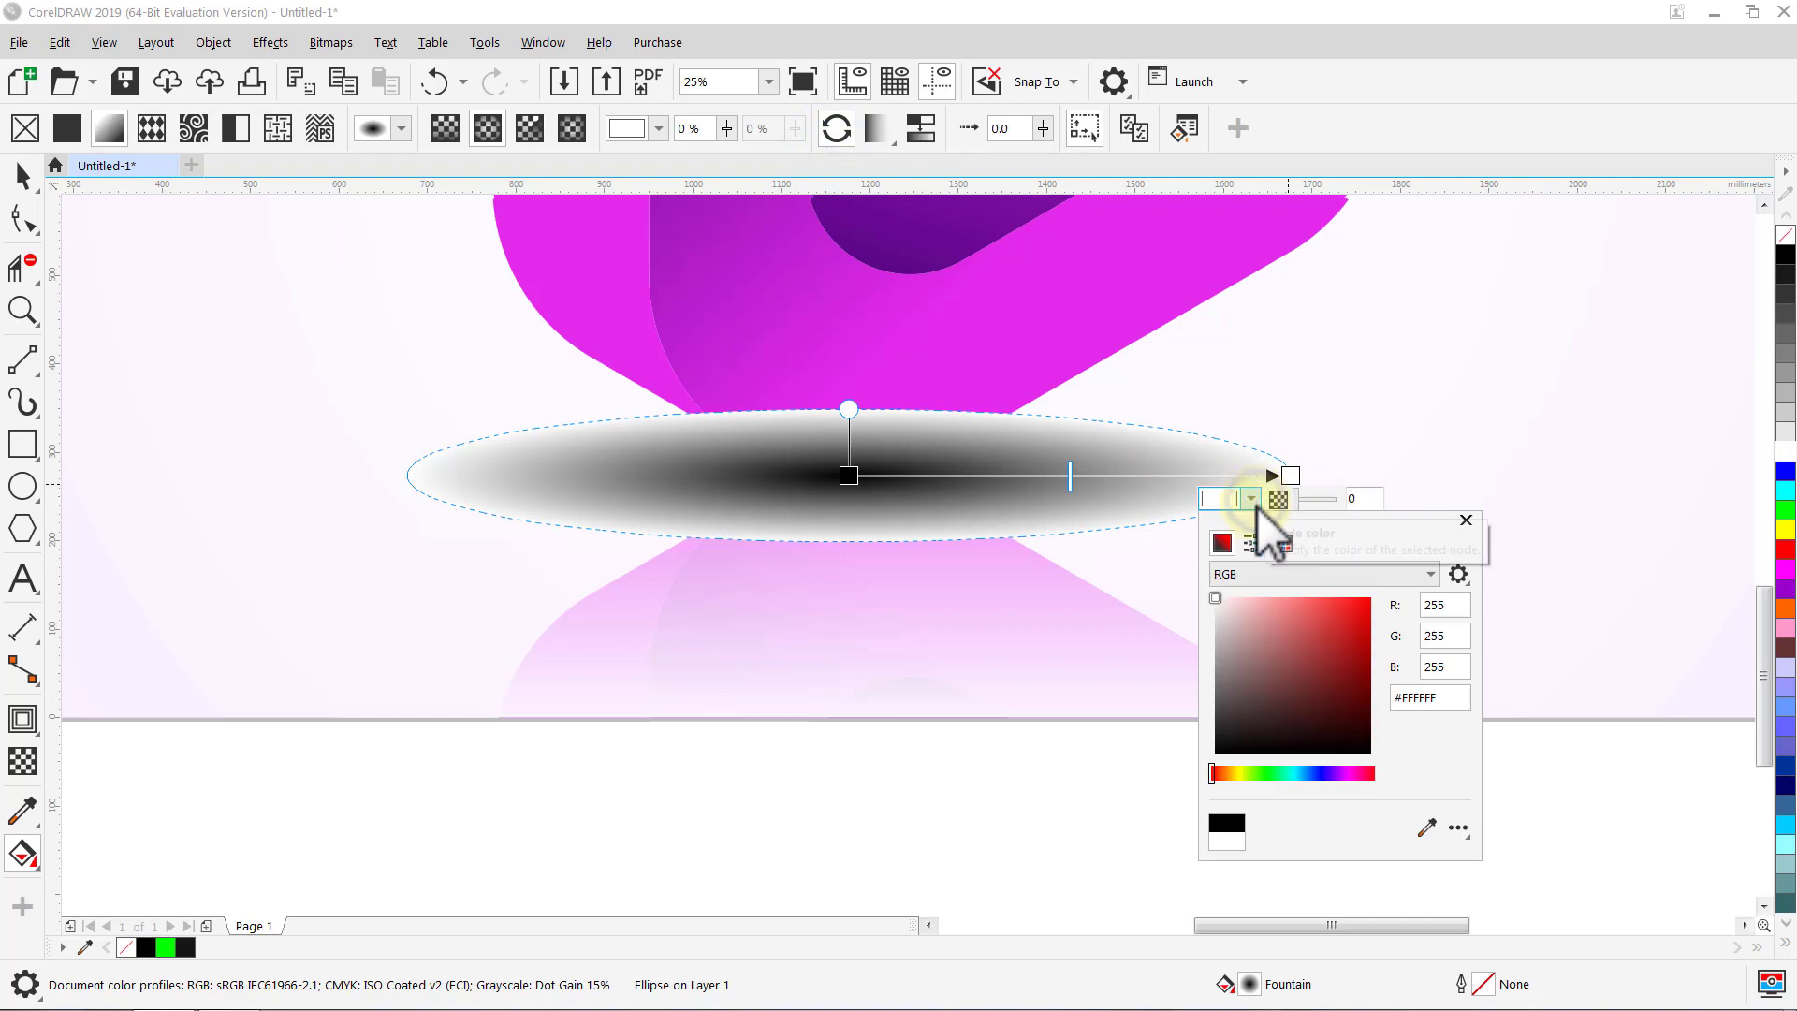
click(1427, 828)
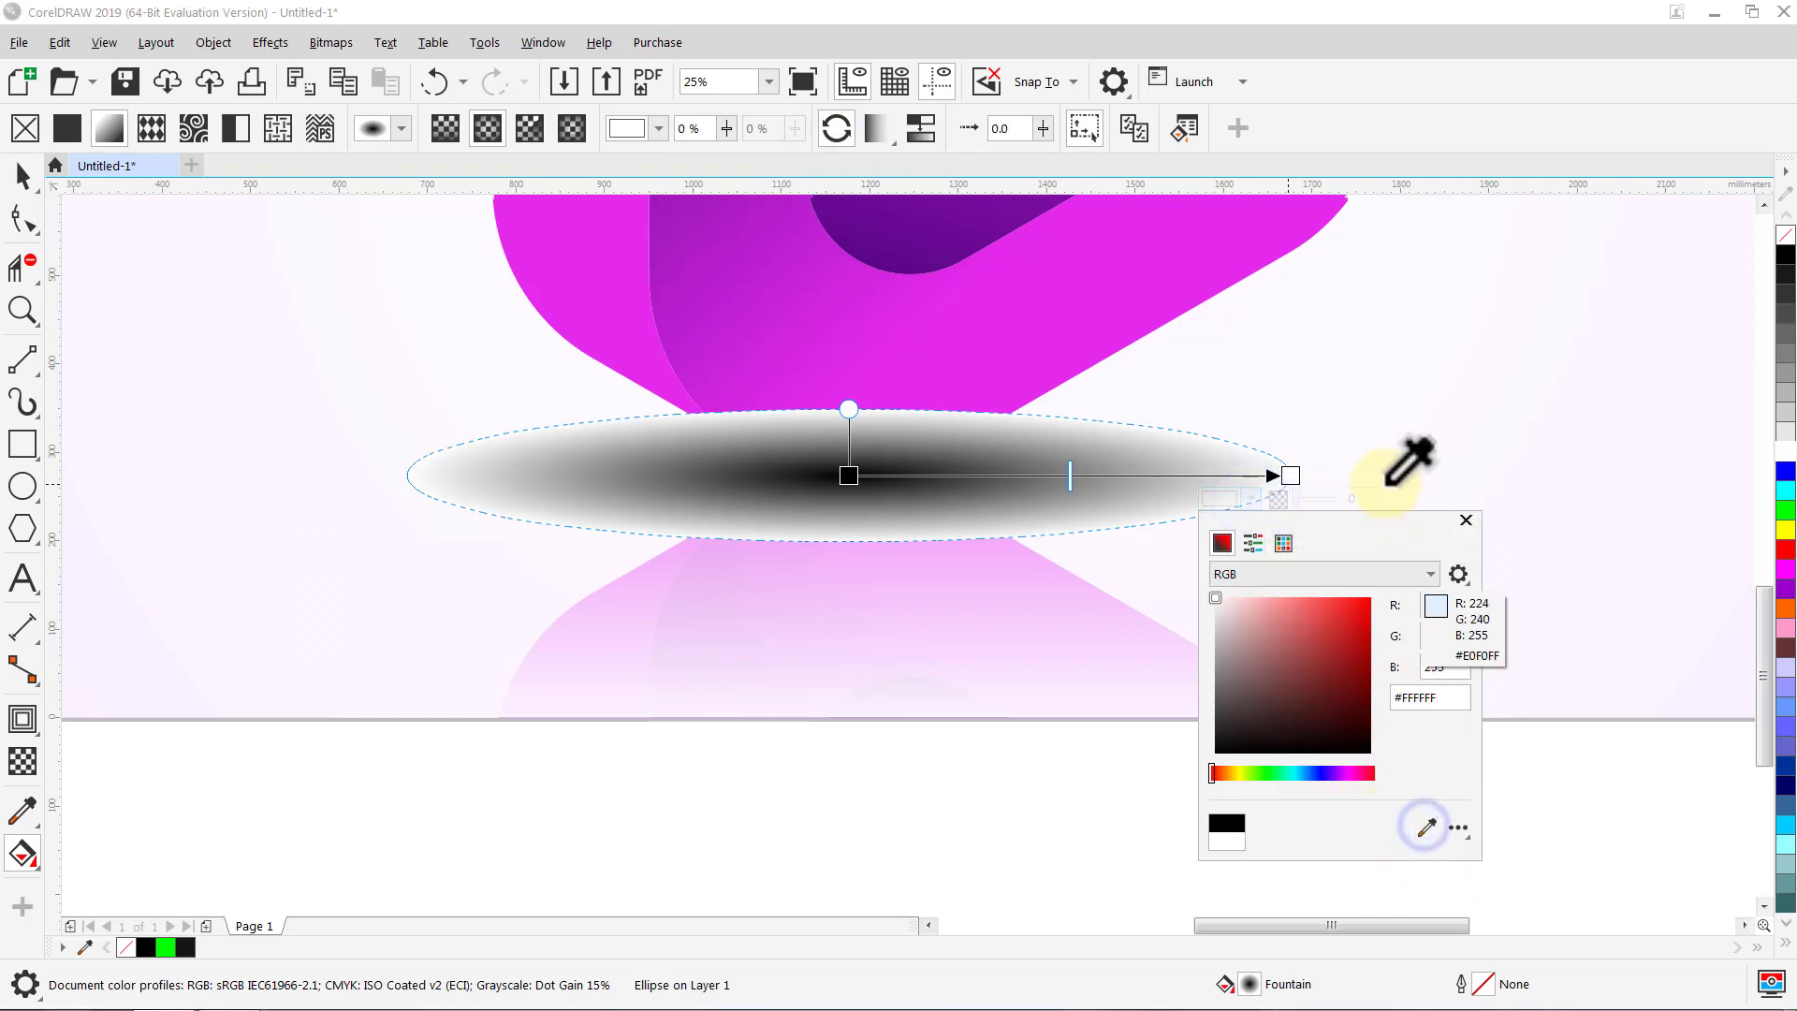
click(1317, 456)
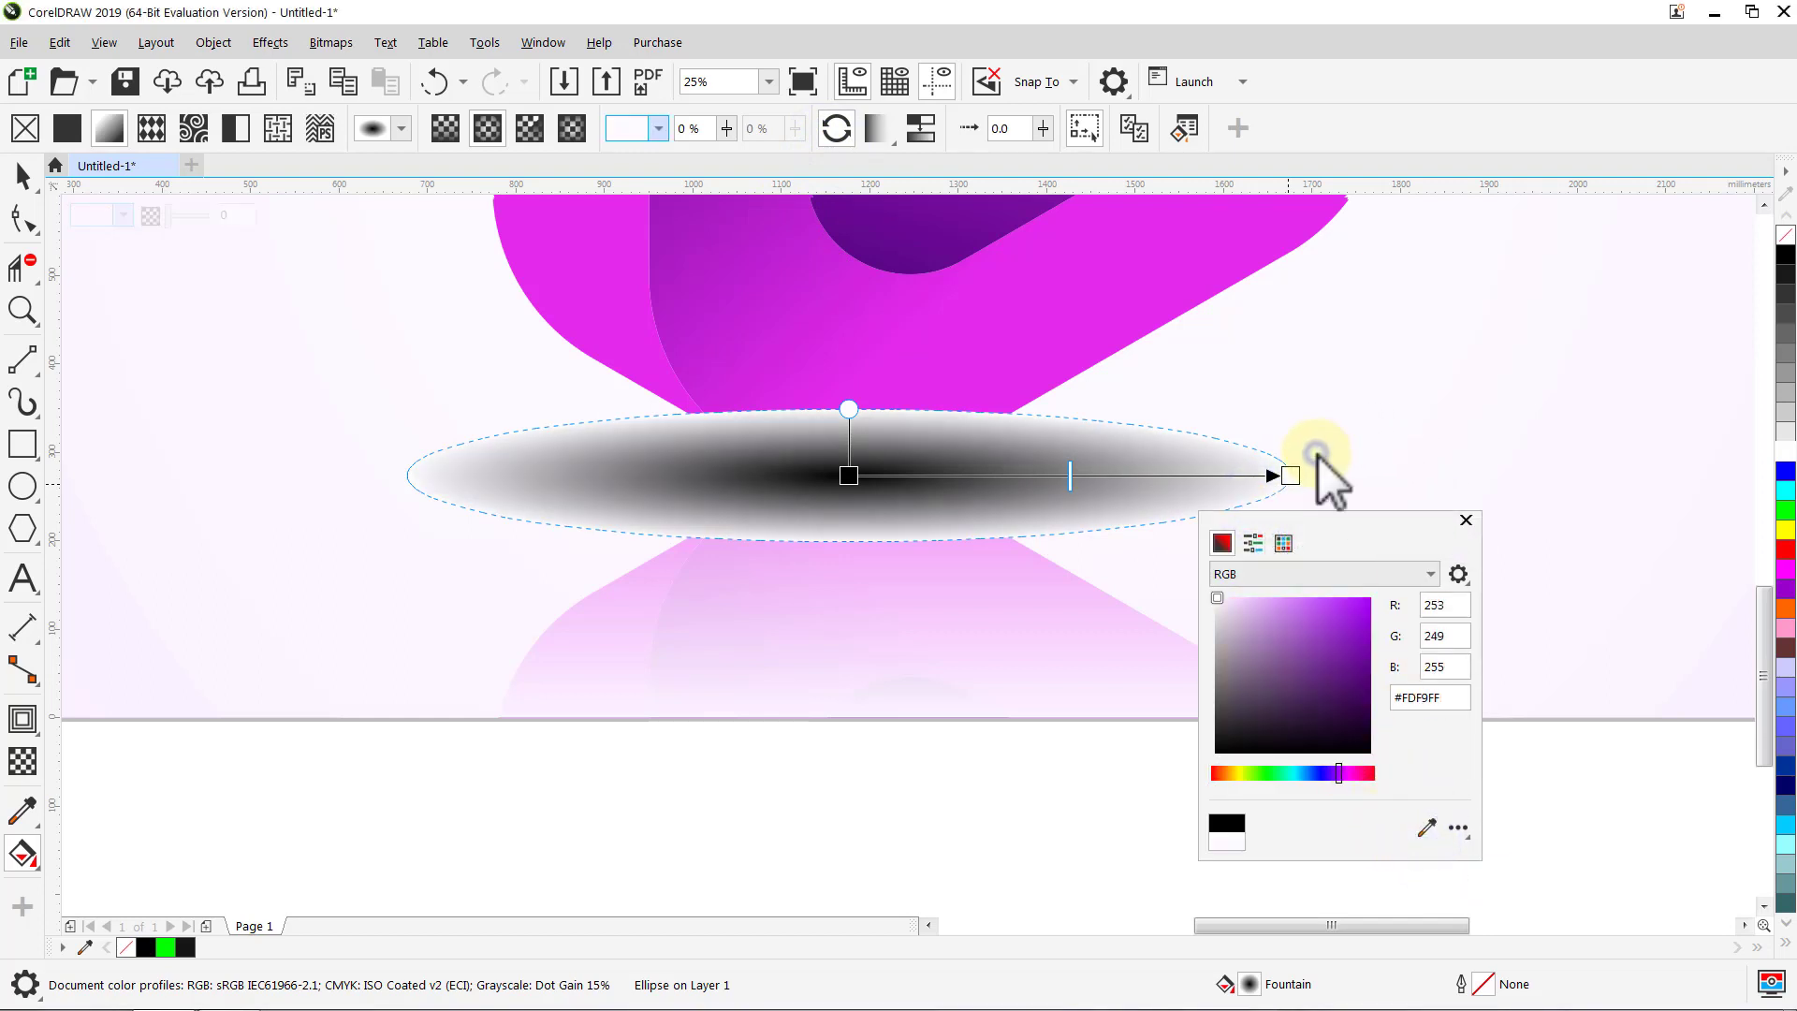
click(1465, 520)
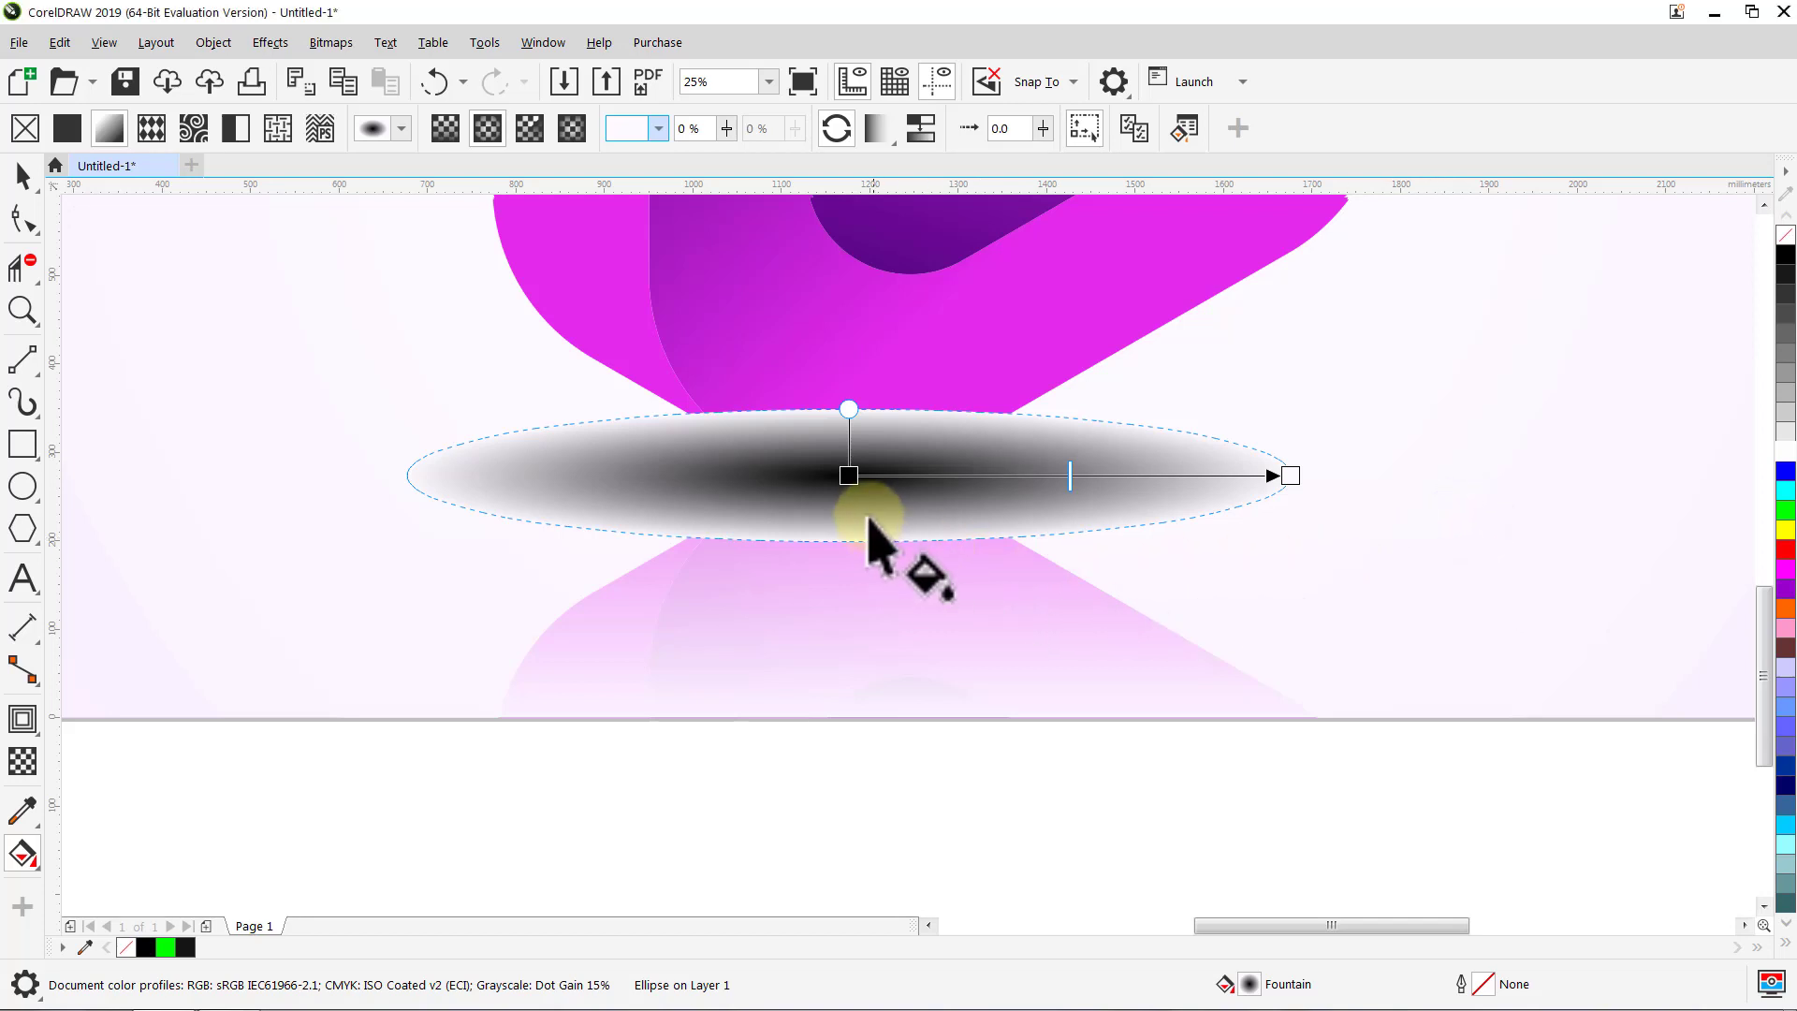
Step: Set the centre node of the ellipse's fountain fill to purple #B31EC9, sampled from the logo's inner gradient band
click(849, 482)
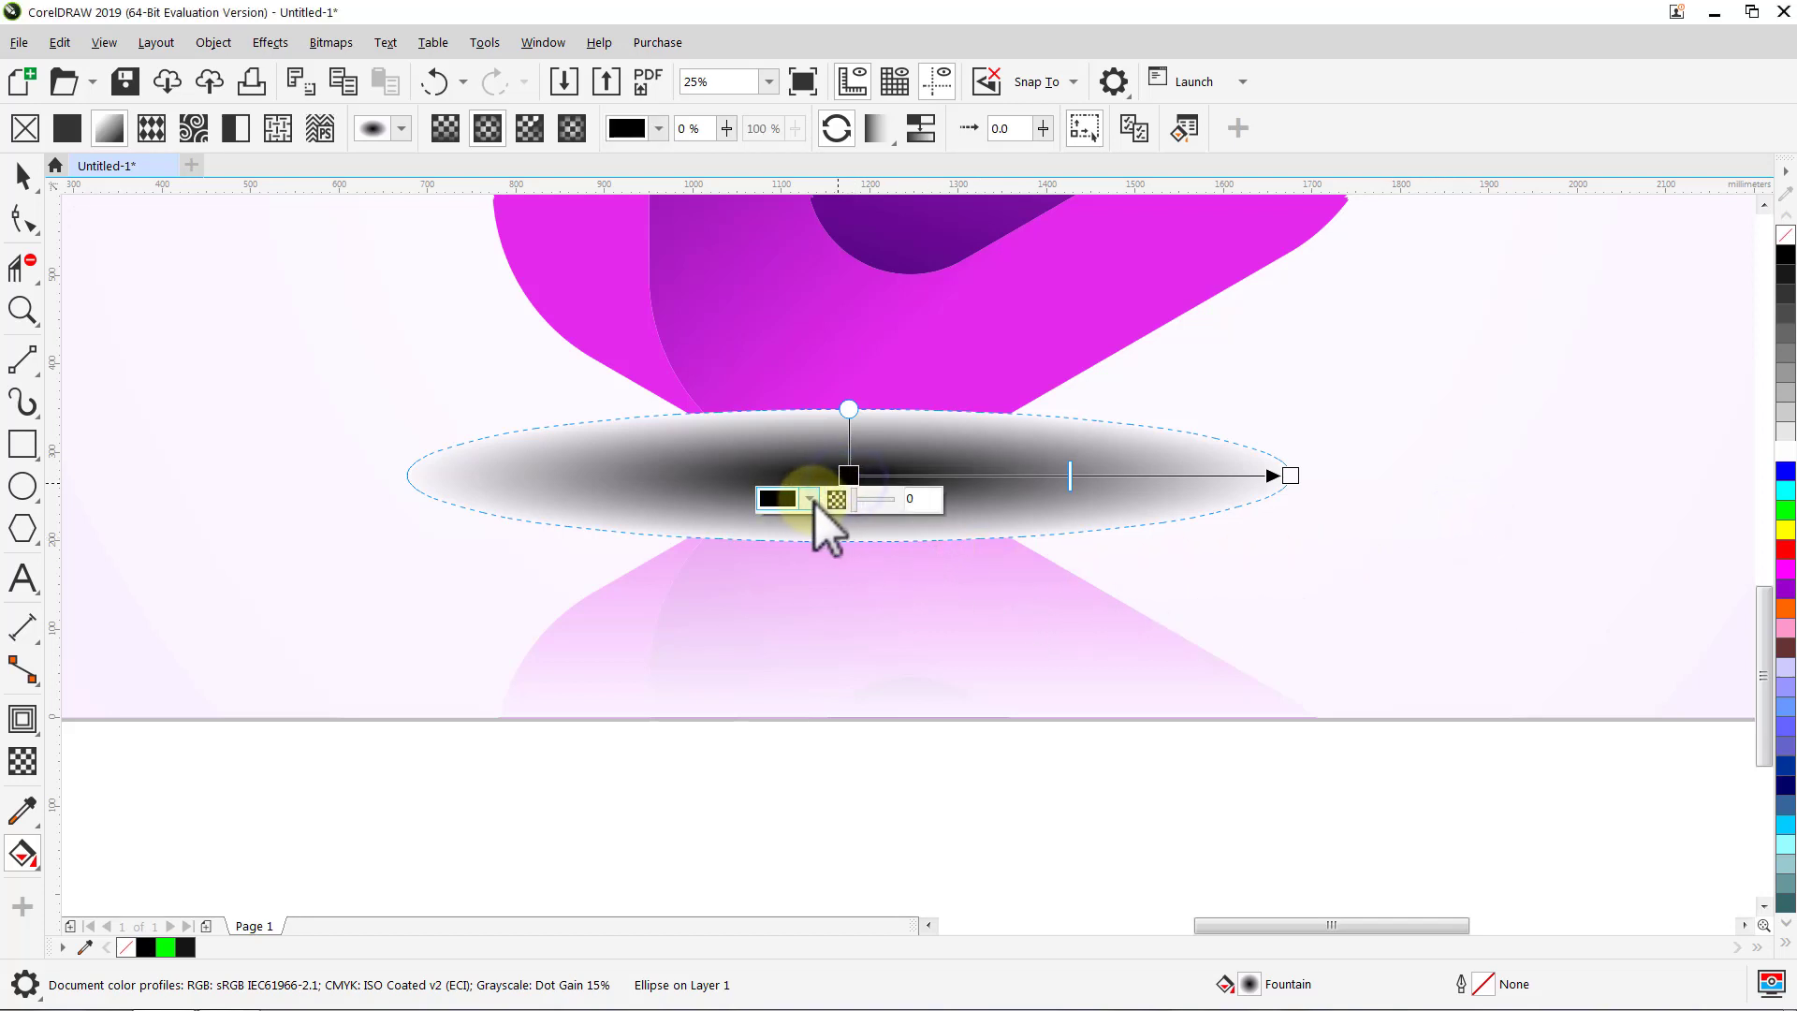
click(809, 498)
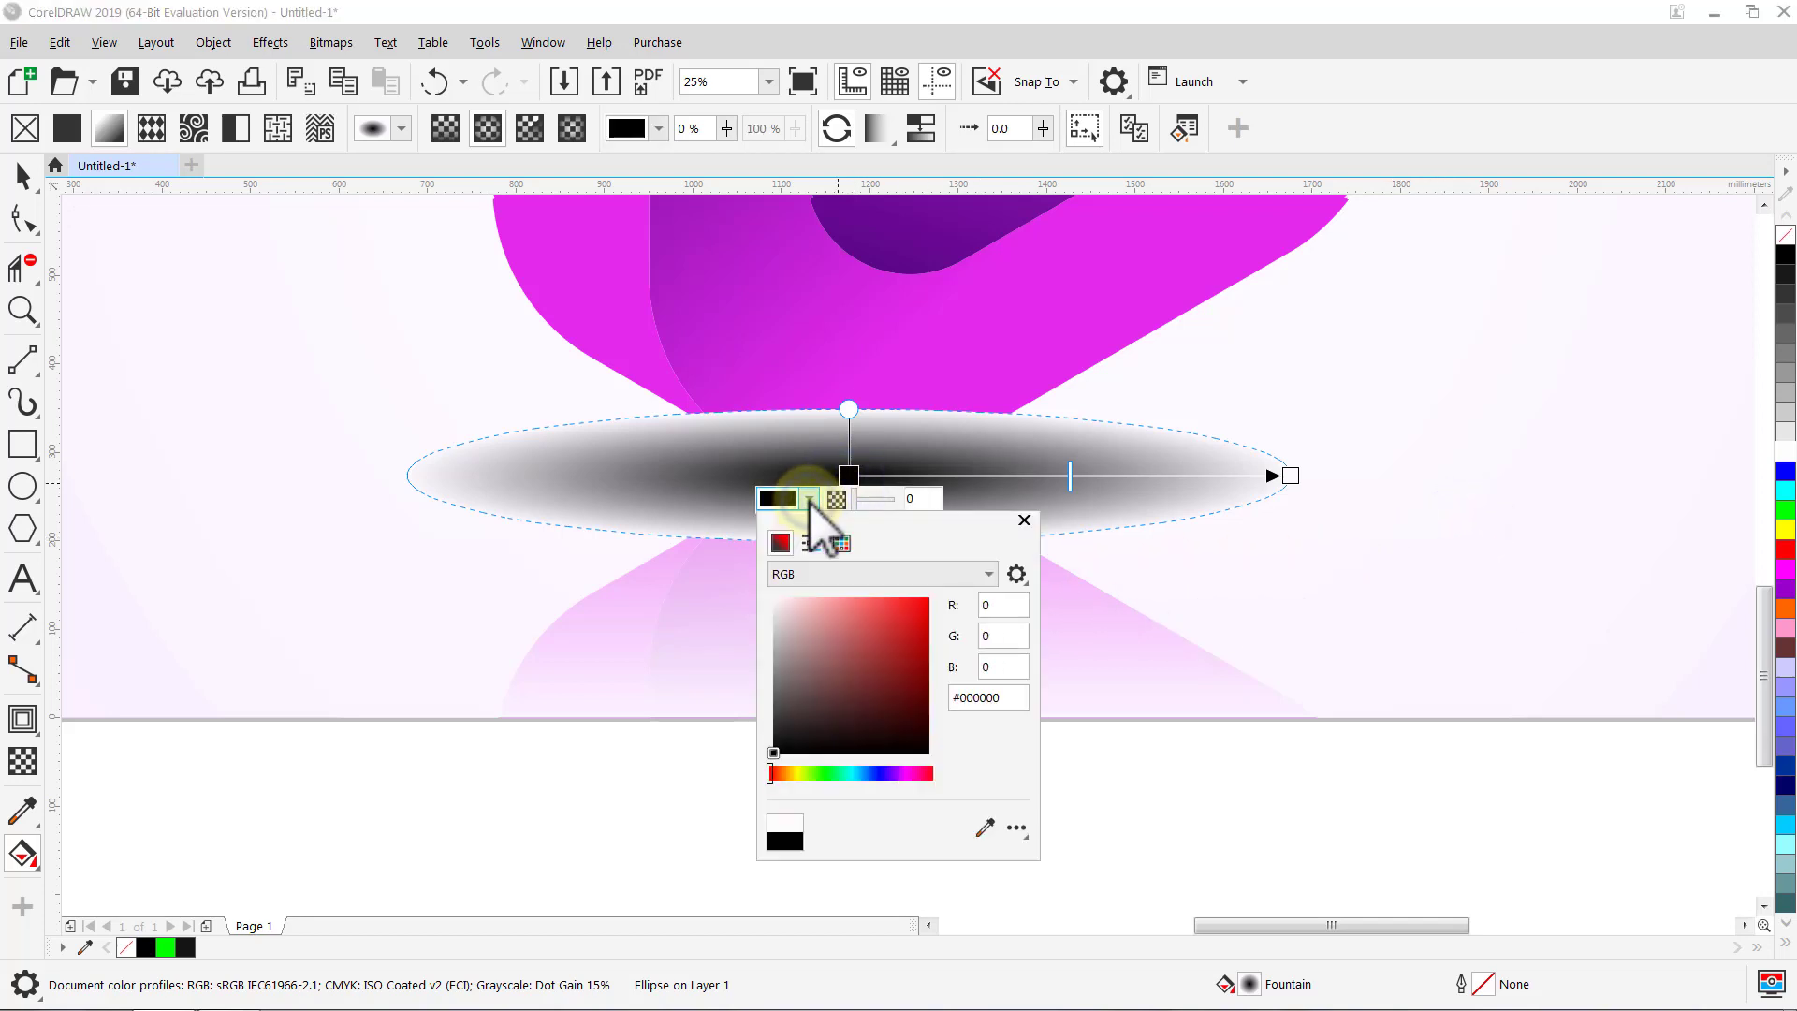
click(985, 826)
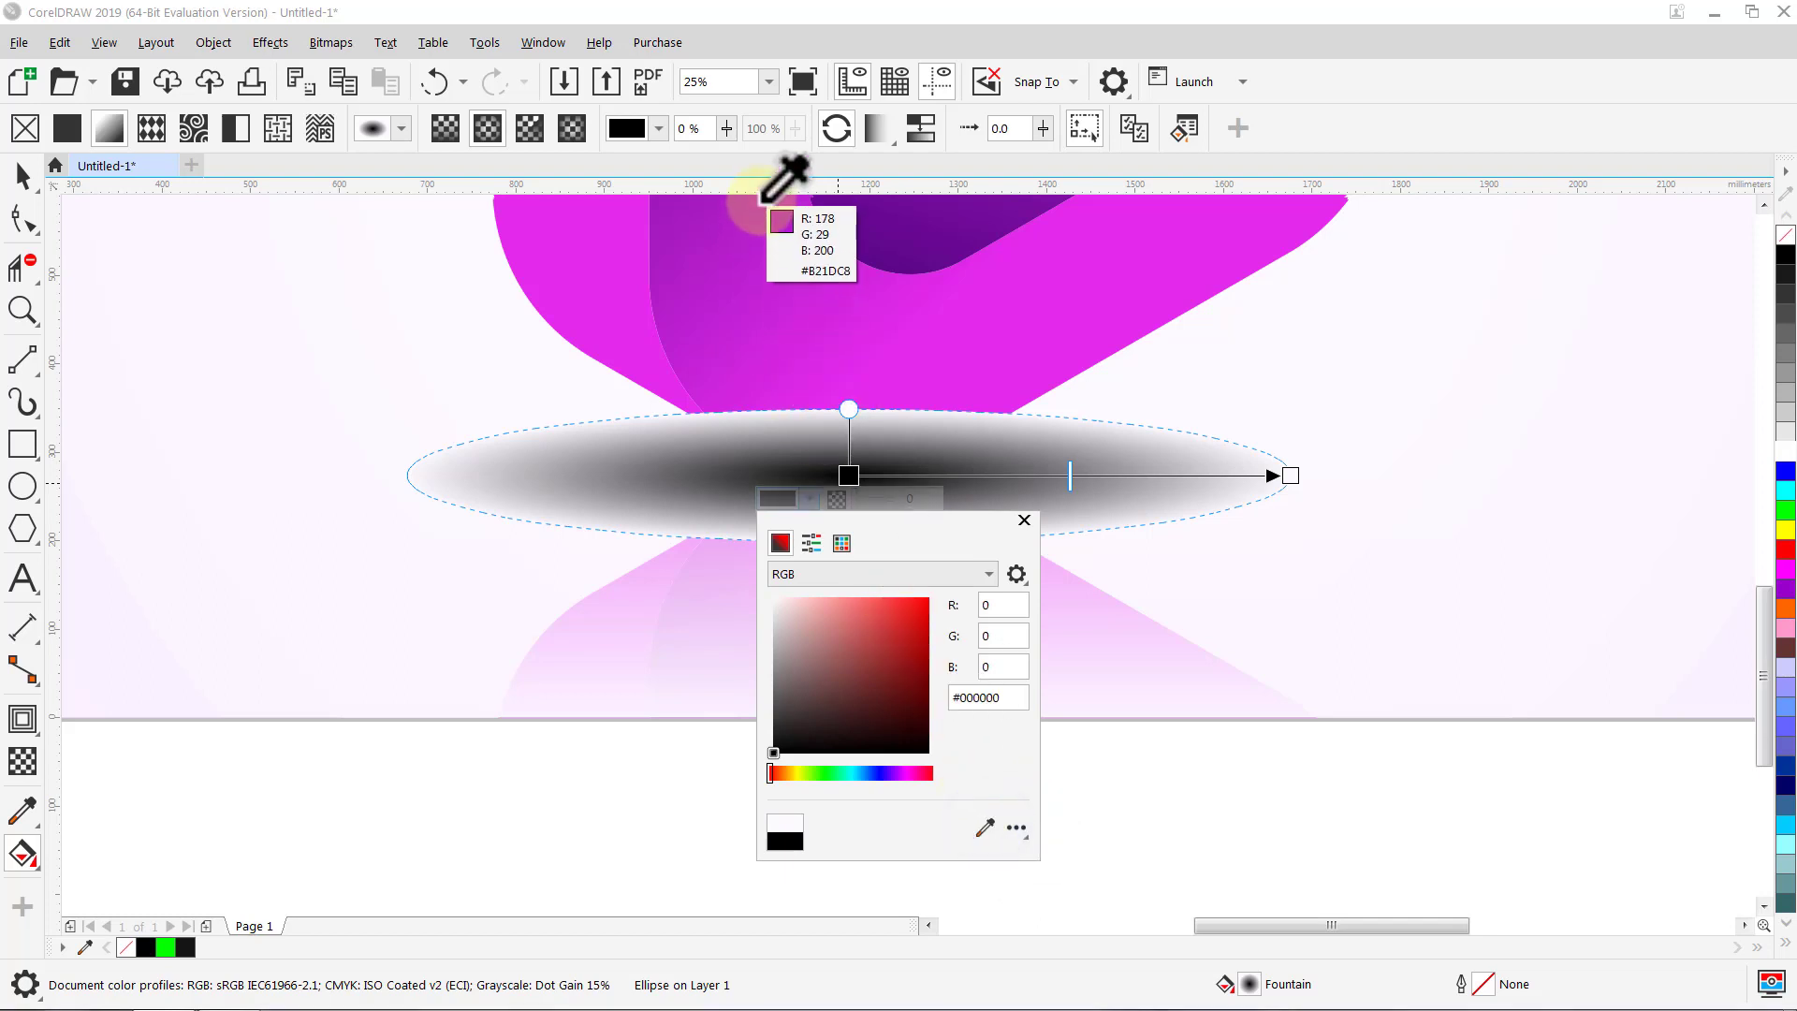
click(761, 207)
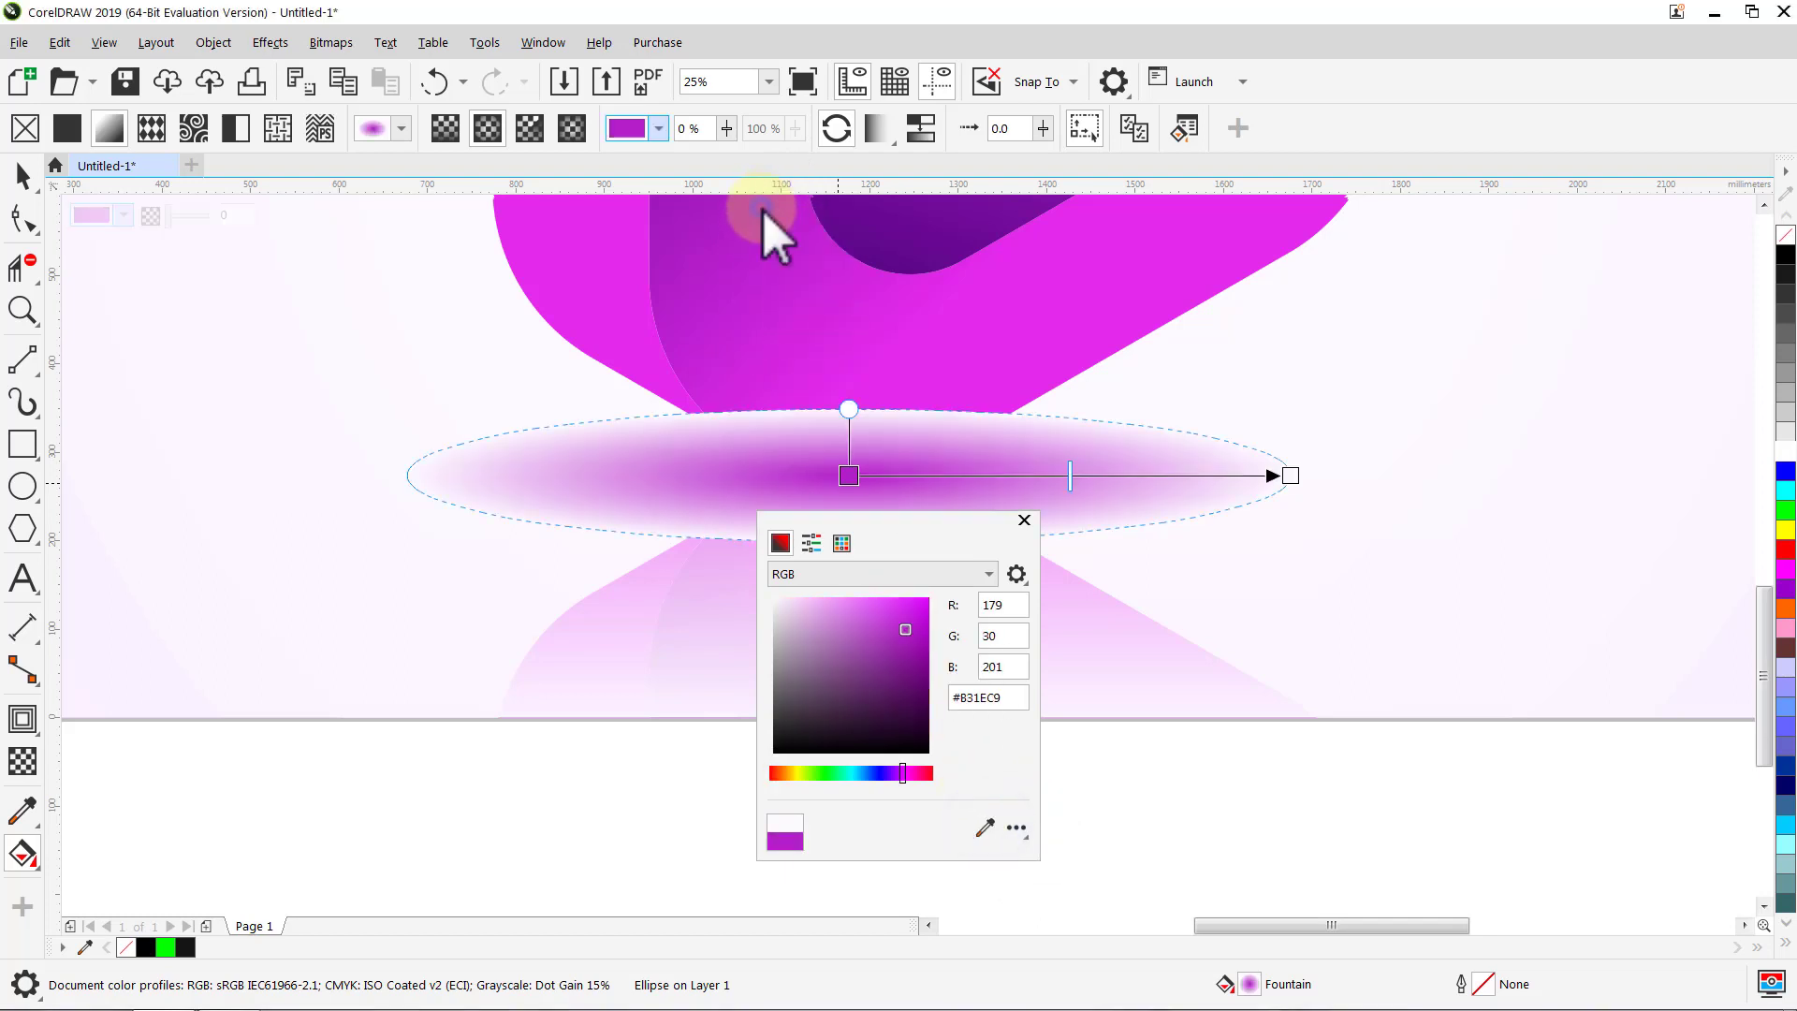
click(1023, 520)
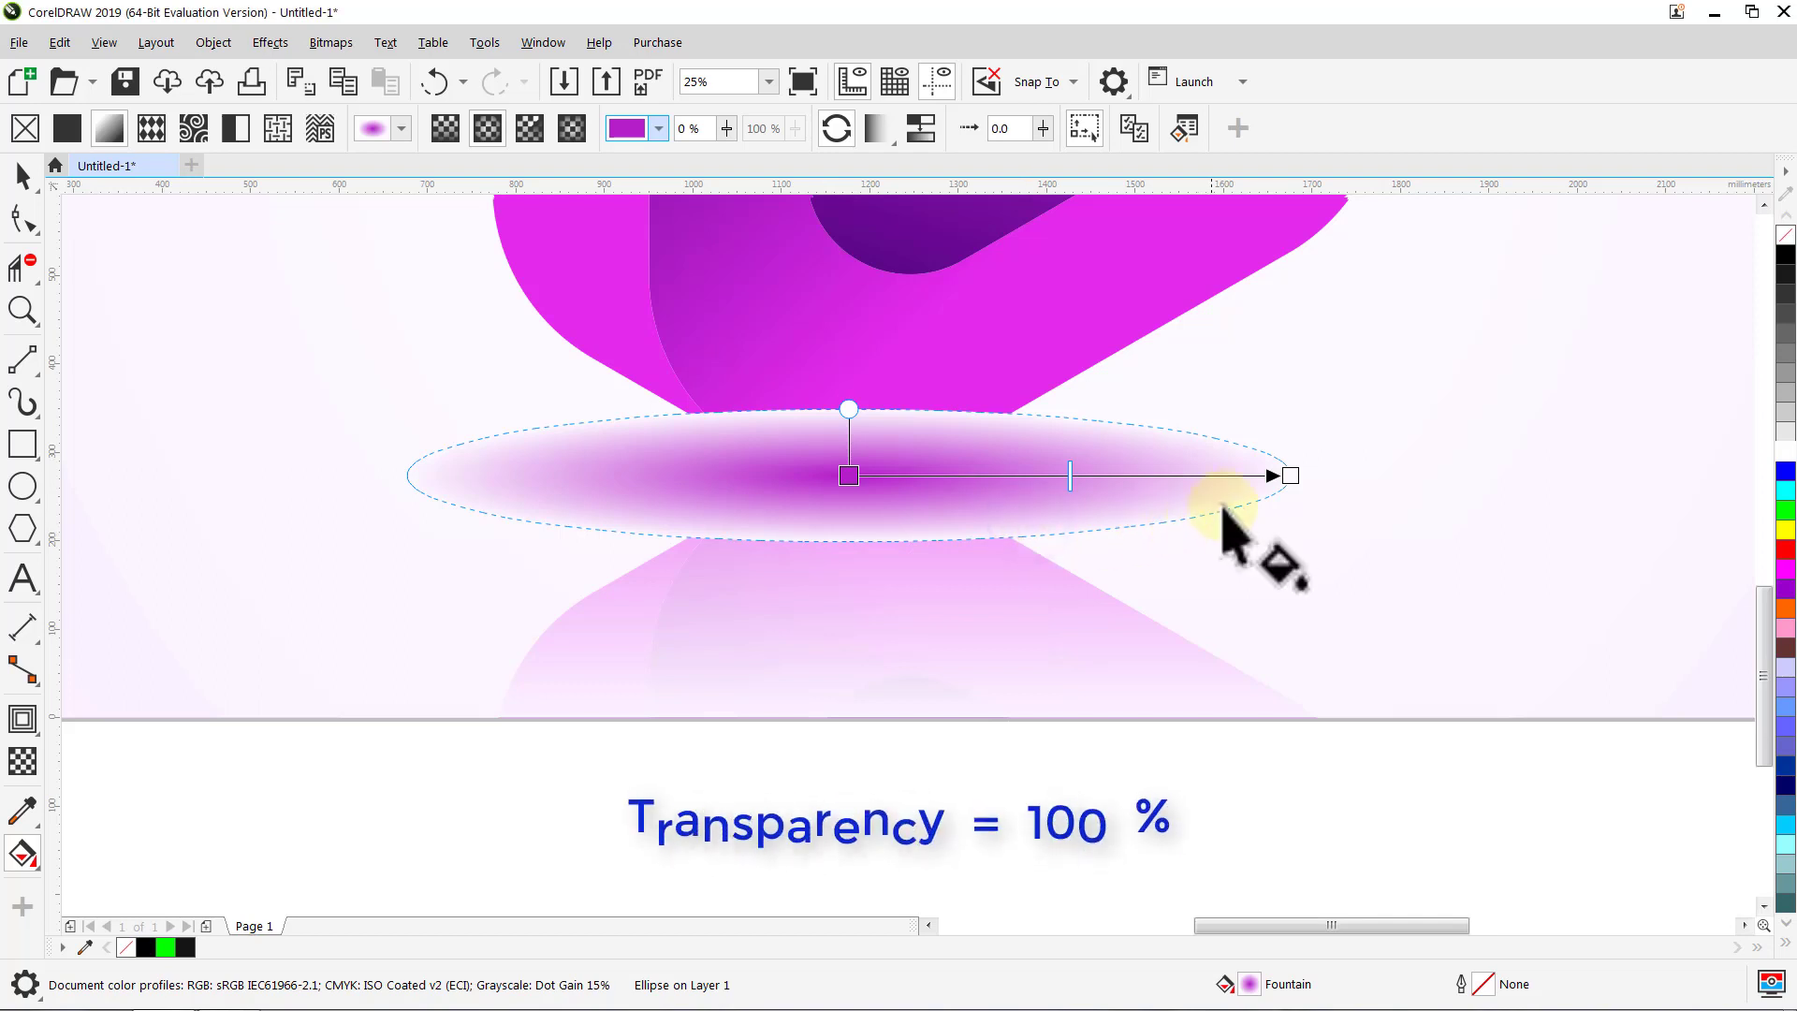
Step: Set the ellipse fill's node transparency to 100% at the outer end and 25% at the centre
click(1285, 476)
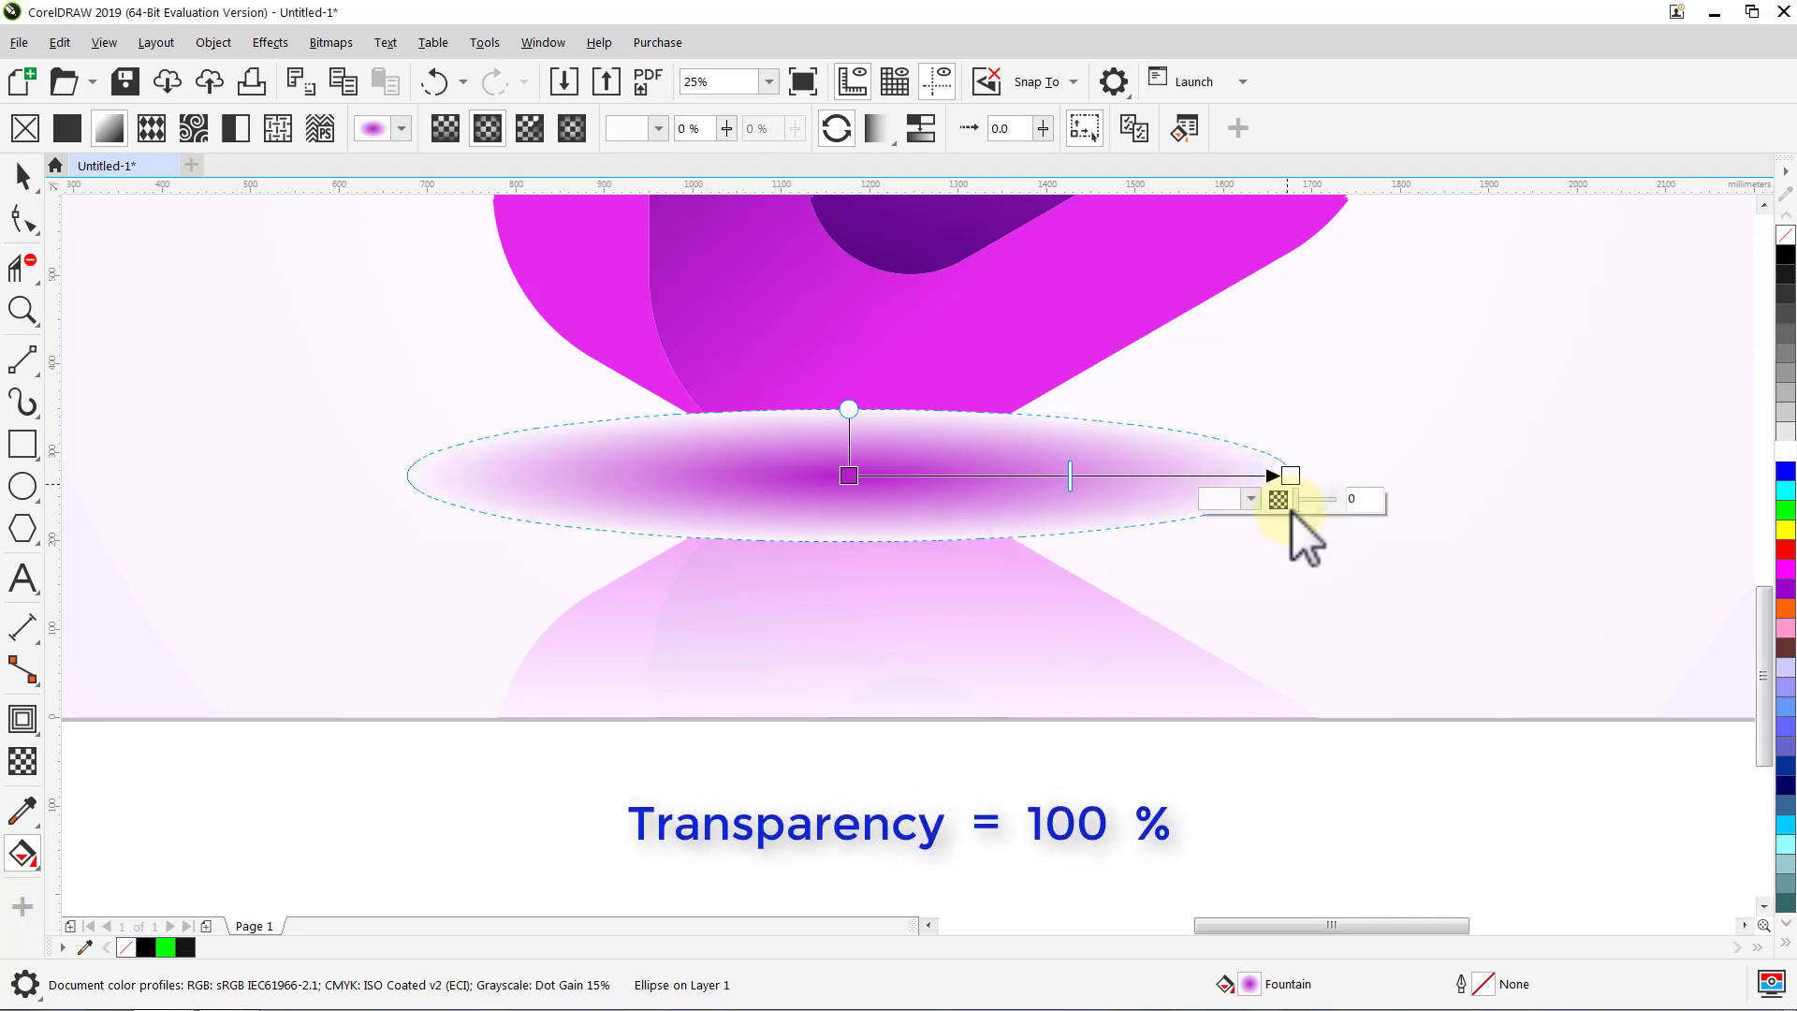
drag(1326, 509, 1379, 509)
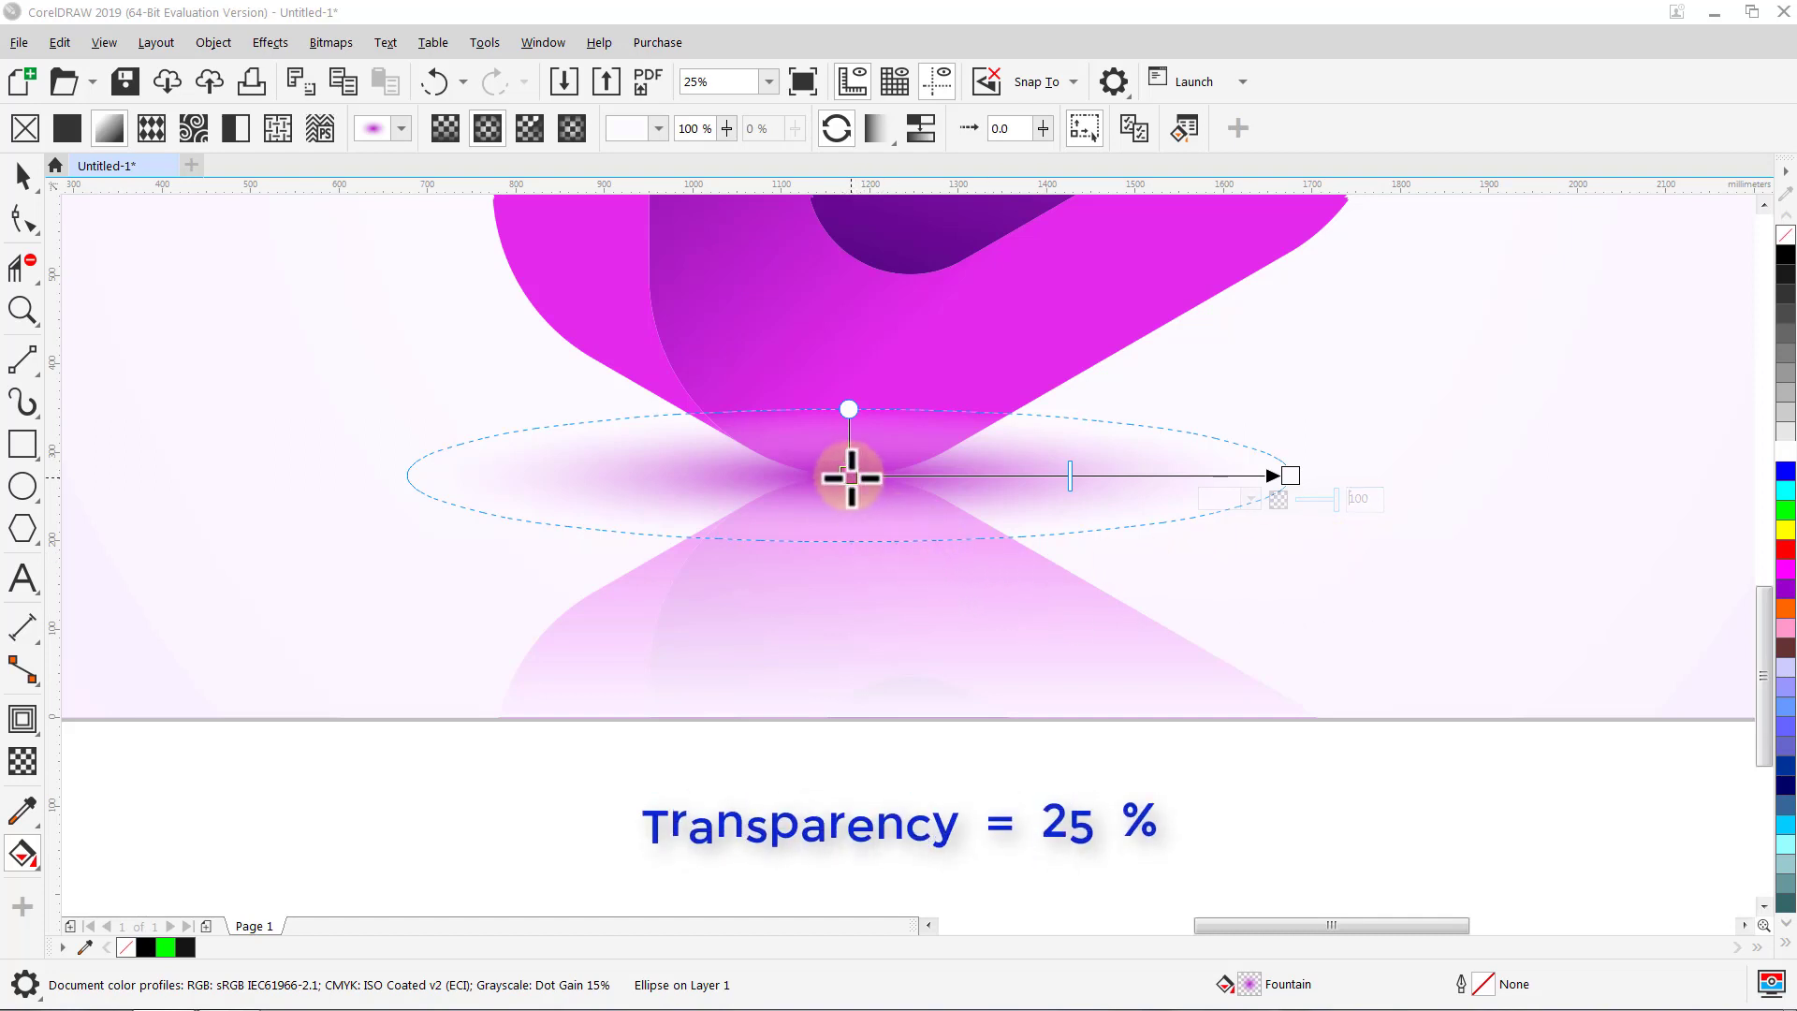
click(849, 475)
click(922, 499)
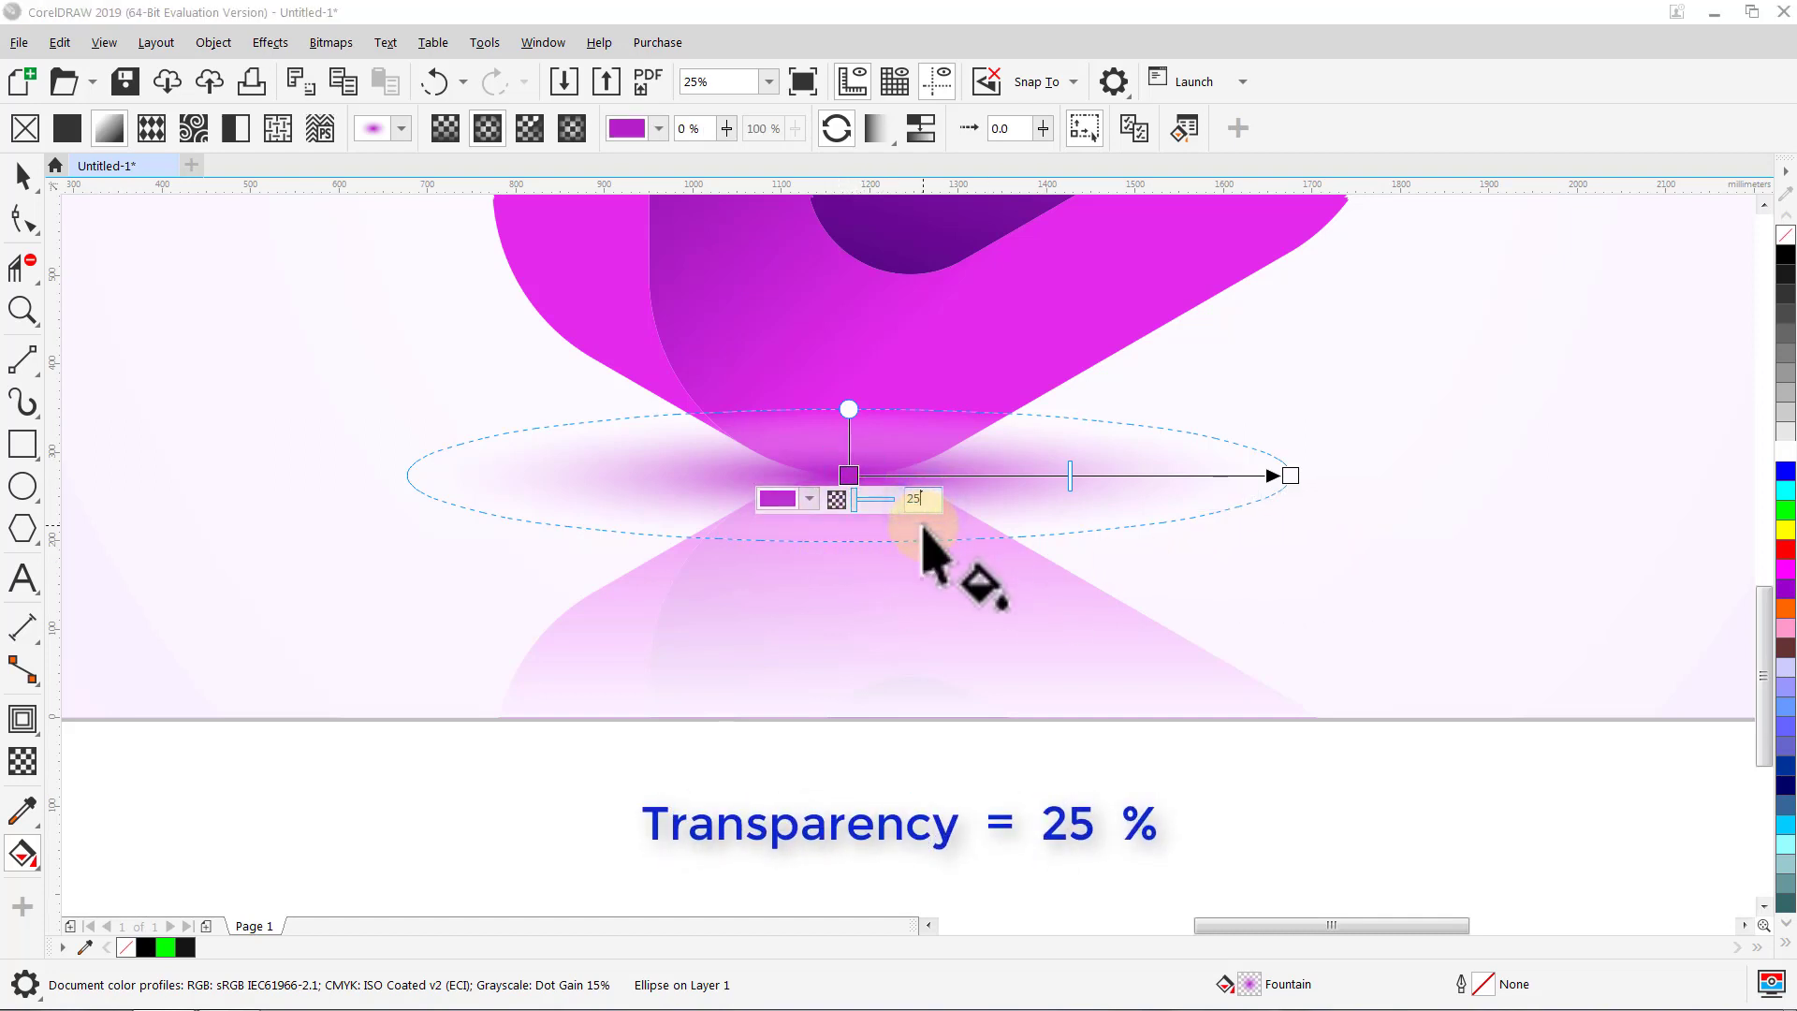
key(Return)
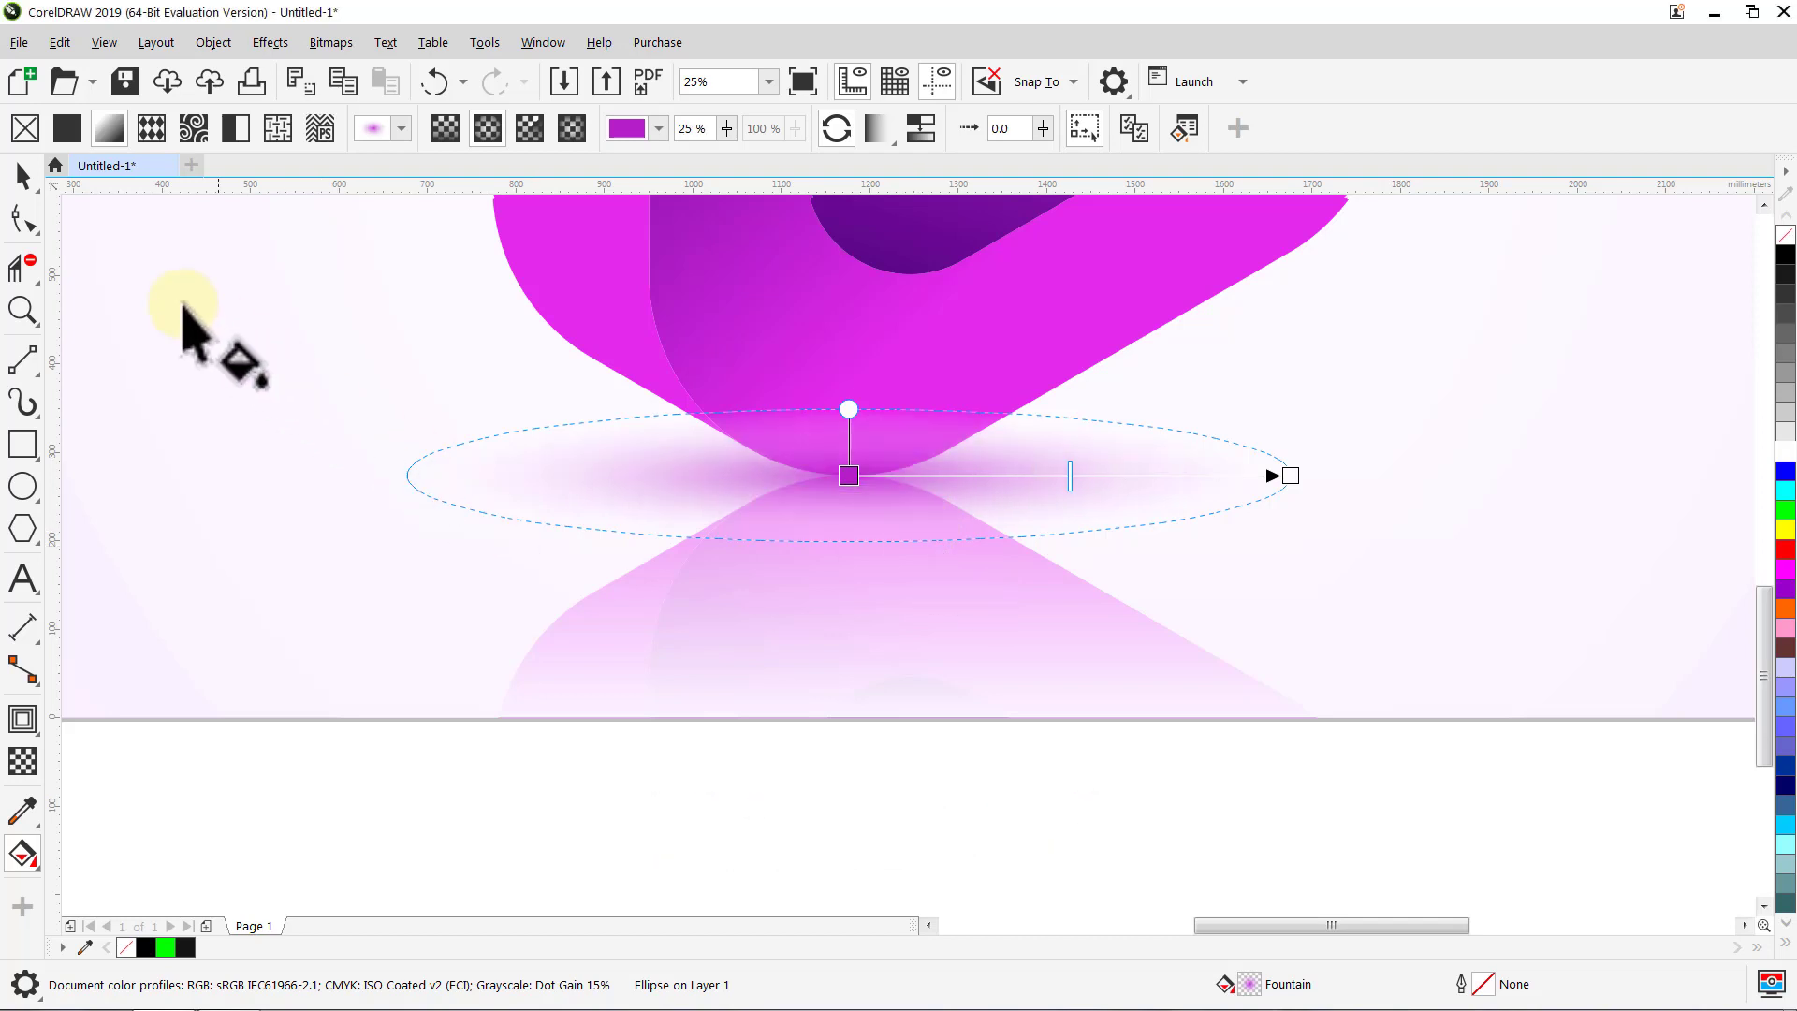
Step: Bring the upright logo group to the front, above the shadow ellipse, and deselect it
click(23, 179)
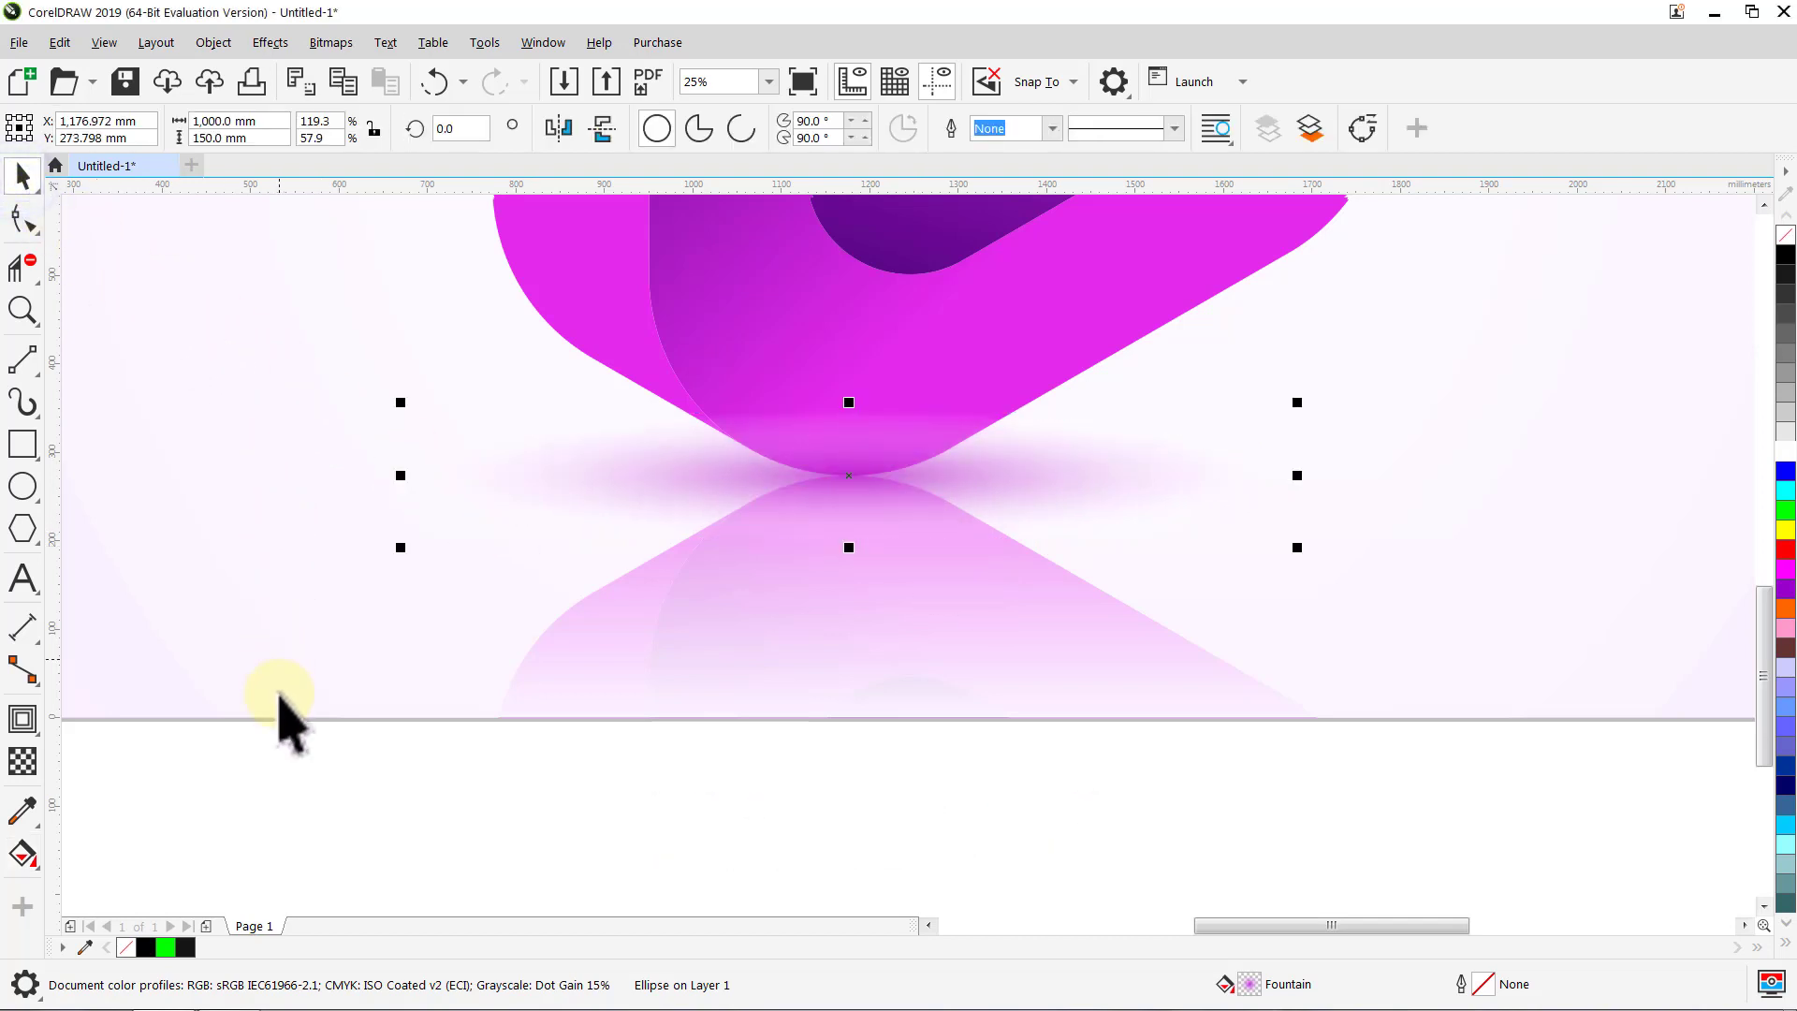
click(280, 763)
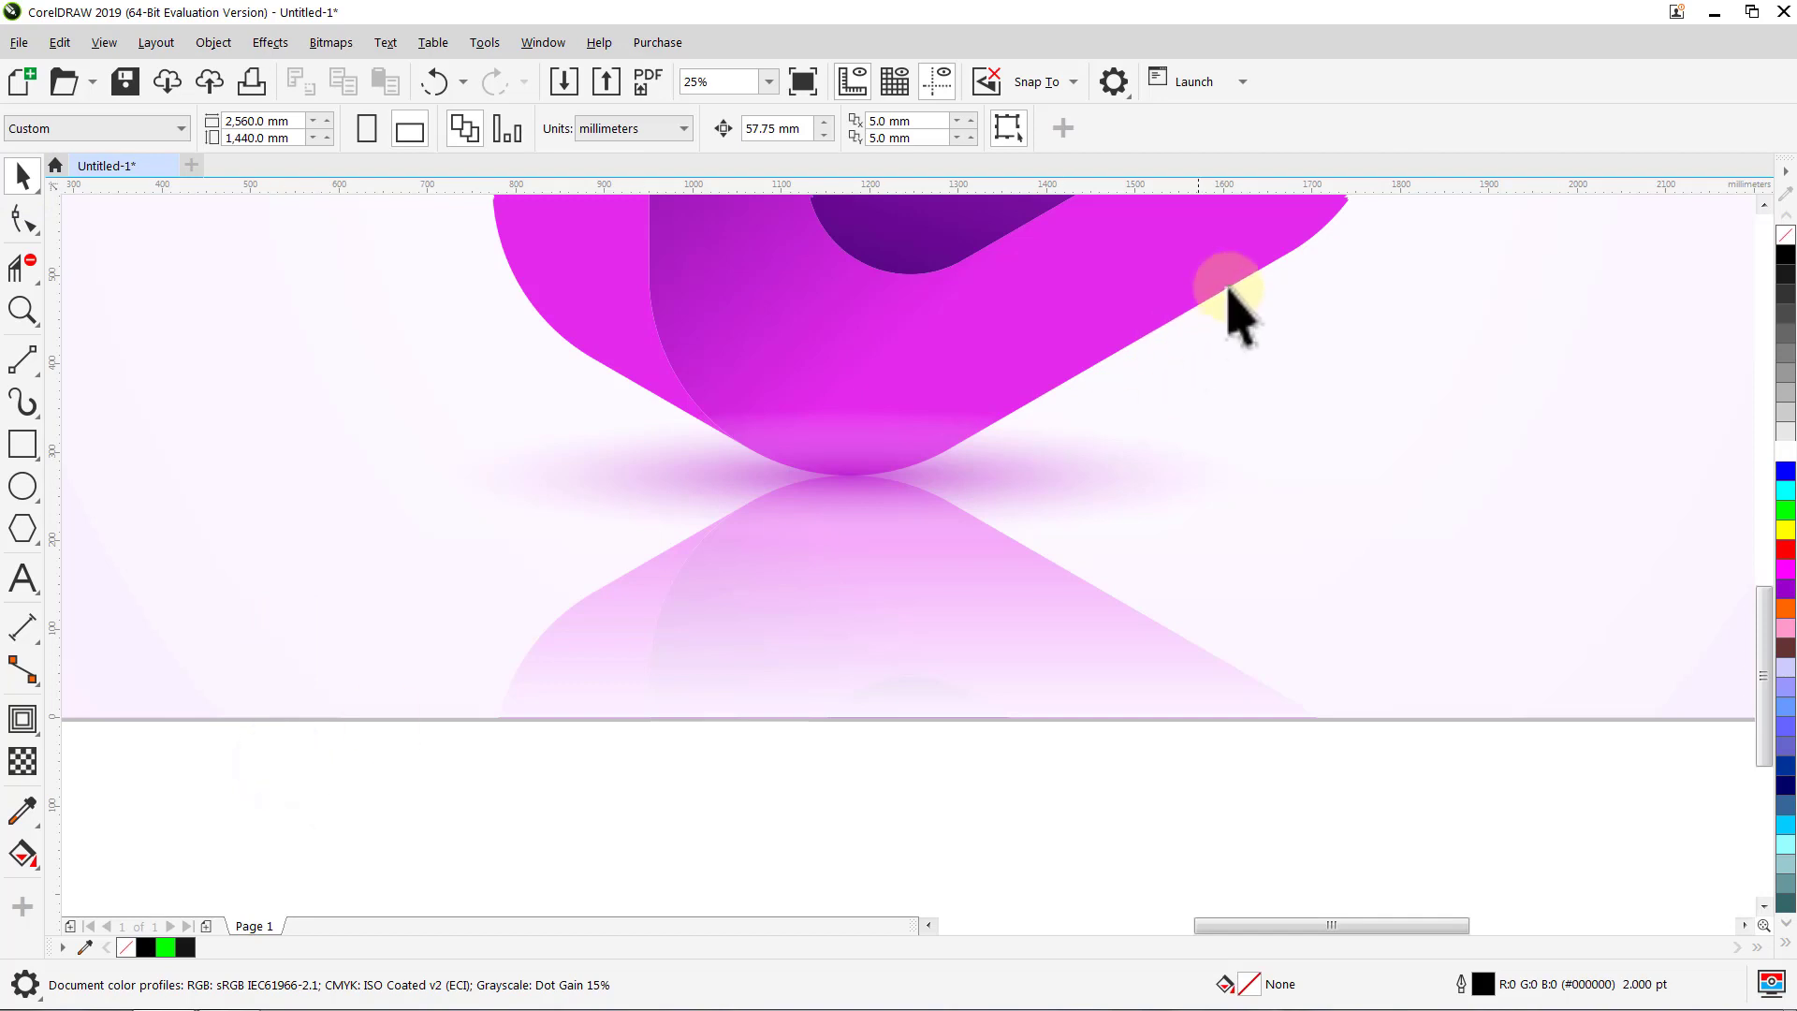
click(1198, 276)
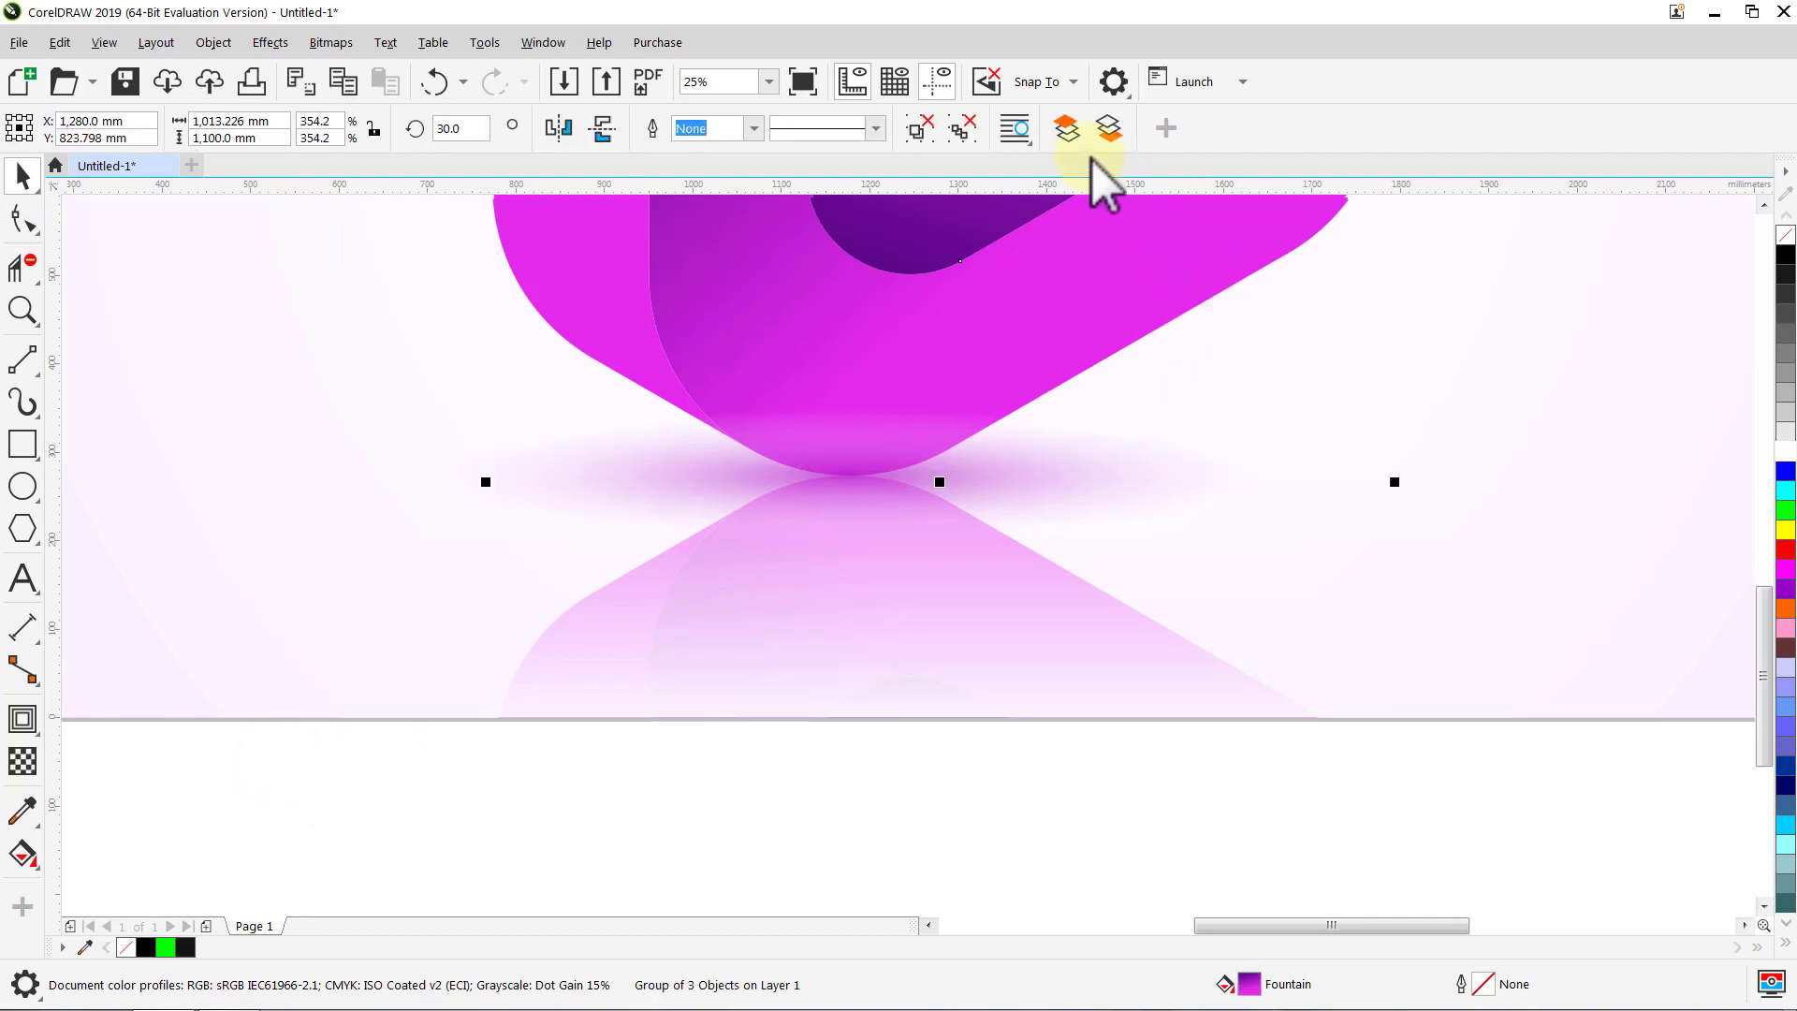
click(1065, 130)
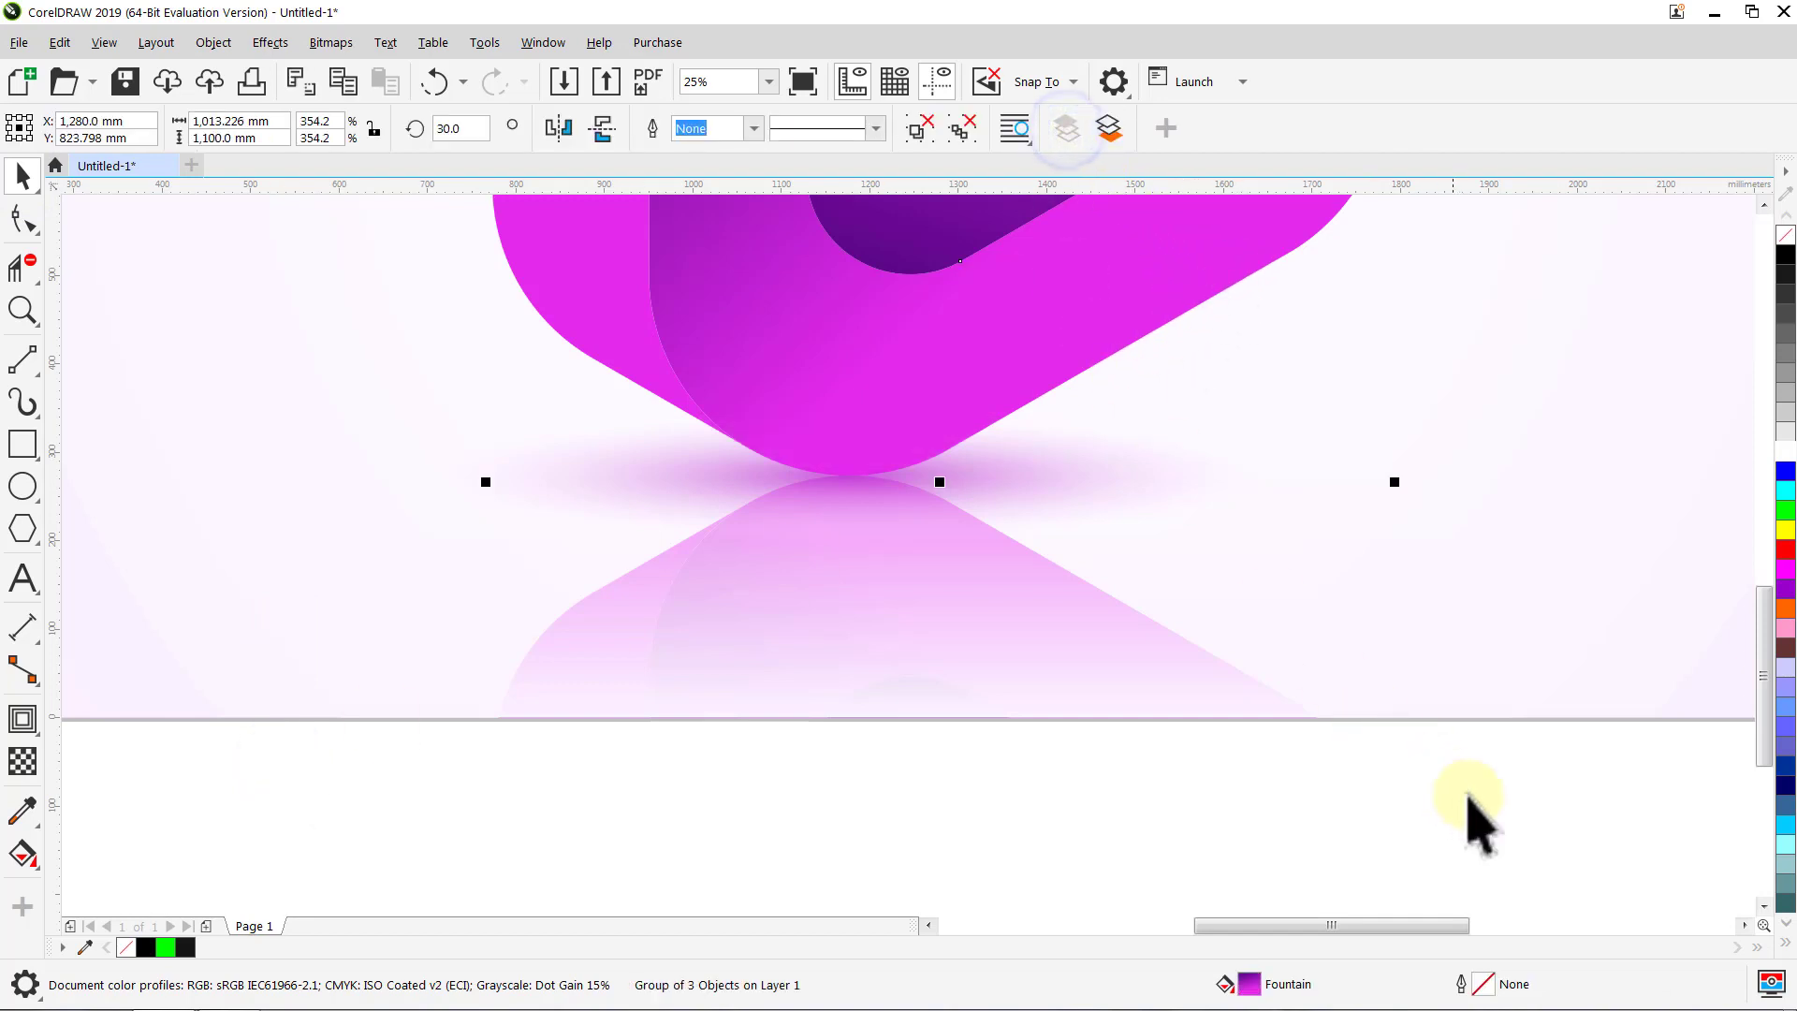
click(1487, 824)
Step: Group all the objects on the page, deselect the group, and preview the finished artwork full screen
key(F4)
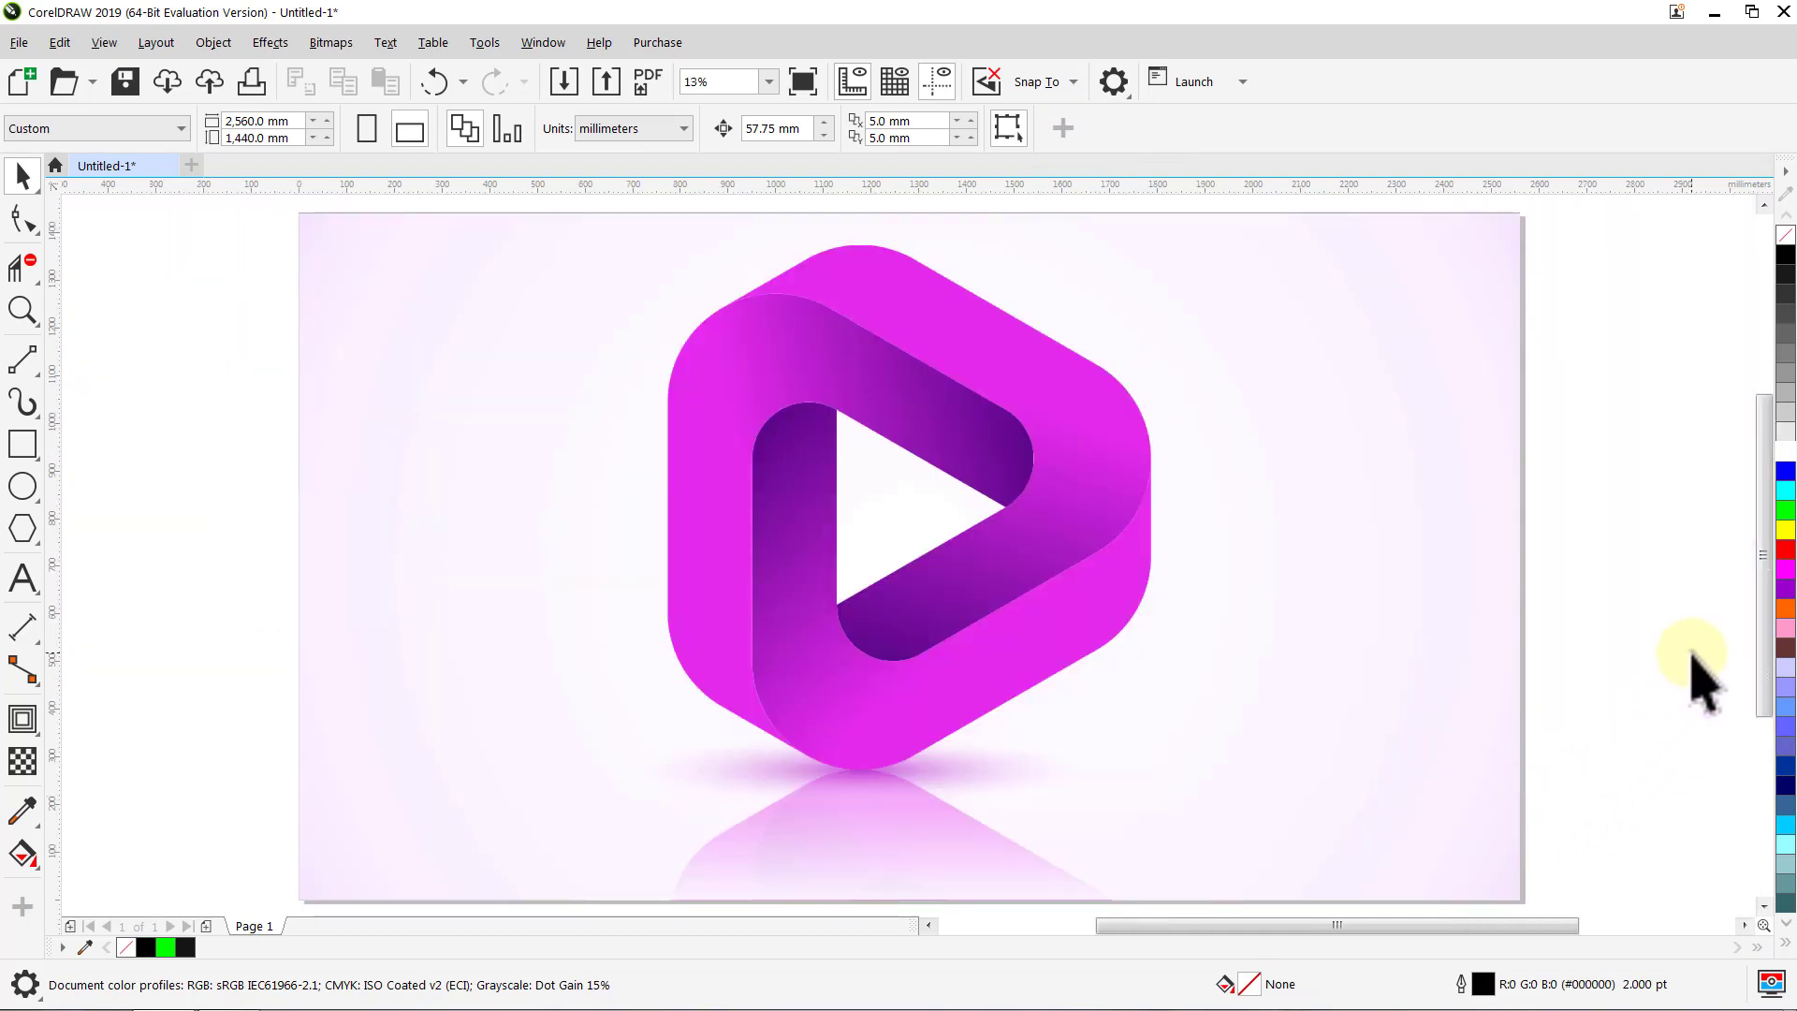
key(ctrl+a)
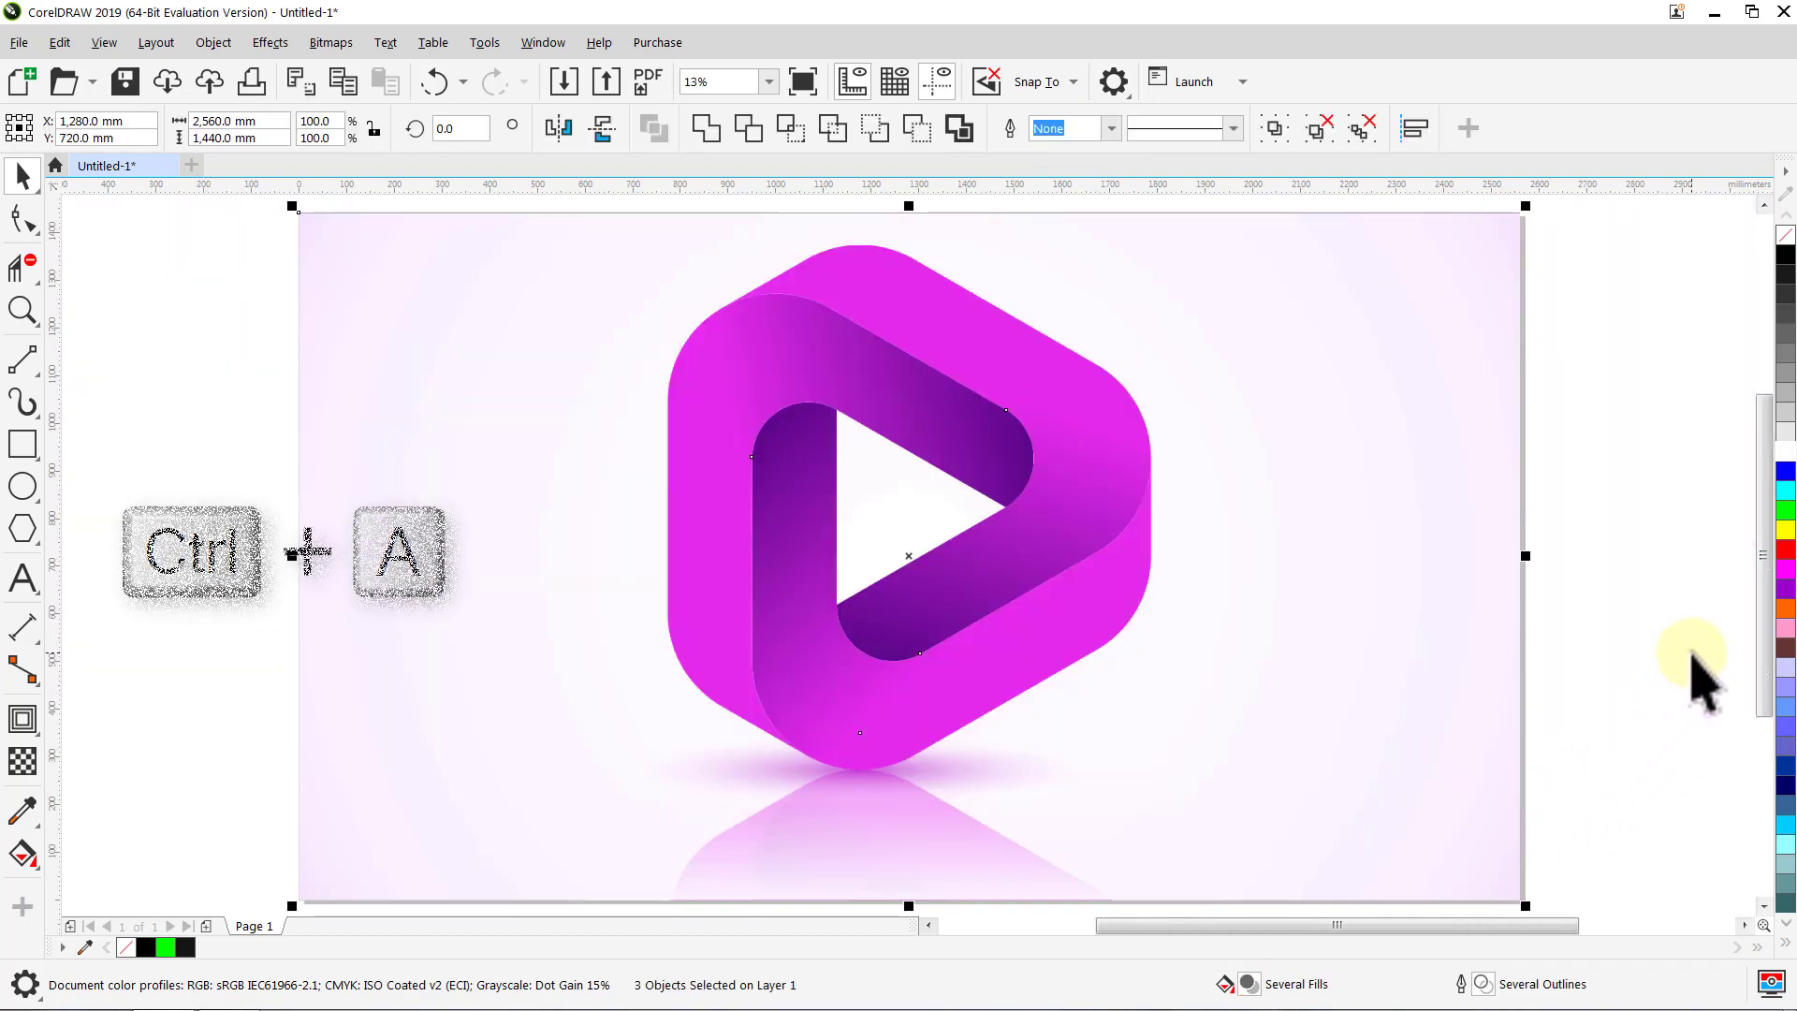
key(ctrl+g)
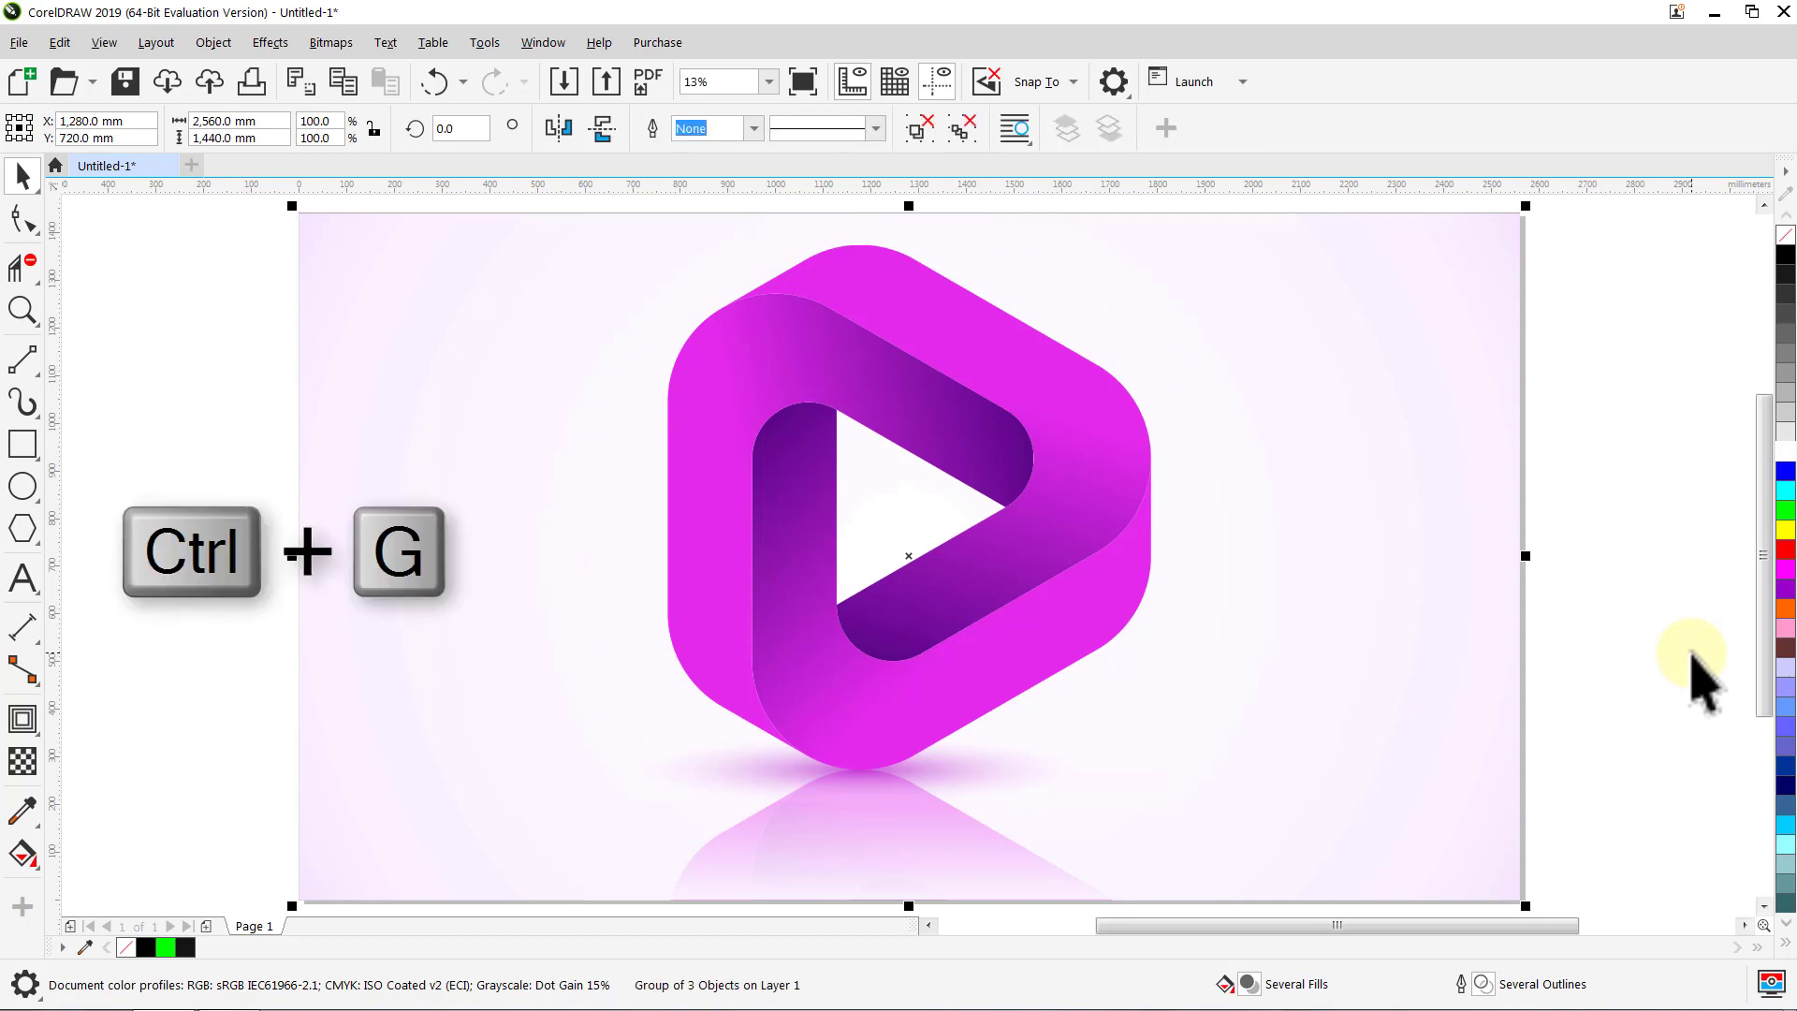
click(1692, 653)
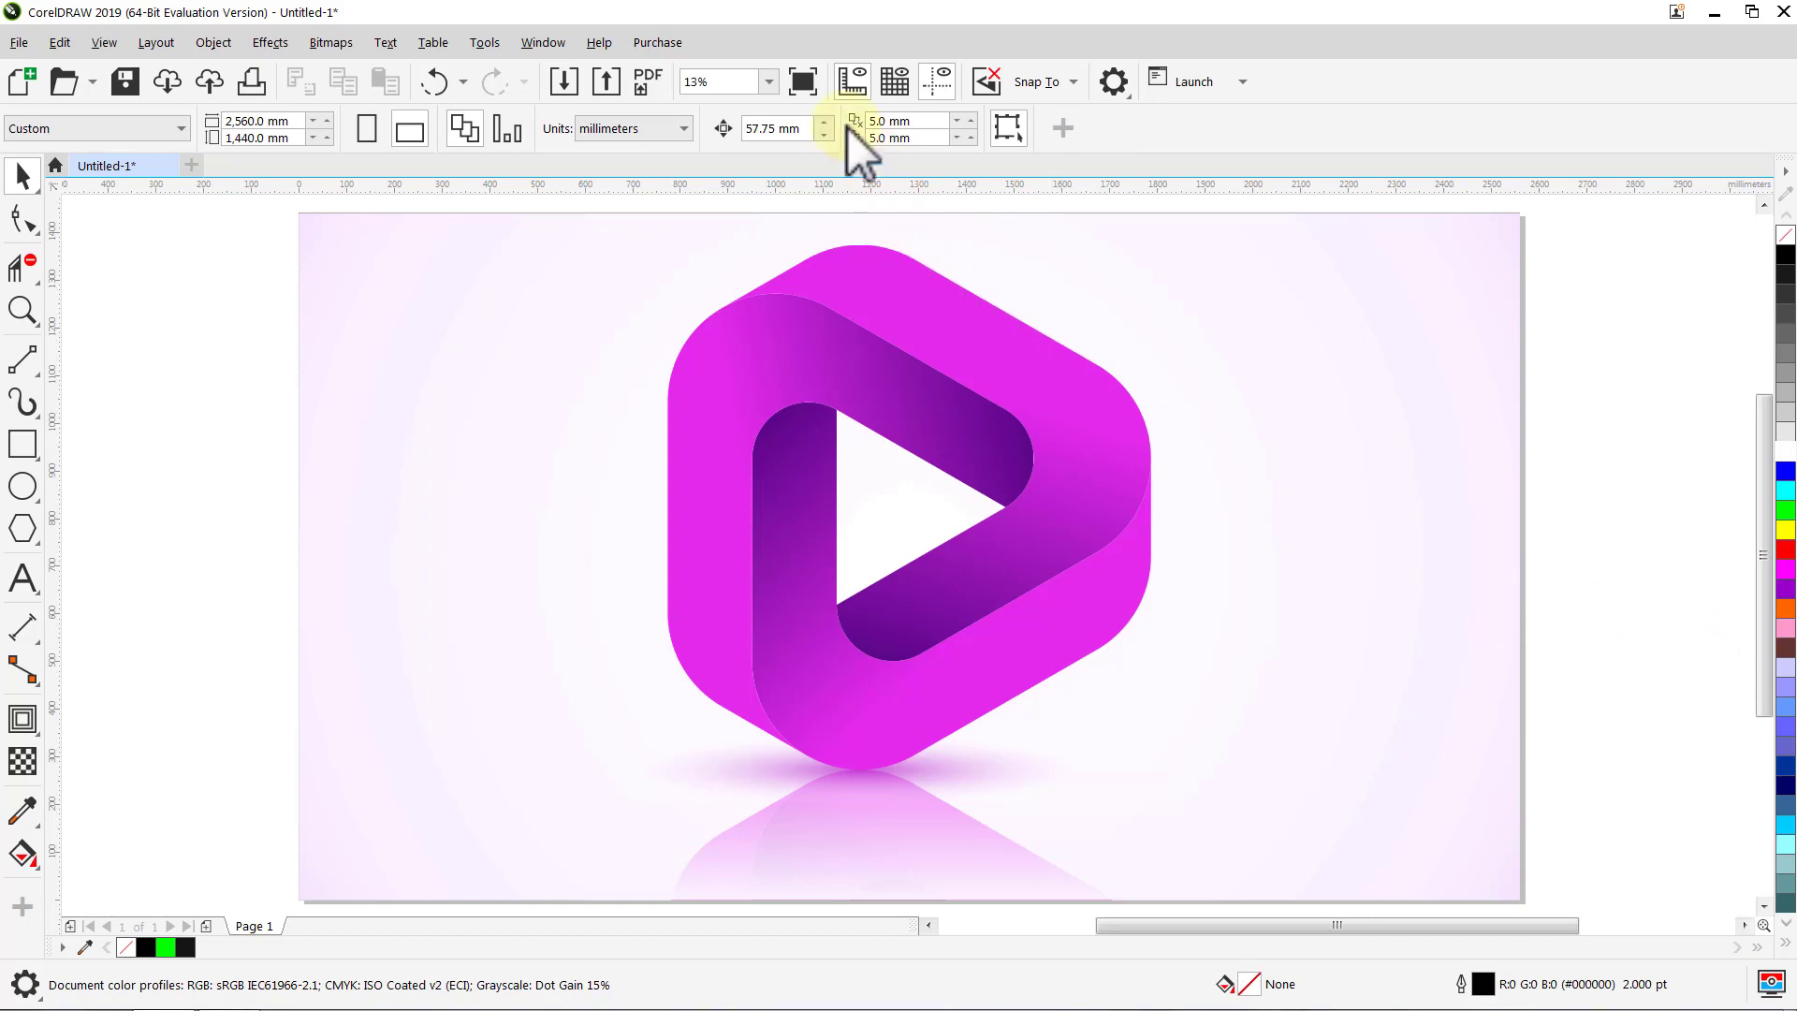
click(810, 88)
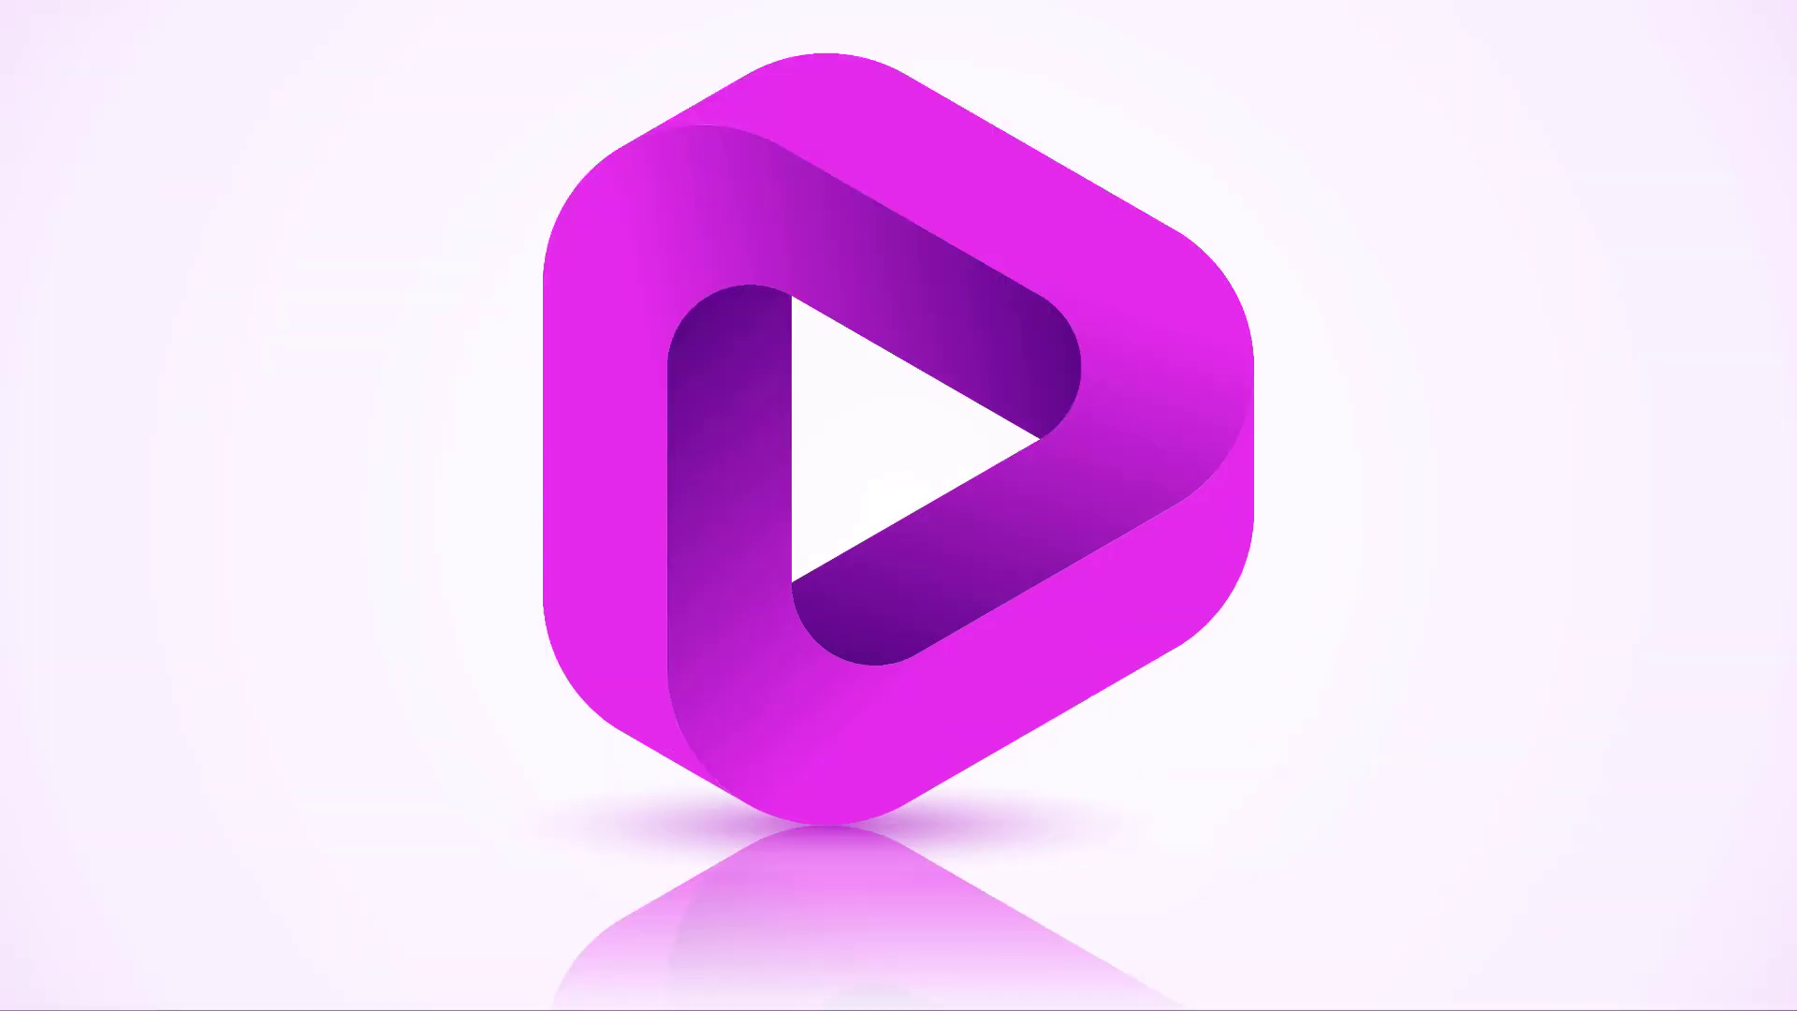